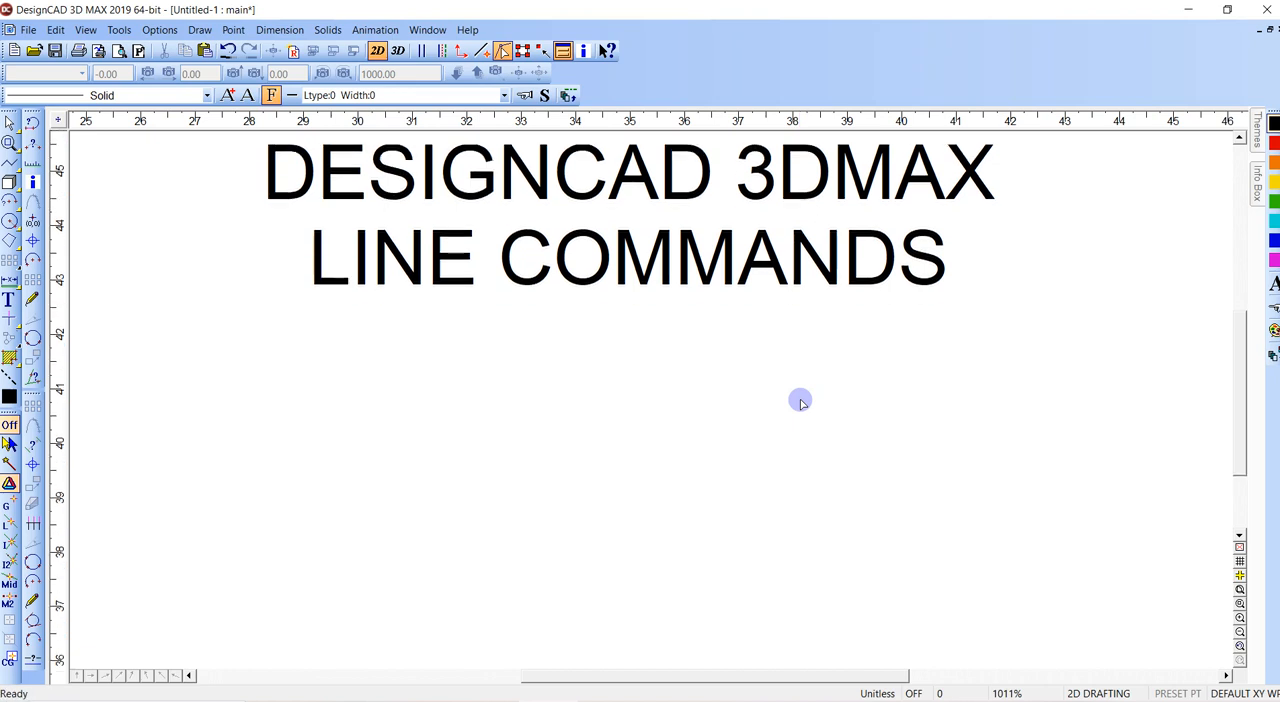
pyautogui.scroll(-1, 760, 398)
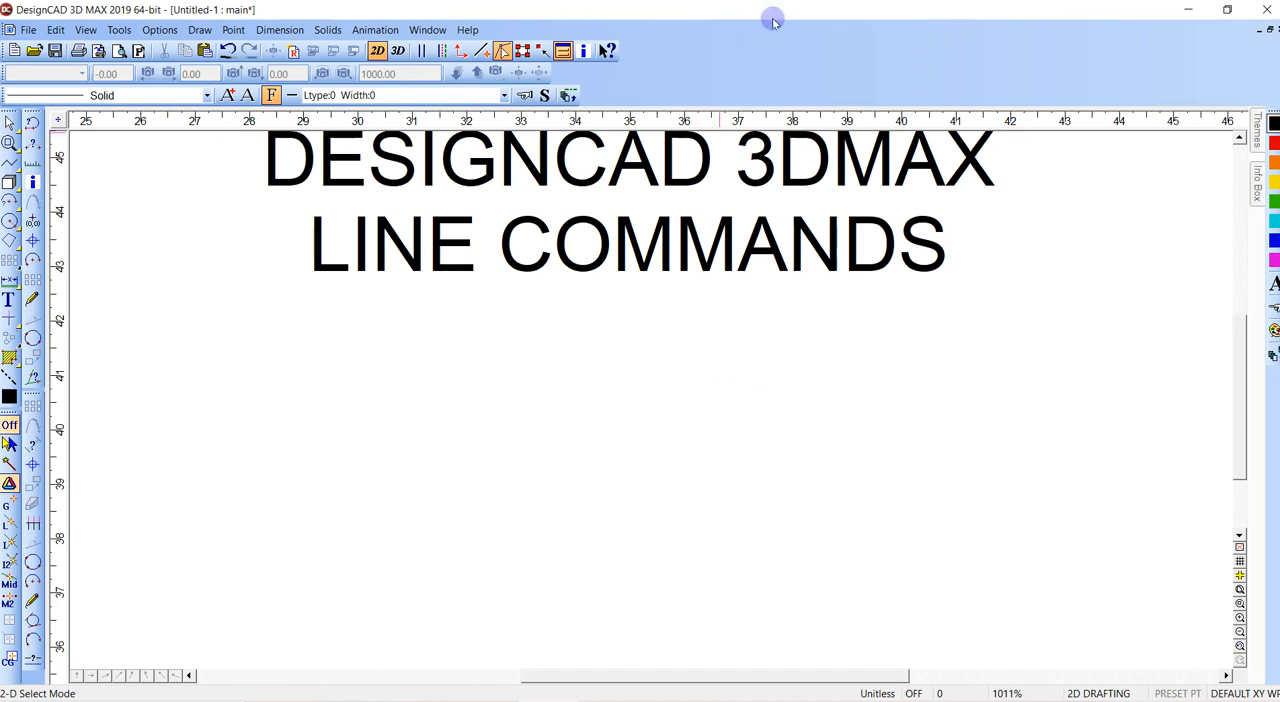
# - Draw a three-segment line below the title, about 13.5 units long overall, ending at the bottom midpoint of the LINE COMMANDS text
pyautogui.scroll(-2, 651, 400)
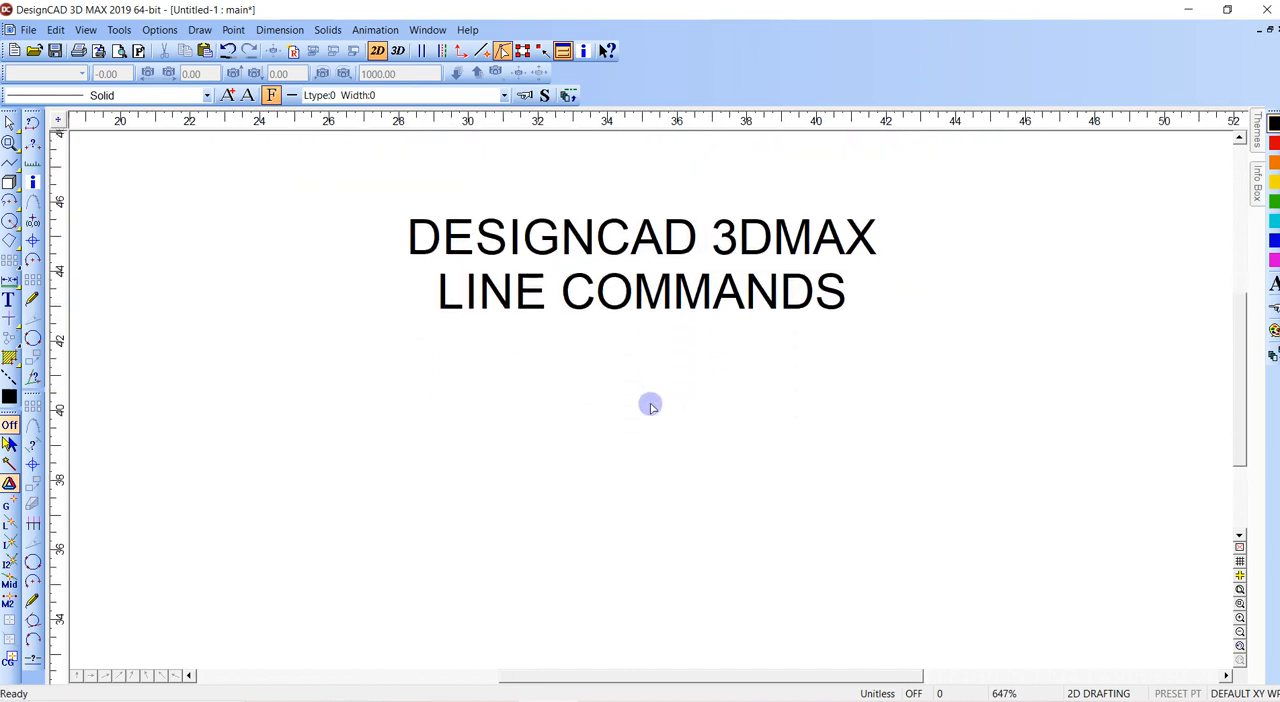
pyautogui.moveTo(650, 405); pyautogui.dragTo(613, 347, button='middle')
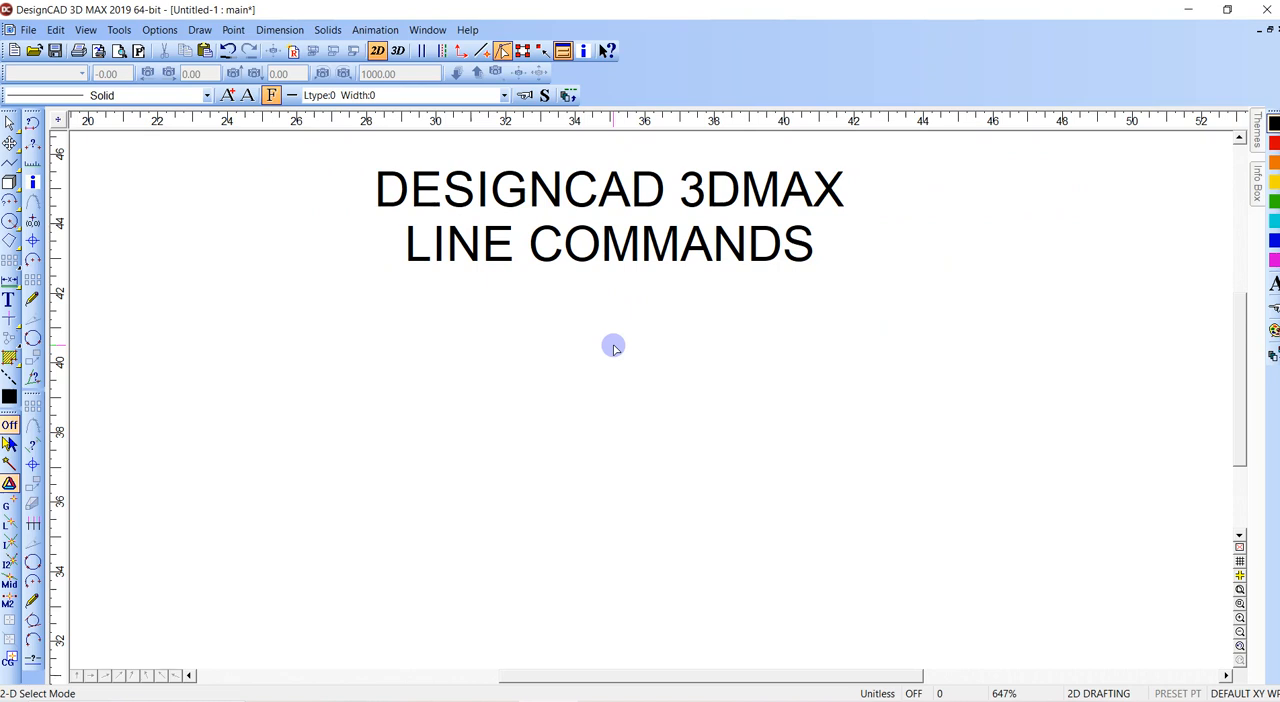
pyautogui.scroll(-1, 613, 347)
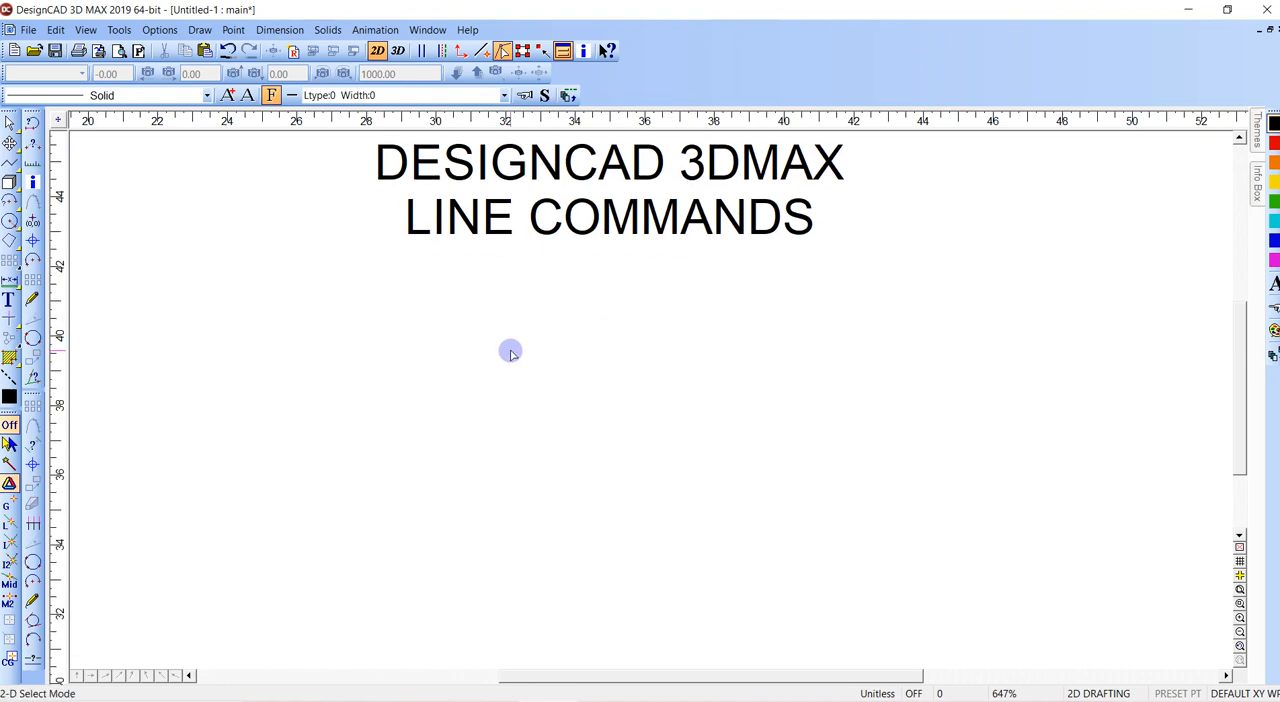
pyautogui.press('v')
pyautogui.click(358, 307)
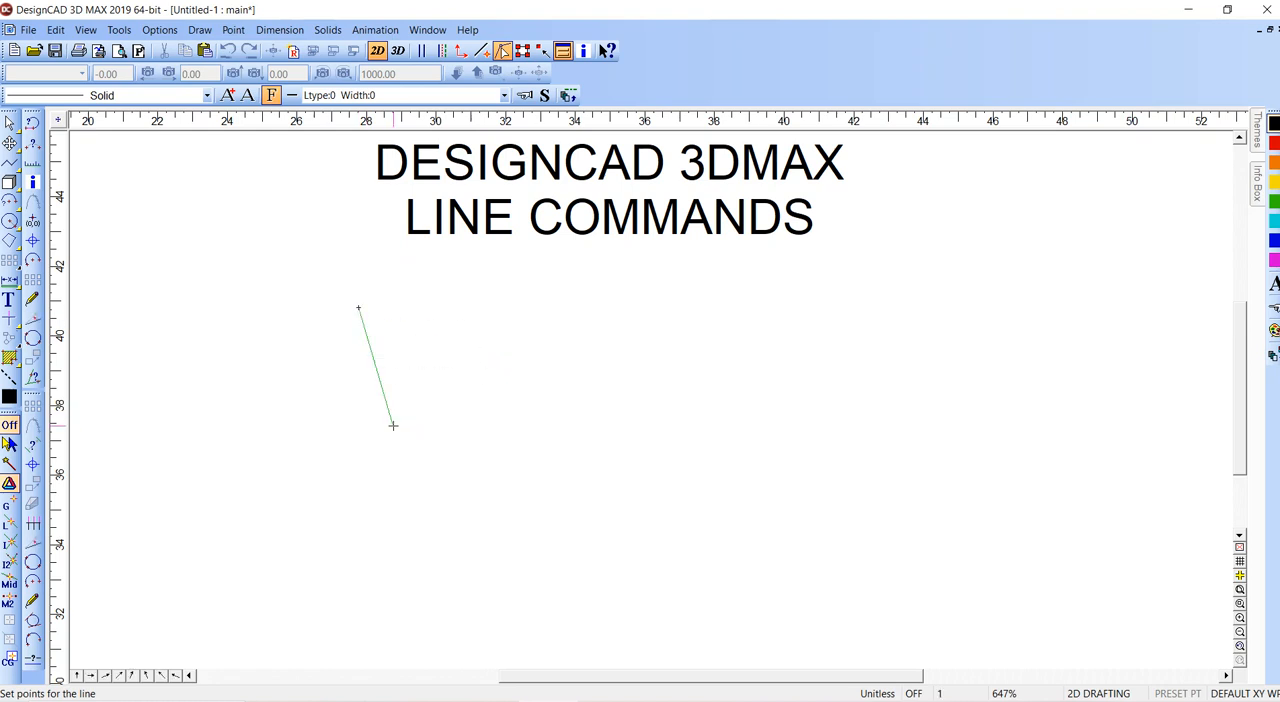
pyautogui.click(405, 455)
pyautogui.click(477, 316)
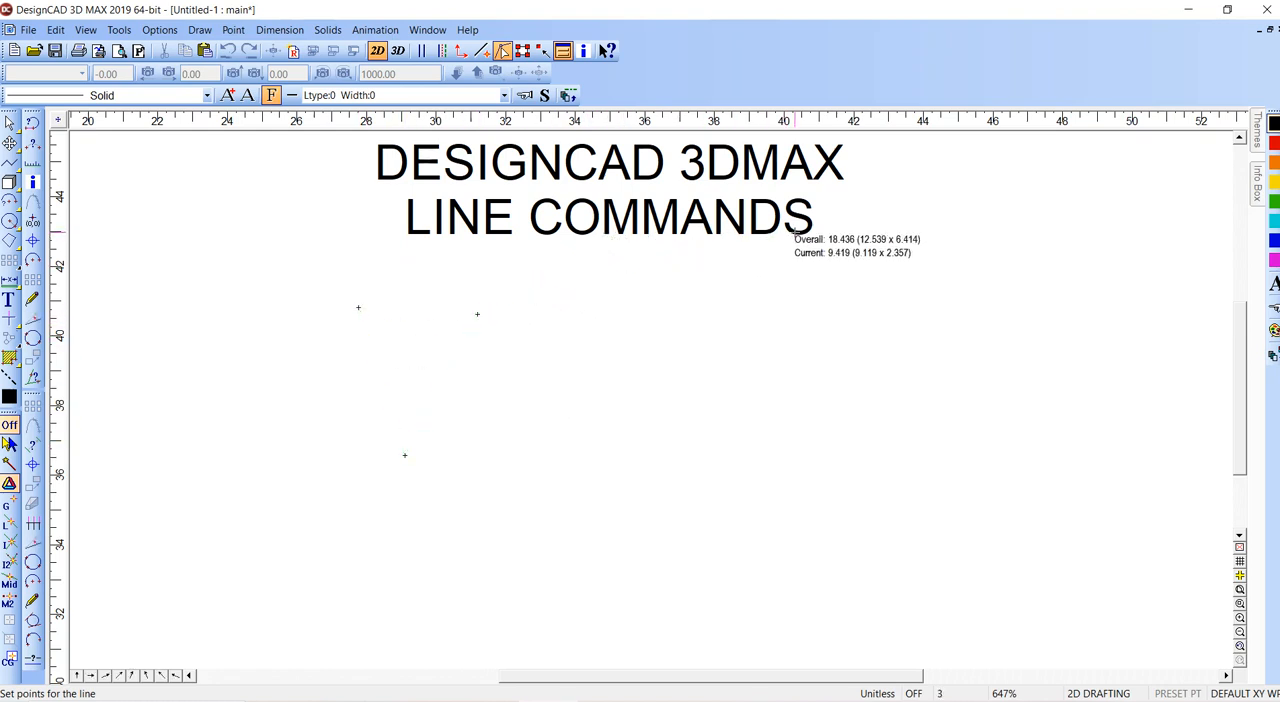
pyautogui.click(609, 237)
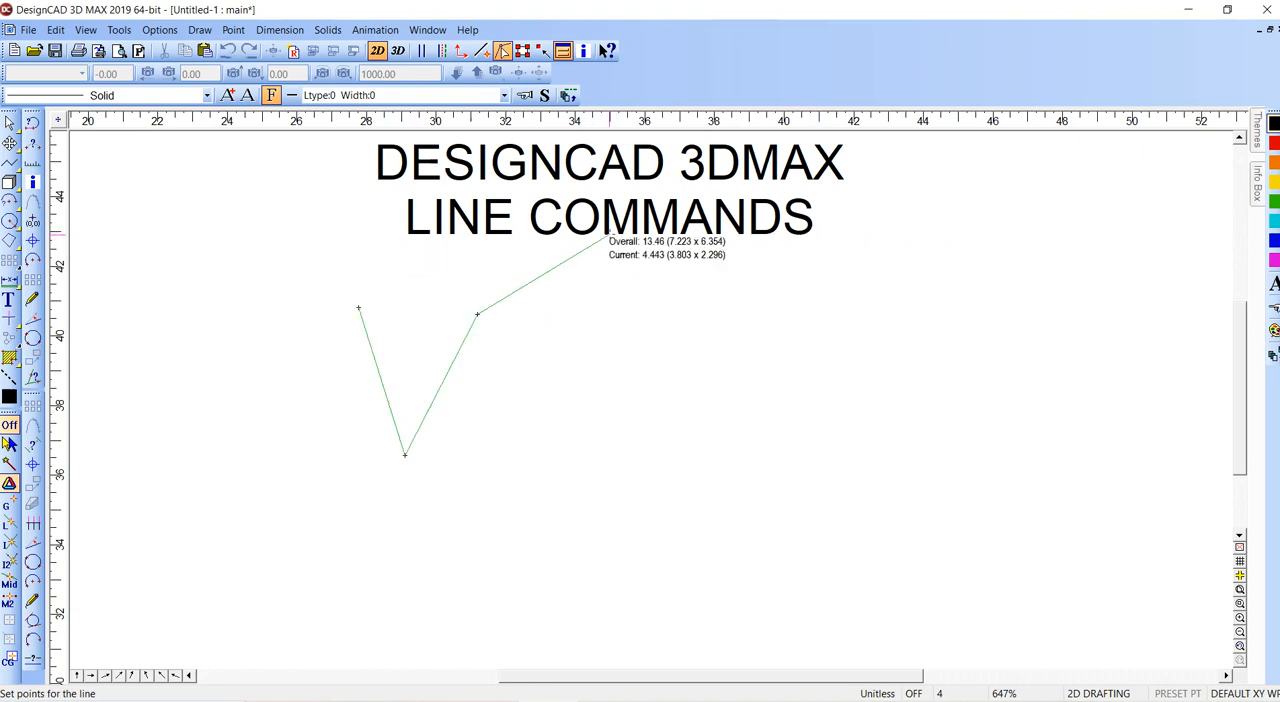
pyautogui.rightClick(609, 235)
# - Move the line's end point from the middle of the LINE COMMANDS text to the text's lower-right corner
pyautogui.click(646, 210)
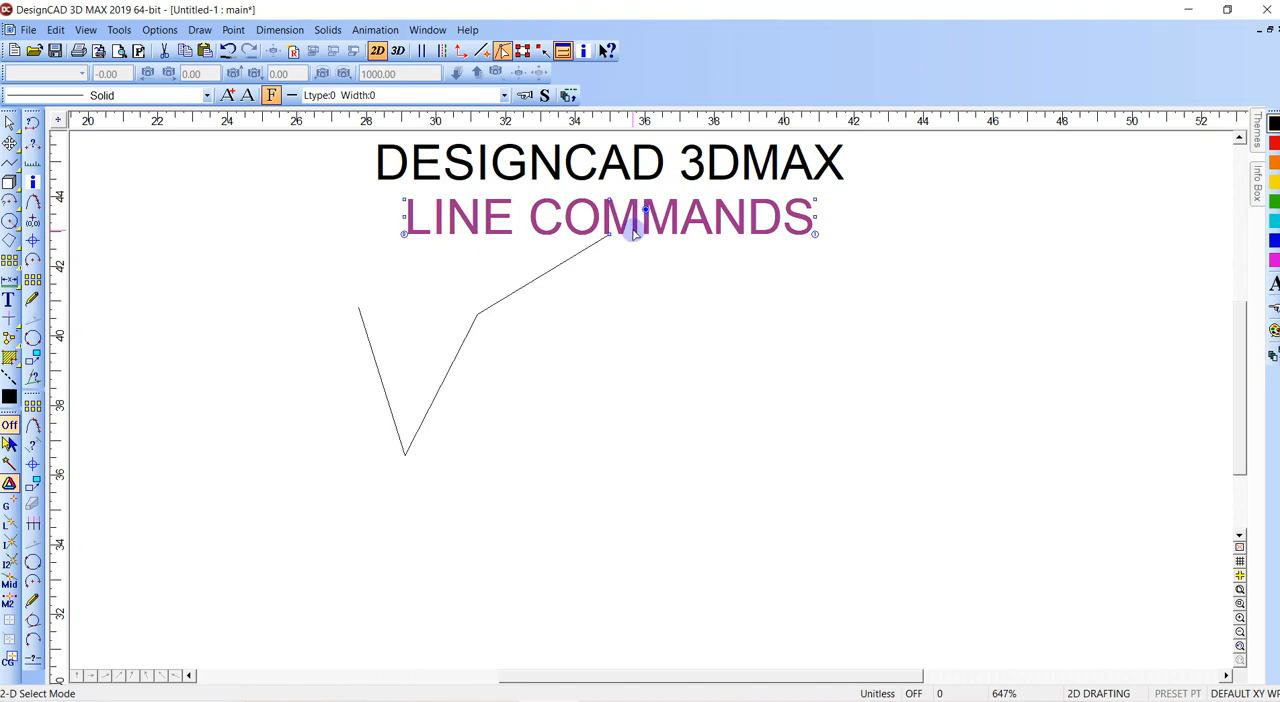
pyautogui.press('z')
pyautogui.click(392, 180)
pyautogui.click(899, 272)
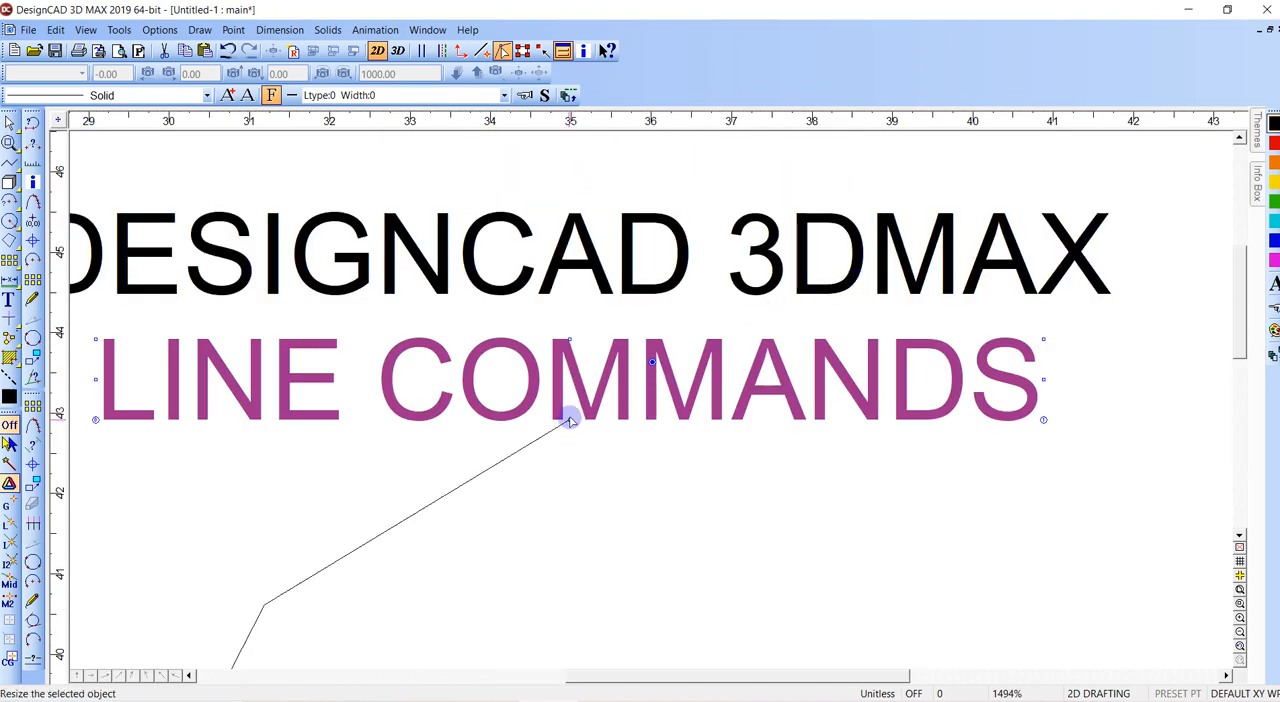
pyautogui.click(570, 421)
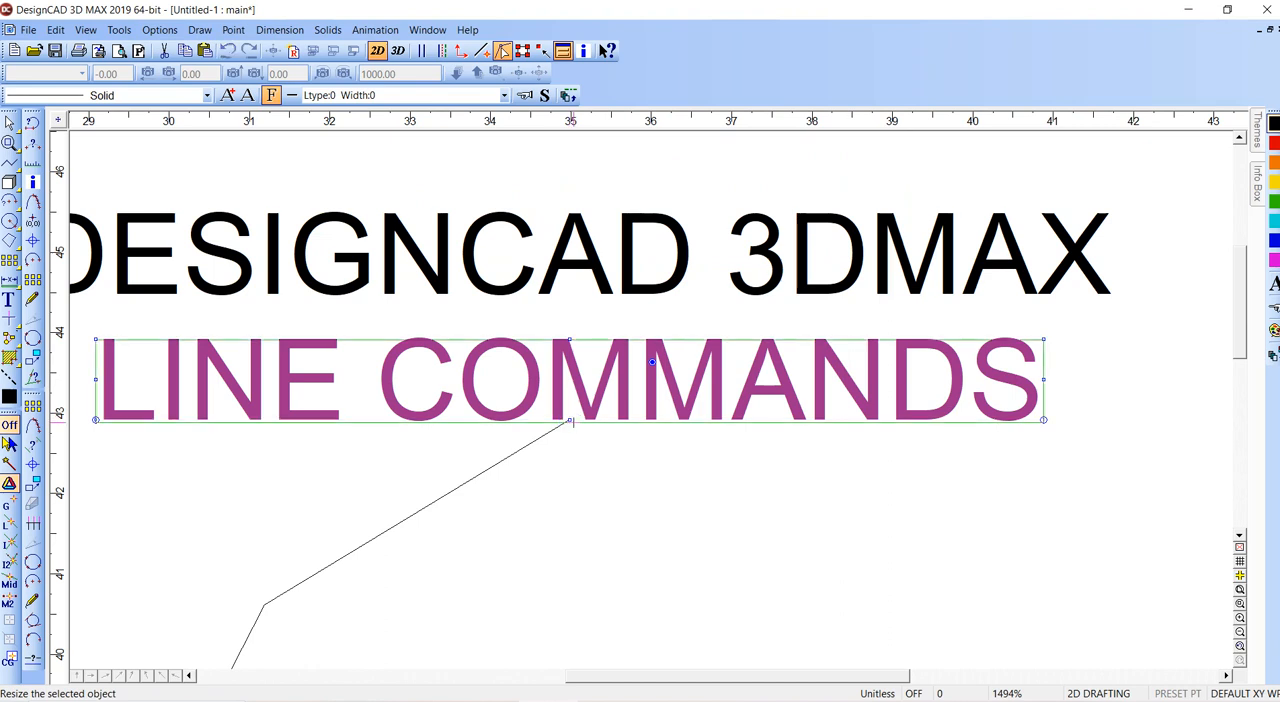
pyautogui.press('Escape')
pyautogui.click(530, 443)
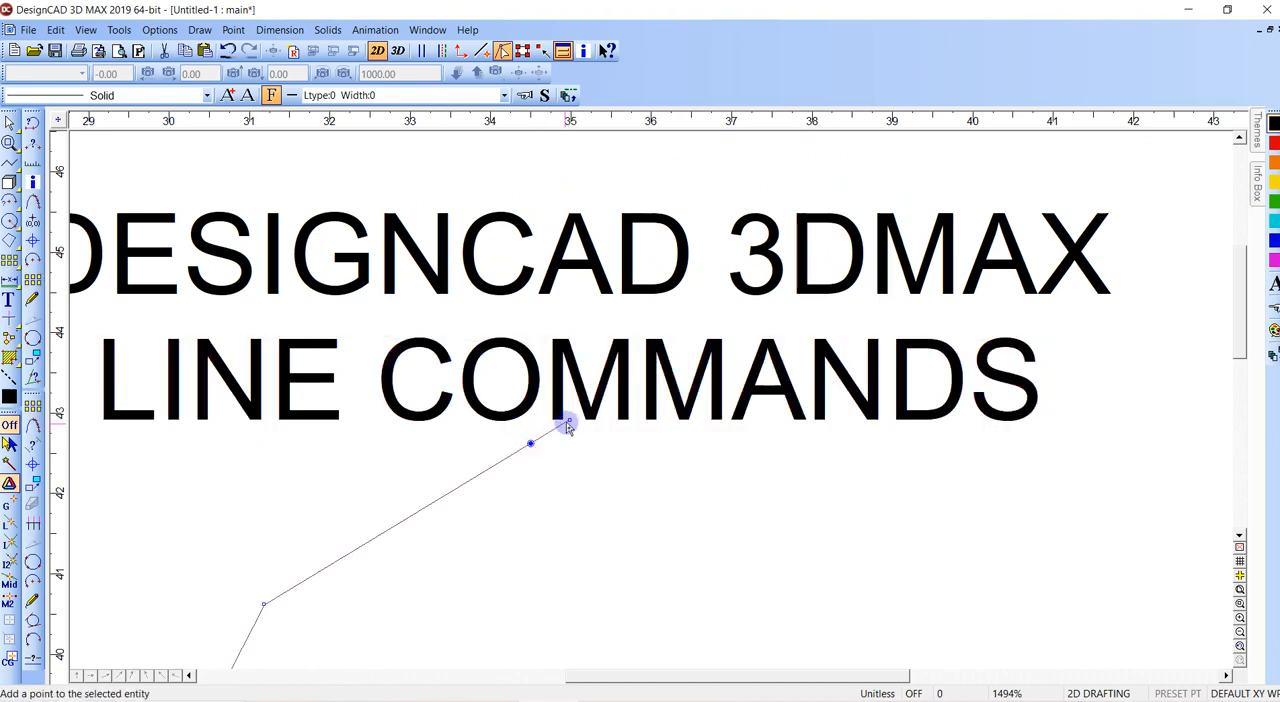
pyautogui.moveTo(570, 422); pyautogui.dragTo(1043, 421)
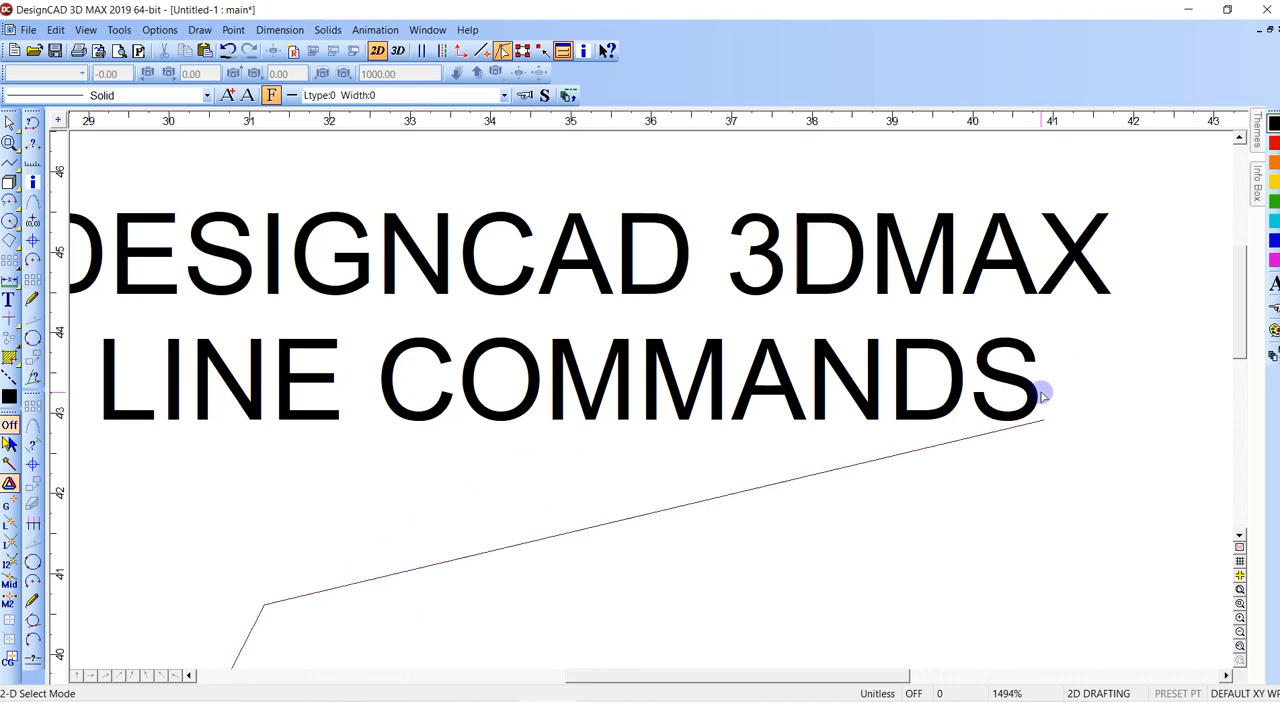
# - Check the right-click popup menu setting in the General options
pyautogui.scroll(-1, 1038, 394)
pyautogui.scroll(-2, 646, 400)
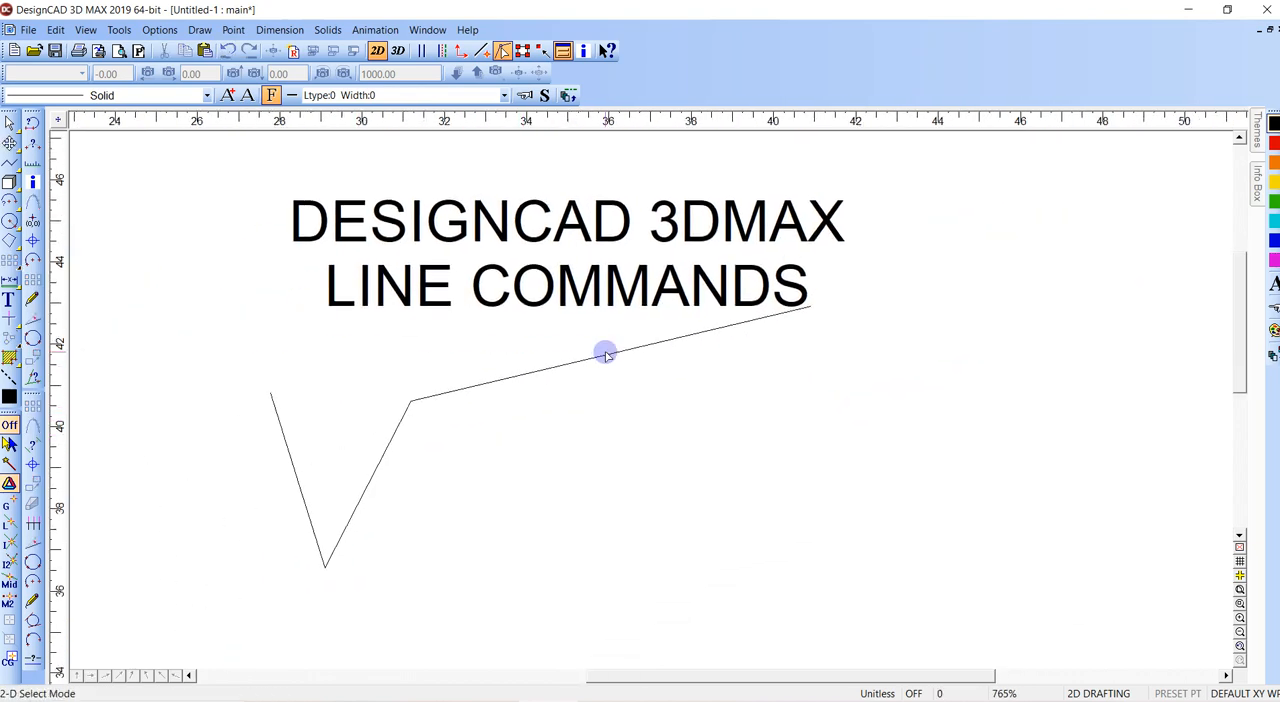
pyautogui.click(159, 29)
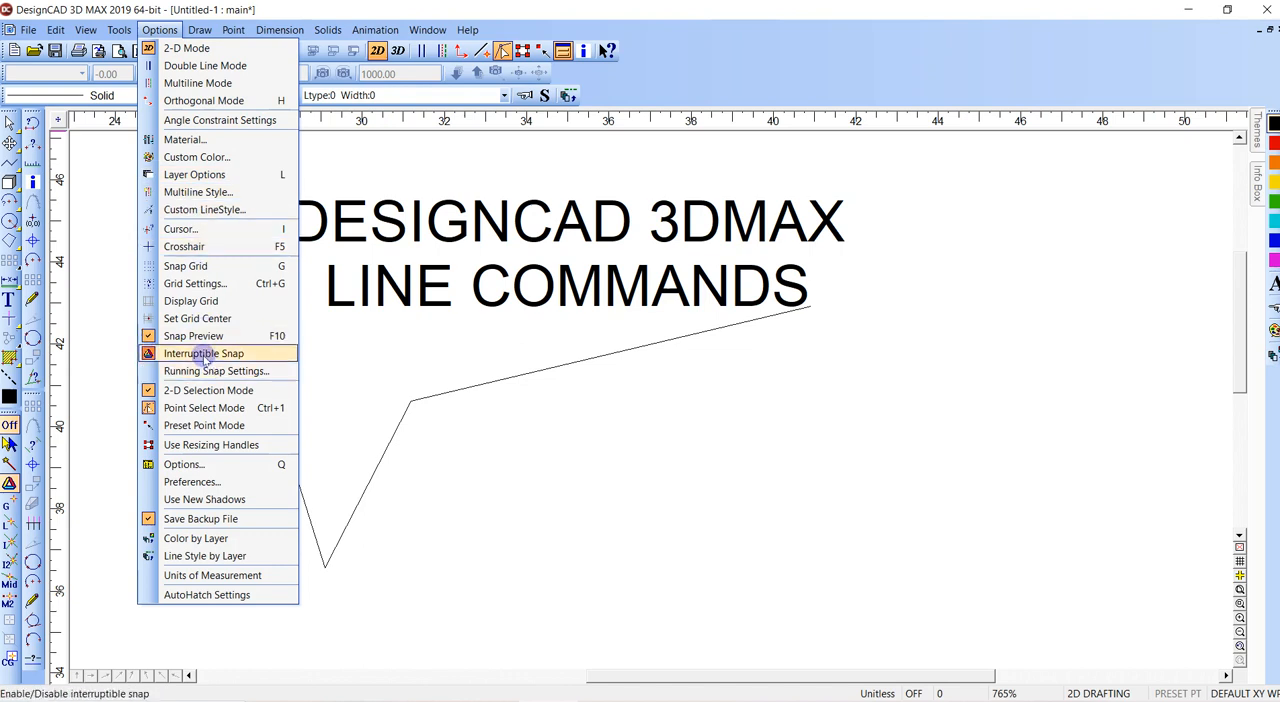
pyautogui.click(183, 464)
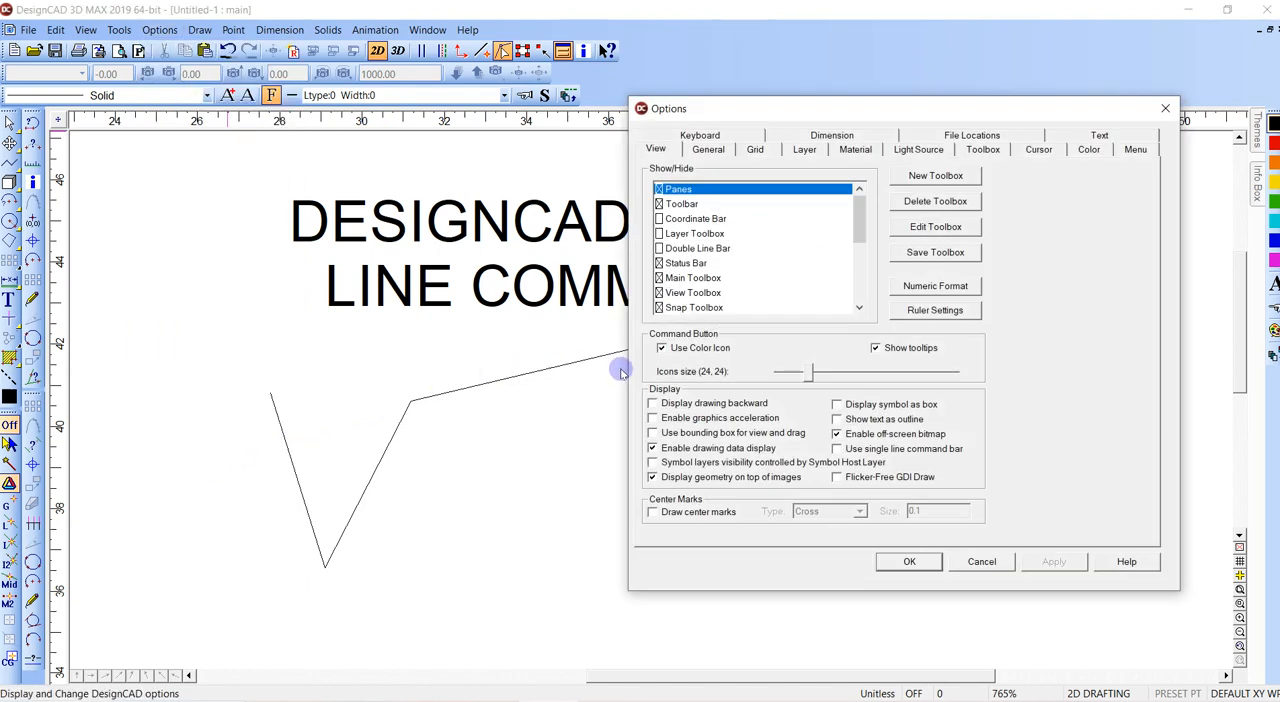
pyautogui.click(722, 152)
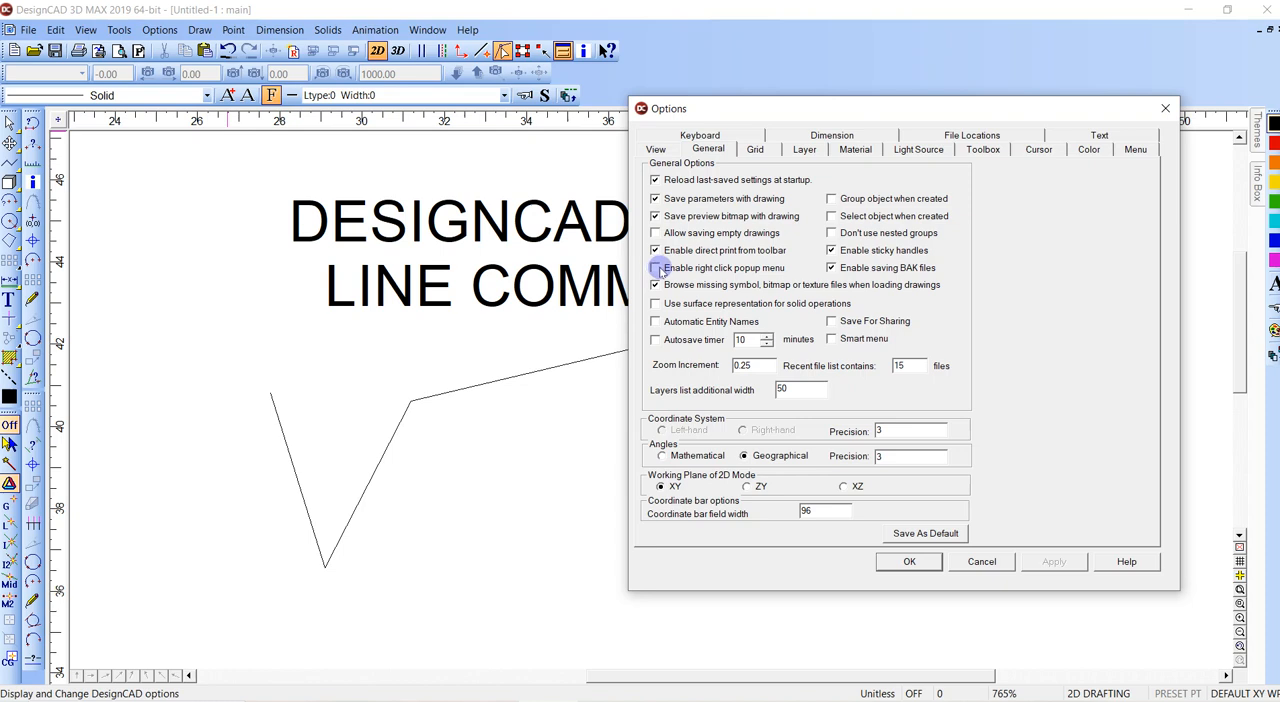
pyautogui.press('Escape')
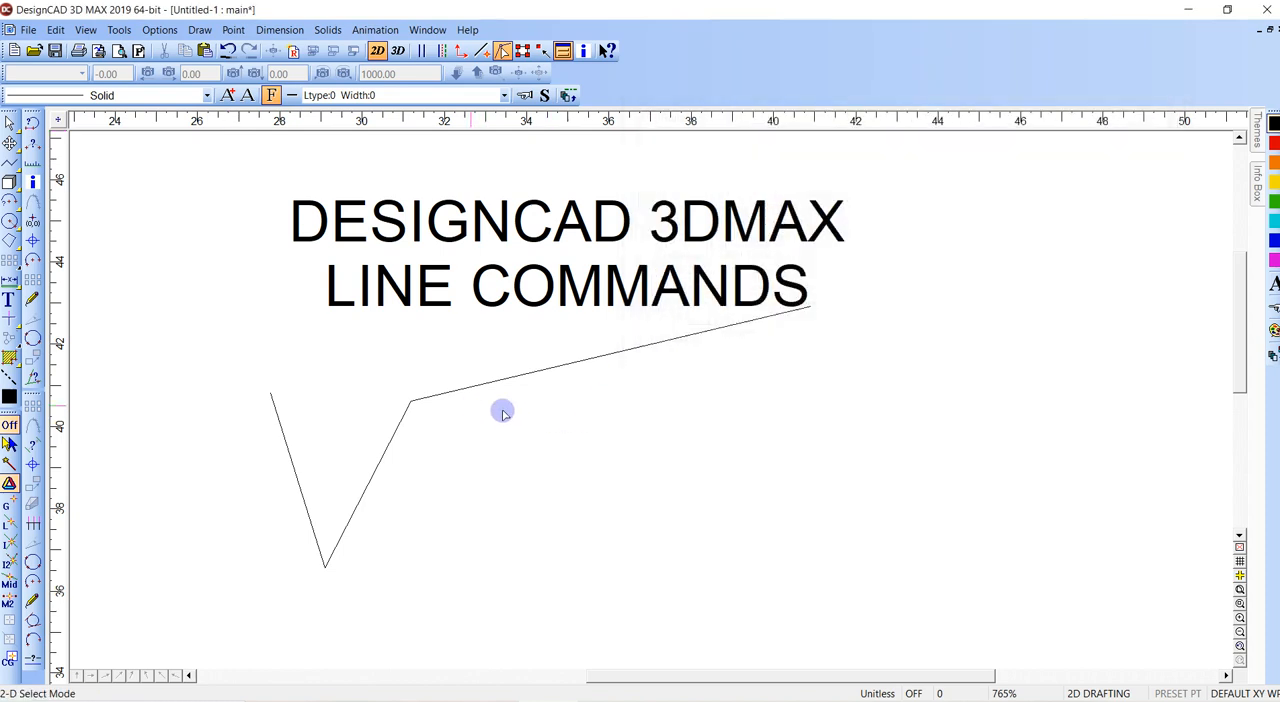
# - Delete the first line and draw a four-segment zigzag line below the title, about 13.4 units long overall
pyautogui.click(410, 400)
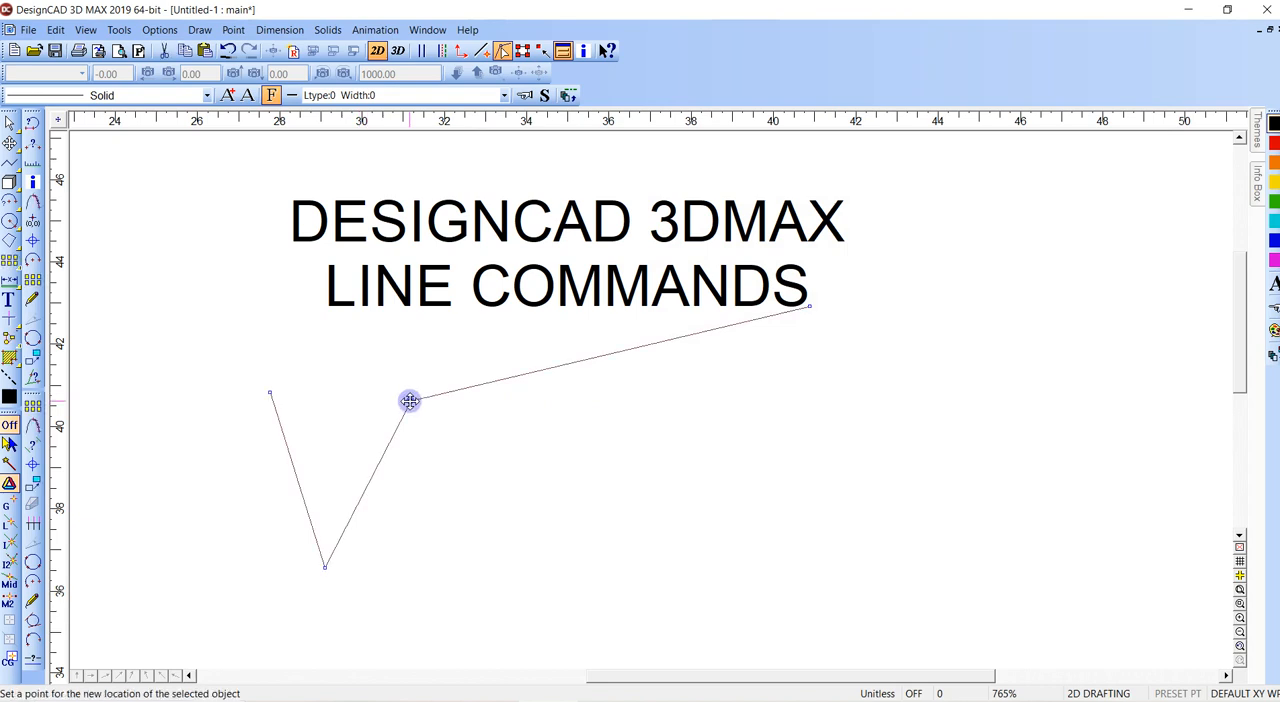
pyautogui.press('Delete')
pyautogui.press('l')
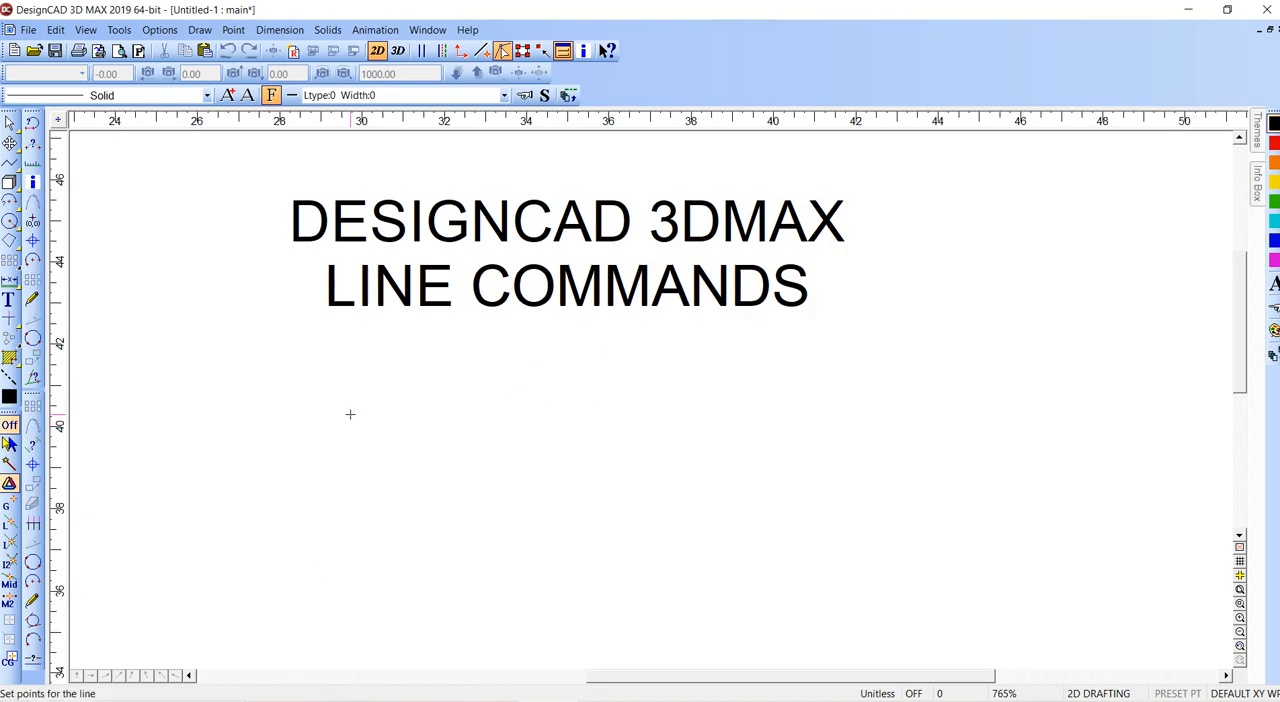
pyautogui.click(339, 401)
pyautogui.click(374, 529)
pyautogui.click(411, 355)
pyautogui.click(432, 488)
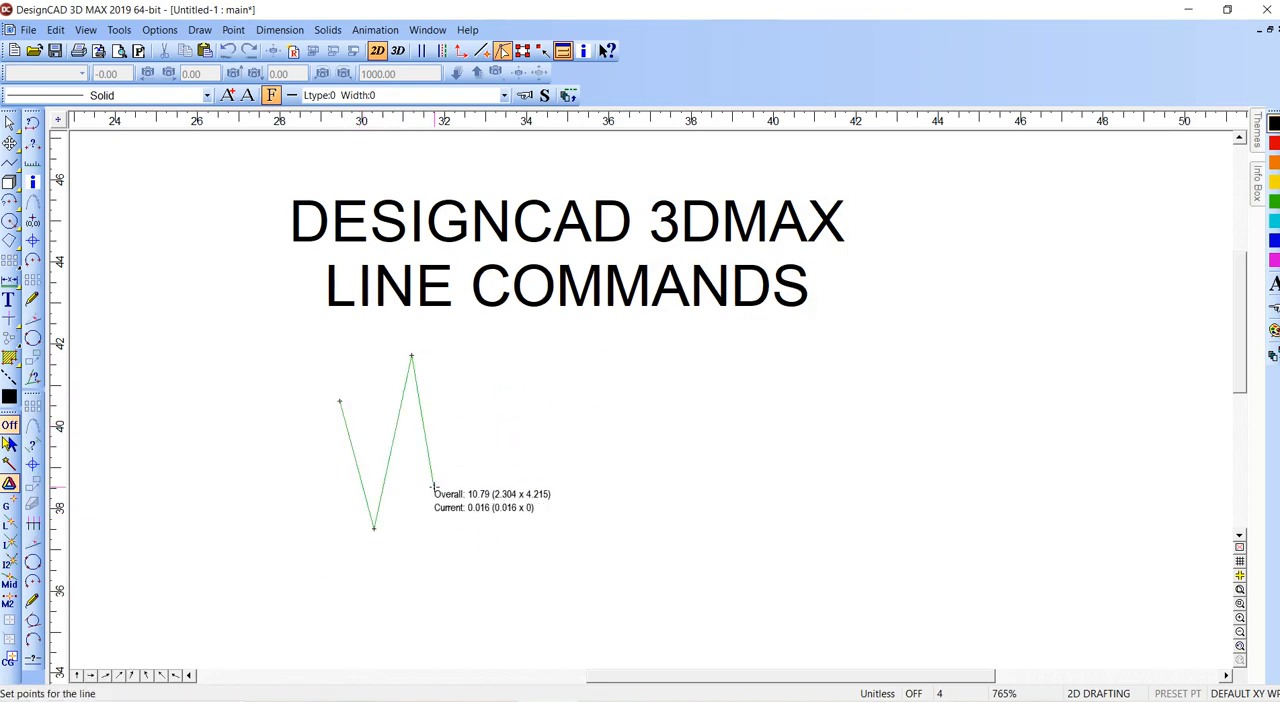
pyautogui.click(522, 424)
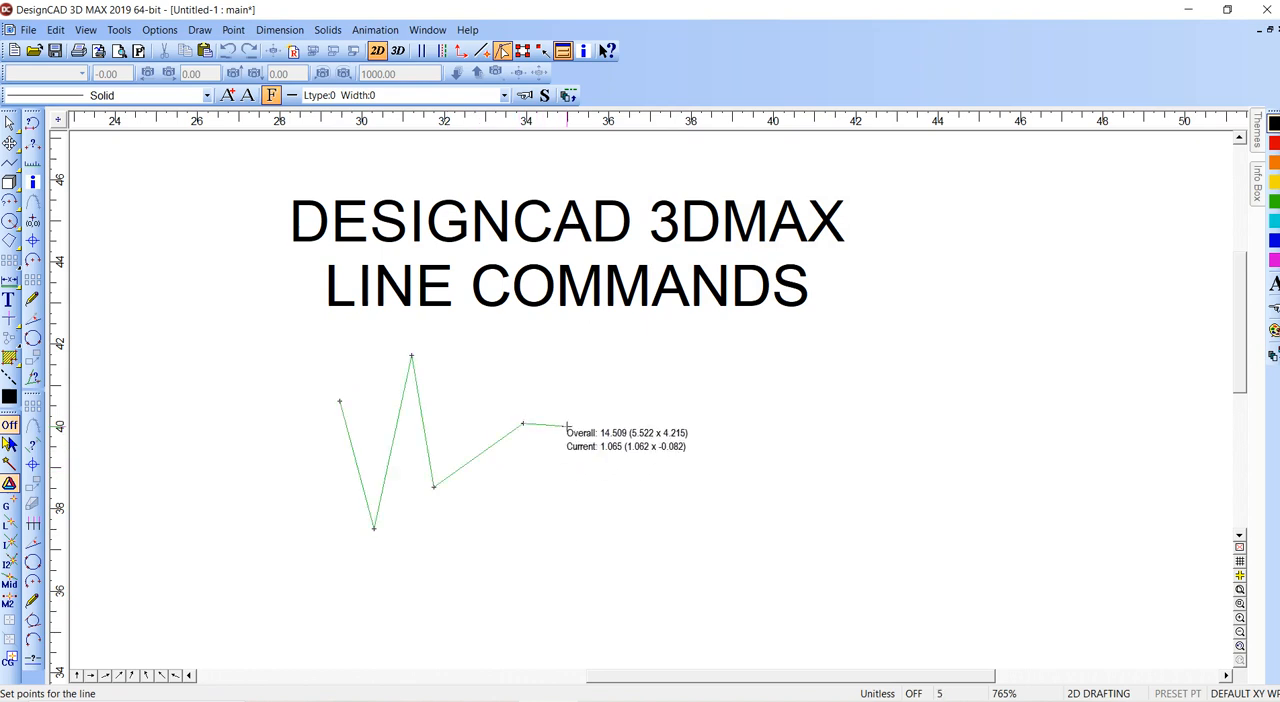
# - Extend the line with orthogonal segments about 3.7 across, 1 down and 1.4 across, and finish it with a diagonal rising segment
pyautogui.click(676, 424)
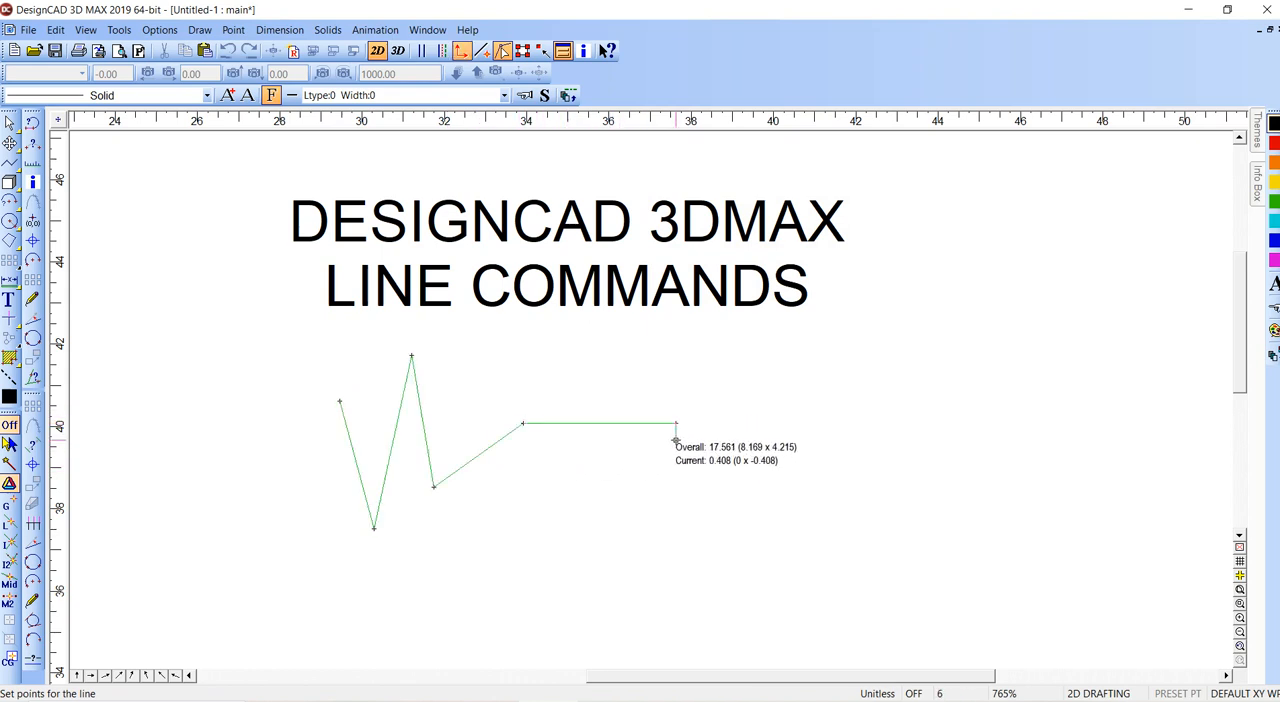
pyautogui.click(676, 463)
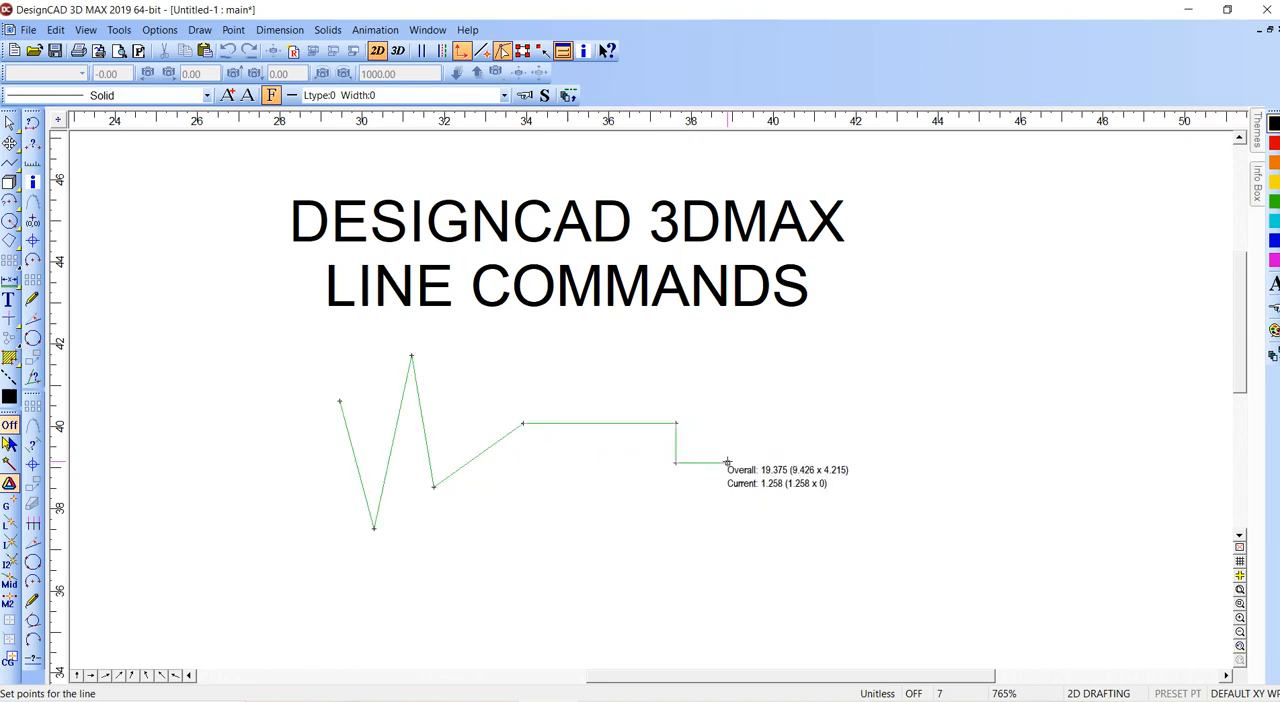
pyautogui.click(732, 463)
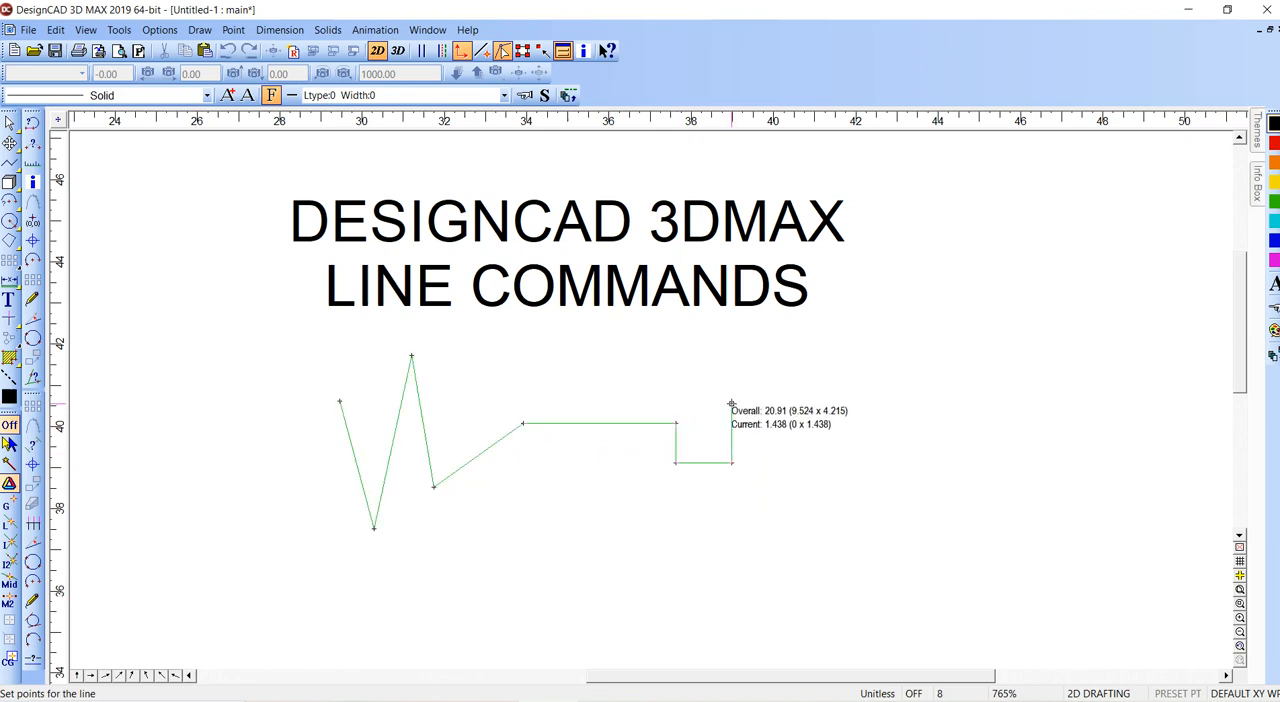
pyautogui.click(817, 371)
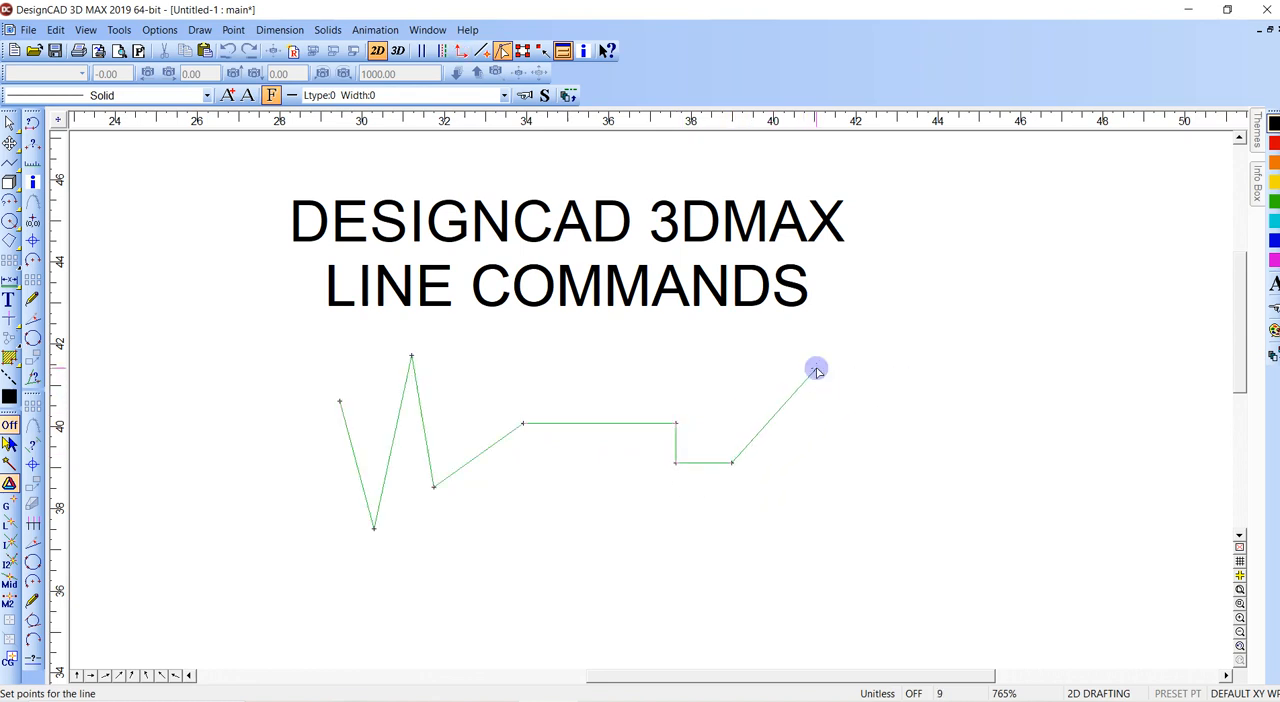
pyautogui.press('Return')
pyautogui.click(374, 212)
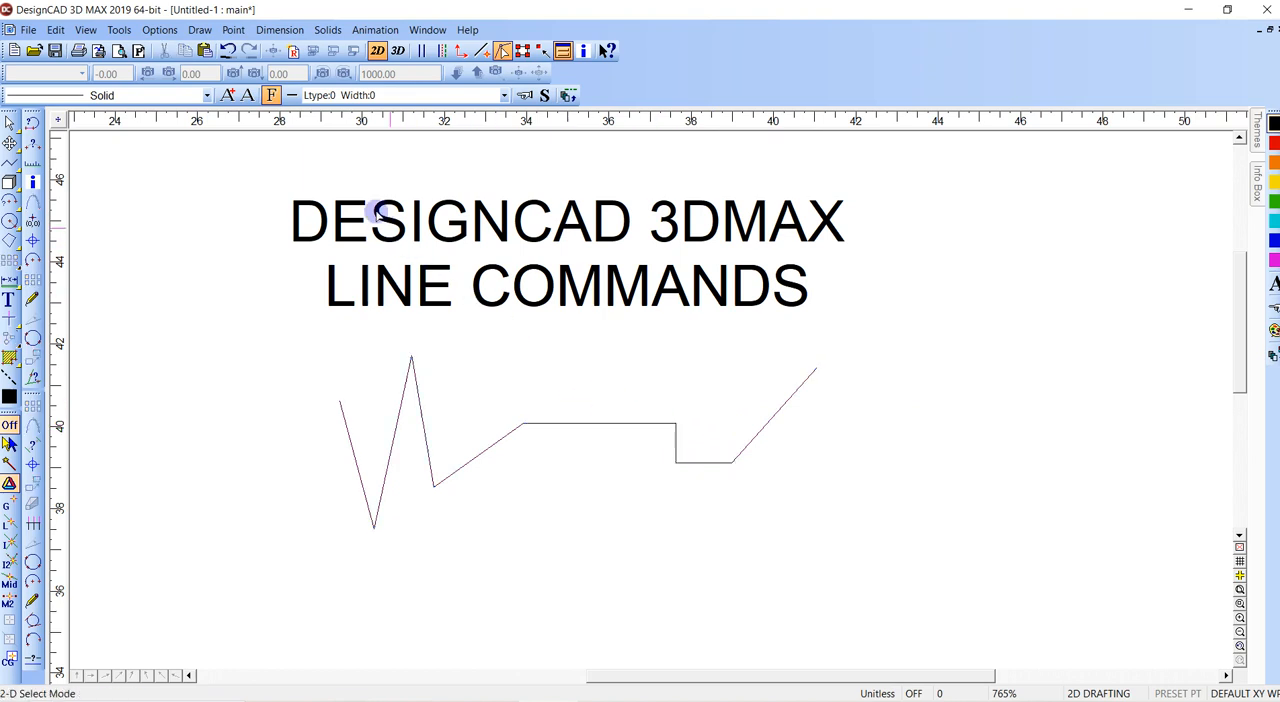
# - Enable a paper-scaled lineweight of 0.25 mm in the solid line style and apply it to the zigzag line
pyautogui.click(411, 357)
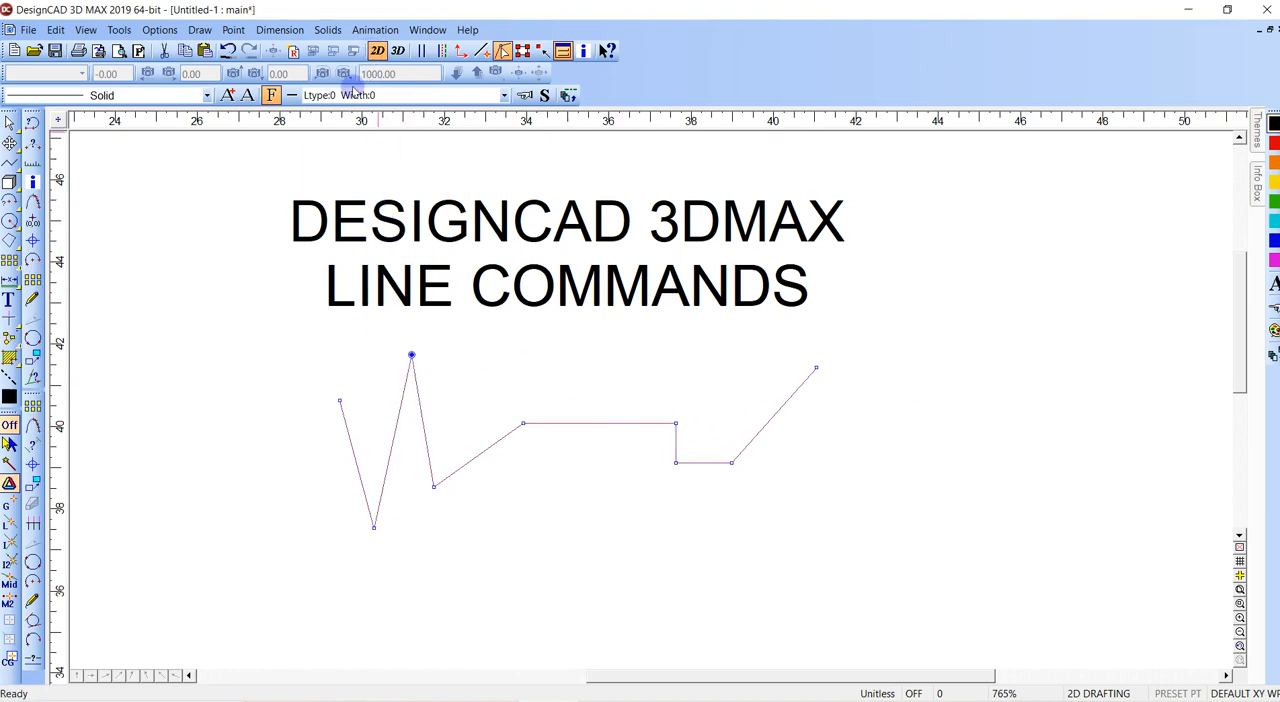
pyautogui.click(345, 95)
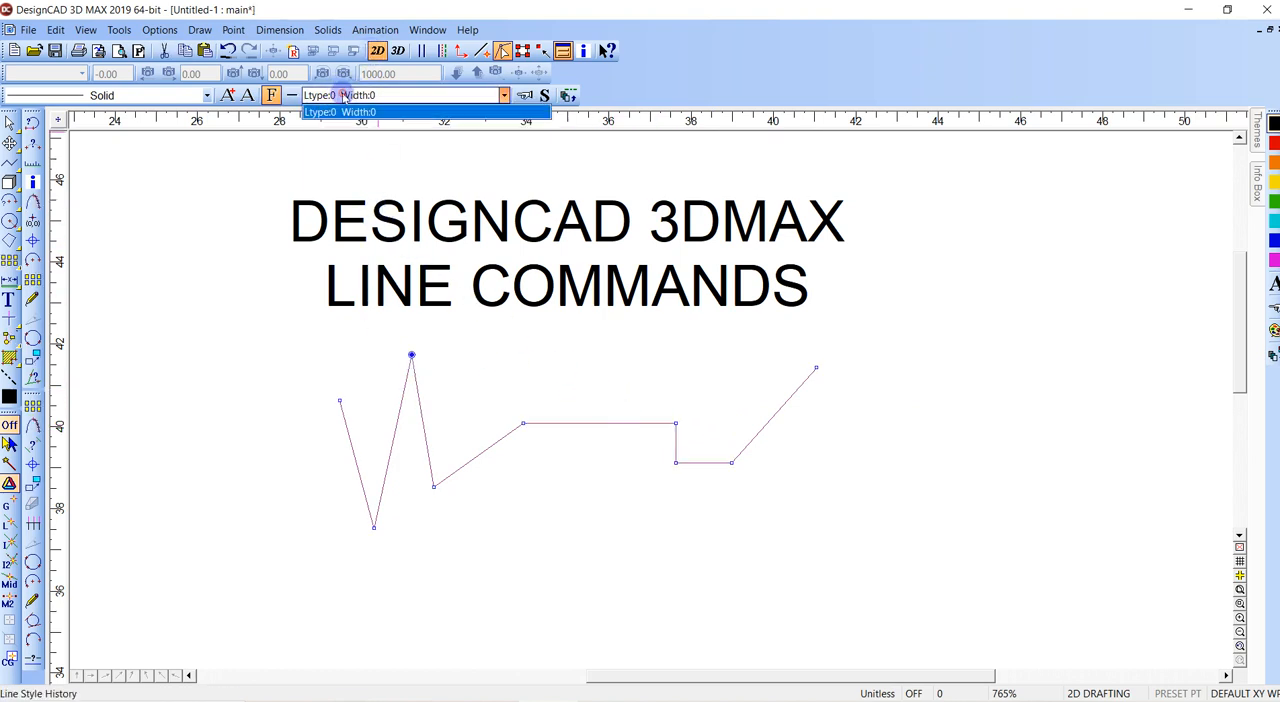
pyautogui.click(345, 95)
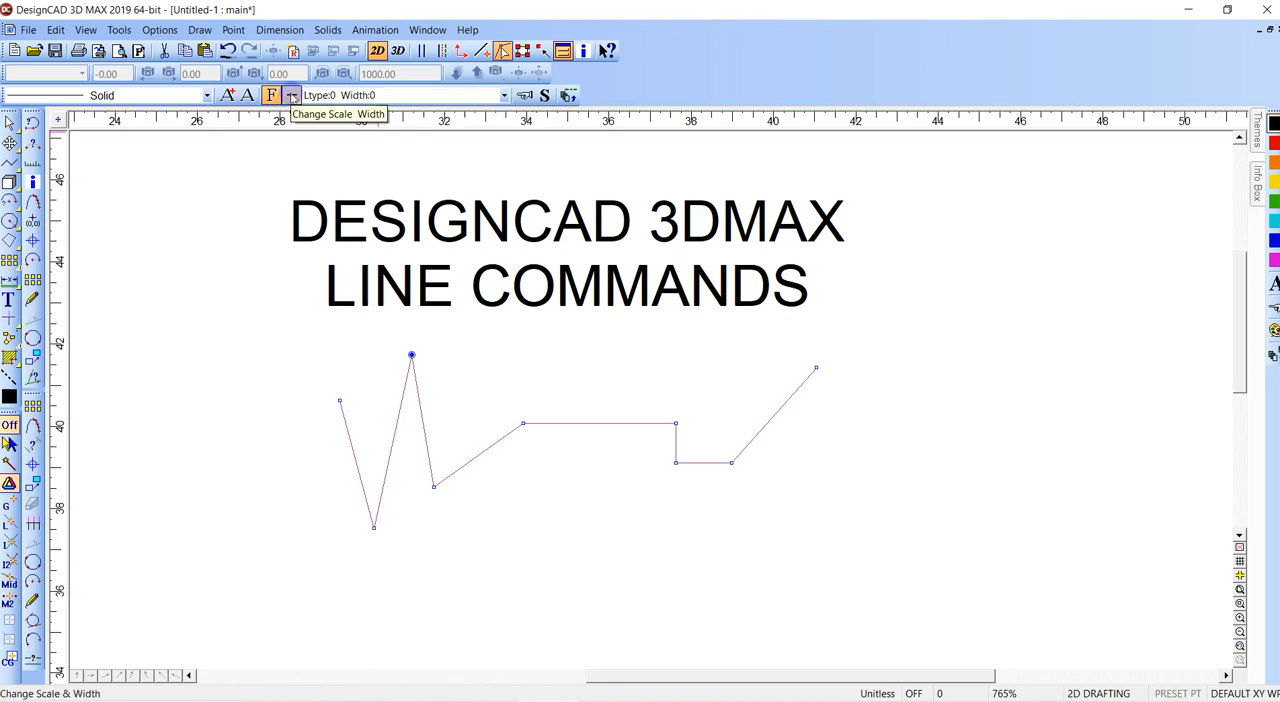
pyautogui.click(292, 95)
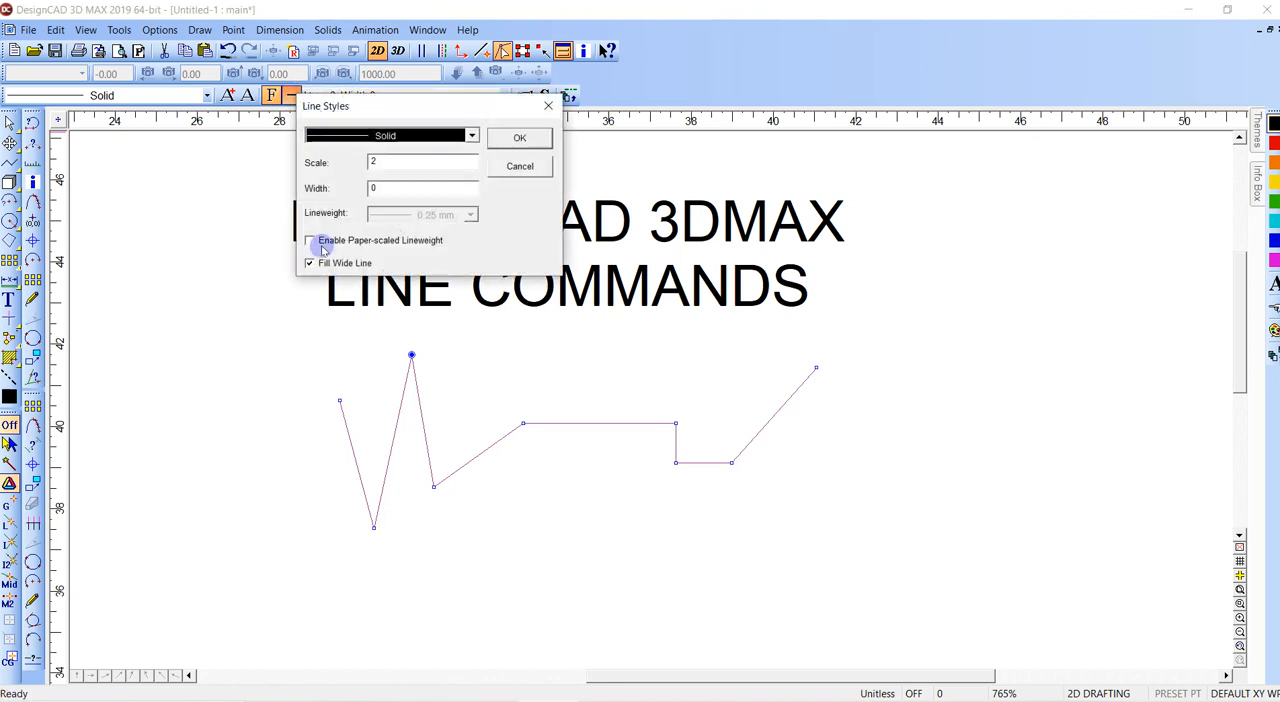
pyautogui.click(310, 240)
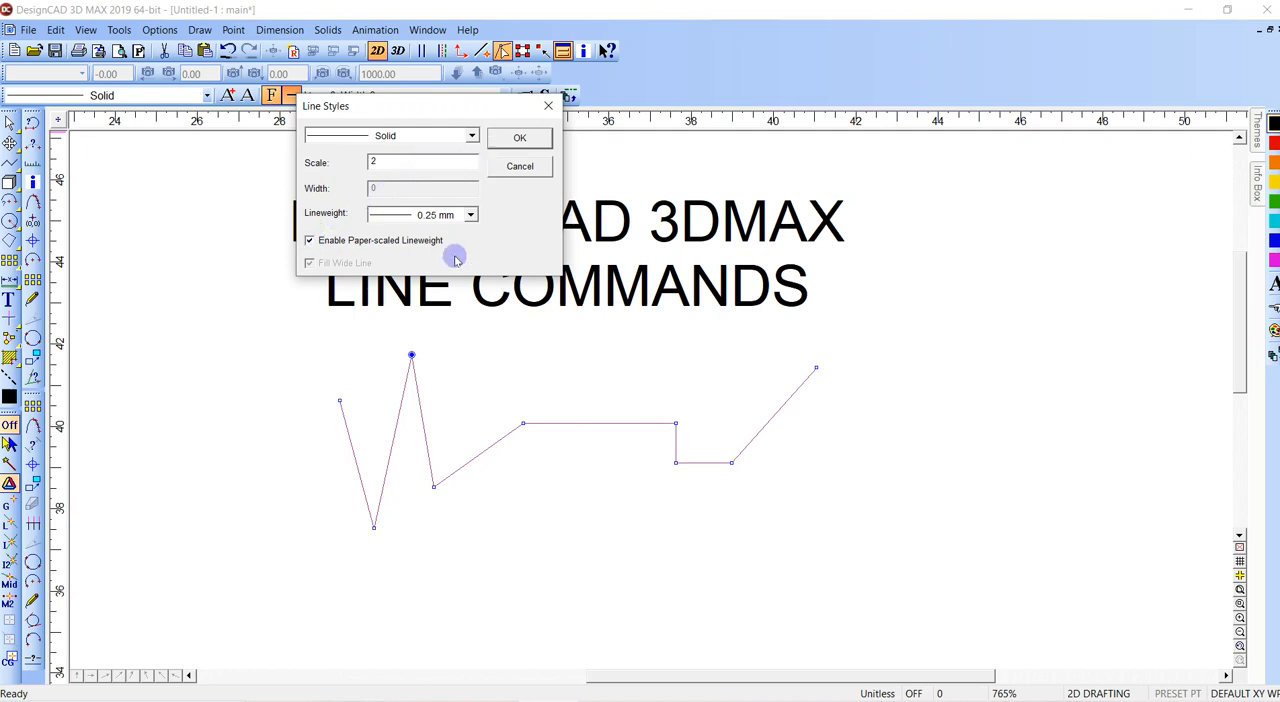
pyautogui.click(518, 140)
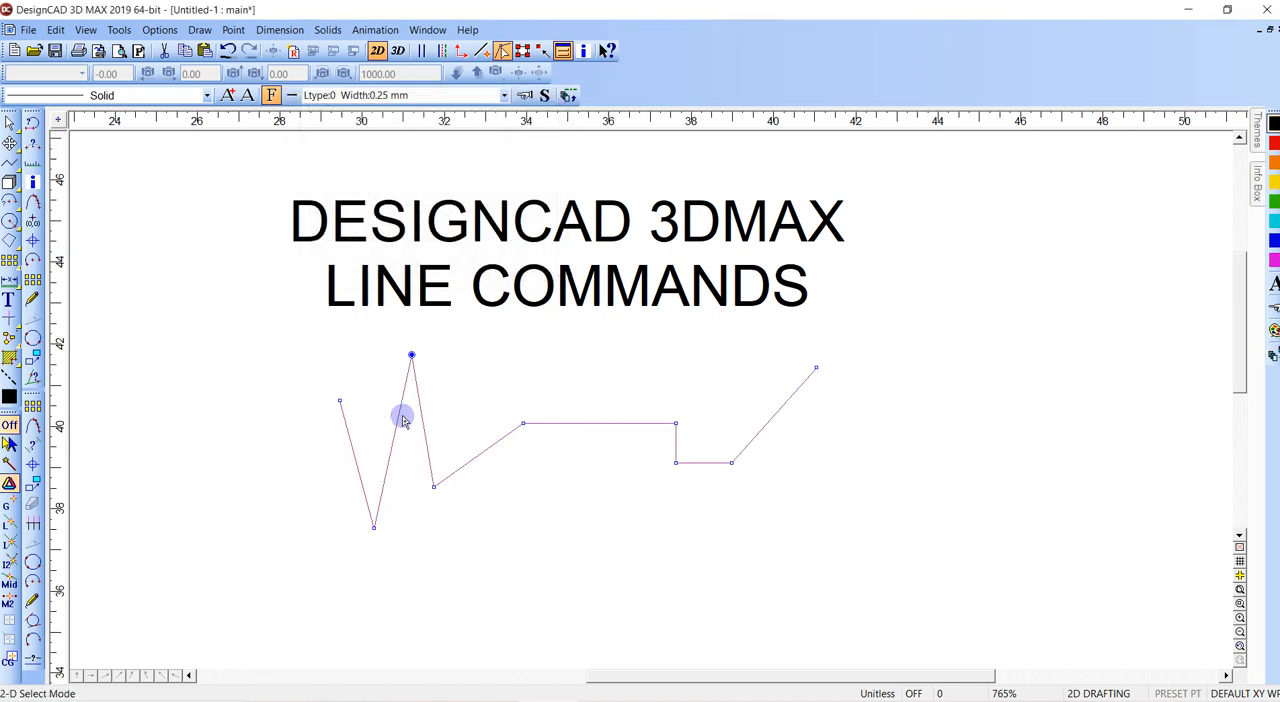
pyautogui.click(228, 95)
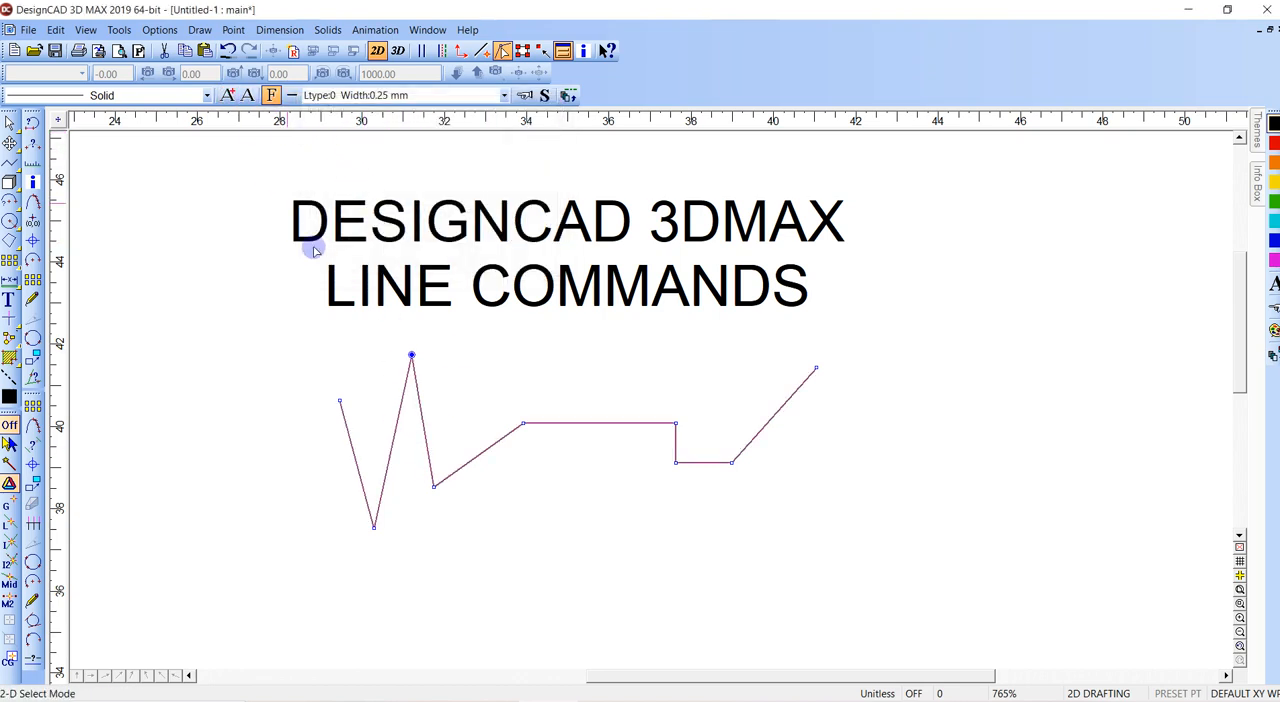
pyautogui.click(463, 397)
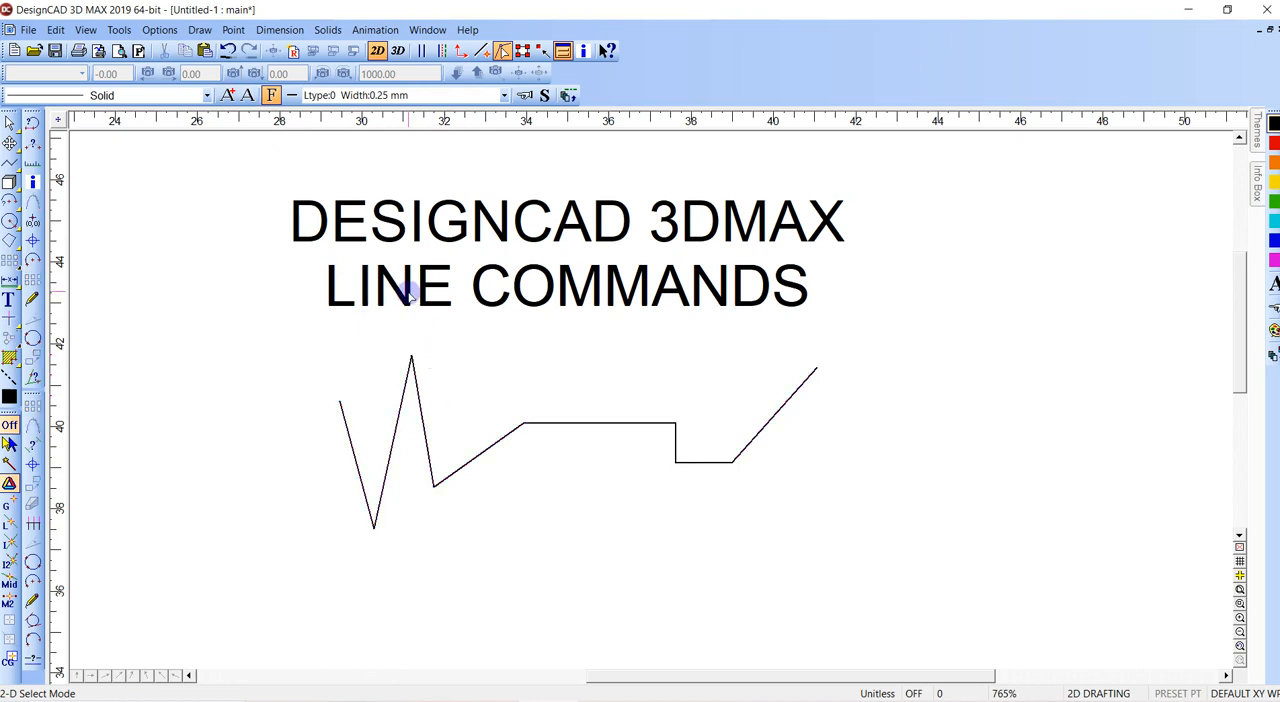
# - Add a point near the middle of the zigzag line's long horizontal segment
pyautogui.click(411, 356)
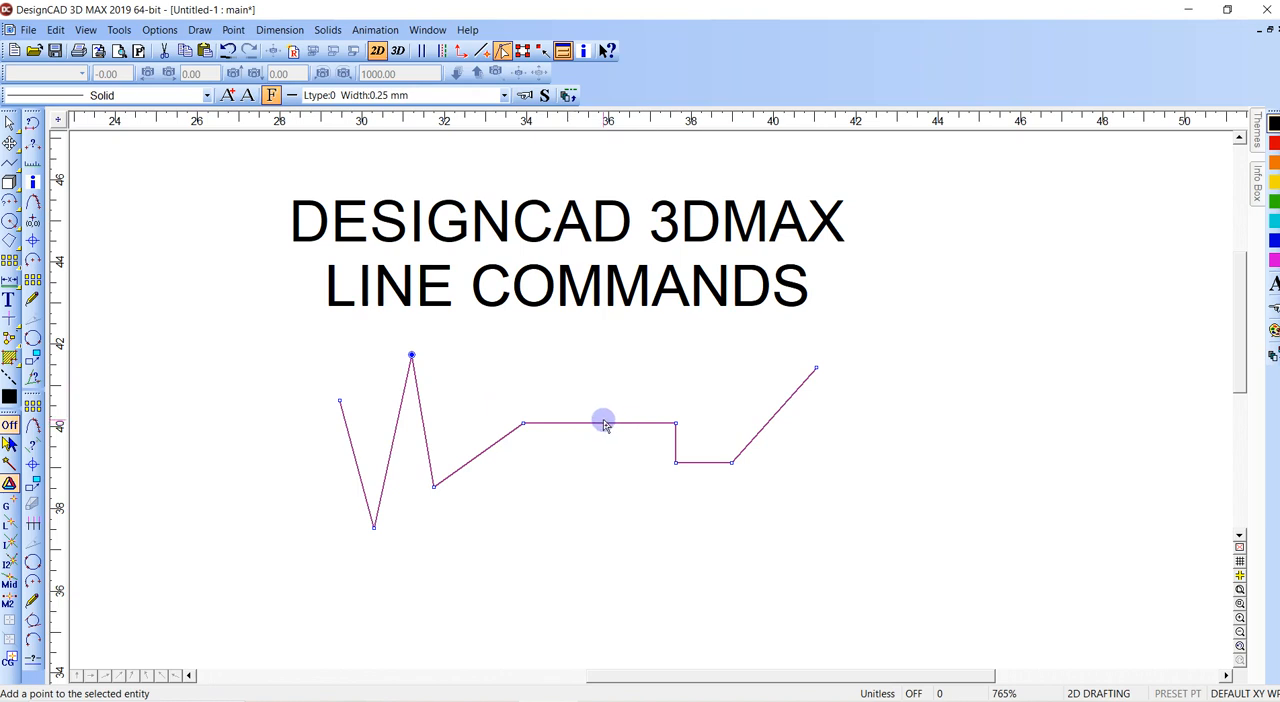
pyautogui.moveTo(610, 421)
pyautogui.mouseDown()
pyautogui.moveTo(590, 456)
pyautogui.moveTo(609, 421)
pyautogui.mouseUp()
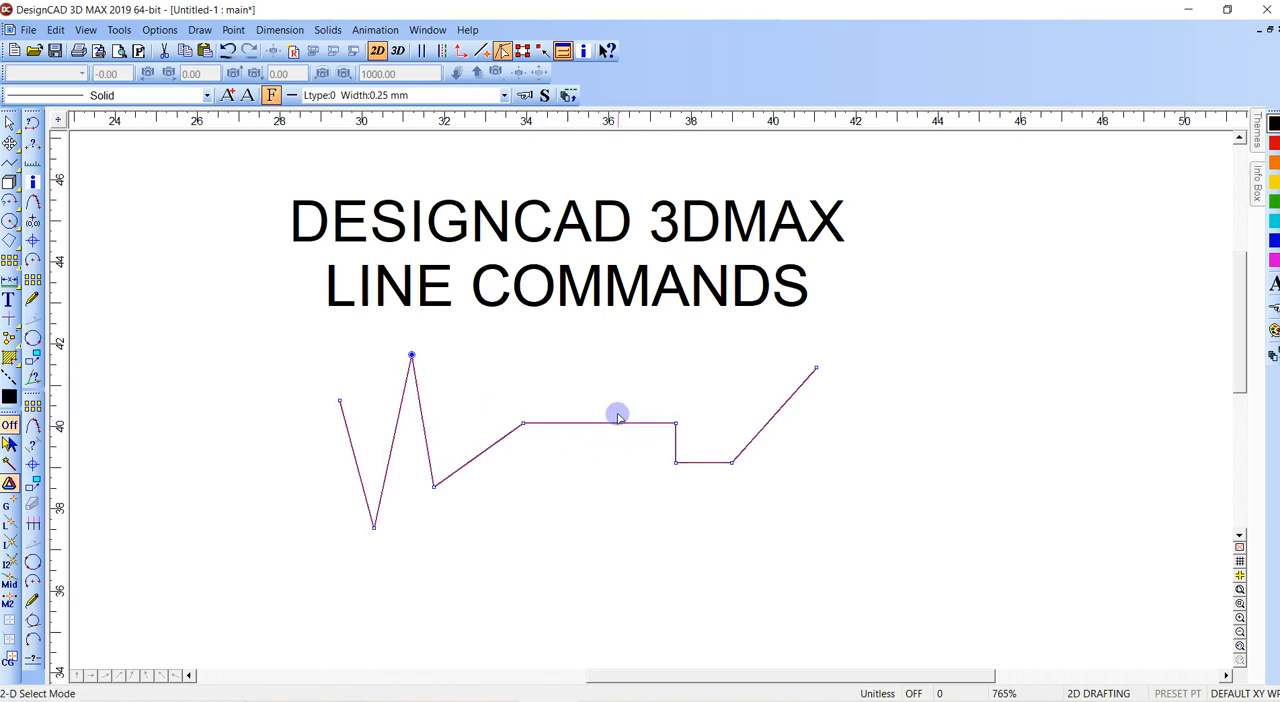
pyautogui.click(599, 423)
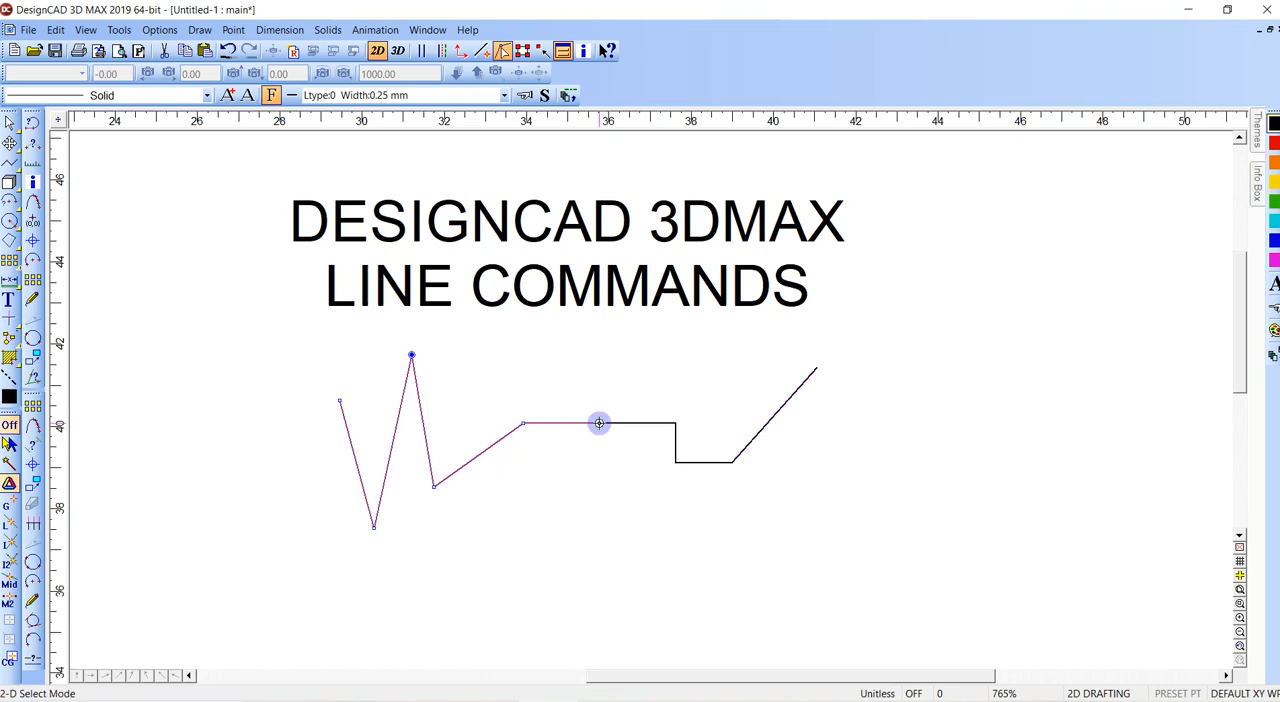
pyautogui.click(587, 446)
pyautogui.click(580, 422)
pyautogui.keyDown('shift'); pyautogui.click(632, 421); pyautogui.keyUp('shift')
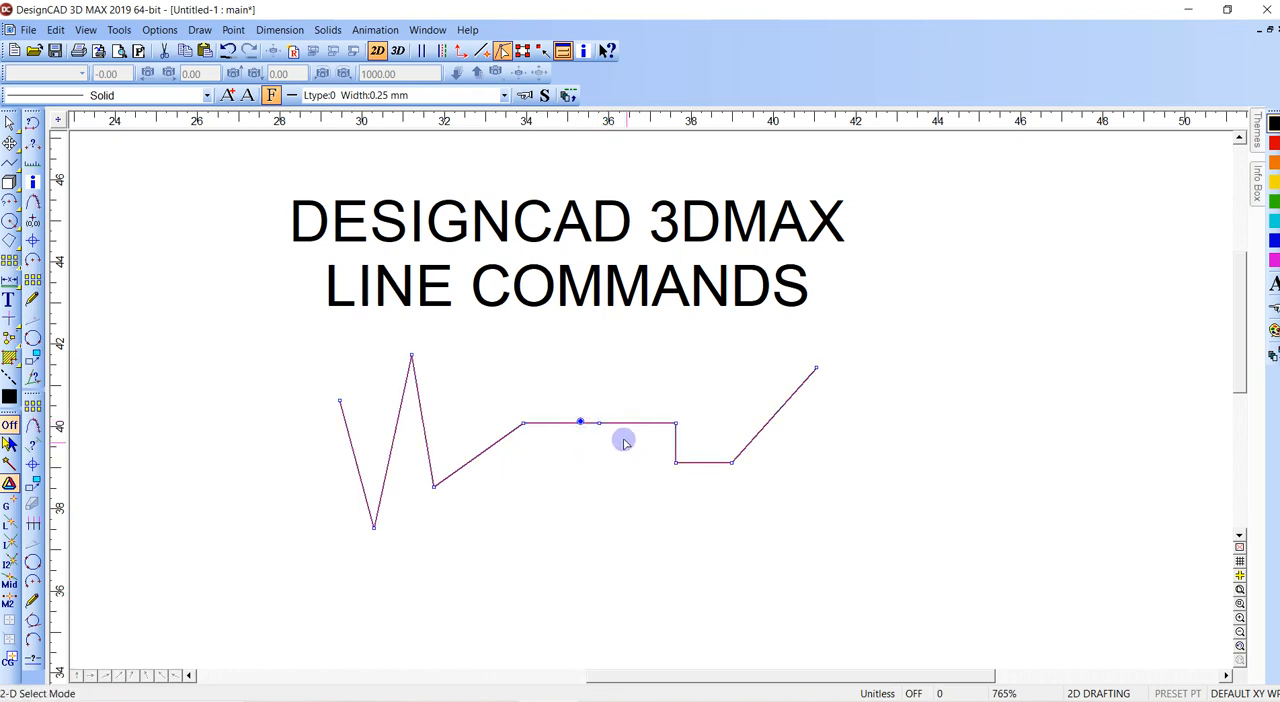
# - Shift the whole zigzag line slightly down and raise its added middle point to form a shallow peak
pyautogui.click(612, 431)
pyautogui.click(599, 423)
pyautogui.moveTo(599, 423); pyautogui.dragTo(594, 453)
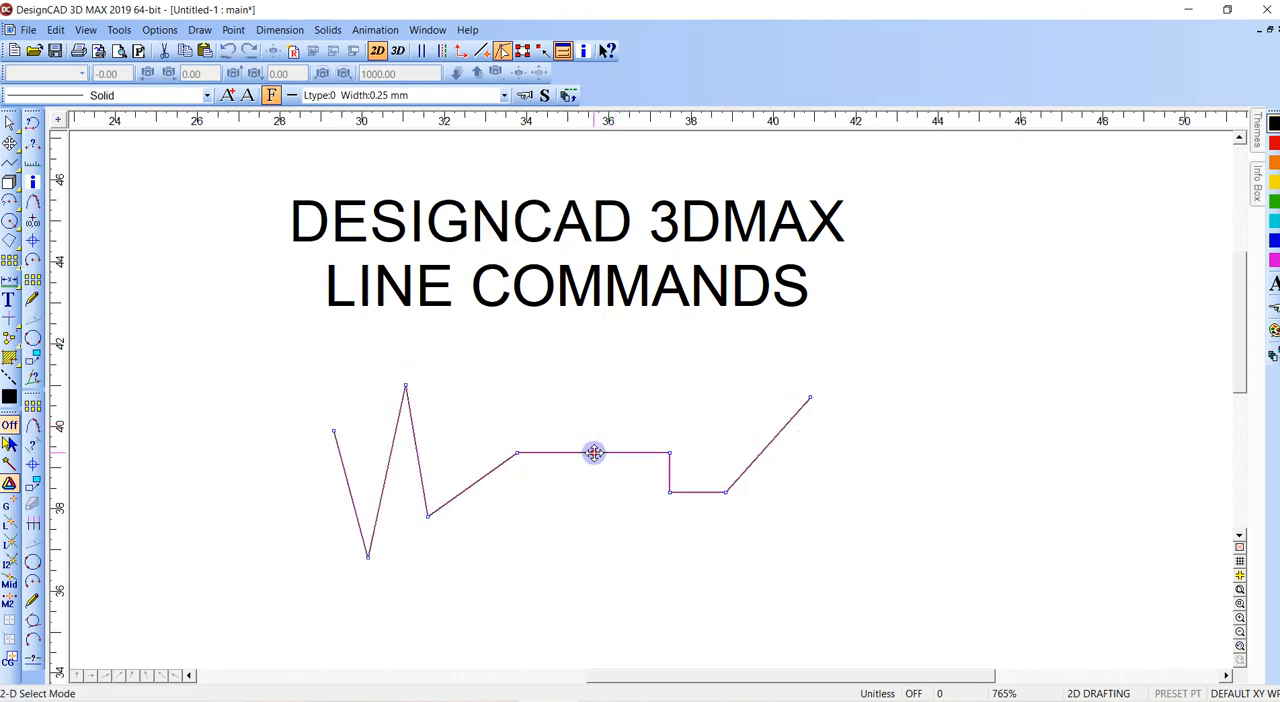
pyautogui.click(631, 453)
pyautogui.click(638, 449)
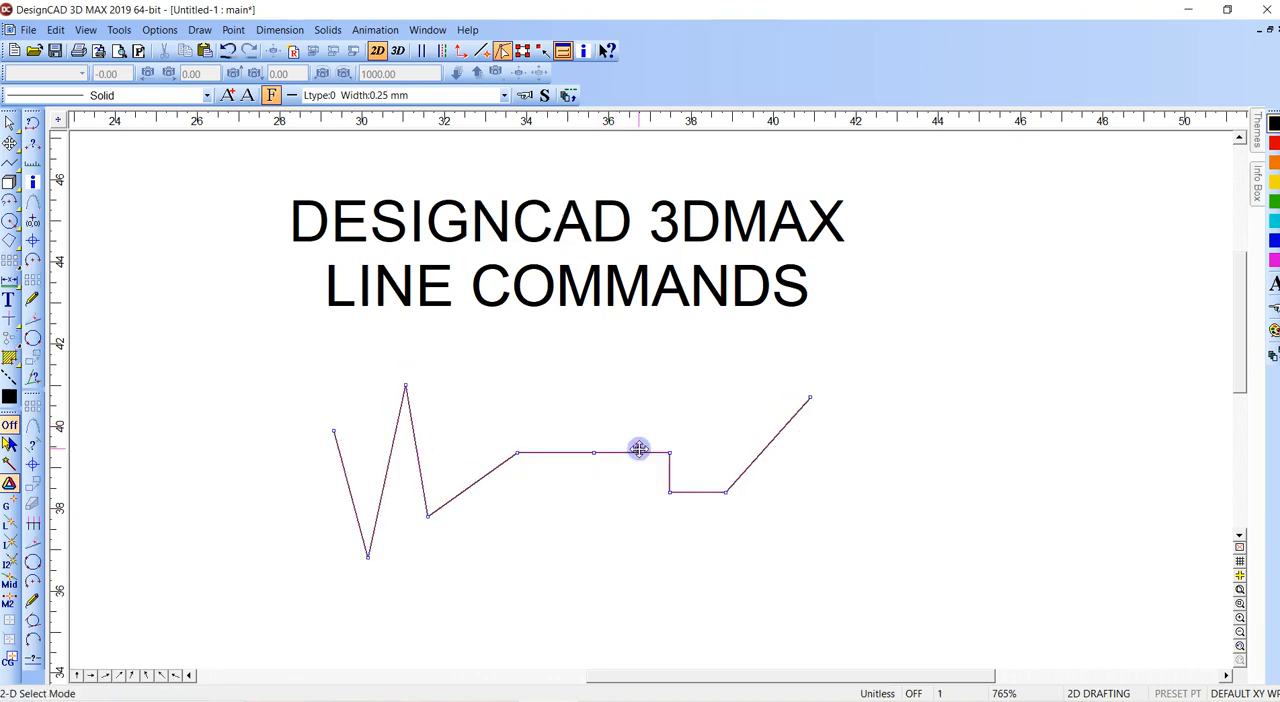
pyautogui.click(586, 420)
pyautogui.click(755, 445)
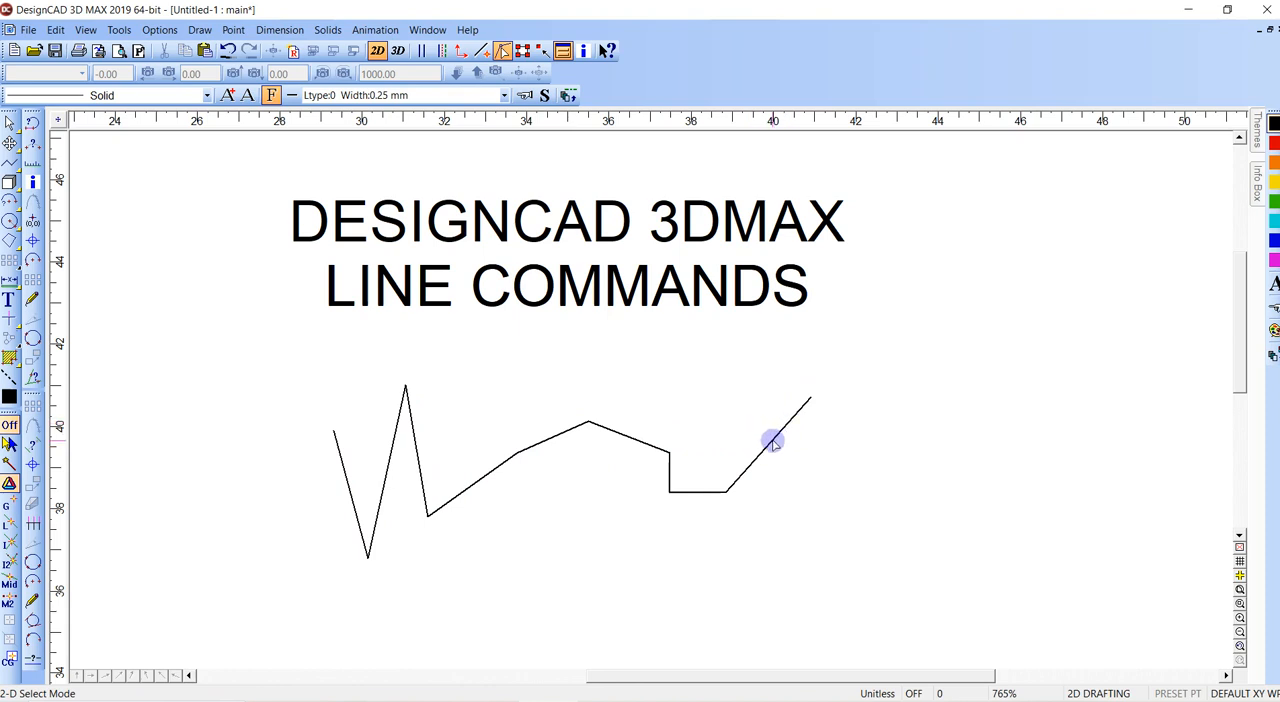
# - Add a point midway along the final rising diagonal segment and pull it upward and to the left
pyautogui.click(770, 445)
pyautogui.click(767, 445)
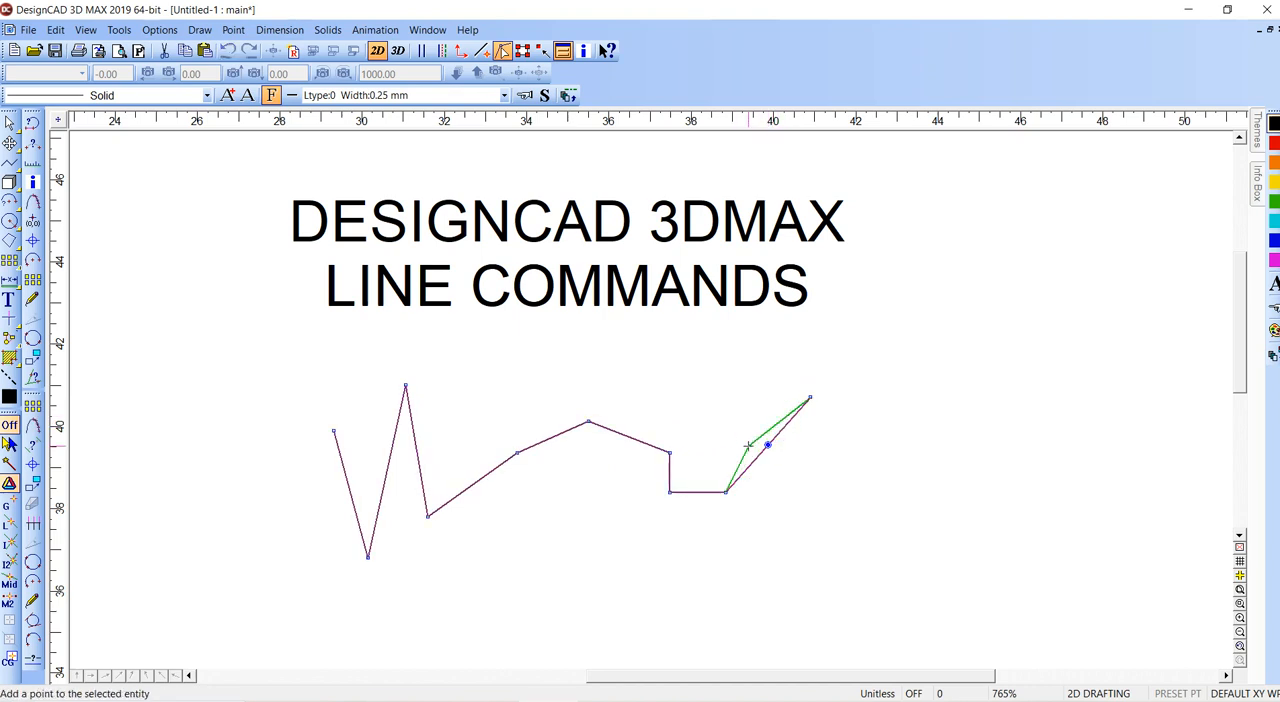
pyautogui.click(767, 445)
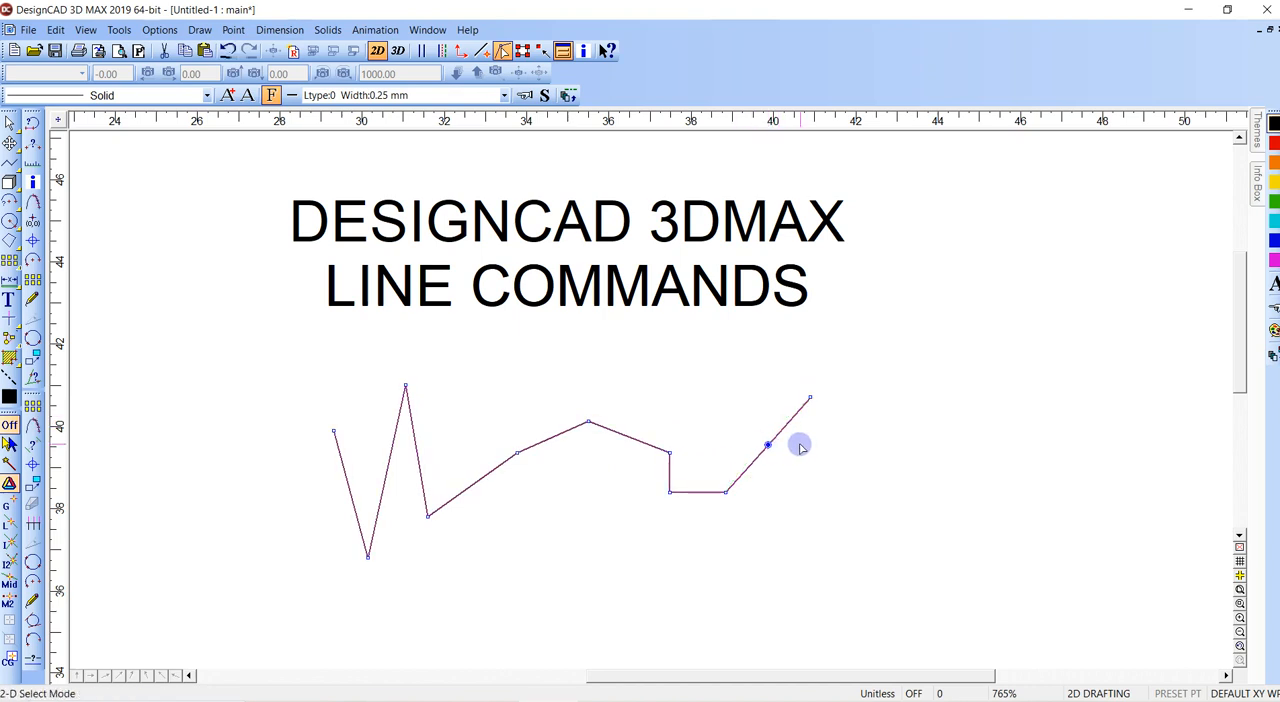
pyautogui.moveTo(767, 447); pyautogui.dragTo(752, 417)
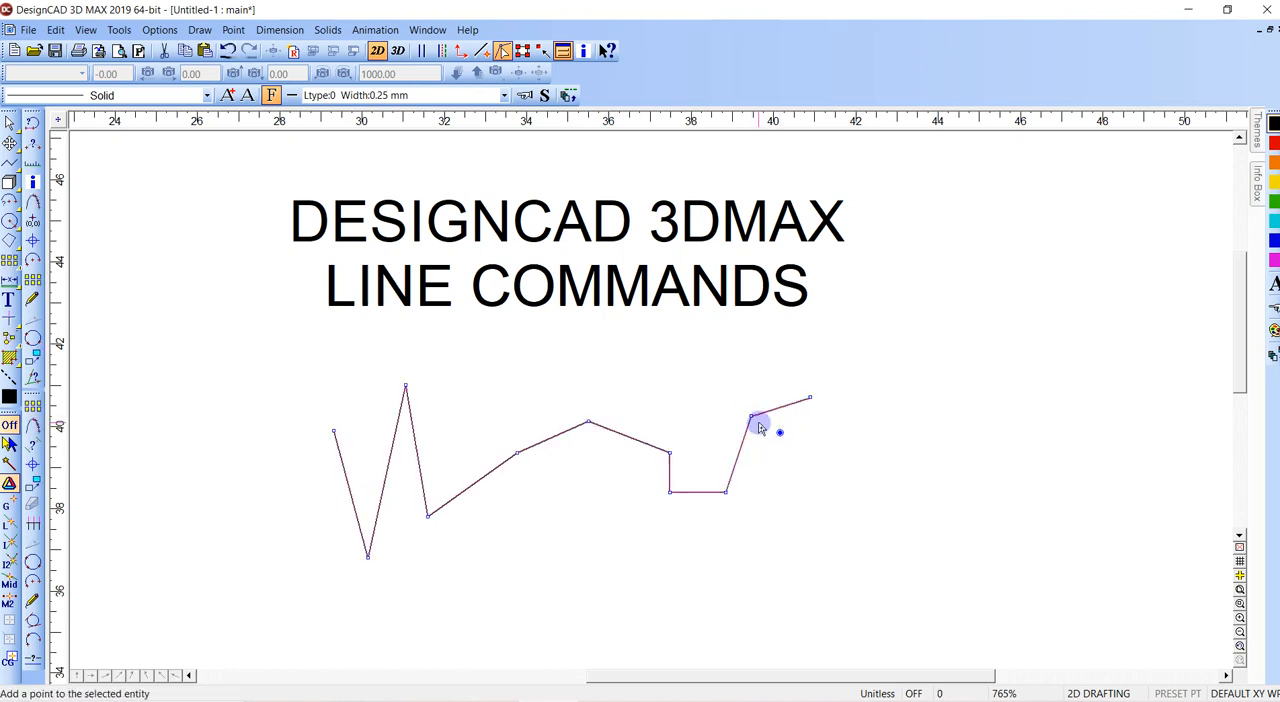
# - Delete the zigzag line and draw a three-sided orthogonal shape open on the left, about 5.2 wide and 1.6 high
pyautogui.press('Delete')
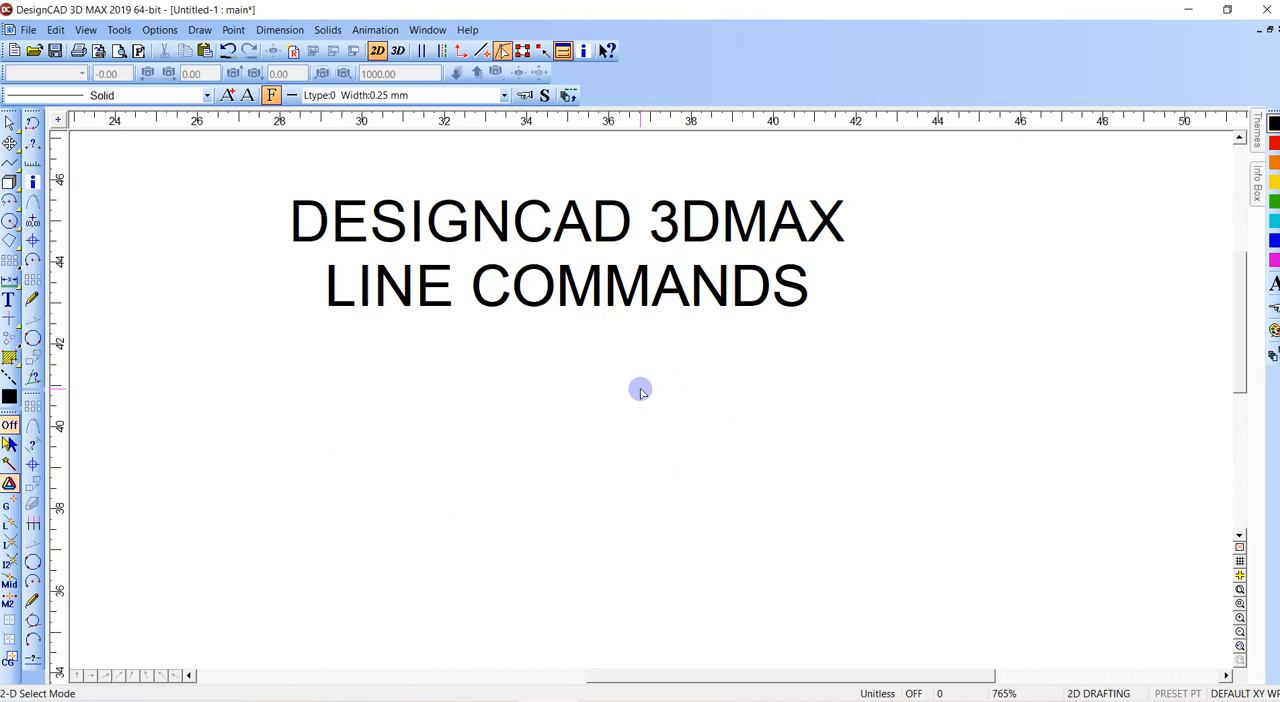
pyautogui.press('v')
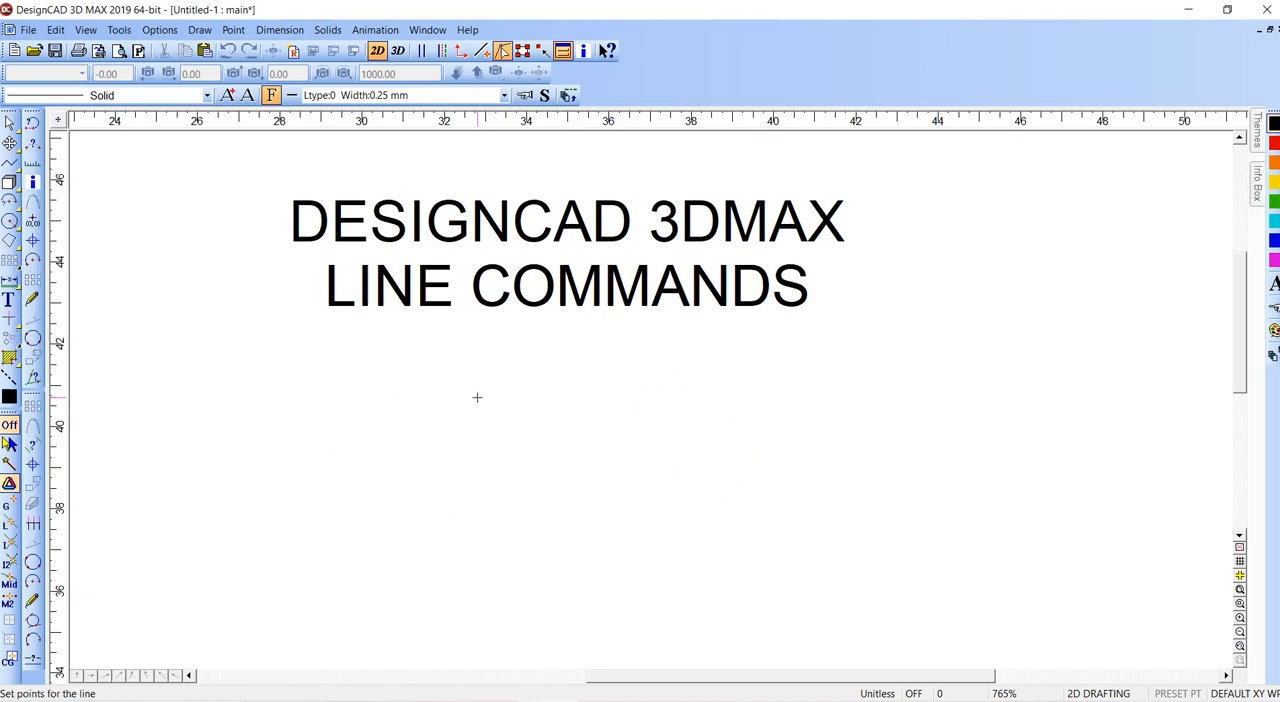
pyautogui.click(335, 403)
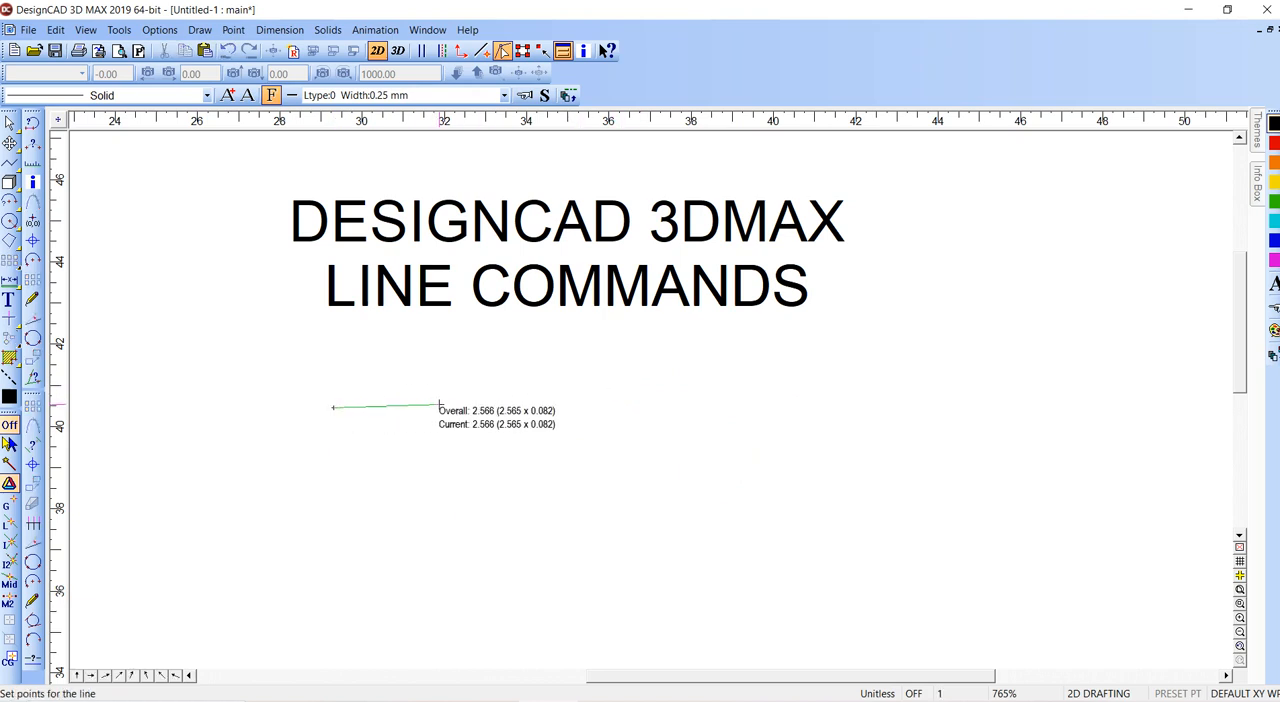
pyautogui.click(550, 407)
pyautogui.click(550, 475)
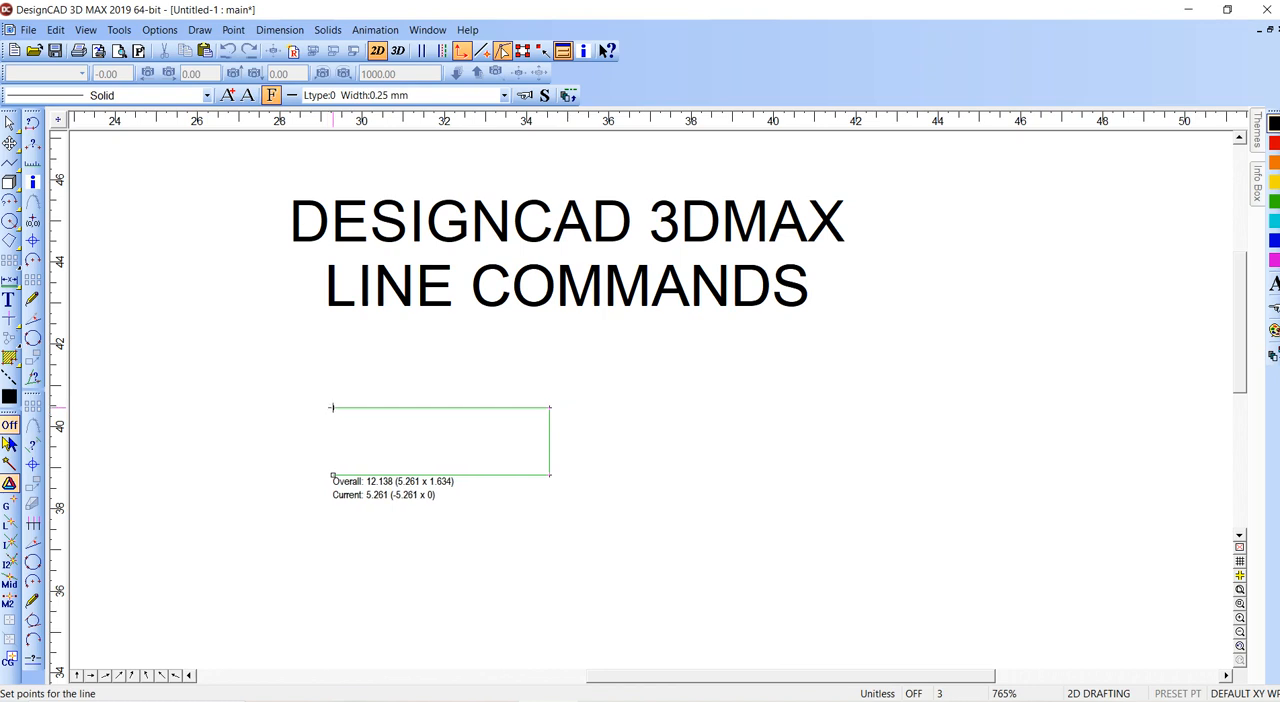
pyautogui.click(333, 475)
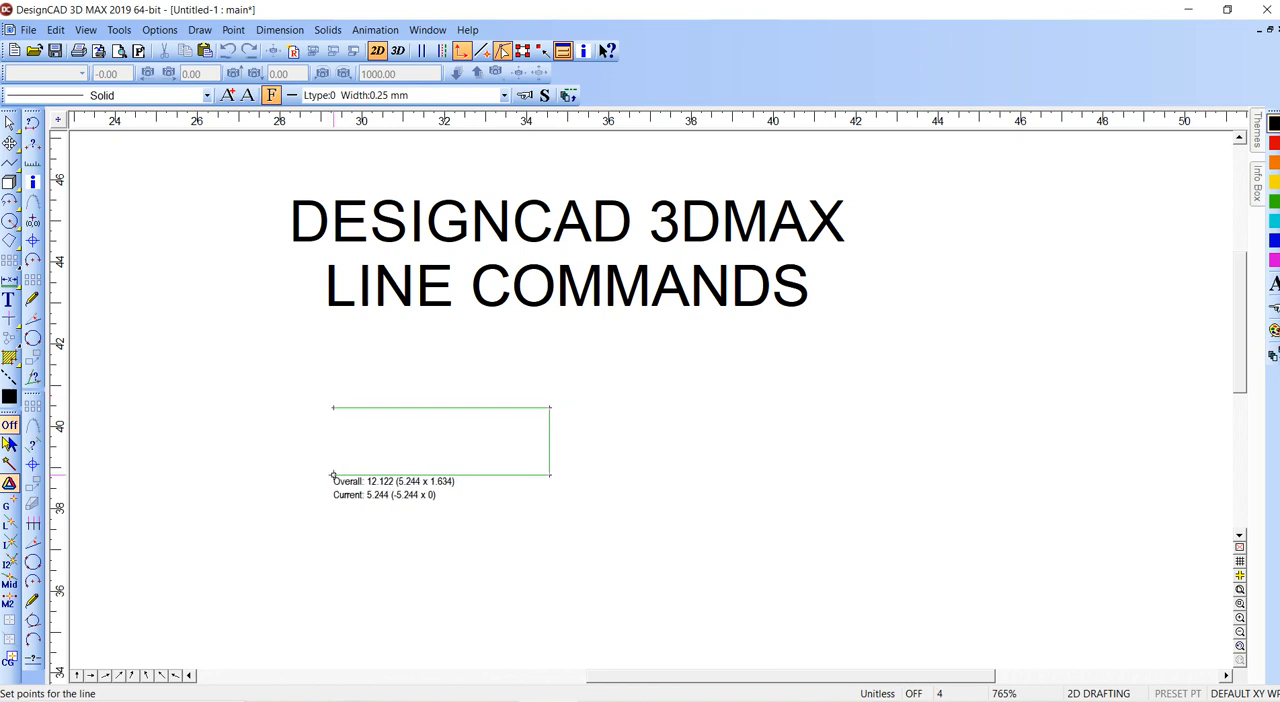
pyautogui.press('Return')
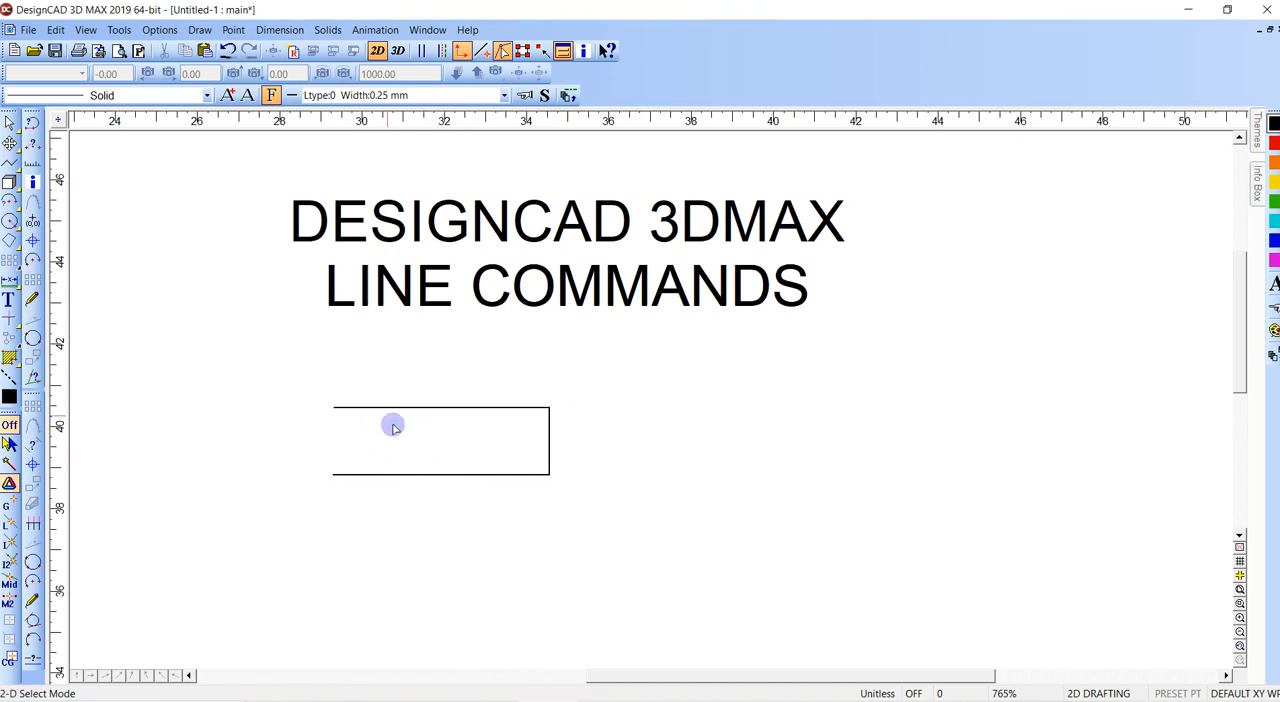
# - Move the free endpoint of the shape's lower edge horizontally inward to cut that edge to about half its length
pyautogui.click(487, 472)
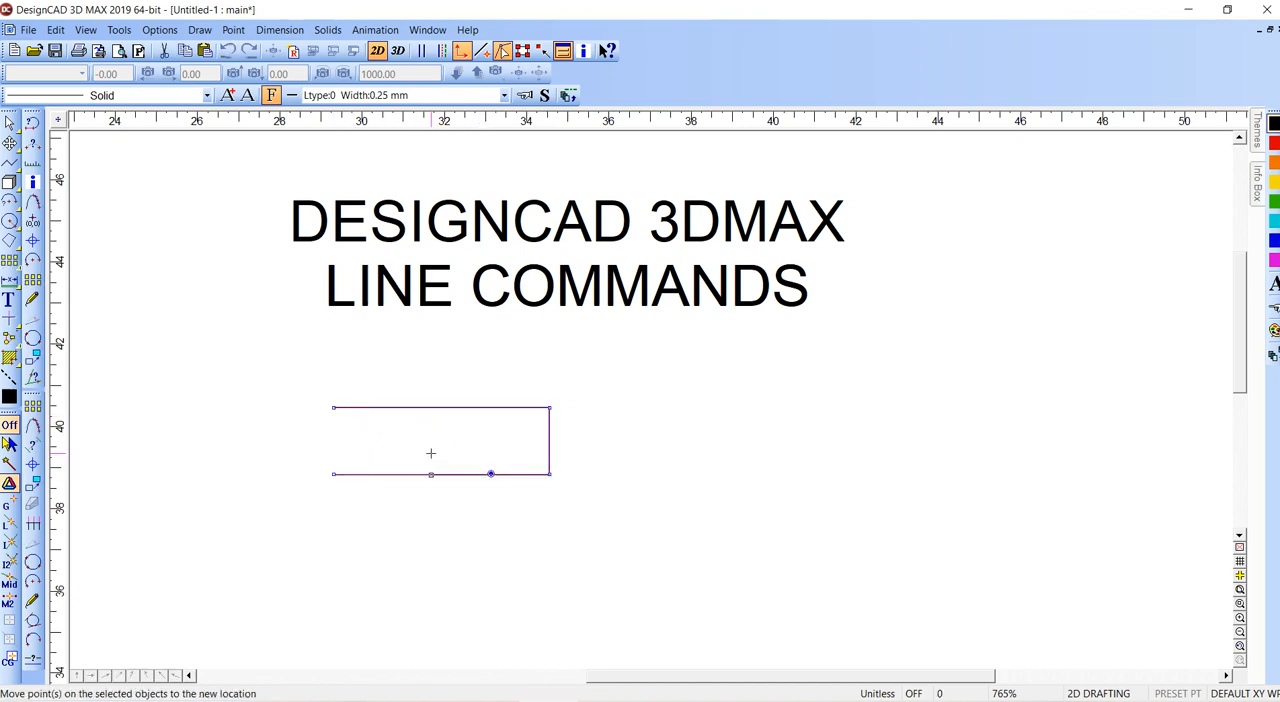
pyautogui.click(435, 407)
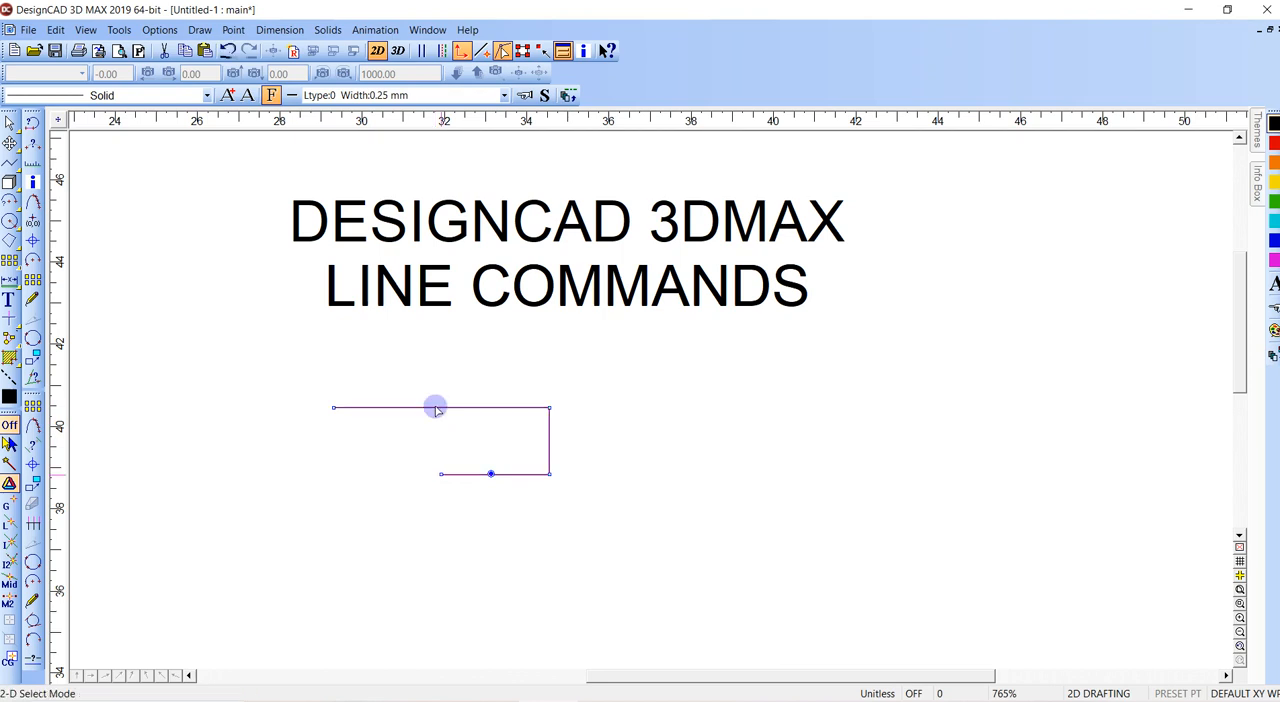
pyautogui.click(437, 440)
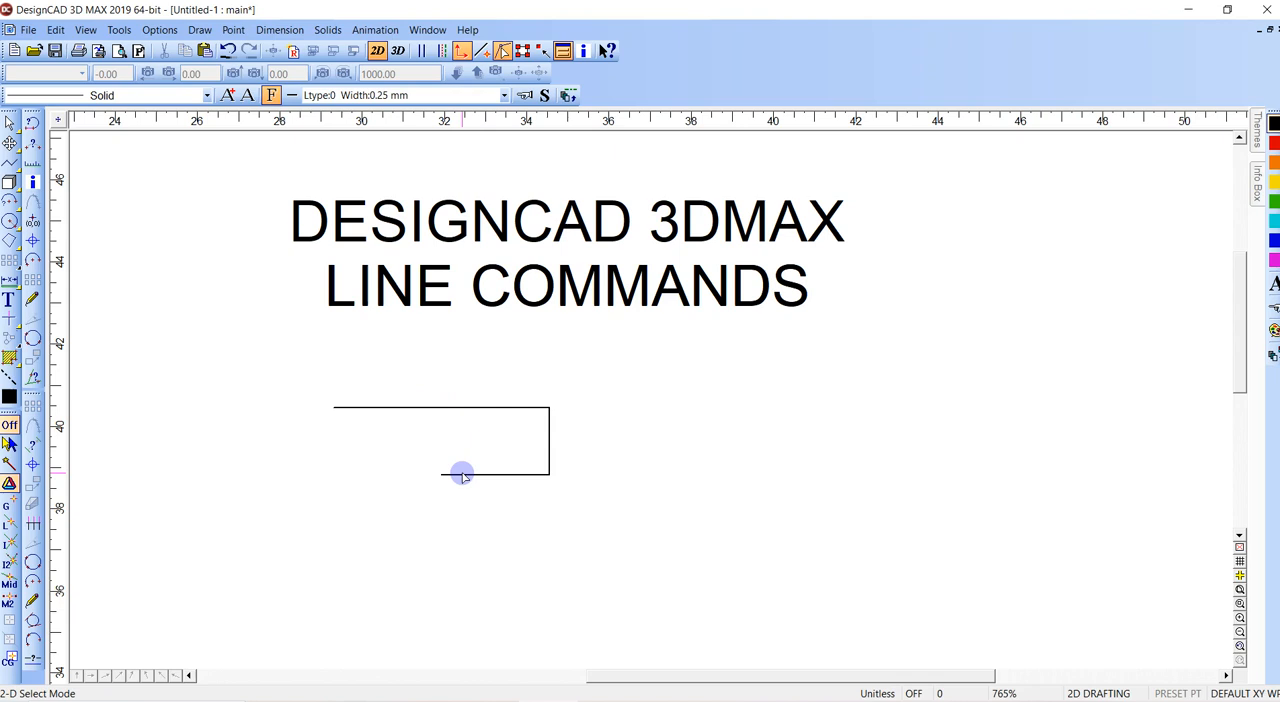
# - Extend the lower edge out to beneath the upper edge's free end, and shorten it to about a third of the upper edge
pyautogui.press('x')
pyautogui.click(458, 474)
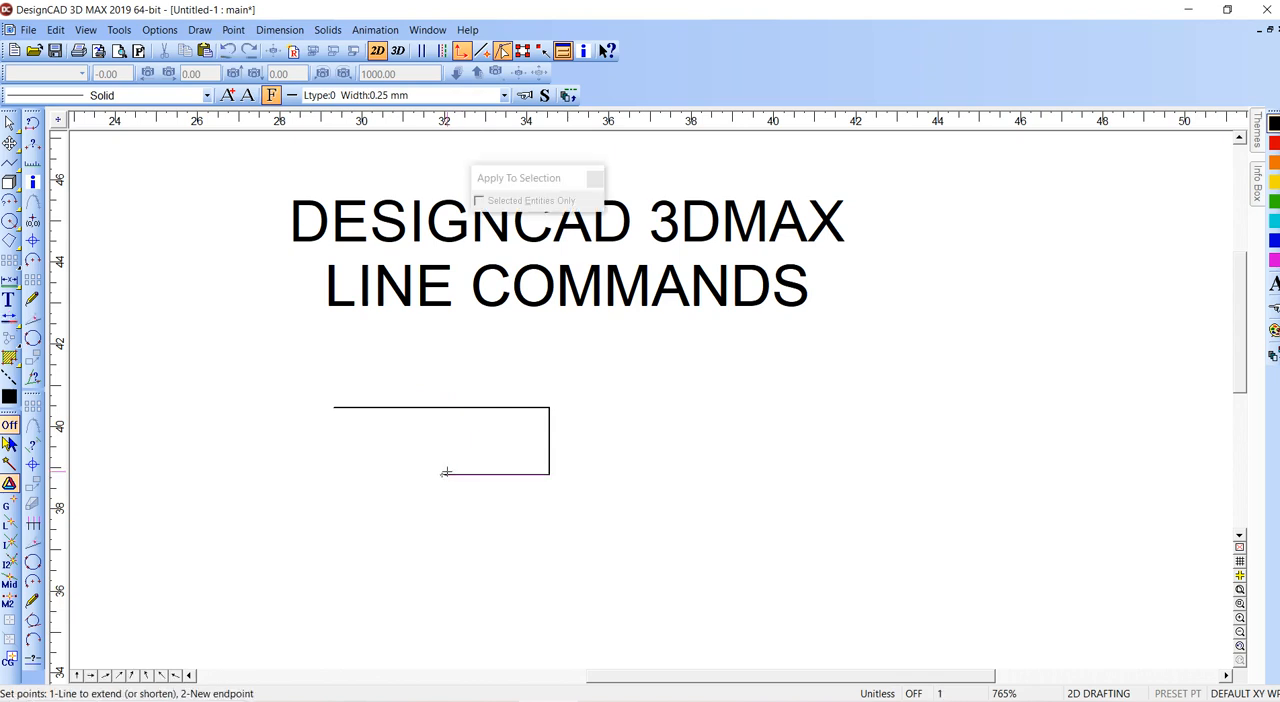
pyautogui.click(340, 437)
pyautogui.press('x')
pyautogui.click(474, 462)
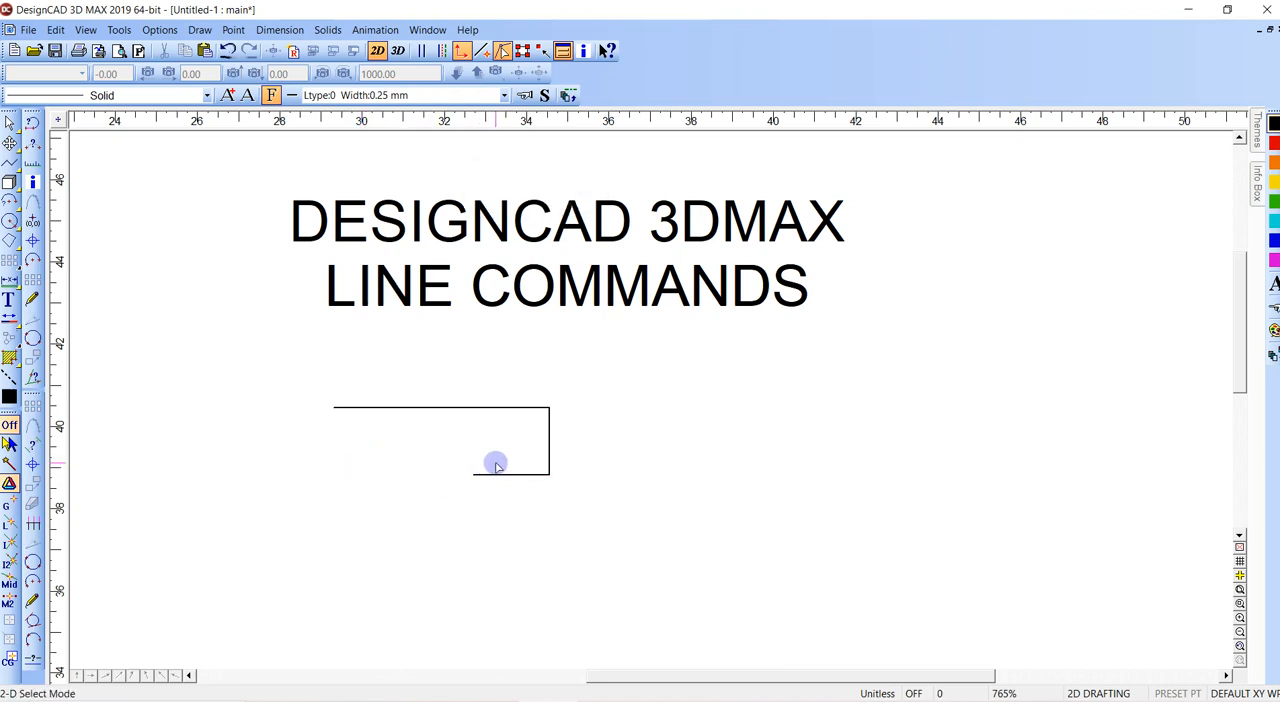
# - Draw a single diagonal line across the shape's open left side and trim the lower edge to meet it
pyautogui.press('l')
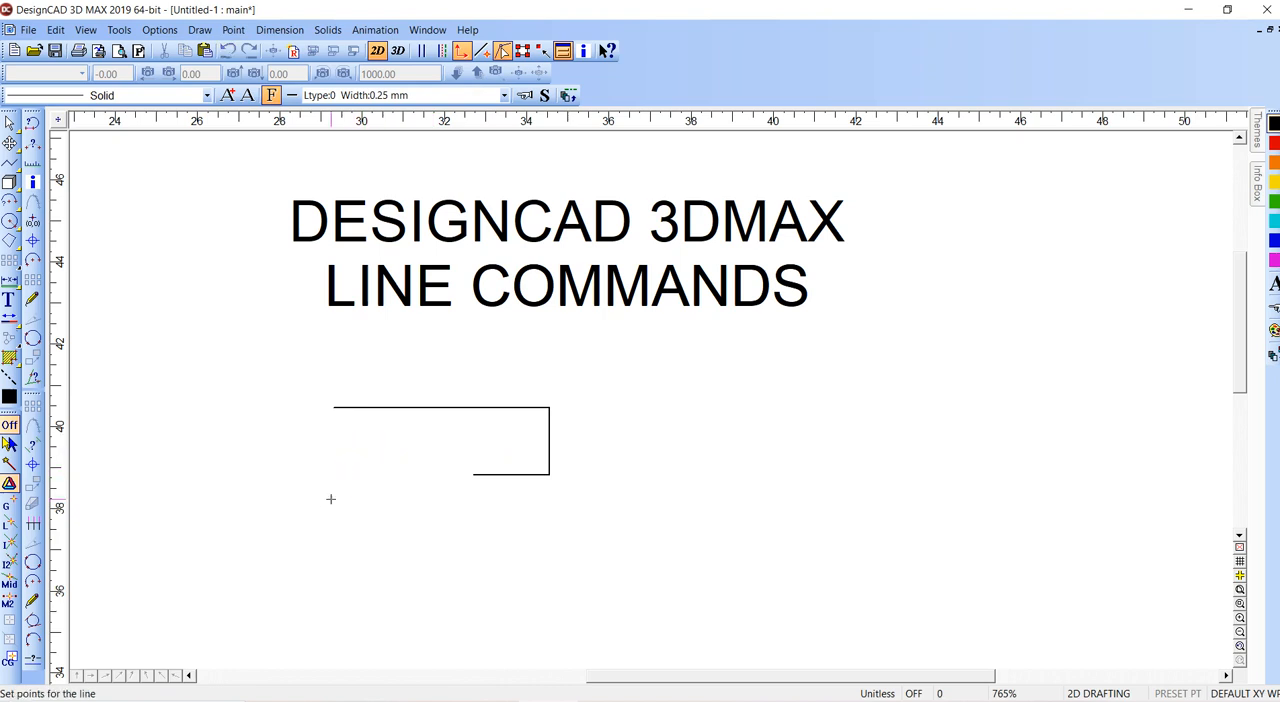
pyautogui.click(392, 560)
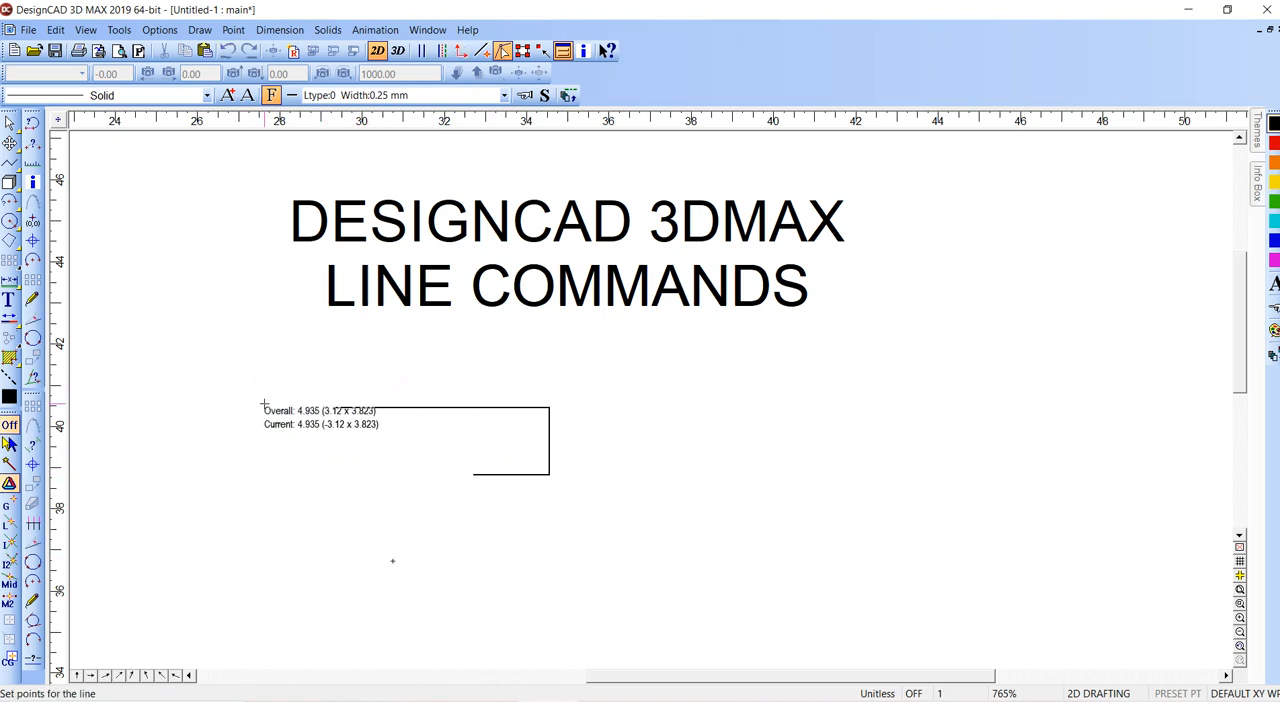
pyautogui.click(227, 379)
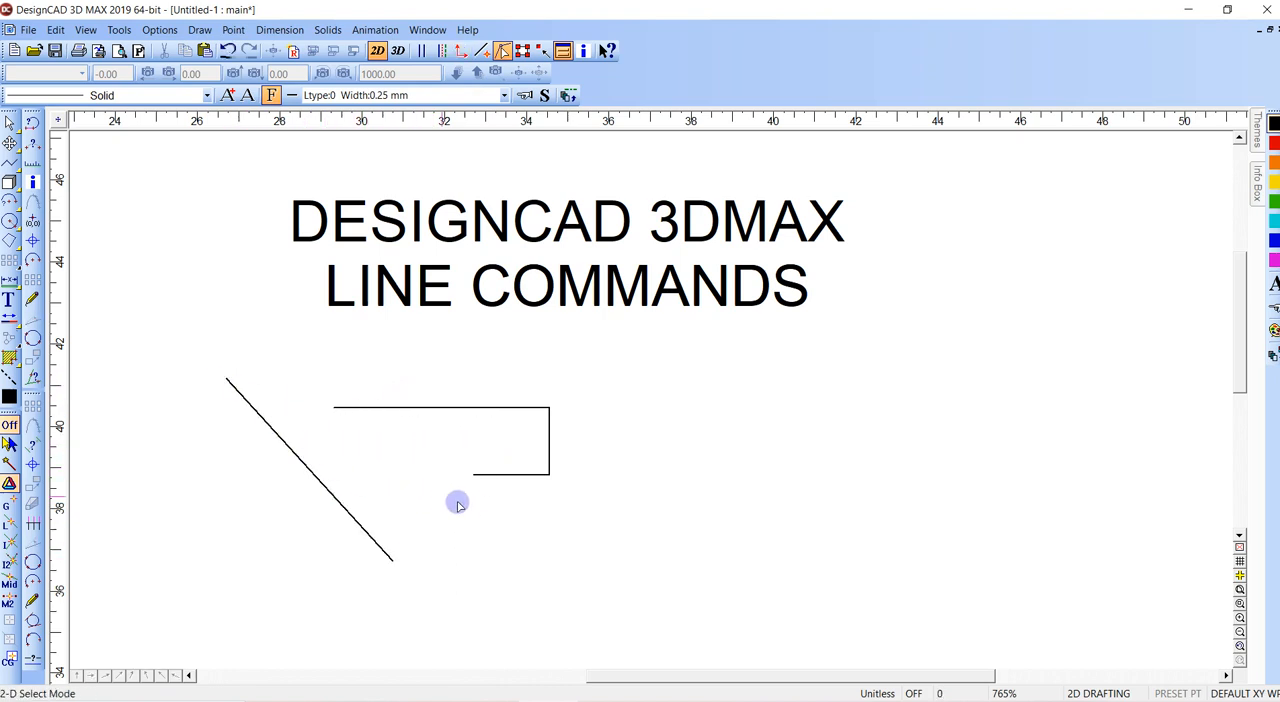
pyautogui.press('t')
pyautogui.click(336, 489)
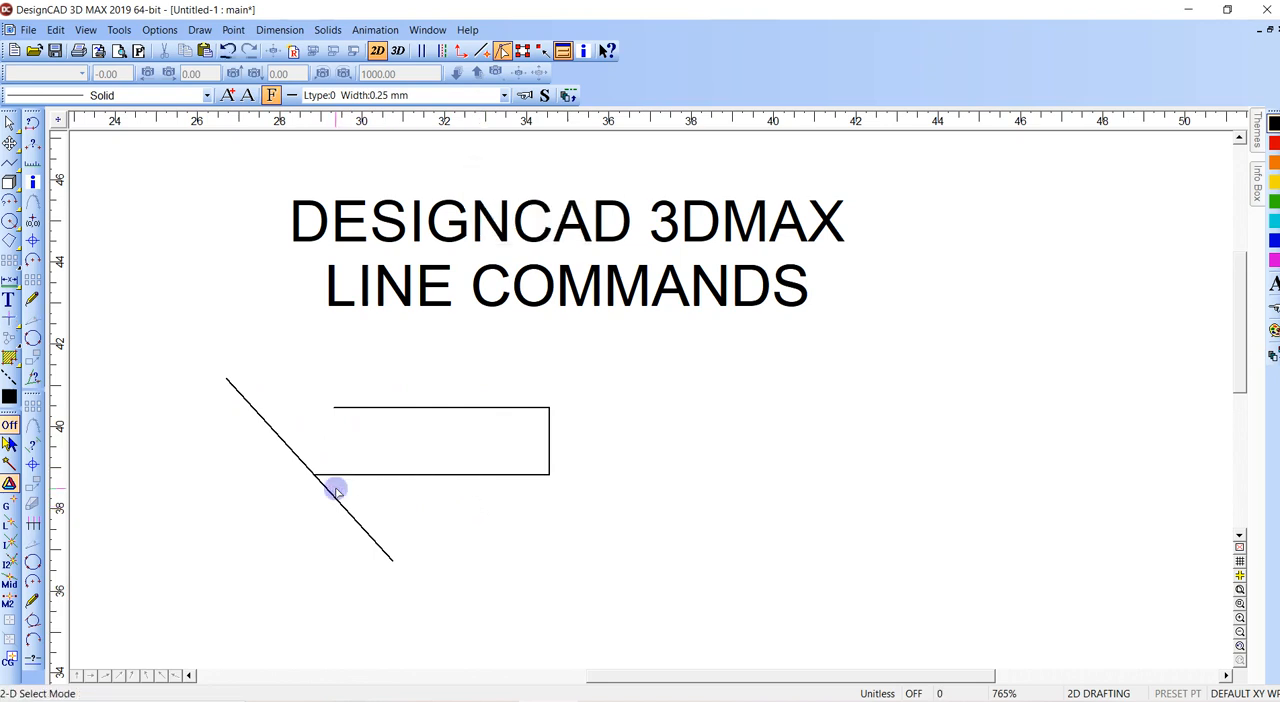
# - Extend the lower edge past the diagonal line, trim it back to the diagonal, and check the Trim command's options
pyautogui.press('e')
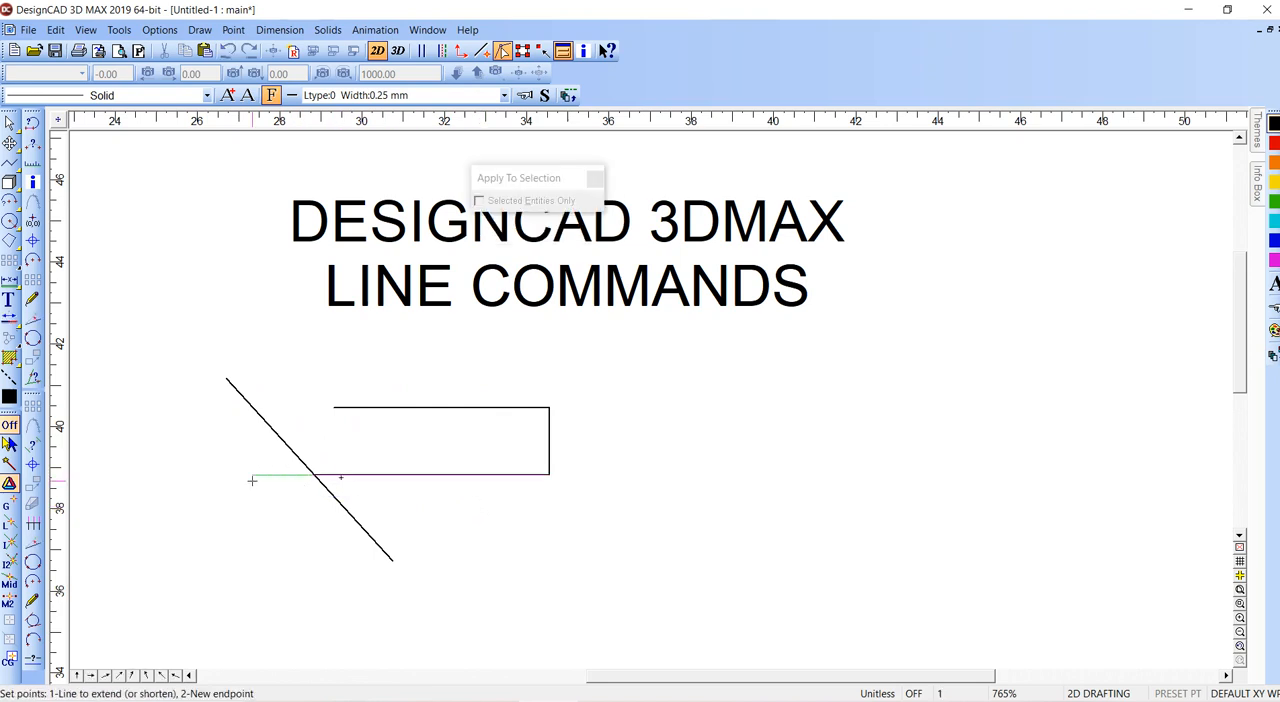
pyautogui.click(252, 481)
pyautogui.press('t')
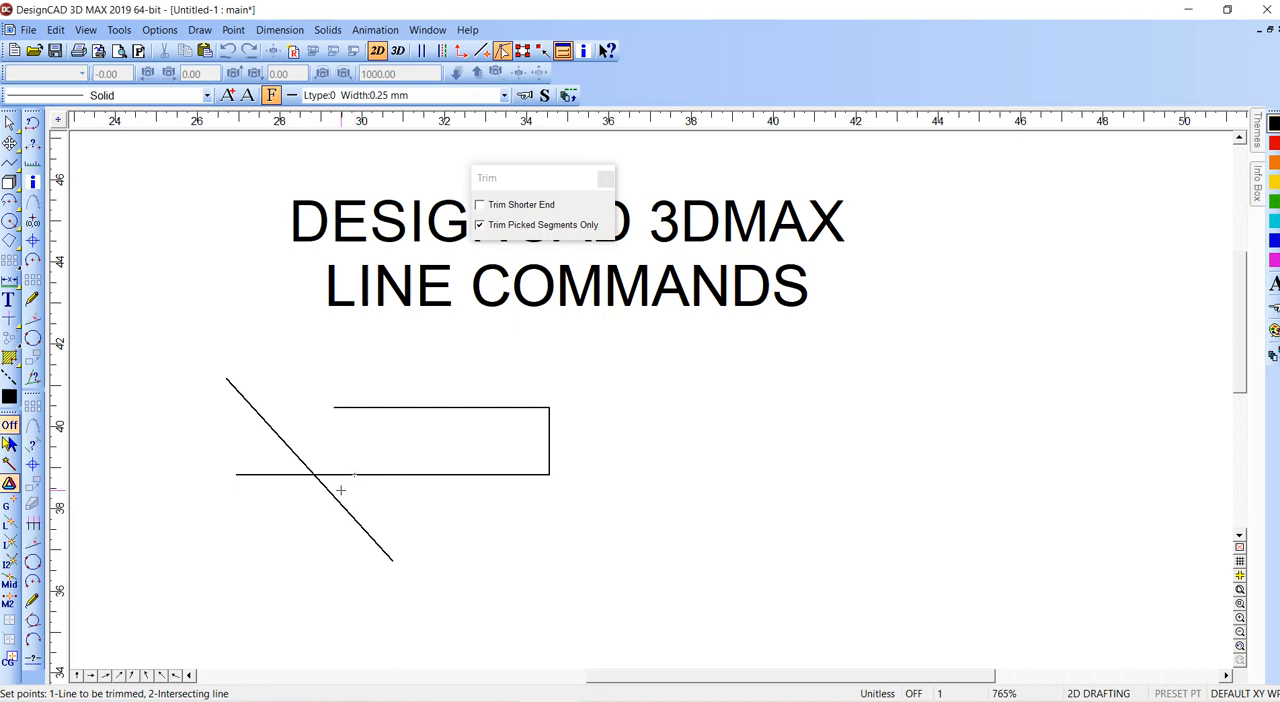
pyautogui.click(336, 502)
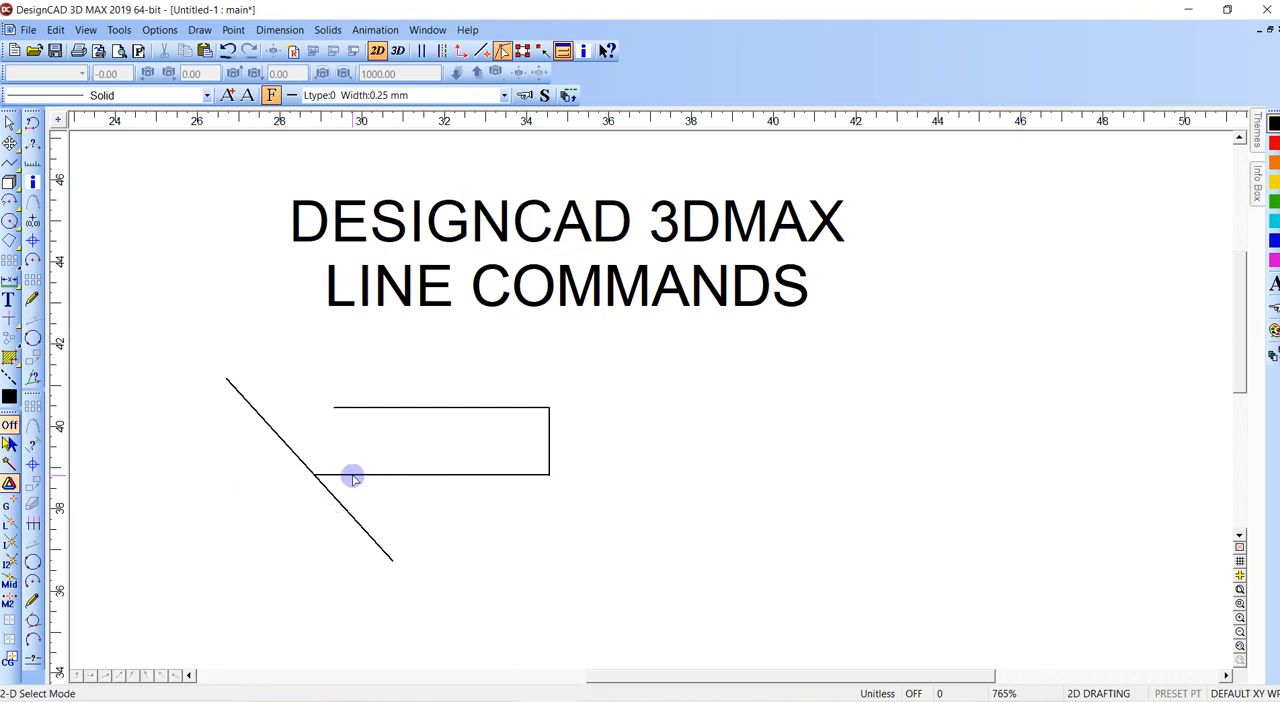
pyautogui.hotkey('ctrl', 't')
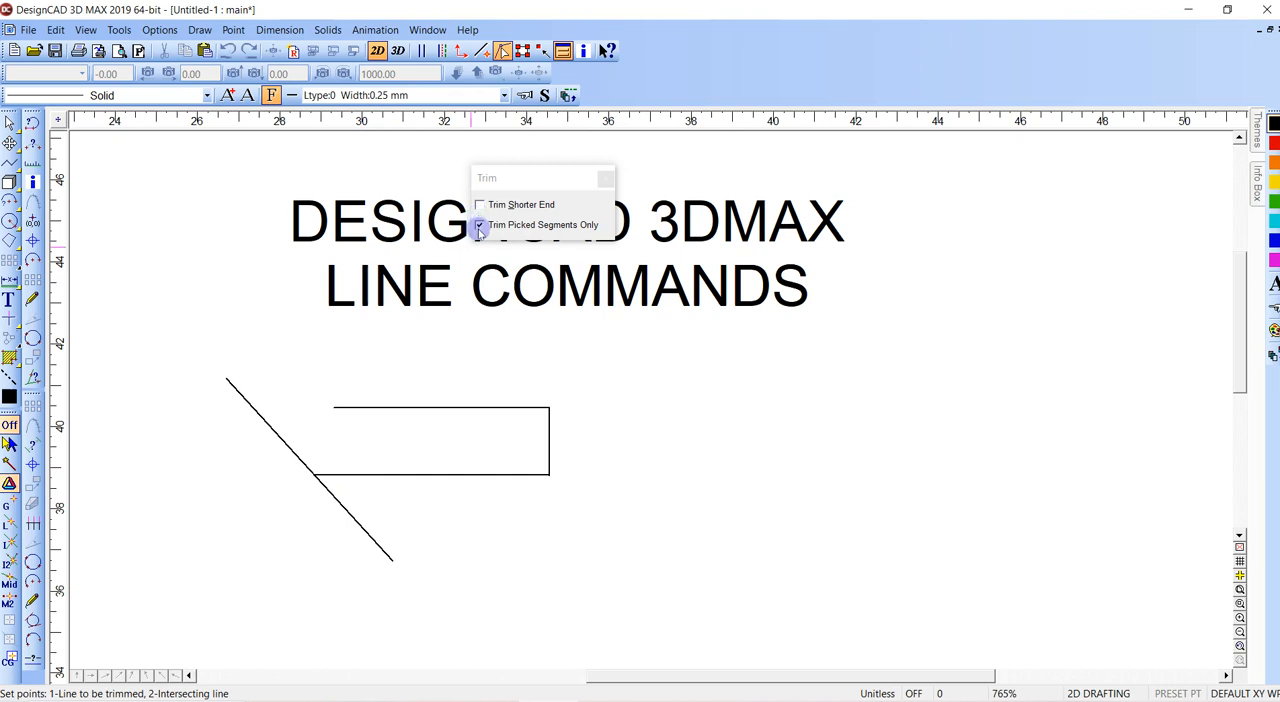
pyautogui.press('Escape')
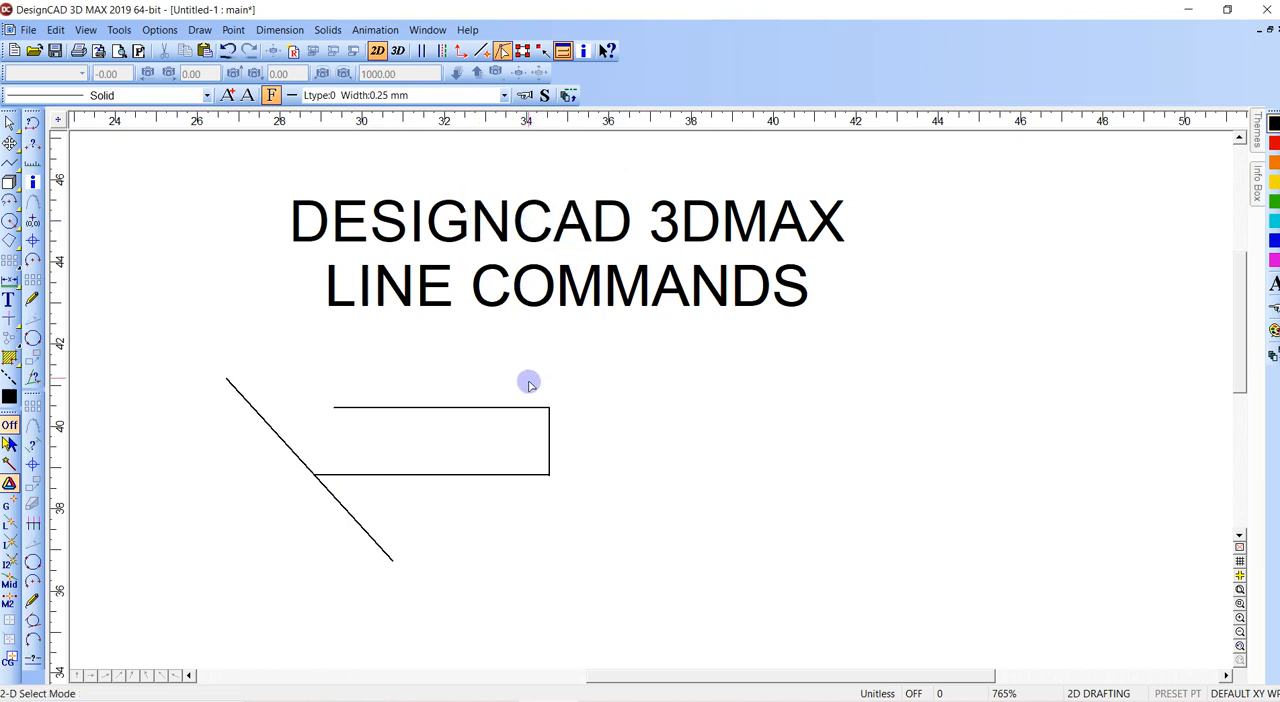
# - Delete the open rectangular shape's remaining segments and the diagonal line
pyautogui.click(549, 408)
pyautogui.press('Delete')
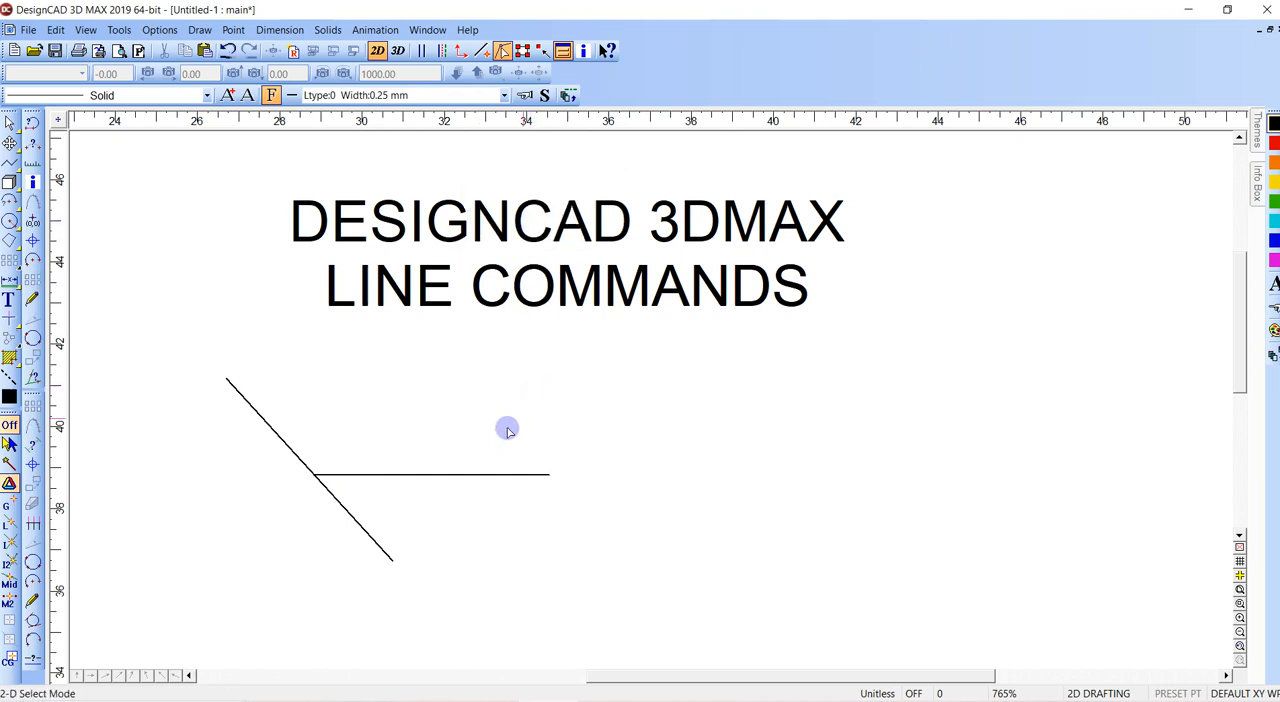
pyautogui.click(535, 474)
pyautogui.press('Delete')
pyautogui.click(227, 379)
pyautogui.press('Delete')
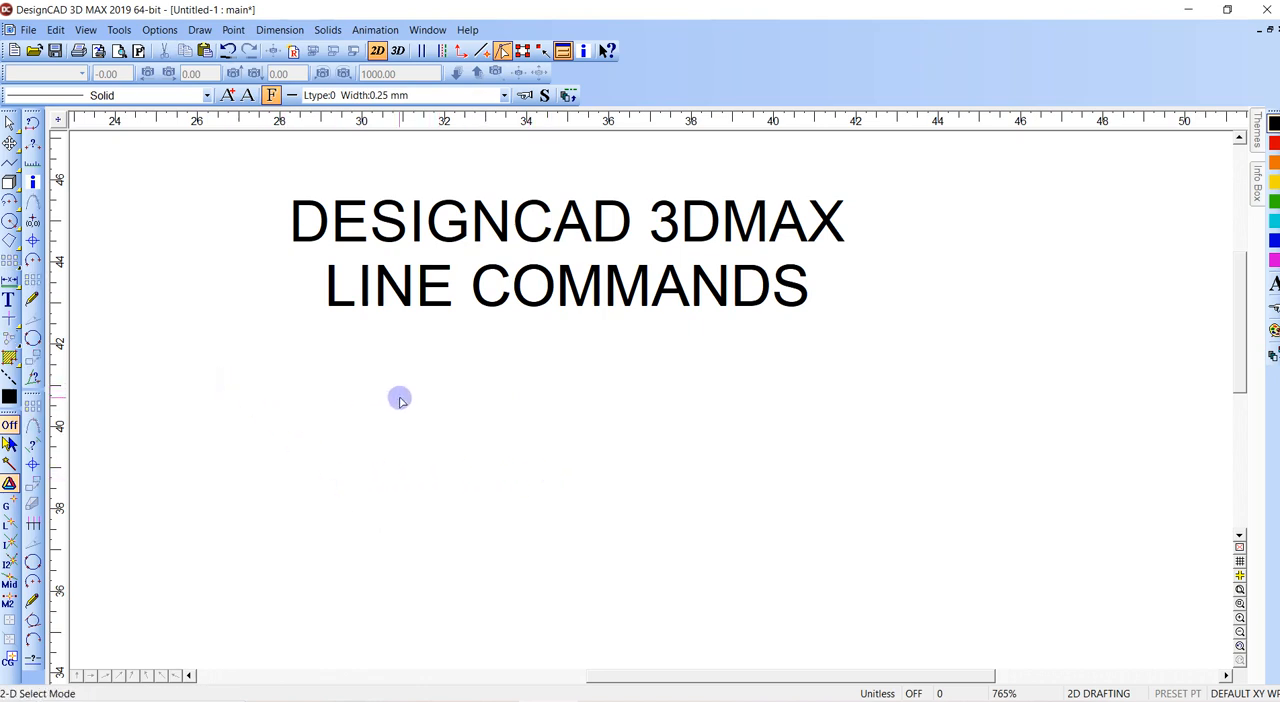
# - Draw a line about 2.2 down and 5.9 to the right, doubling back horizontally past the vertical segment to form an inverted T
pyautogui.click(353, 411)
pyautogui.click(354, 504)
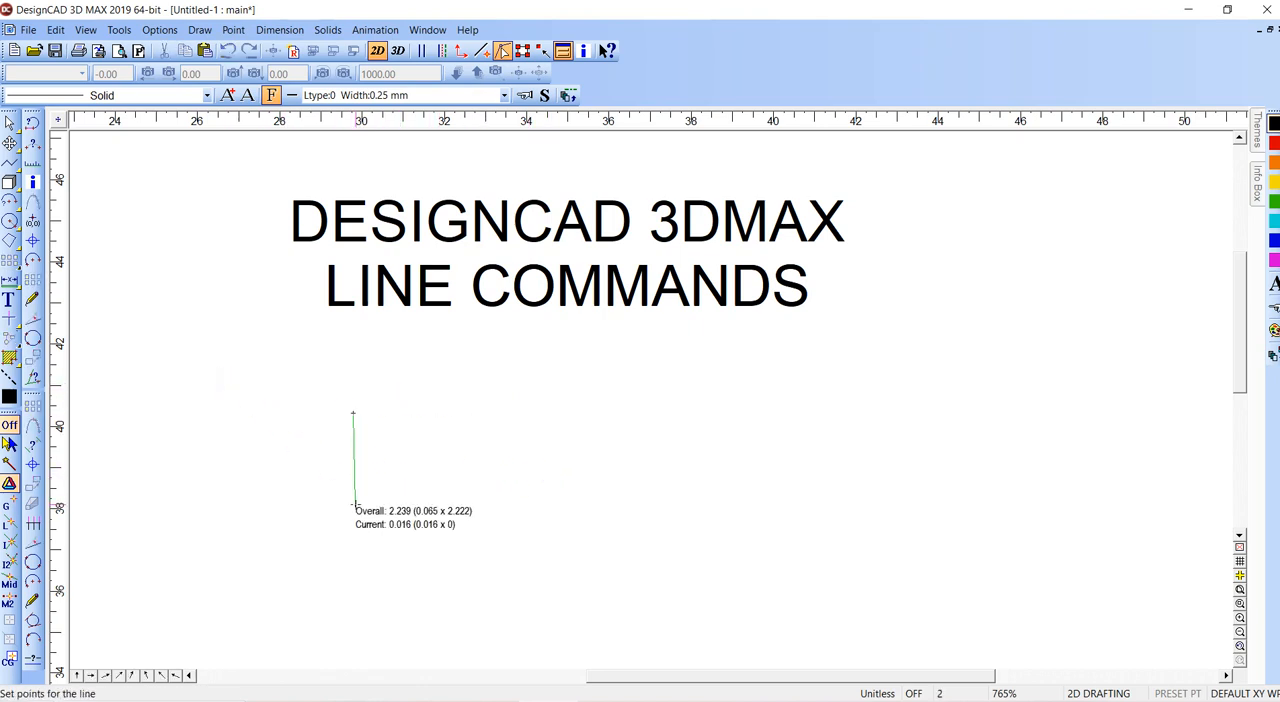
pyautogui.click(596, 503)
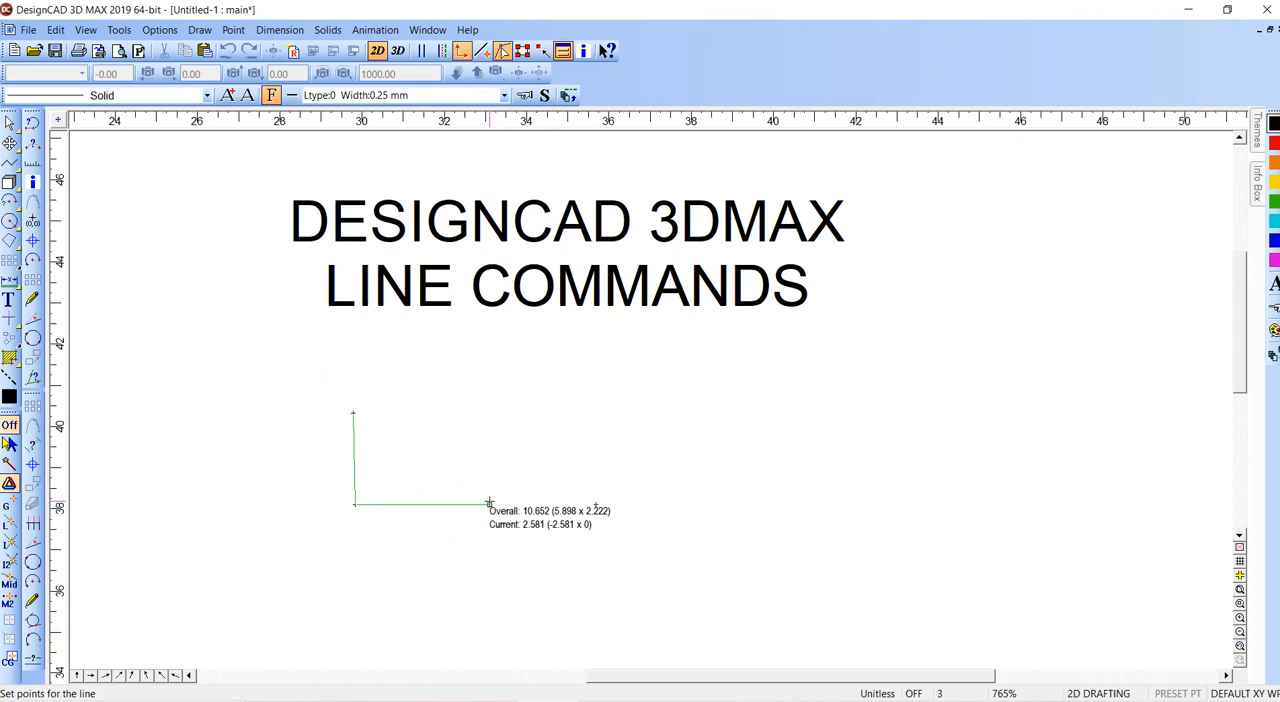
pyautogui.doubleClick(202, 497)
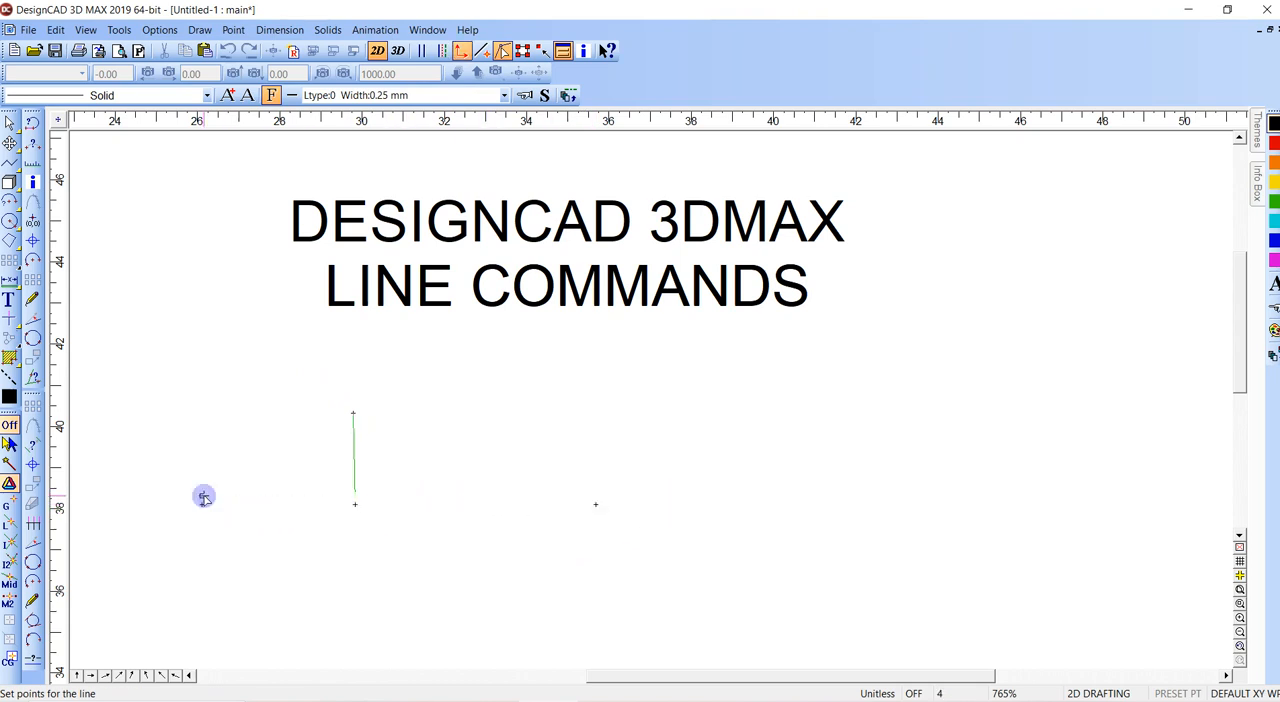
# - Try to trim the inverted T's horizontal segment at the vertical segment, using Trim Picked Segments Only
pyautogui.click(352, 446)
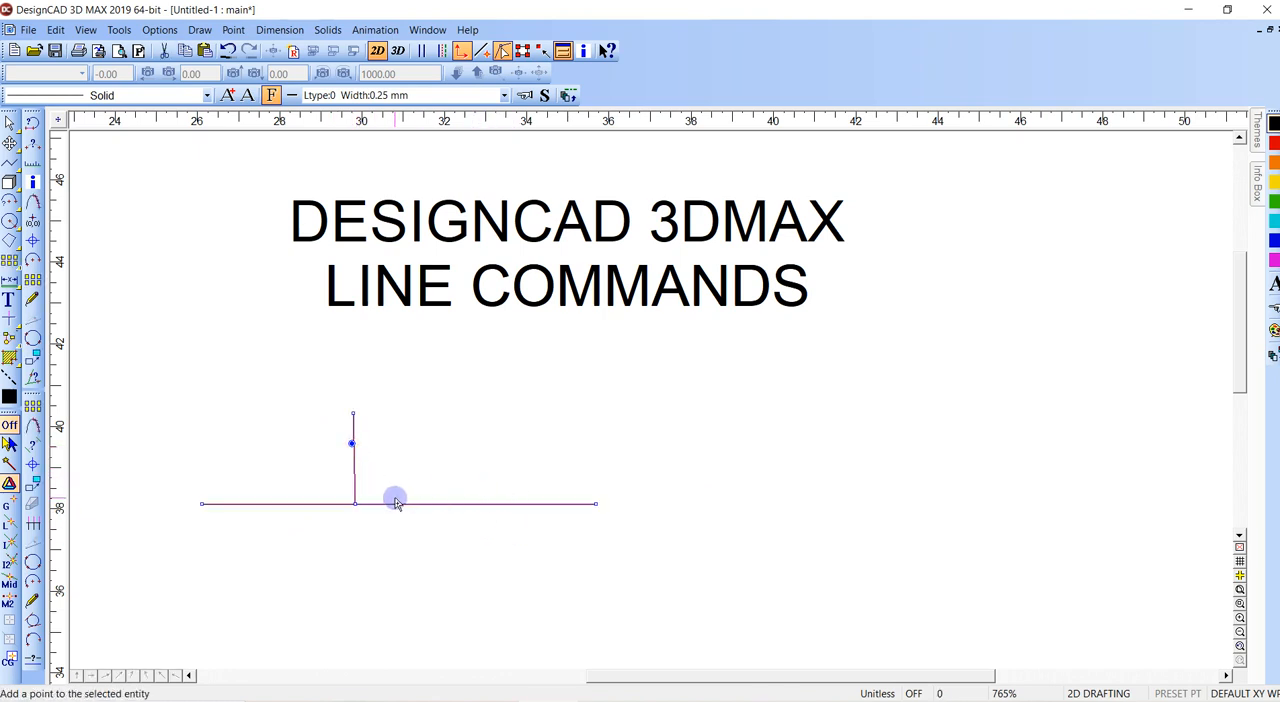
pyautogui.press('t')
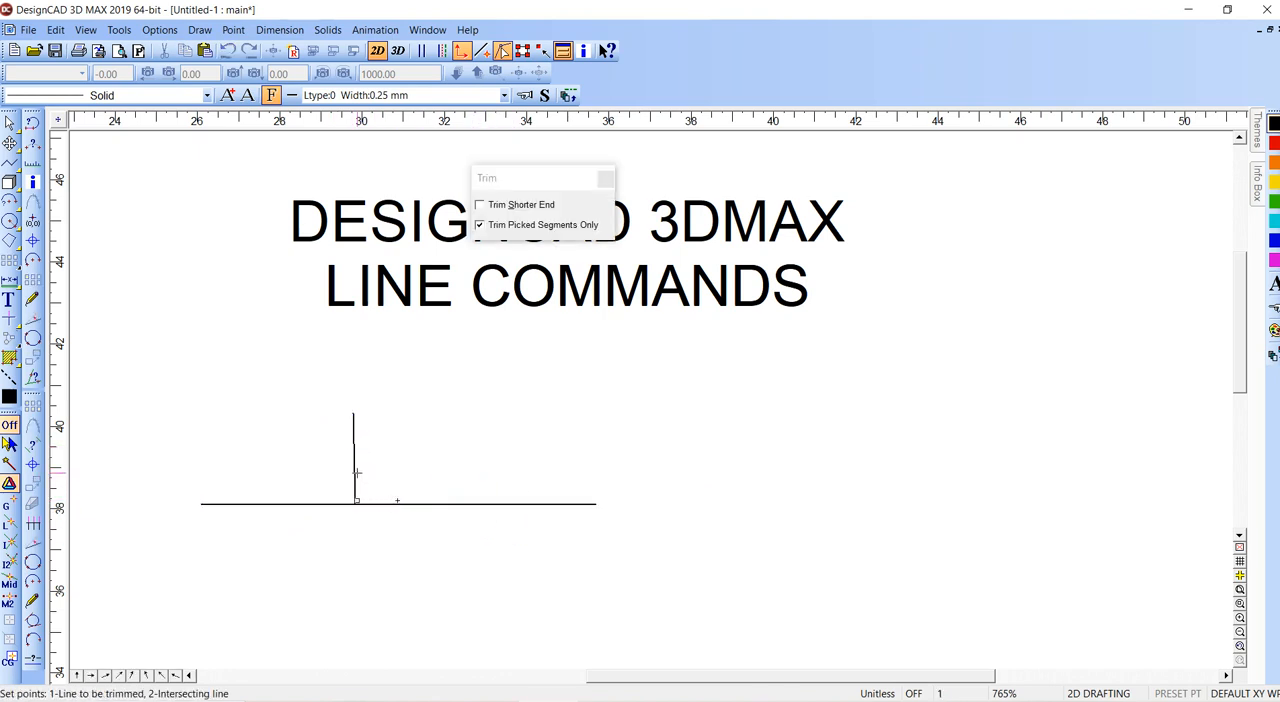
pyautogui.click(354, 466)
pyautogui.click(377, 489)
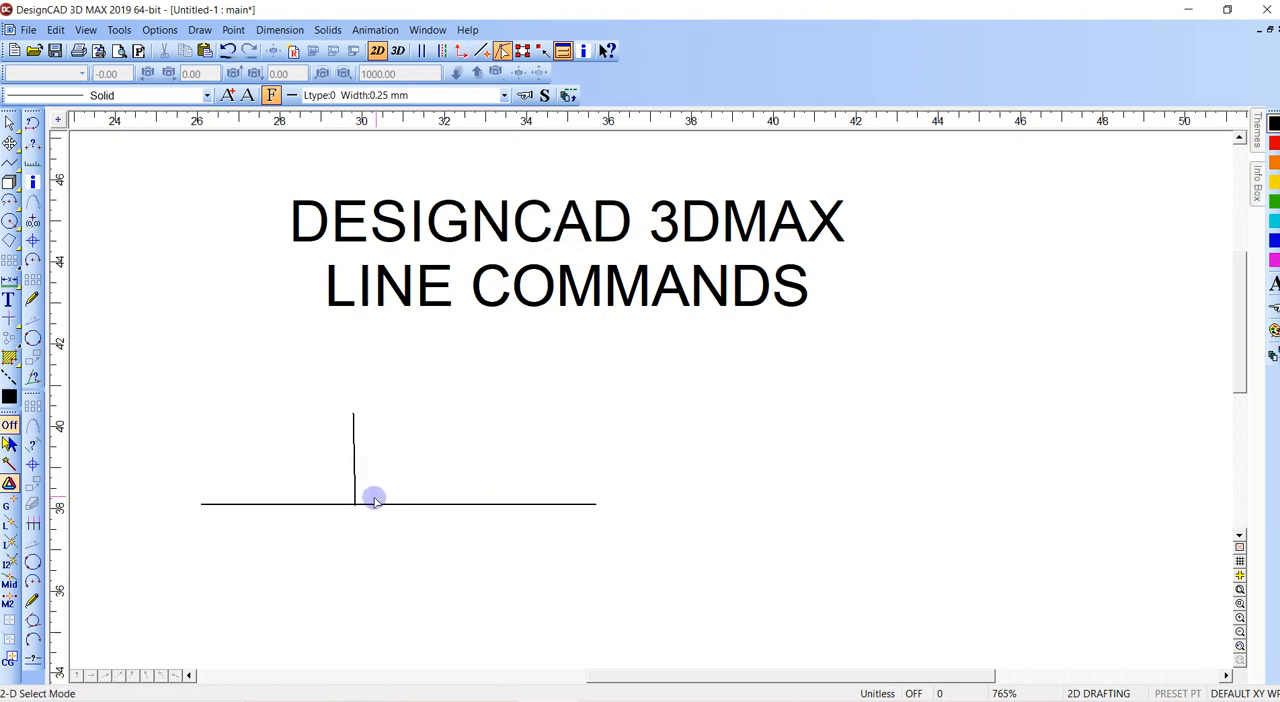
pyautogui.click(398, 504)
pyautogui.moveTo(398, 504); pyautogui.dragTo(355, 504)
pyautogui.click(358, 541)
pyautogui.click(354, 533)
pyautogui.click(397, 505)
pyautogui.click(399, 505)
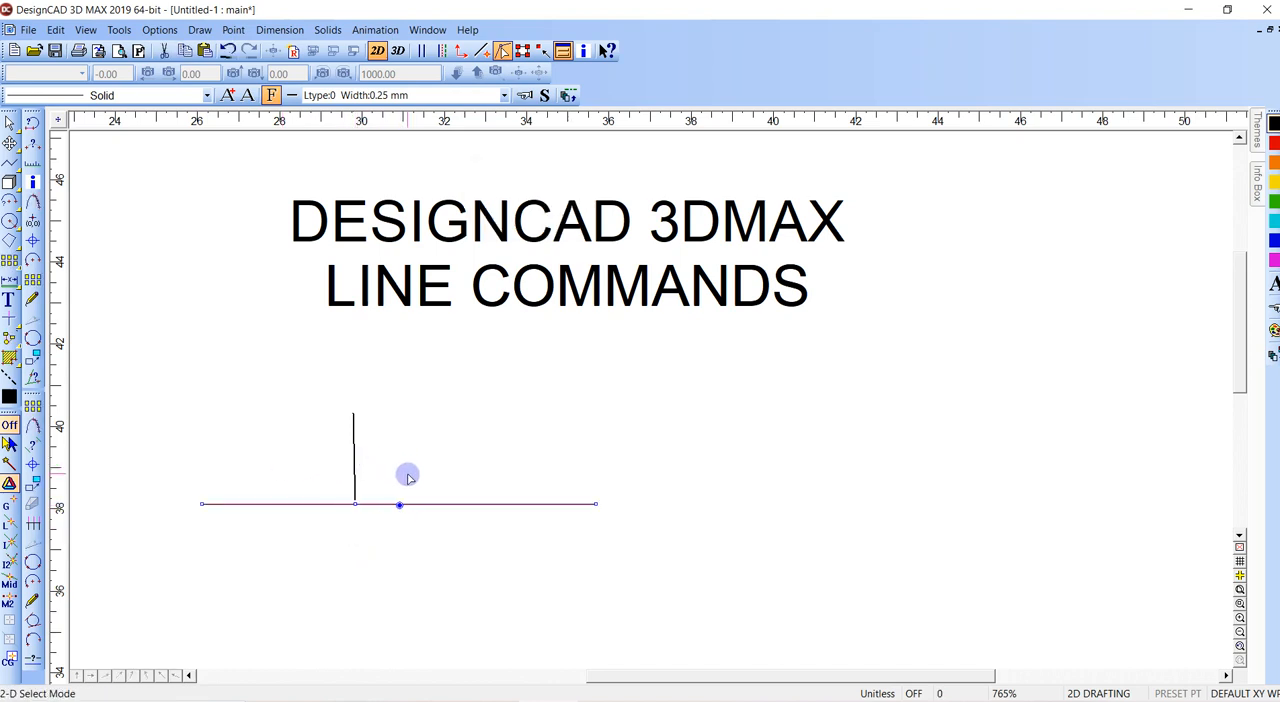
# - Delete the inverted T line
pyautogui.click(407, 475)
pyautogui.moveTo(380, 445); pyautogui.dragTo(336, 531)
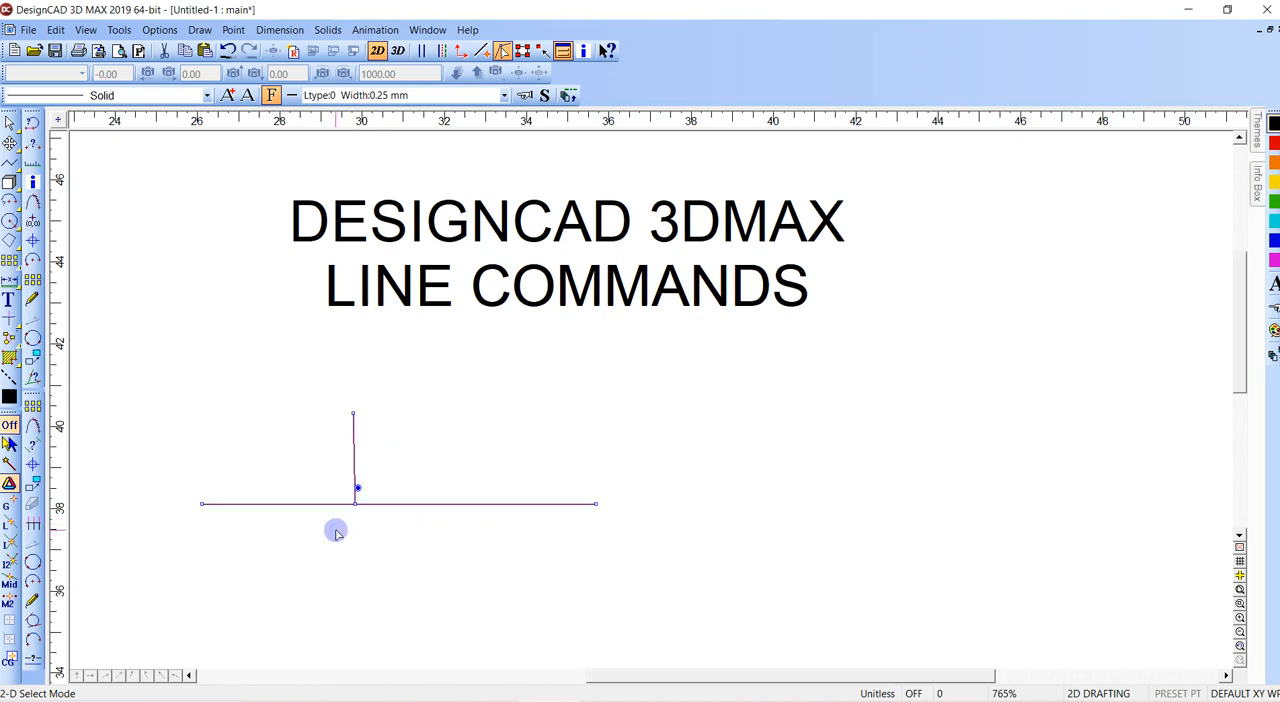
pyautogui.press('Delete')
# - Draw a three-segment orthogonal line open at the top, about 1.8 down, 8.9 to the right and 1.8 back up
pyautogui.click(325, 412)
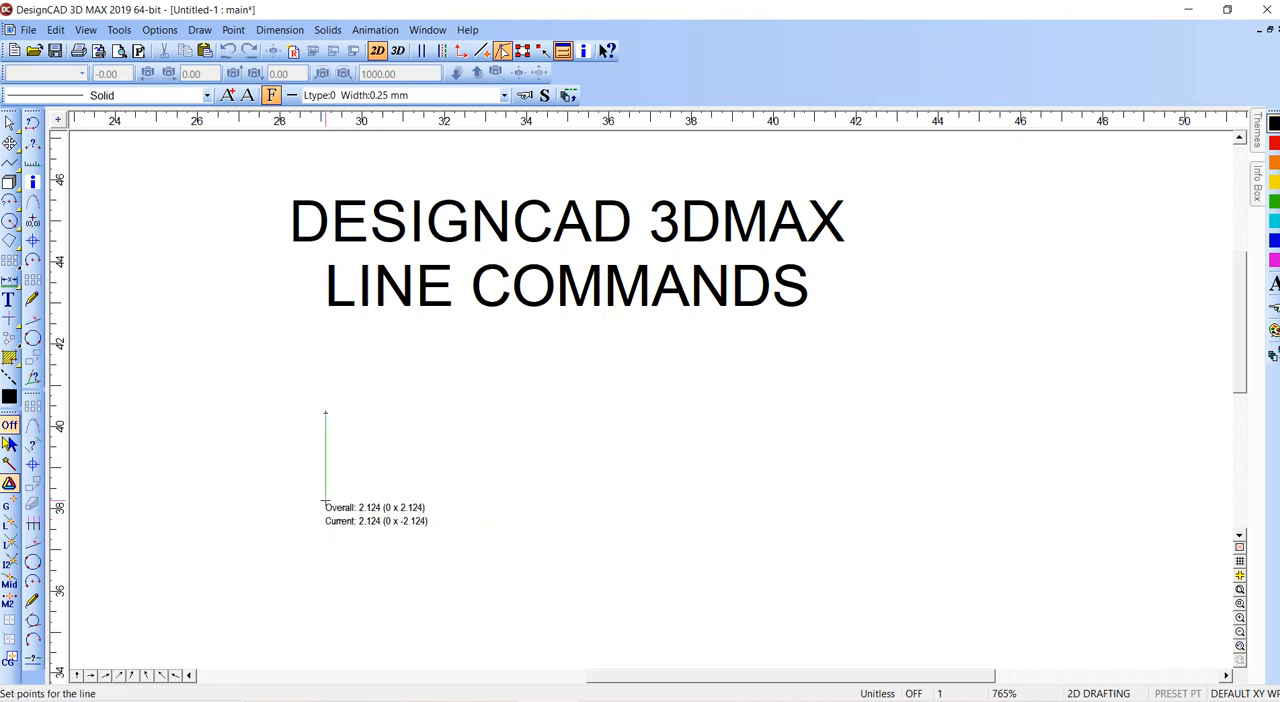
pyautogui.click(325, 489)
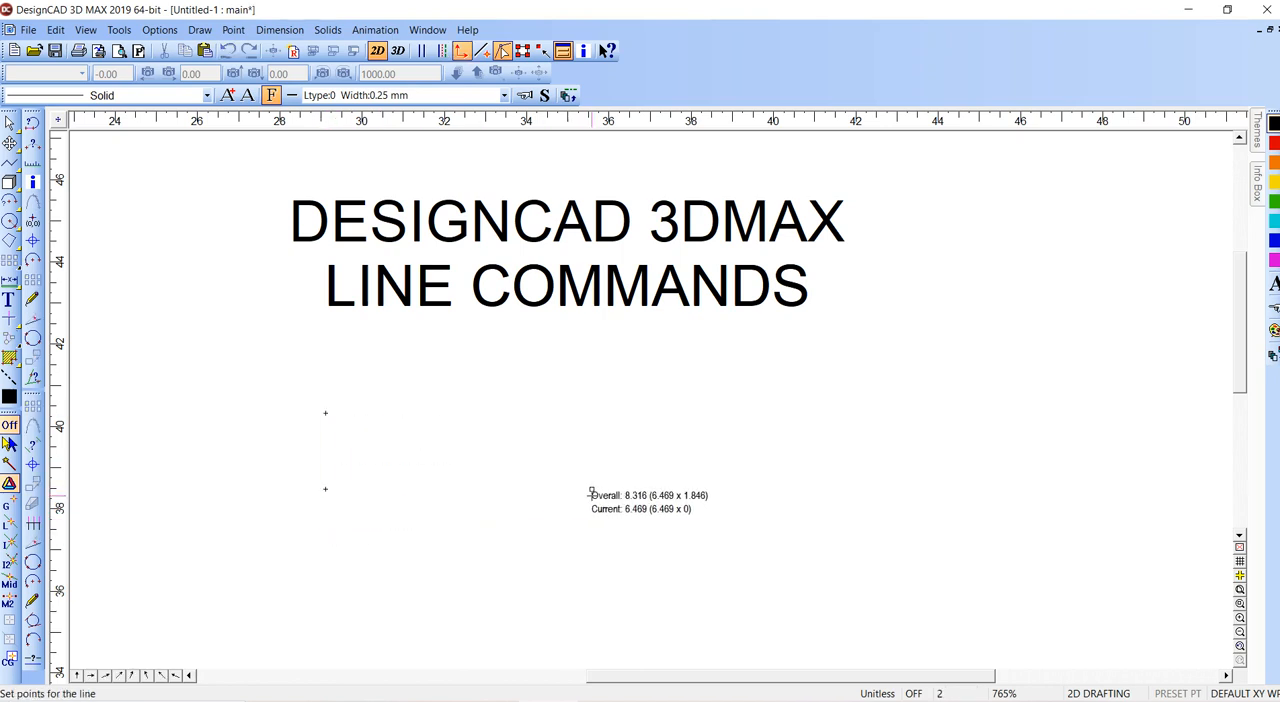
pyautogui.click(690, 489)
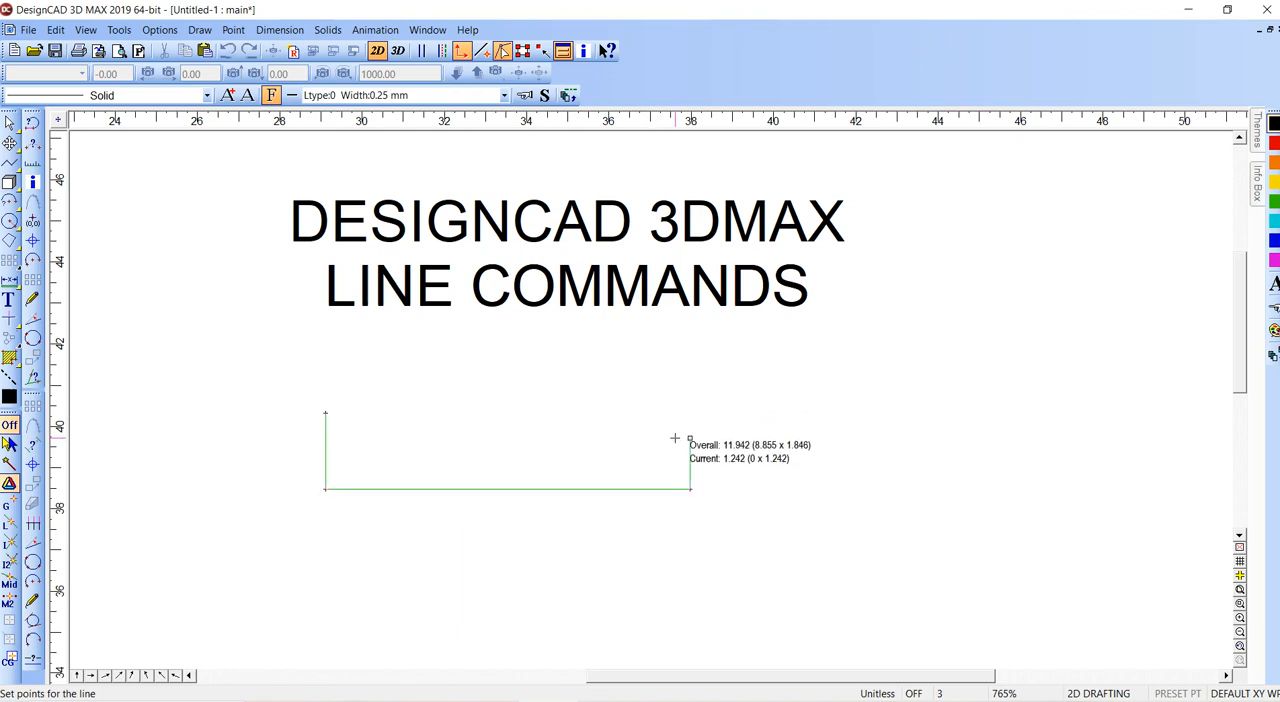
pyautogui.rightClick(598, 452)
pyautogui.click(671, 301)
pyautogui.click(329, 446)
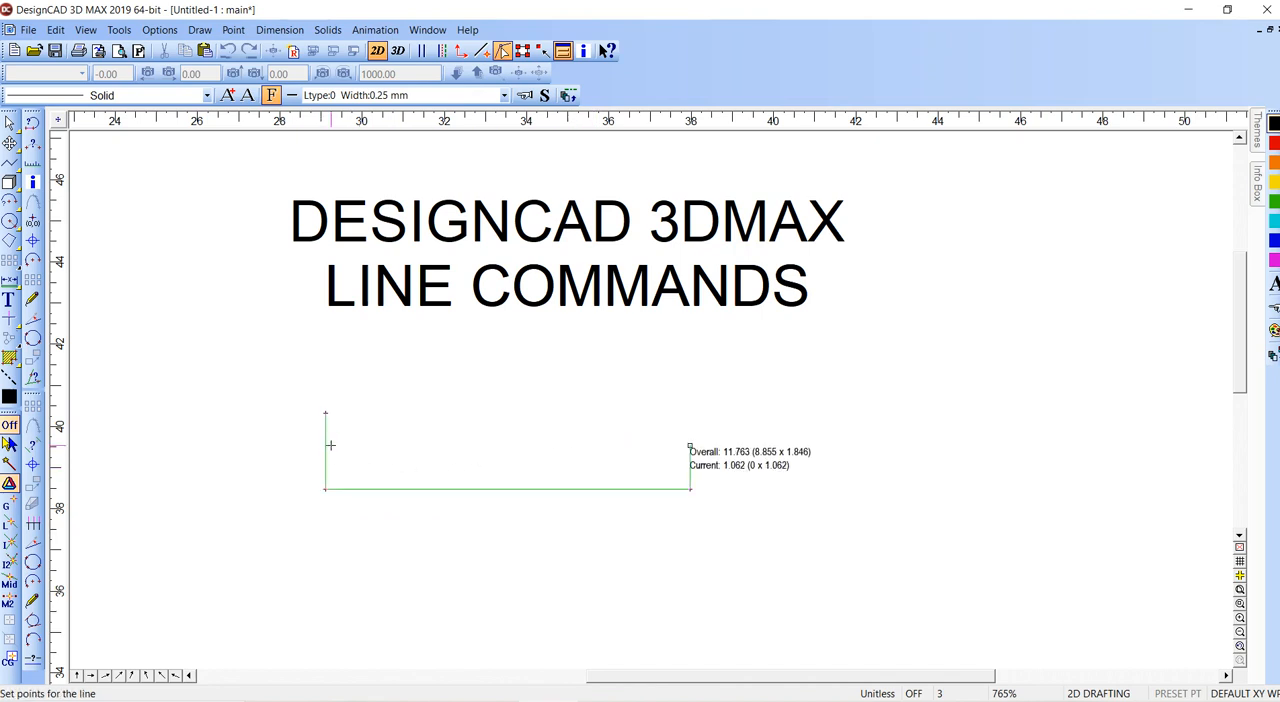
pyautogui.click(325, 413)
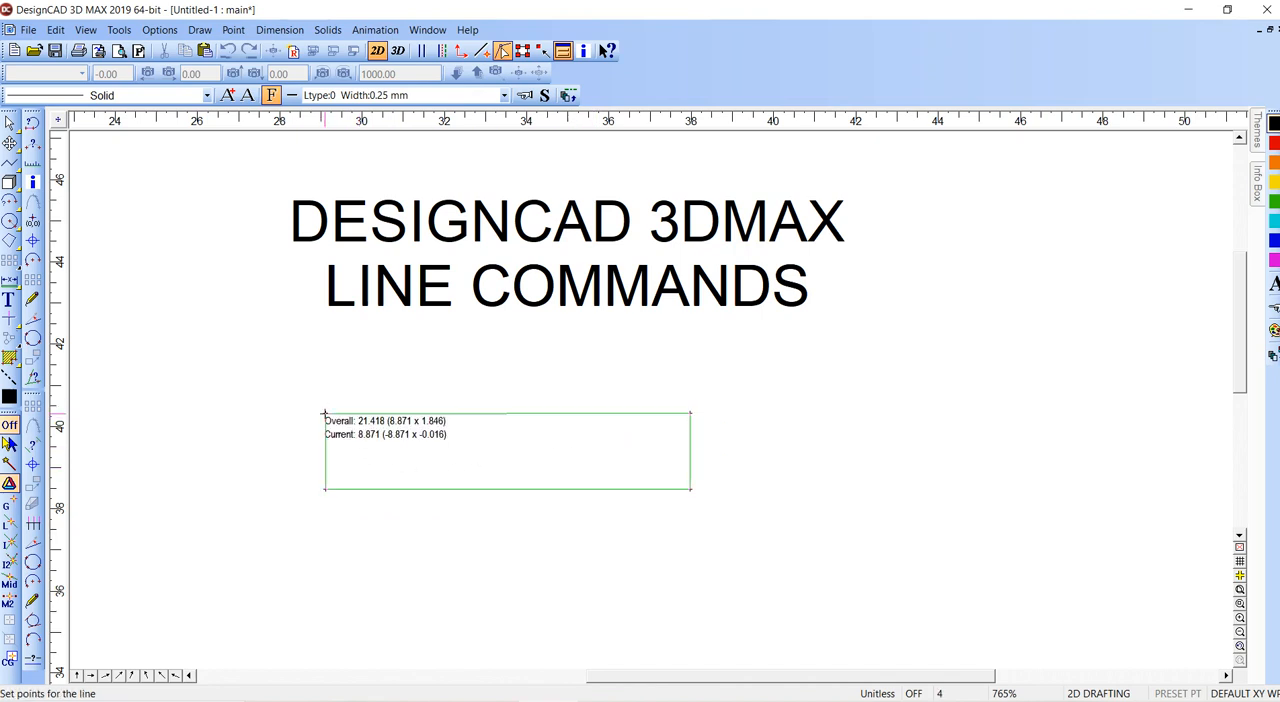
pyautogui.press('Return')
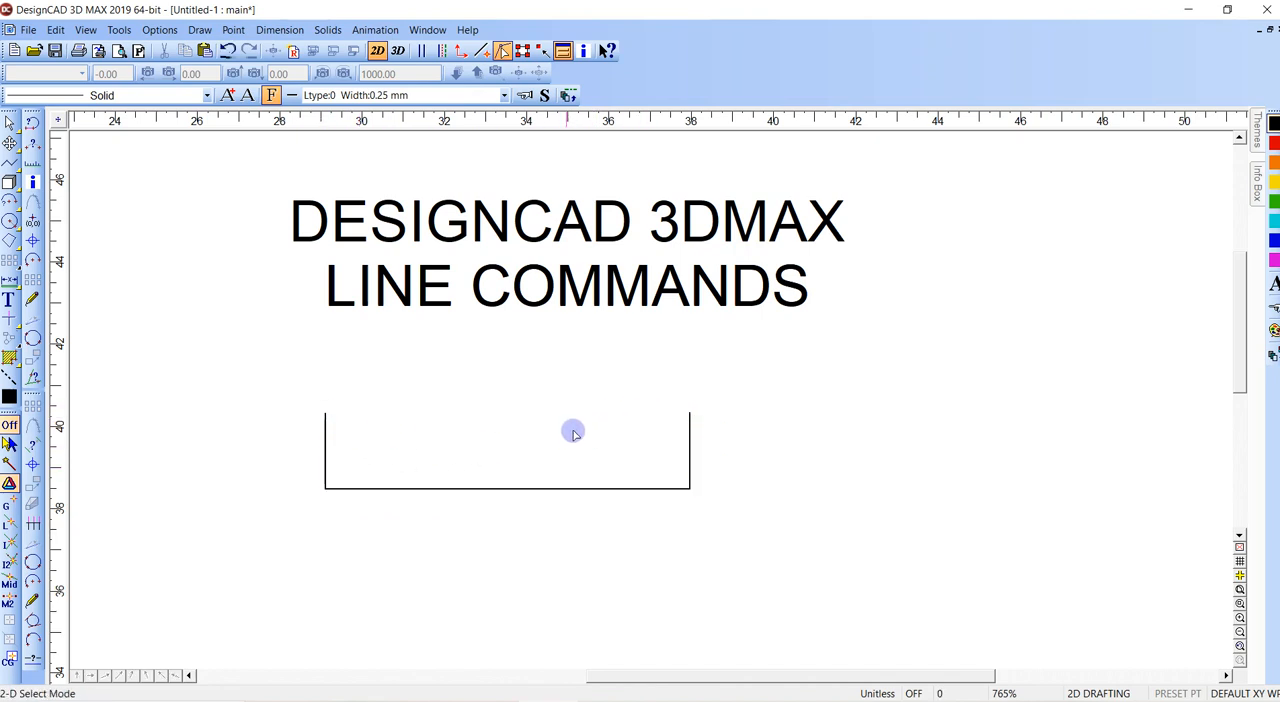
# - Review the available point snap commands and delete the open-topped three-segment line
pyautogui.scroll(-1, 531, 432)
pyautogui.scroll(-1, 531, 432)
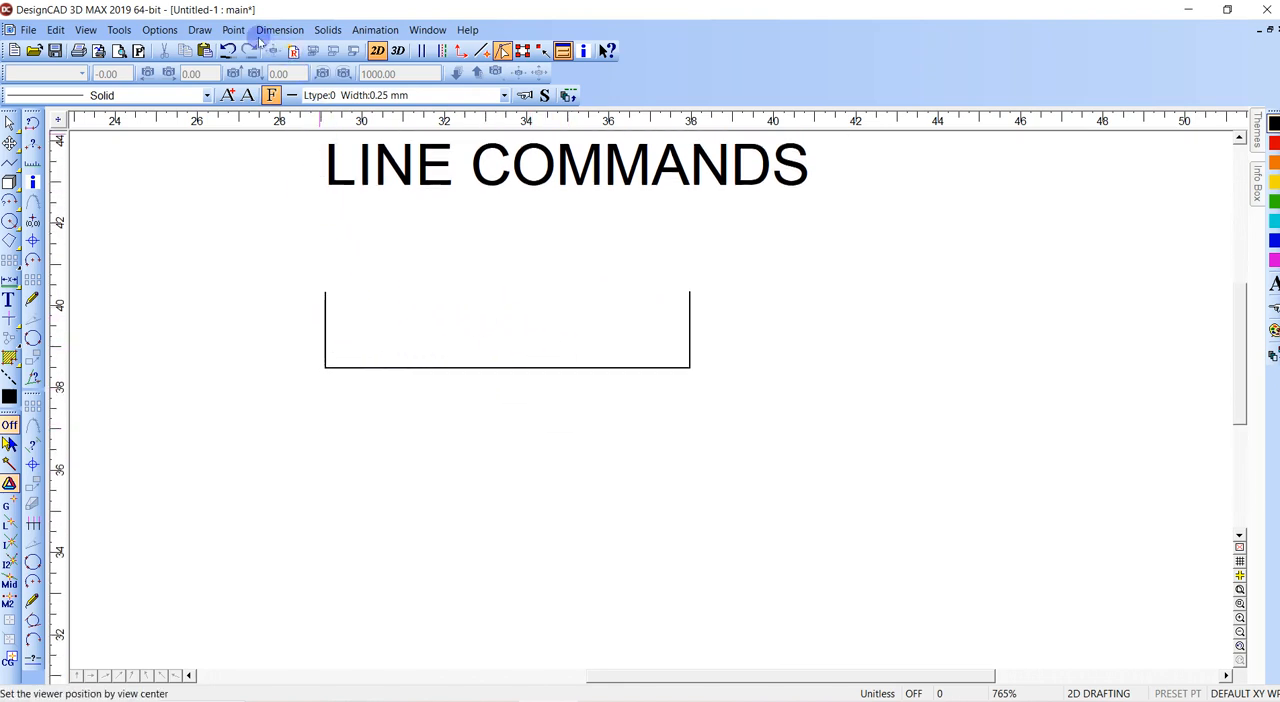
pyautogui.click(233, 30)
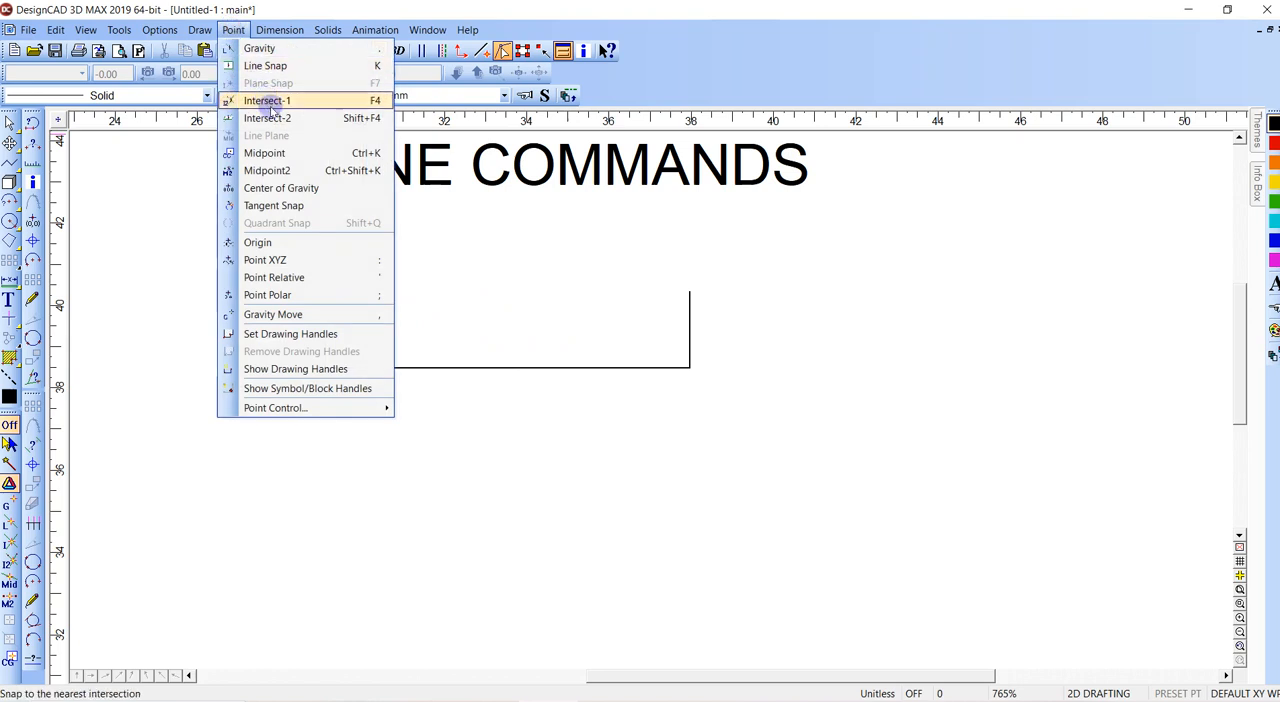
pyautogui.press('Escape')
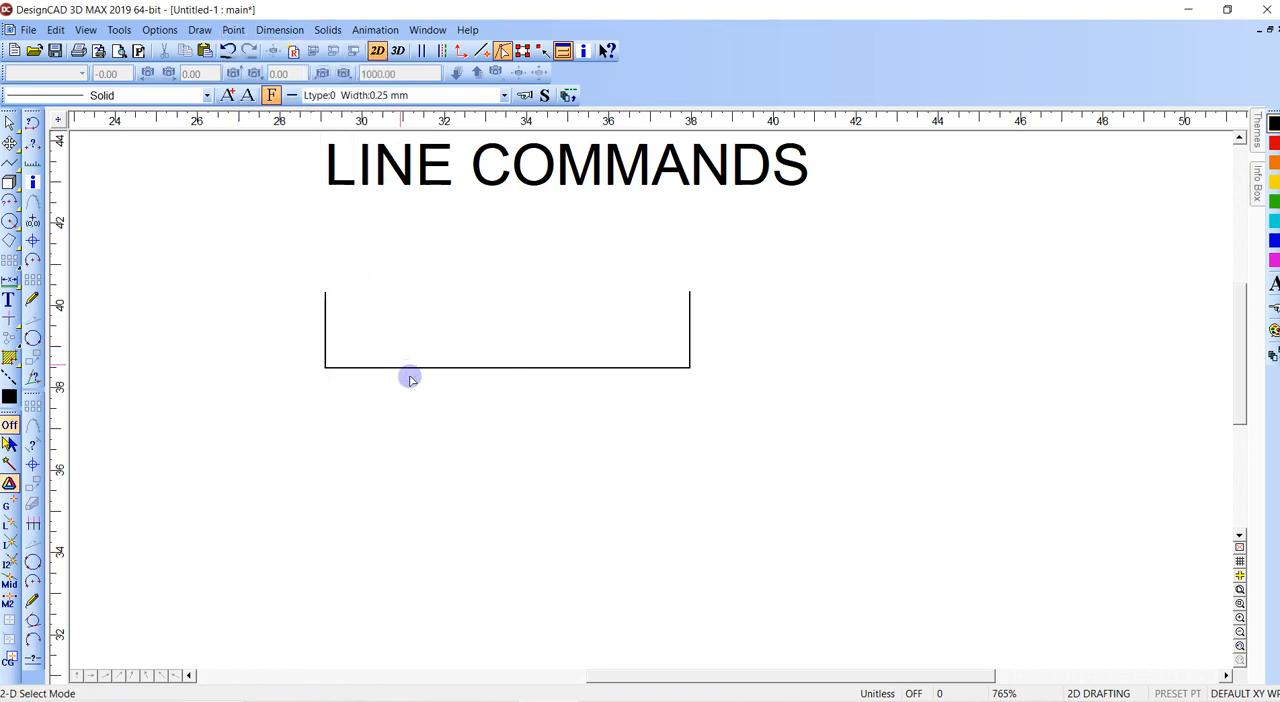
pyautogui.moveTo(380, 349); pyautogui.dragTo(384, 361, button='middle')
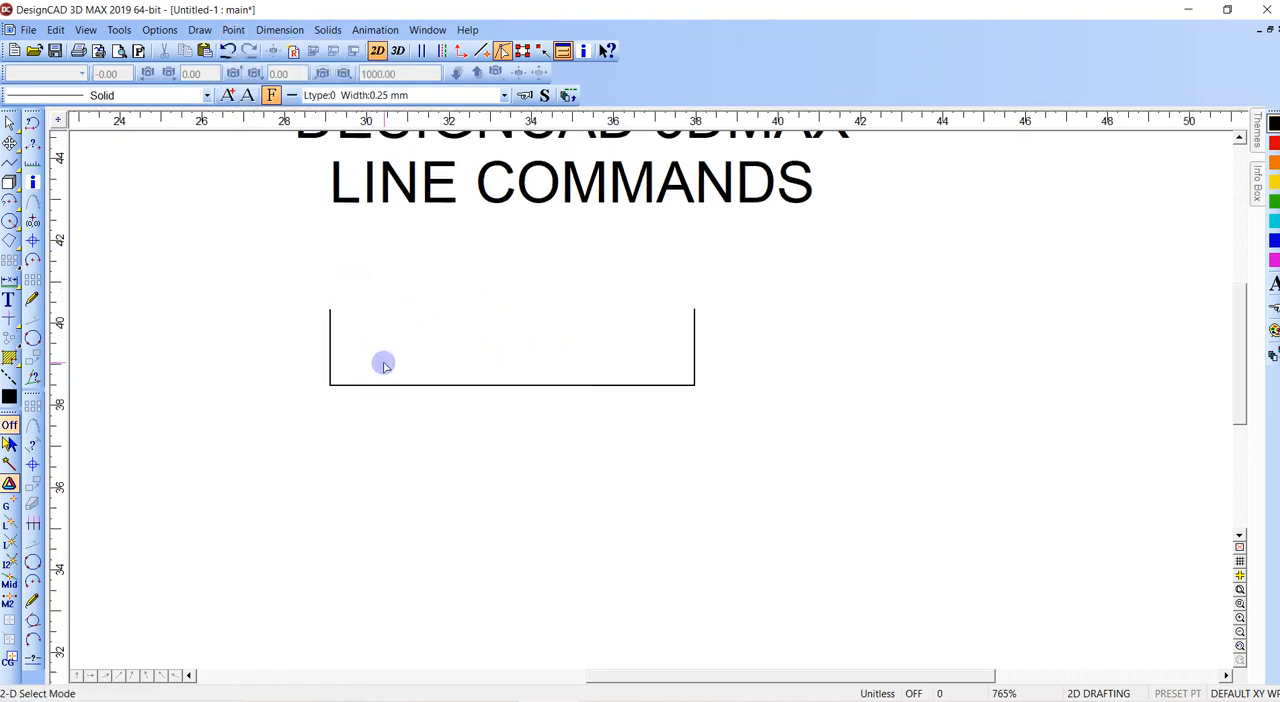
pyautogui.click(330, 310)
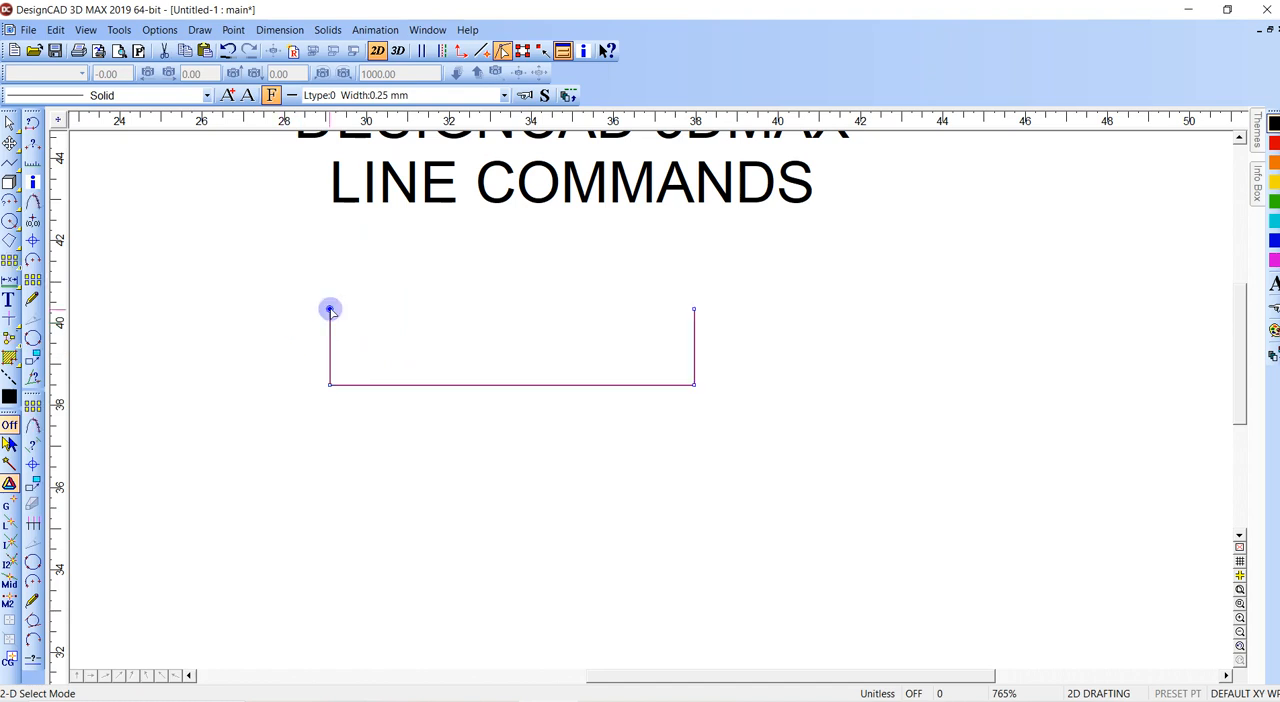
pyautogui.press('Delete')
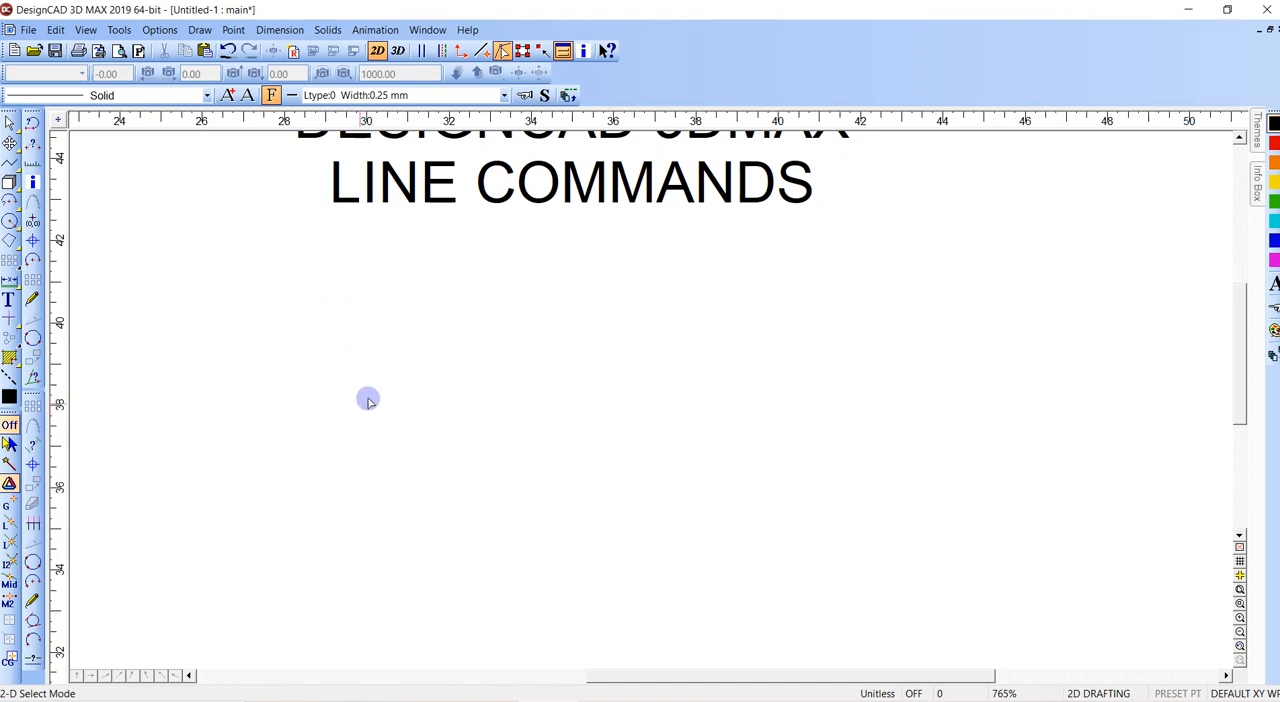
# - Array the LINE COMMANDS text in four columns and one row, using the original as first copy and offsetting copies diagonally down to the right
pyautogui.scroll(2, 423, 346)
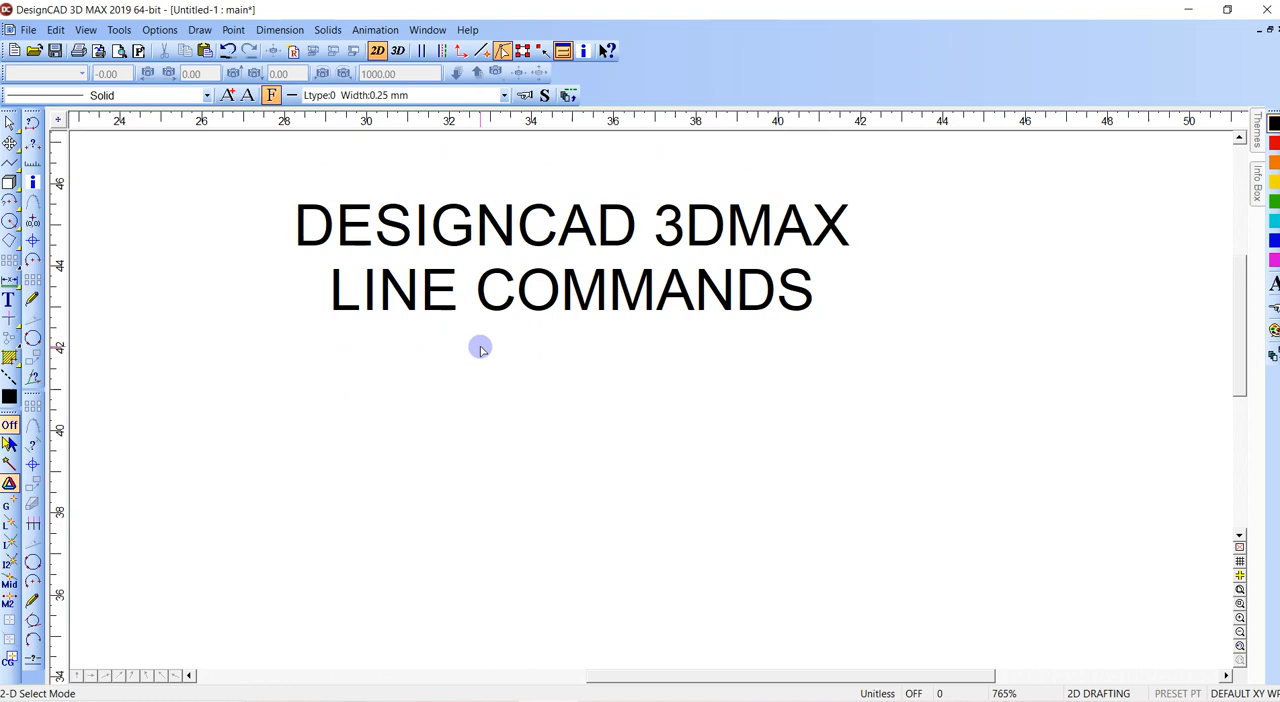
pyautogui.click(327, 310)
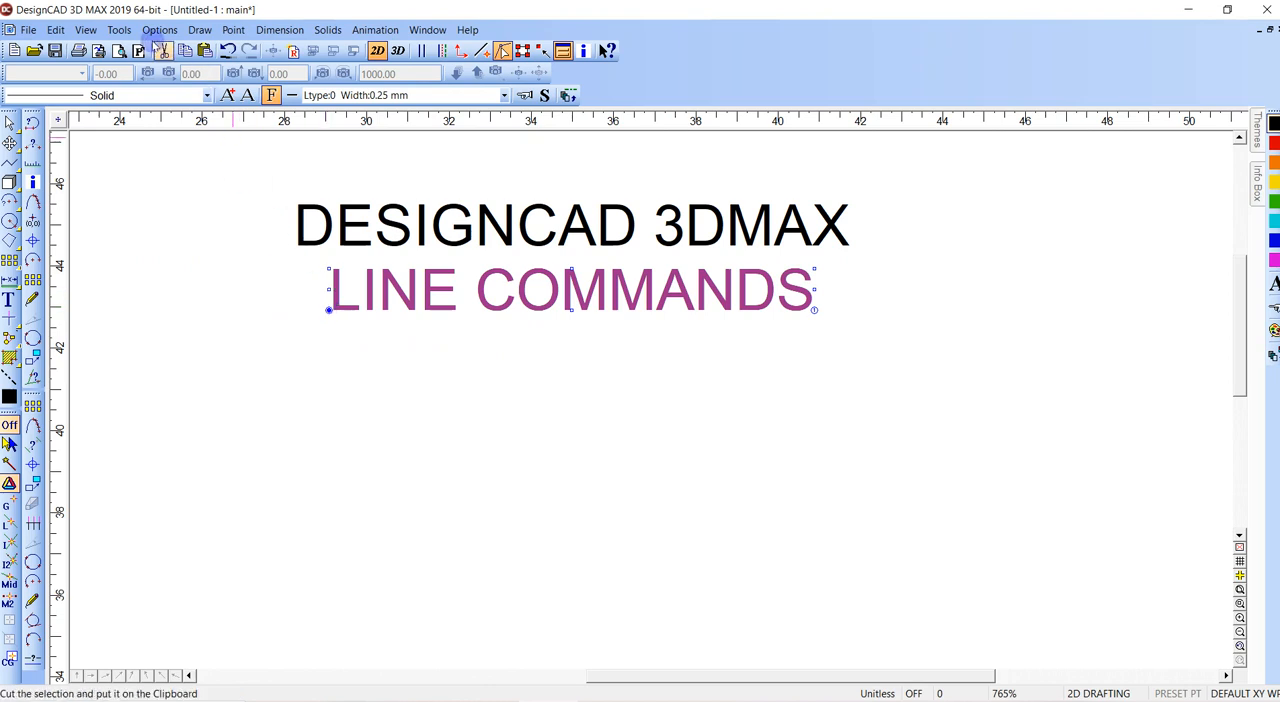
pyautogui.click(119, 29)
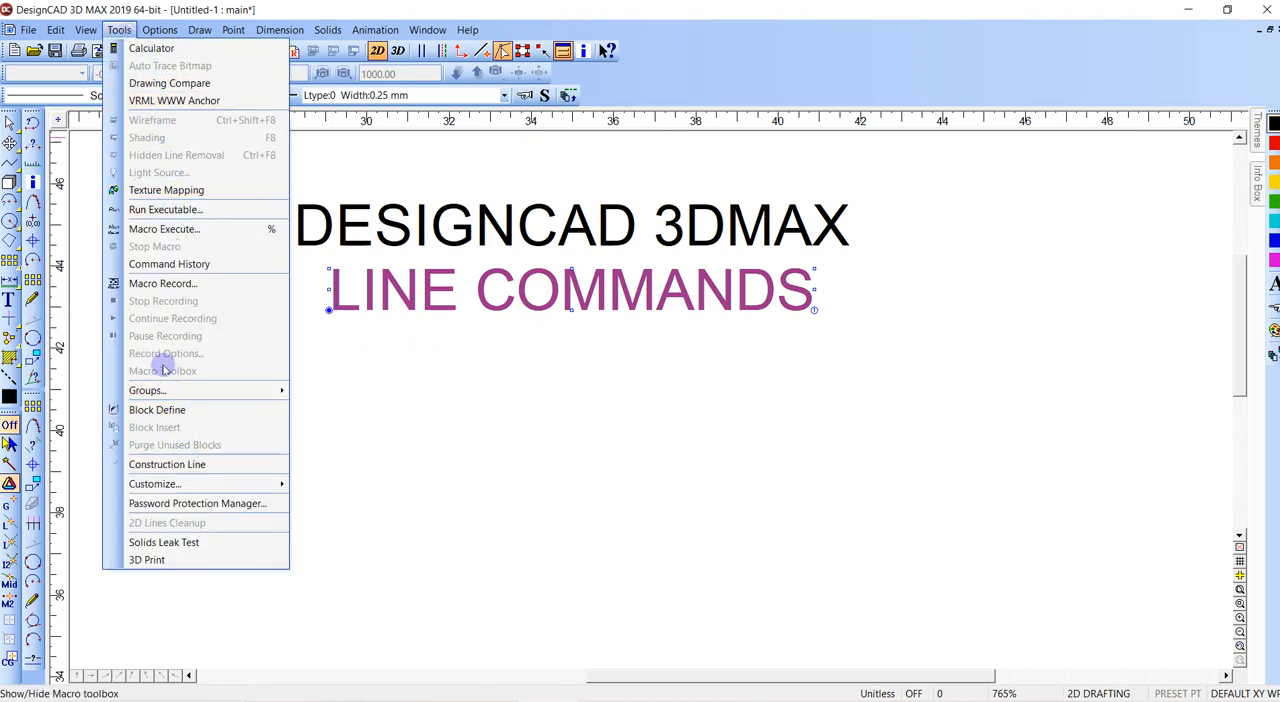
pyautogui.moveTo(199, 29)
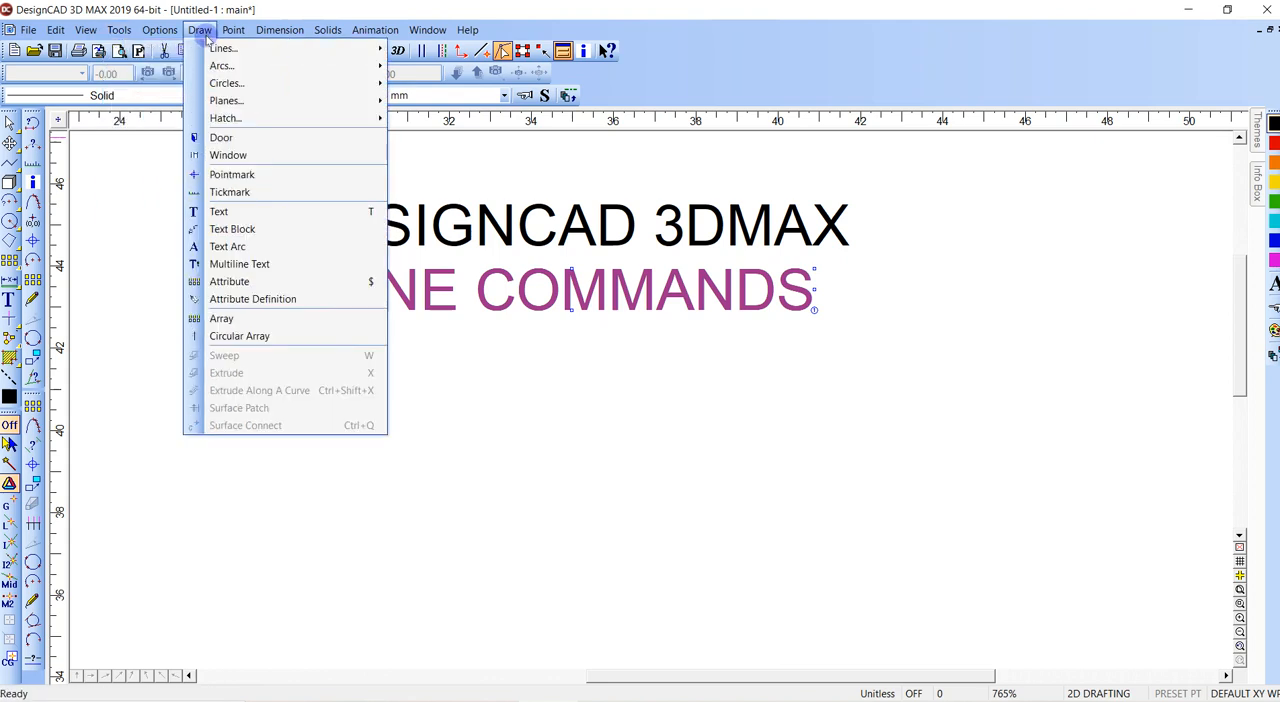
pyautogui.click(240, 318)
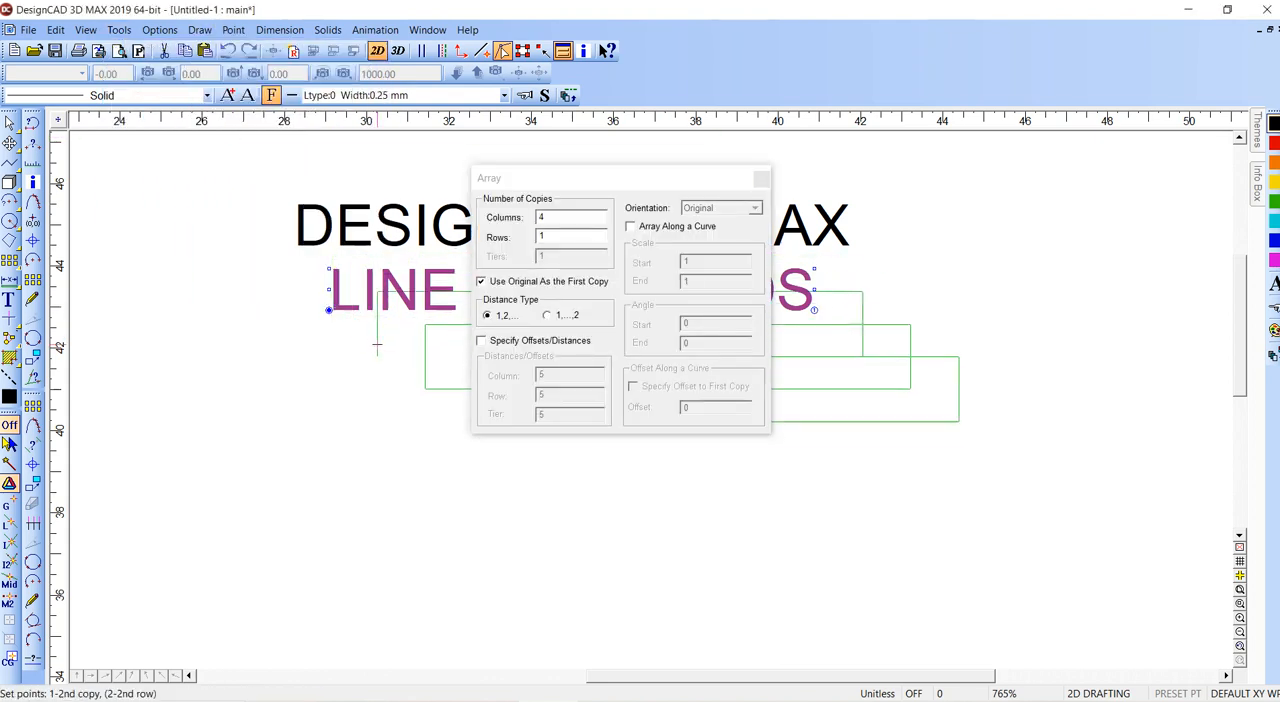
pyautogui.click(353, 328)
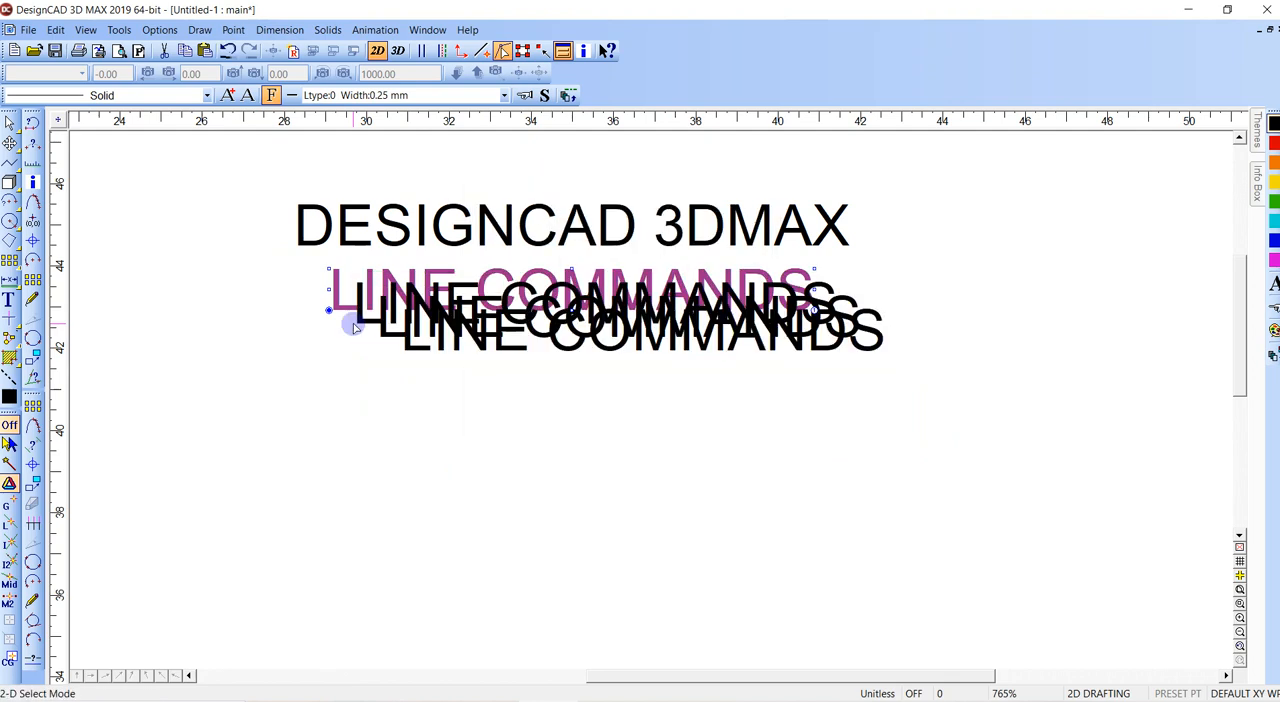
pyautogui.click(372, 324)
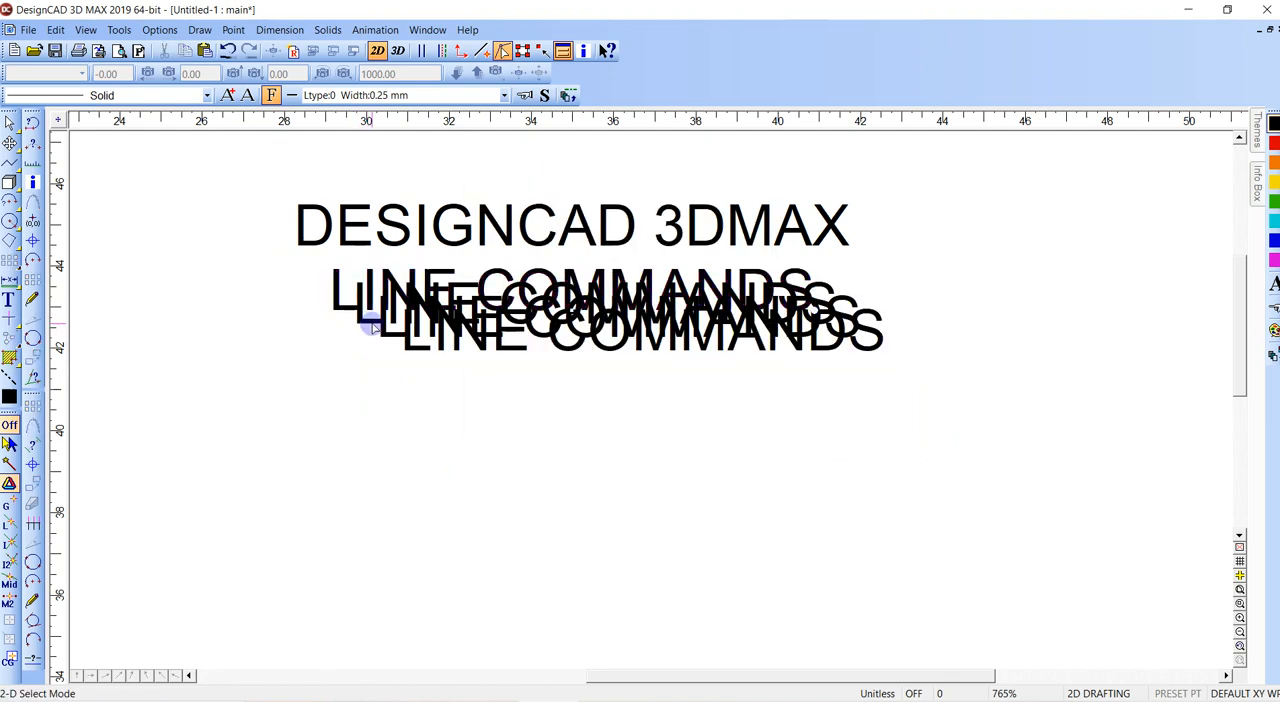
# - Select the two lowest LINE COMMANDS text copies and move them slightly down and to the left
pyautogui.click(377, 322)
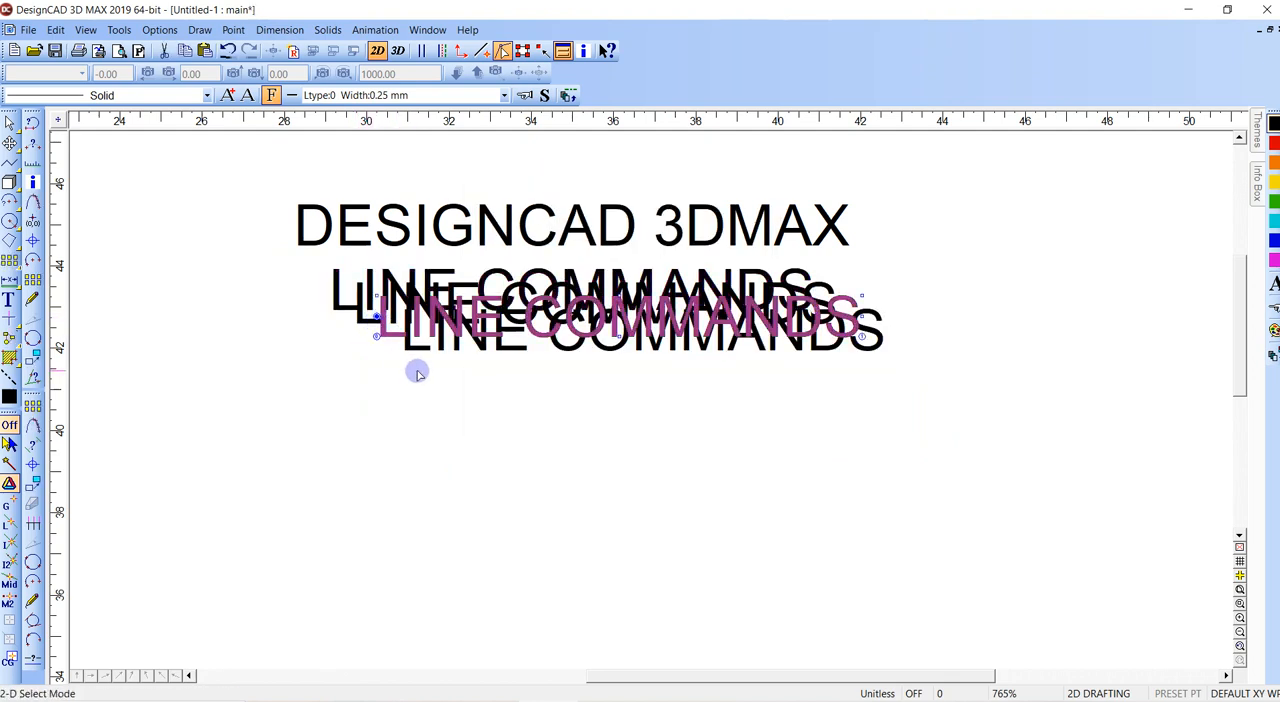
pyautogui.click(396, 347)
pyautogui.moveTo(377, 317); pyautogui.dragTo(343, 337)
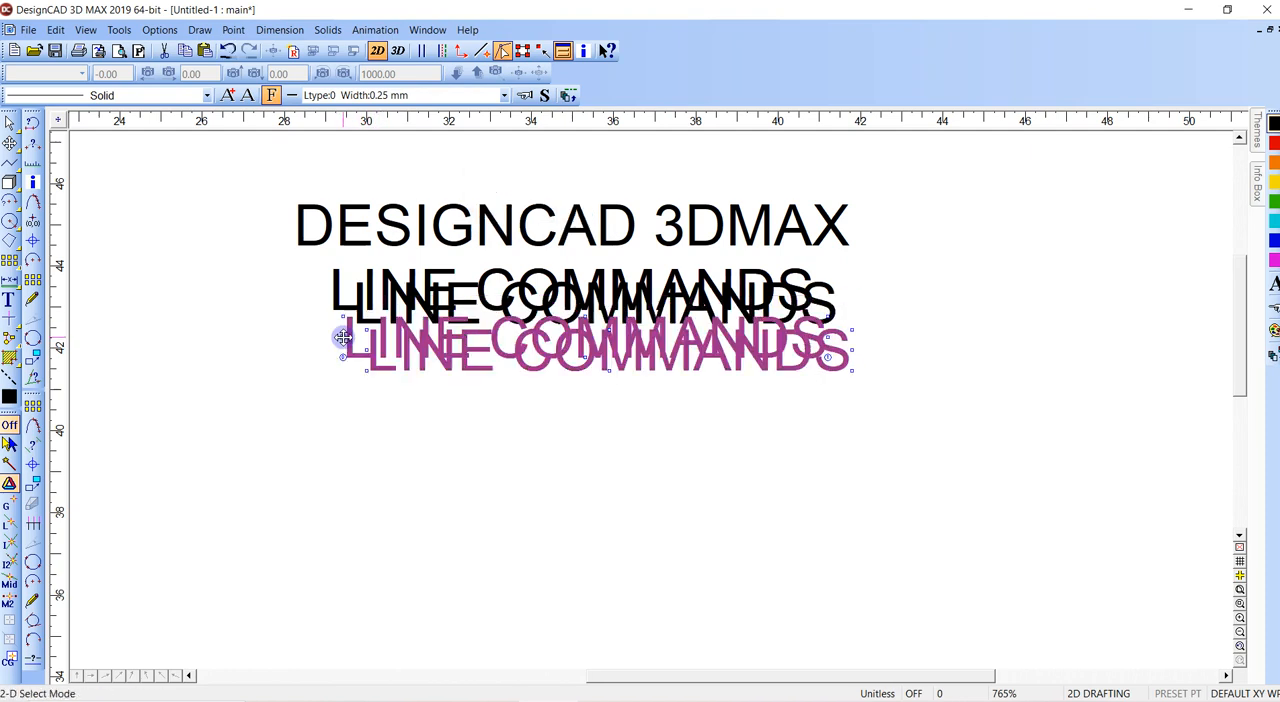
pyautogui.click(343, 337)
# - Undo the move and the array of the LINE COMMANDS text
pyautogui.click(380, 308)
pyautogui.hotkey('ctrl', 'z')
pyautogui.hotkey('ctrl', 'z')
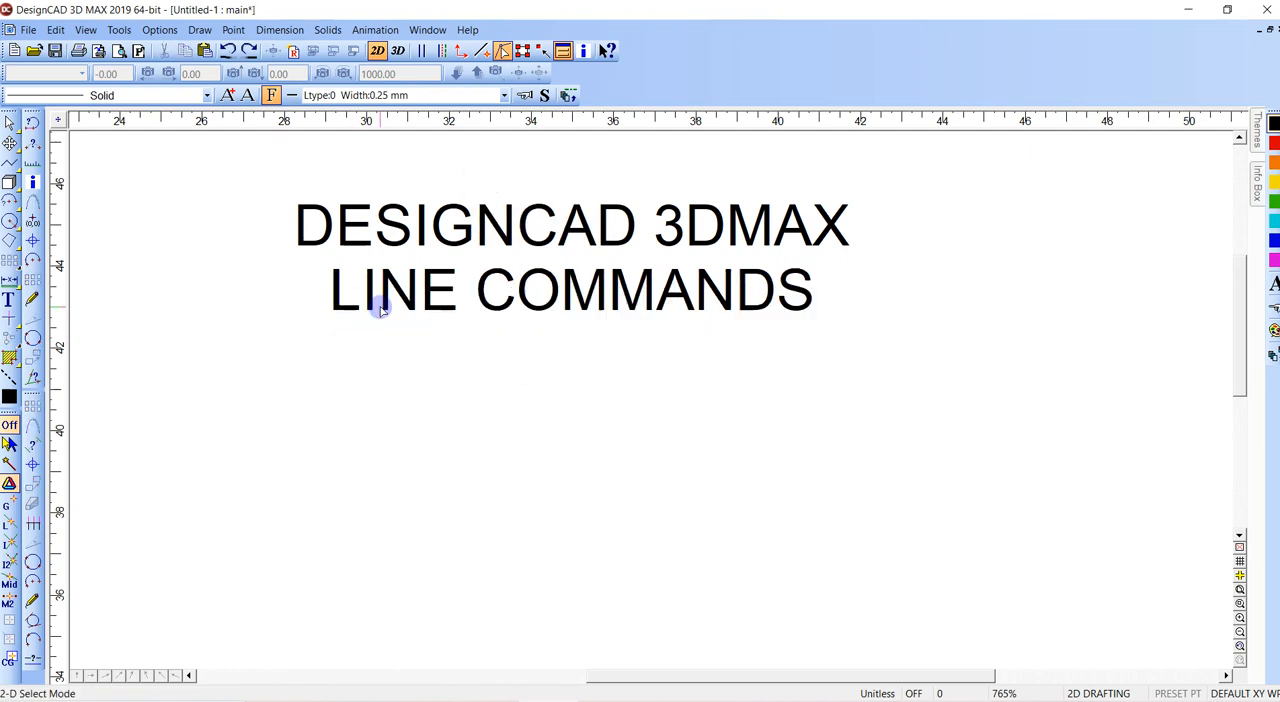
pyautogui.scroll(-2, 355, 297)
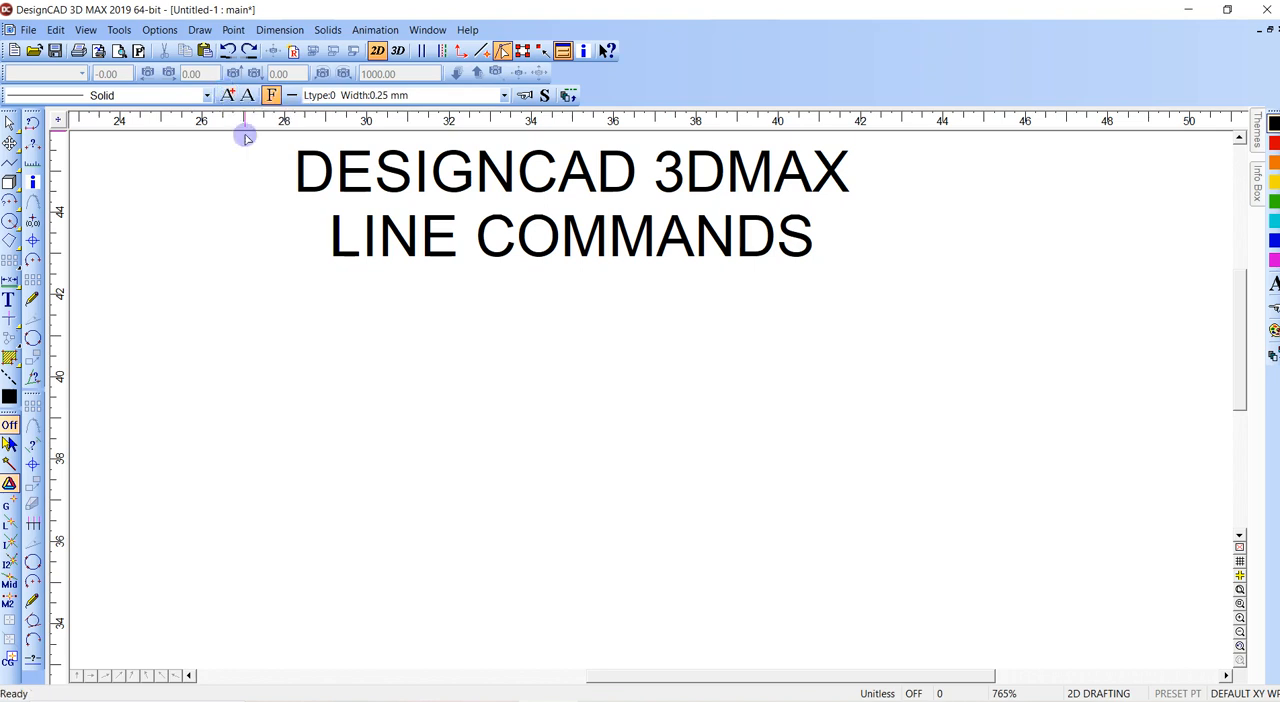
pyautogui.press('l')
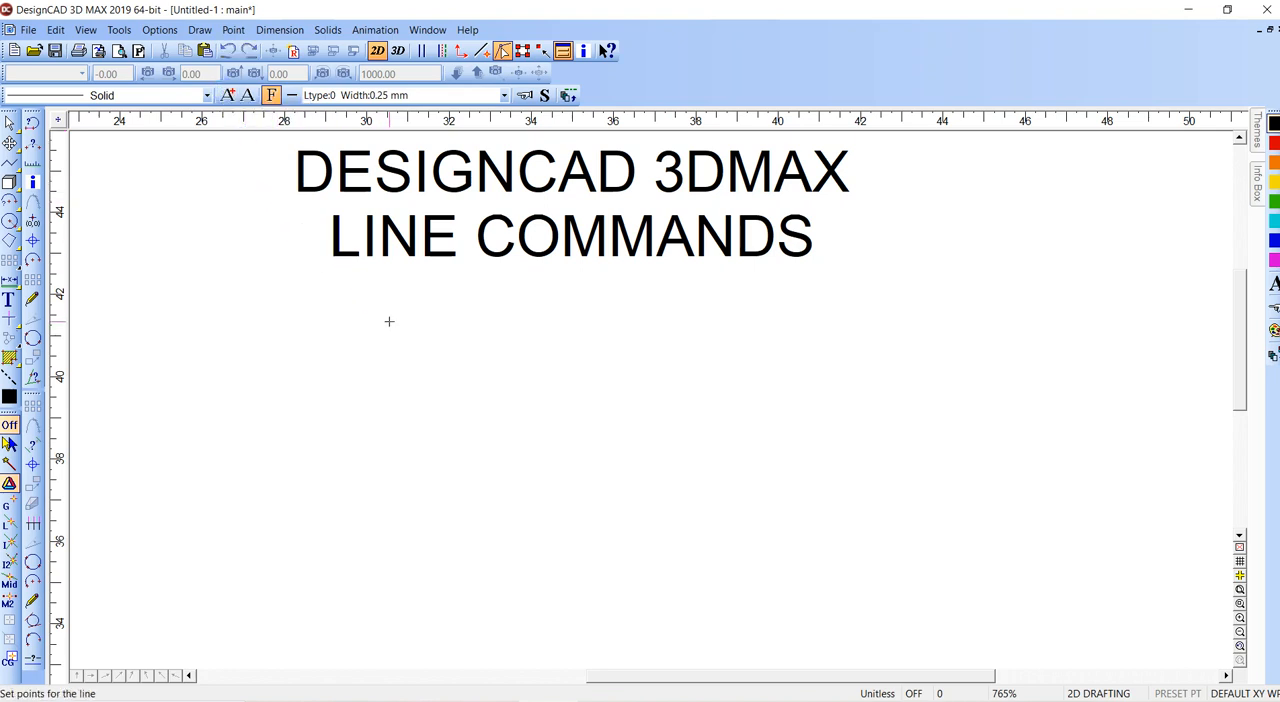
pyautogui.click(396, 443)
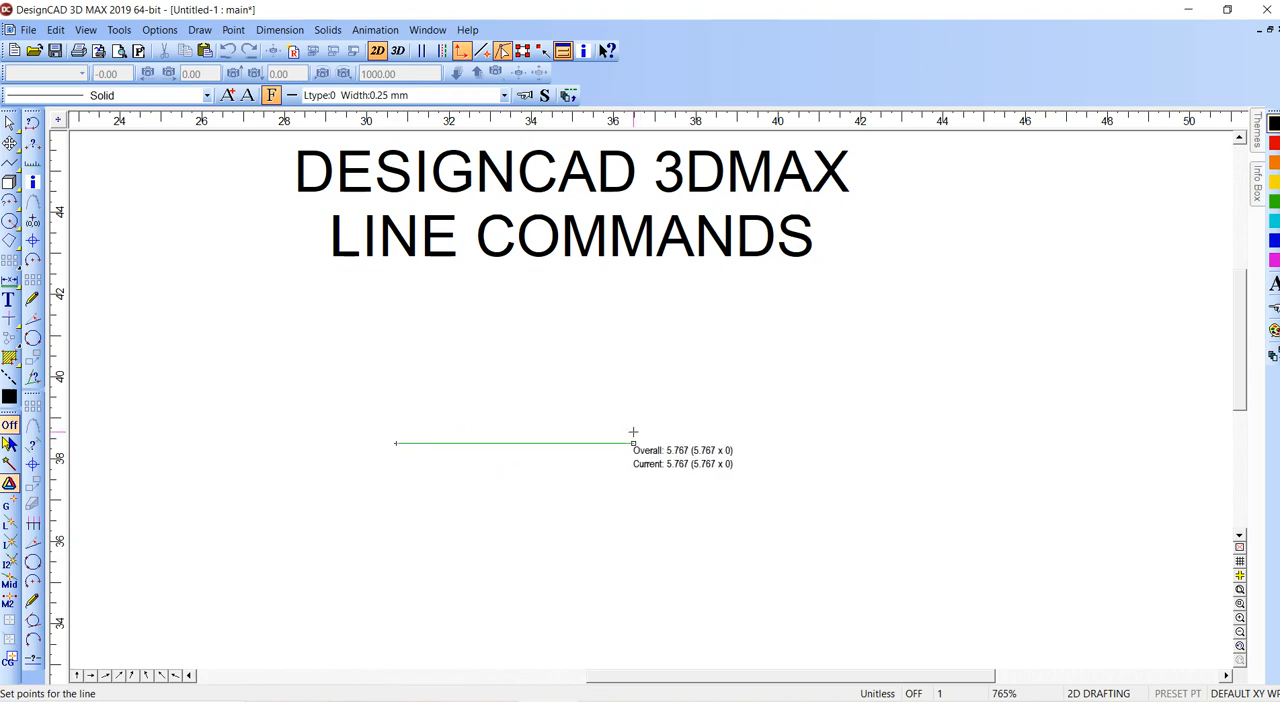
pyautogui.press('o')
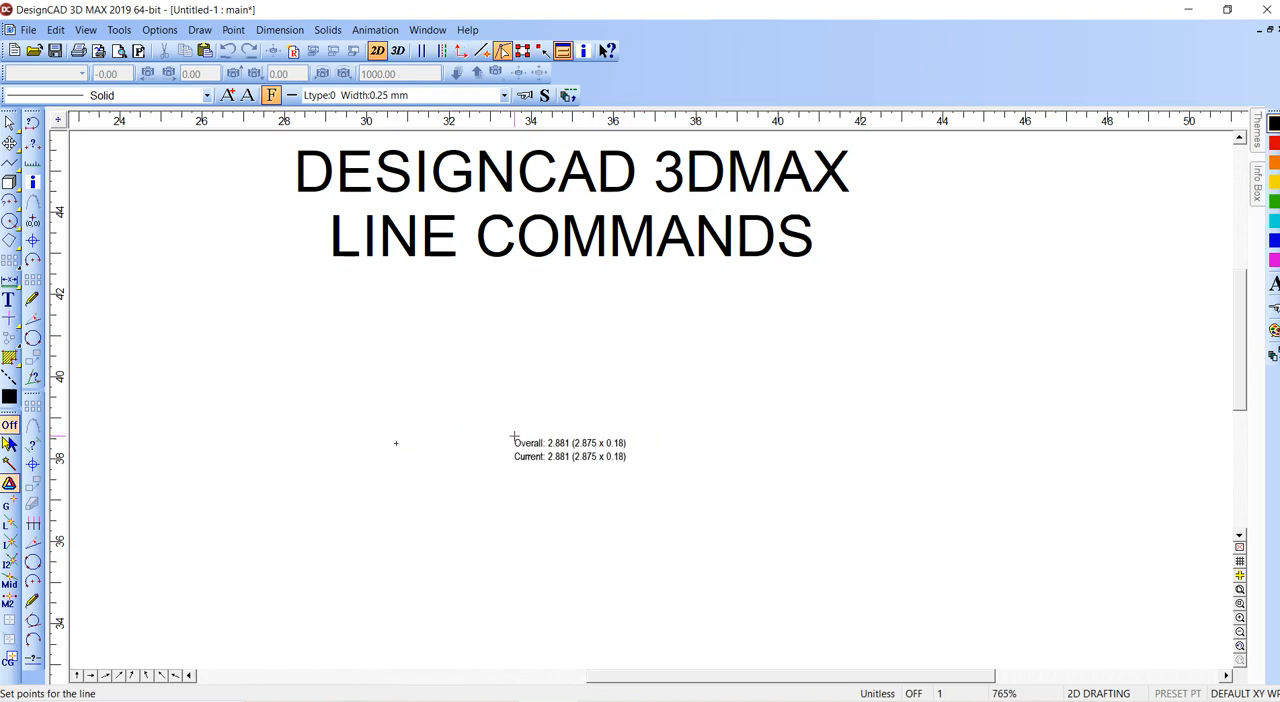
pyautogui.press('Escape')
# - Draw a line about 16.1 units long below the title text, sloping upward to the right
pyautogui.click(396, 443)
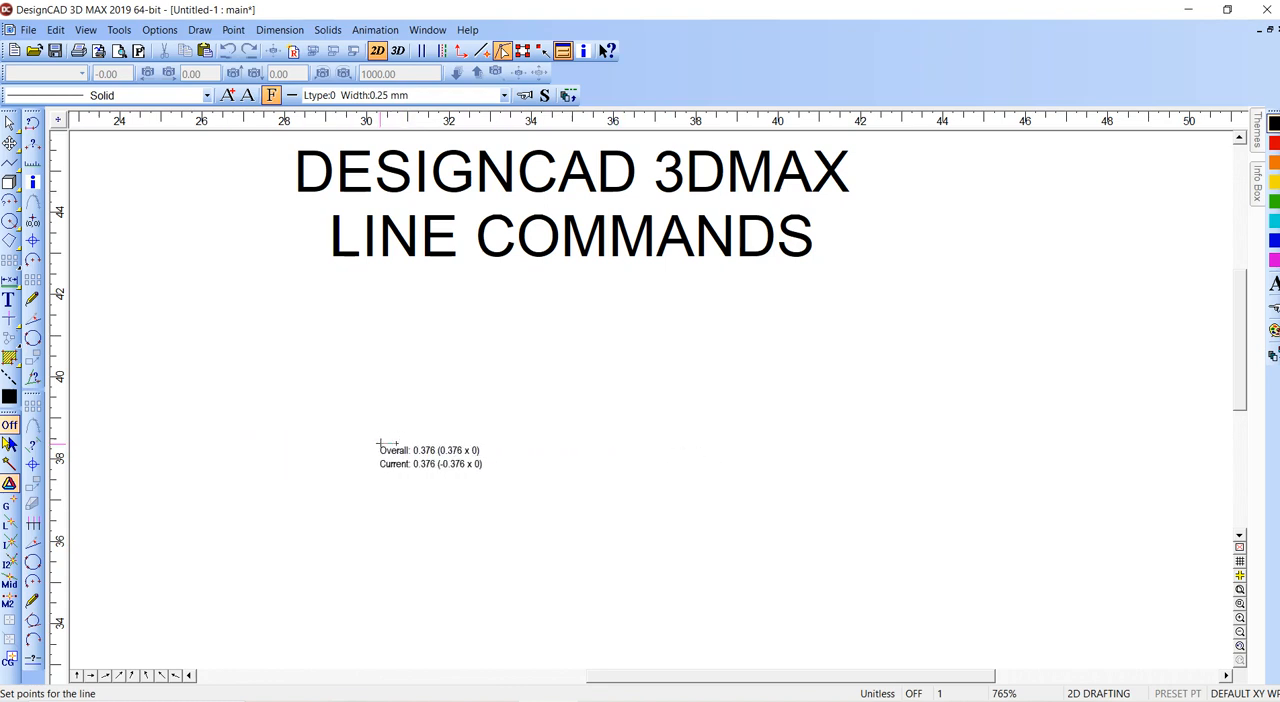
pyautogui.click(396, 443)
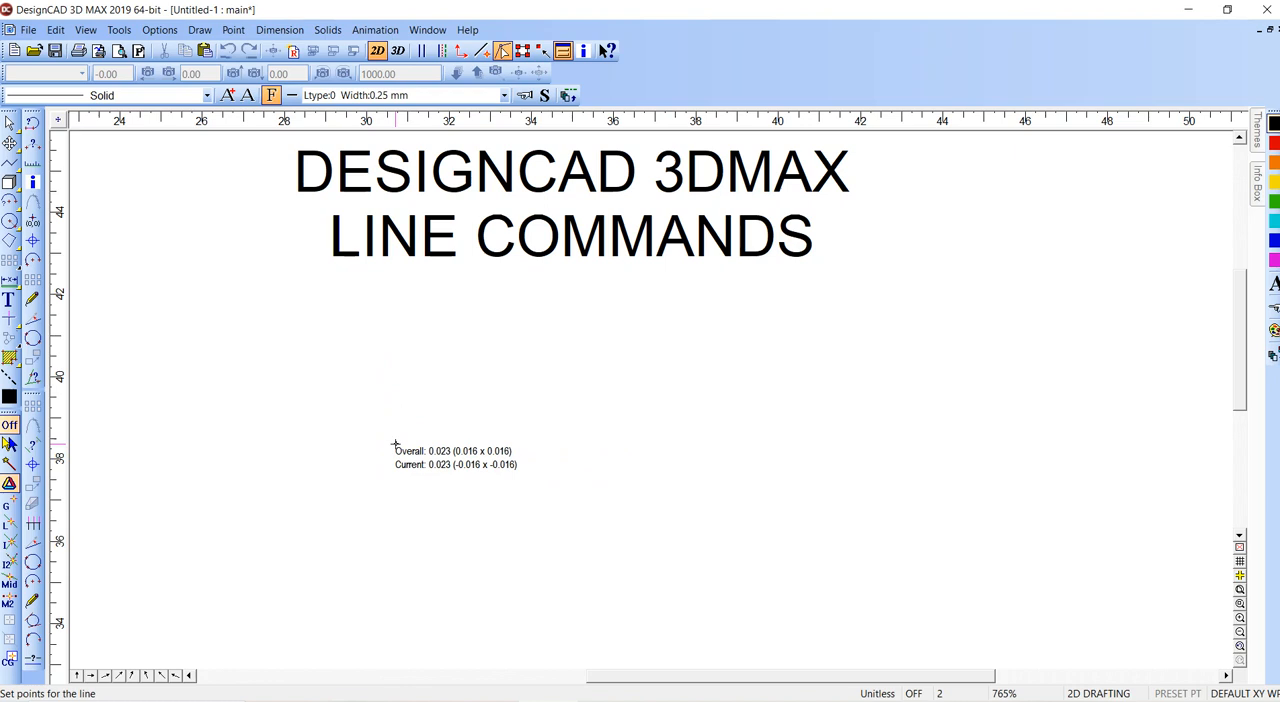
pyautogui.press('BackSpace')
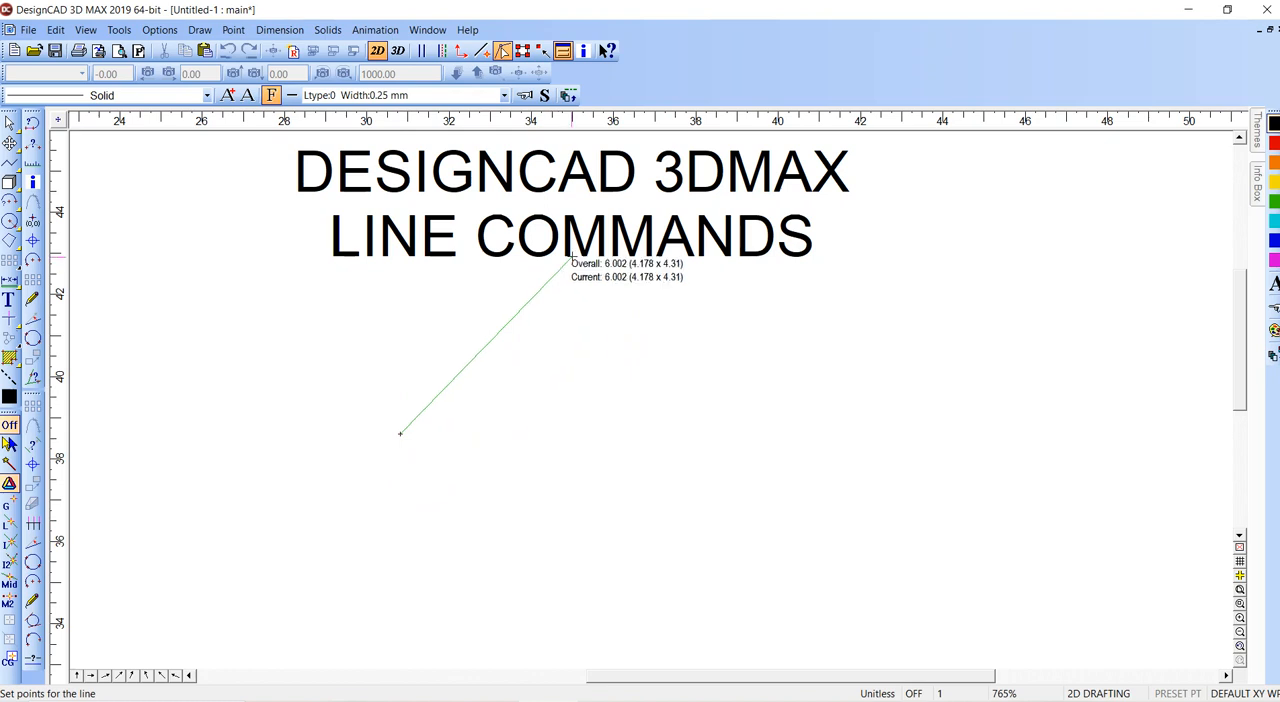
pyautogui.click(1038, 257)
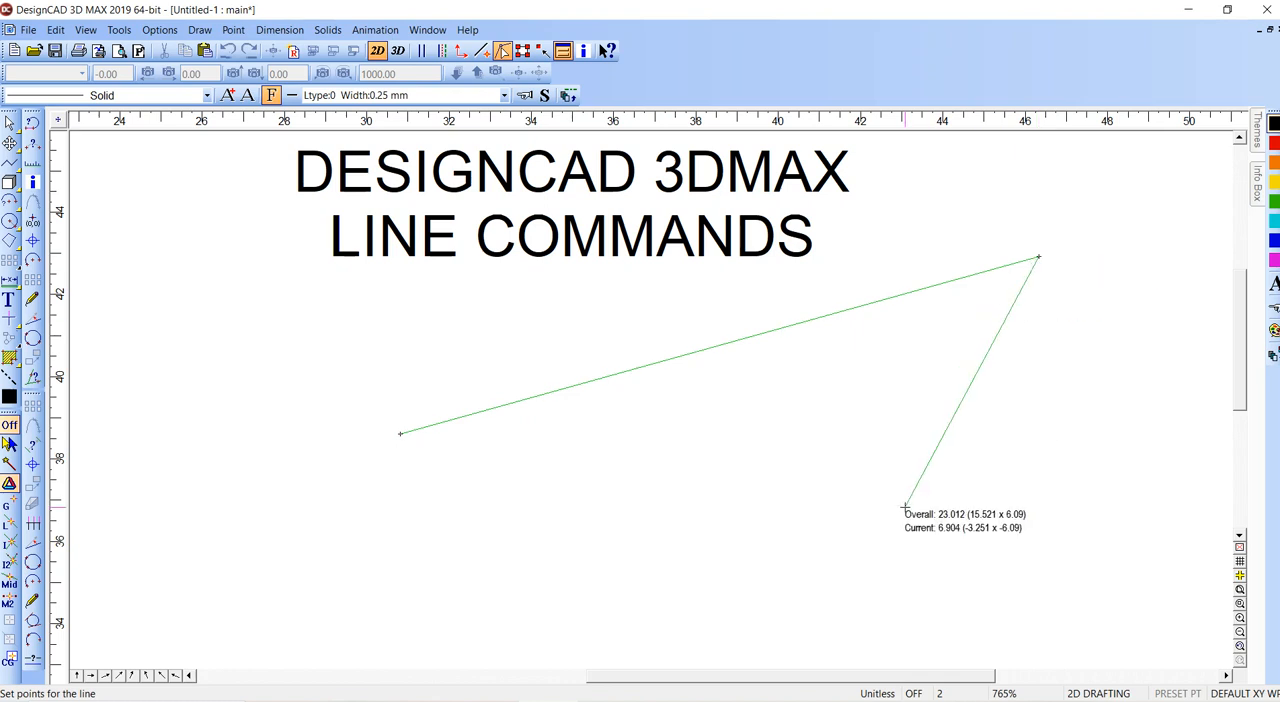
pyautogui.press('Return')
pyautogui.press('v')
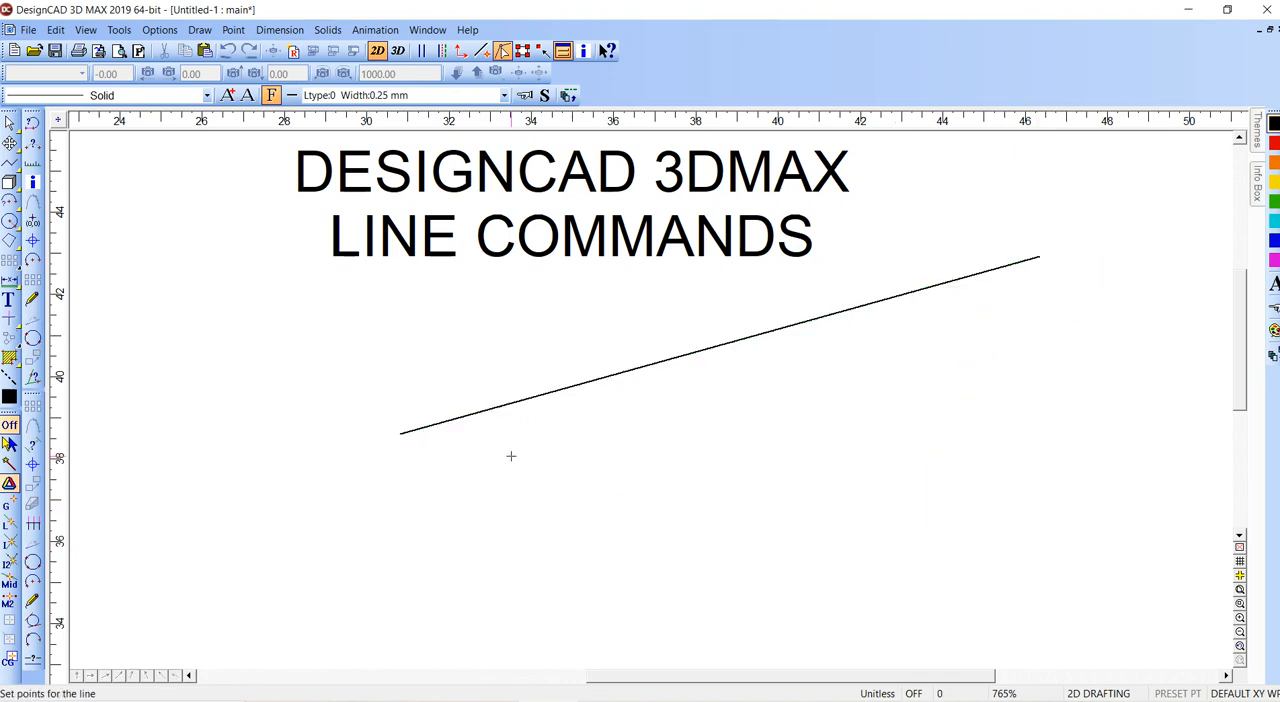
# - Draw a horizontal line about 12 units long from the sloping line's lower end, and delete both lines
pyautogui.click(401, 434)
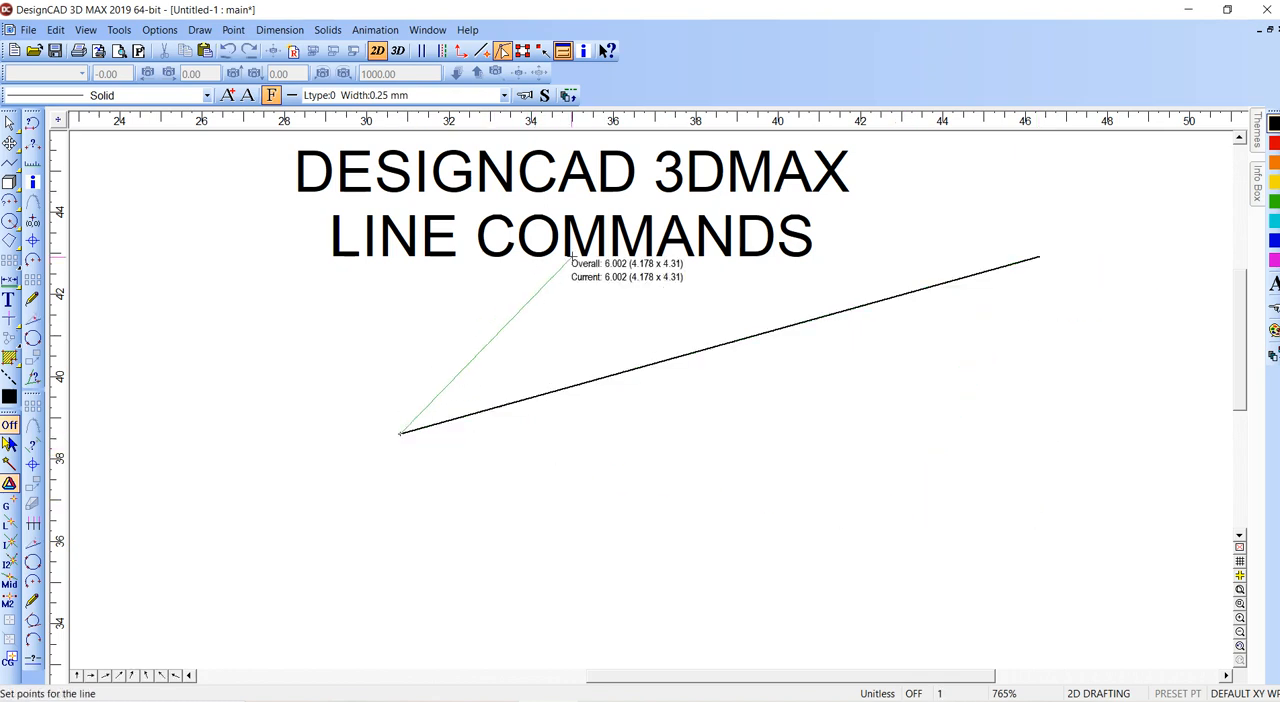
pyautogui.click(894, 434)
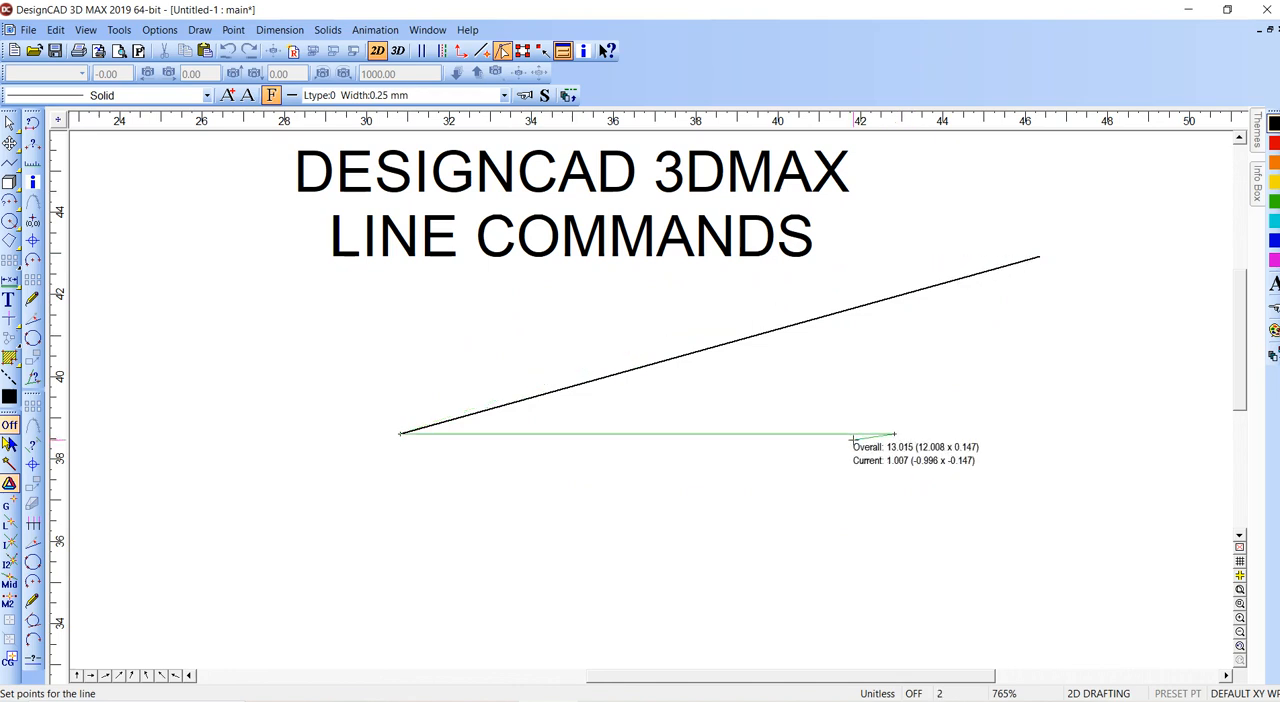
pyautogui.press('Return')
pyautogui.moveTo(585, 345); pyautogui.dragTo(397, 492)
pyautogui.press('Delete')
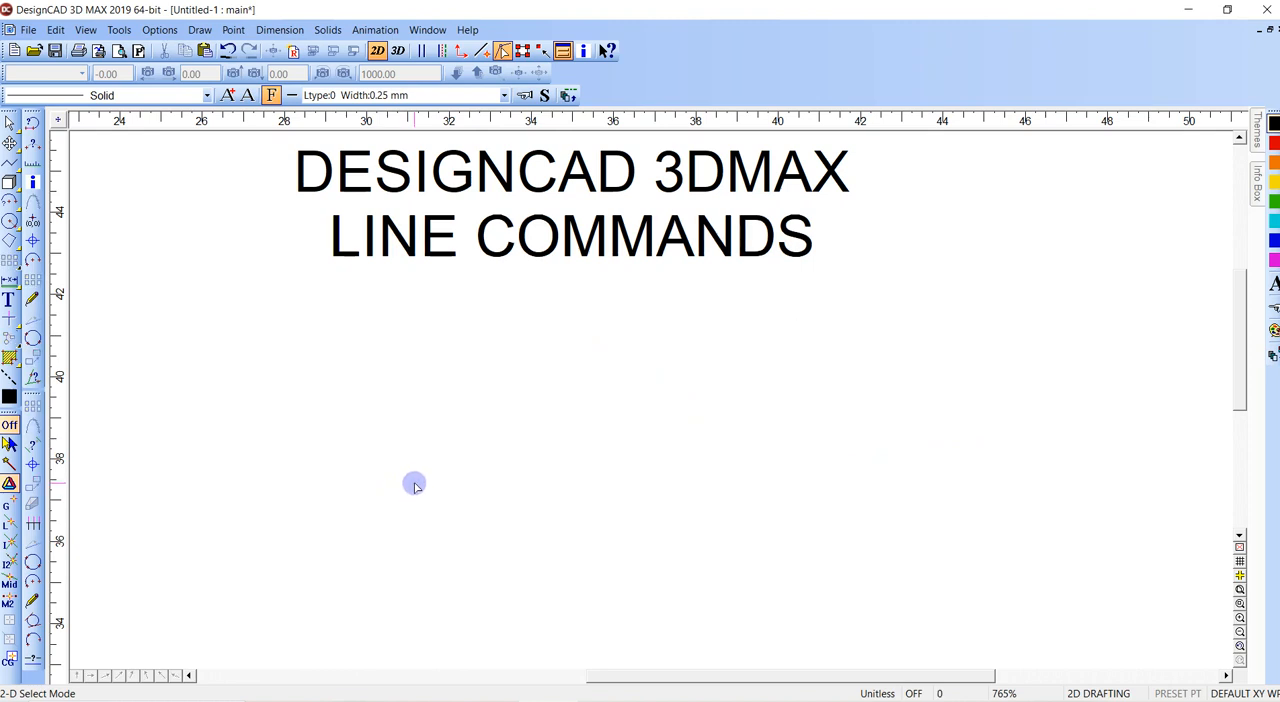
# - Review the cursor options, including the large and small cursor step sizes
pyautogui.click(159, 30)
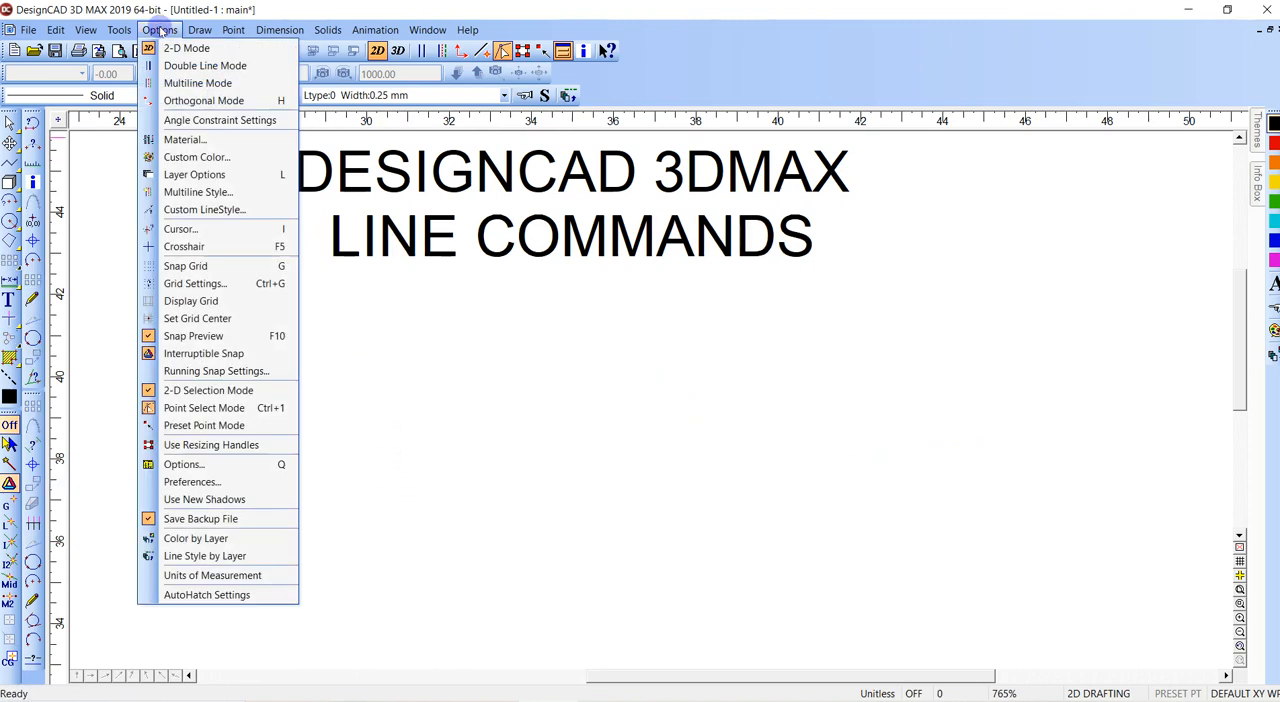
pyautogui.click(196, 229)
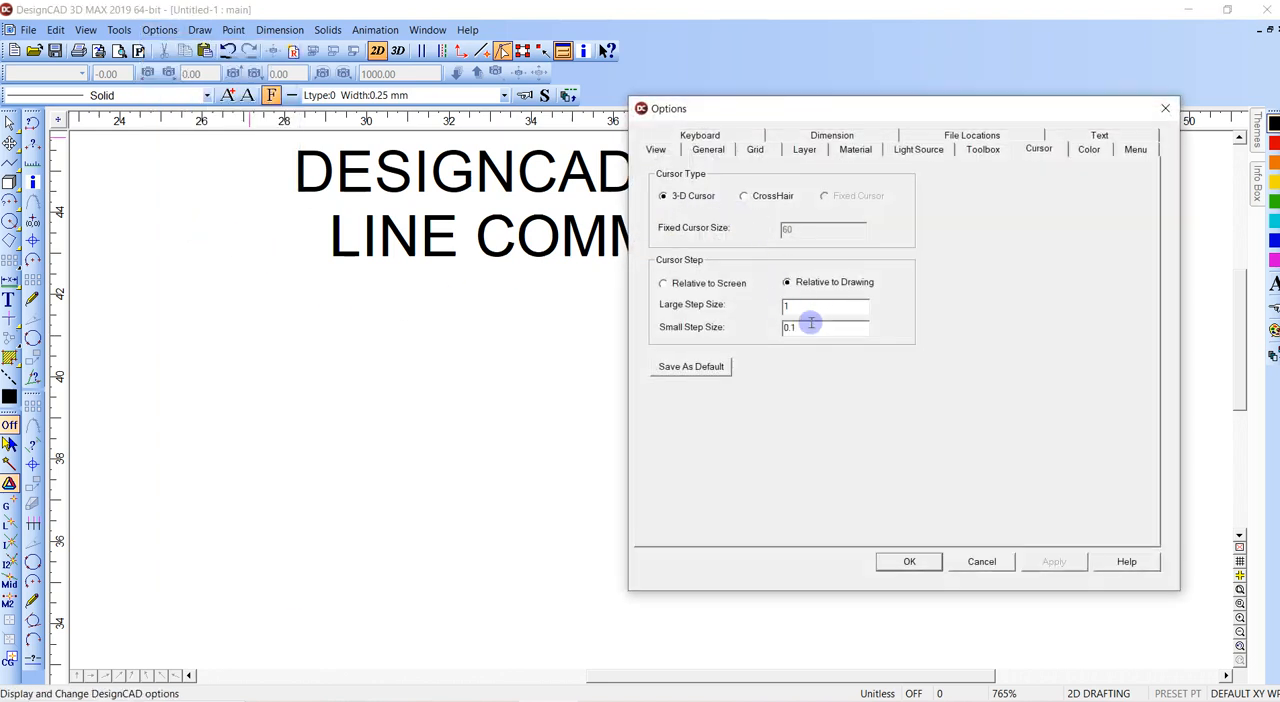
pyautogui.click(933, 562)
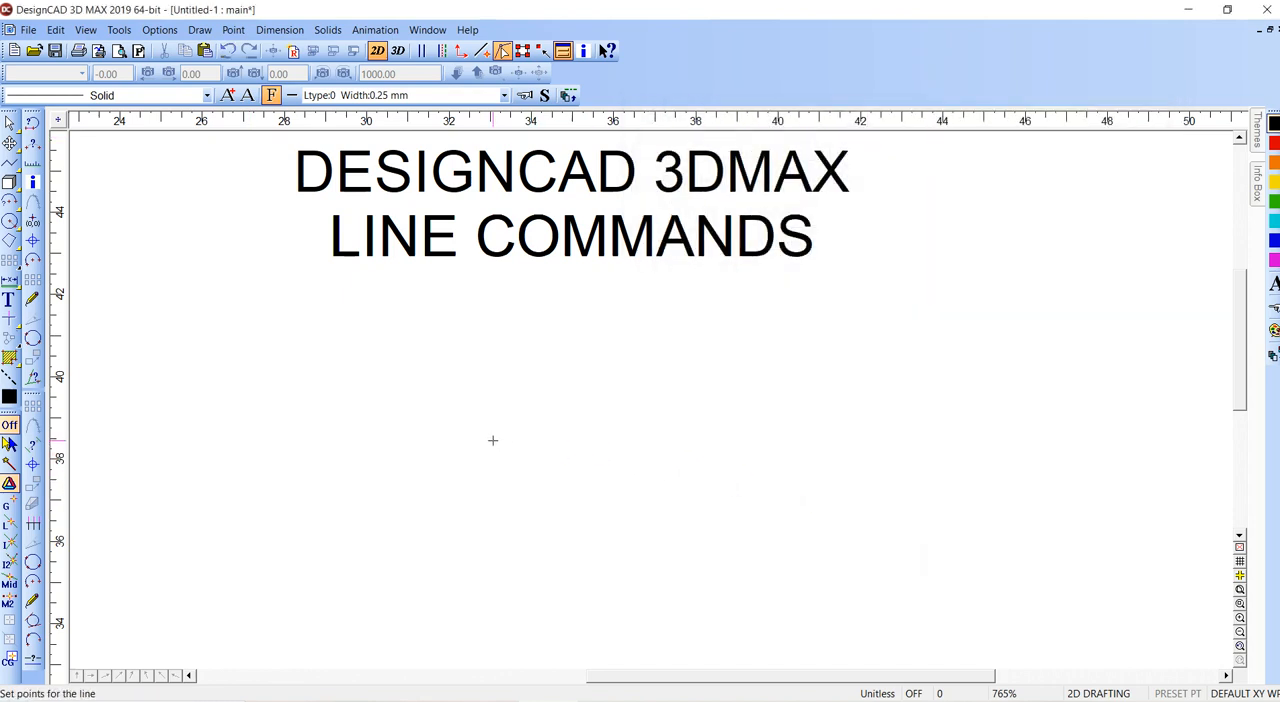
# - Draw a two-segment line below the title, running 3 units horizontally to the right and 0.3 units up
pyautogui.click(472, 385)
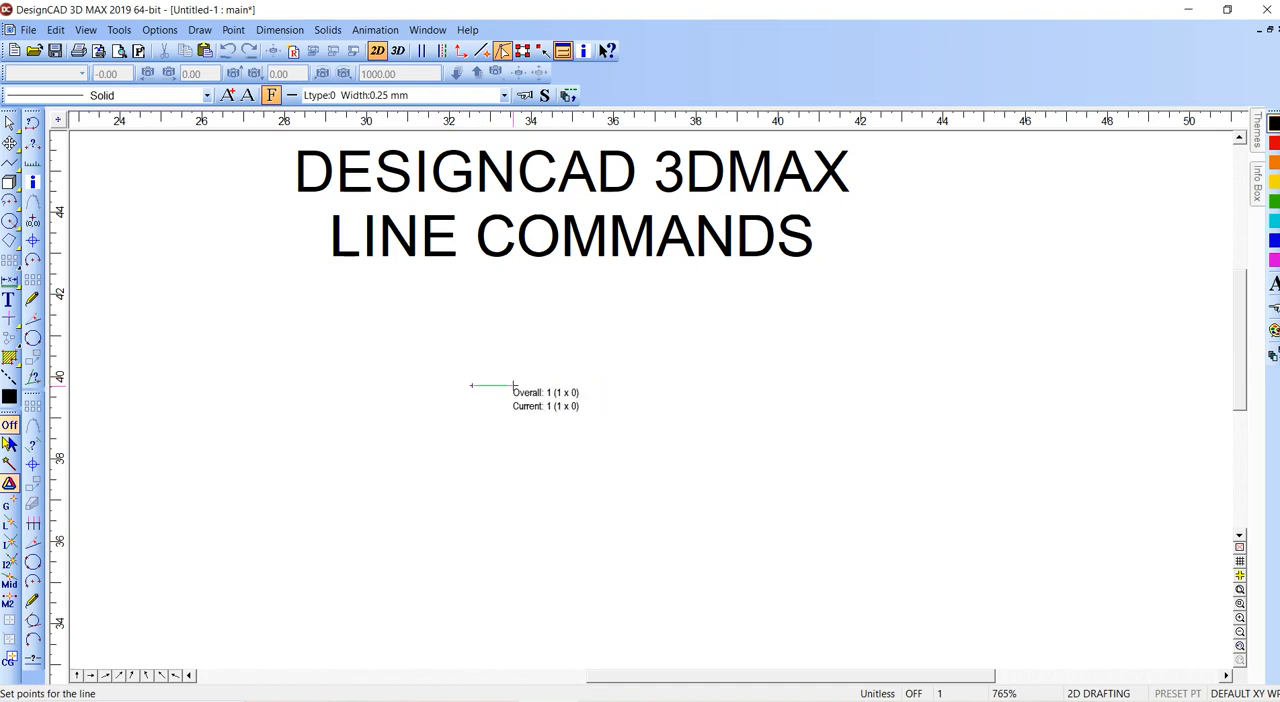
pyautogui.click(597, 385)
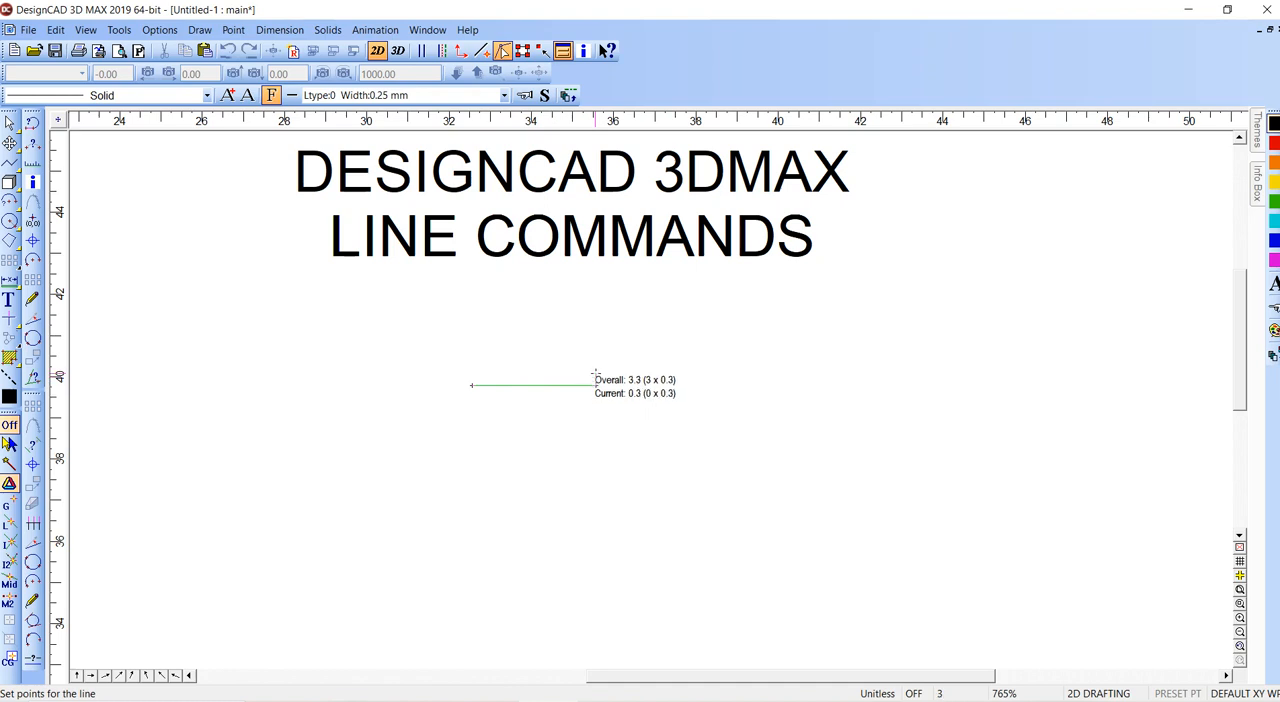
pyautogui.press('Return')
# - Dimension the horizontal and vertical segments of the L-shaped line, and delete the line together with both dimensions
pyautogui.press('d')
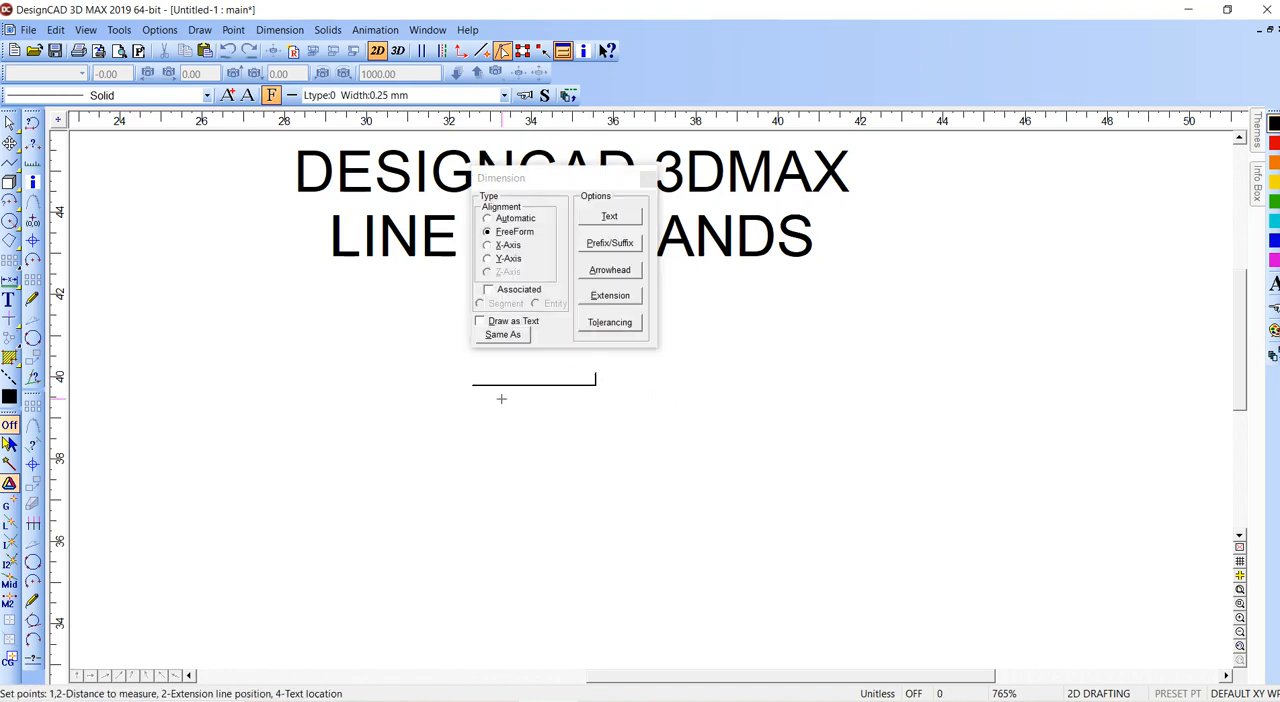
pyautogui.click(596, 385)
pyautogui.click(596, 460)
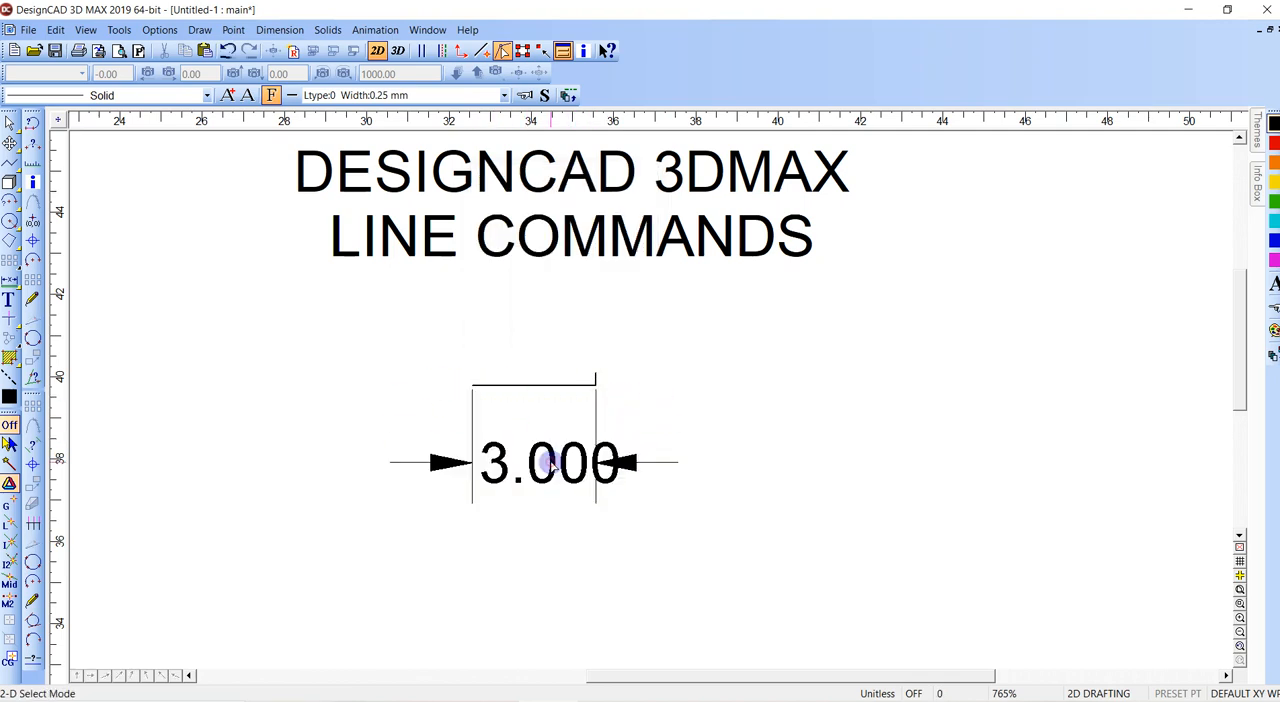
pyautogui.click(596, 385)
pyautogui.click(596, 373)
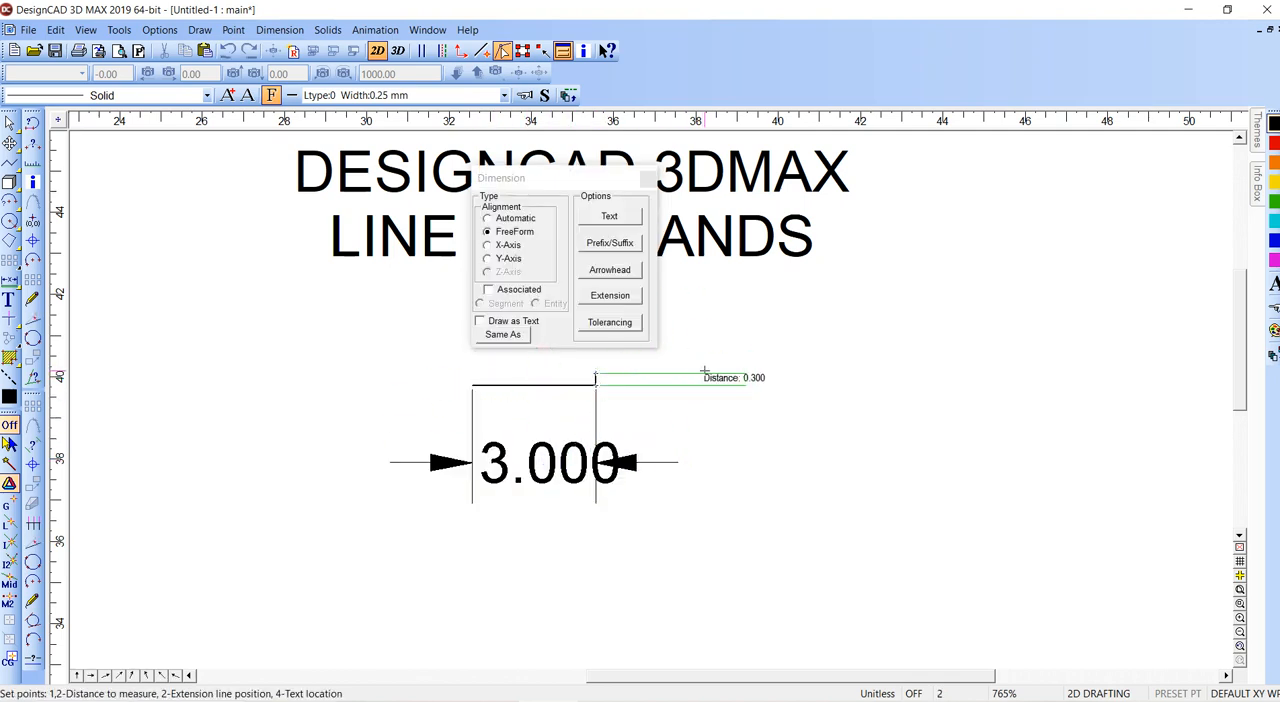
pyautogui.click(709, 371)
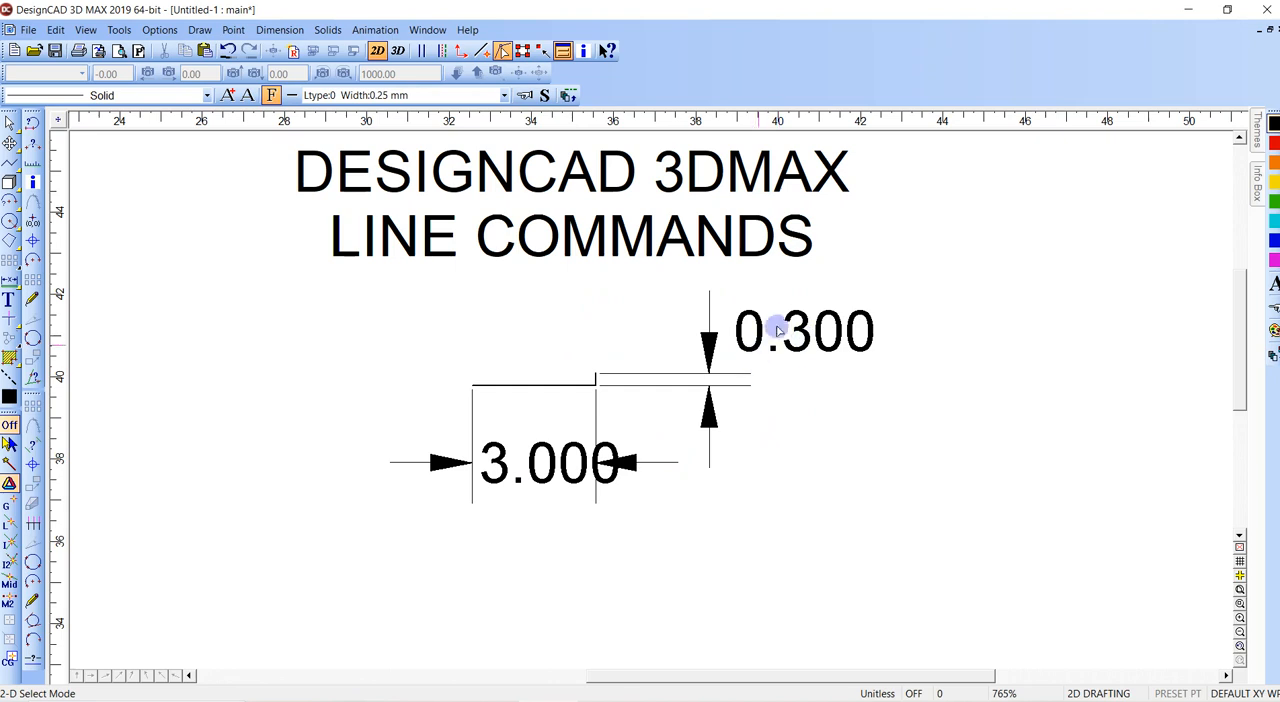
pyautogui.moveTo(800, 300); pyautogui.dragTo(457, 494)
pyautogui.press('Delete')
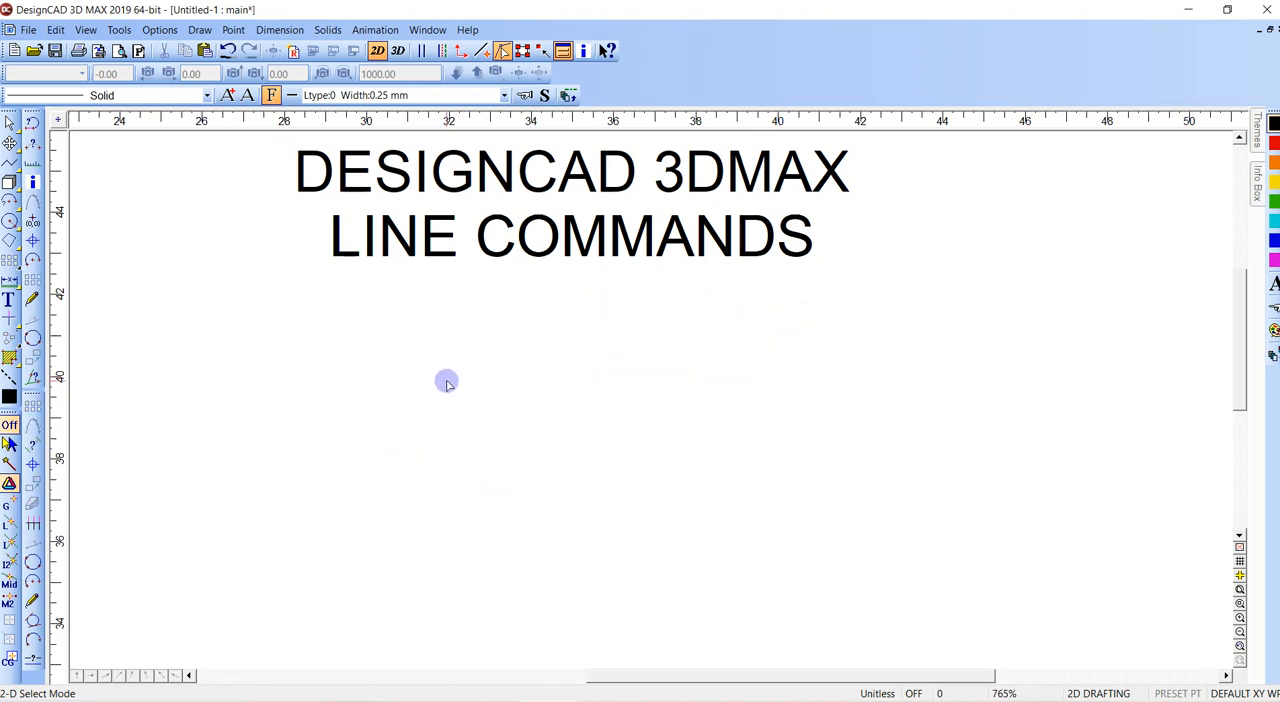
pyautogui.press('l')
pyautogui.click(342, 545)
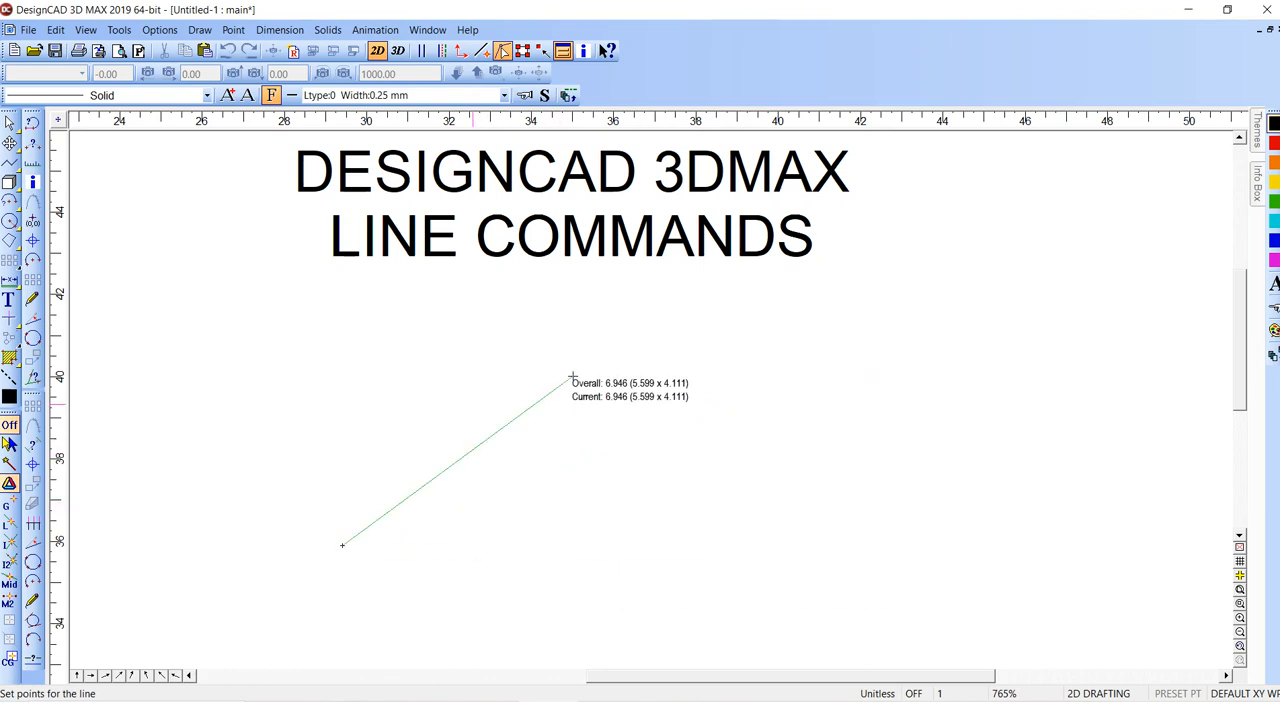
pyautogui.press('Escape')
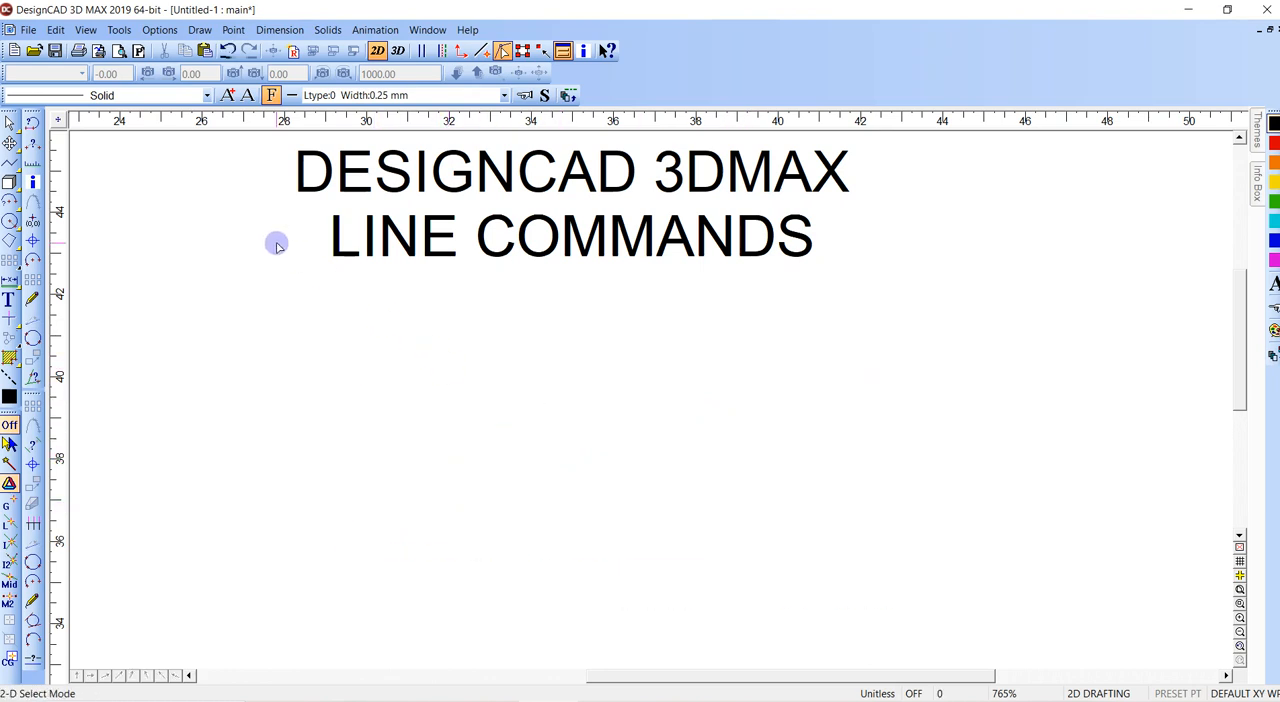
# - Review the grid options, including the minor grid size, Display Grid and Snap Grid settings
pyautogui.press('o')
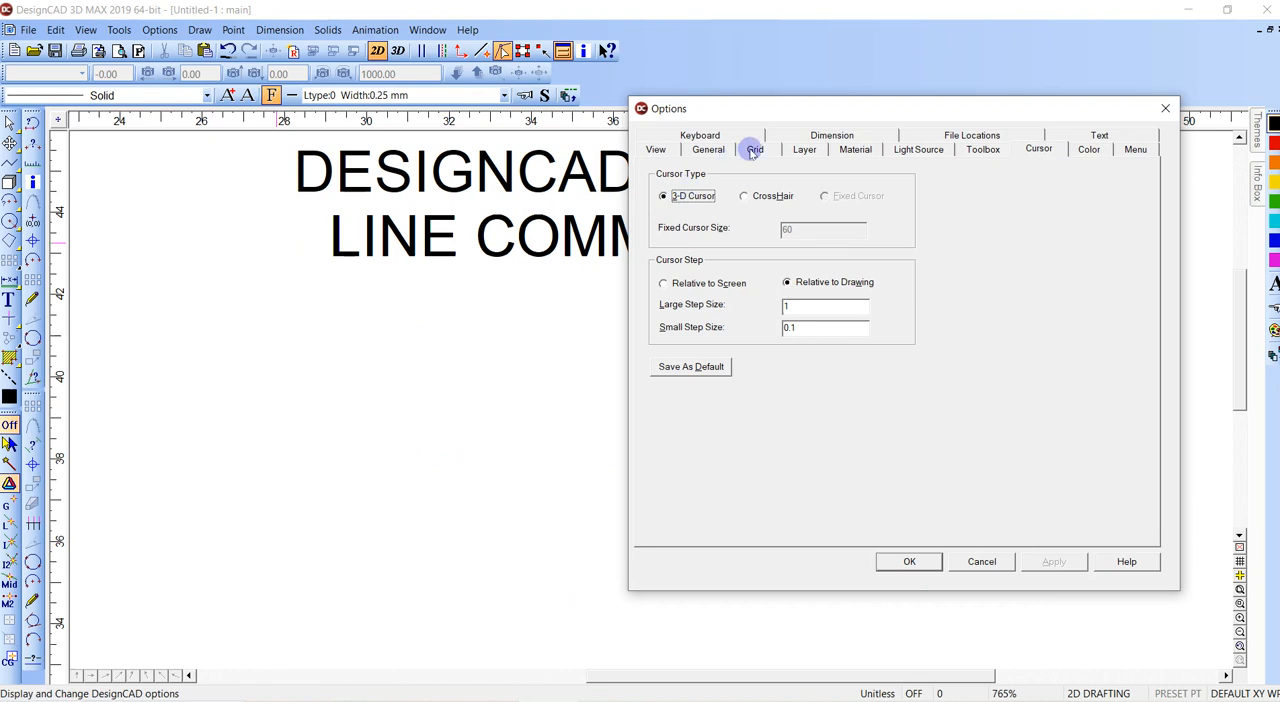
pyautogui.click(751, 149)
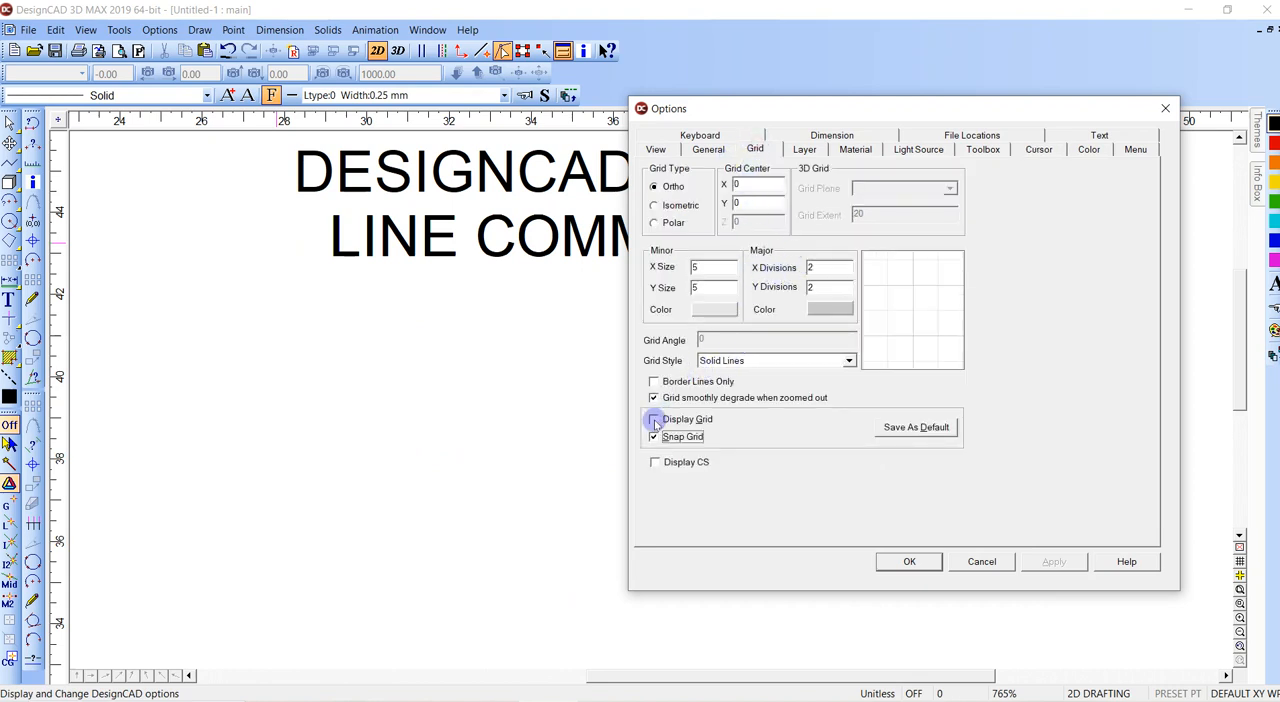
pyautogui.press('Return')
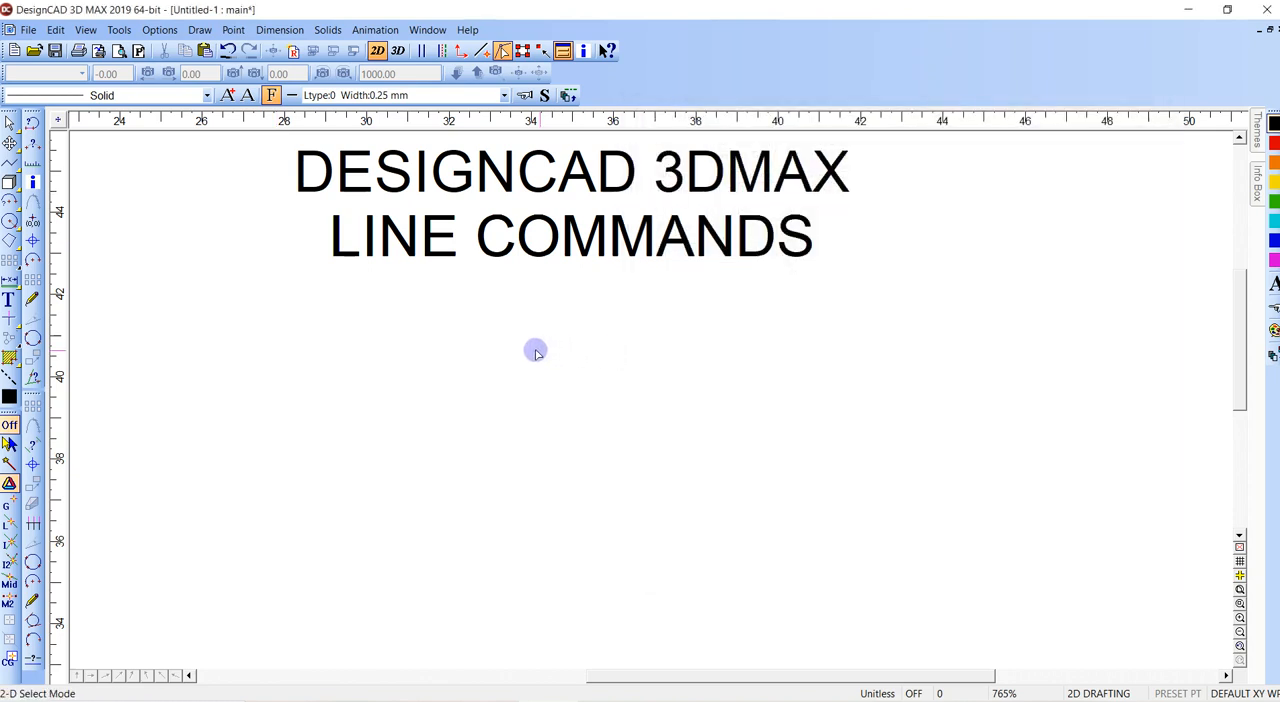
pyautogui.click(366, 376)
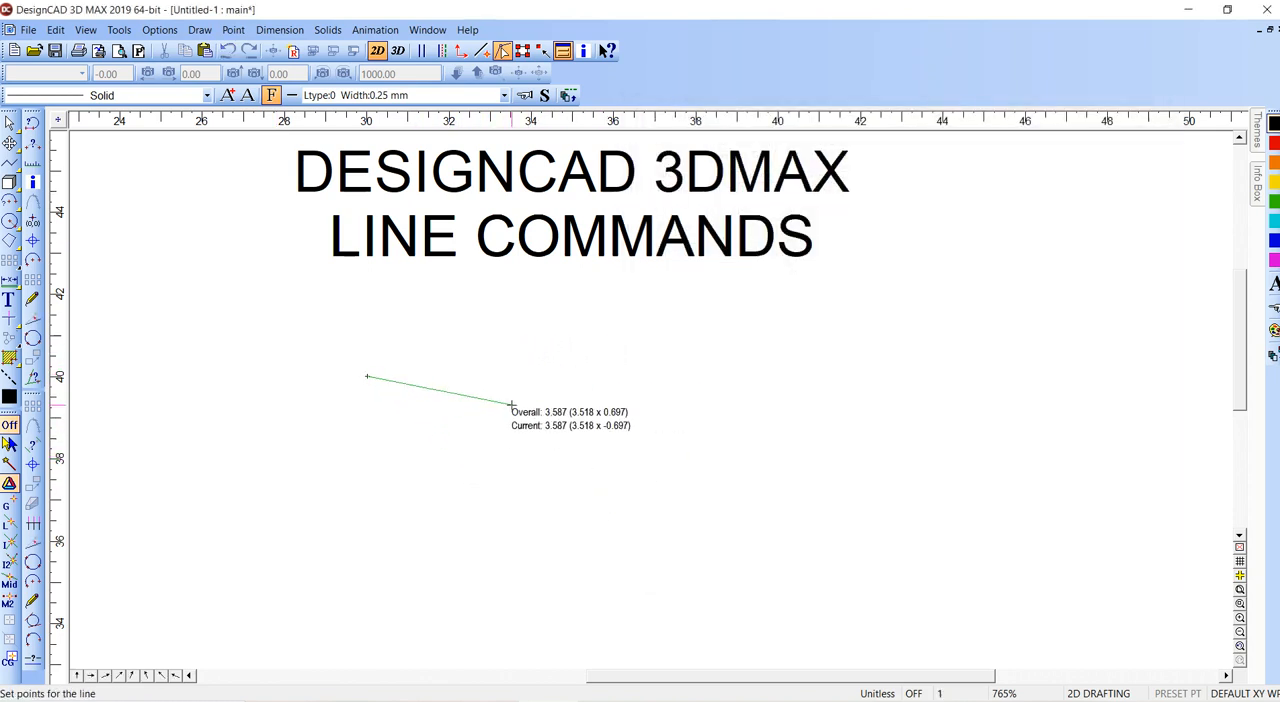
pyautogui.scroll(2, 510, 403)
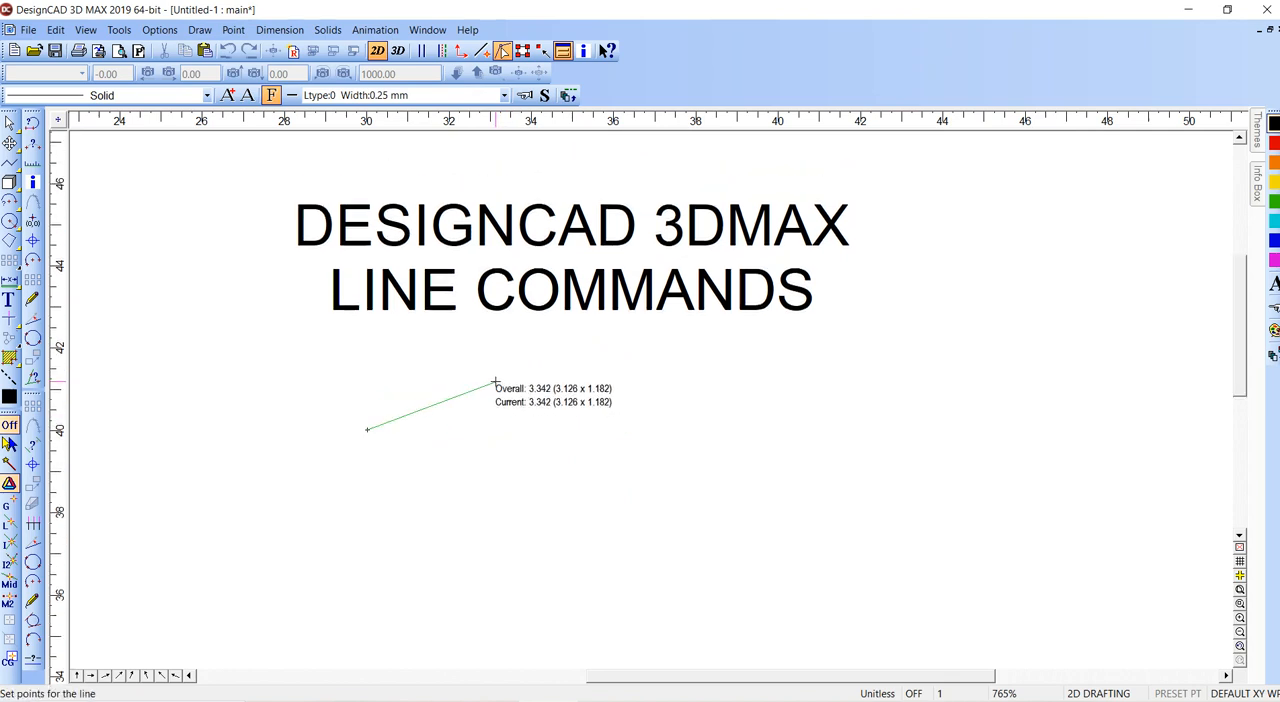
pyautogui.rightClick(497, 384)
# - Draw a diagonal line below the title, placing its end with Point Relative at DX 5 and DY 5 from the last point
pyautogui.press('v')
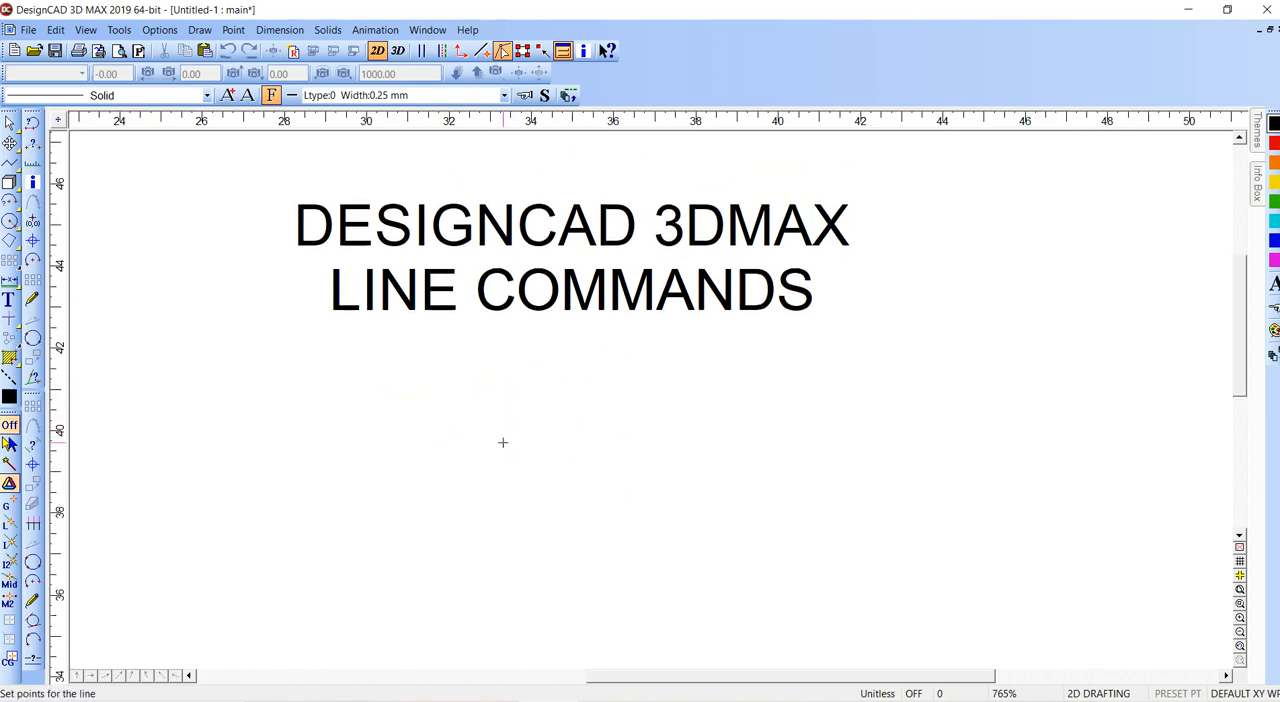
pyautogui.click(424, 552)
pyautogui.press("'")
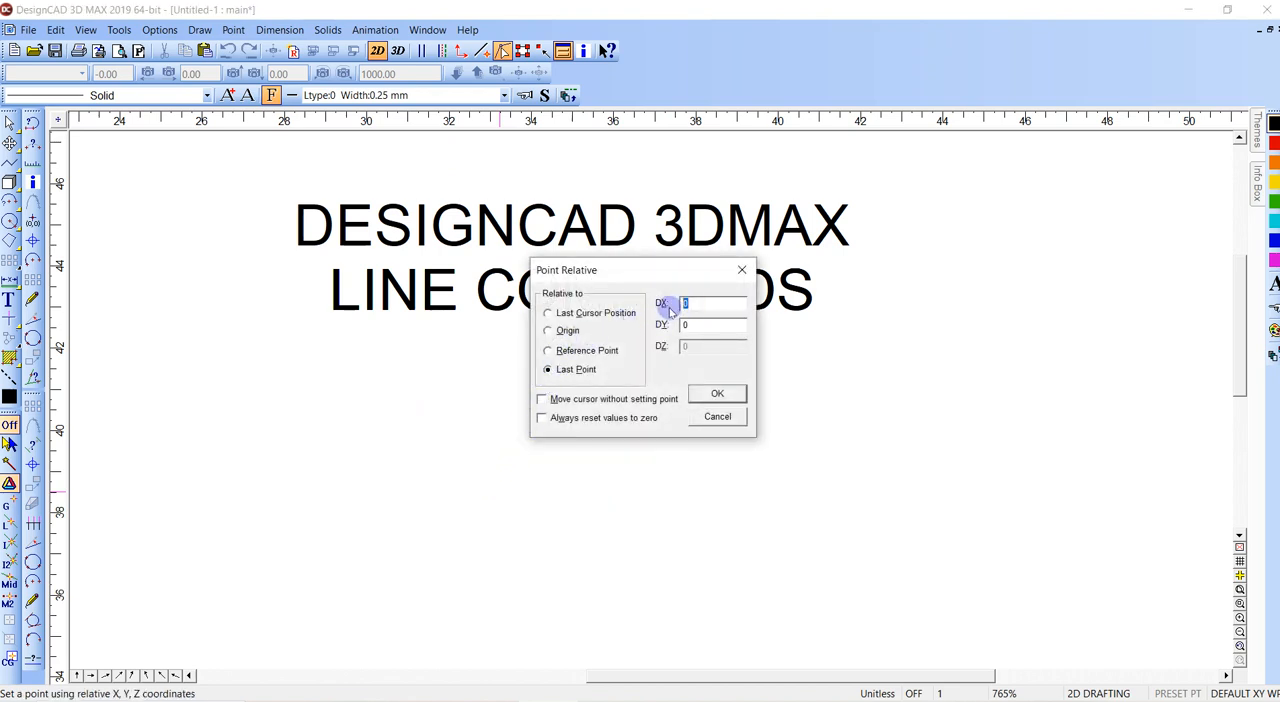
pyautogui.write('5')
pyautogui.press('Return')
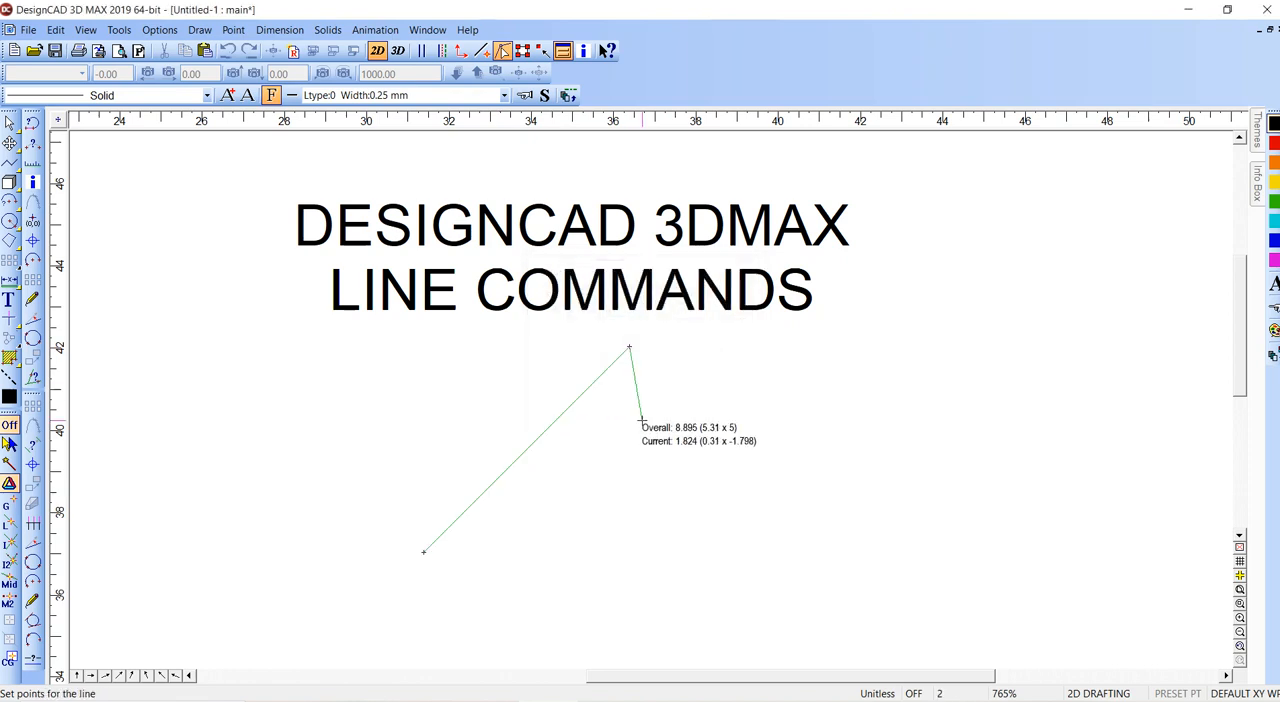
pyautogui.press('Escape')
# - Add an X-Axis dimension between the diagonal line's endpoints, with the dimension line and text below it
pyautogui.press('=')
pyautogui.rightClick(424, 551)
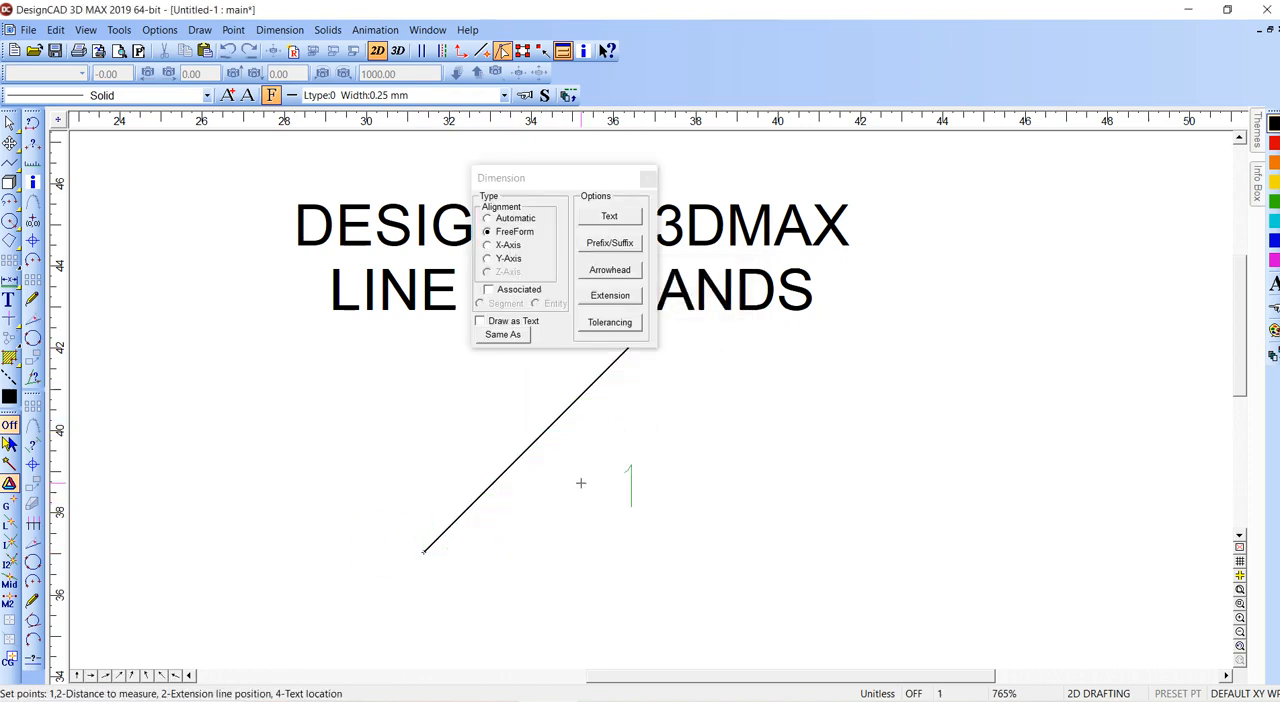
pyautogui.rightClick(628, 351)
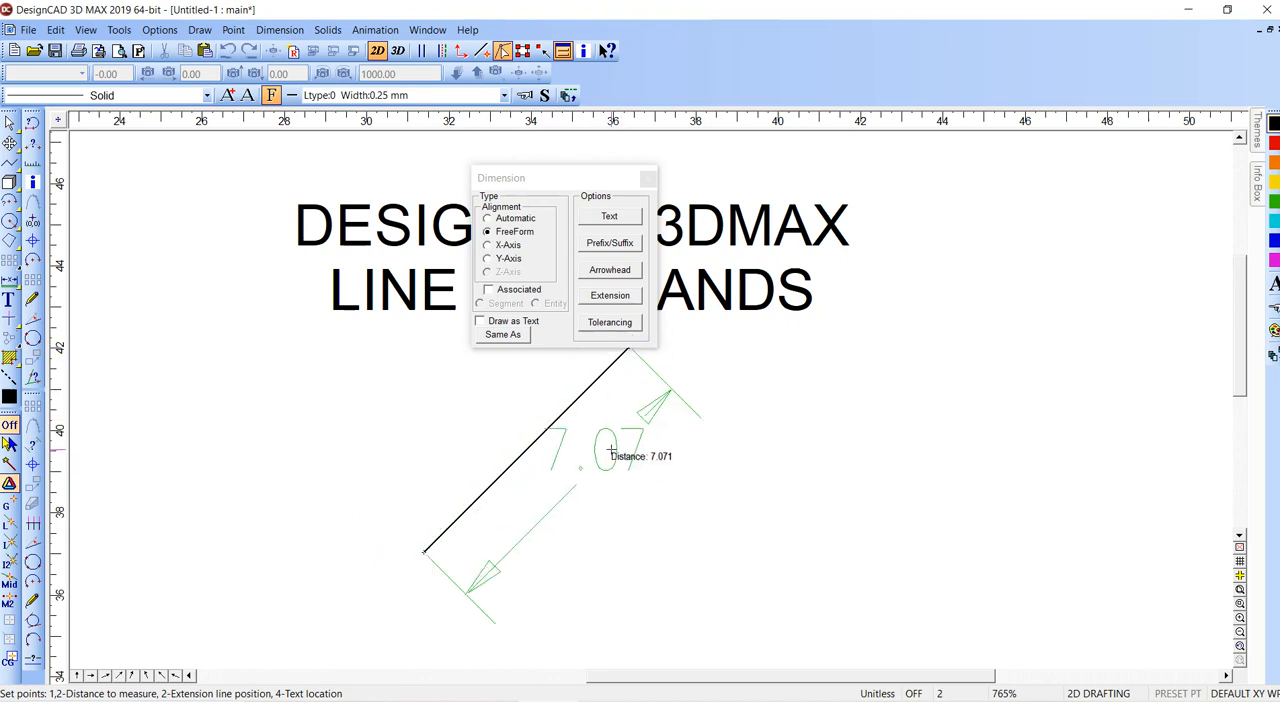
pyautogui.click(488, 245)
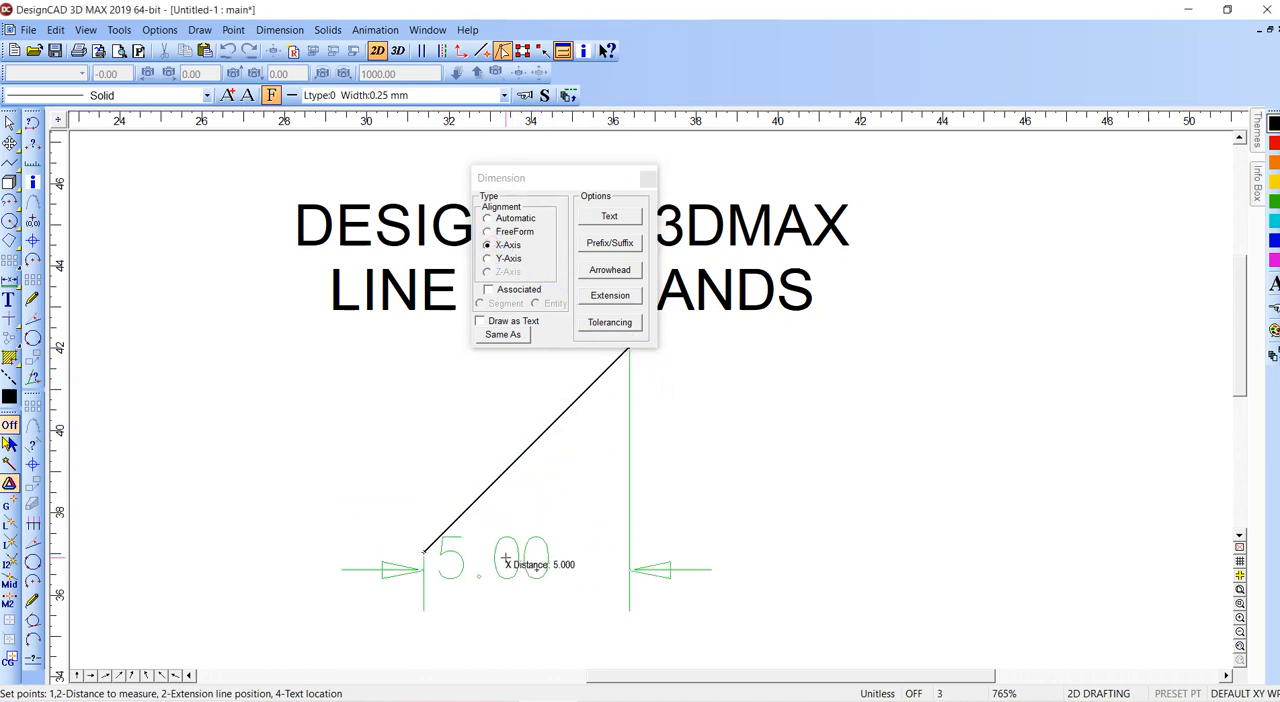
pyautogui.click(536, 570)
pyautogui.click(510, 595)
# - Add a Y-Axis dimension between the diagonal line's endpoints, placed to the right of the line
pyautogui.rightClick(424, 551)
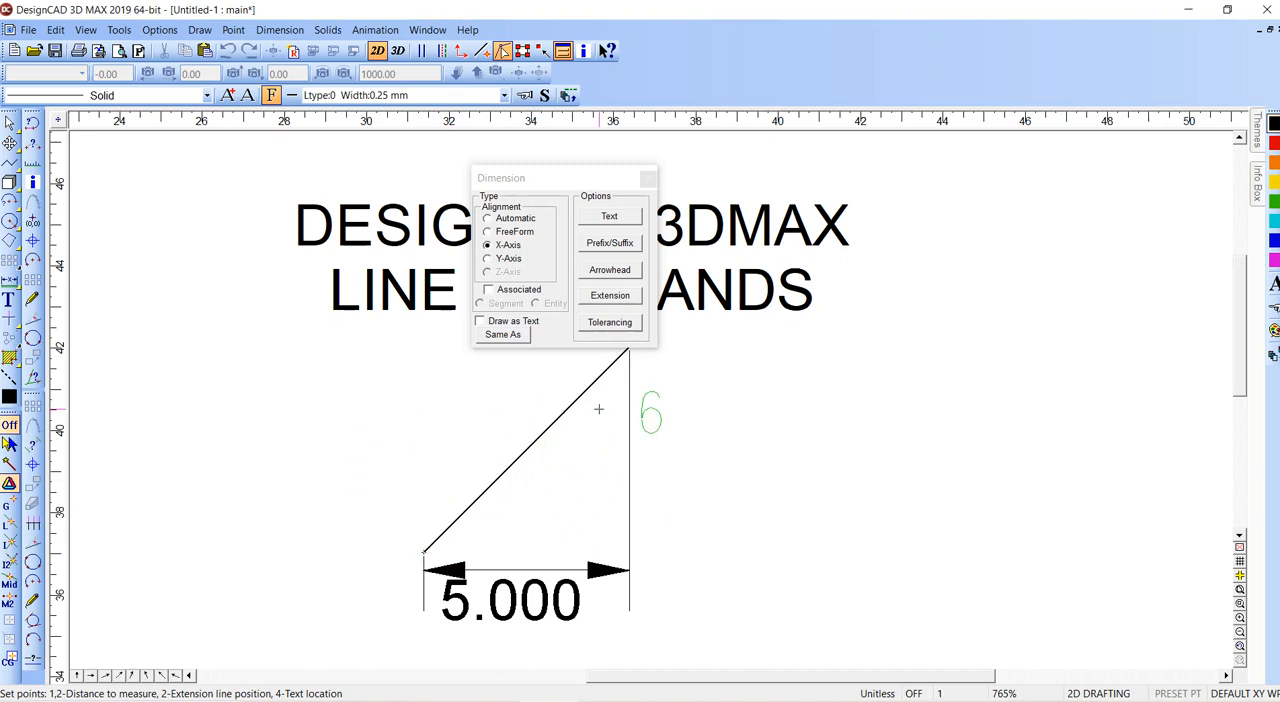
pyautogui.rightClick(628, 351)
pyautogui.click(488, 258)
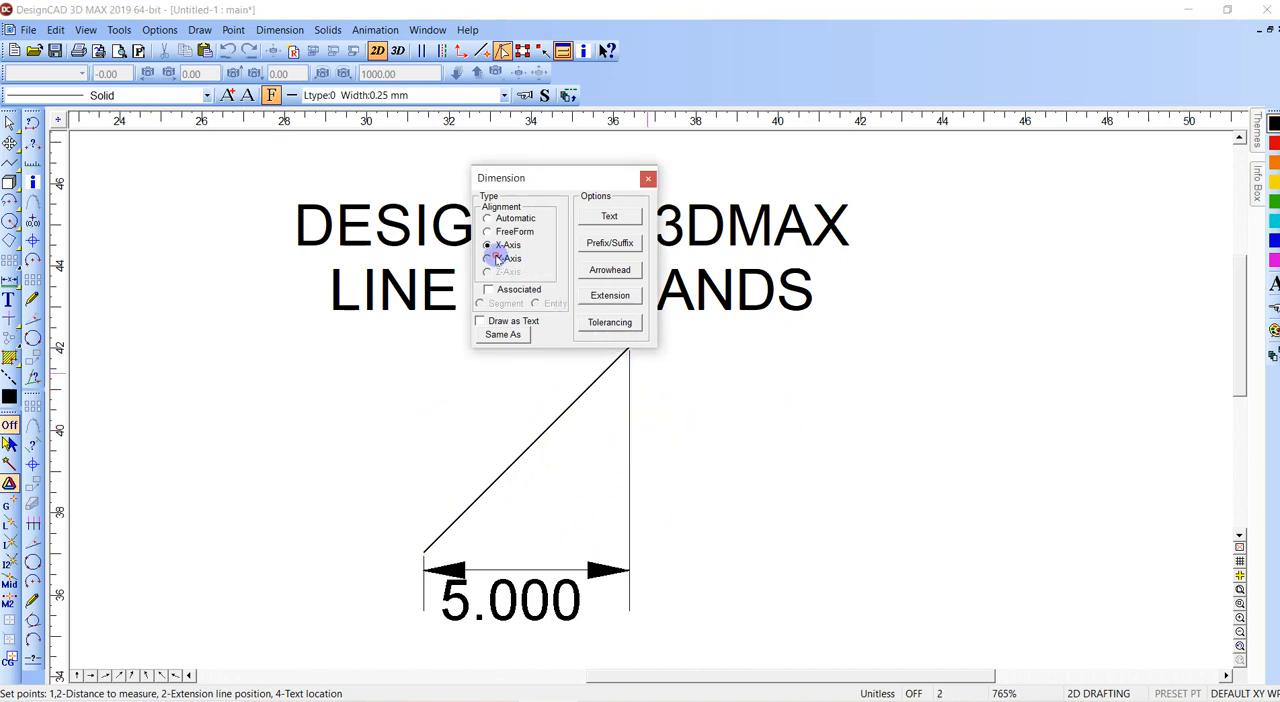
pyautogui.click(757, 431)
pyautogui.click(757, 431)
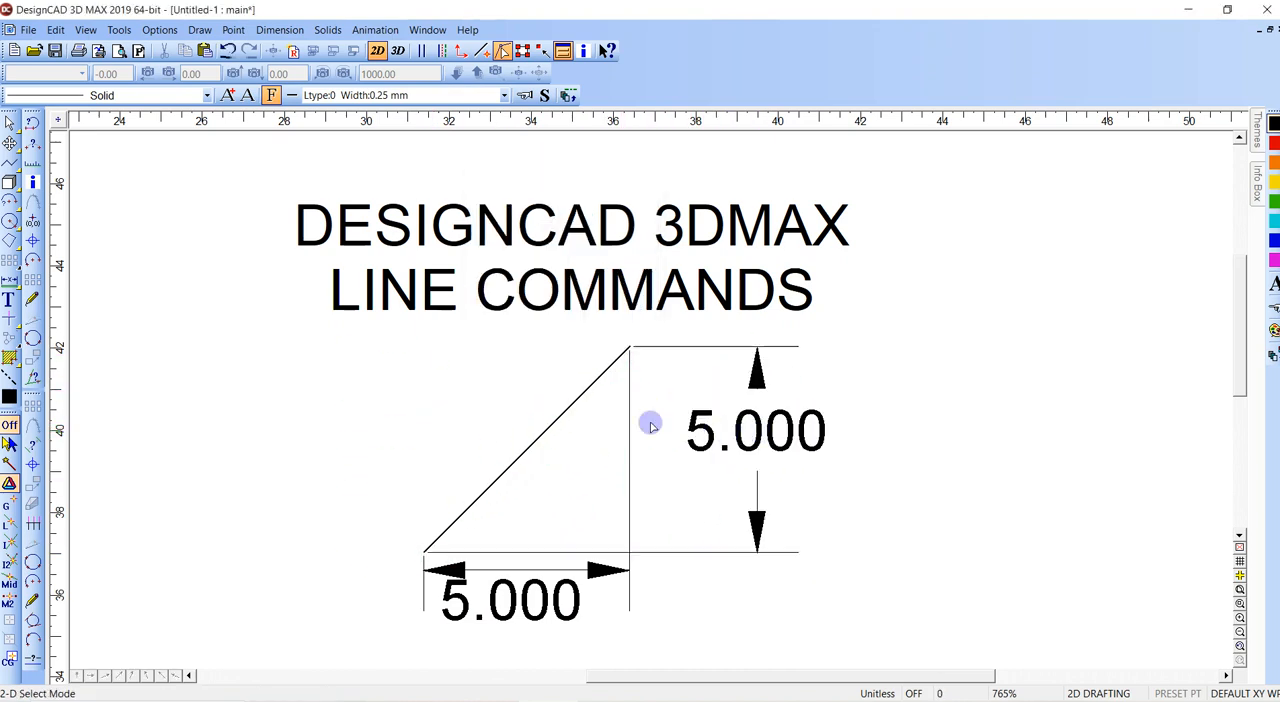
# - Delete the Y-Axis and X-Axis dimensions and the diagonal line
pyautogui.click(765, 412)
pyautogui.press('Delete')
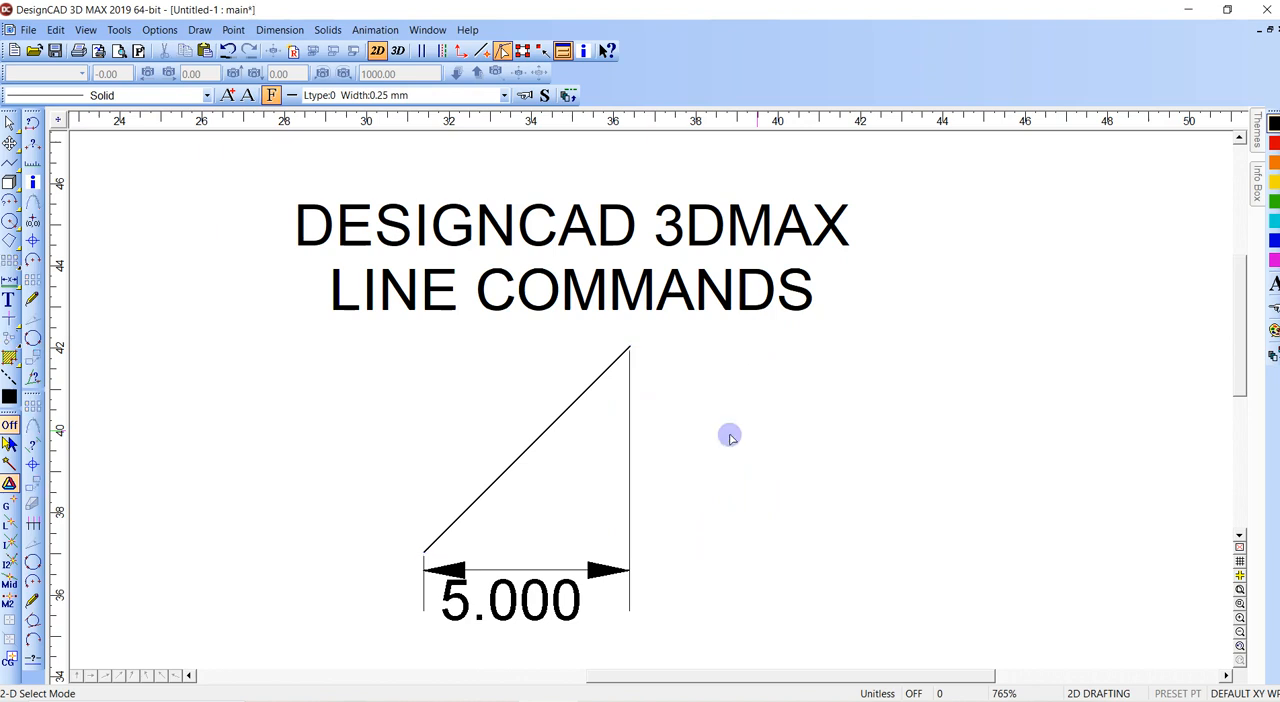
pyautogui.click(505, 600)
pyautogui.press('Delete')
pyautogui.click(631, 346)
pyautogui.press('Delete')
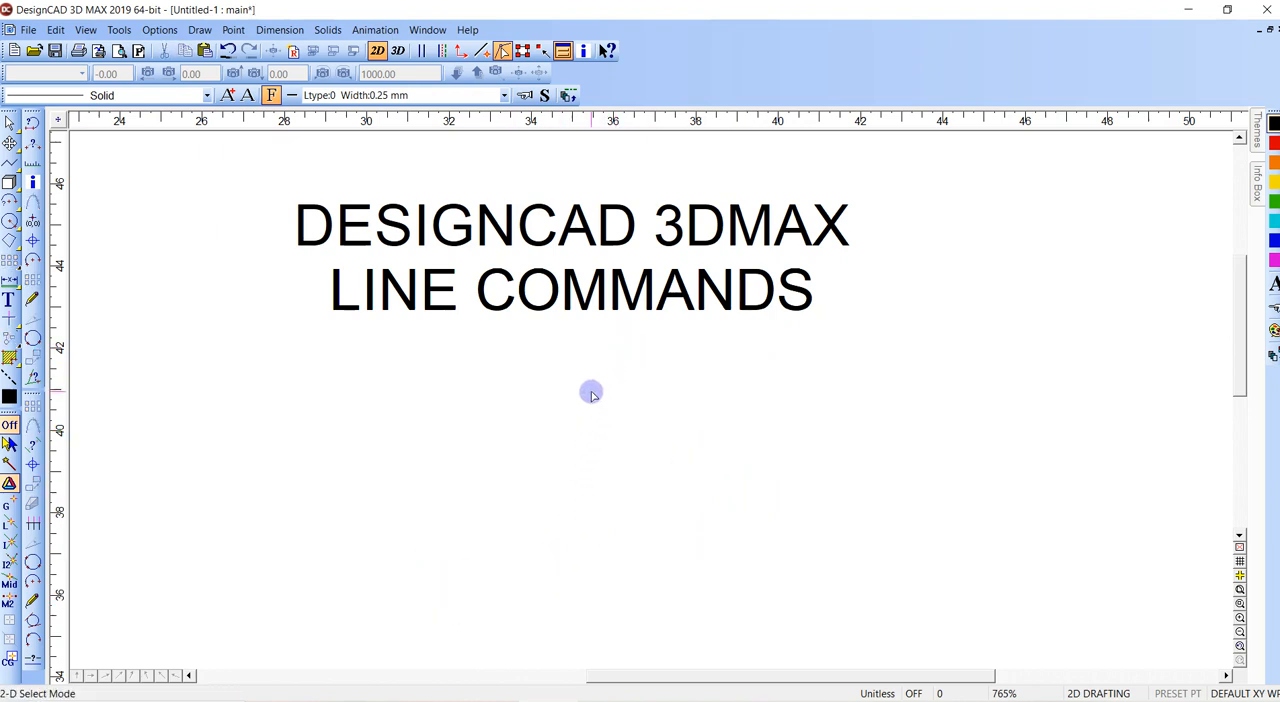
# - Draw a diagonal line below the title, placing its end with Point Relative at DX 5 and DY 5 from the last cursor position
pyautogui.scroll(1, 577, 378)
pyautogui.scroll(1, 575, 378)
pyautogui.scroll(-4, 522, 325)
pyautogui.keyDown('ctrl'); pyautogui.scroll(-2, 520, 317); pyautogui.keyUp('ctrl')
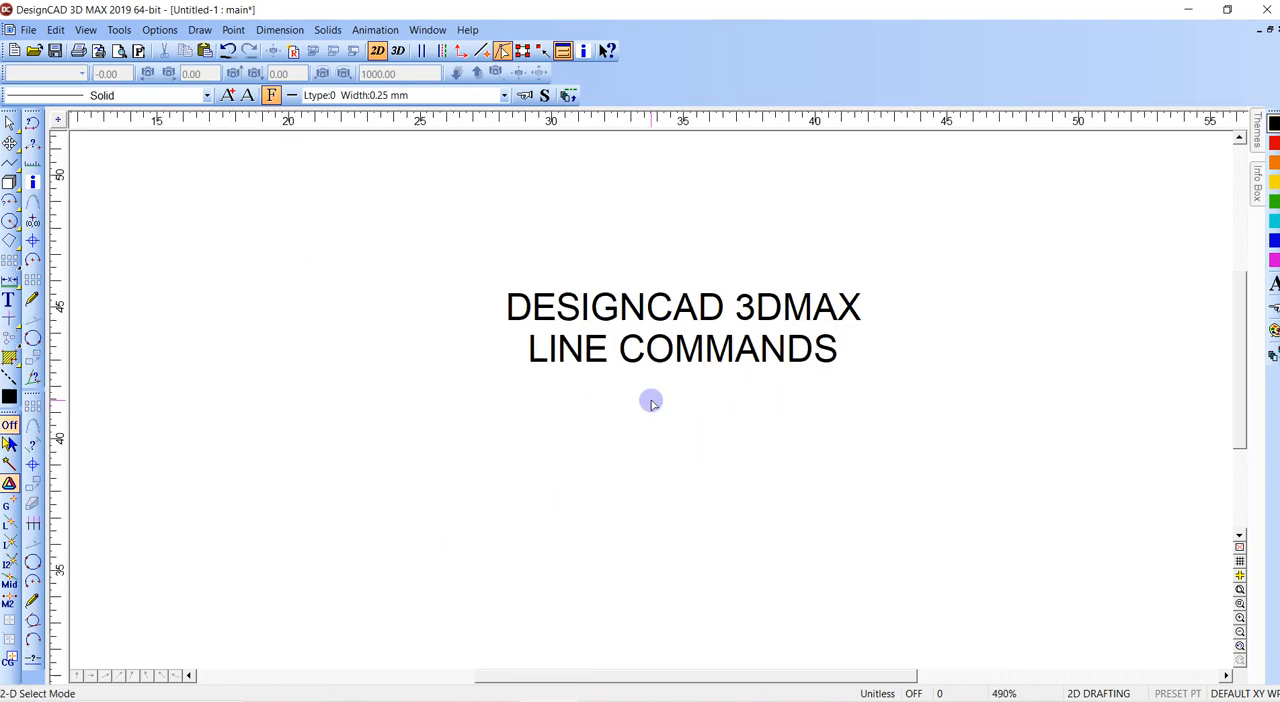
pyautogui.scroll(-1, 651, 400)
pyautogui.moveTo(651, 400); pyautogui.dragTo(477, 331, button='middle')
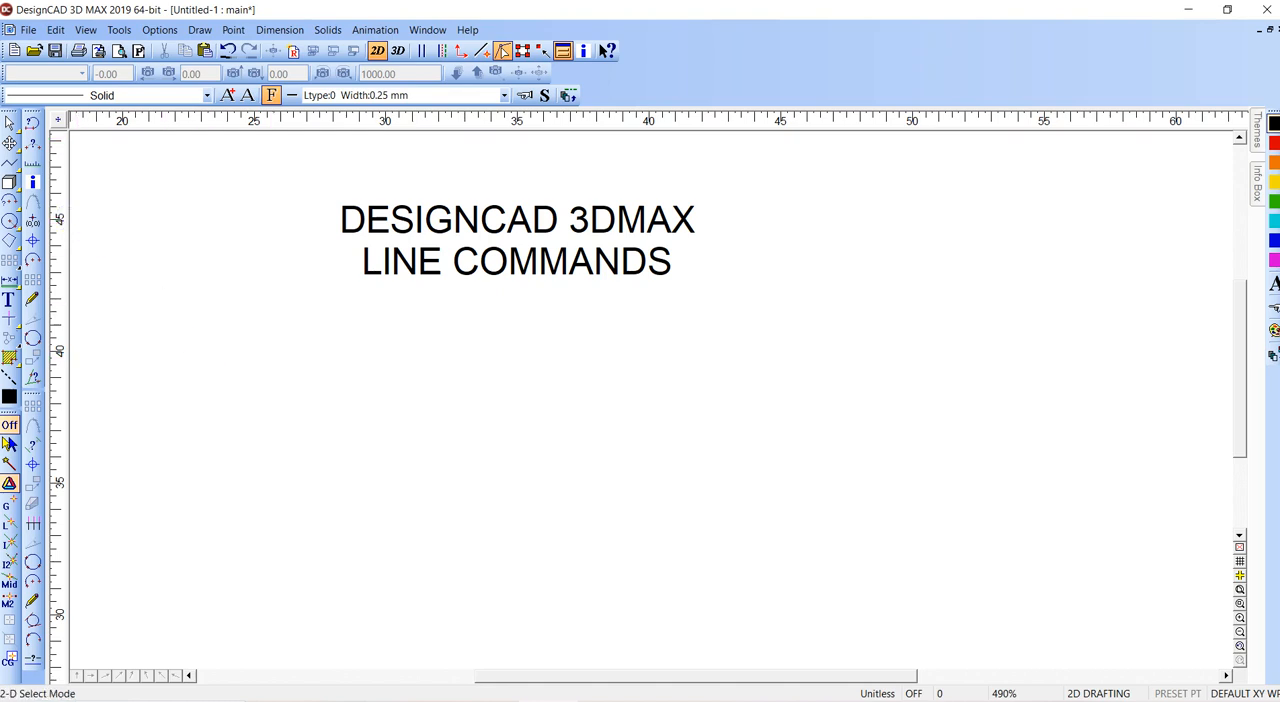
pyautogui.press('v')
pyautogui.click(408, 532)
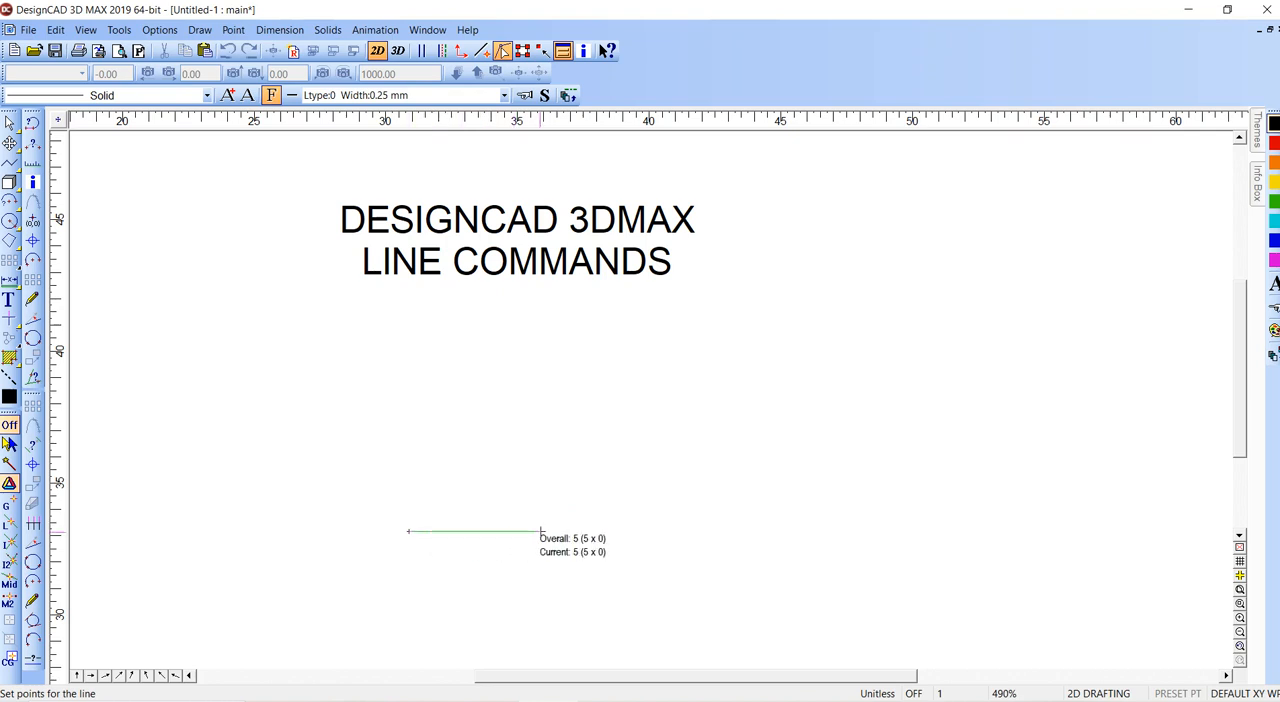
pyautogui.press("'")
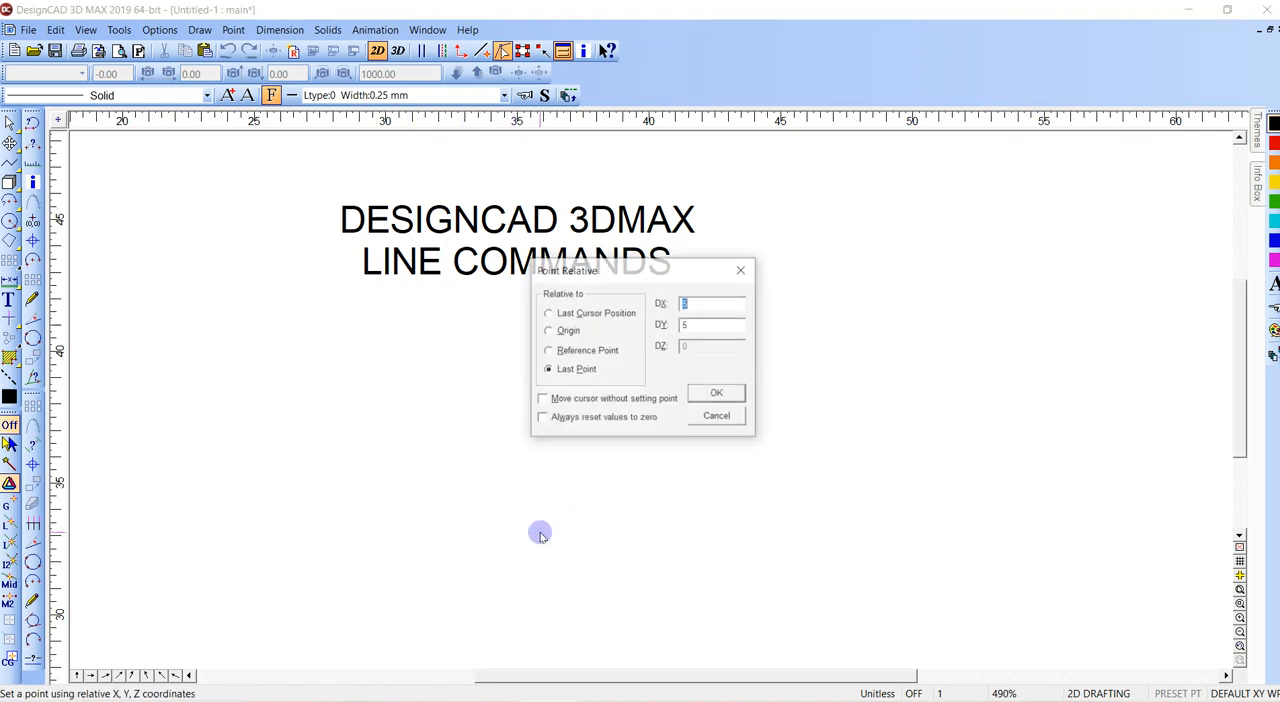
pyautogui.click(548, 314)
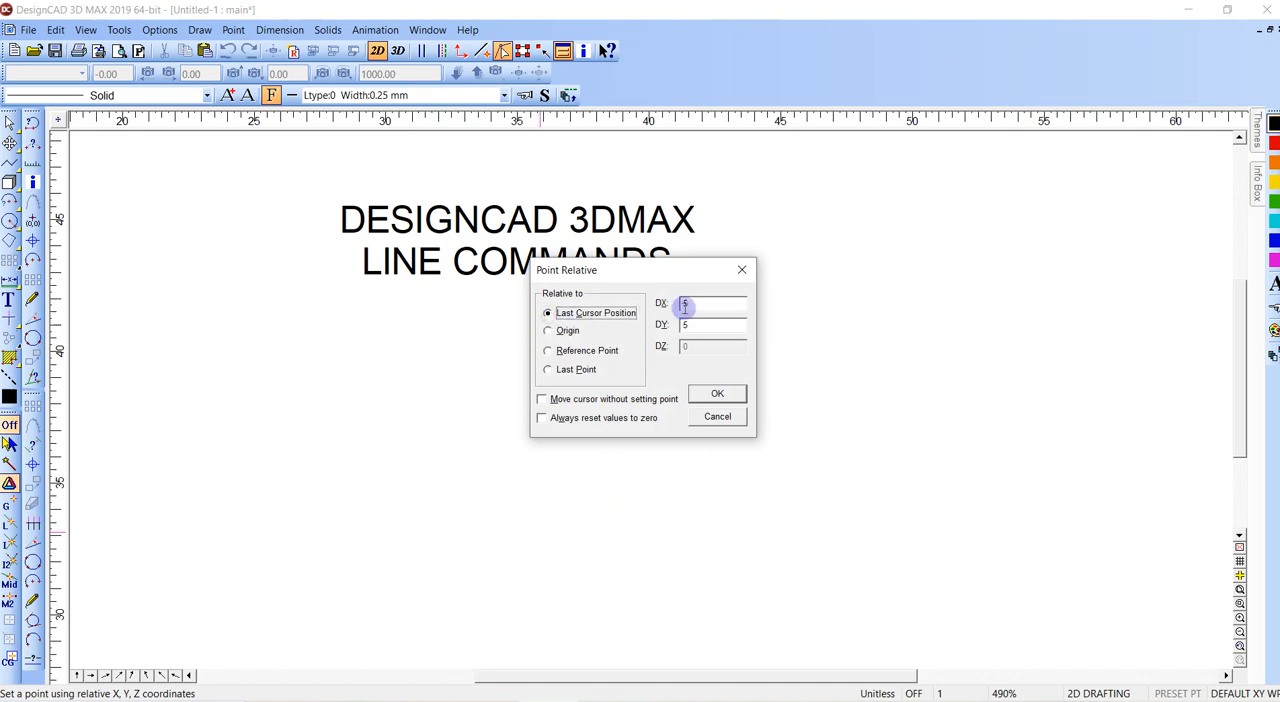
pyautogui.click(715, 393)
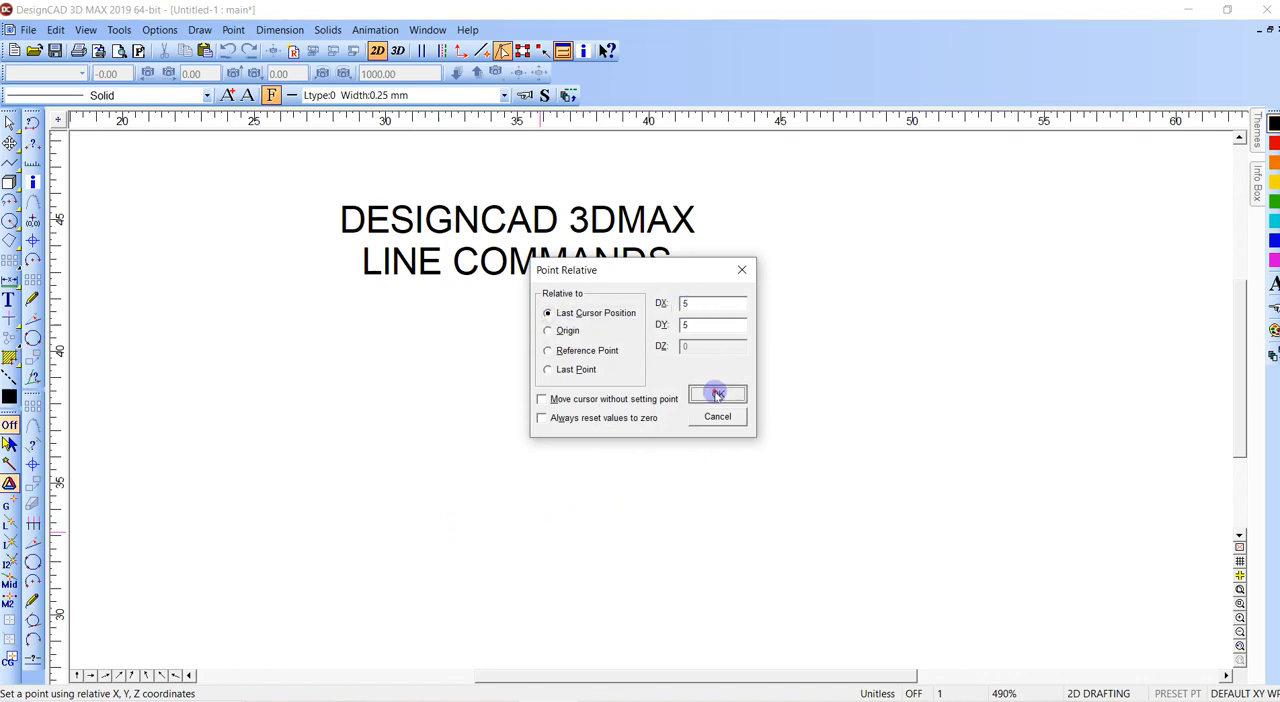
pyautogui.press('Return')
pyautogui.click(409, 530)
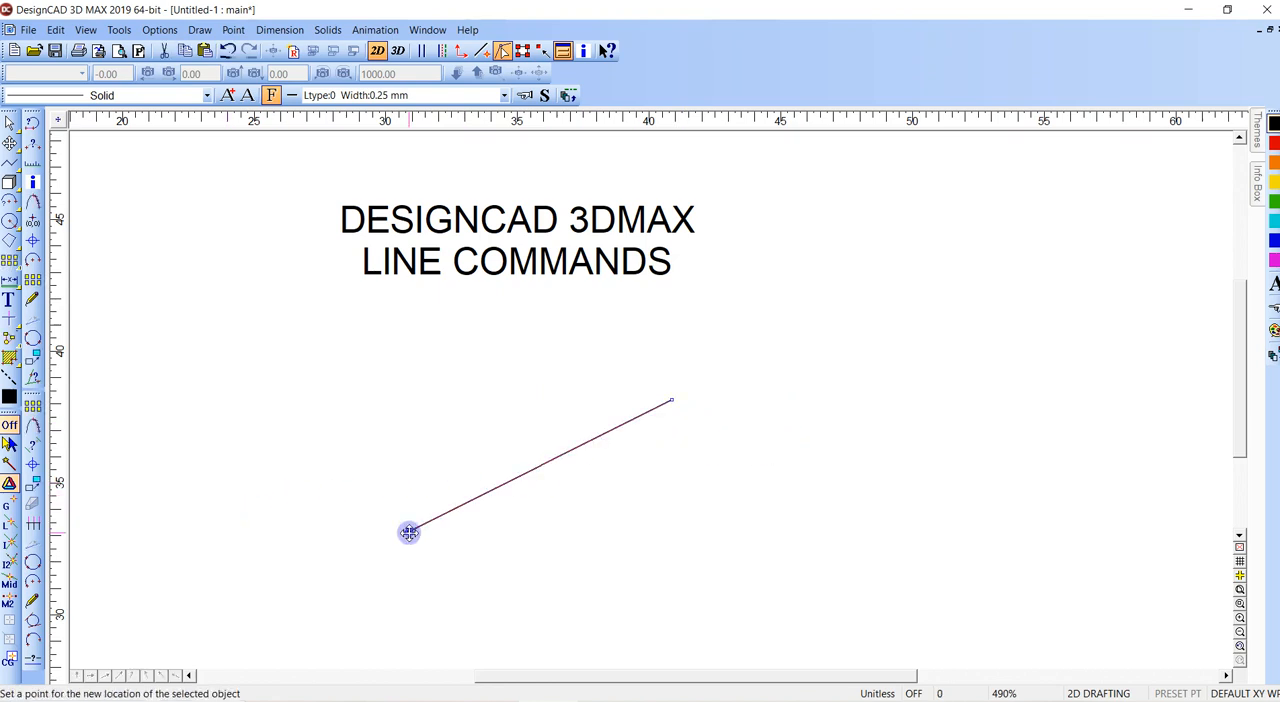
# - Repeat the line from the diagonal's lower endpoint, placing its end with Point Relative at DX 5 and DY 5 from the last cursor position
pyautogui.press('v')
pyautogui.click(409, 532)
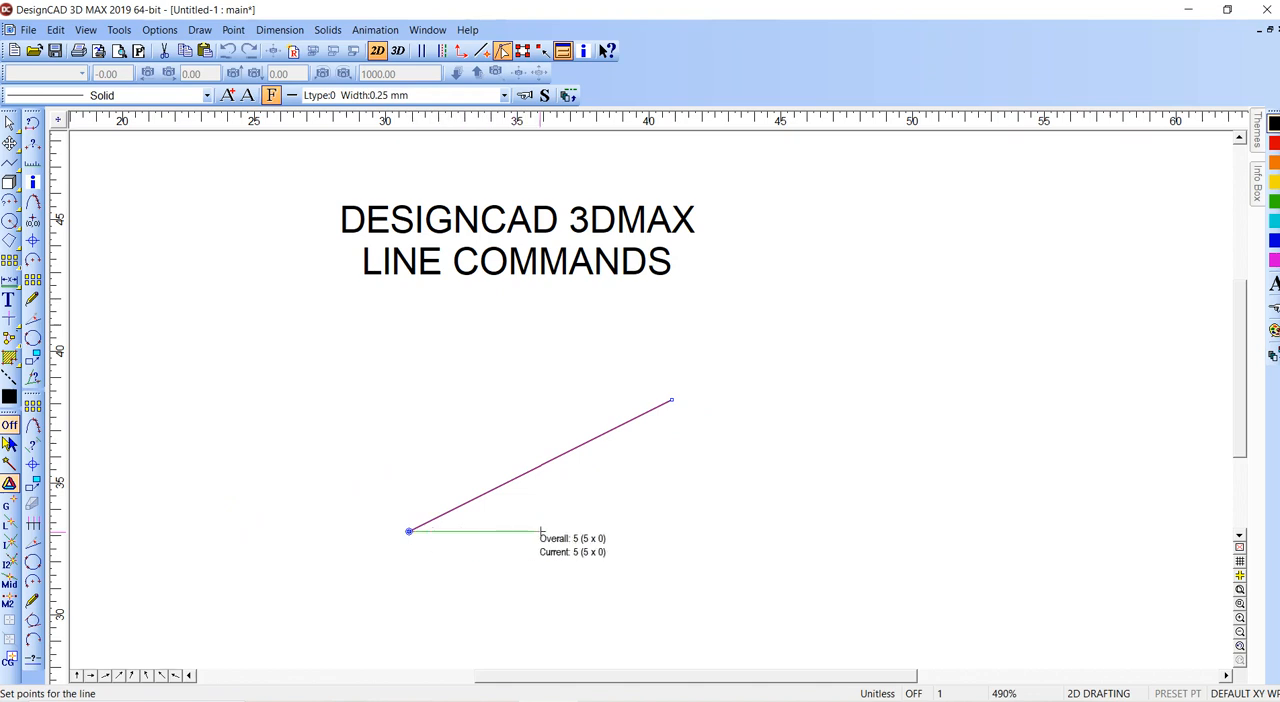
pyautogui.press("'")
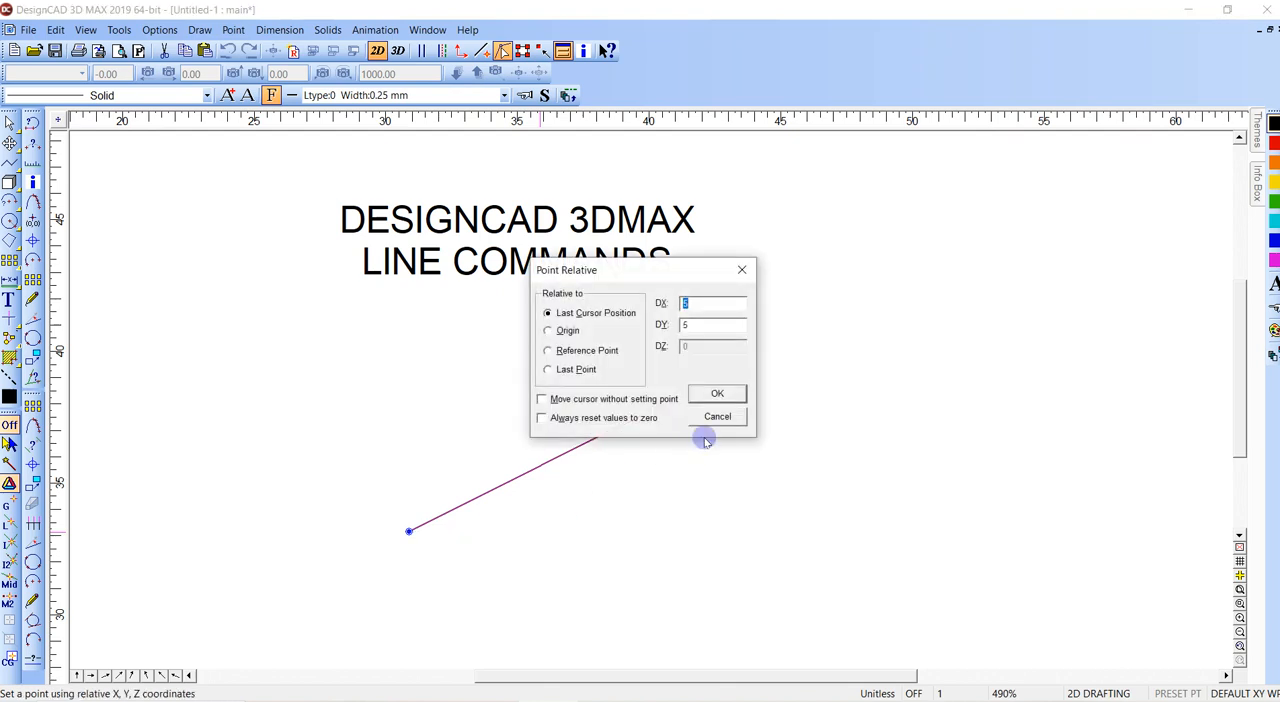
pyautogui.click(708, 393)
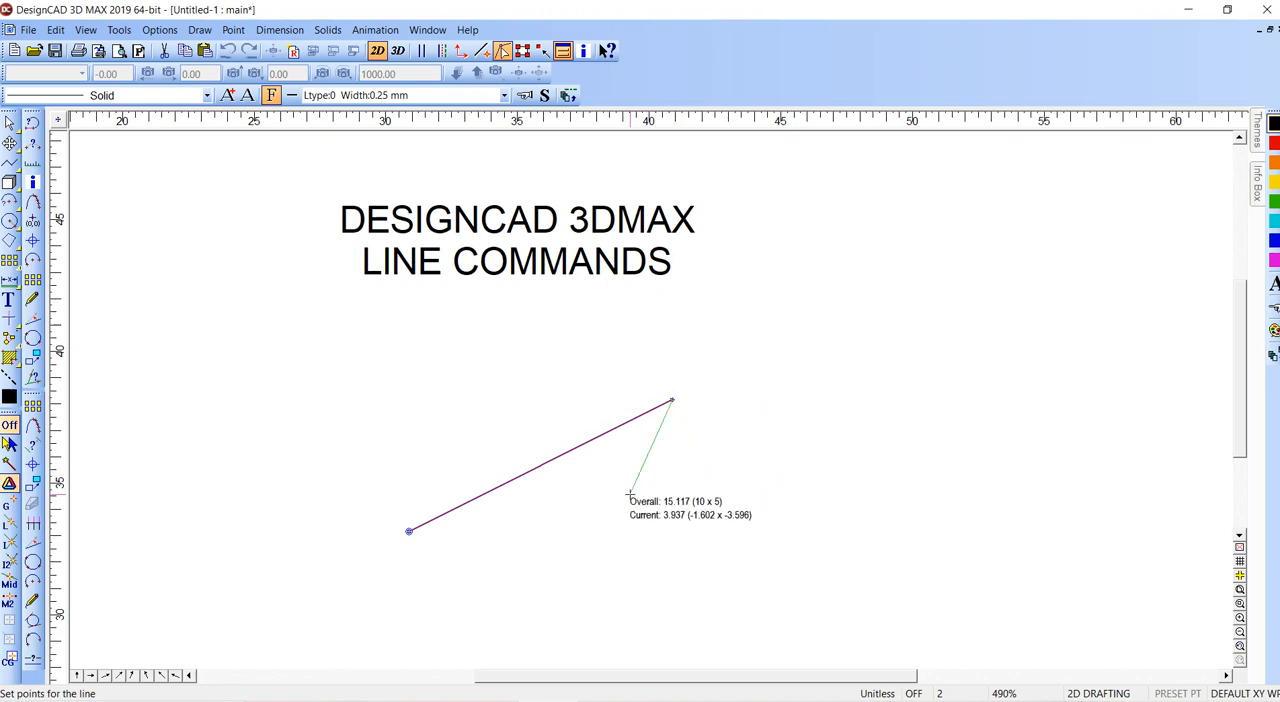
pyautogui.press('Return')
pyautogui.moveTo(624, 462); pyautogui.dragTo(545, 383, button='middle')
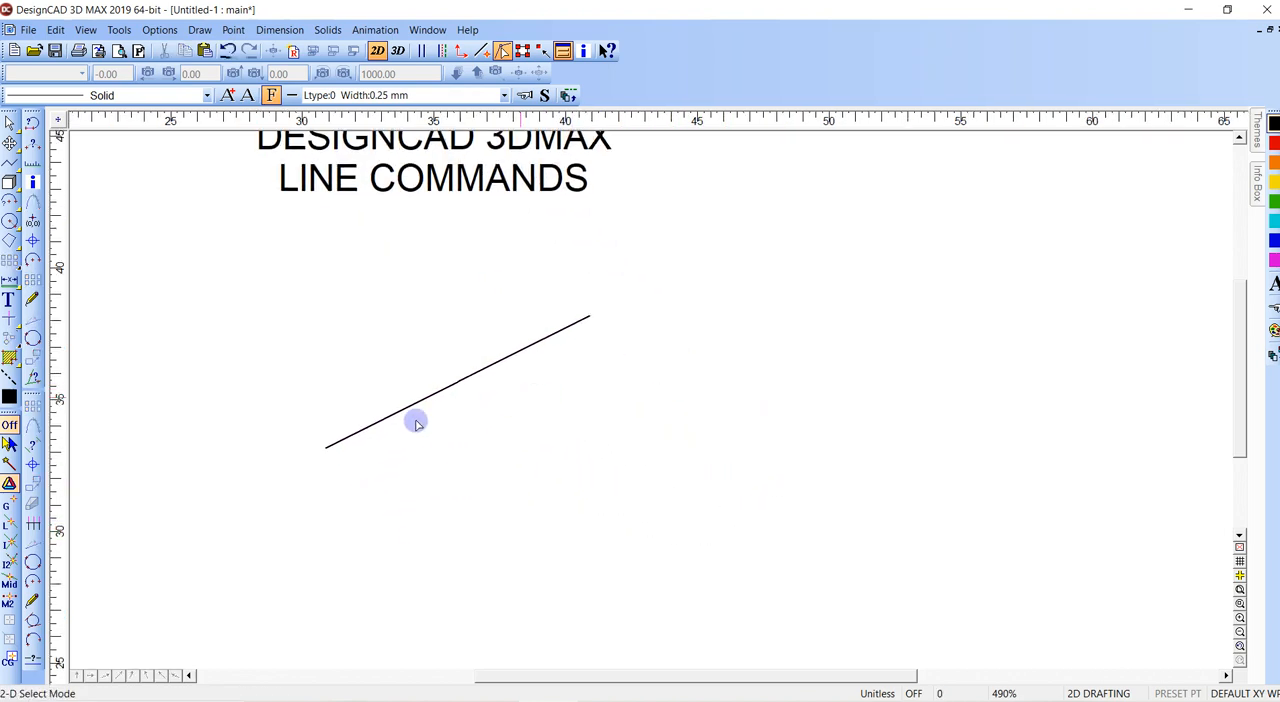
pyautogui.click(324, 448)
pyautogui.press('v')
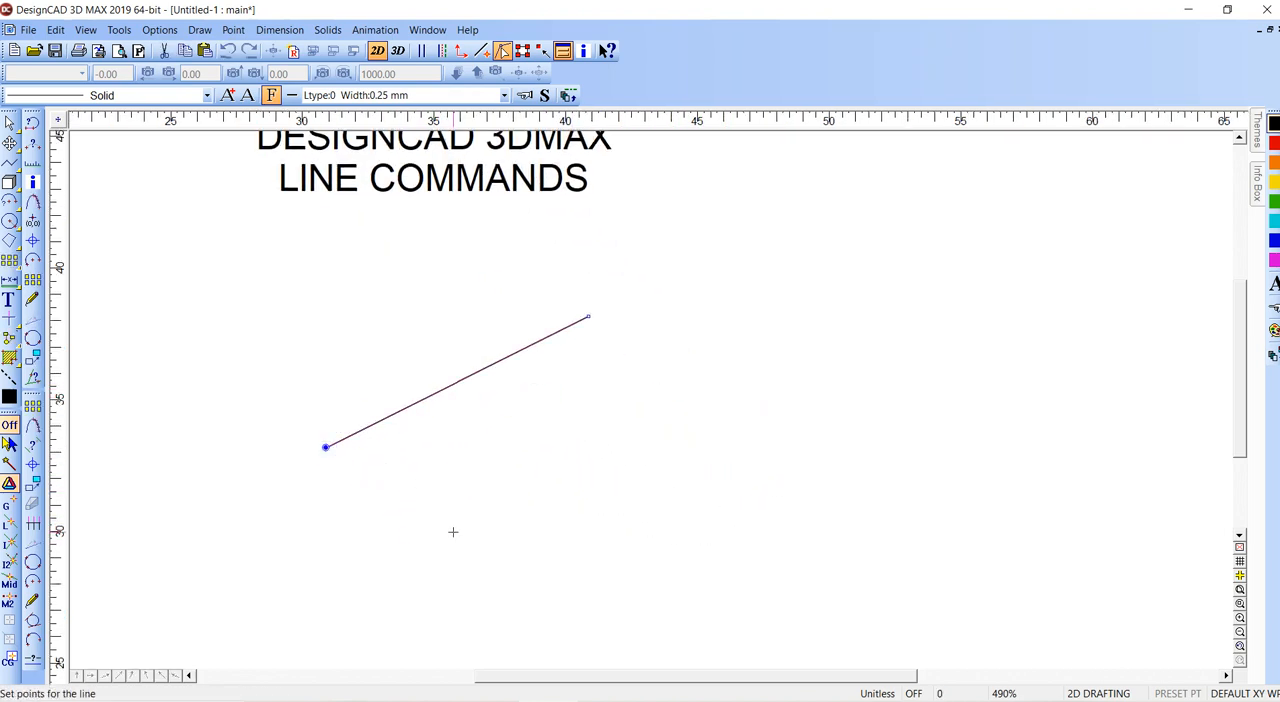
pyautogui.click(452, 551)
pyautogui.press('Escape')
pyautogui.click(325, 447)
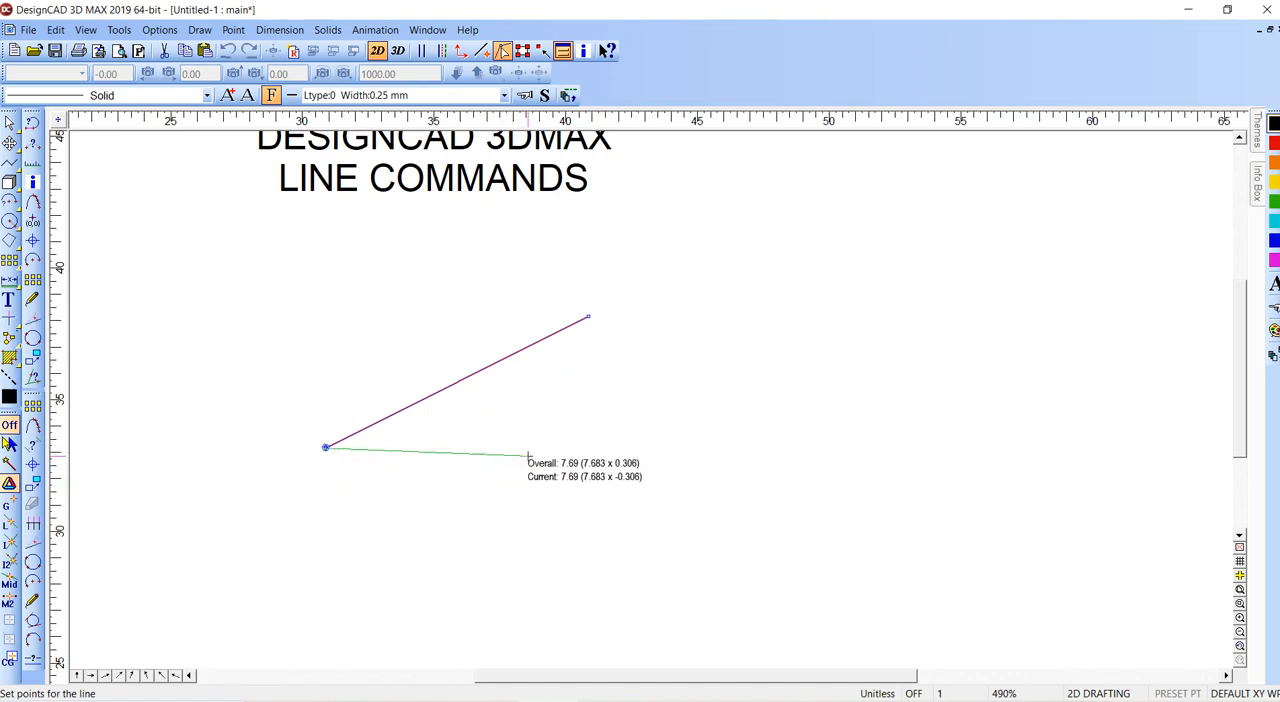
pyautogui.press('Escape')
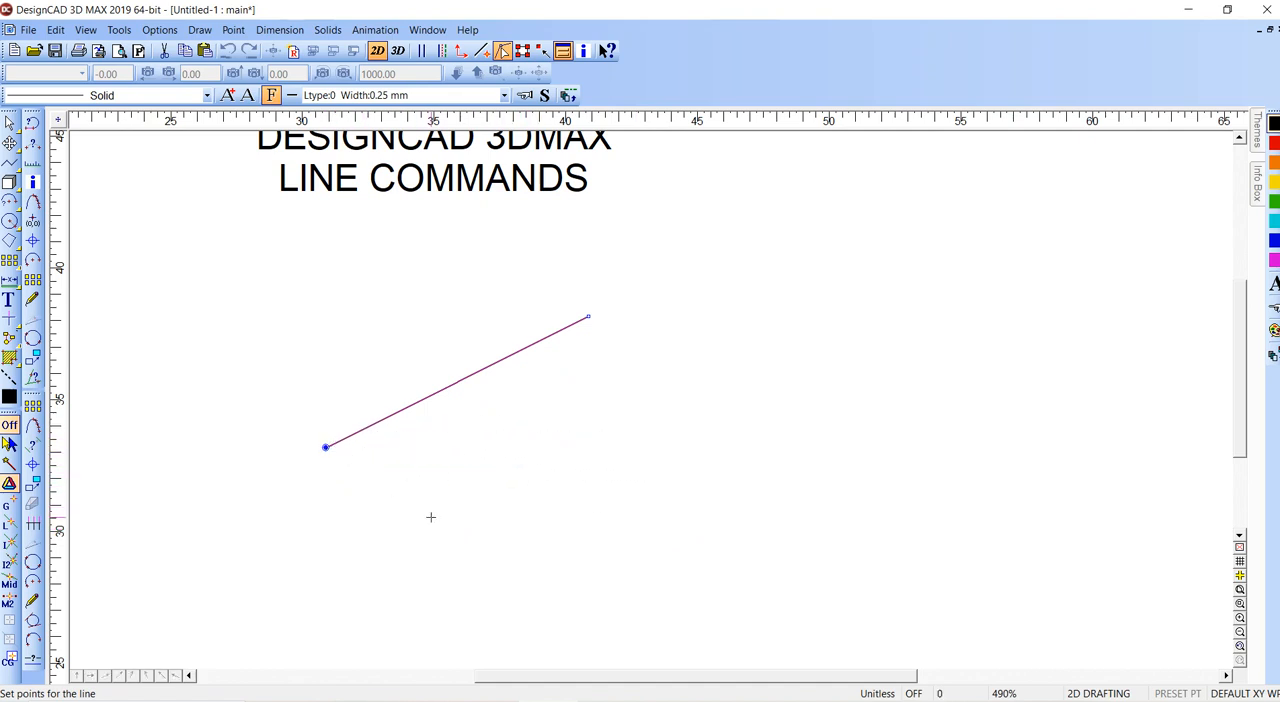
pyautogui.press('Escape')
# - Try setting a line's first point with Point Relative at DX 5 and DY 5 from the cursor position below the diagonal line, and cancel it
pyautogui.press("'")
pyautogui.press('Return')
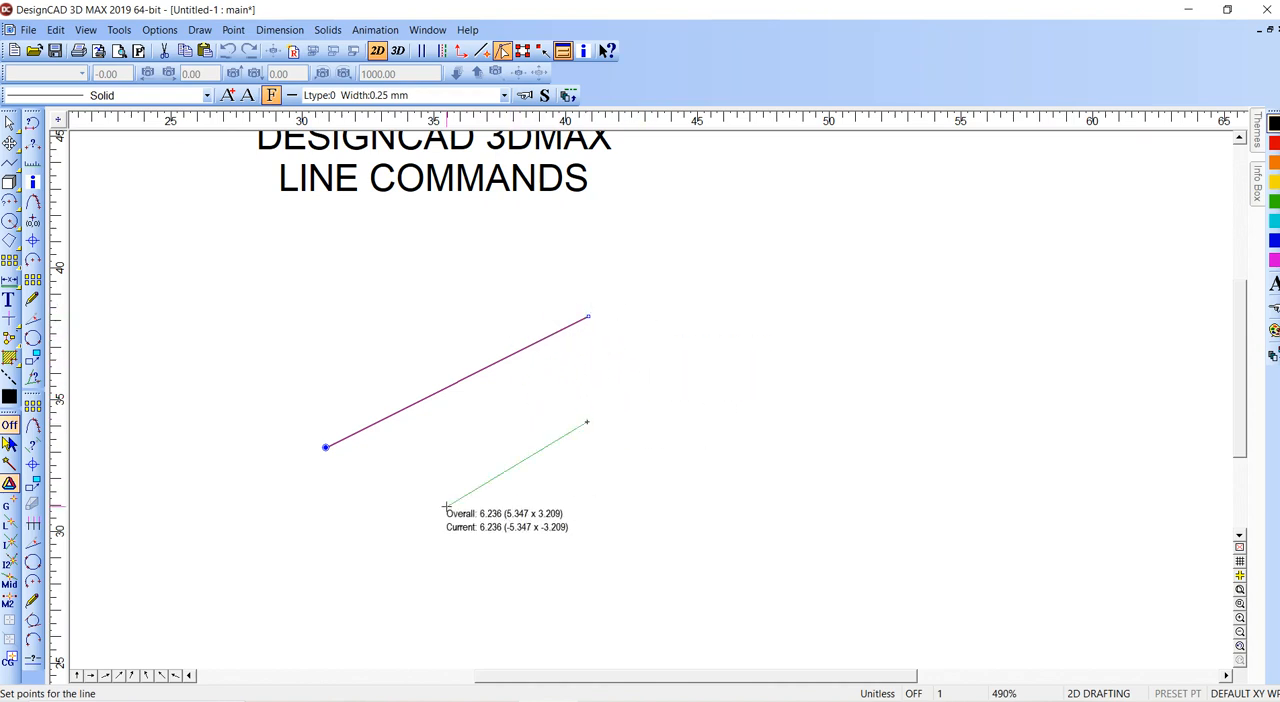
pyautogui.press('Escape')
pyautogui.press('Escape')
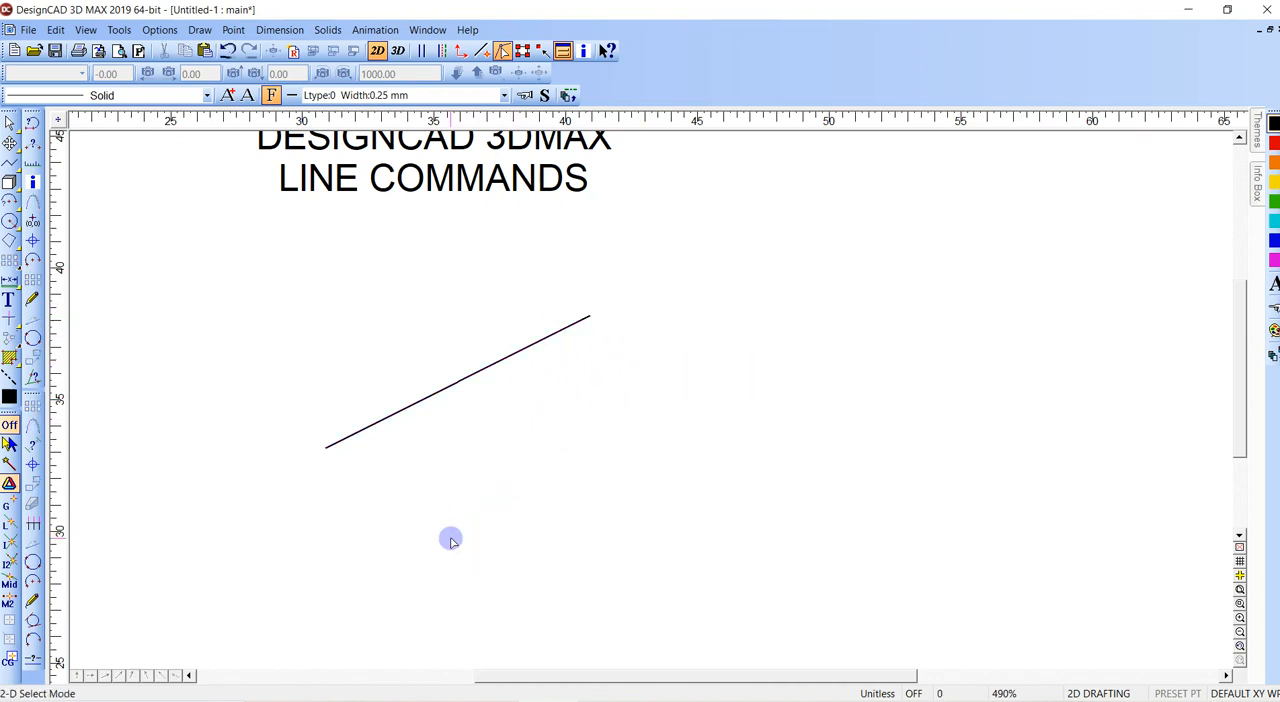
# - Try a line with its end at DX 5 and DY 5 from a reference point beside the diagonal line, and remove both points
pyautogui.press('v')
pyautogui.press('`')
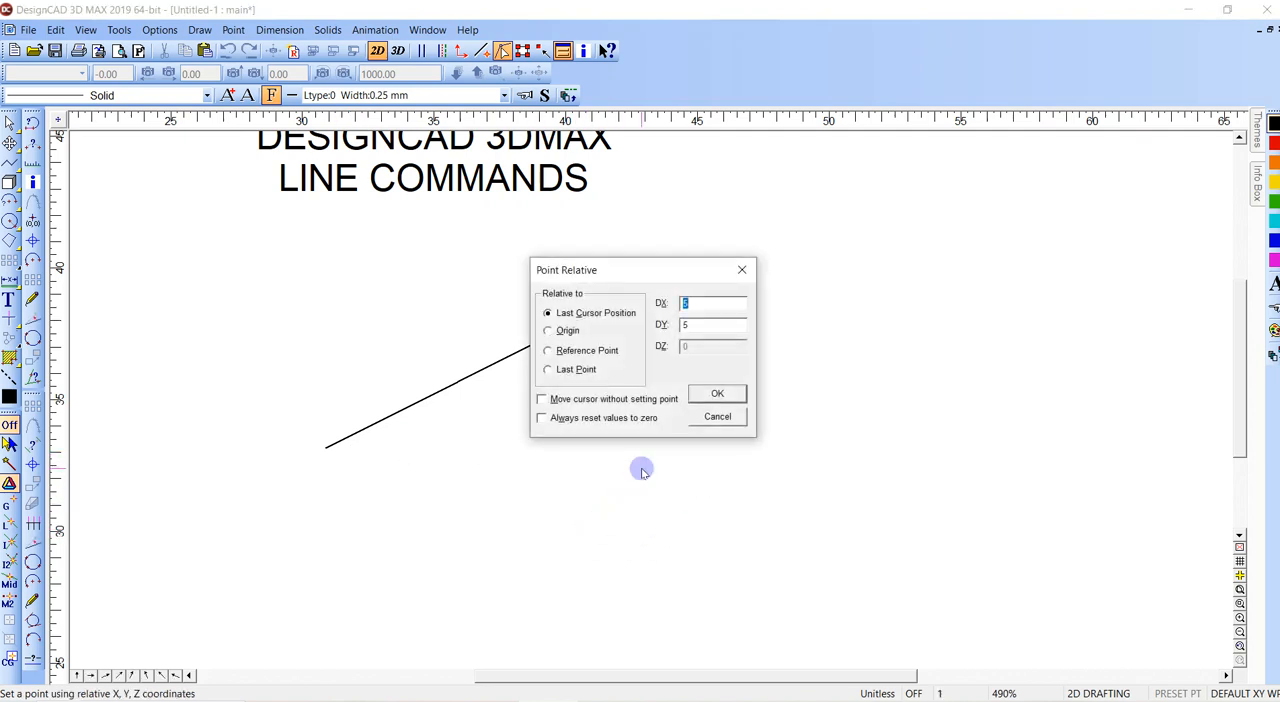
pyautogui.click(557, 352)
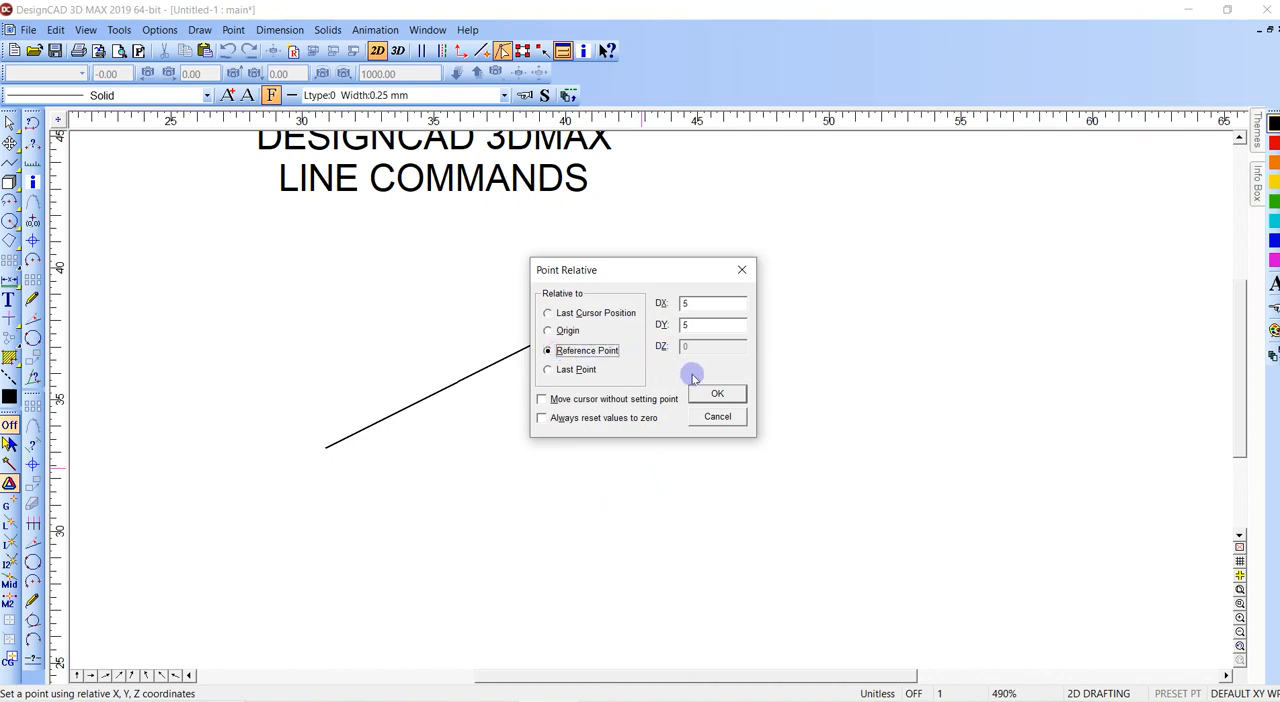
pyautogui.click(713, 393)
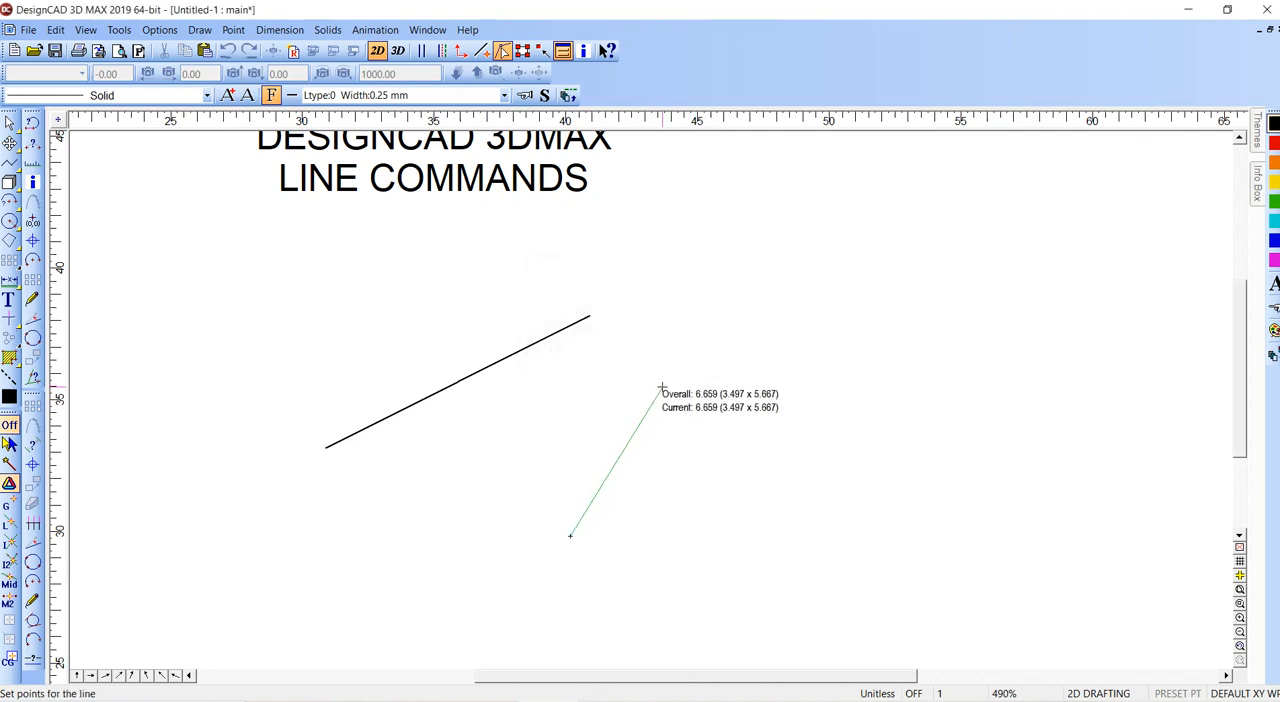
pyautogui.click(818, 253)
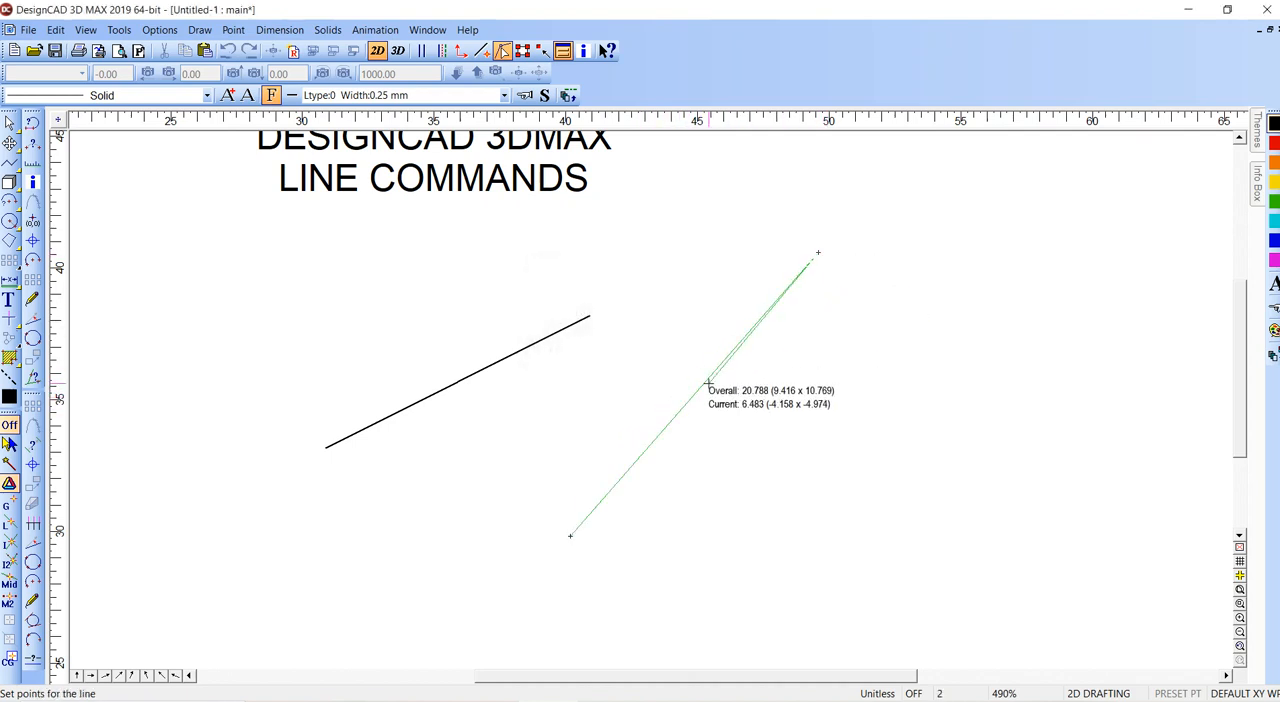
pyautogui.press('BackSpace')
pyautogui.press('BackSpace')
# - Draw a line from below the diagonal, placing its end at DX 5 and DY 5 relative to a reference point at the diagonal's upper endpoint
pyautogui.click(463, 514)
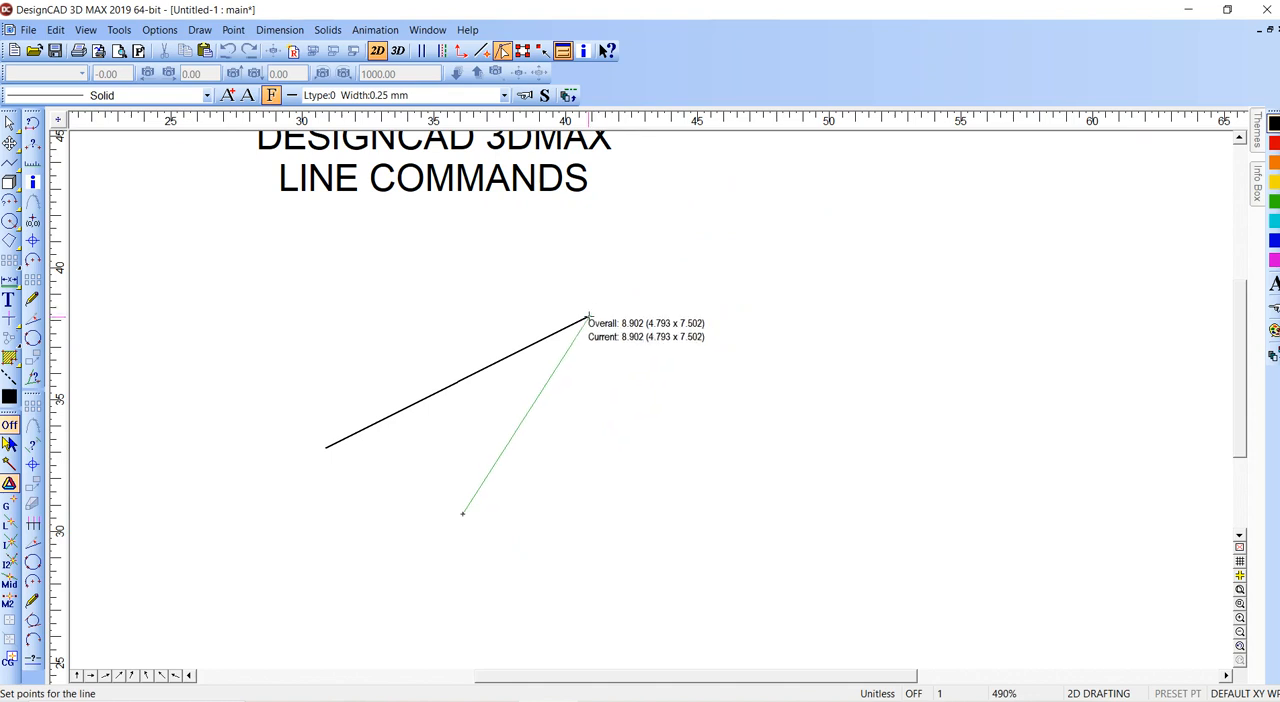
pyautogui.press("'")
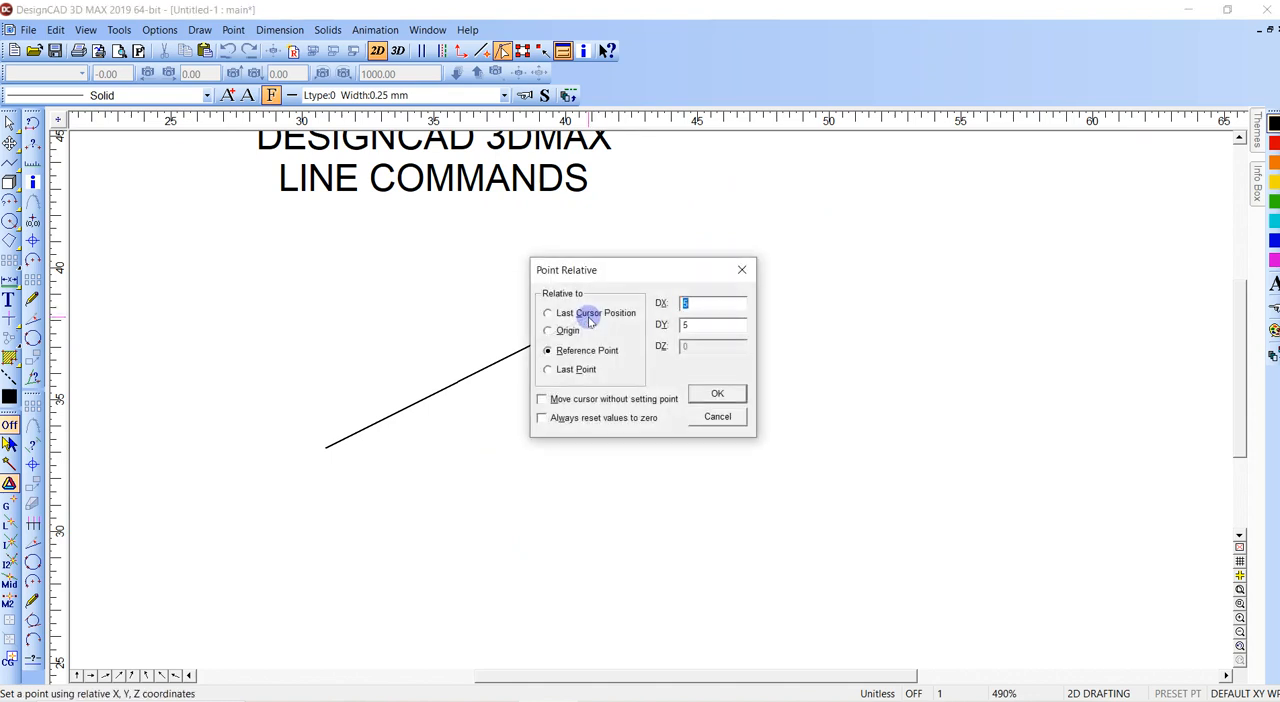
pyautogui.click(718, 394)
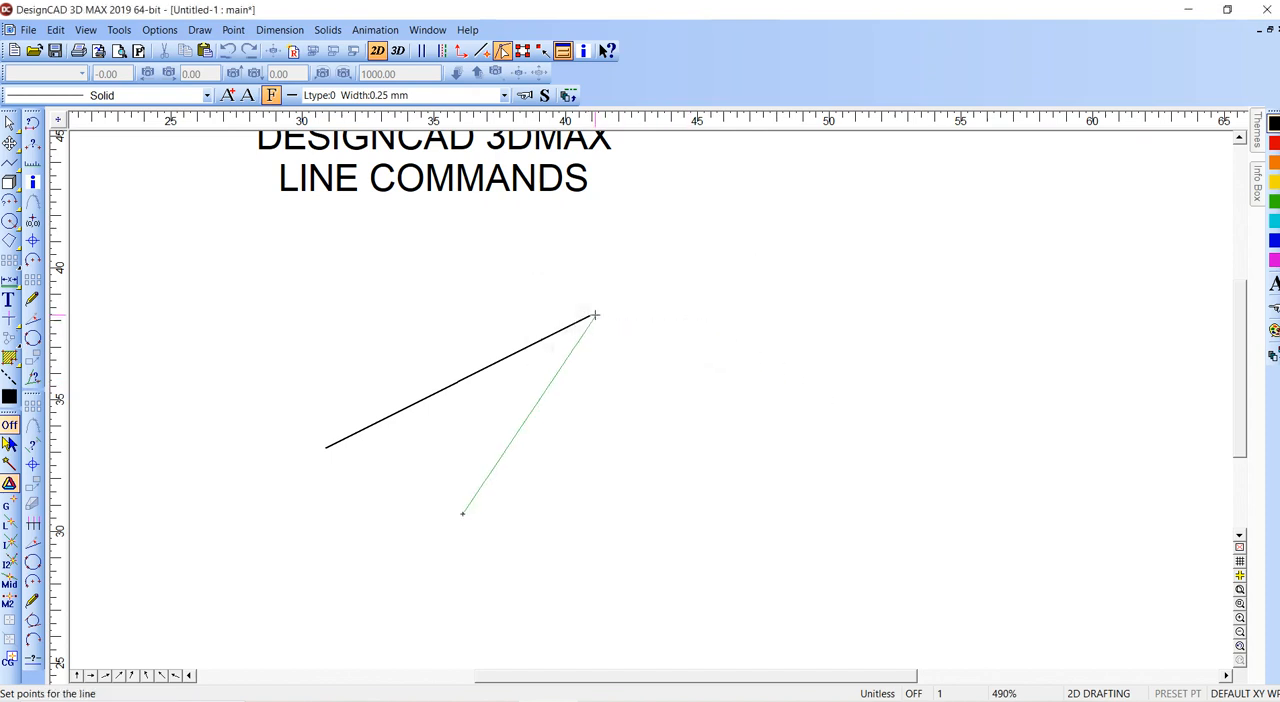
pyautogui.click(720, 186)
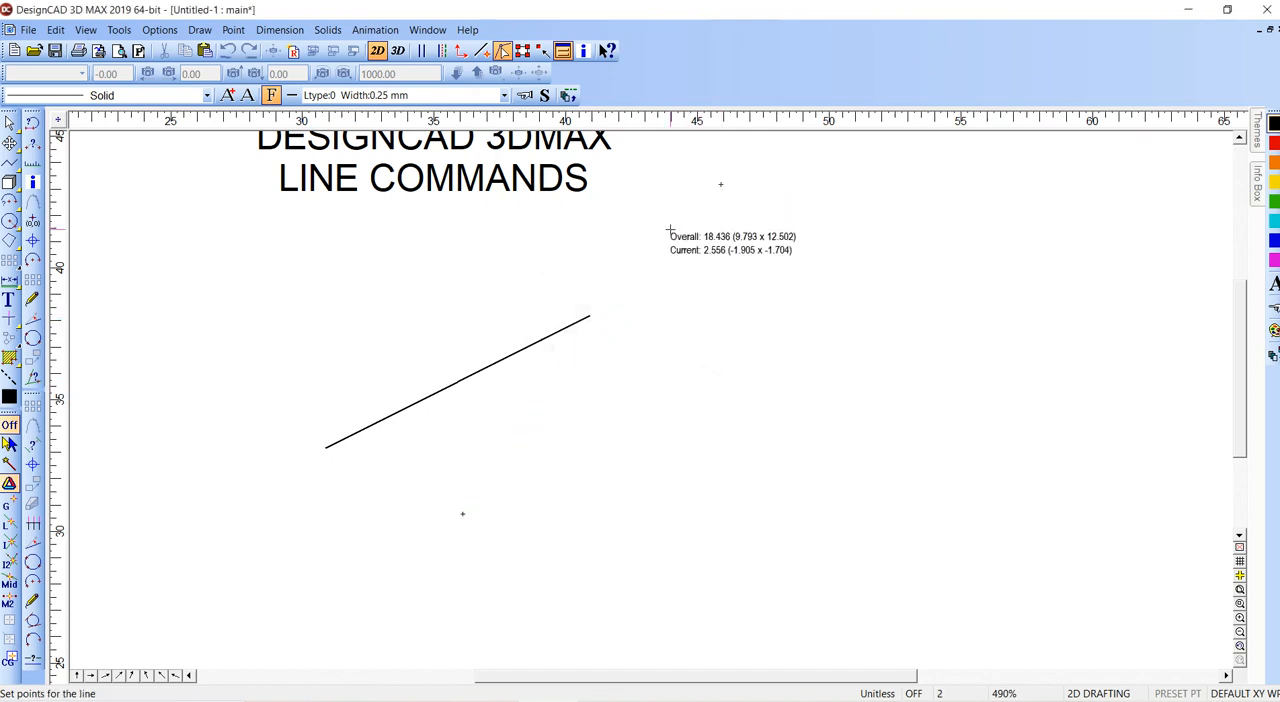
pyautogui.rightClick(607, 318)
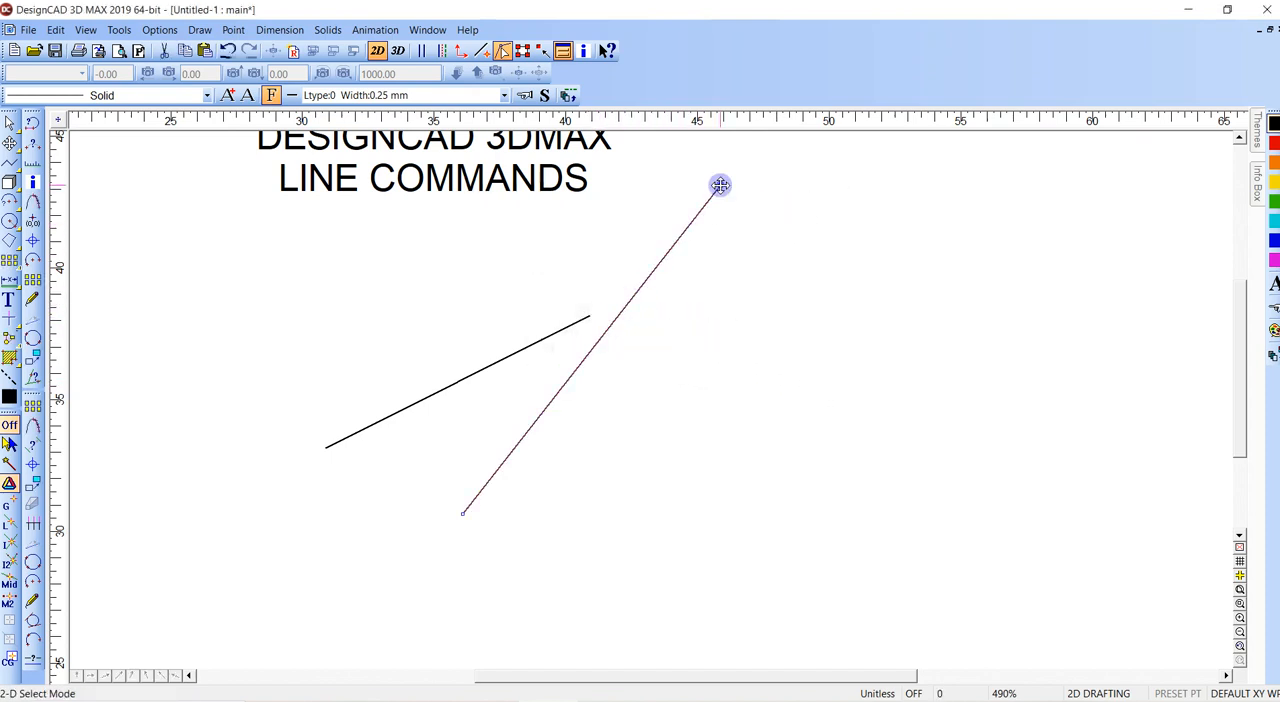
# - Delete the reference-point line and the diagonal line below the title
pyautogui.press('Delete')
pyautogui.click(589, 317)
pyautogui.click(589, 317)
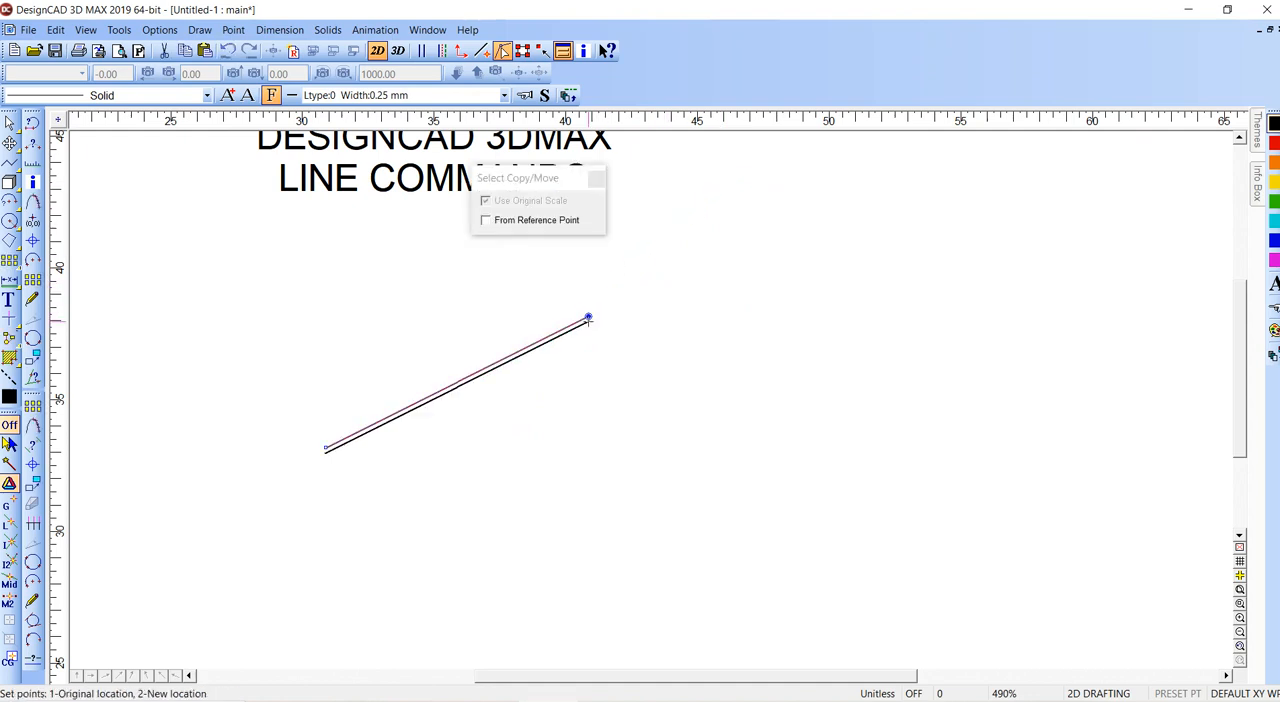
pyautogui.click(531, 394)
pyautogui.press('Delete')
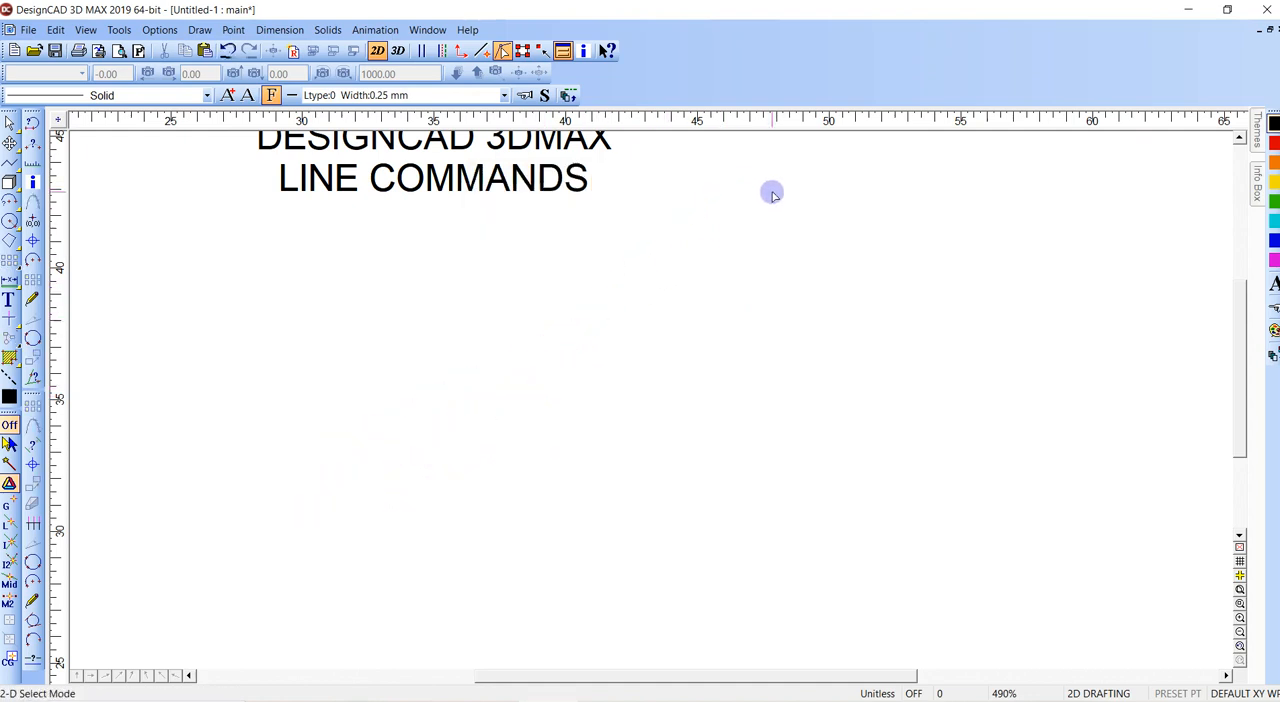
# - Draw a closed triangle about 10 units wide directly beneath the title and delete it
pyautogui.scroll(1, 550, 275)
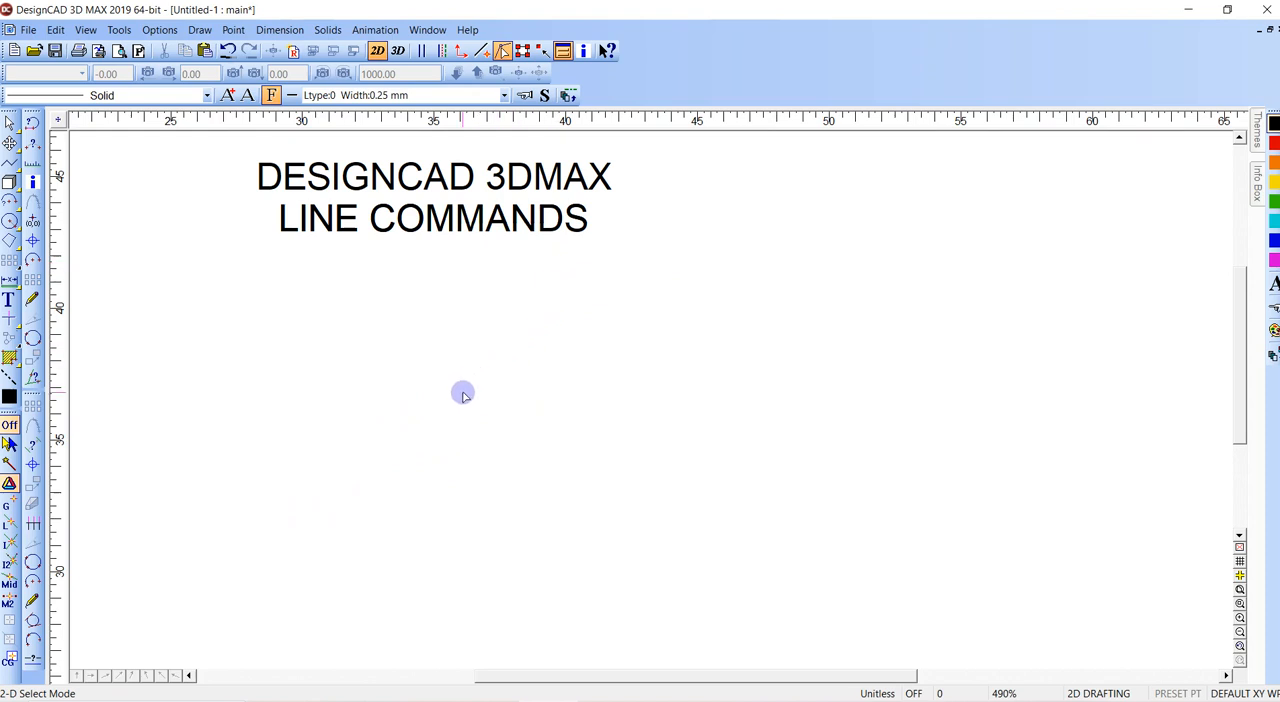
pyautogui.moveTo(433, 425); pyautogui.dragTo(428, 441, button='middle')
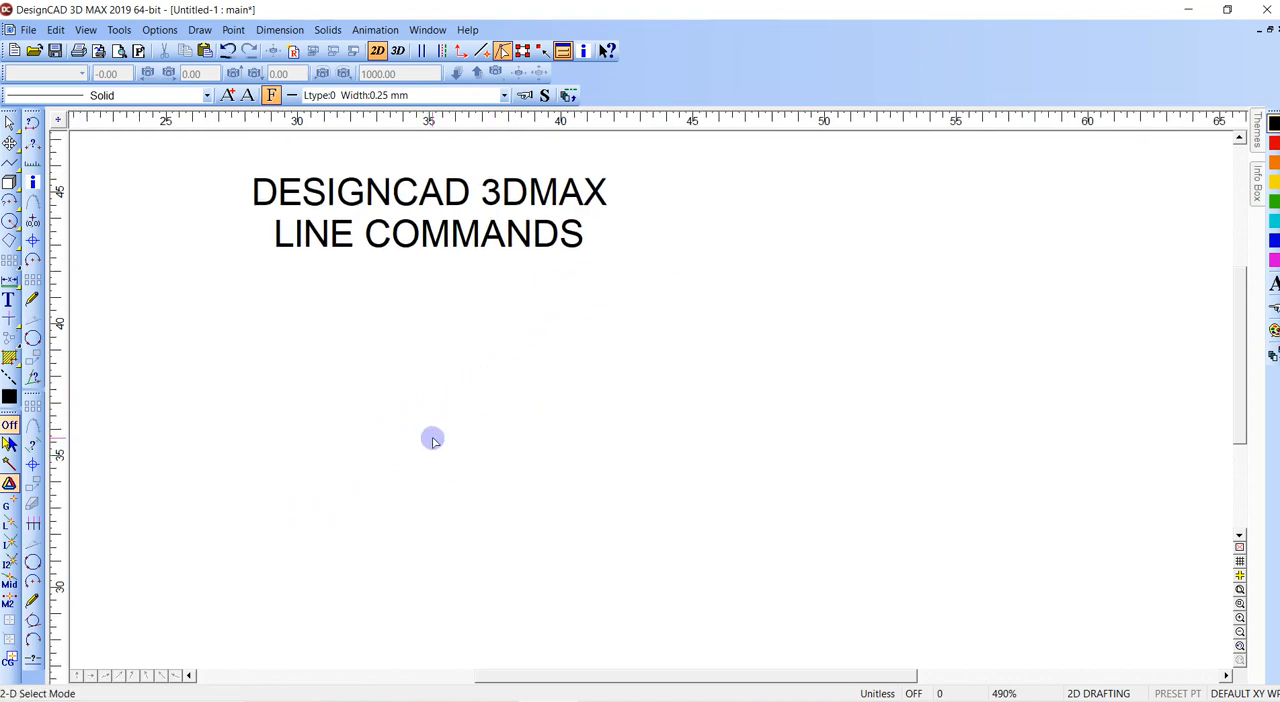
pyautogui.press('l')
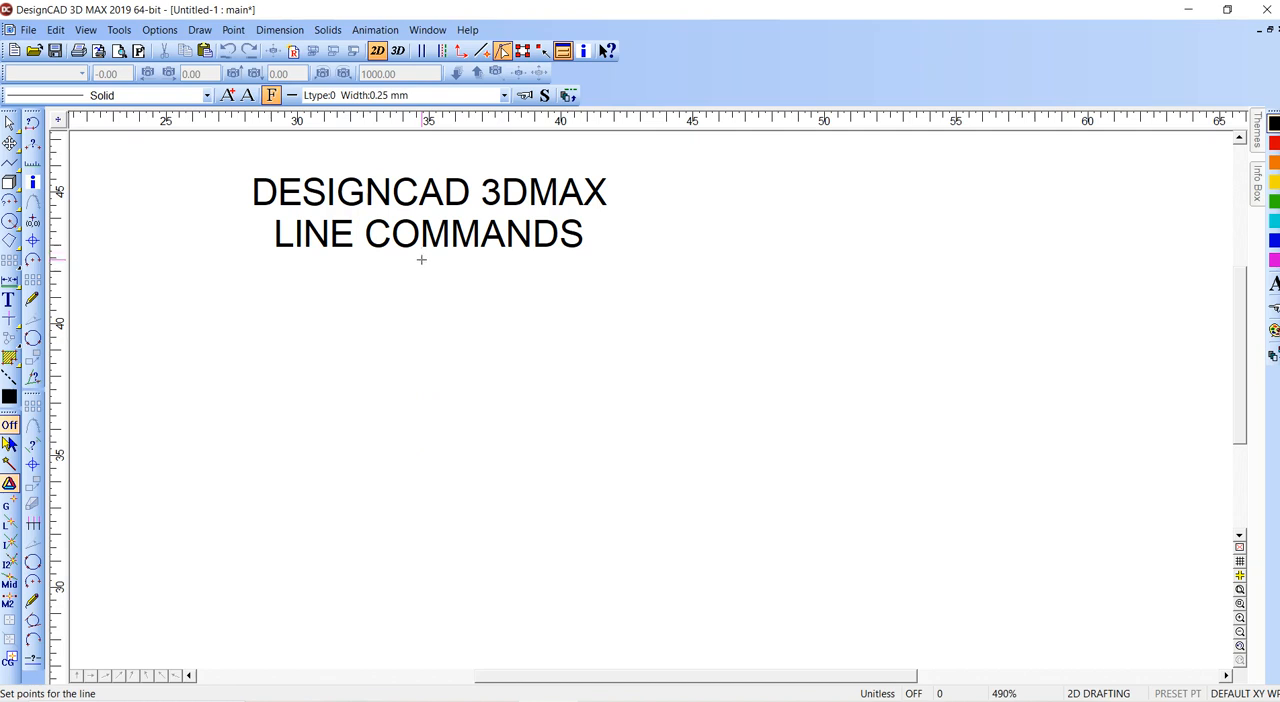
pyautogui.click(577, 418)
pyautogui.click(313, 374)
pyautogui.press('Return')
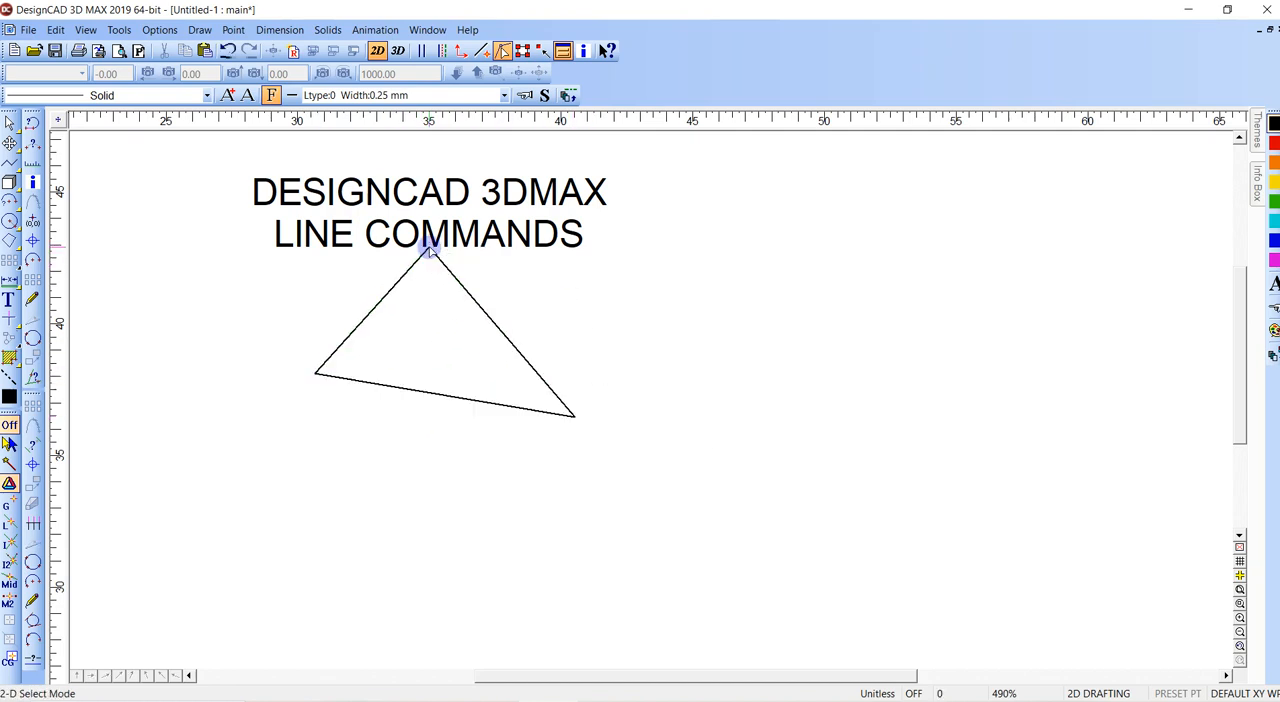
pyautogui.click(575, 417)
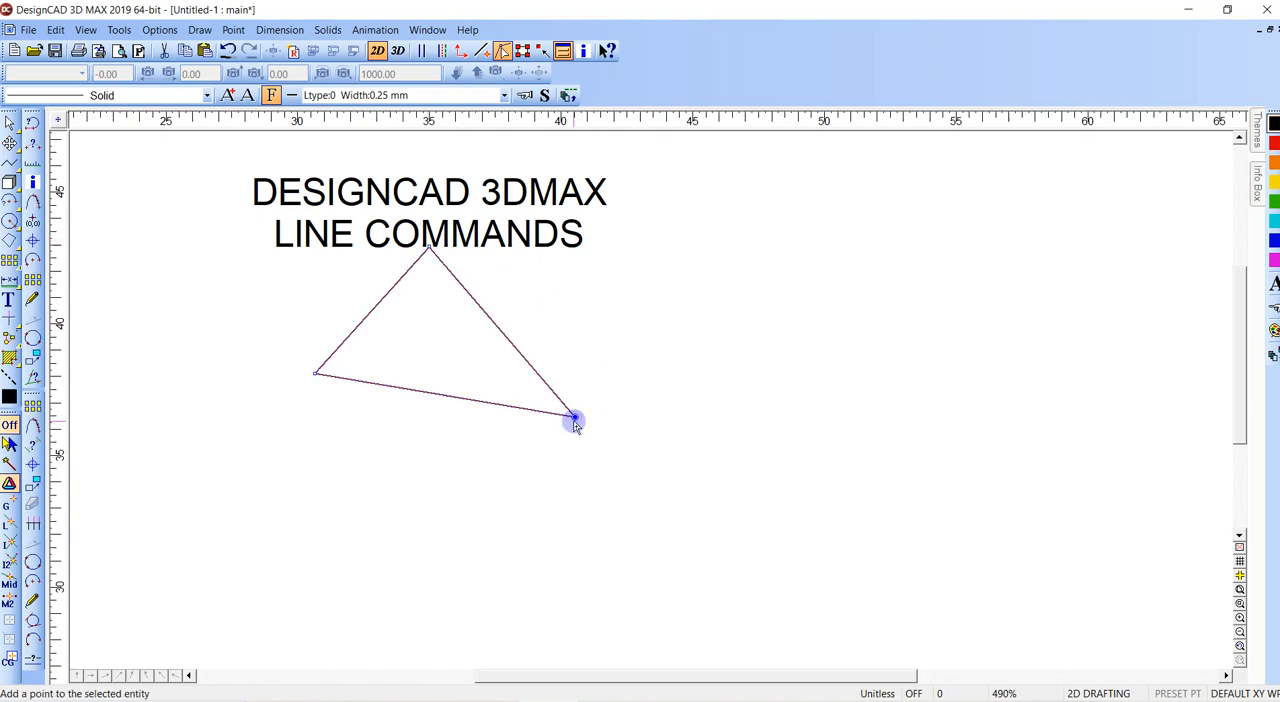
pyautogui.press('Delete')
# - Draw a line below the title, placing its end with Point Polar at distance 10 and angle 30 from the last point
pyautogui.scroll(-1, 566, 395)
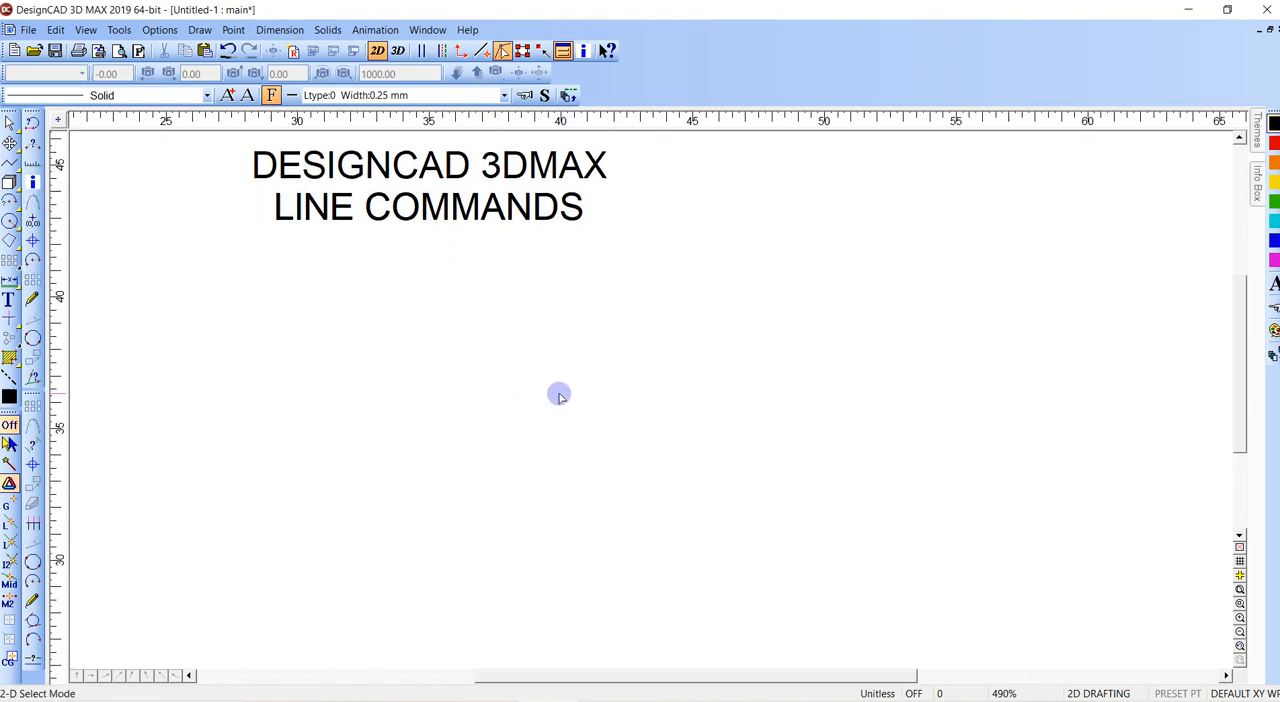
pyautogui.press('v')
pyautogui.click(403, 496)
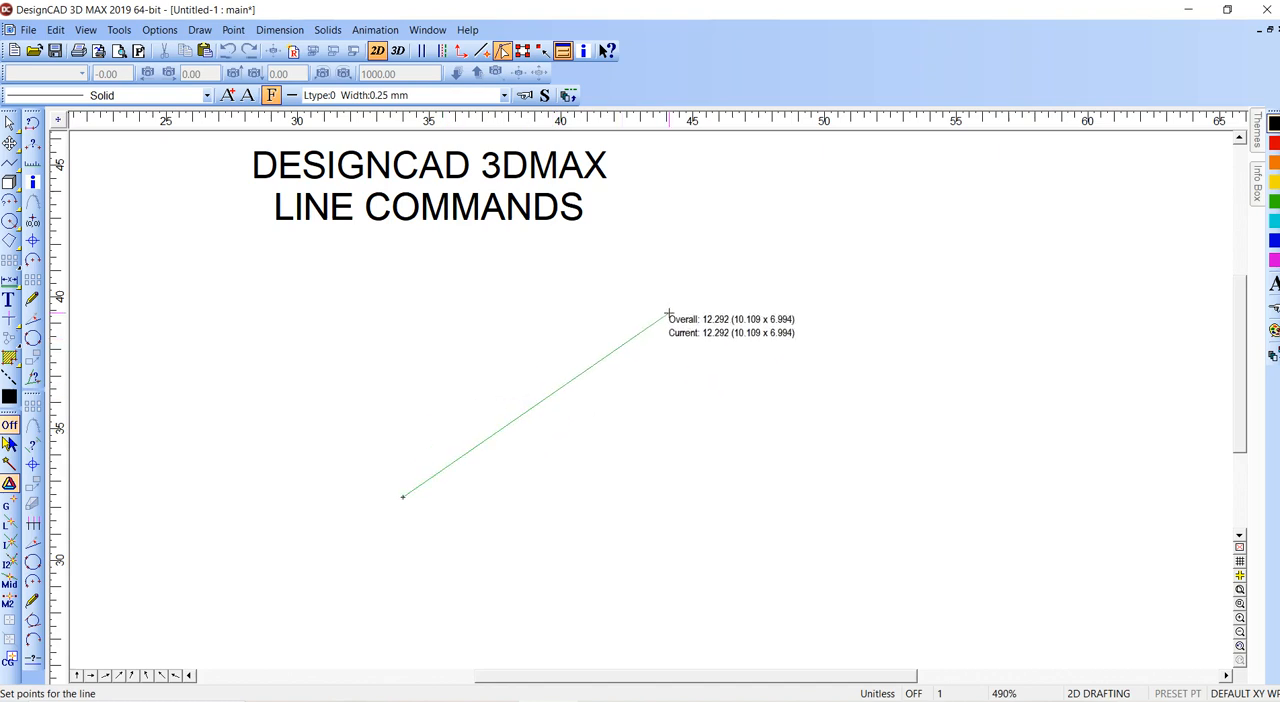
pyautogui.press("'")
pyautogui.press('Escape')
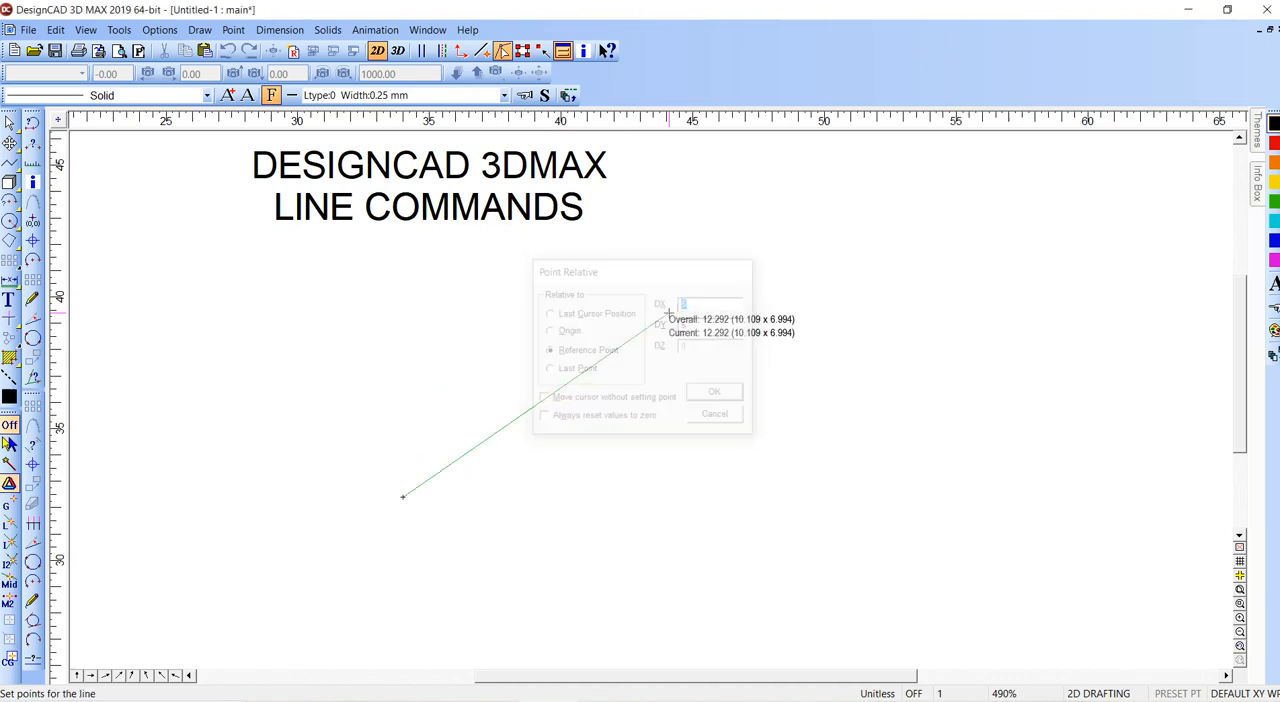
pyautogui.press(';')
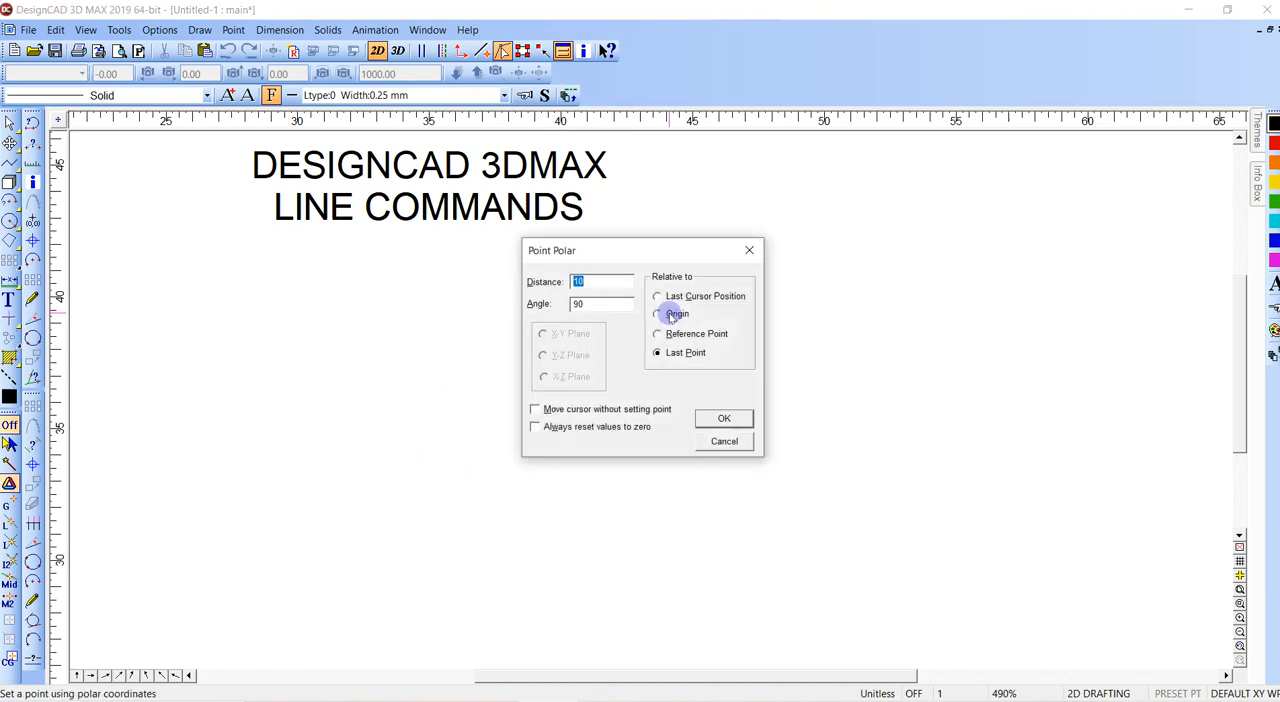
pyautogui.doubleClick(600, 305)
pyautogui.click(711, 424)
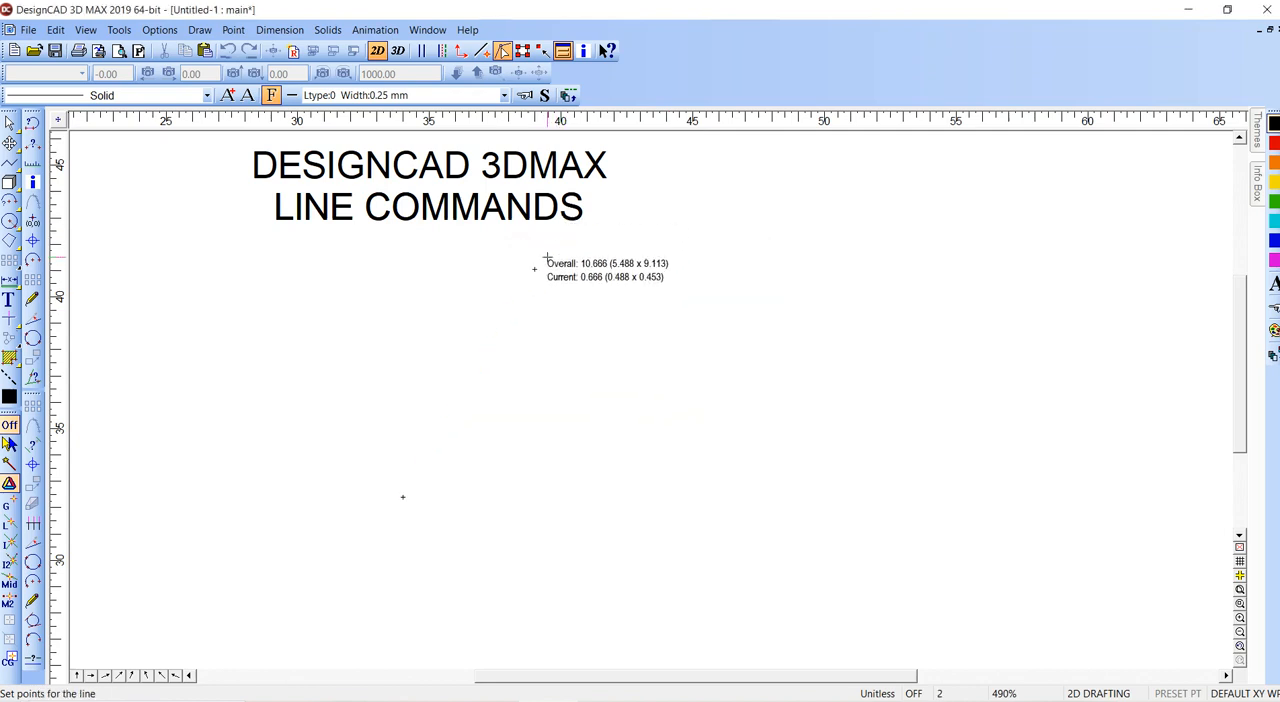
pyautogui.press('Return')
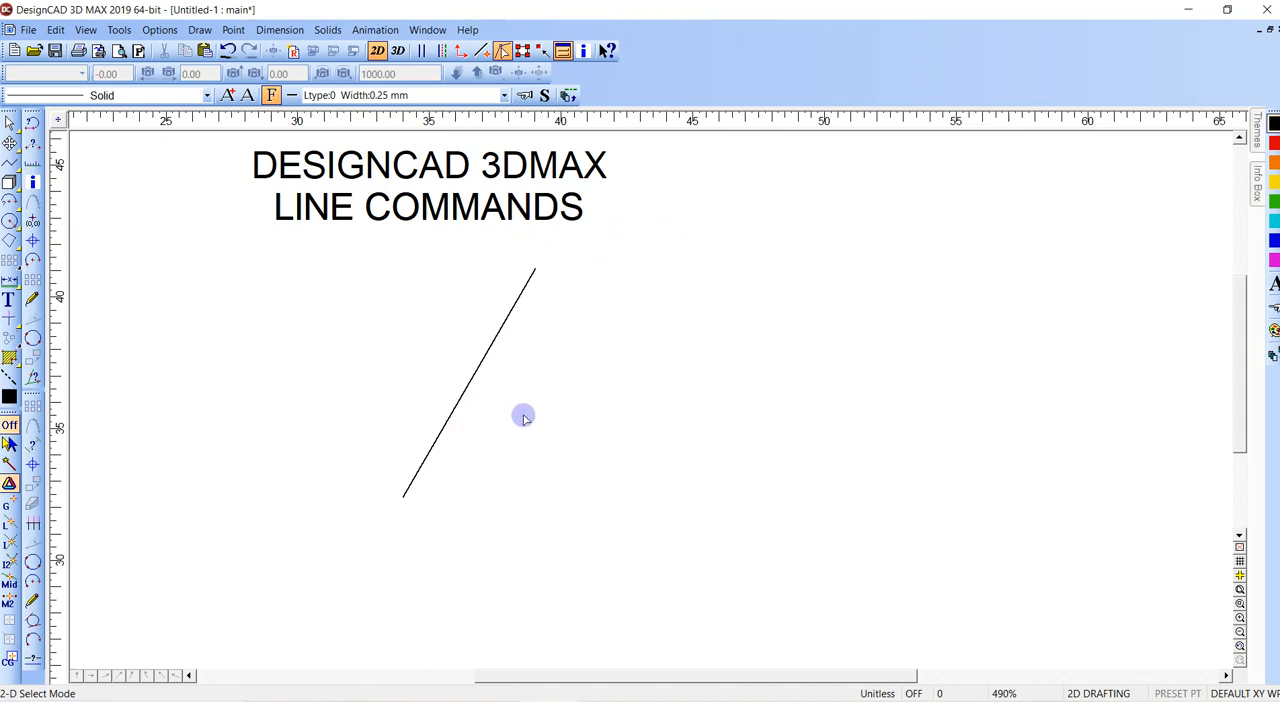
# - Draw a two-point curve beside the diagonal line, restricting its second point to a 30-degree angle
pyautogui.press('c')
pyautogui.click(568, 480)
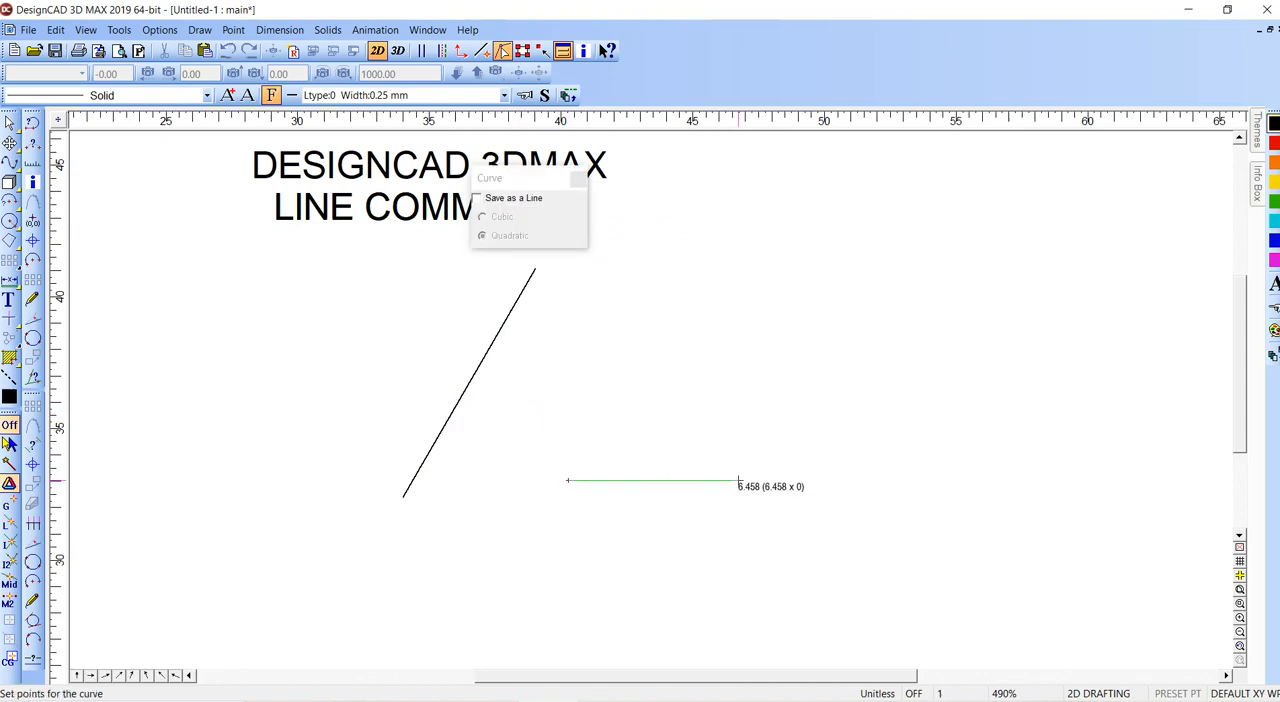
pyautogui.rightClick(738, 481)
pyautogui.write('a')
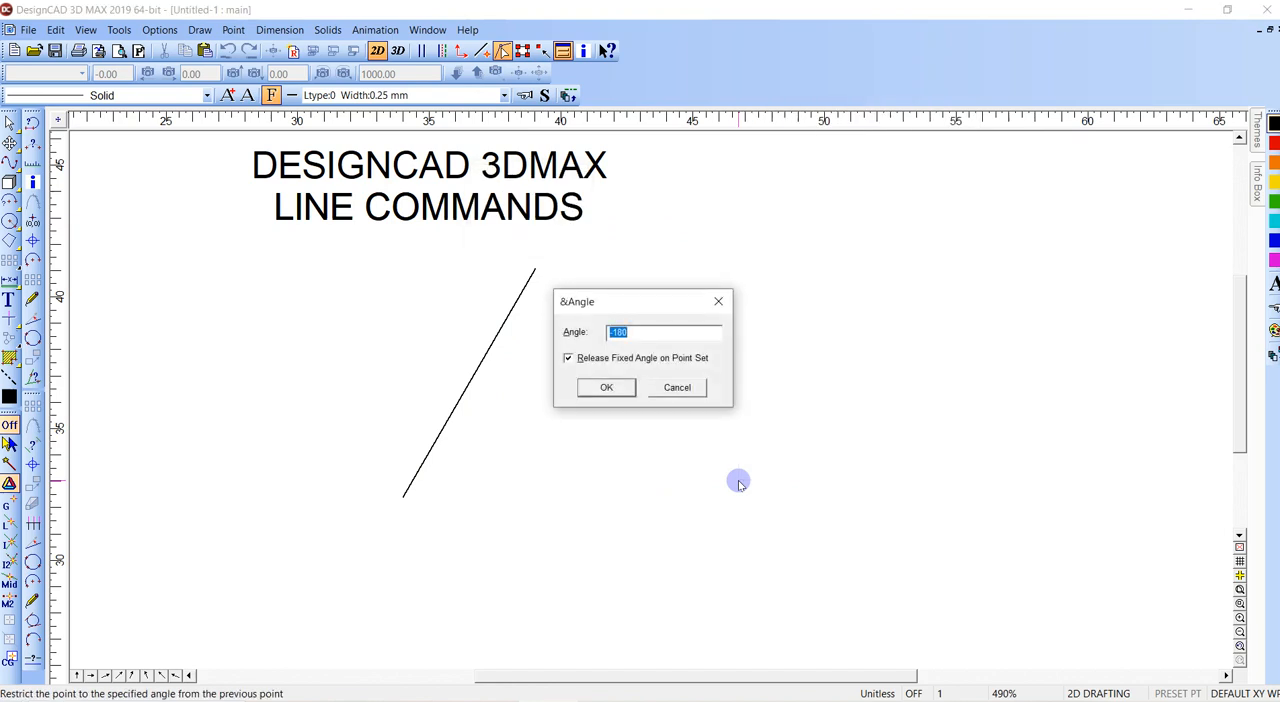
pyautogui.write('30')
pyautogui.press('Return')
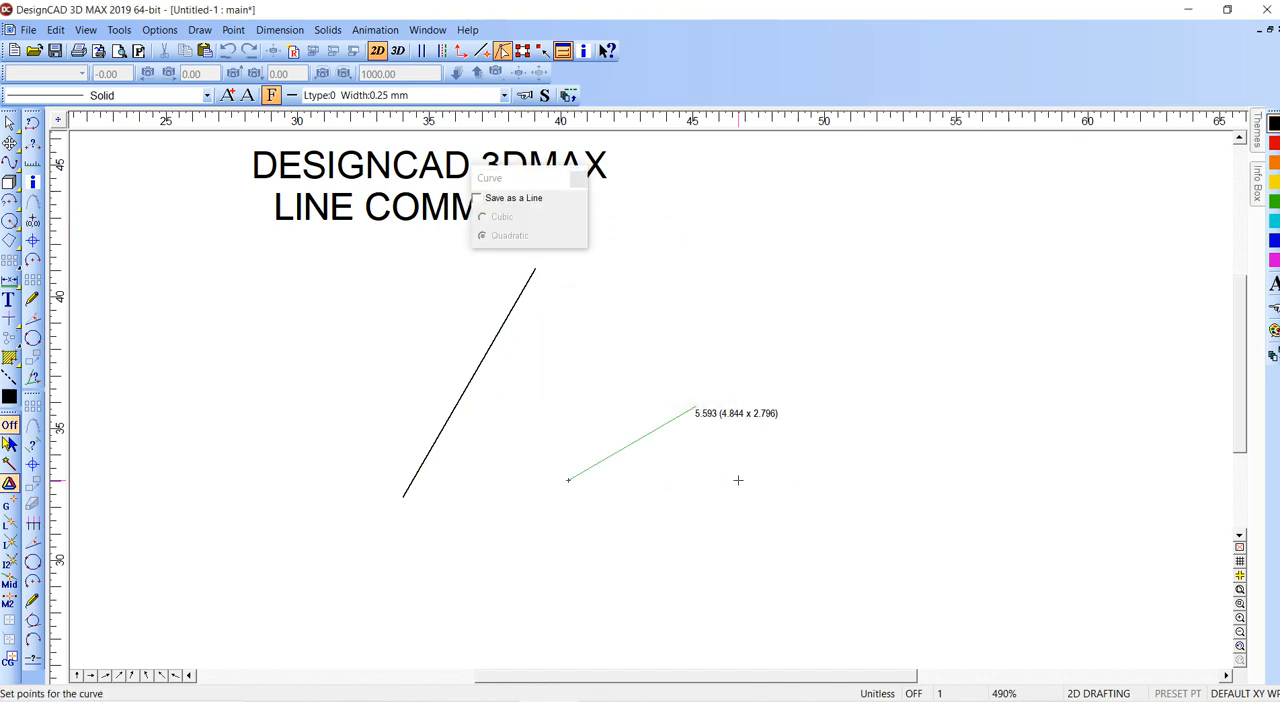
pyautogui.click(830, 405)
pyautogui.press('Return')
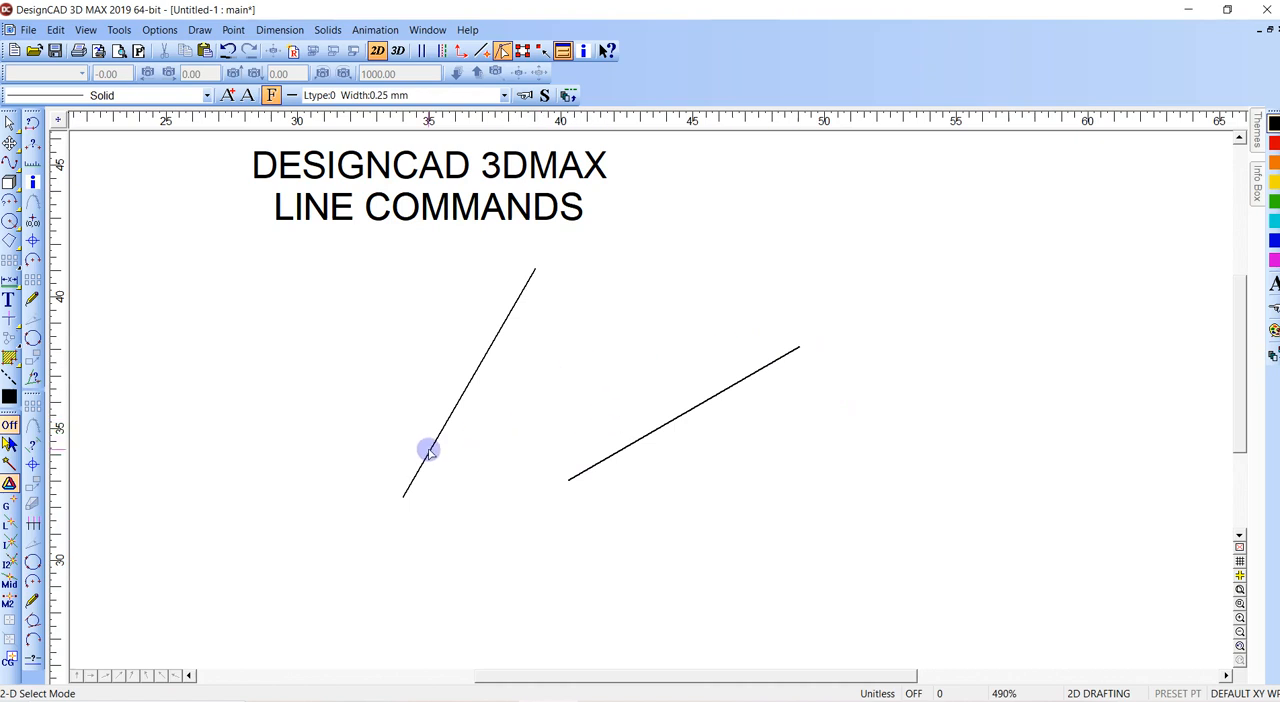
pyautogui.press('v')
pyautogui.rightClick(403, 497)
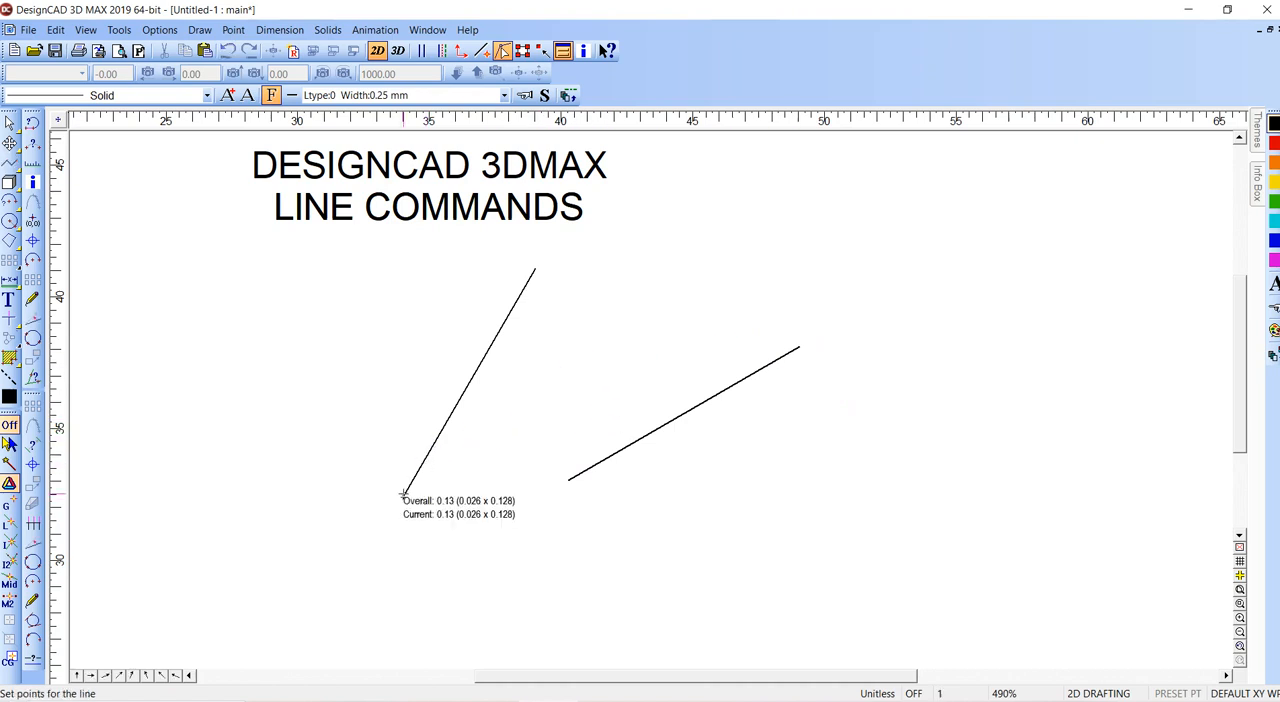
pyautogui.rightClick(406, 432)
pyautogui.press('Escape')
pyautogui.press('Escape')
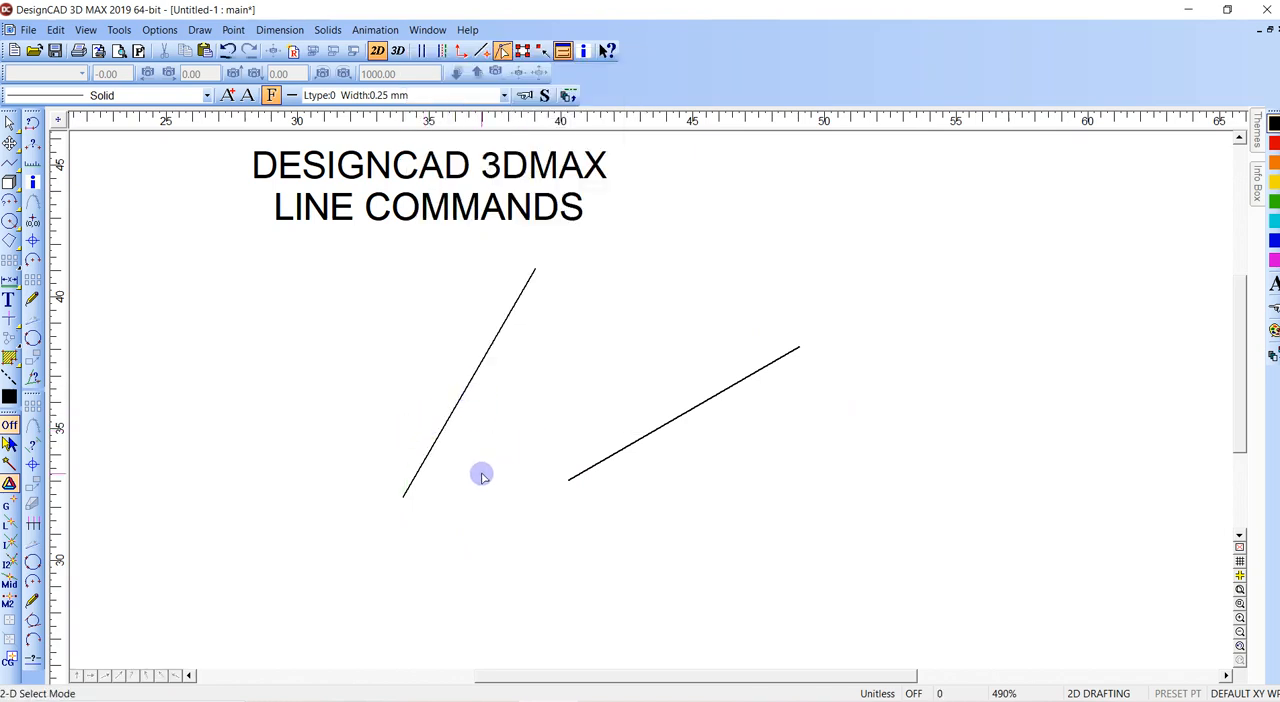
pyautogui.press('v')
pyautogui.press(';')
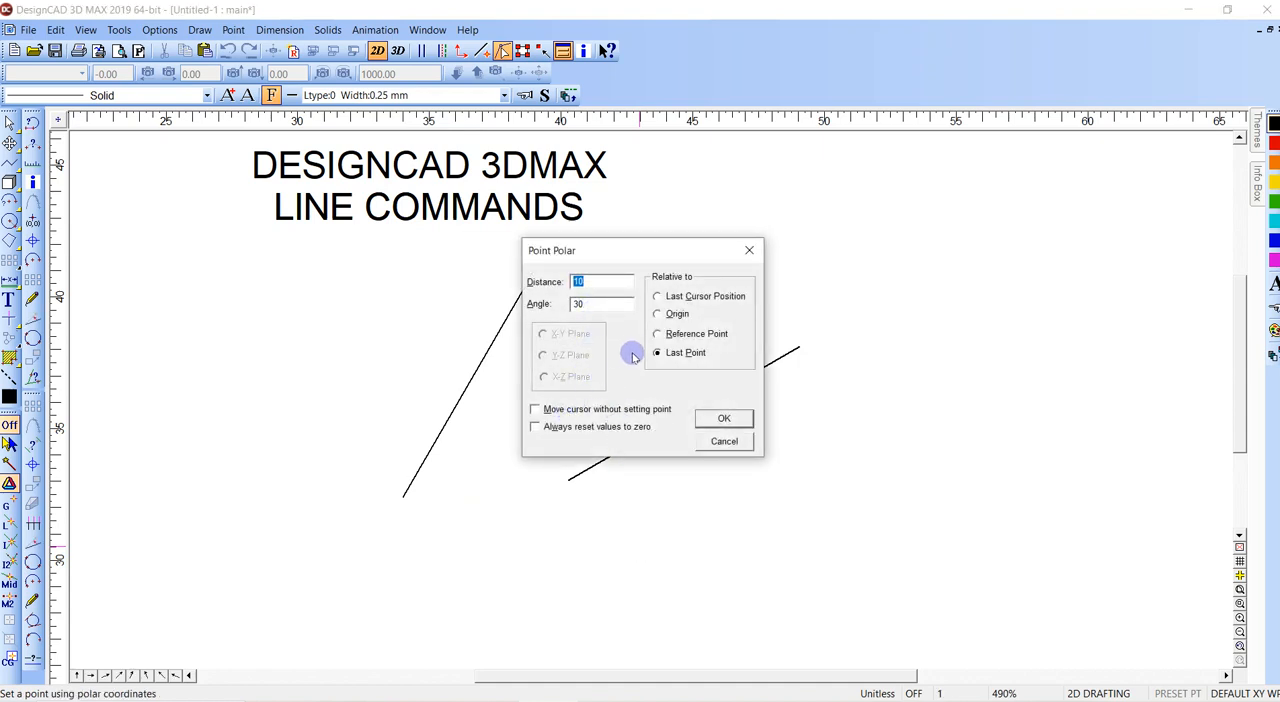
pyautogui.click(712, 417)
pyautogui.press('Escape')
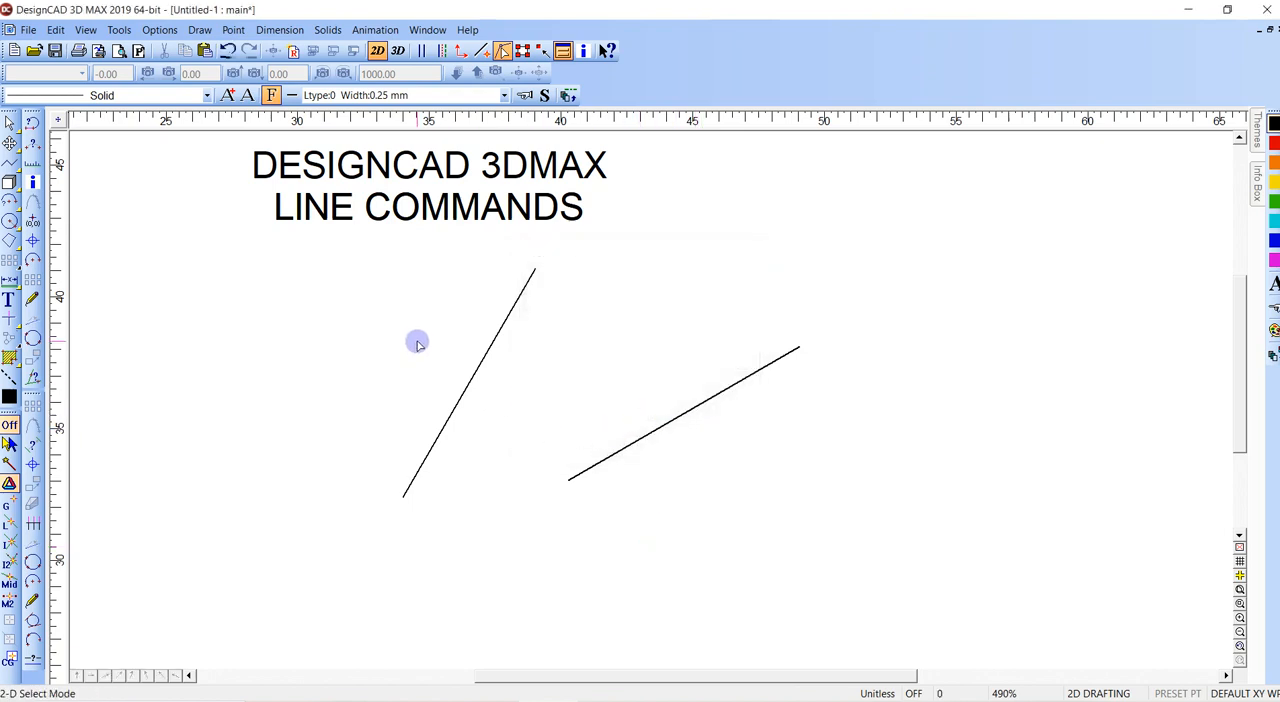
# - Set the angle convention to Mathematical in the general options and apply it
pyautogui.press('o')
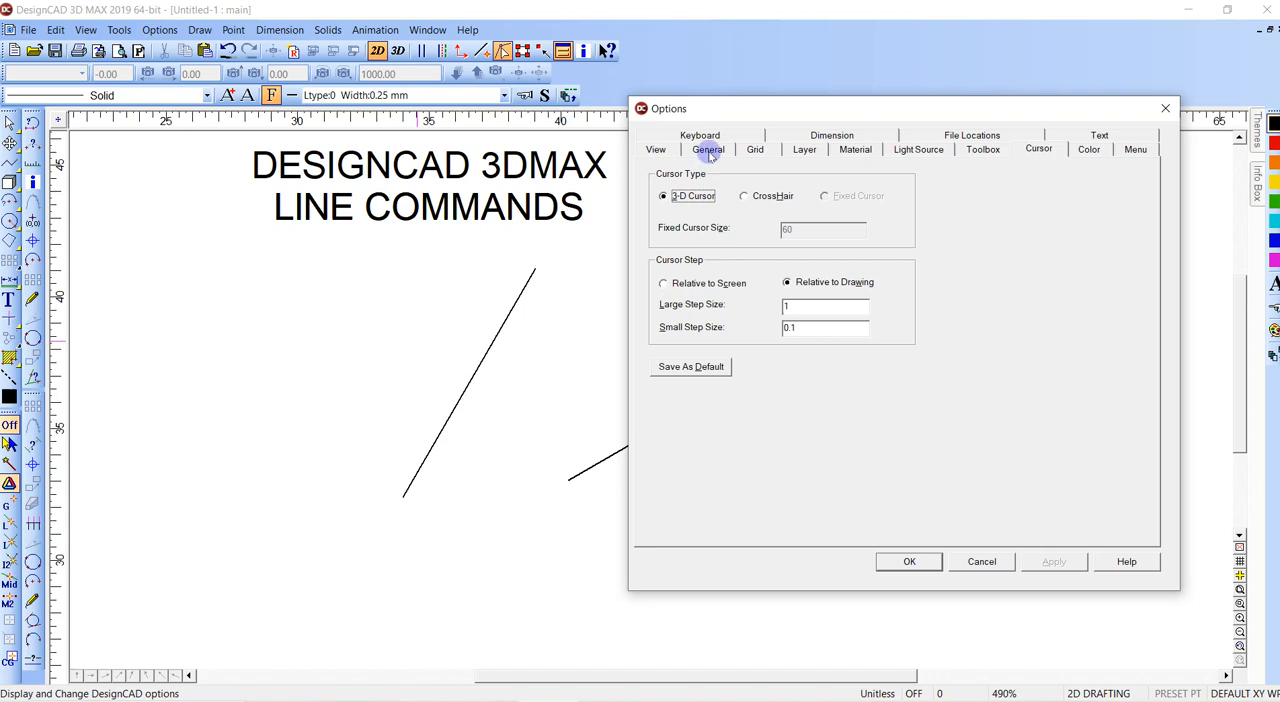
pyautogui.click(708, 150)
pyautogui.click(742, 456)
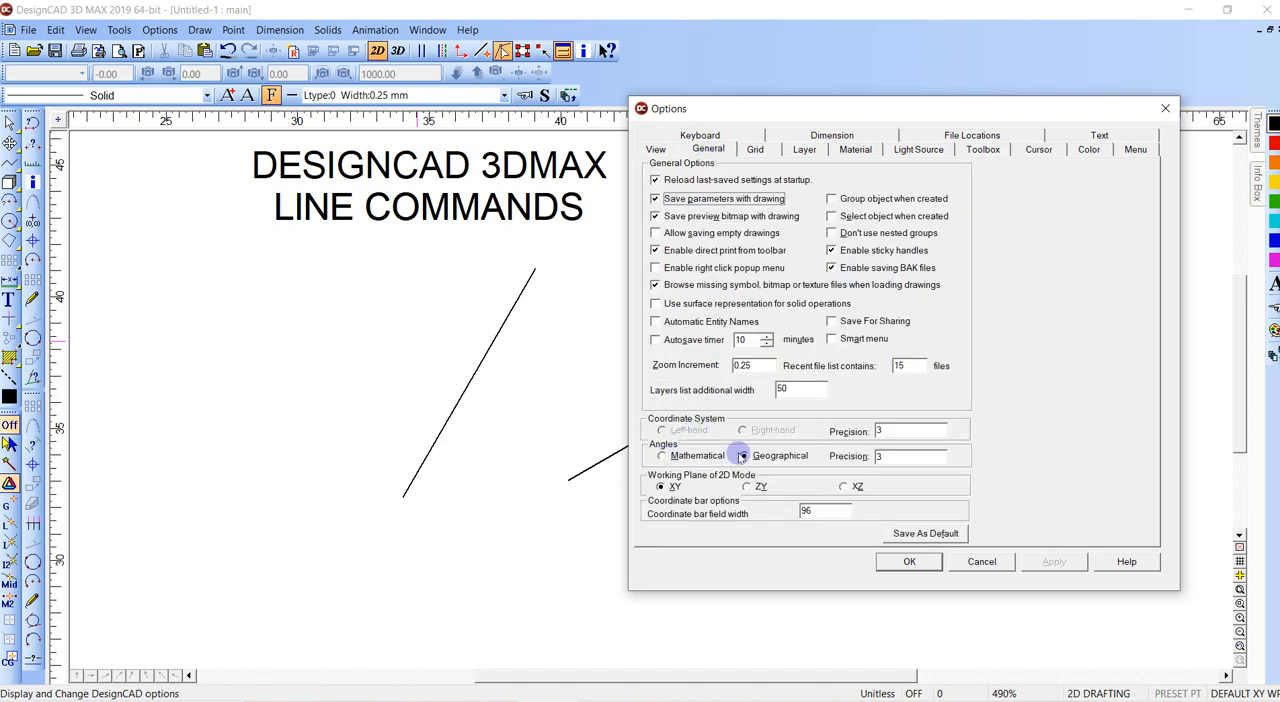
pyautogui.click(661, 456)
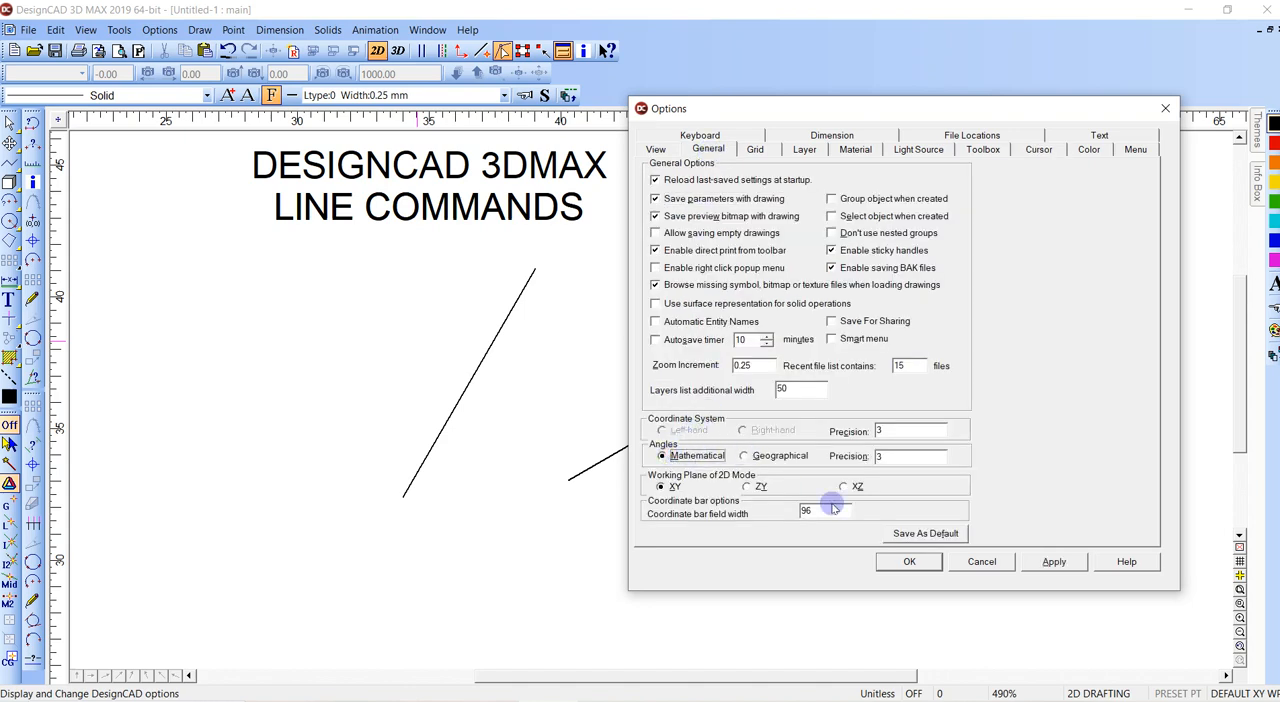
pyautogui.click(1052, 562)
pyautogui.click(909, 562)
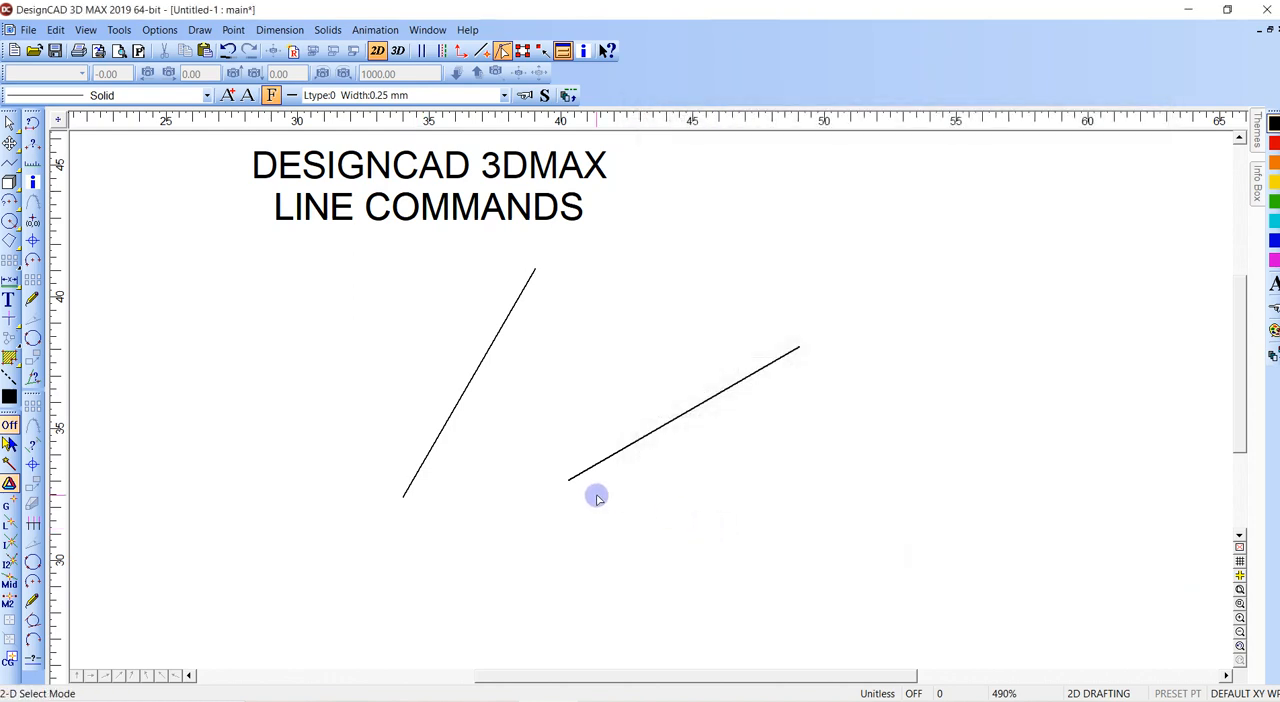
# - Draw a line from the 30-degree curve's lower endpoint, placing its end with Point Polar at distance 10 and angle 3 from the last point
pyautogui.press('l')
pyautogui.click(568, 480)
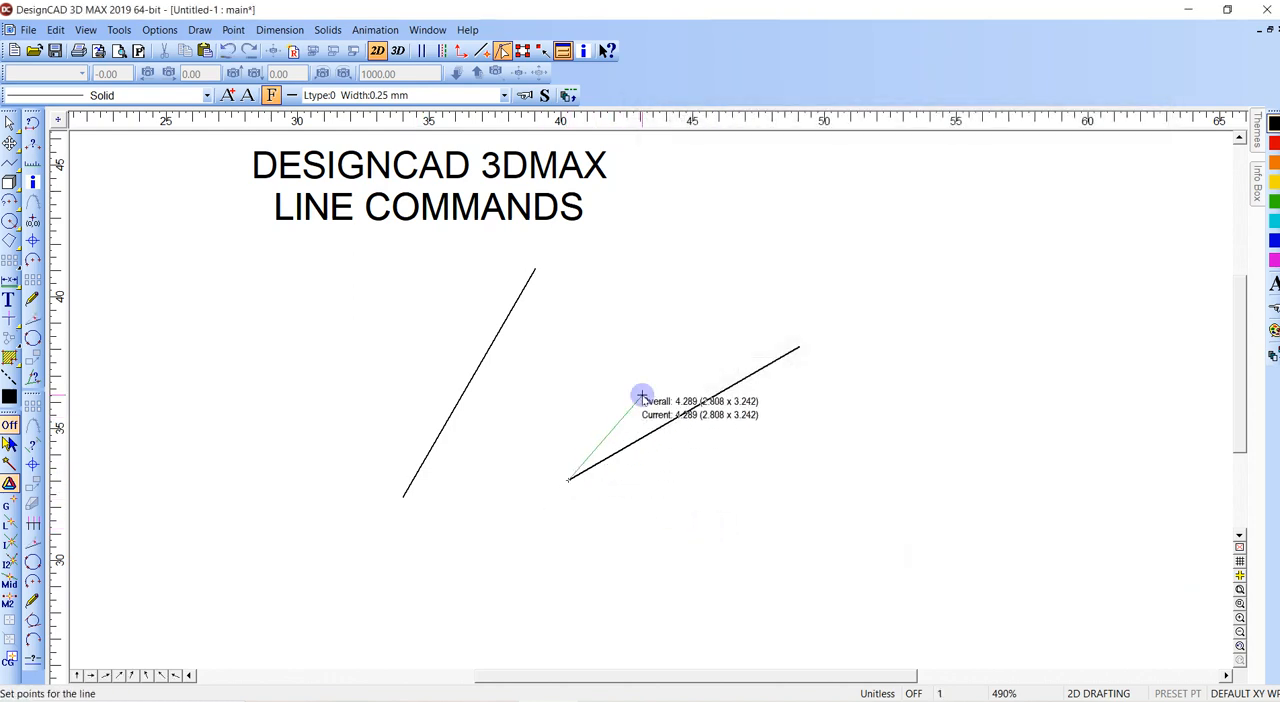
pyautogui.hotkey('shift', "'")
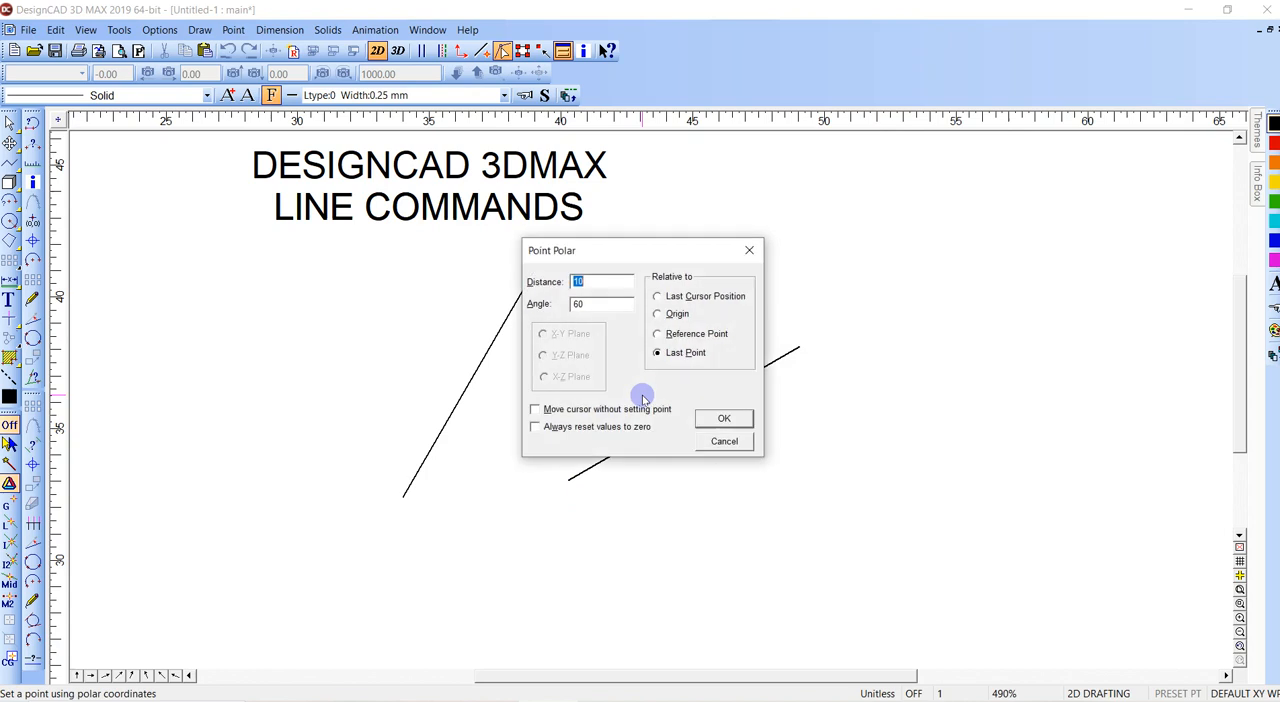
pyautogui.doubleClick(600, 304)
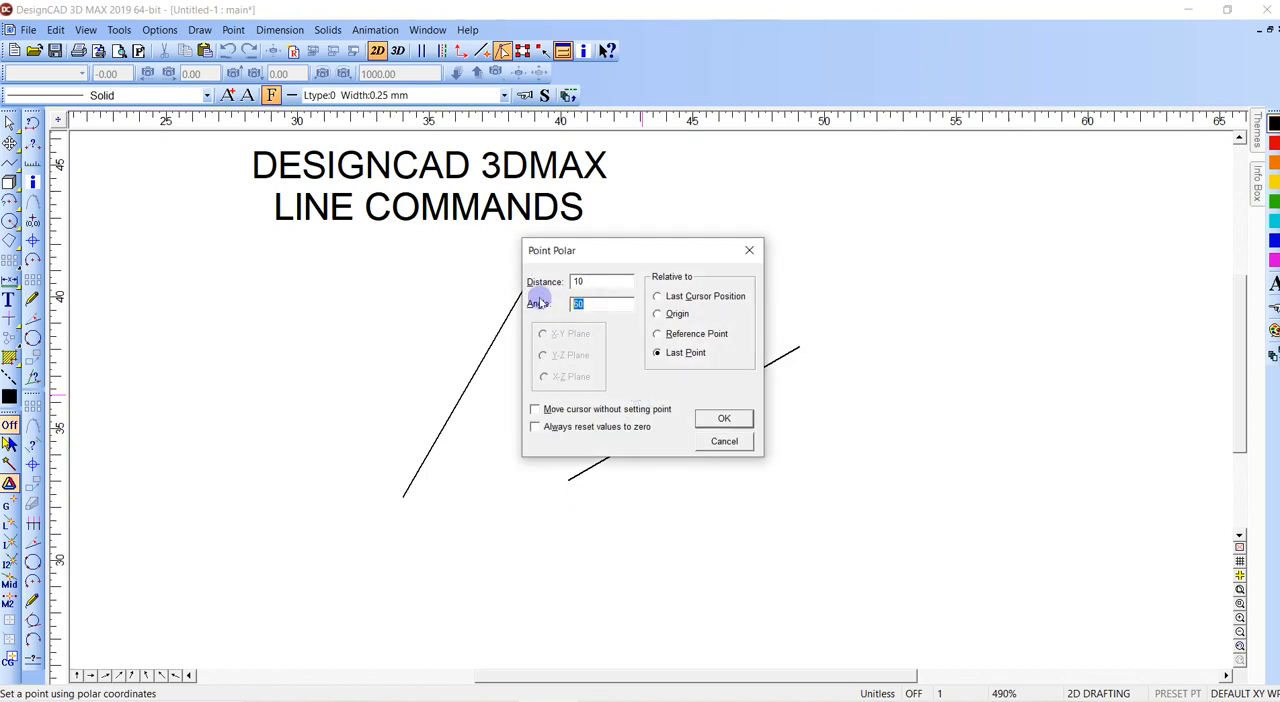
pyautogui.write('3')
pyautogui.press('Return')
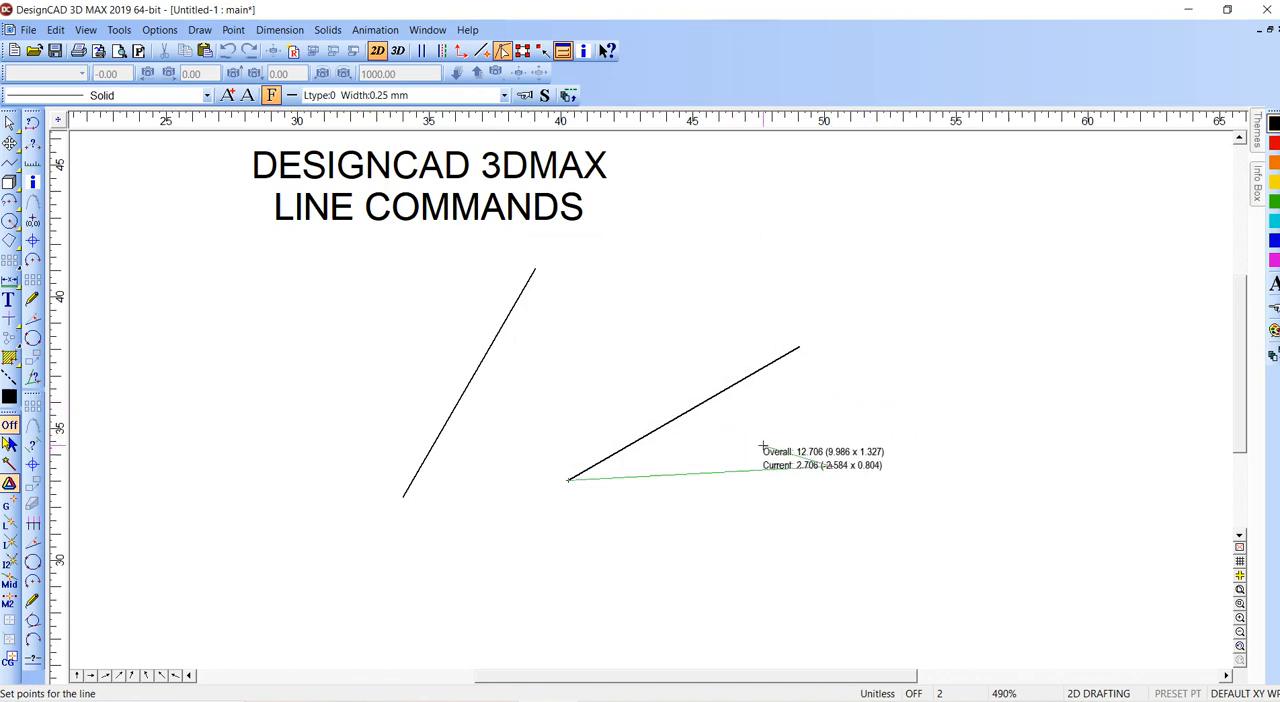
pyautogui.press('Return')
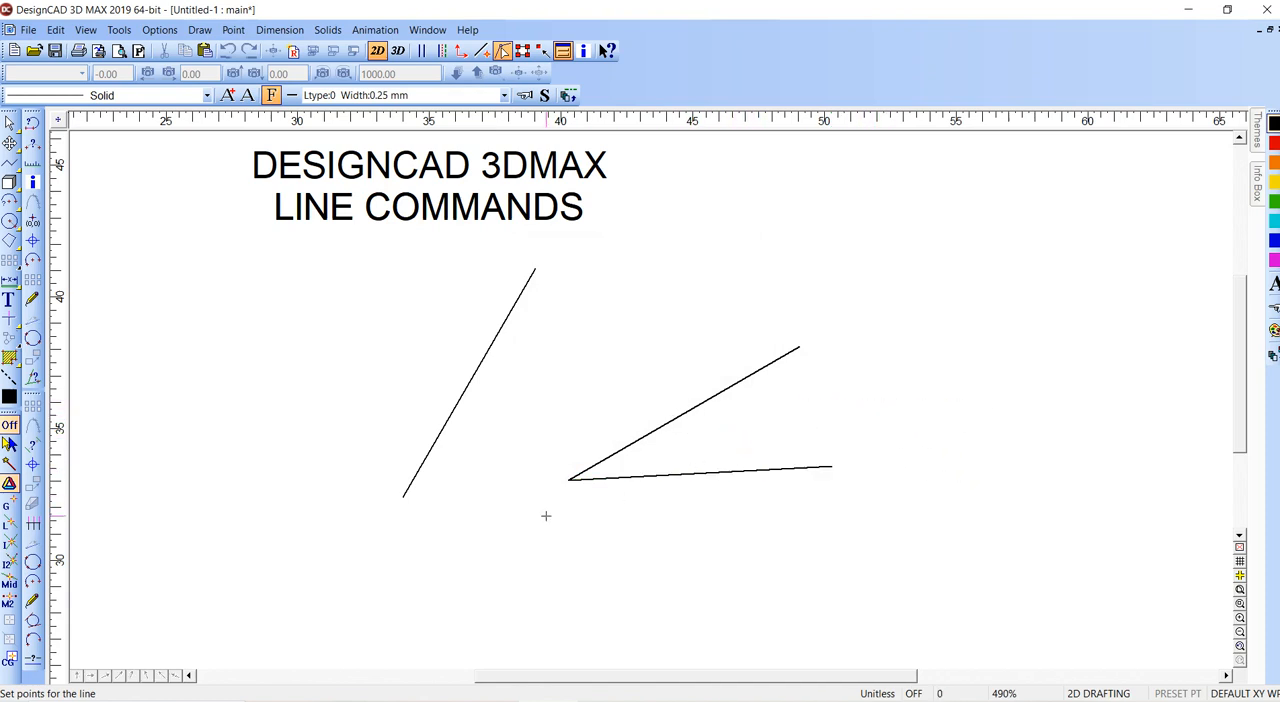
# - Draw another line from the same lower endpoint, with its end at polar distance 10 and angle 30 from the last point
pyautogui.click(569, 480)
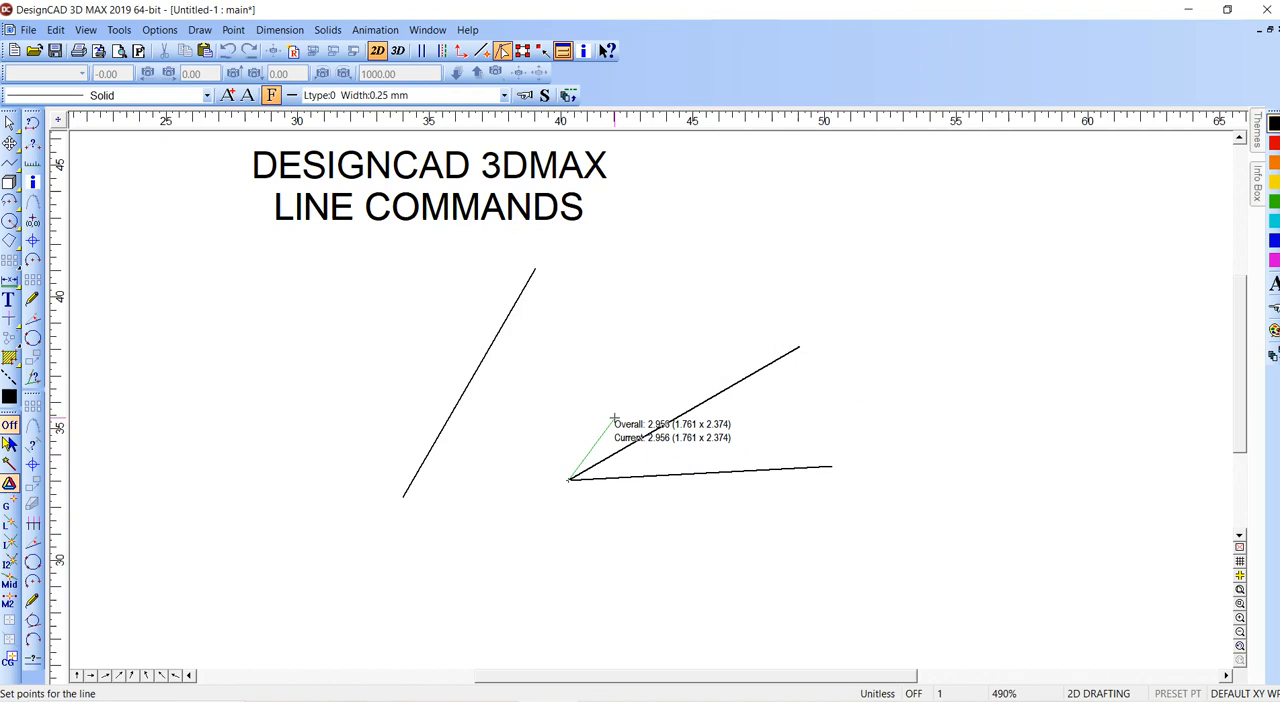
pyautogui.press("'")
pyautogui.press('Escape')
pyautogui.hotkey('shift', "'")
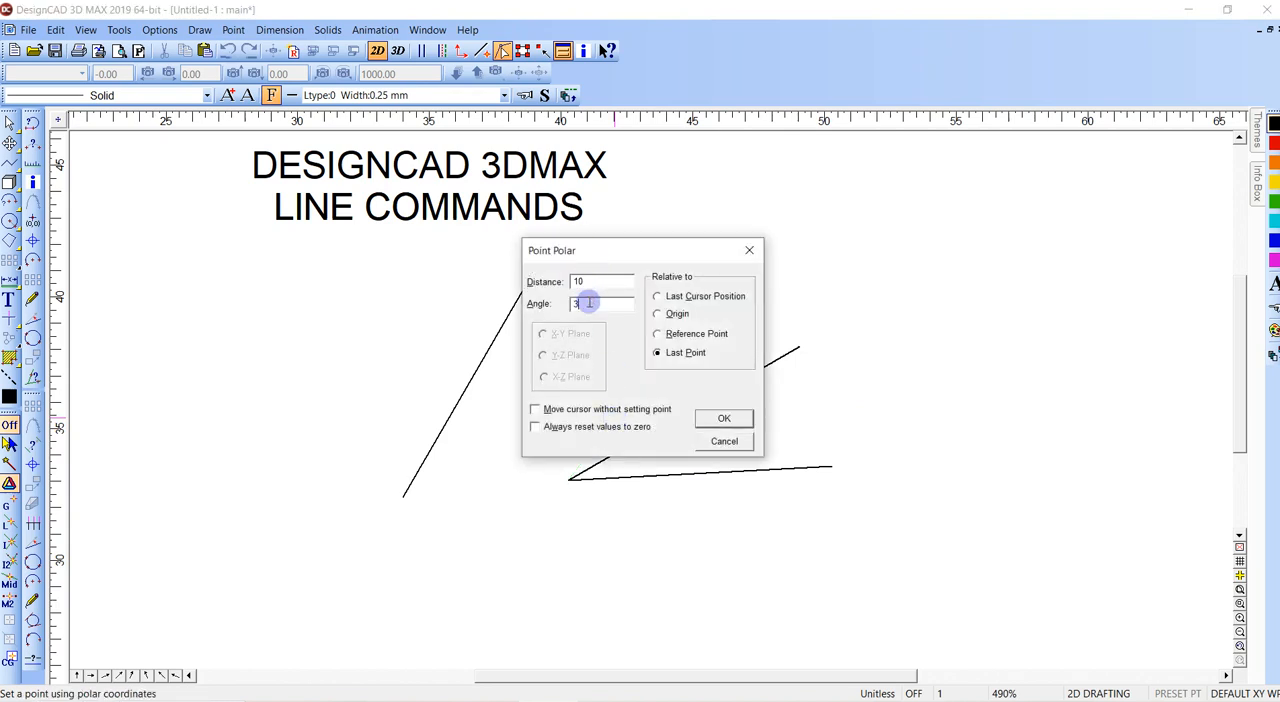
pyautogui.click(718, 418)
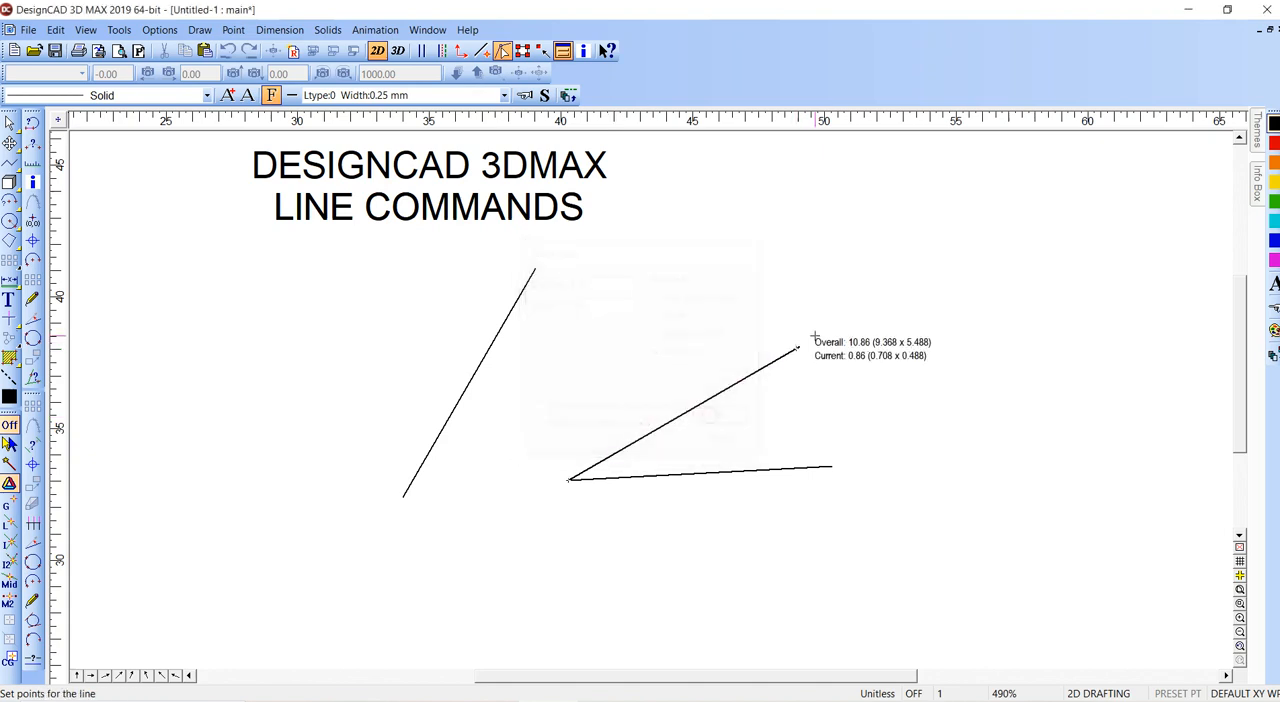
pyautogui.press('Return')
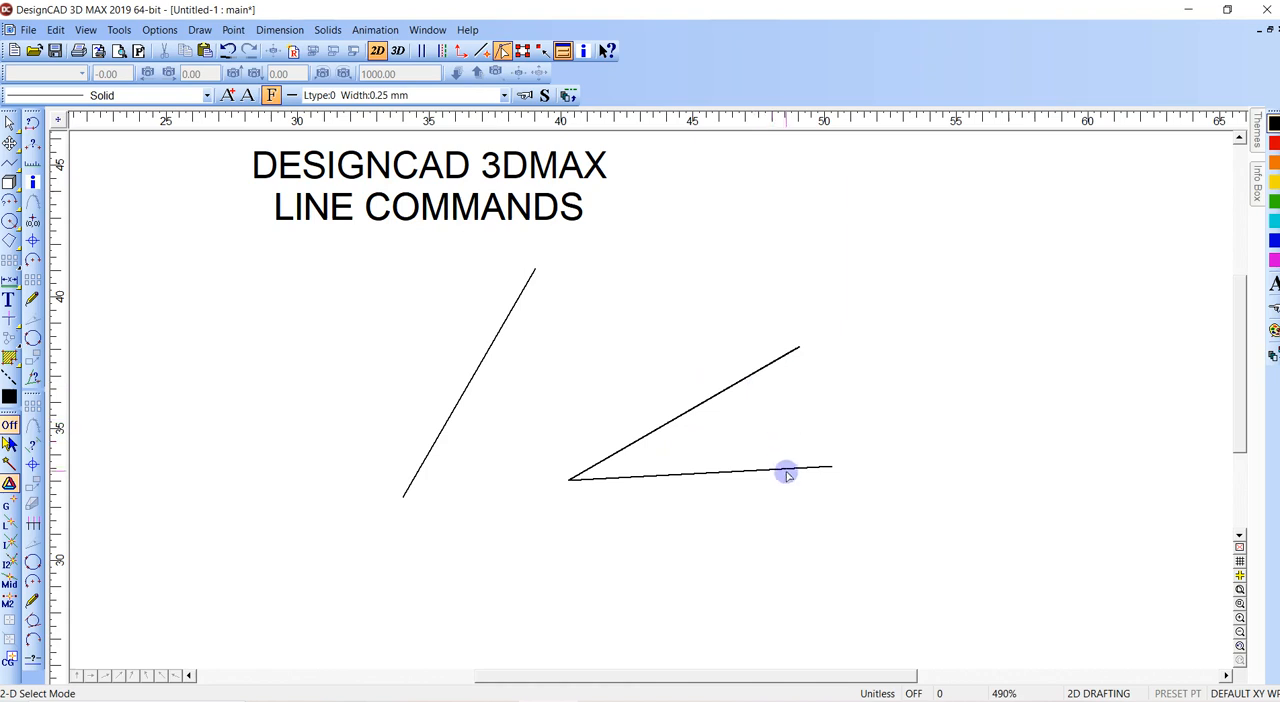
# - Delete the 3-degree line and draw a horizontal line about 10 units long from the inclined line's lower endpoint
pyautogui.click(831, 467)
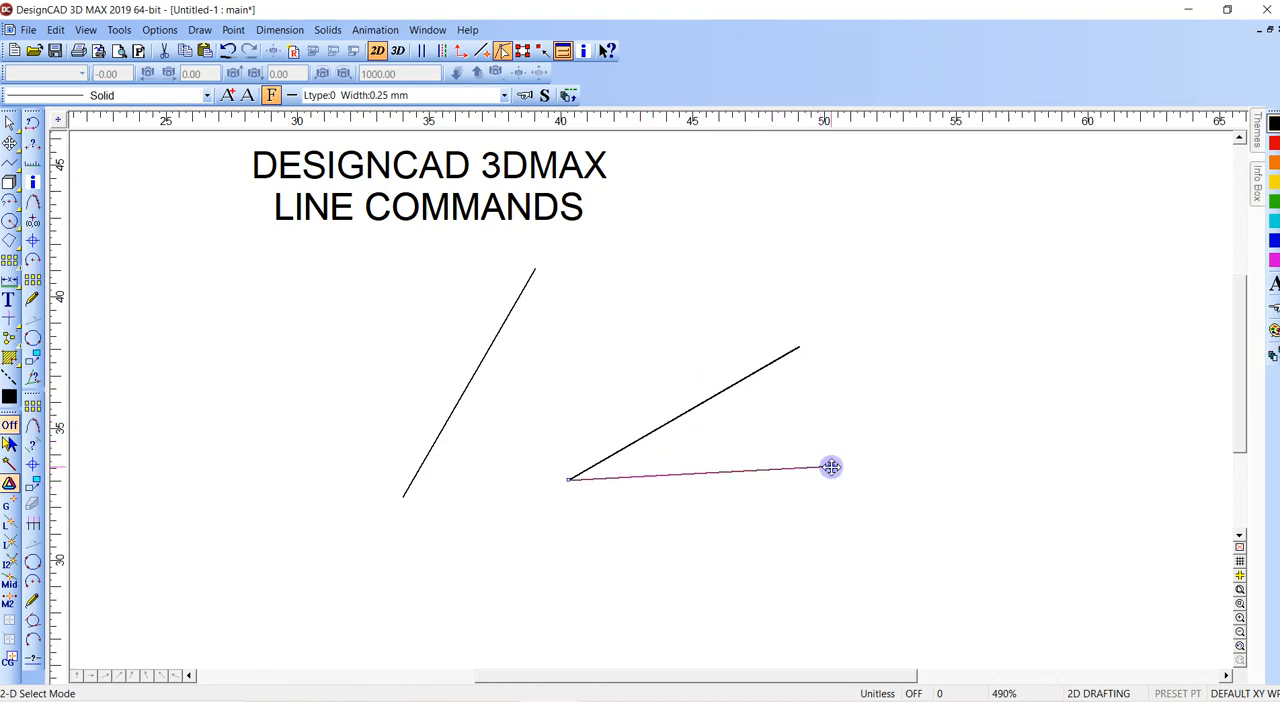
pyautogui.press('Delete')
pyautogui.press('v')
pyautogui.rightClick(683, 500)
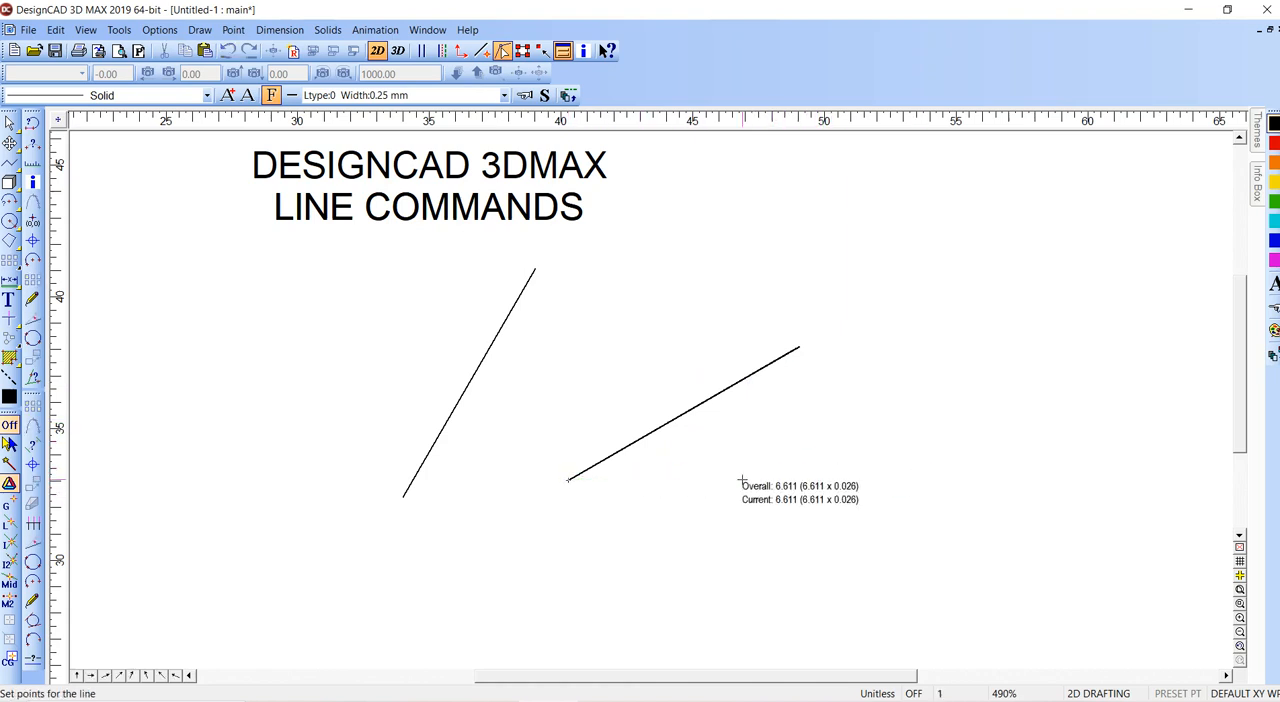
pyautogui.click(826, 478)
# - Dimension the angle between the horizontal and inclined lines, and delete the dimension
pyautogui.hotkey('alt', 'm')
pyautogui.press('a')
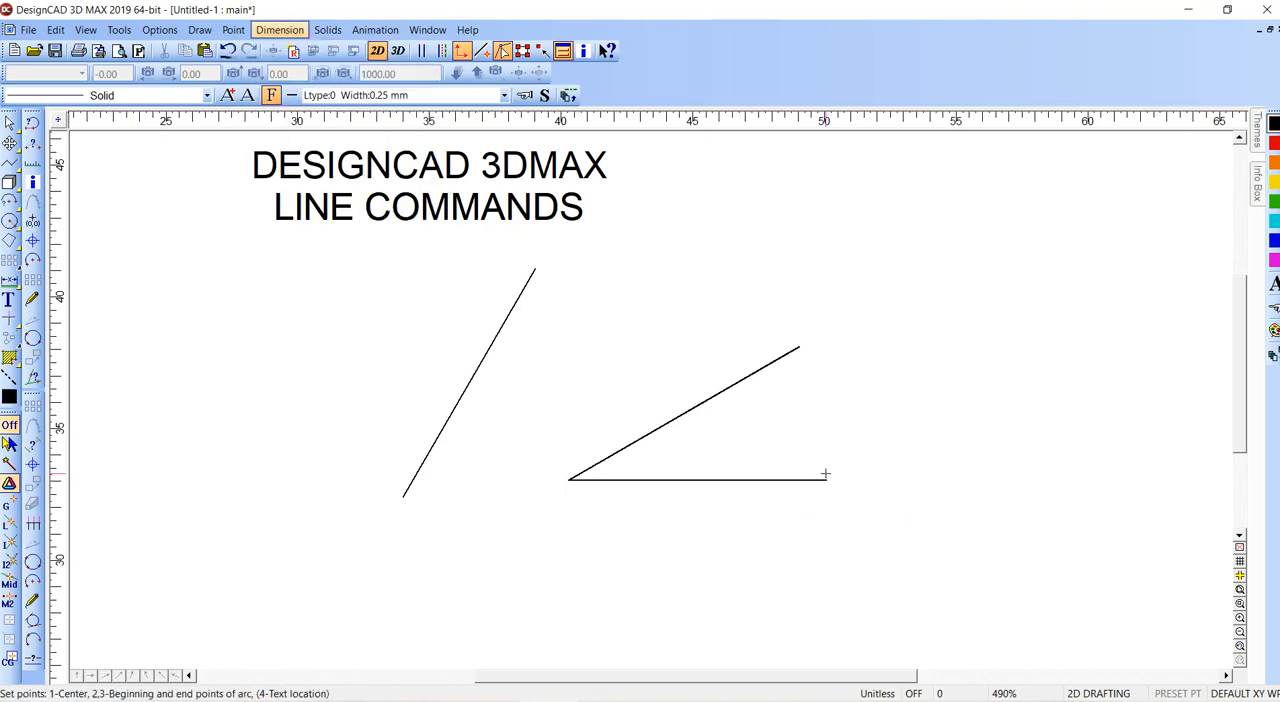
pyautogui.click(844, 484)
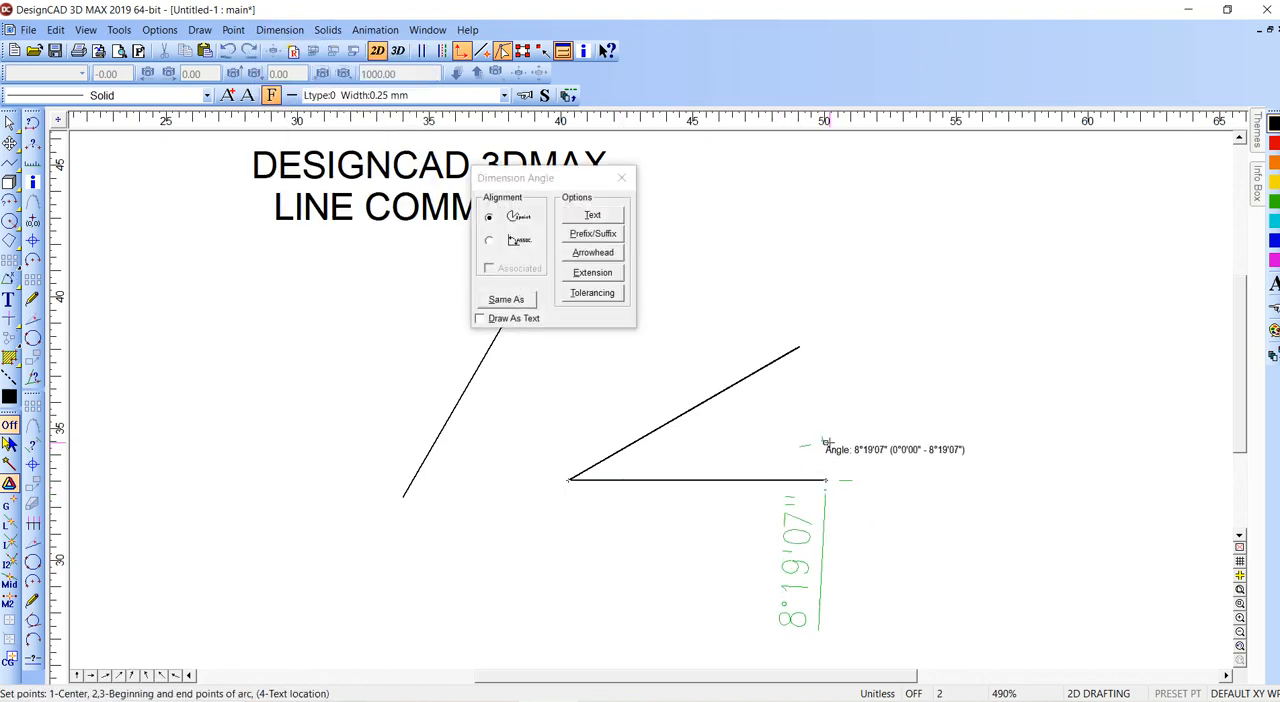
pyautogui.click(846, 357)
pyautogui.click(848, 360)
pyautogui.press('Delete')
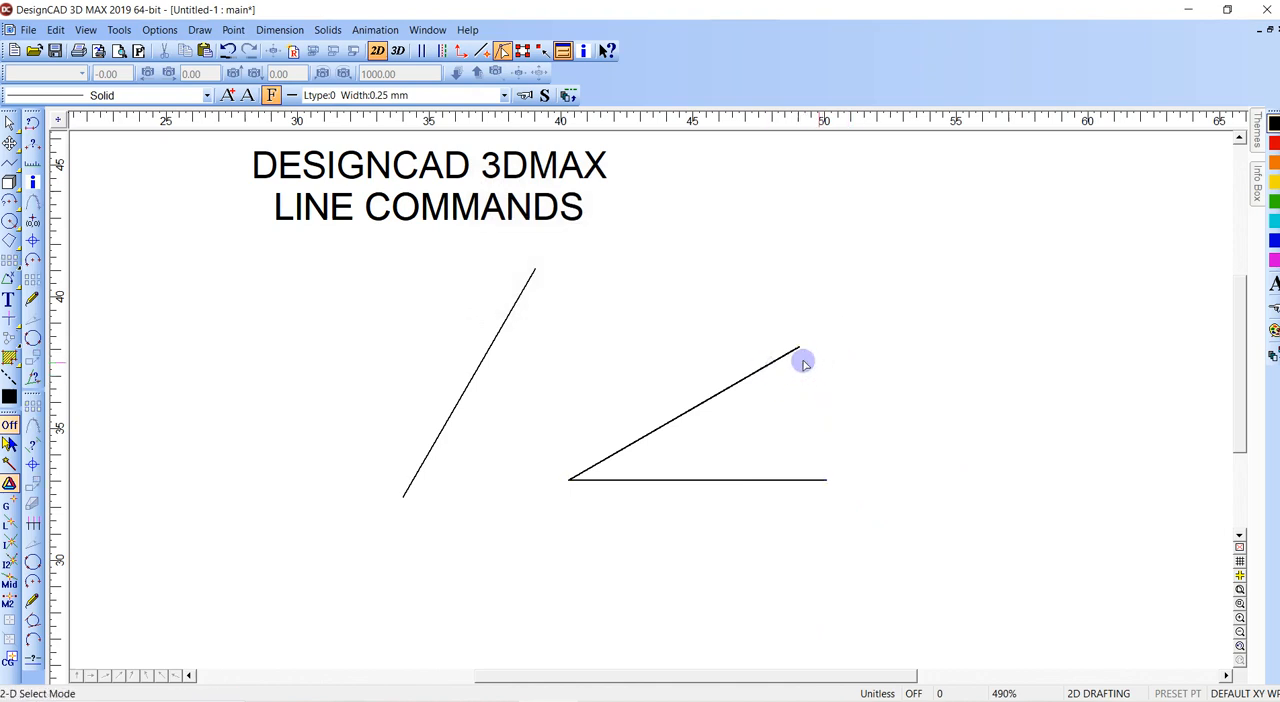
# - Delete the overlapping inclined lines, the horizontal line and the steep diagonal line below the title
pyautogui.click(797, 349)
pyautogui.click(631, 396)
pyautogui.click(570, 480)
pyautogui.press('Delete')
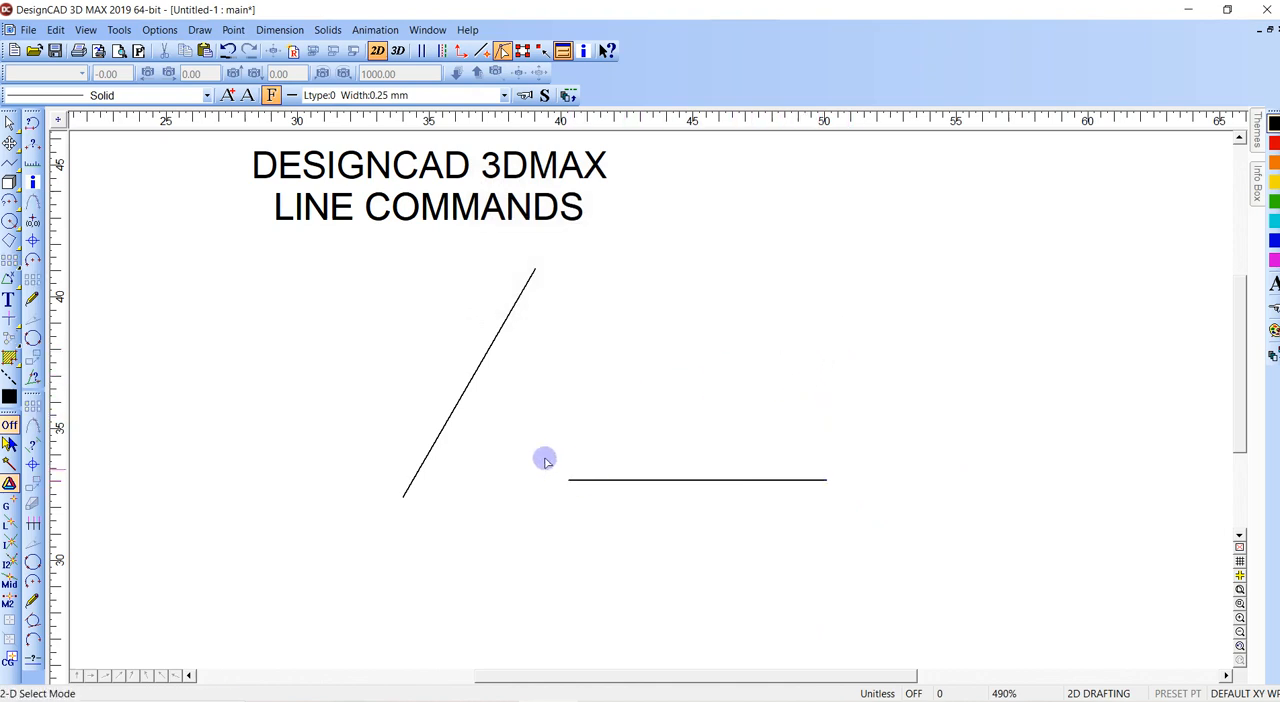
pyautogui.click(570, 481)
pyautogui.press('Delete')
pyautogui.click(506, 274)
pyautogui.press('Delete')
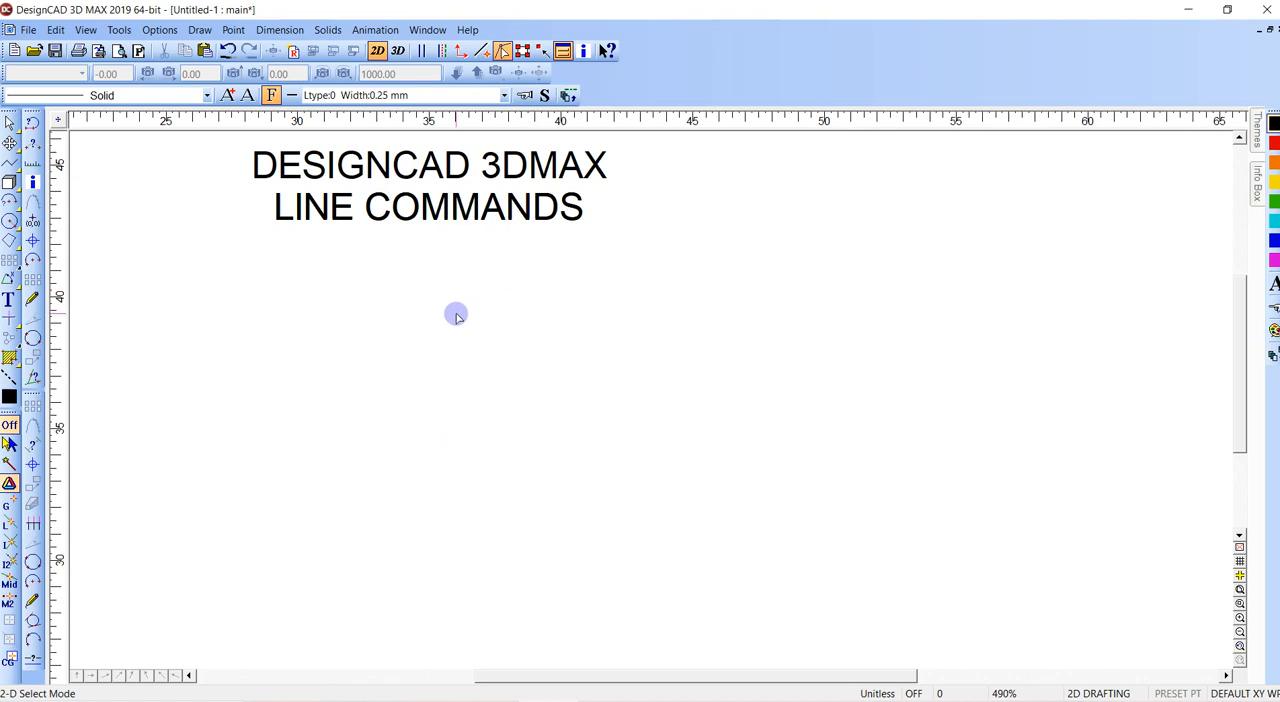
pyautogui.moveTo(451, 317)
pyautogui.mouseDown(button='middle')
pyautogui.moveTo(500, 334)
pyautogui.moveTo(649, 340)
pyautogui.mouseUp(button='middle')
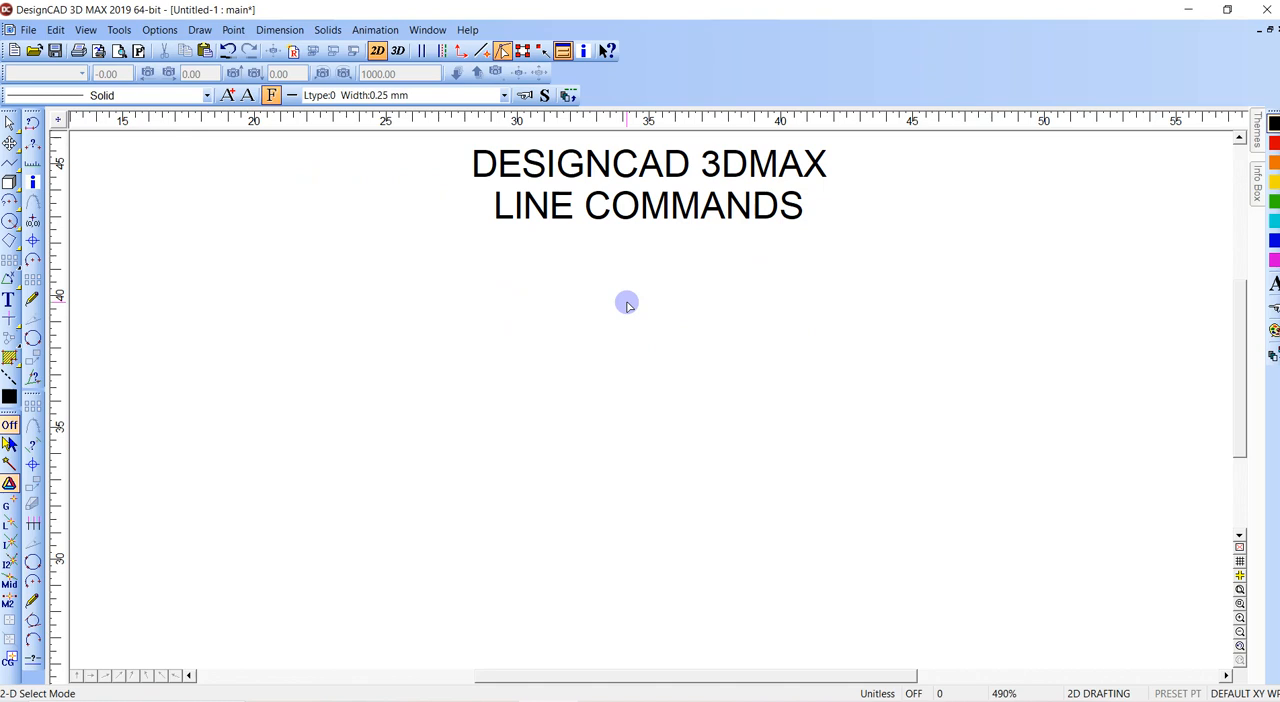
# - Draw an inclined line below the title, fixing its angle with the custom angle expression ASIN(.5)
pyautogui.press('l')
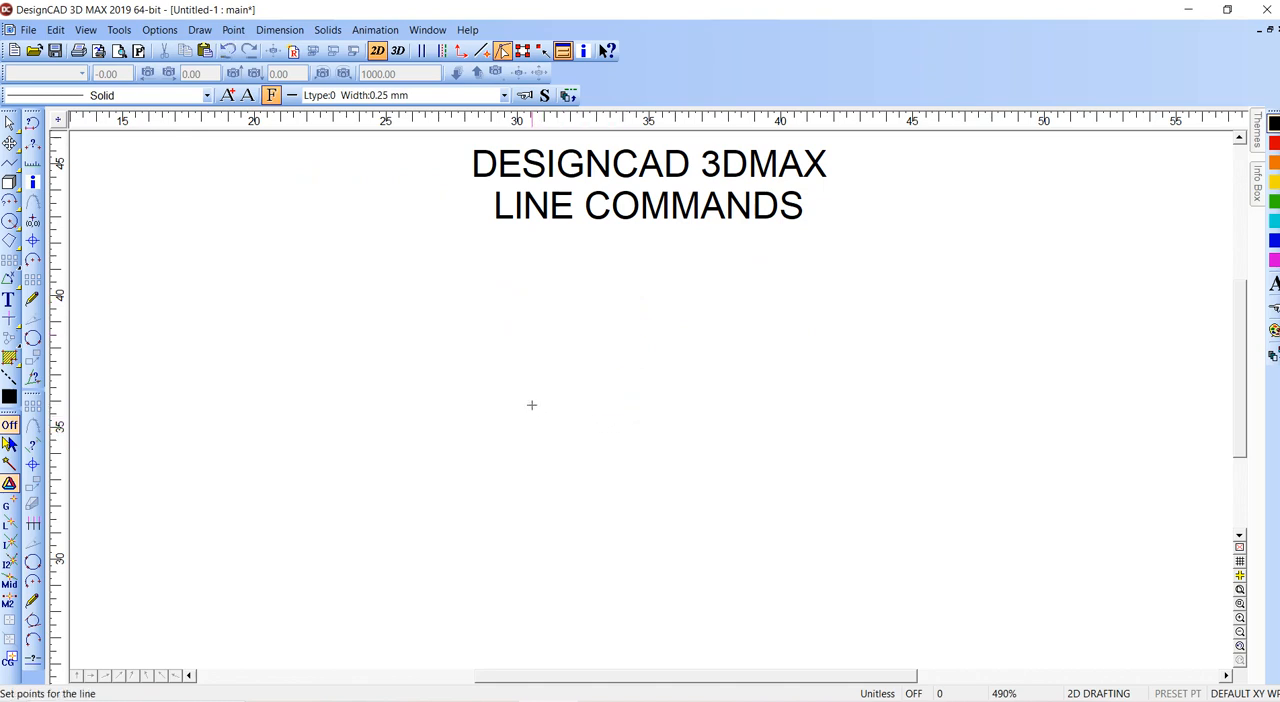
pyautogui.click(531, 404)
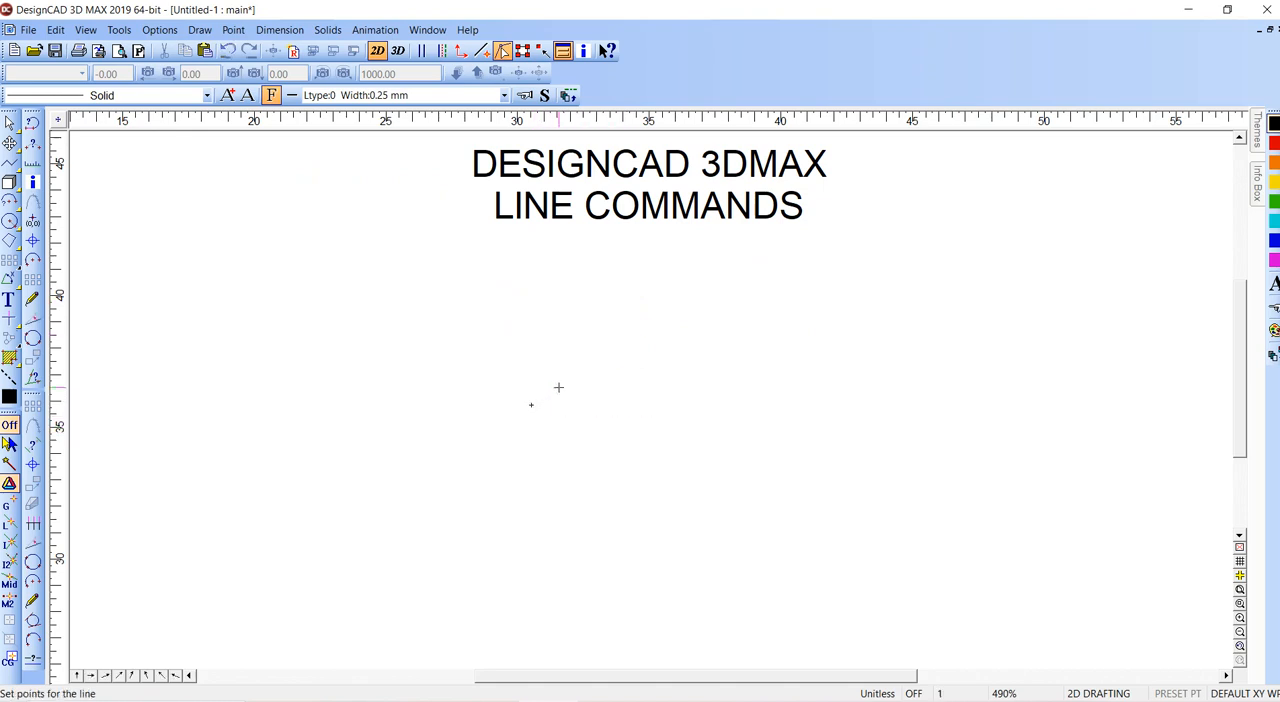
pyautogui.rightClick(616, 383)
pyautogui.click(677, 514)
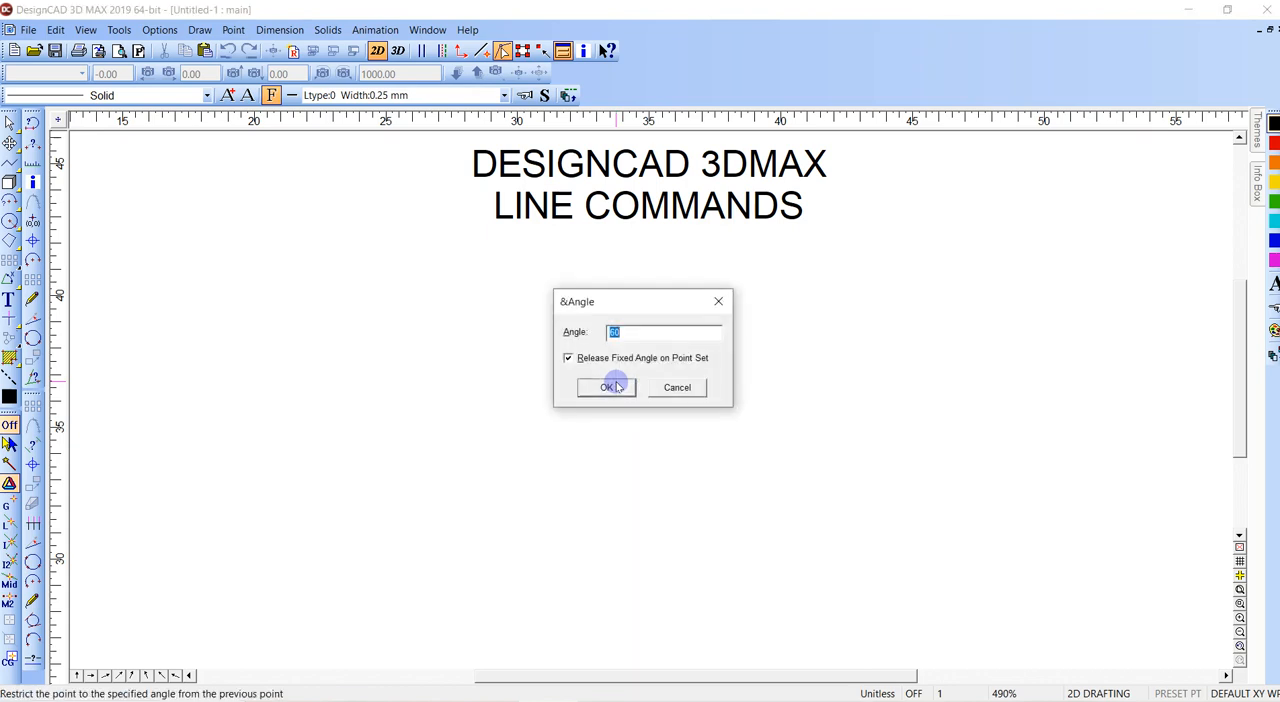
pyautogui.click(657, 337)
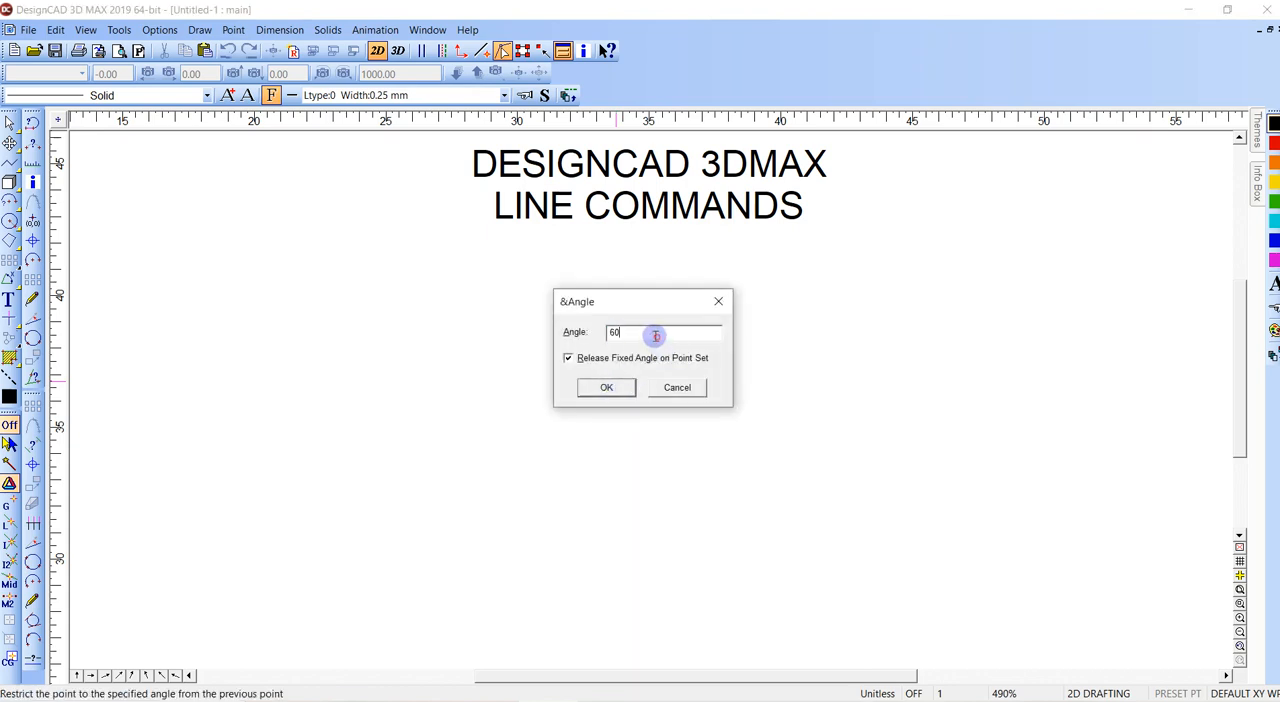
pyautogui.moveTo(655, 335); pyautogui.dragTo(595, 327)
pyautogui.write('AT')
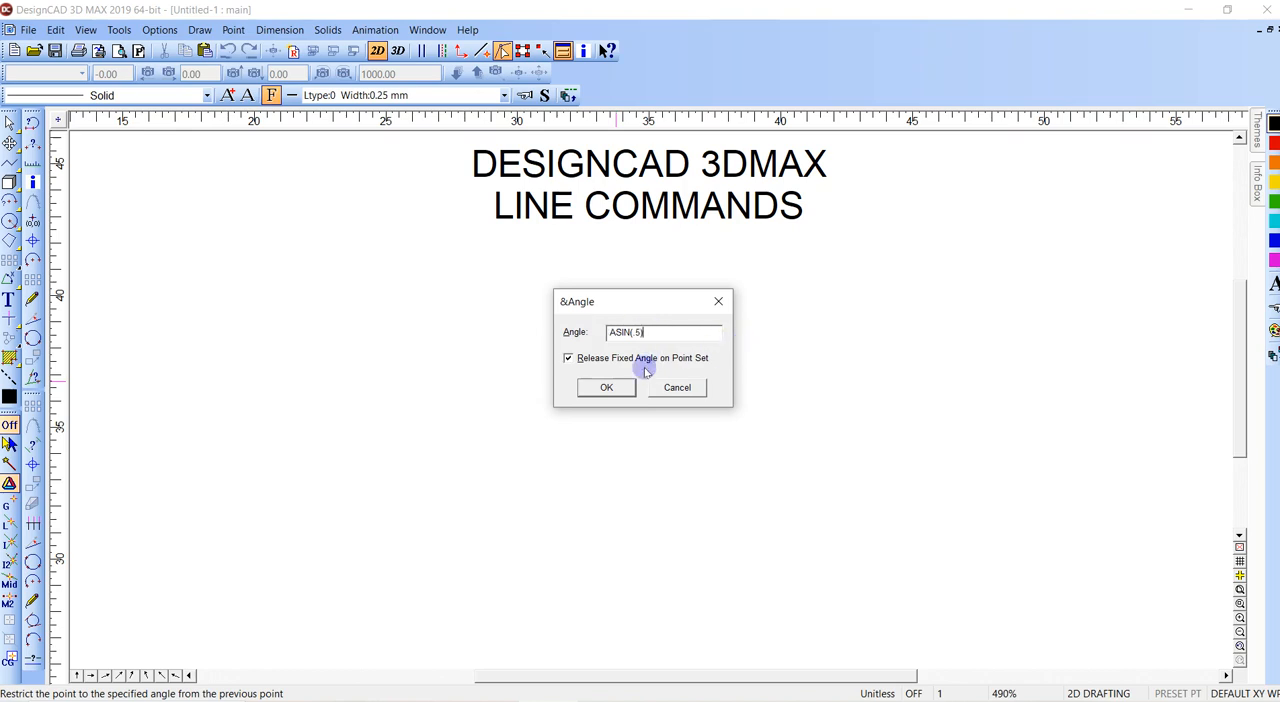
pyautogui.click(606, 387)
pyautogui.click(705, 310)
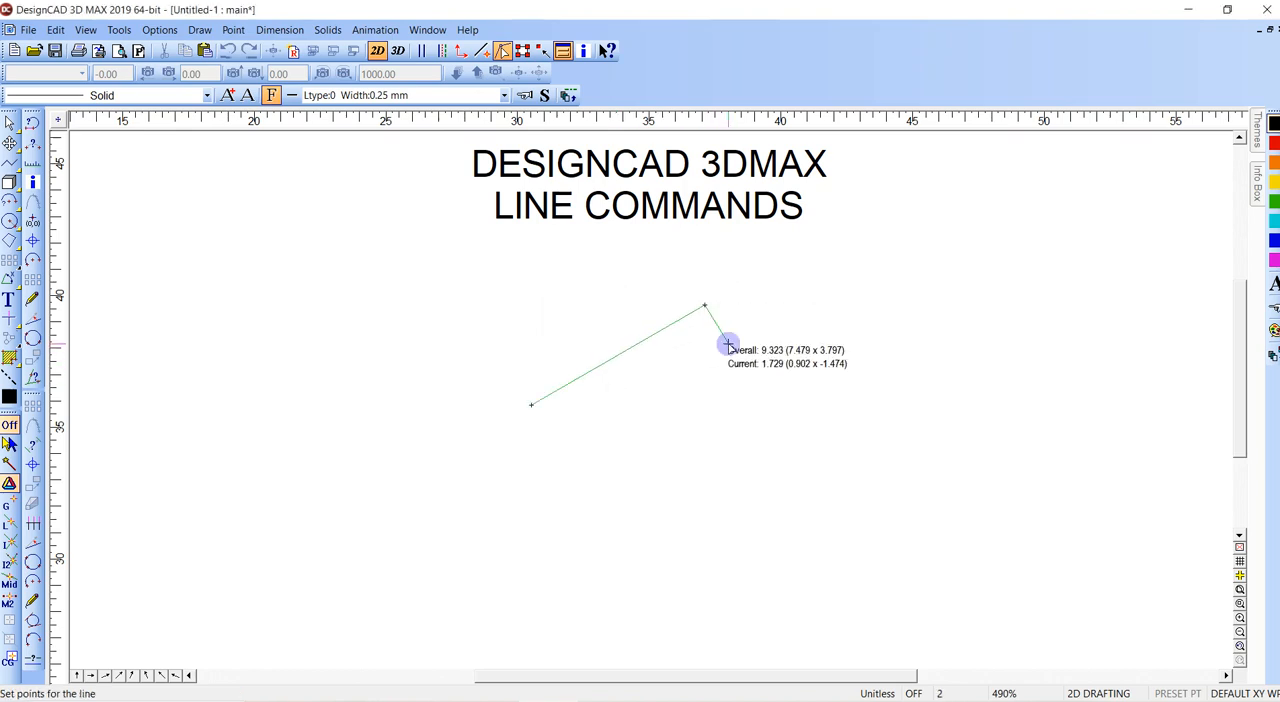
pyautogui.press('Return')
# - Draw a horizontal line about 8.6 units long from the inclined line's lower endpoint
pyautogui.press('v')
pyautogui.rightClick(532, 406)
pyautogui.click(681, 407)
pyautogui.press('shift')
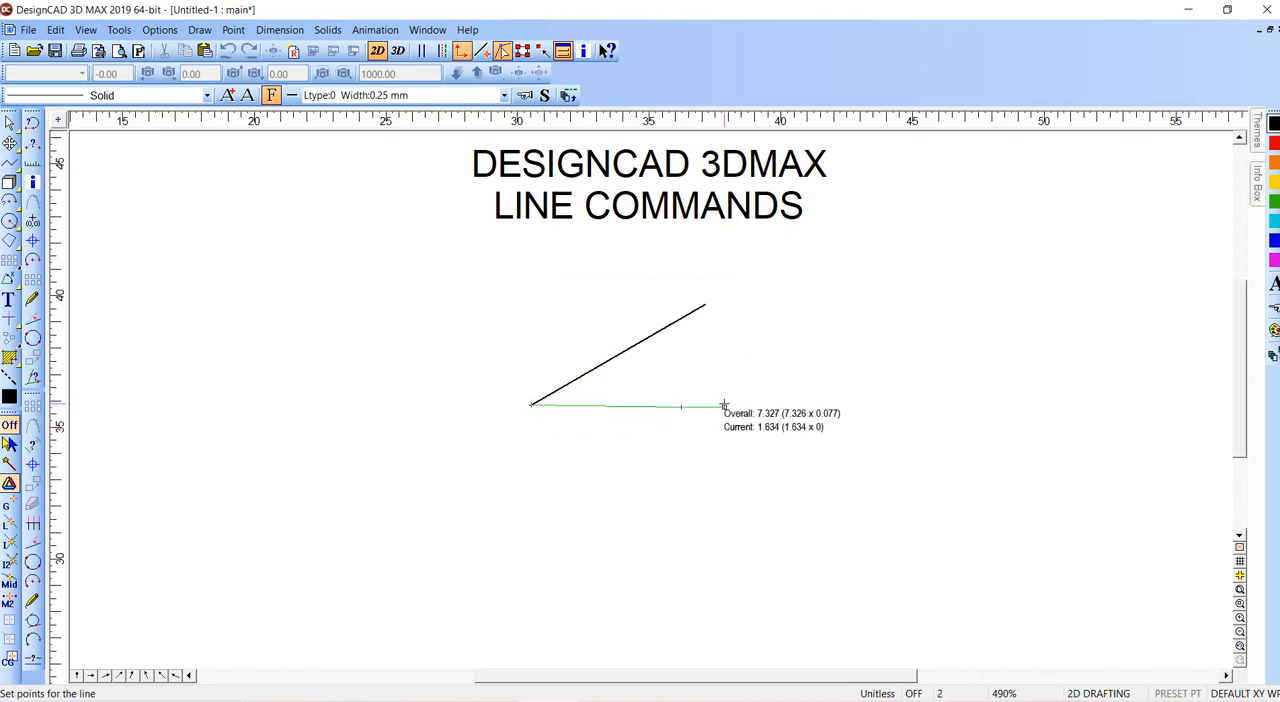
pyautogui.press('BackSpace')
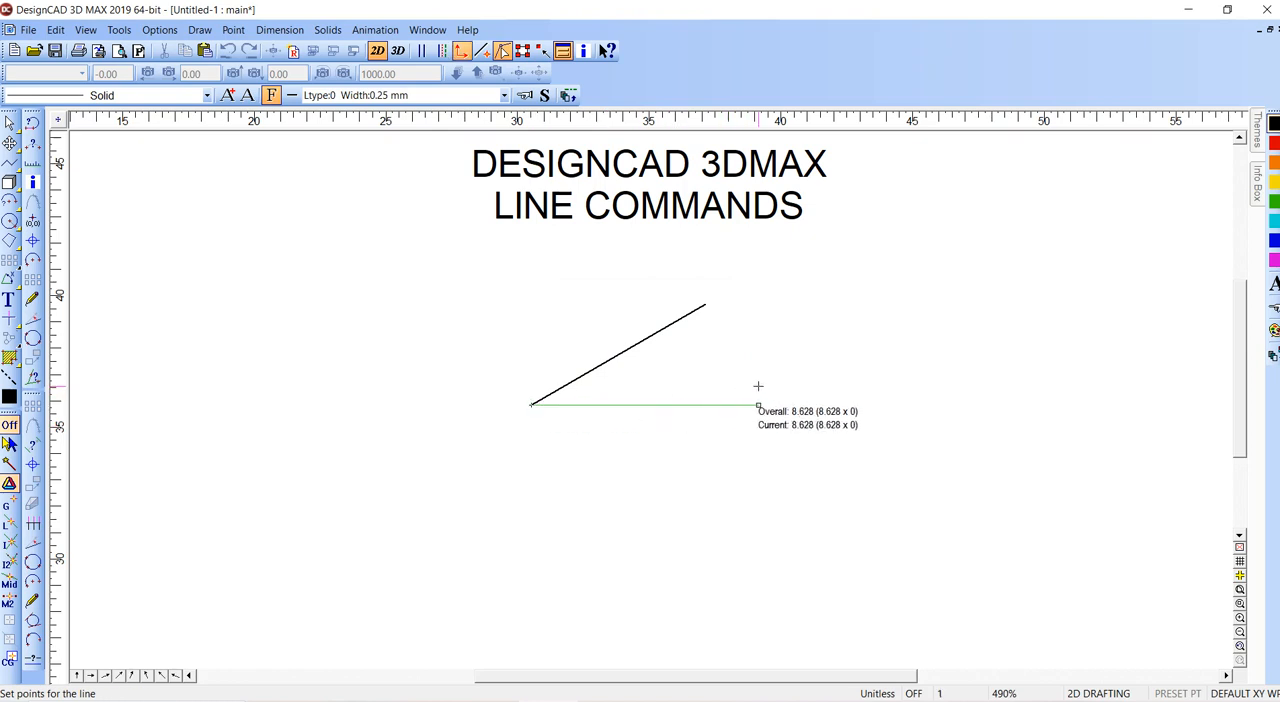
# - Dimension the angle between the horizontal and inclined lines, placing the text beyond their open ends
pyautogui.hotkey('alt', 'm')
pyautogui.press('a')
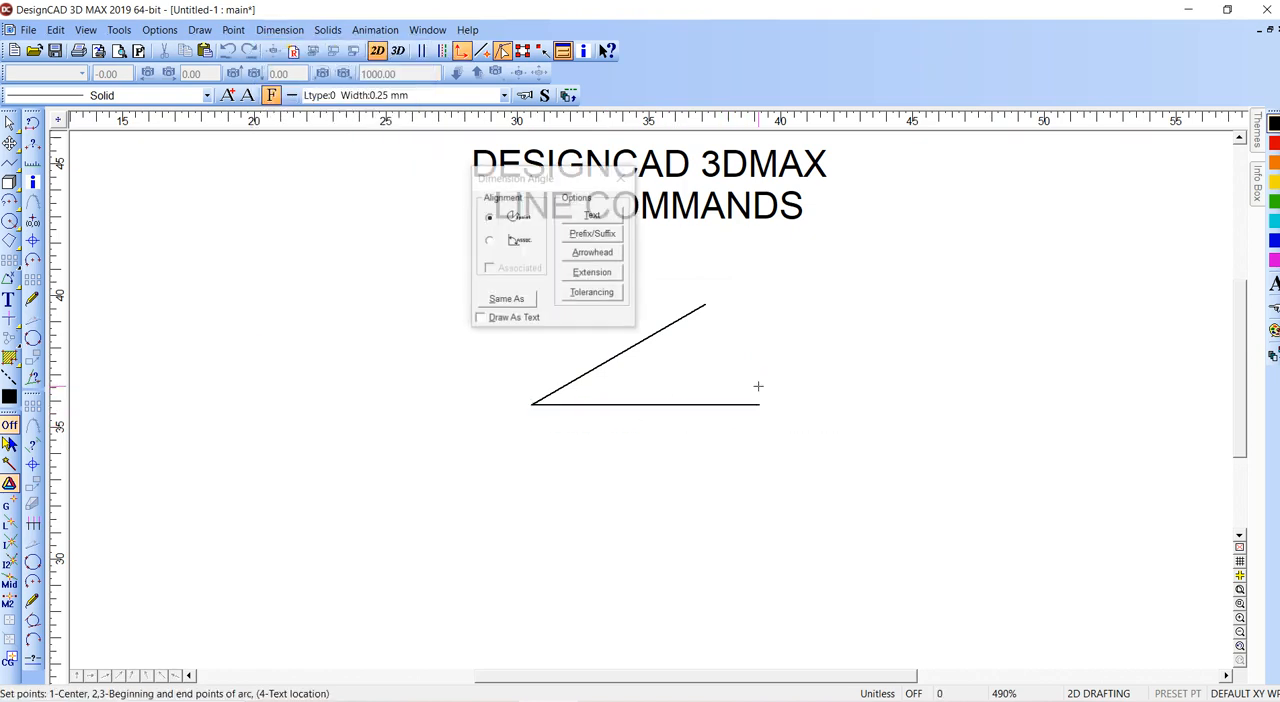
pyautogui.rightClick(770, 405)
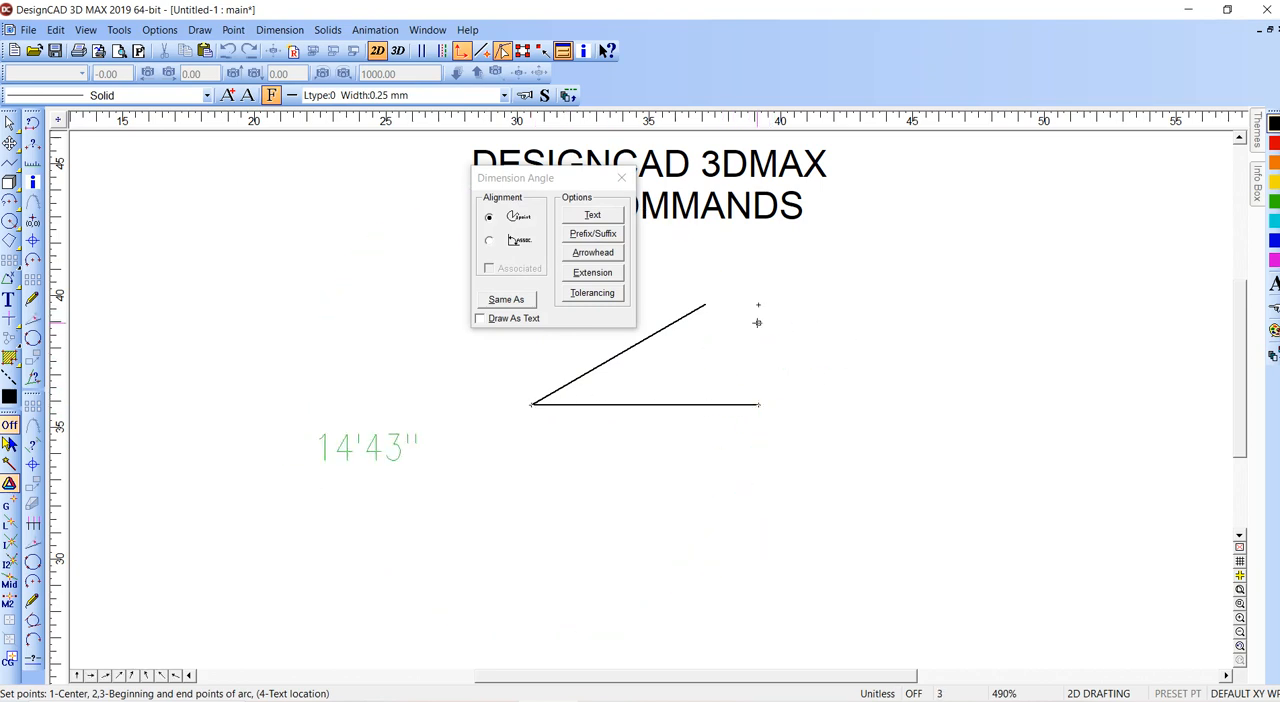
pyautogui.rightClick(721, 302)
pyautogui.press('BackSpace')
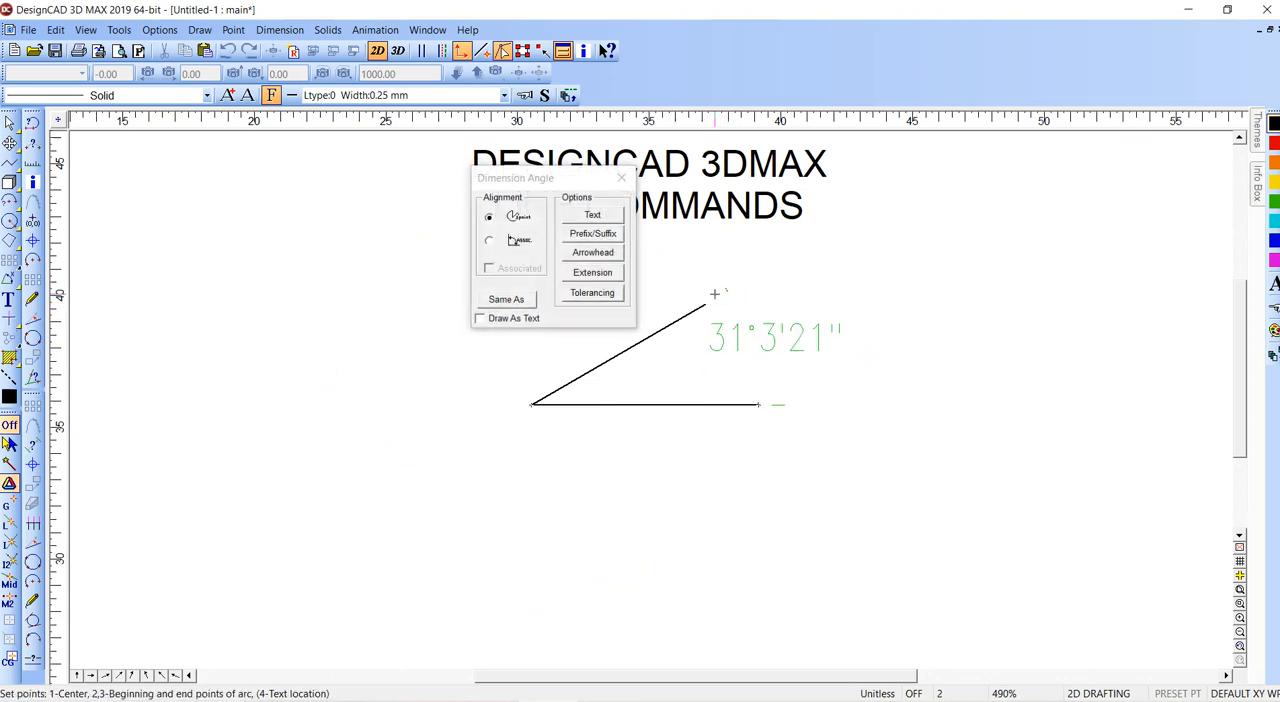
pyautogui.click(766, 302)
pyautogui.click(812, 306)
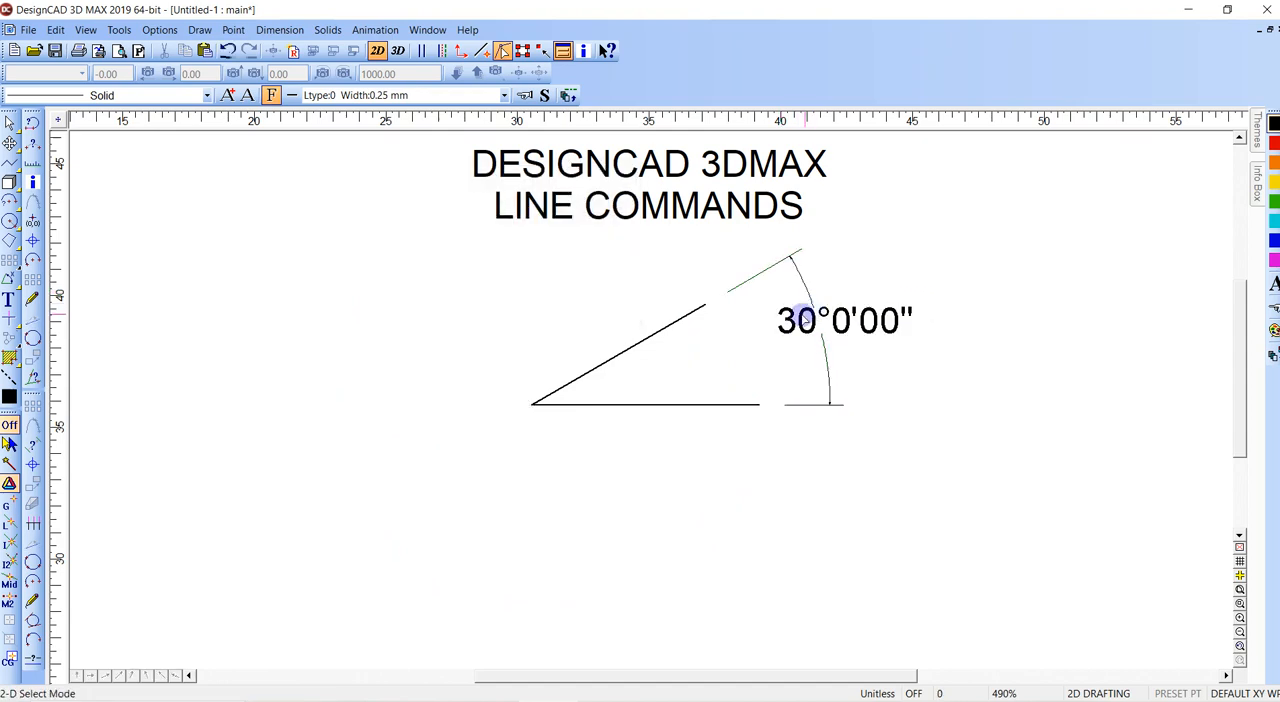
# - Delete the angle dimension and both the inclined and horizontal lines
pyautogui.click(811, 307)
pyautogui.press('Delete')
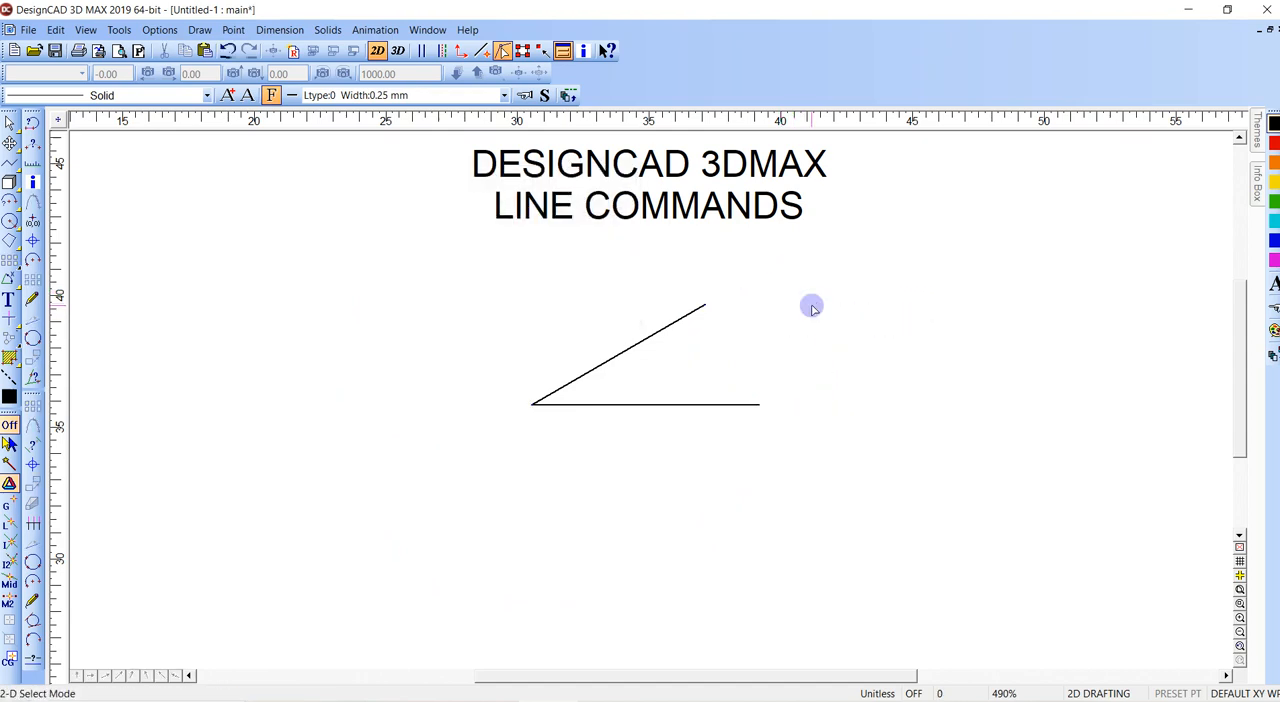
pyautogui.moveTo(472, 243); pyautogui.dragTo(854, 467)
pyautogui.press('Delete')
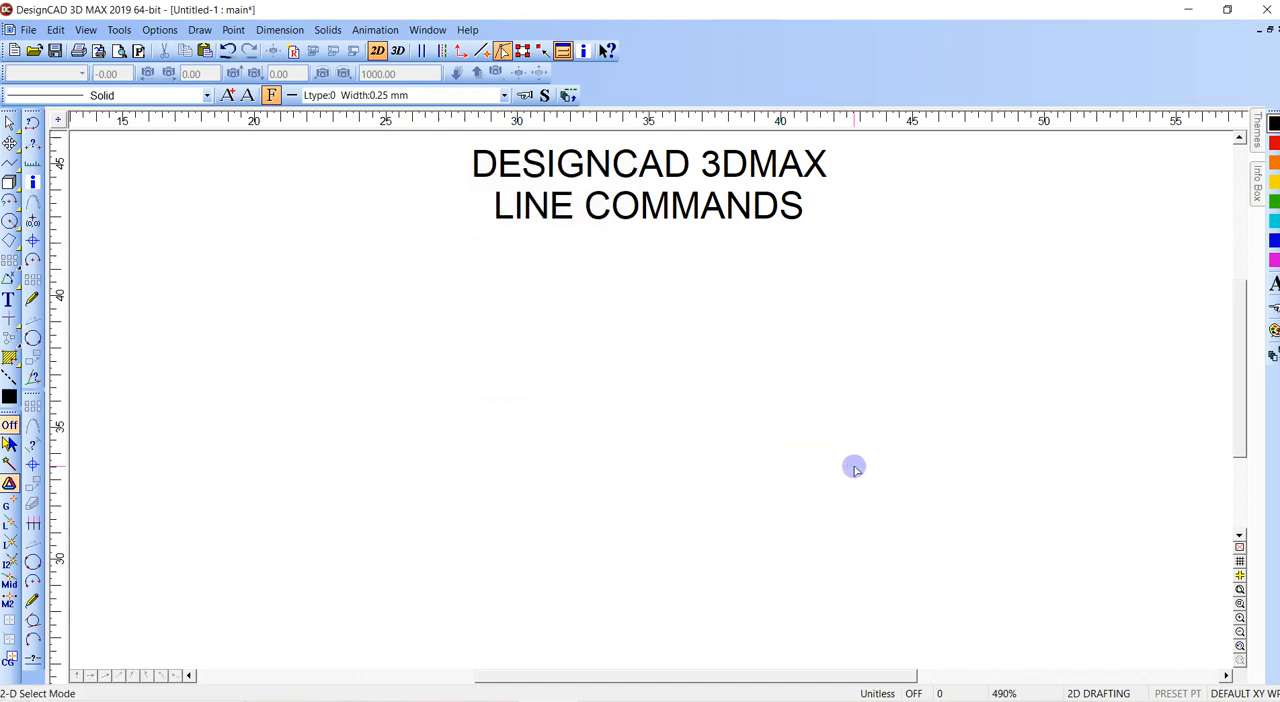
pyautogui.press('l')
pyautogui.click(512, 430)
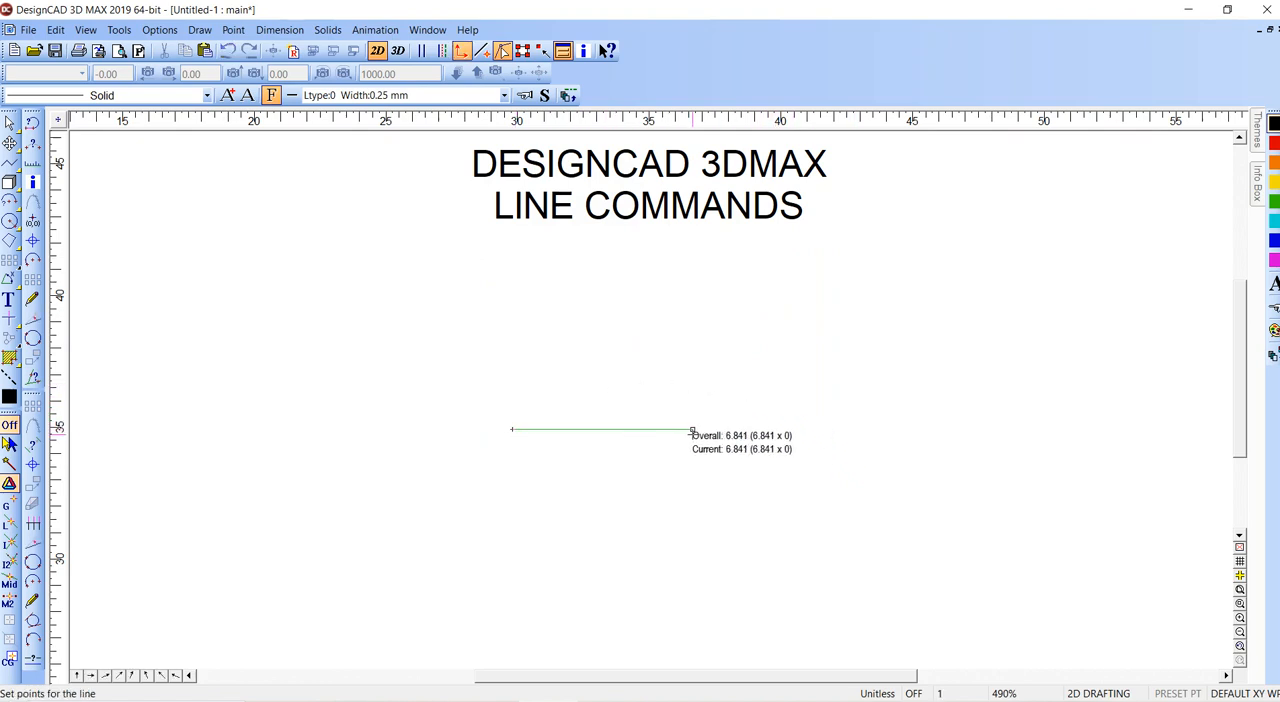
pyautogui.press("'")
pyautogui.write('11')
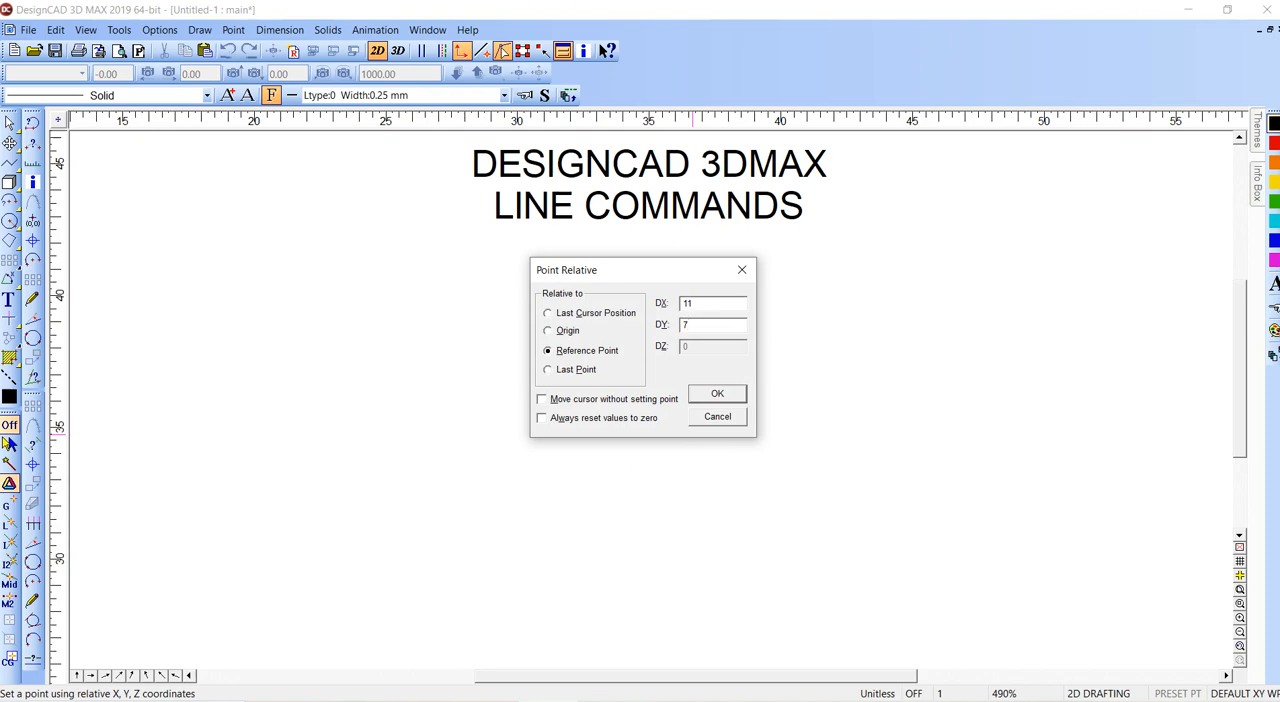
pyautogui.click(722, 395)
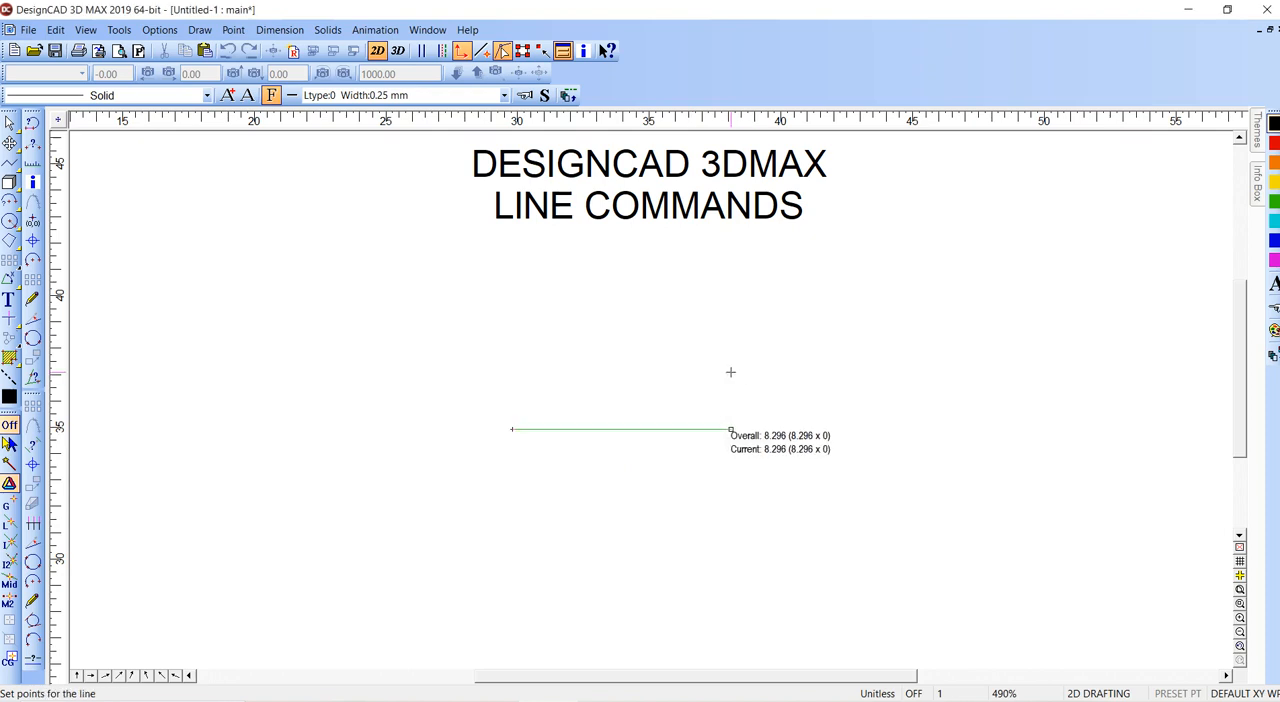
pyautogui.press('o')
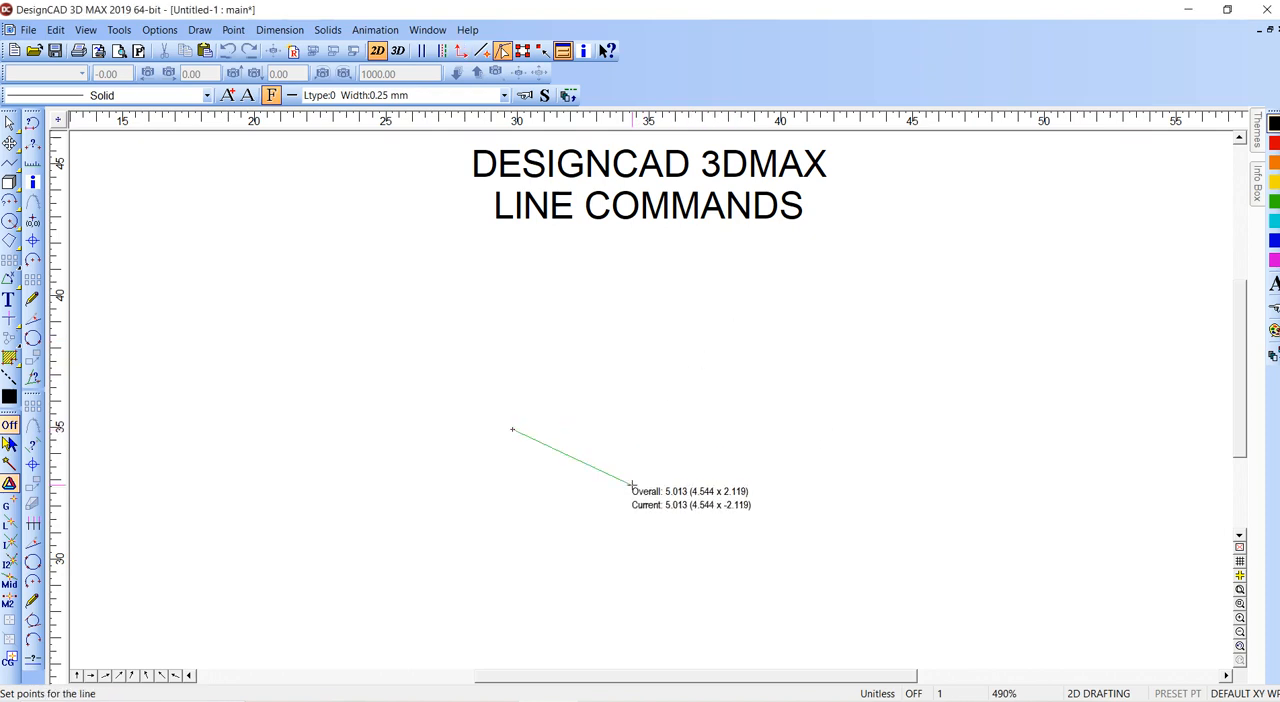
pyautogui.rightClick(564, 405)
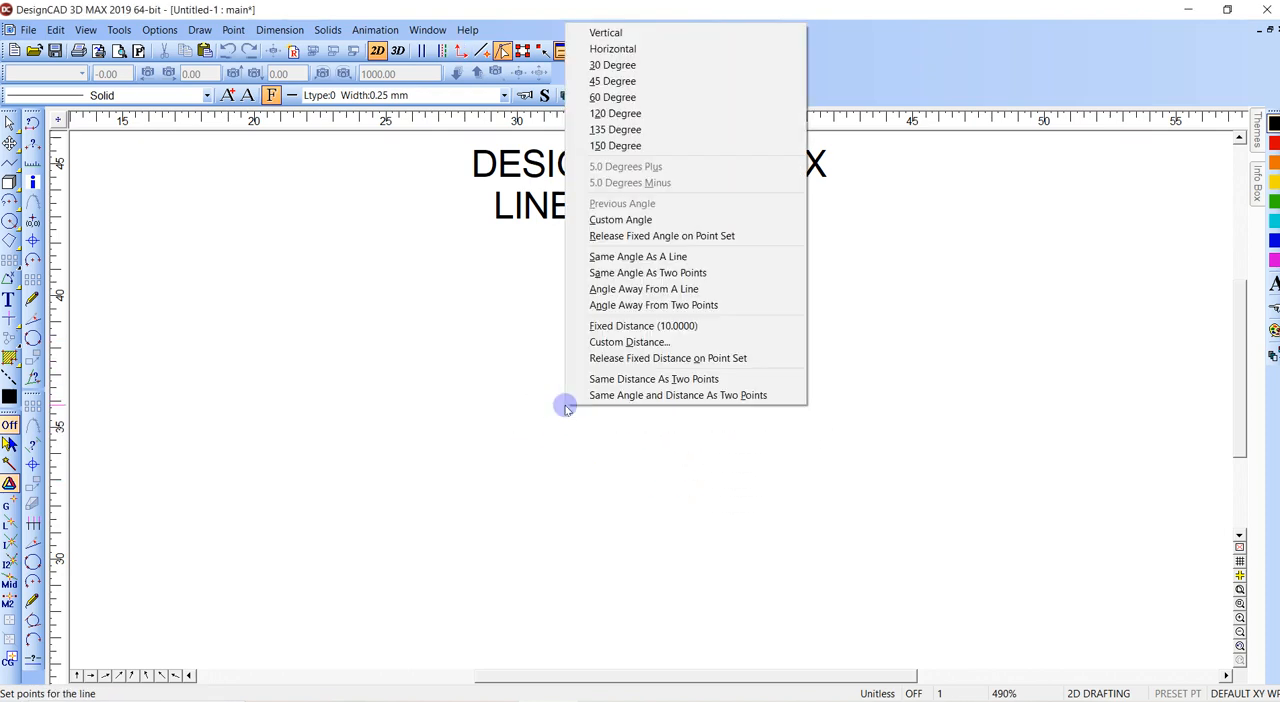
pyautogui.press('Escape')
pyautogui.press('Escape')
pyautogui.click(564, 405)
pyautogui.press('v')
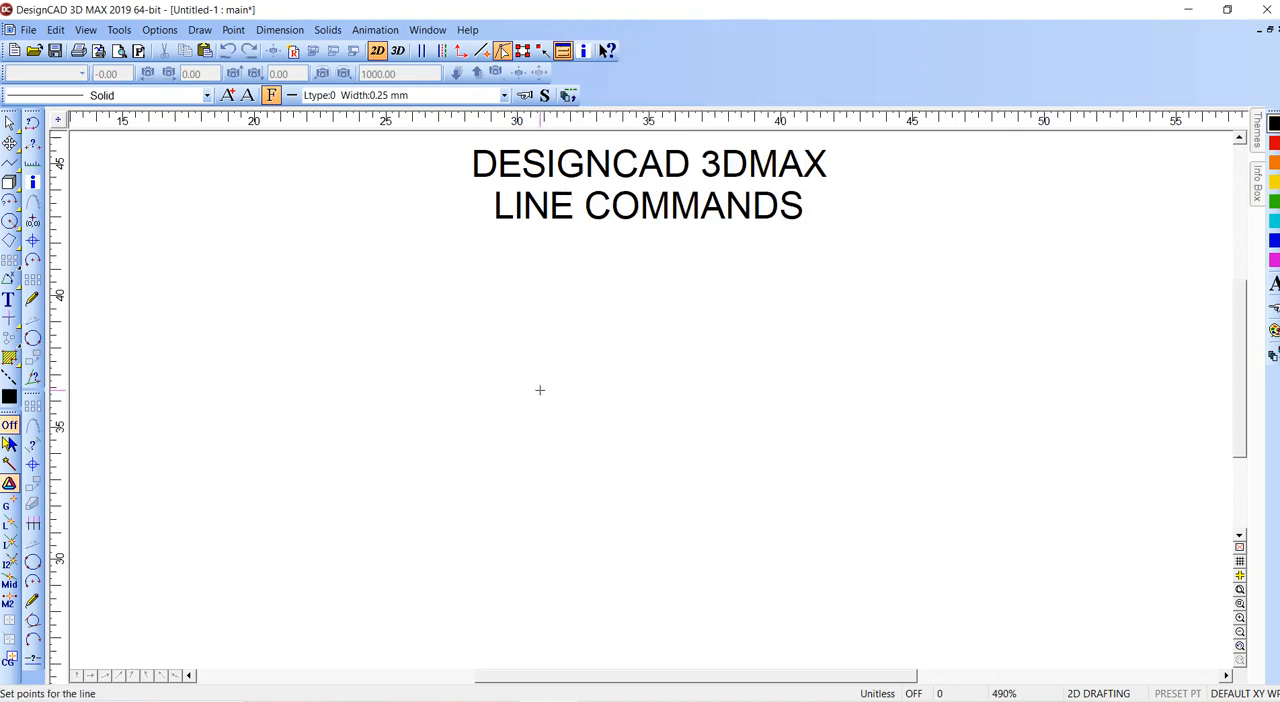
pyautogui.press("'")
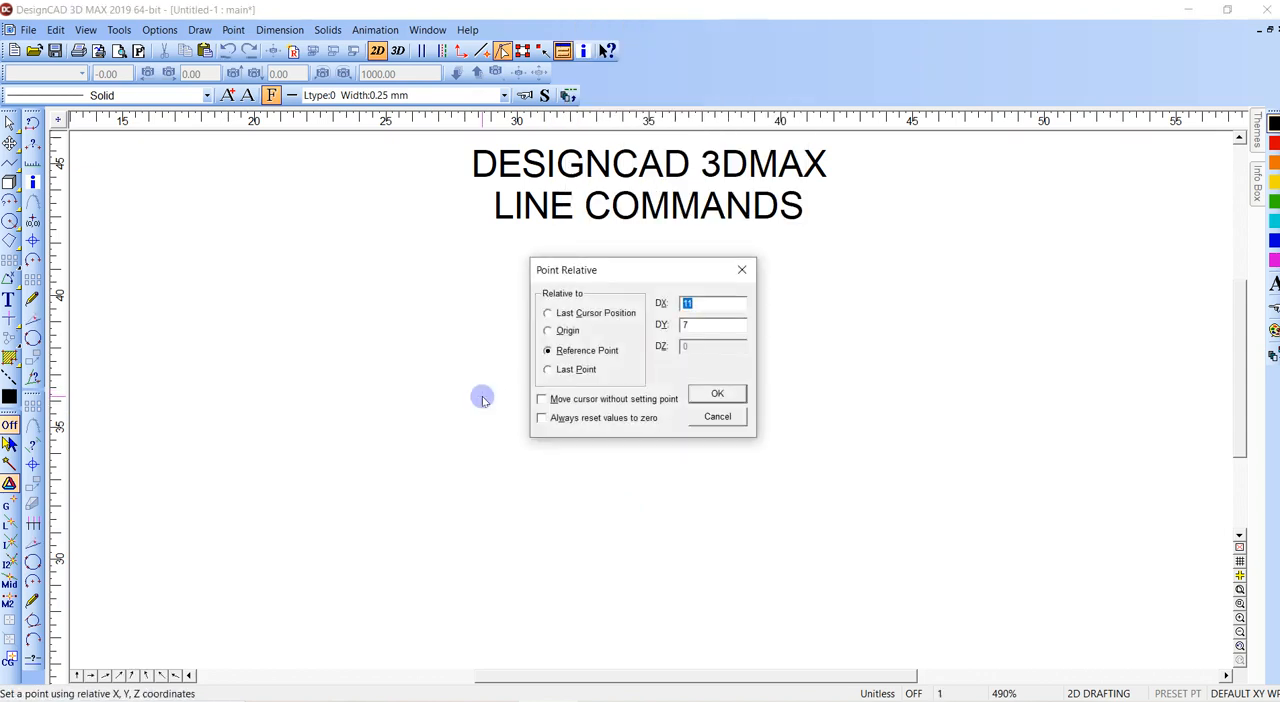
pyautogui.doubleClick(700, 325)
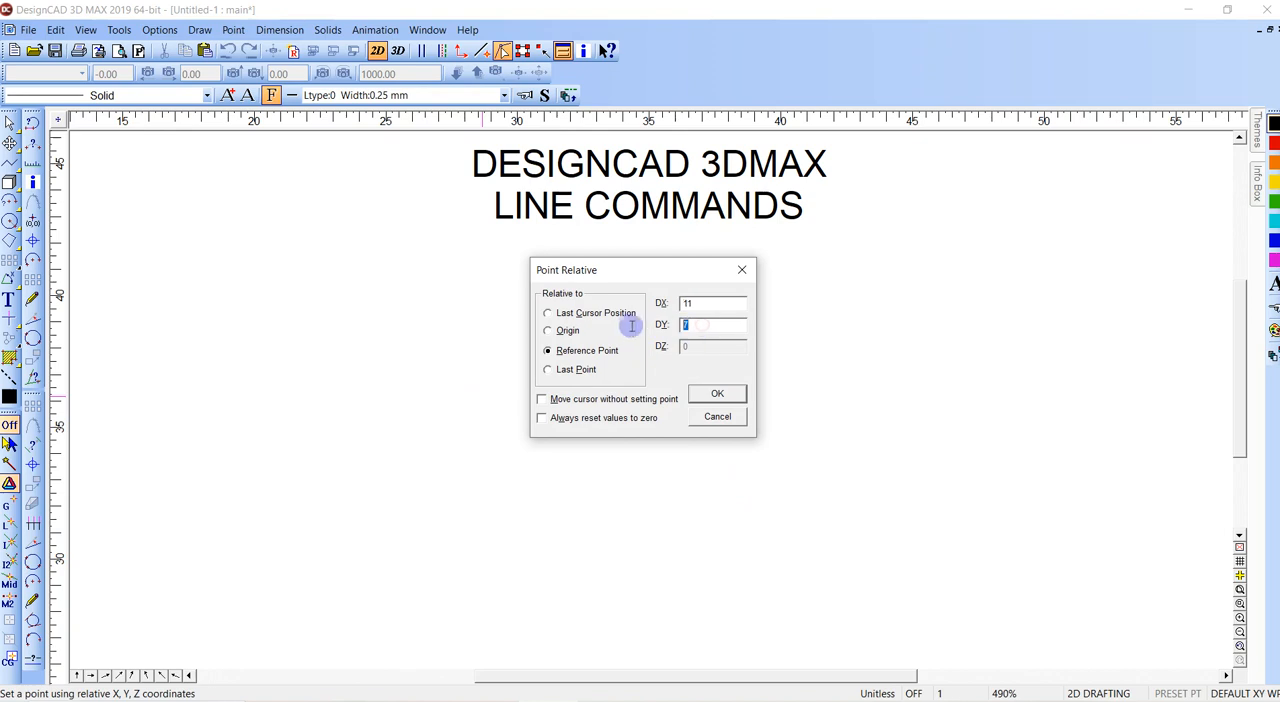
pyautogui.write('0')
pyautogui.press('Return')
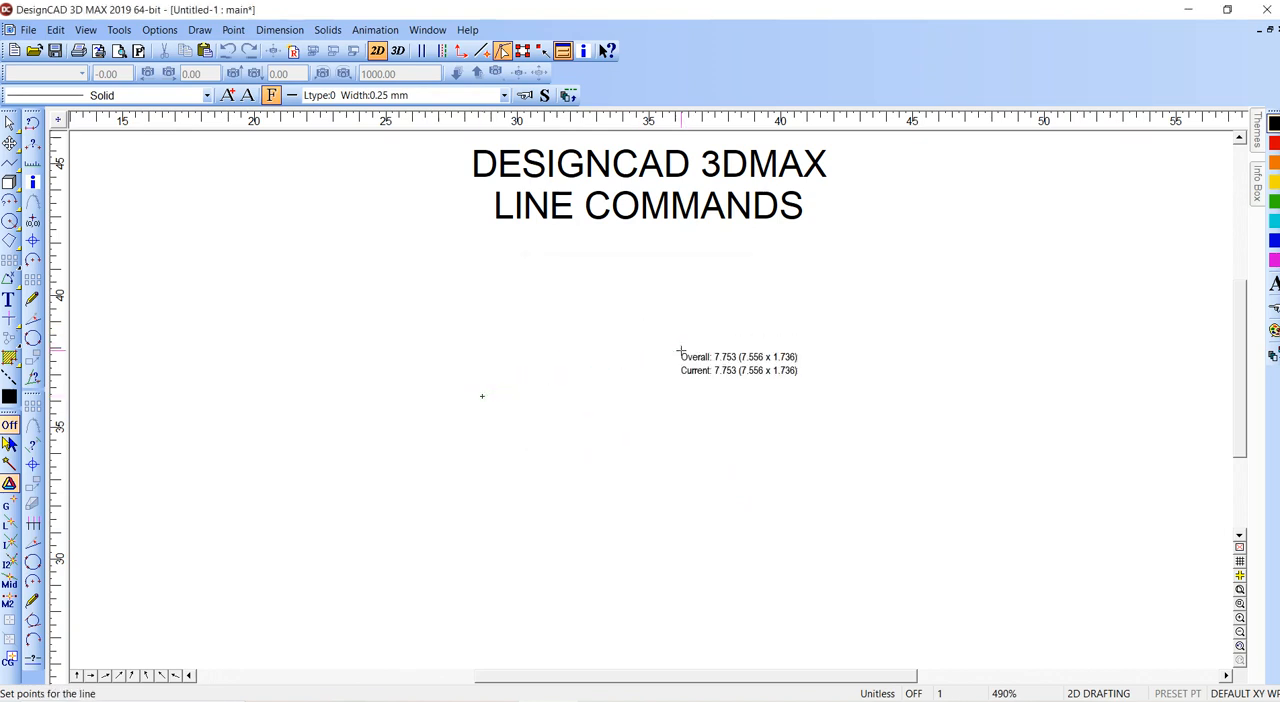
pyautogui.press('Escape')
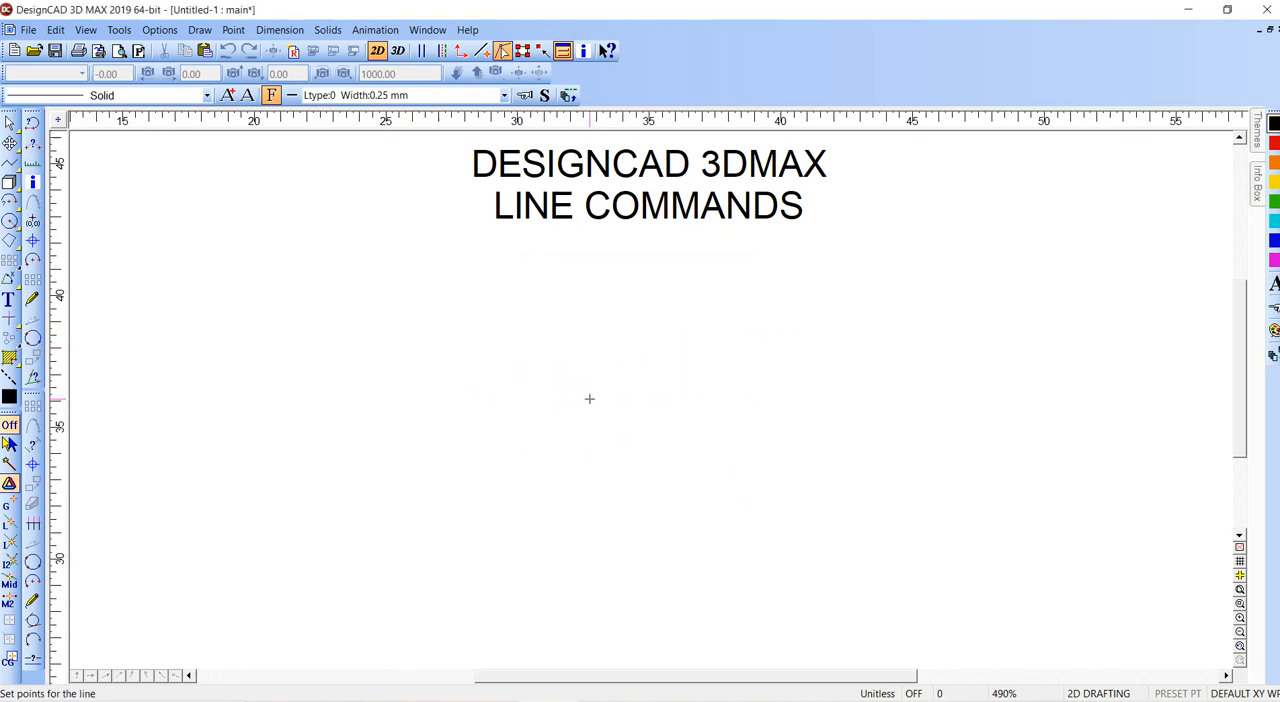
# - Start a line below the title and set its second point relative to the last point with DX 11 and DY 0
pyautogui.click(498, 388)
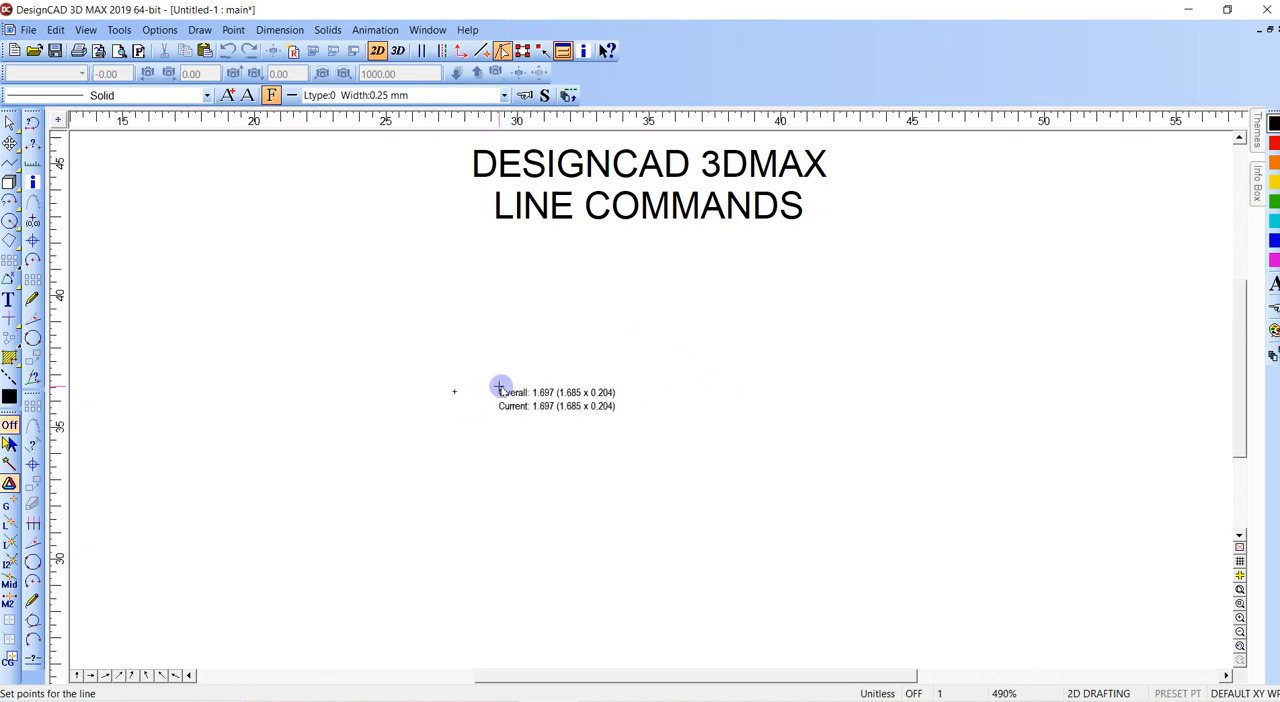
pyautogui.press("'")
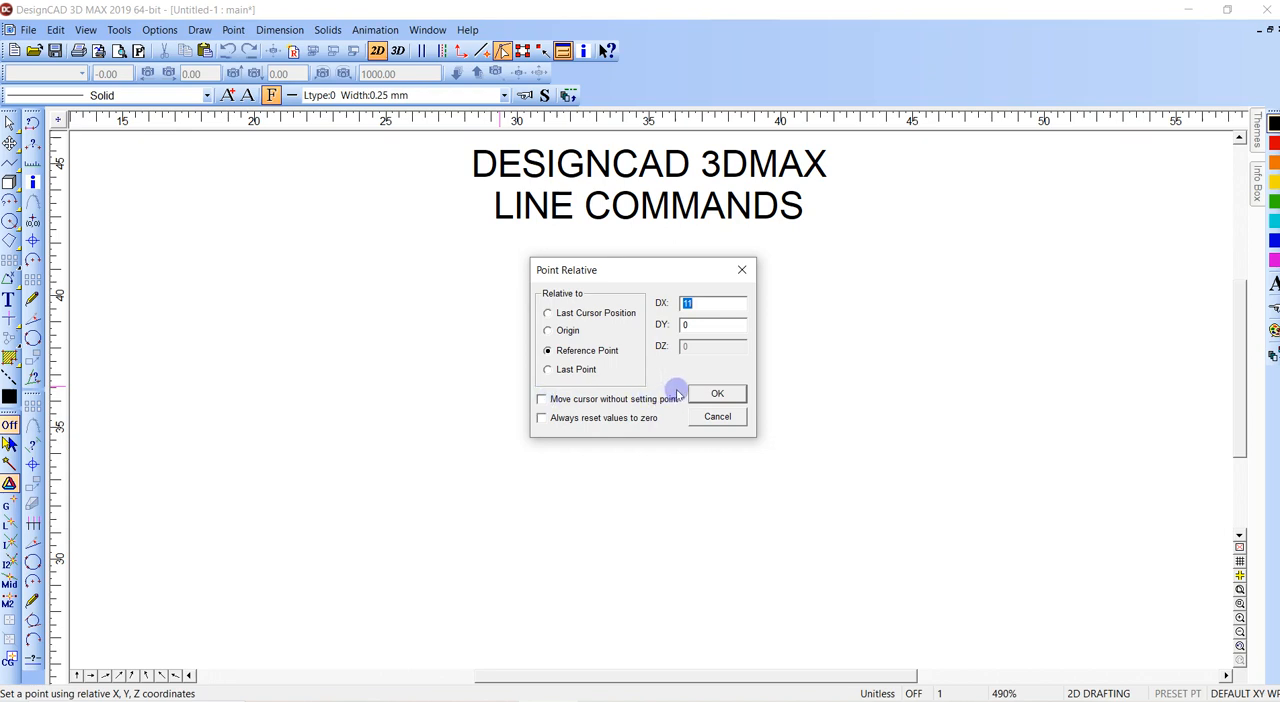
pyautogui.click(550, 369)
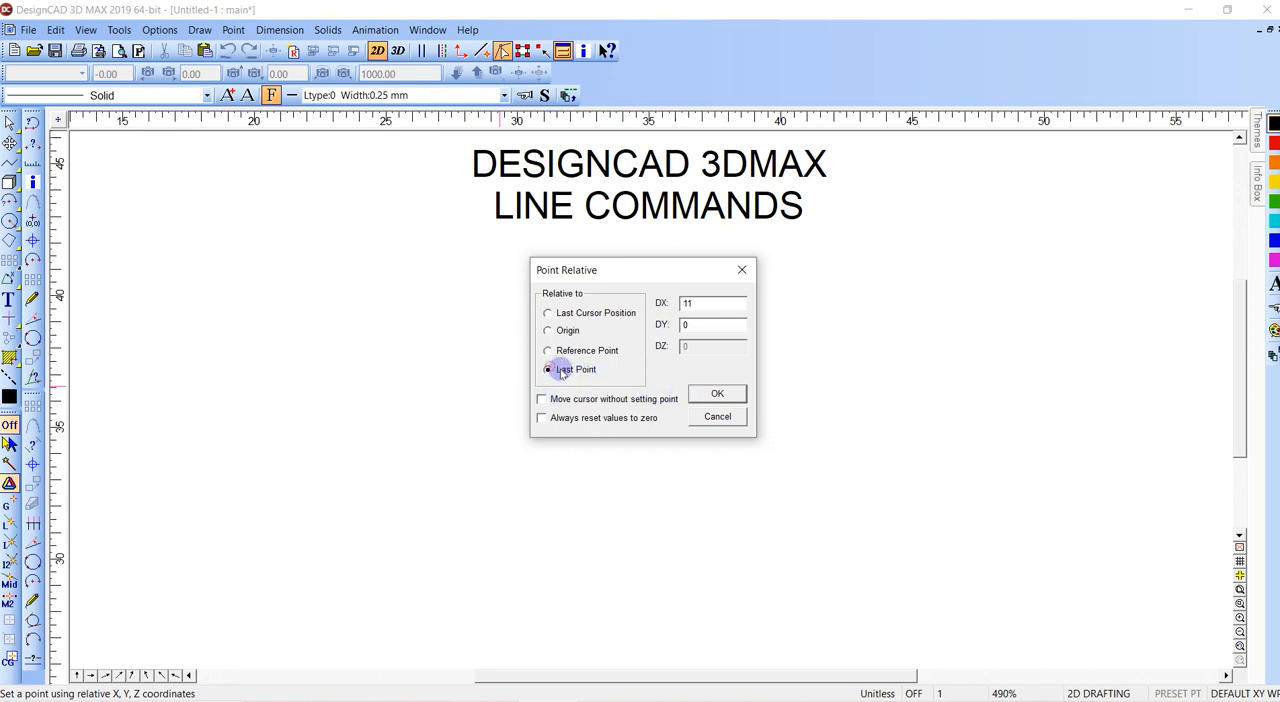
pyautogui.click(710, 393)
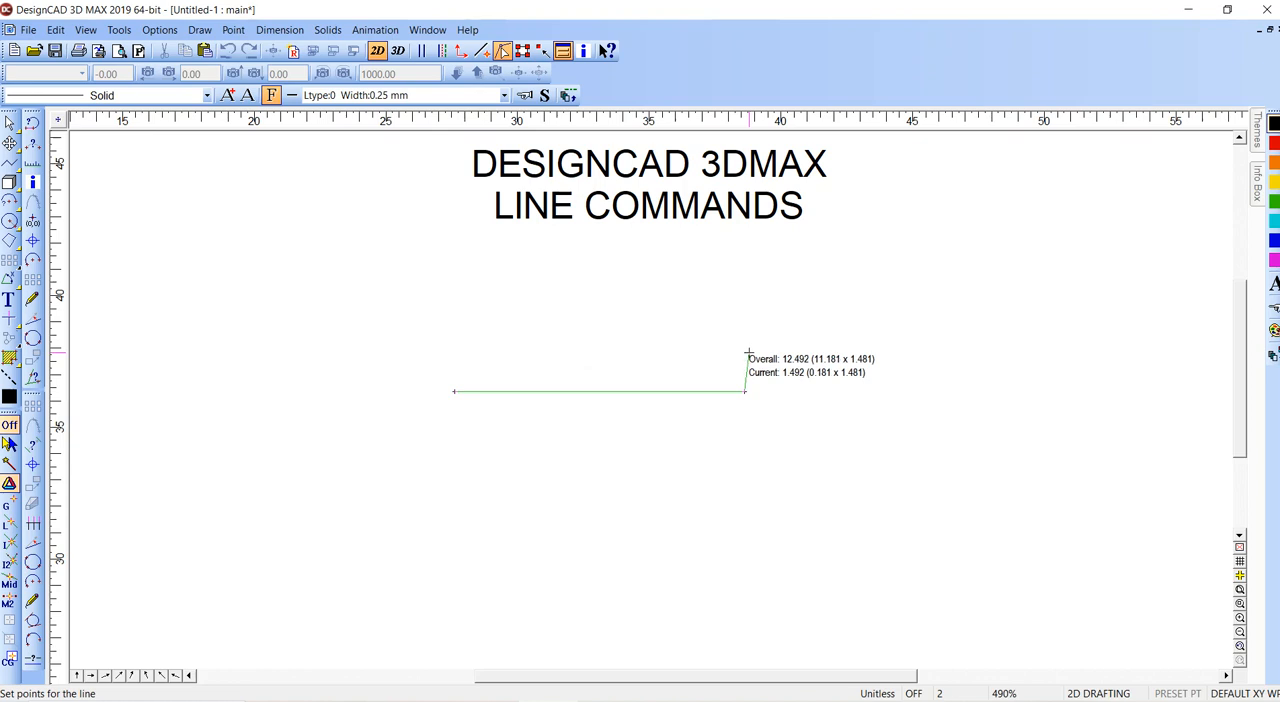
# - Add a vertical segment with DX 0 and DY 7 from the last point, and close the triangle at its starting point
pyautogui.press("'")
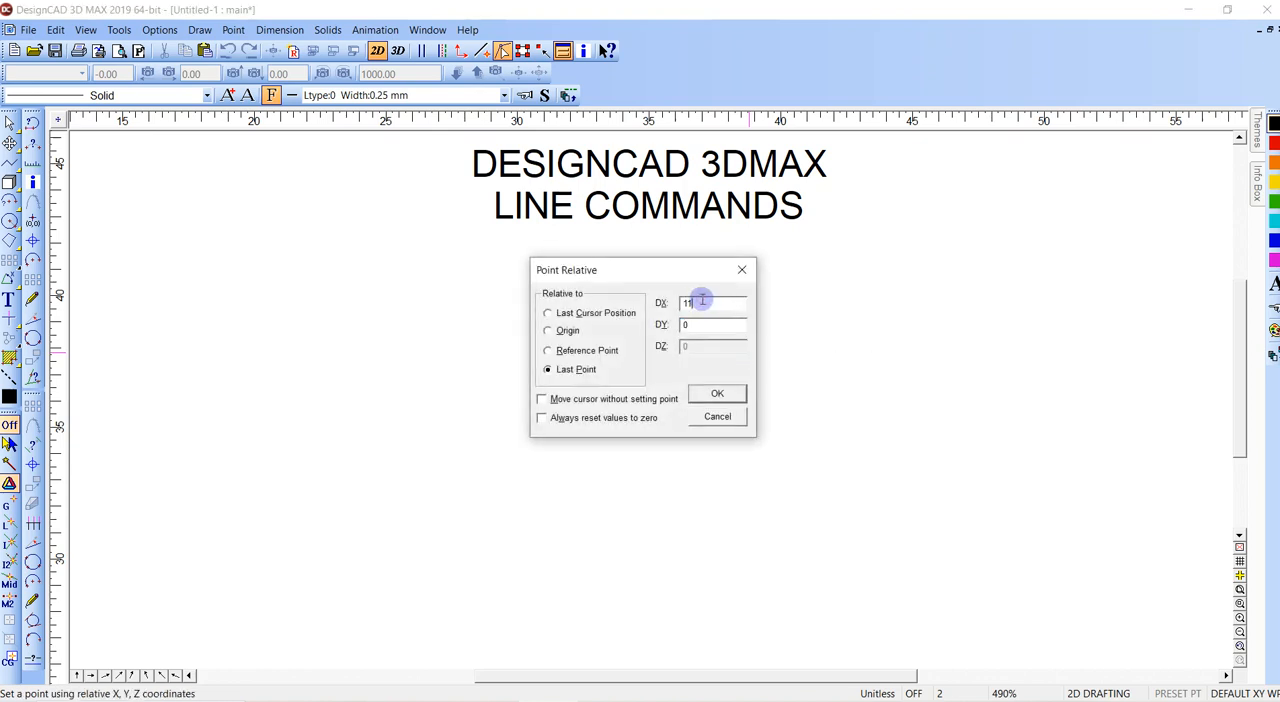
pyautogui.moveTo(705, 303); pyautogui.dragTo(637, 328)
pyautogui.write('0')
pyautogui.write('7')
pyautogui.press('Return')
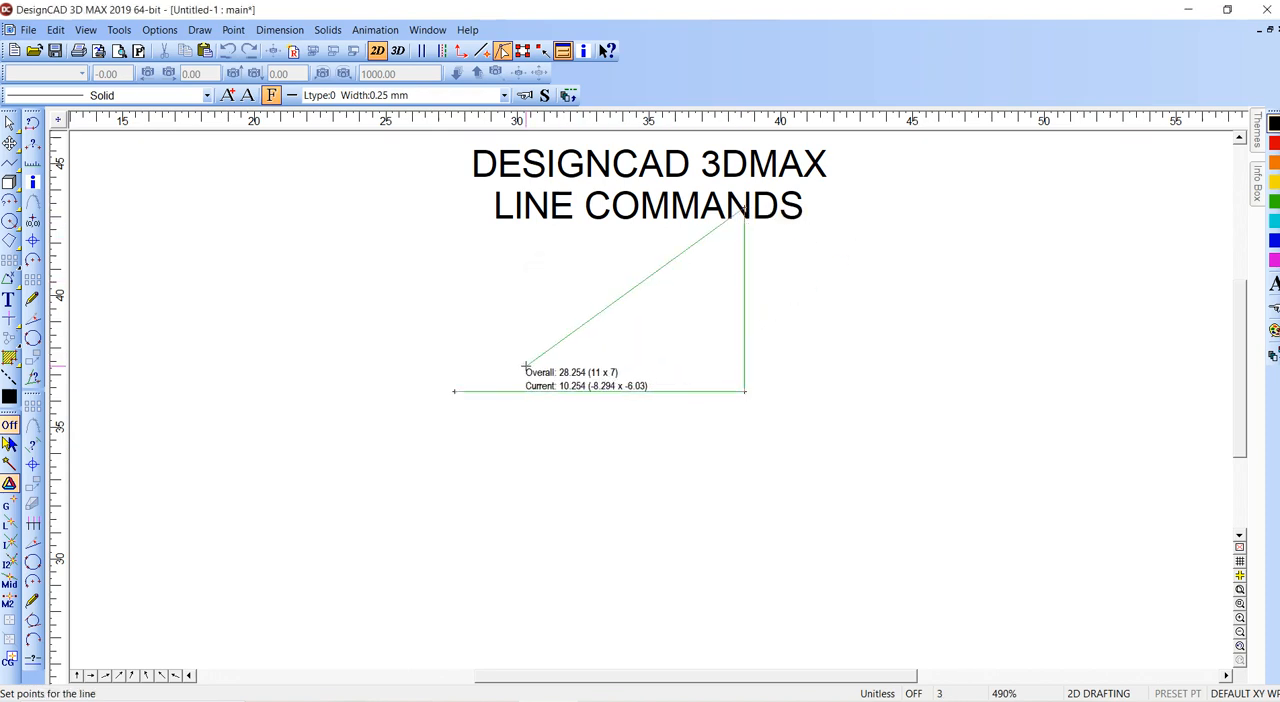
pyautogui.rightClick(455, 391)
pyautogui.press('Return')
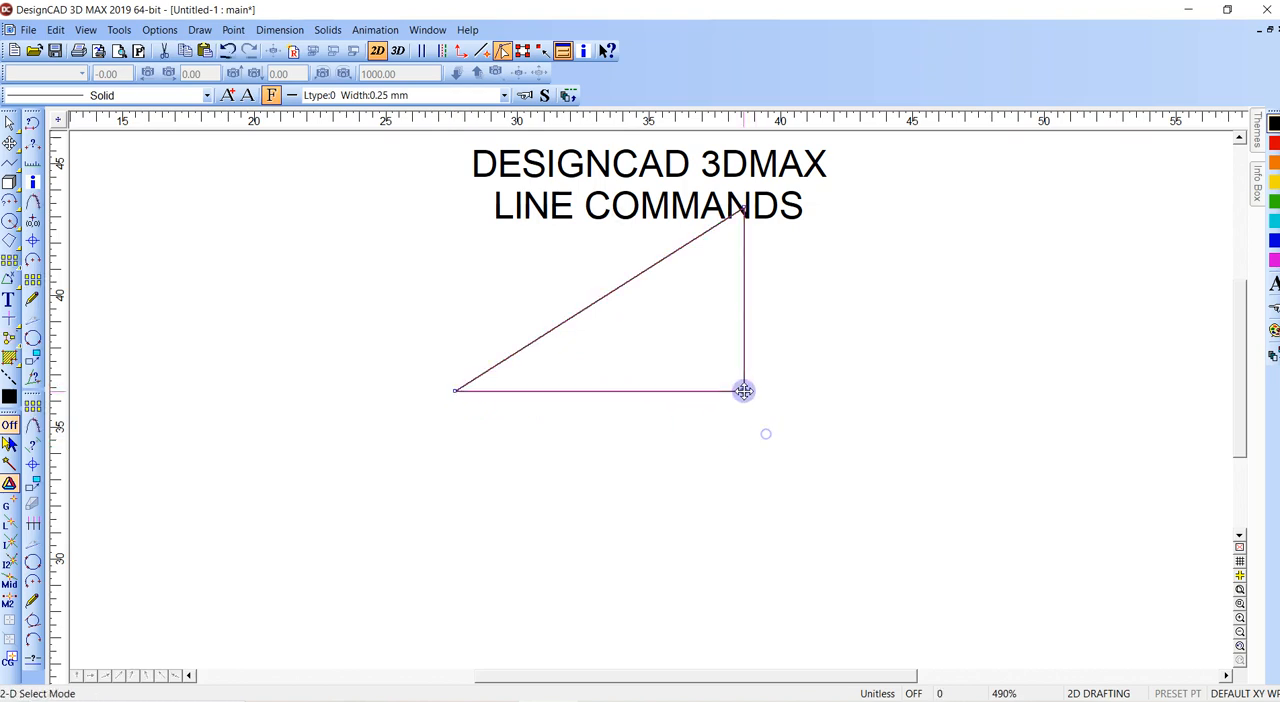
# - Move the triangle down so it sits clear of the title text
pyautogui.moveTo(743, 391); pyautogui.dragTo(731, 494)
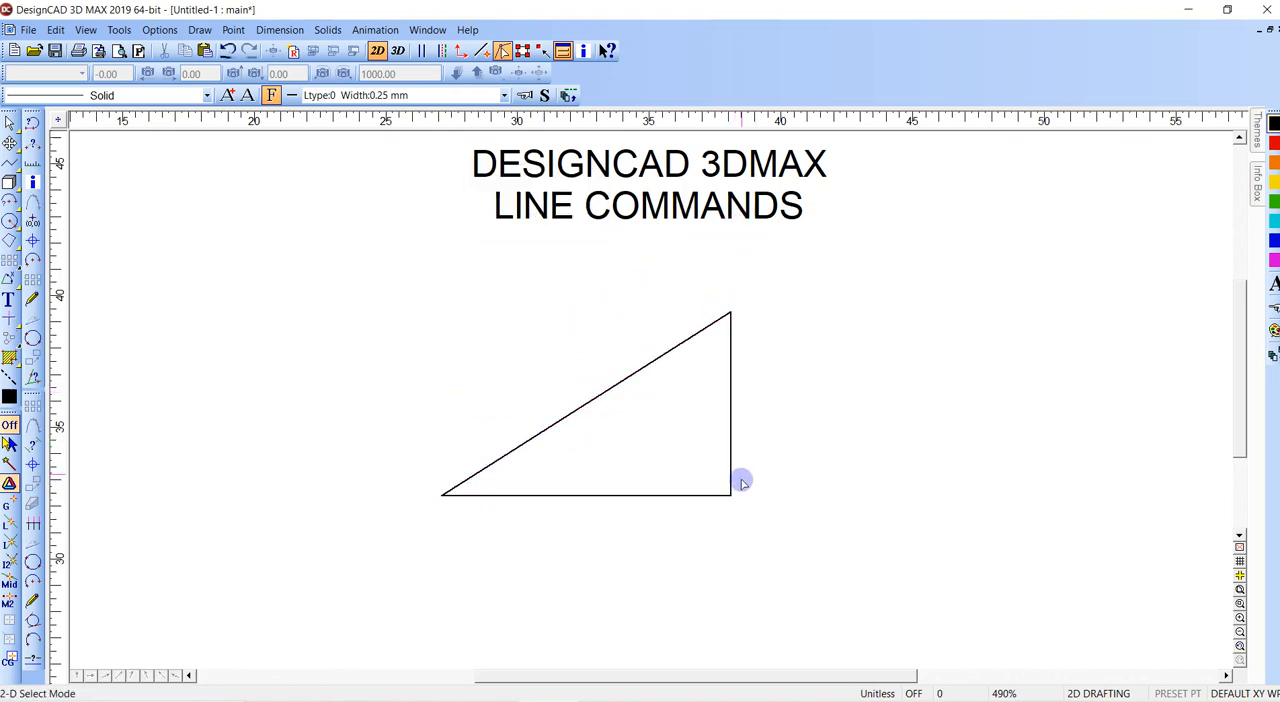
pyautogui.click(735, 491)
# - Draw an inclined line beside the triangle, setting its second point relative to the last point with DX 11 and DY 7
pyautogui.moveTo(786, 452); pyautogui.dragTo(704, 478, button='middle')
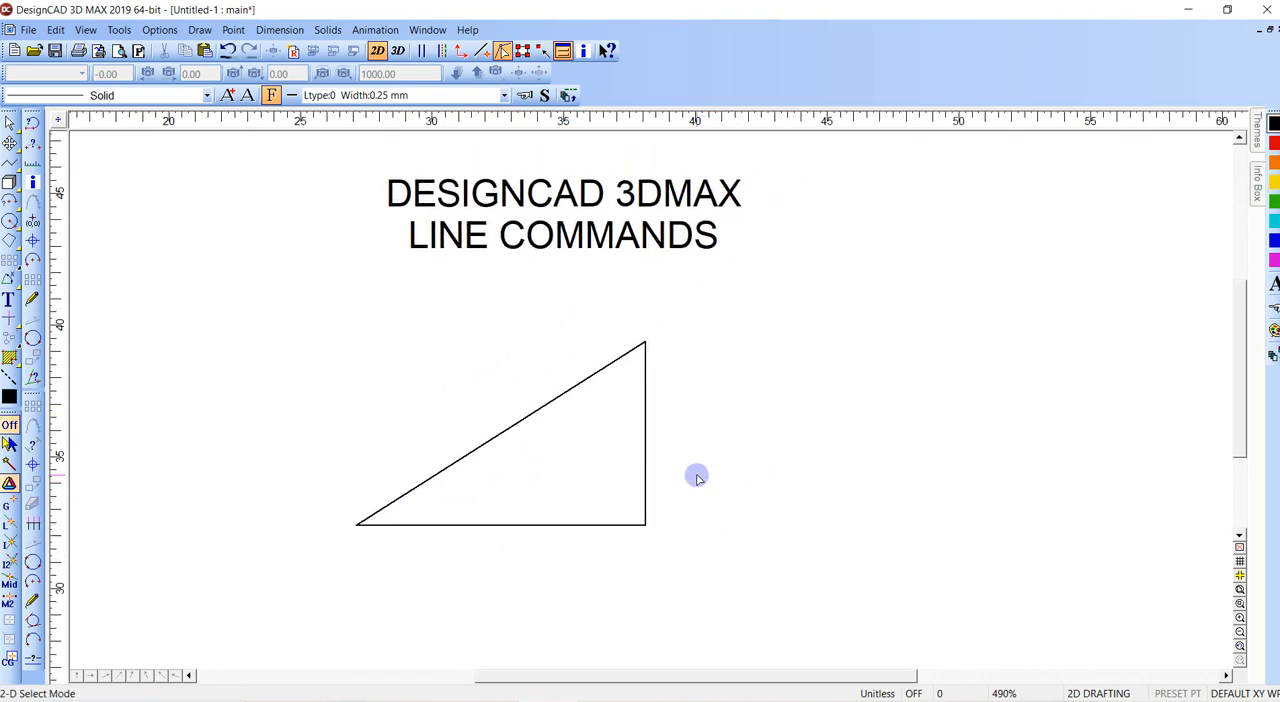
pyautogui.press('v')
pyautogui.click(706, 510)
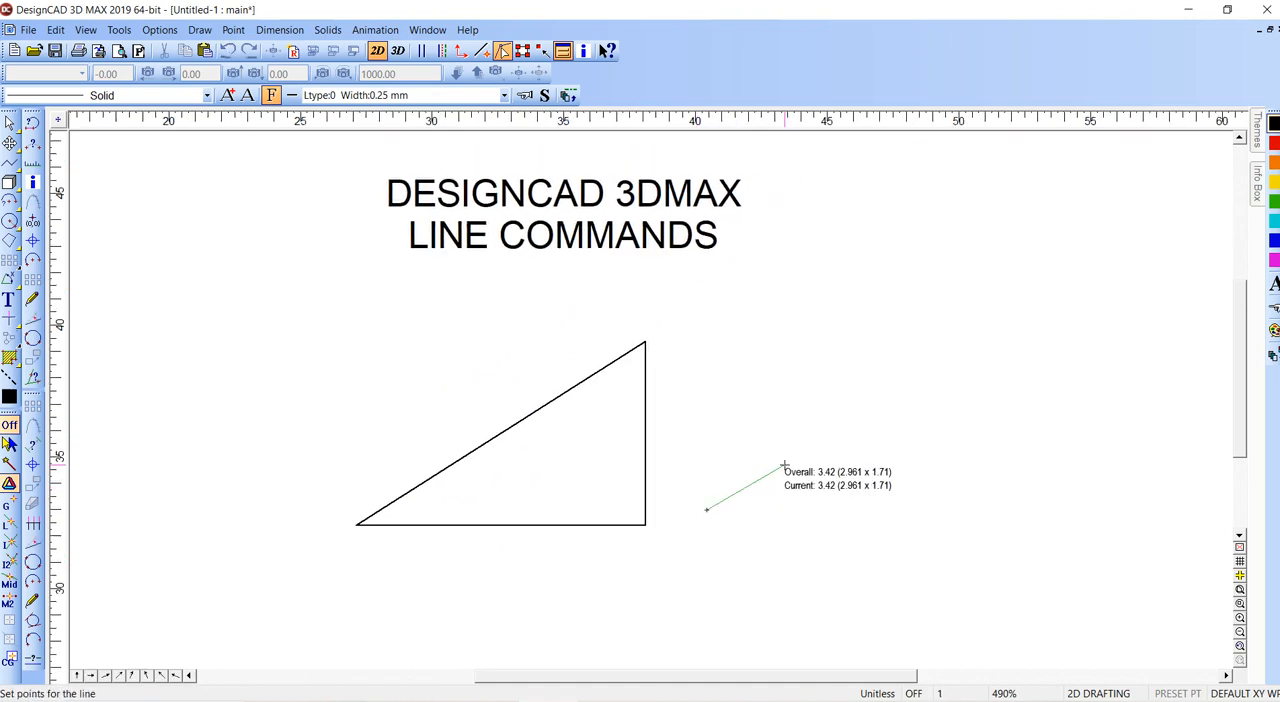
pyautogui.press("'")
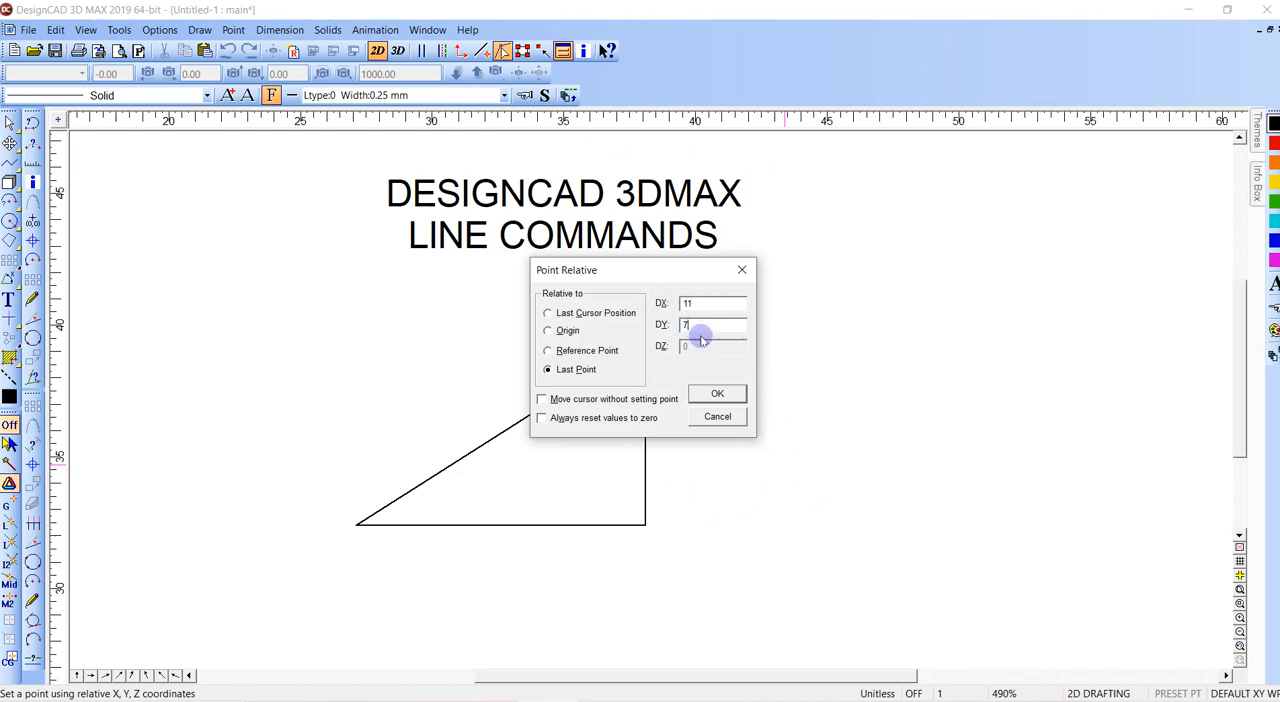
pyautogui.click(717, 393)
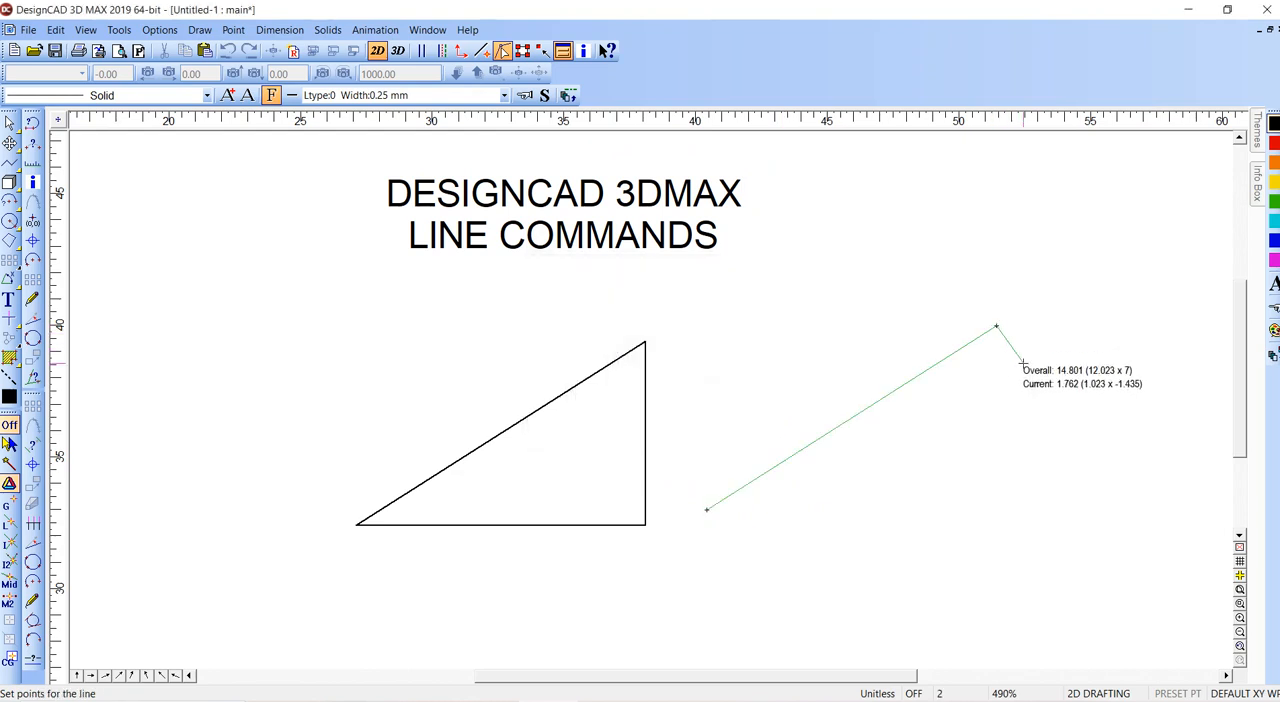
pyautogui.press('Return')
# - Array the inclined line end to end along its own slope, with 5 columns and 1 row, counting the original as the first copy
pyautogui.moveTo(855, 350); pyautogui.dragTo(745, 338, button='middle')
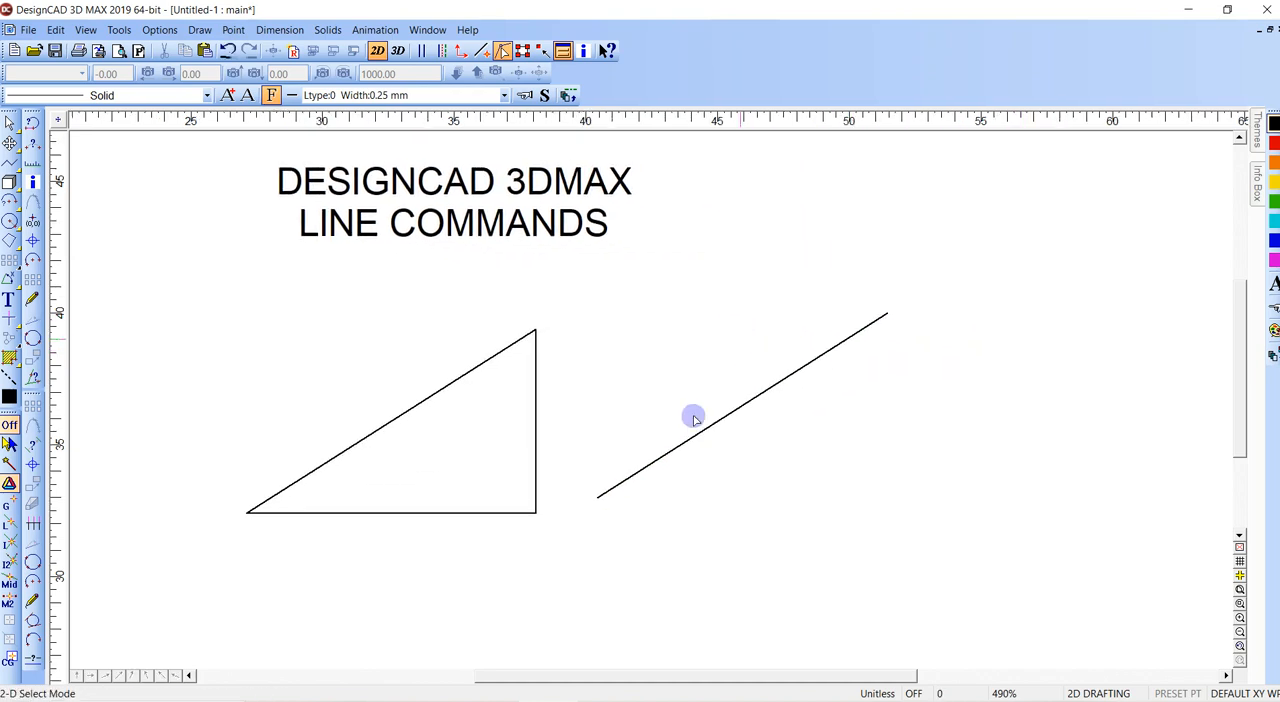
pyautogui.click(597, 494)
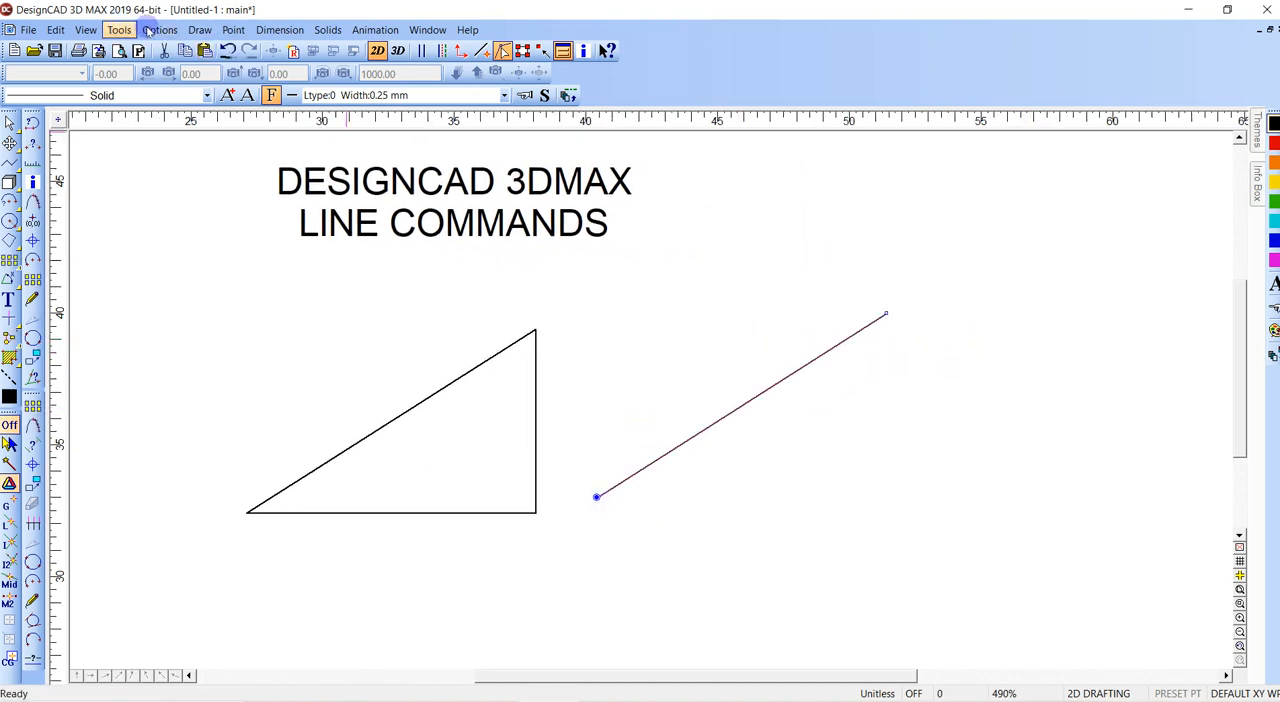
pyautogui.click(199, 30)
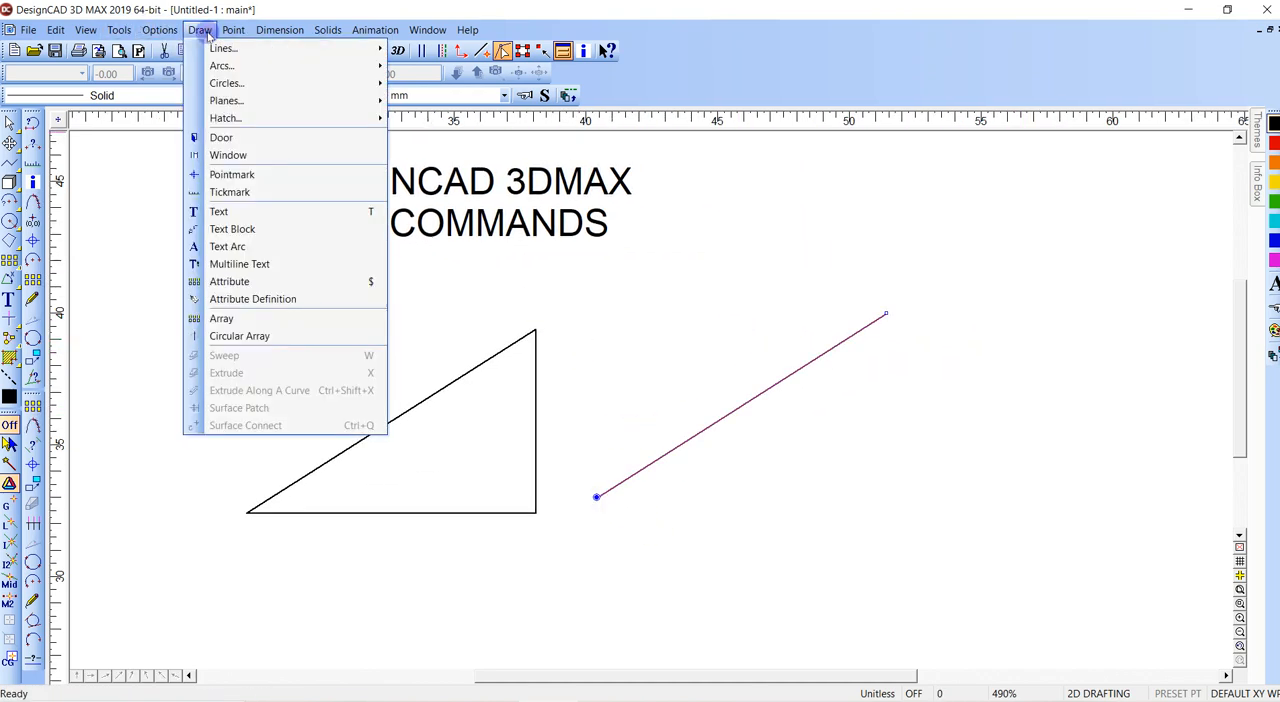
pyautogui.click(264, 318)
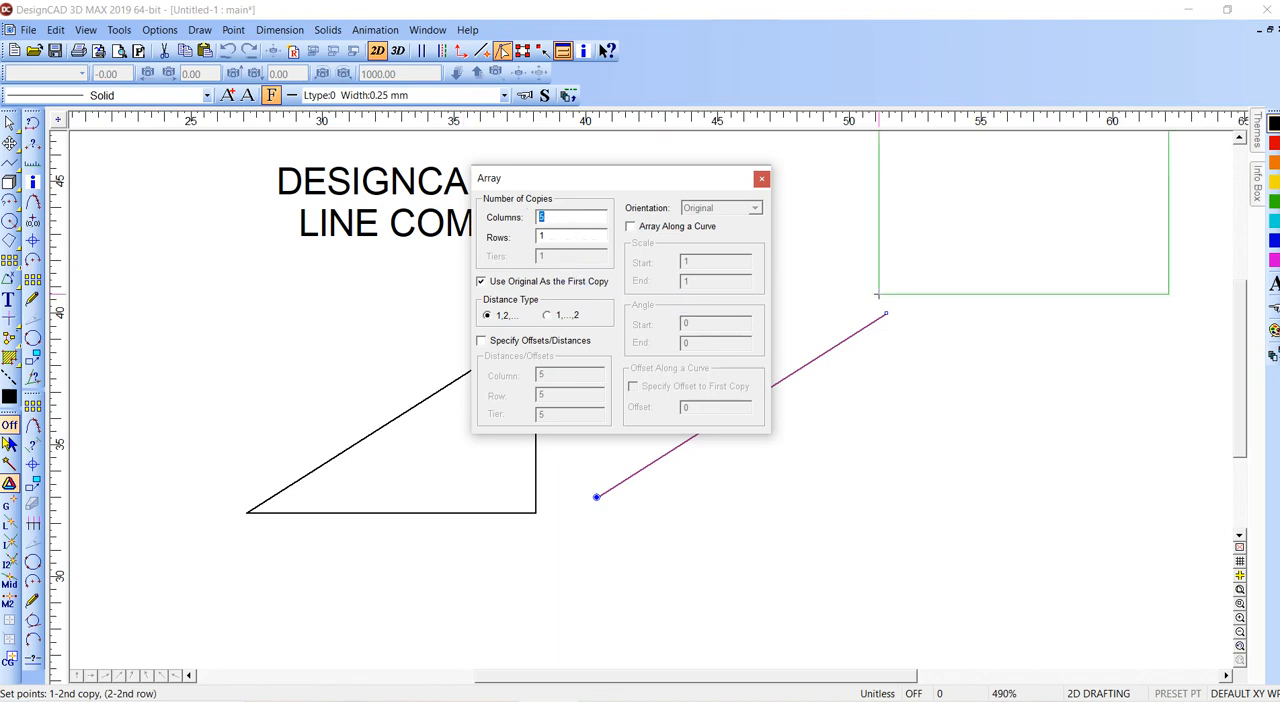
pyautogui.click(886, 314)
pyautogui.moveTo(886, 314); pyautogui.dragTo(586, 383, button='middle')
pyautogui.keyDown('ctrl'); pyautogui.scroll(-3, 586, 383); pyautogui.keyUp('ctrl')
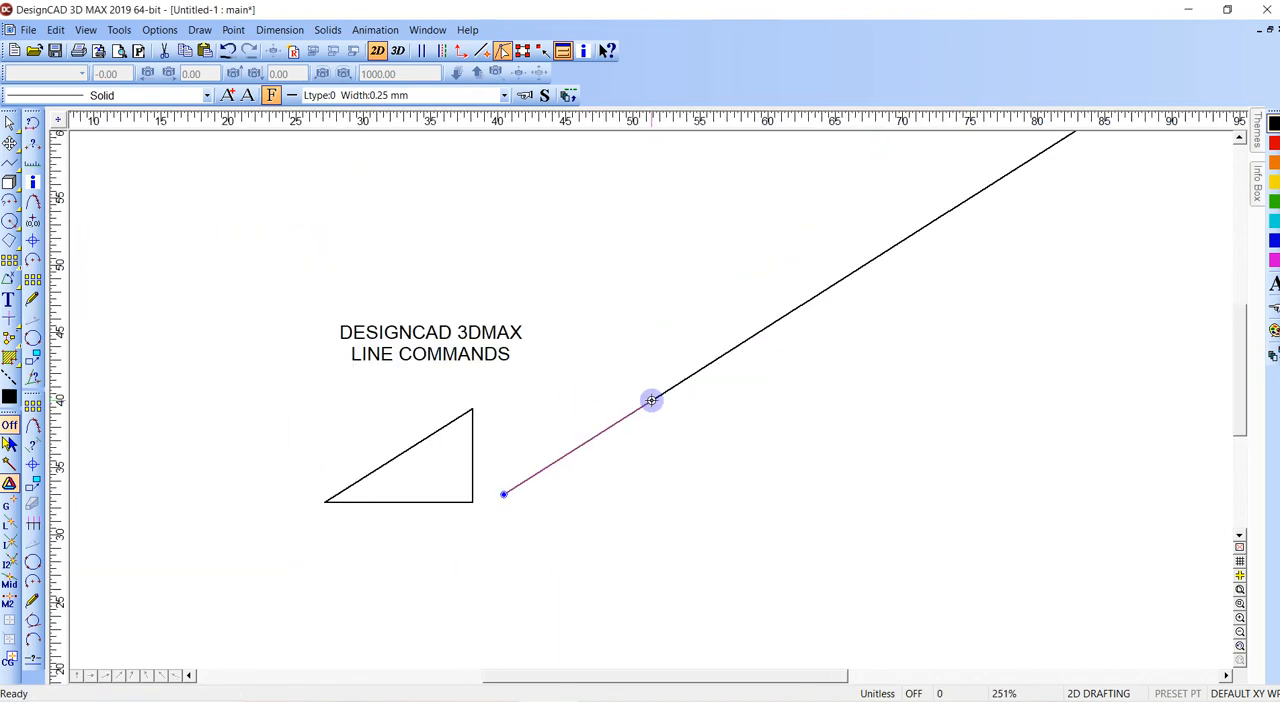
# - Add a Y-axis dimension to the second segment of the arrayed line
pyautogui.scroll(-3, 652, 400)
pyautogui.scroll(-4, 652, 400)
pyautogui.press('d')
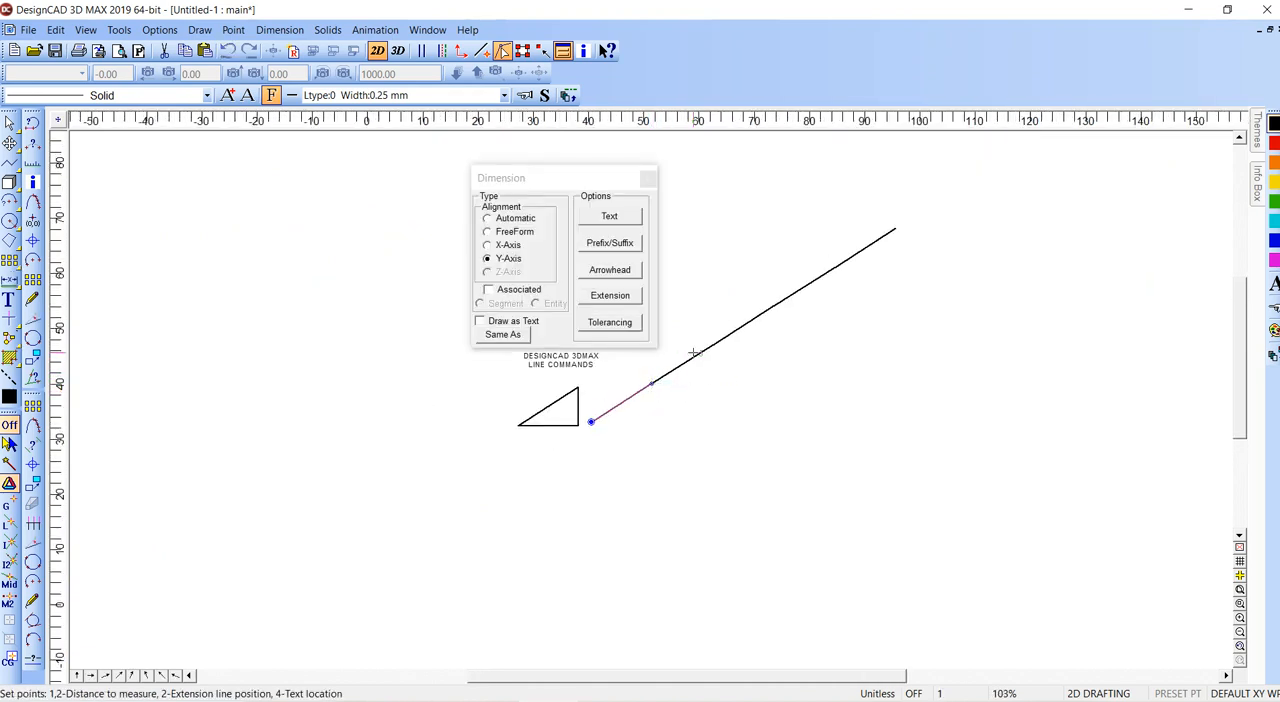
pyautogui.click(736, 349)
pyautogui.click(736, 345)
# - Delete the vertical dimension and all the arrayed inclined segments, keeping the triangle and title
pyautogui.moveTo(741, 298); pyautogui.dragTo(643, 427)
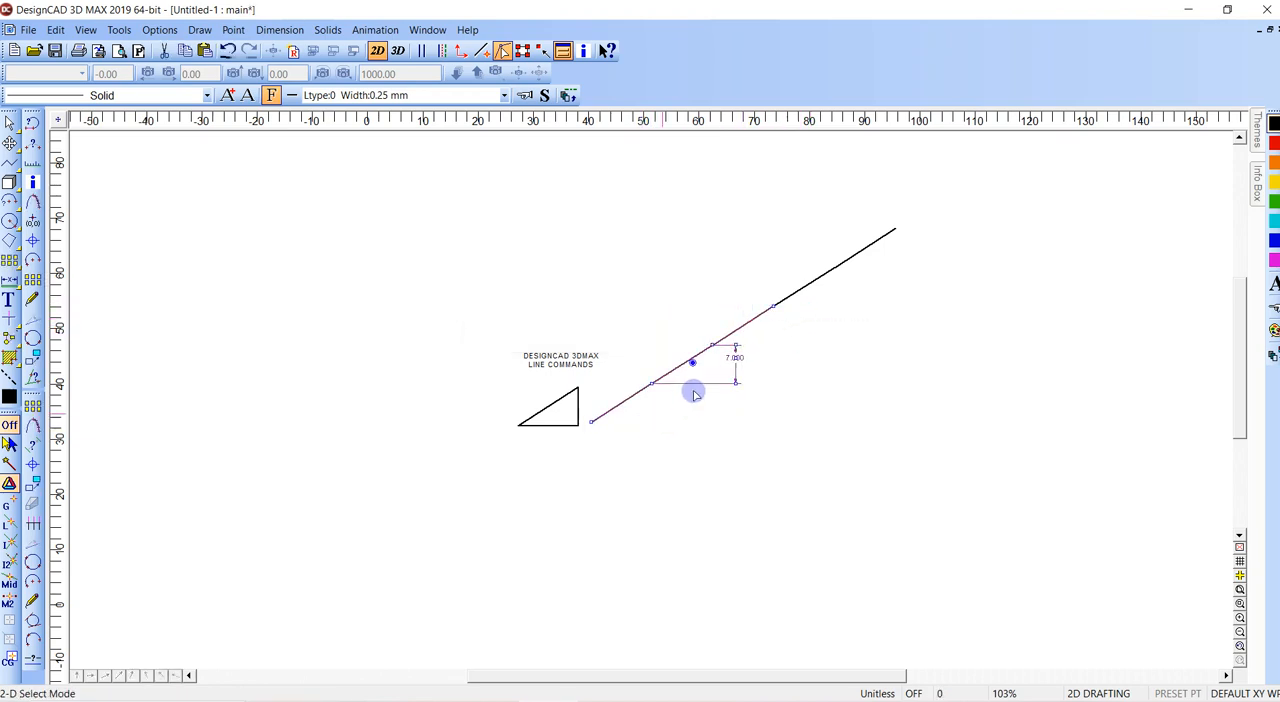
pyautogui.press('Delete')
pyautogui.moveTo(747, 215)
pyautogui.mouseDown()
pyautogui.moveTo(889, 297)
pyautogui.moveTo(909, 330)
pyautogui.mouseUp()
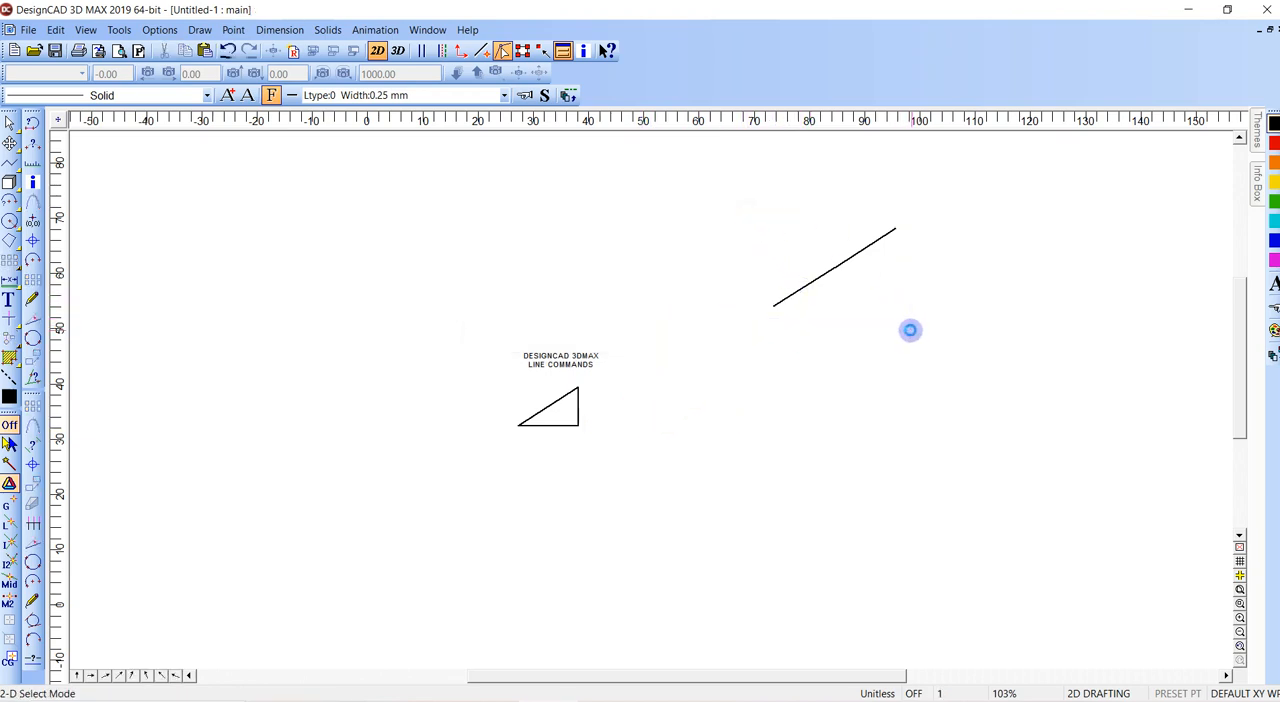
pyautogui.press('Delete')
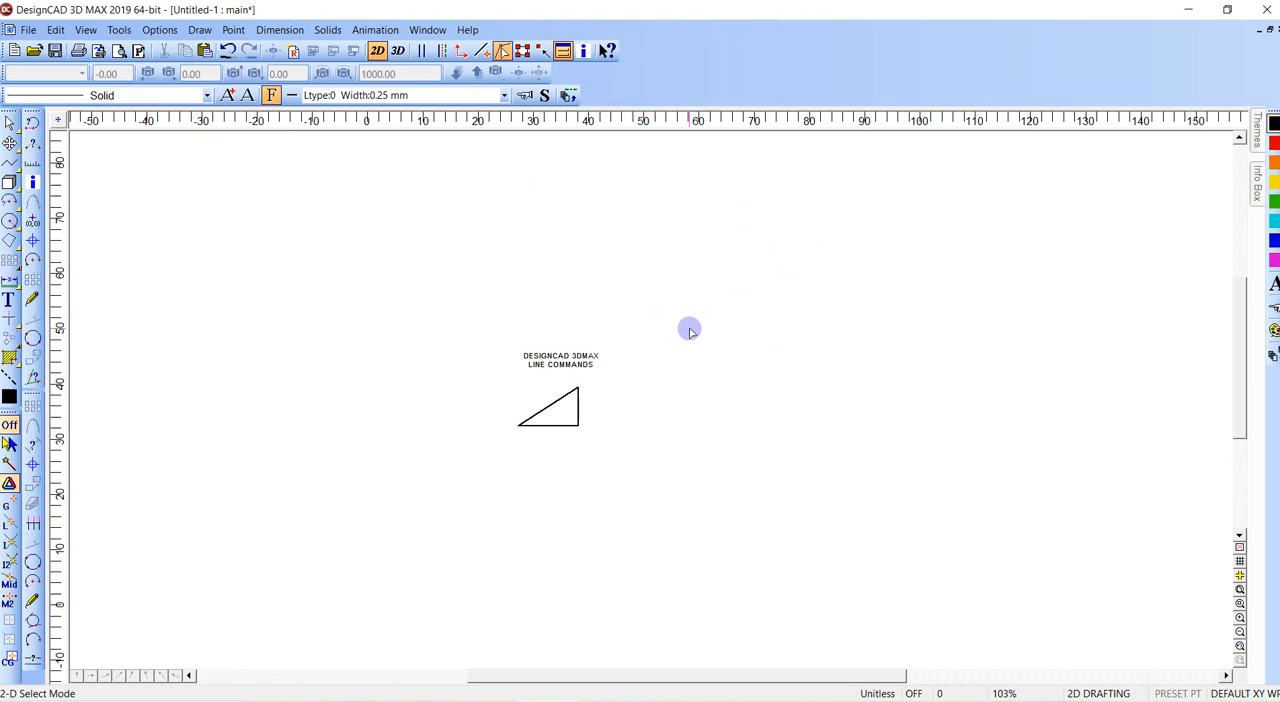
# - Start a line in the empty space to the right of the triangle and open Point Polar for its second point
pyautogui.click(520, 424)
pyautogui.press('v')
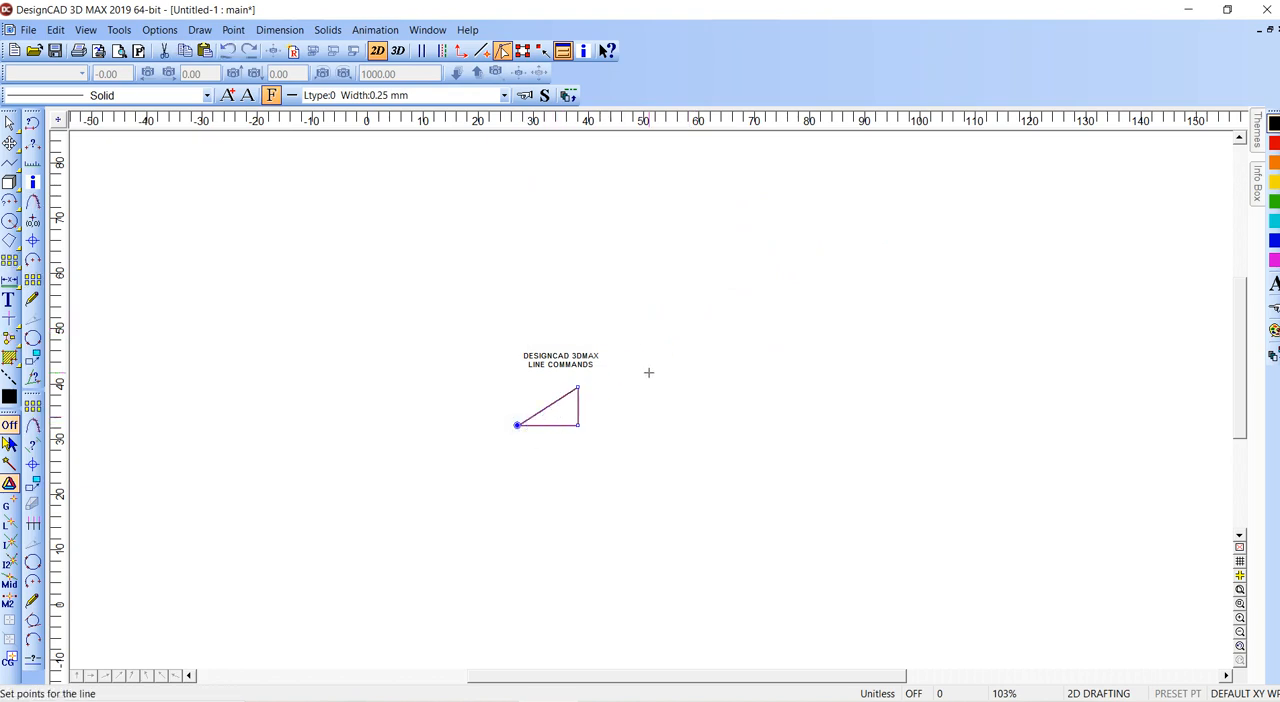
pyautogui.click(643, 400)
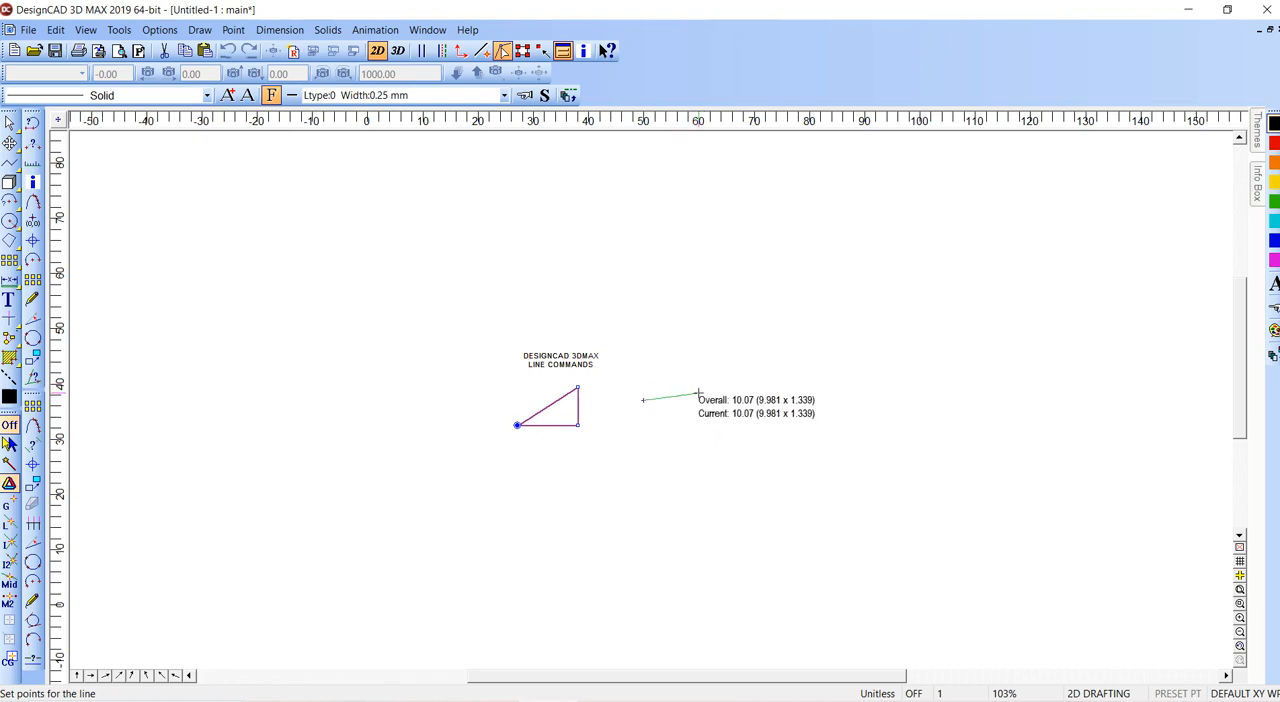
pyautogui.press('z')
pyautogui.click(514, 286)
pyautogui.click(830, 466)
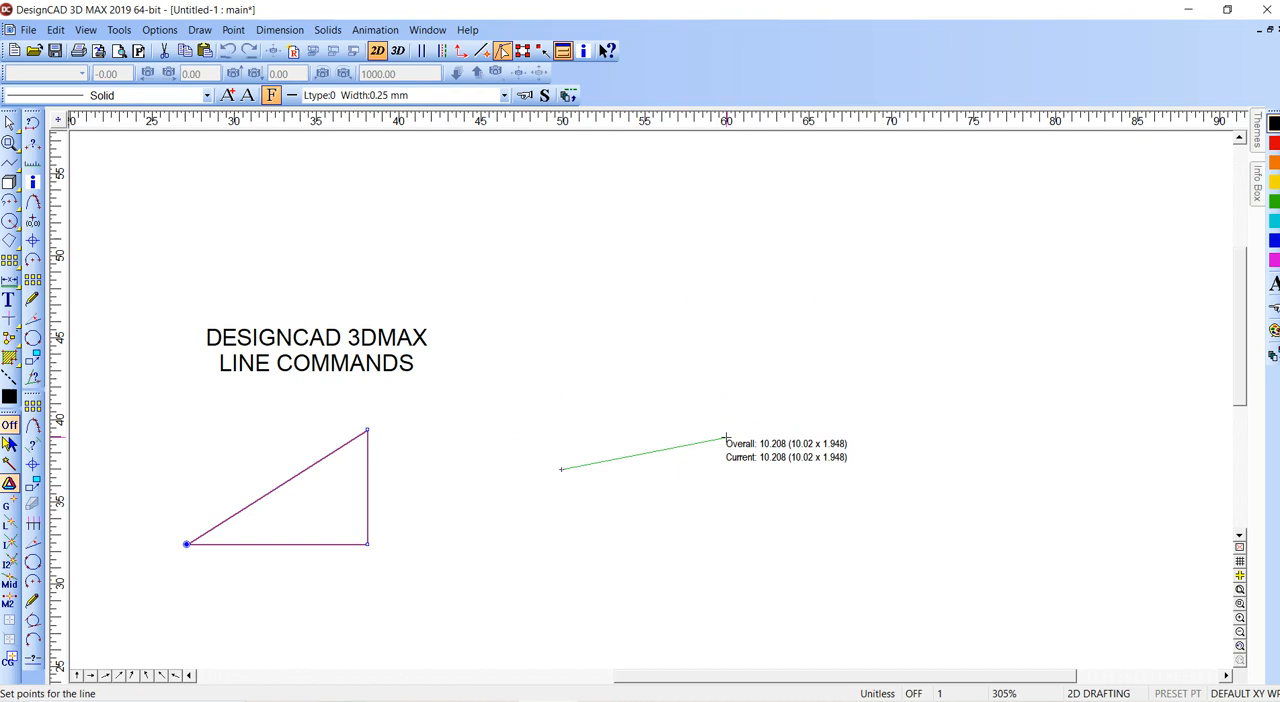
pyautogui.press(';')
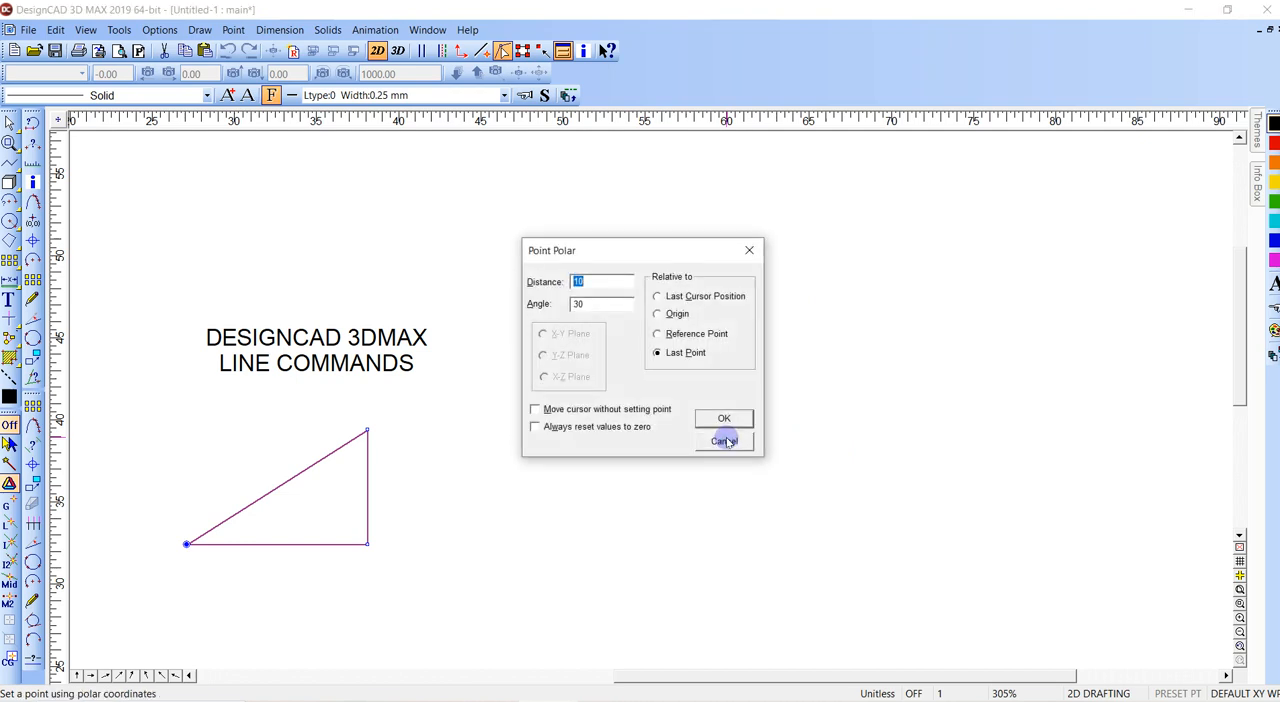
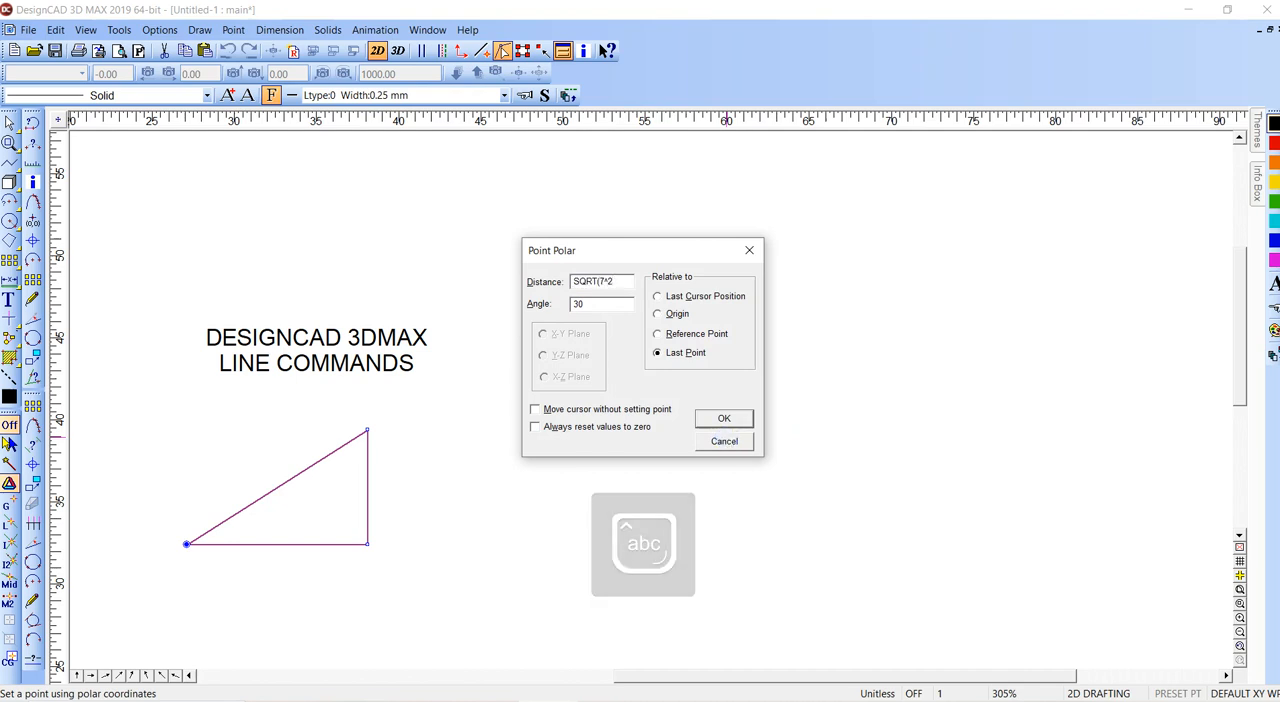
# - Finish the line with Point Polar, using distance SQRT(7^2+11^2) and angle atan(7/11) relative to the last point
pyautogui.write('+11^2')
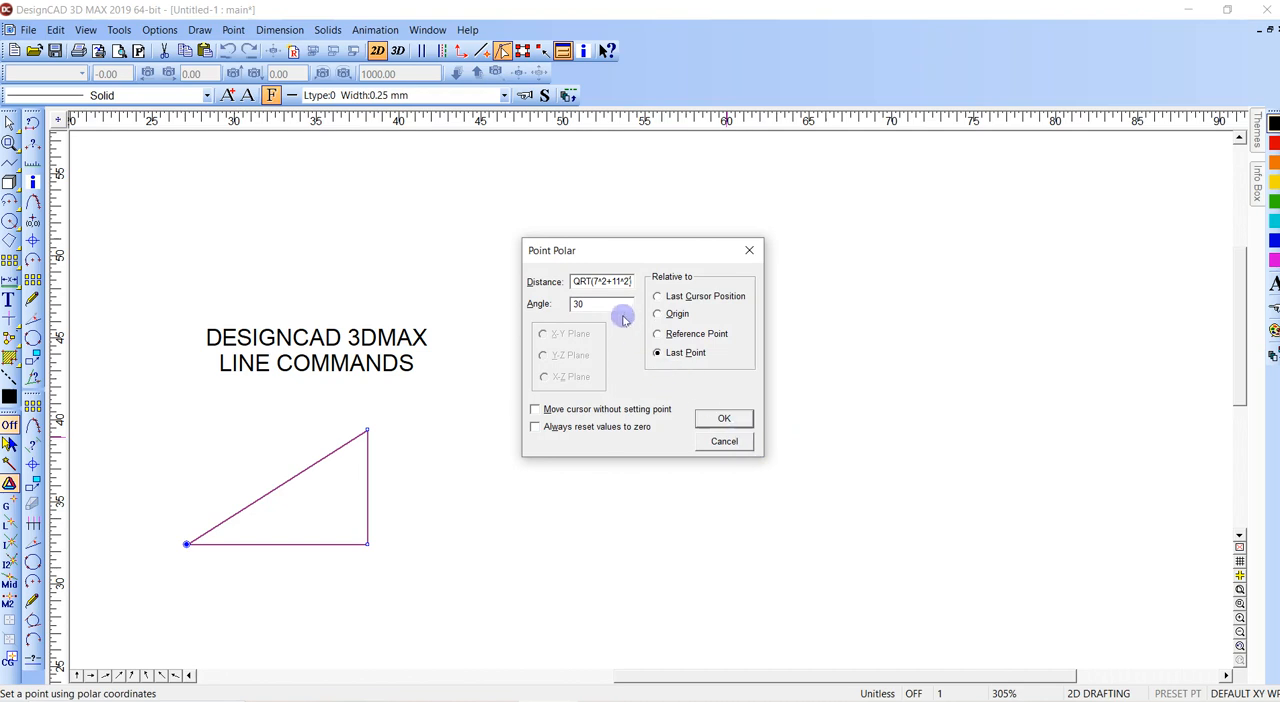
pyautogui.moveTo(600, 305); pyautogui.dragTo(565, 316)
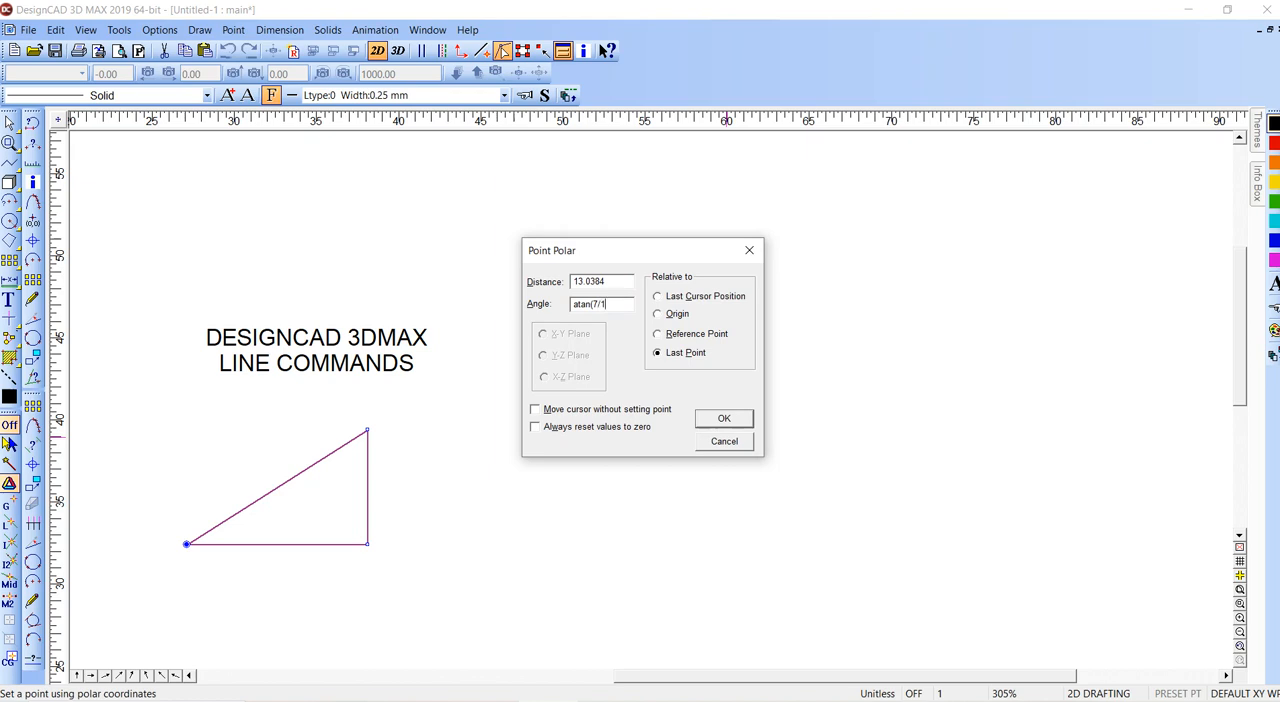
pyautogui.press('Return')
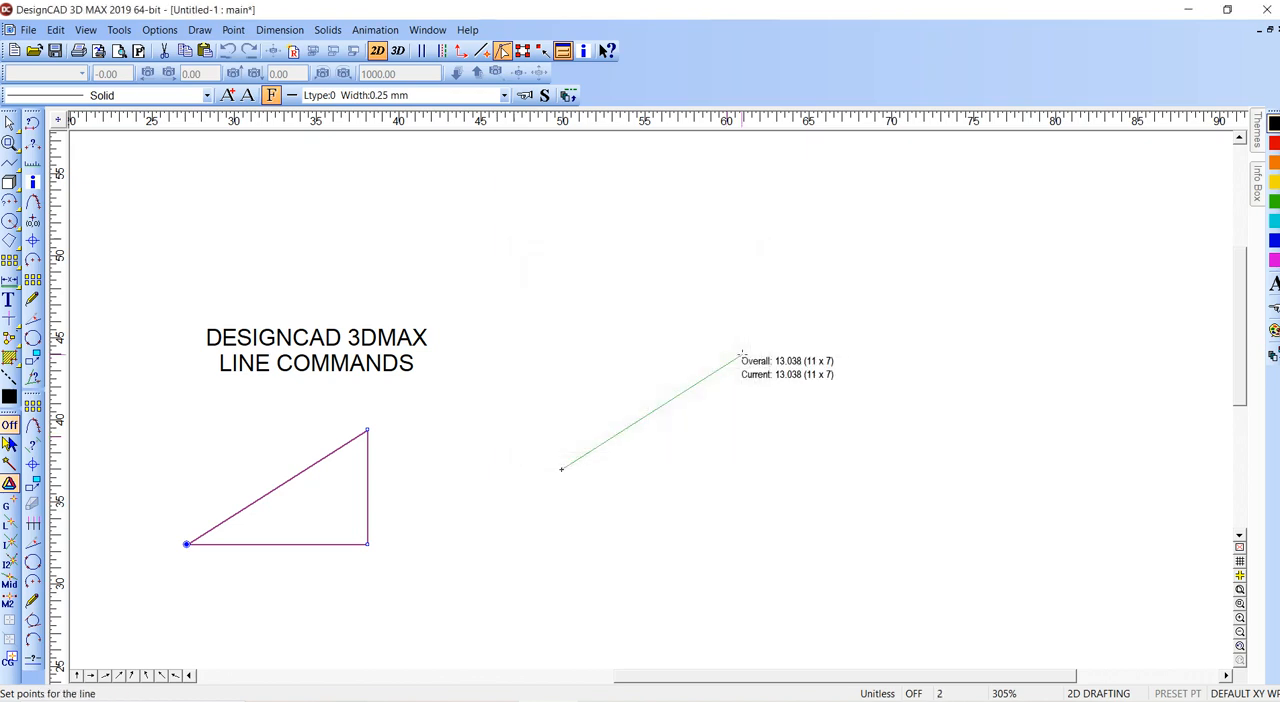
pyautogui.press('Return')
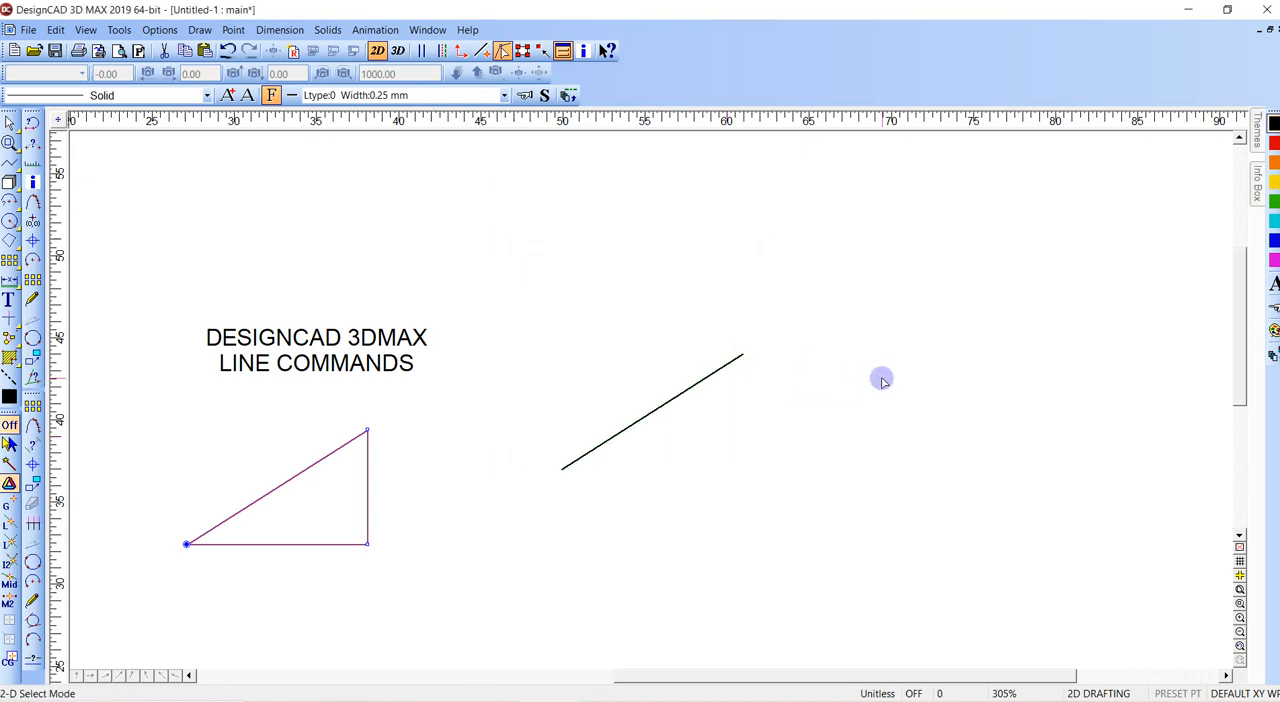
# - Draw a second line from the same start point with Point Polar, five times the 13.0384 distance at an angle of 32.47°
pyautogui.click(561, 469)
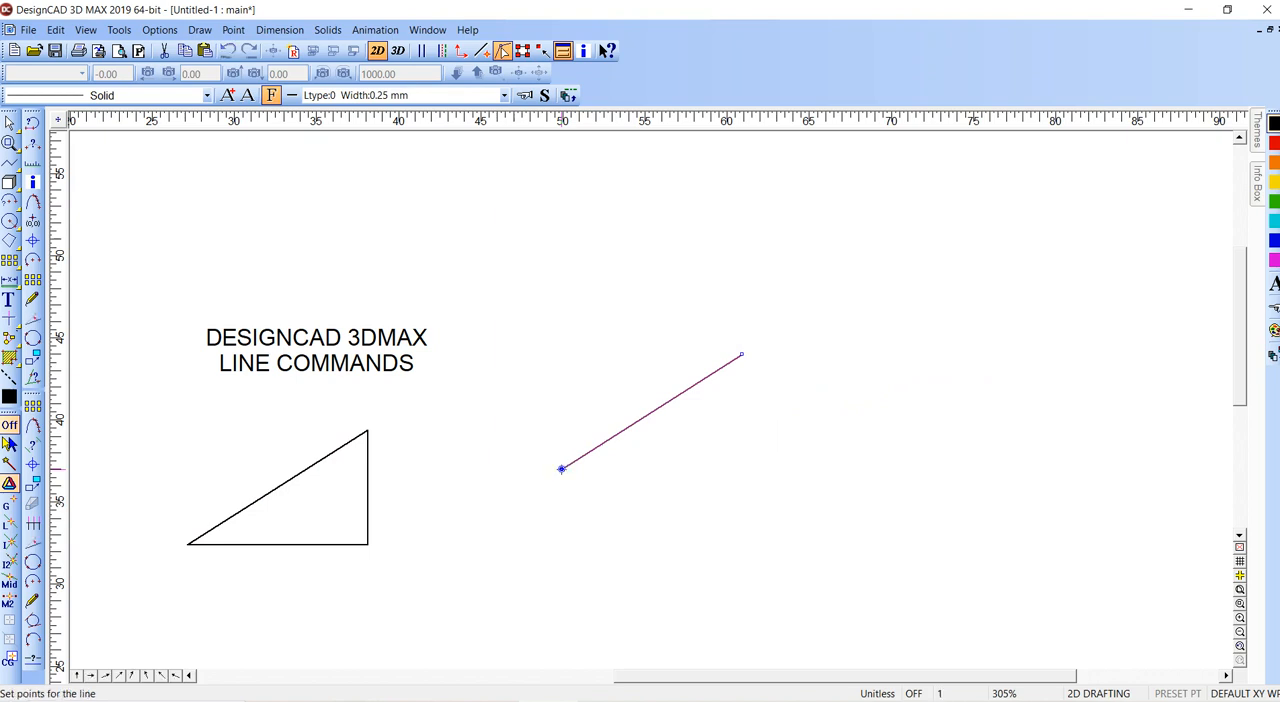
pyautogui.press('[')
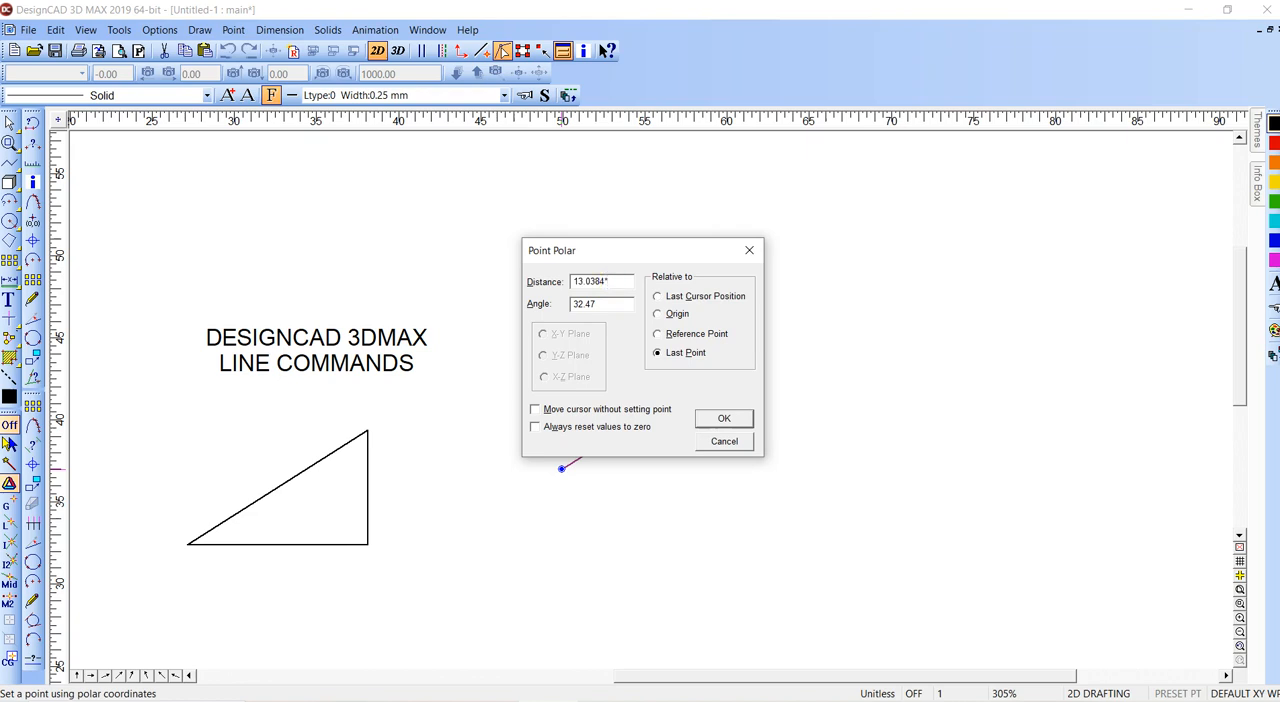
pyautogui.press('Return')
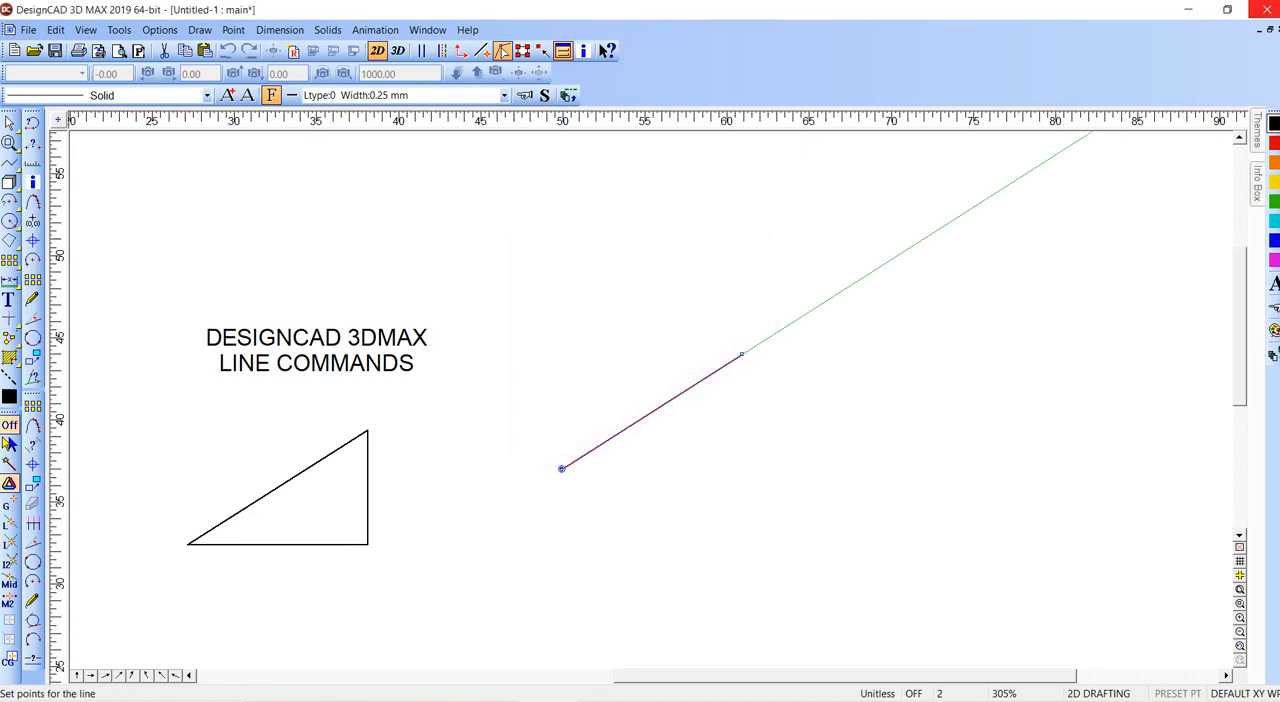
pyautogui.press('Return')
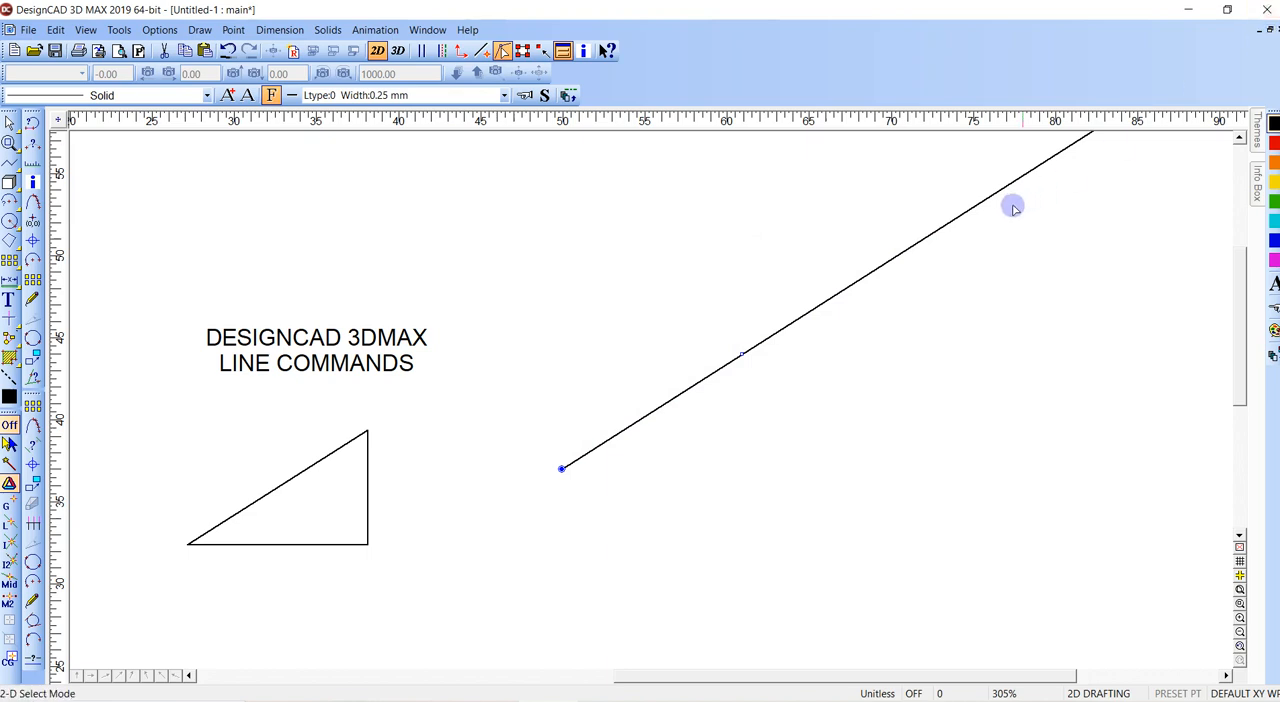
# - Examine the long line's full extent and check closely how the short line's upper end lies on it
pyautogui.scroll(-2, 1009, 209)
pyautogui.moveTo(675, 385); pyautogui.dragTo(771, 290, button='middle')
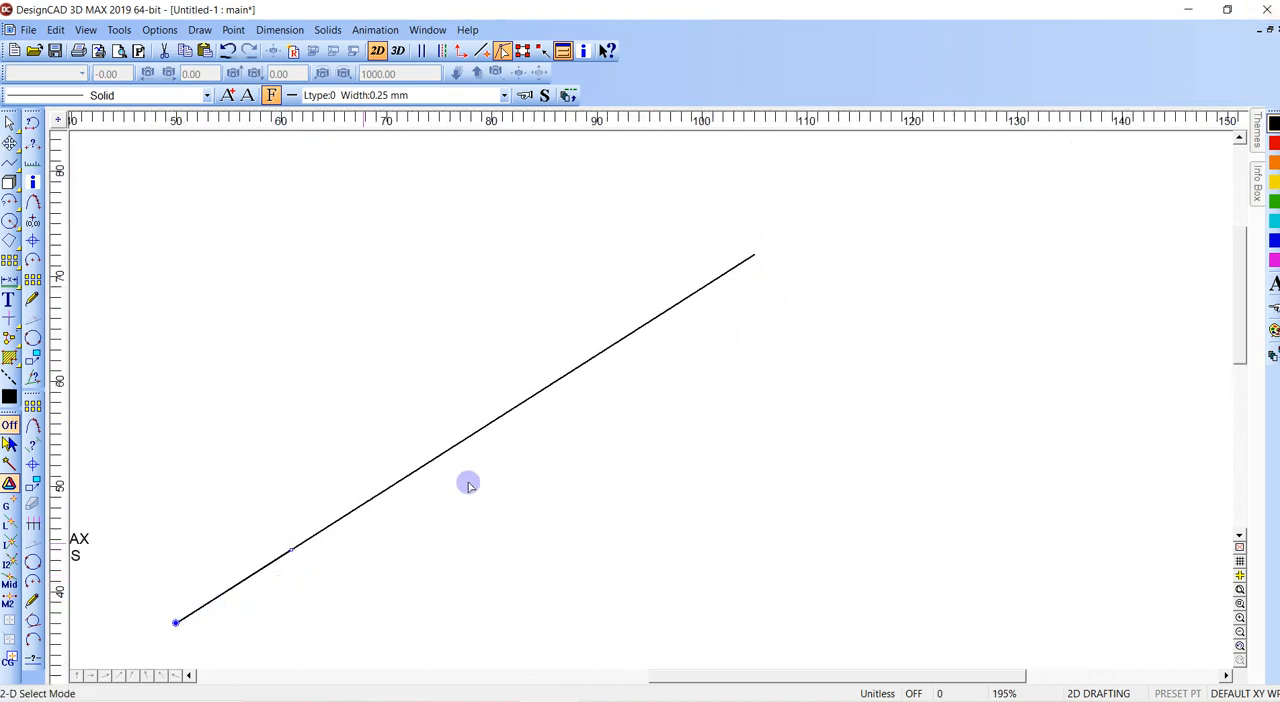
pyautogui.click(497, 428)
pyautogui.press('Escape')
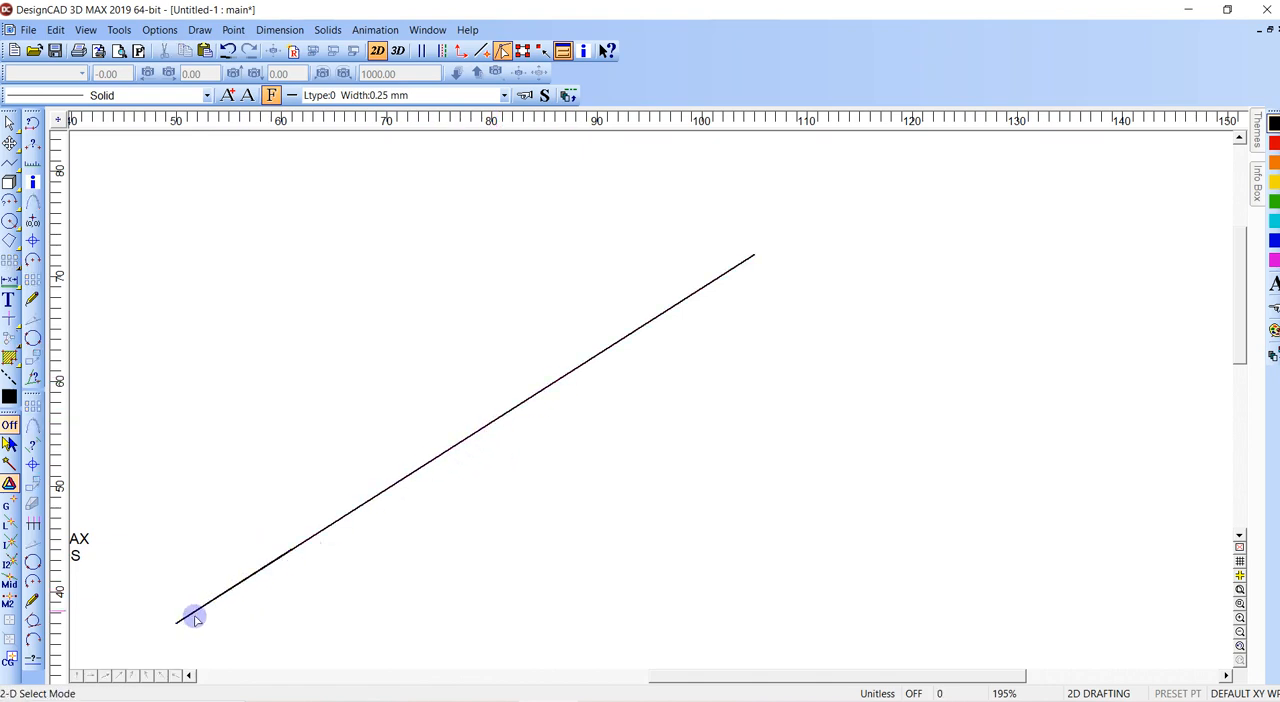
pyautogui.click(177, 622)
pyautogui.press('z')
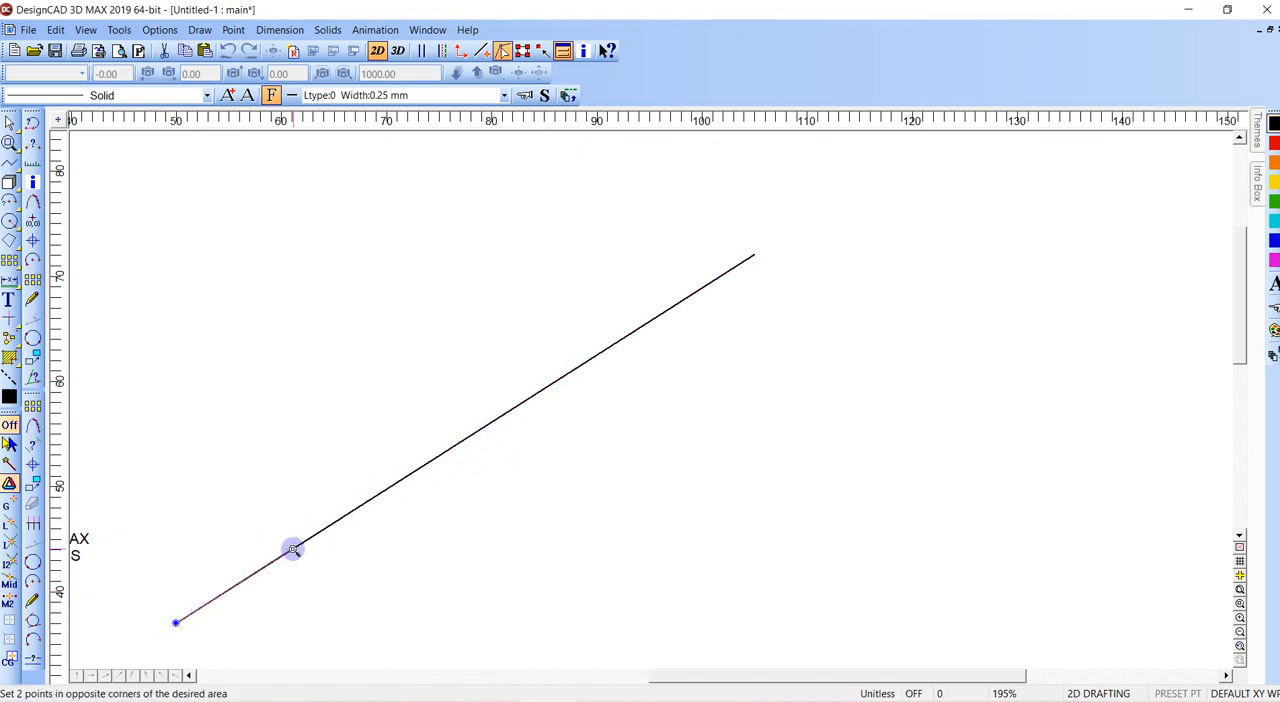
pyautogui.click(281, 540)
pyautogui.click(300, 559)
pyautogui.press('z')
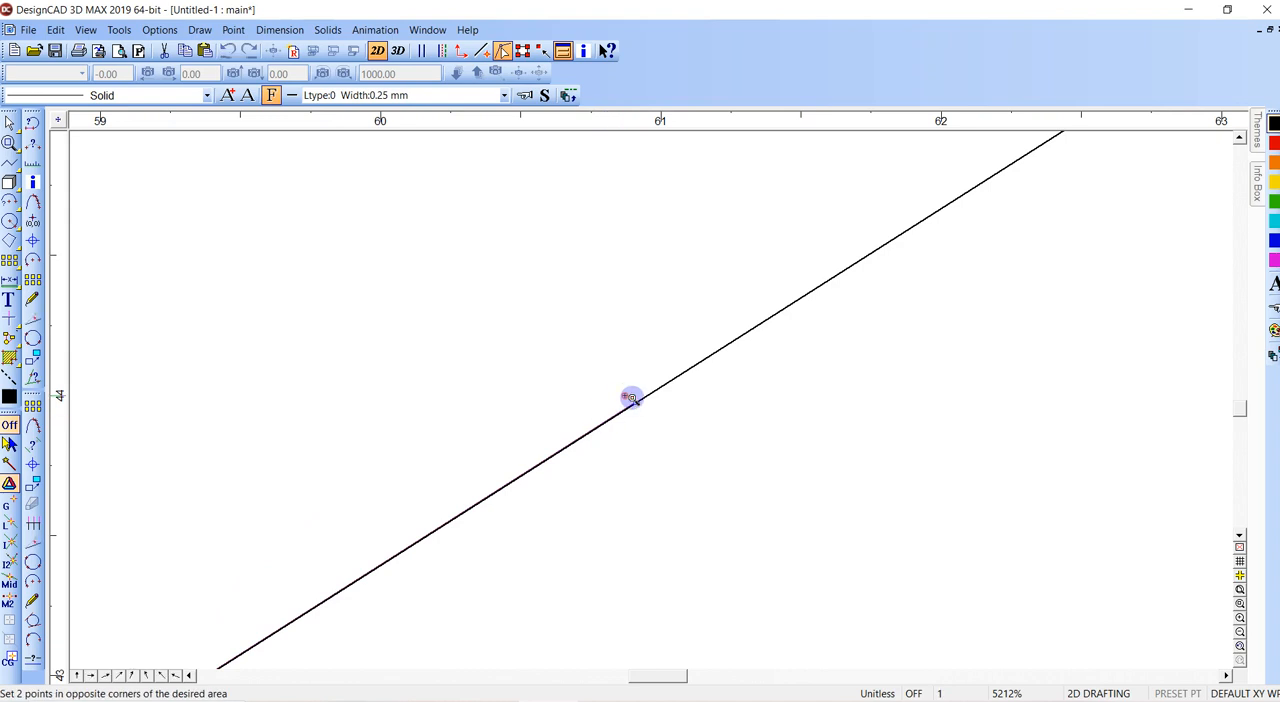
pyautogui.click(632, 395)
pyautogui.click(664, 424)
pyautogui.press('z')
pyautogui.click(536, 337)
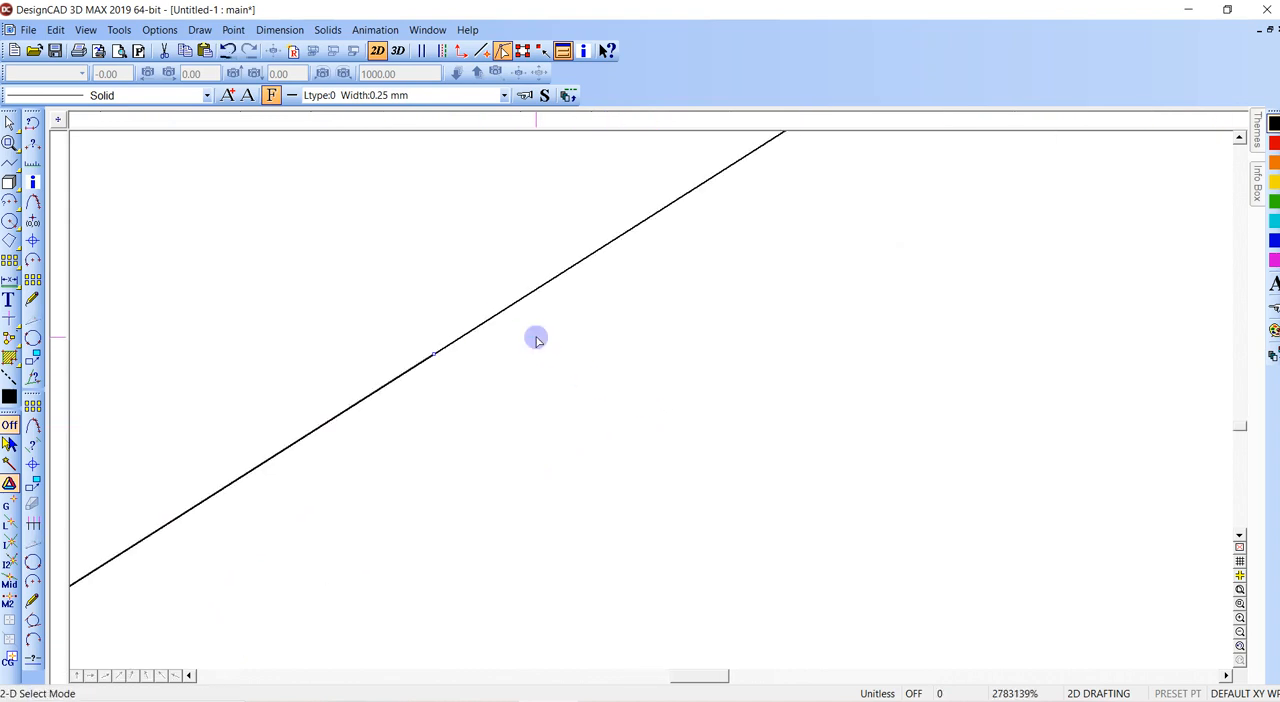
pyautogui.scroll(-12, 536, 339)
pyautogui.scroll(-19, 652, 400)
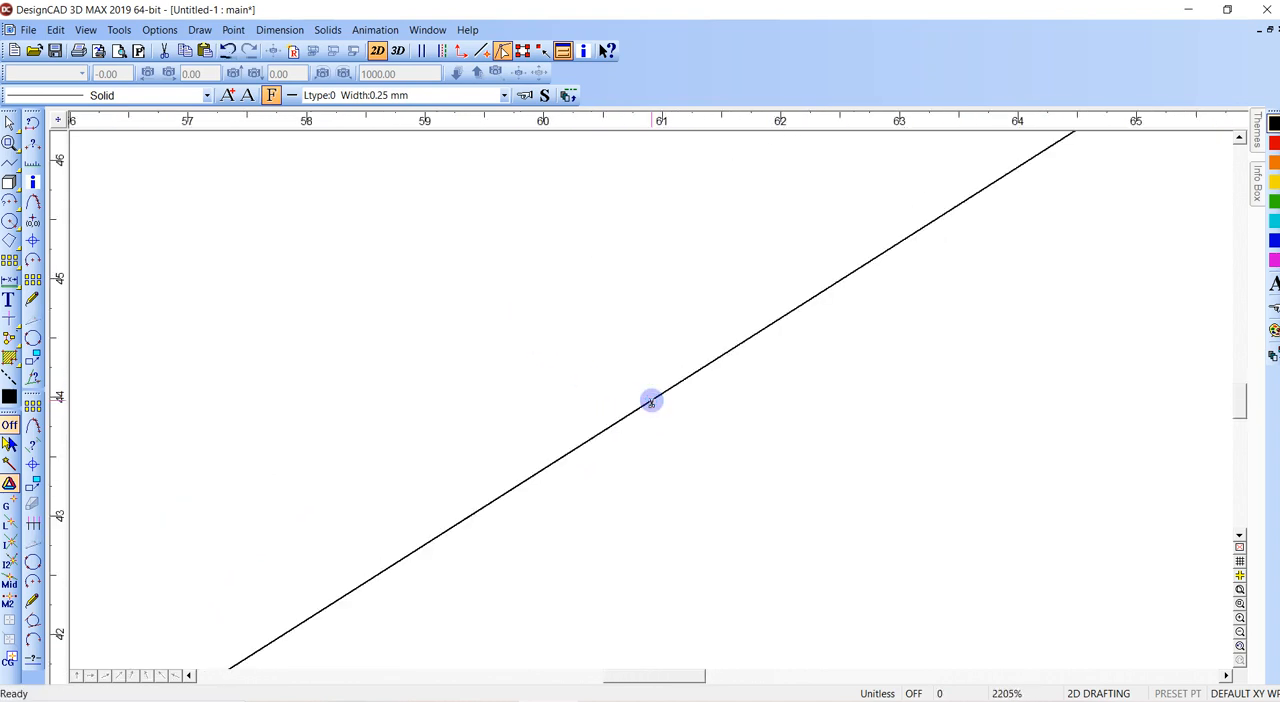
pyautogui.moveTo(756, 367); pyautogui.dragTo(591, 425, button='middle')
pyautogui.keyDown('ctrl'); pyautogui.scroll(6, 592, 425); pyautogui.keyUp('ctrl')
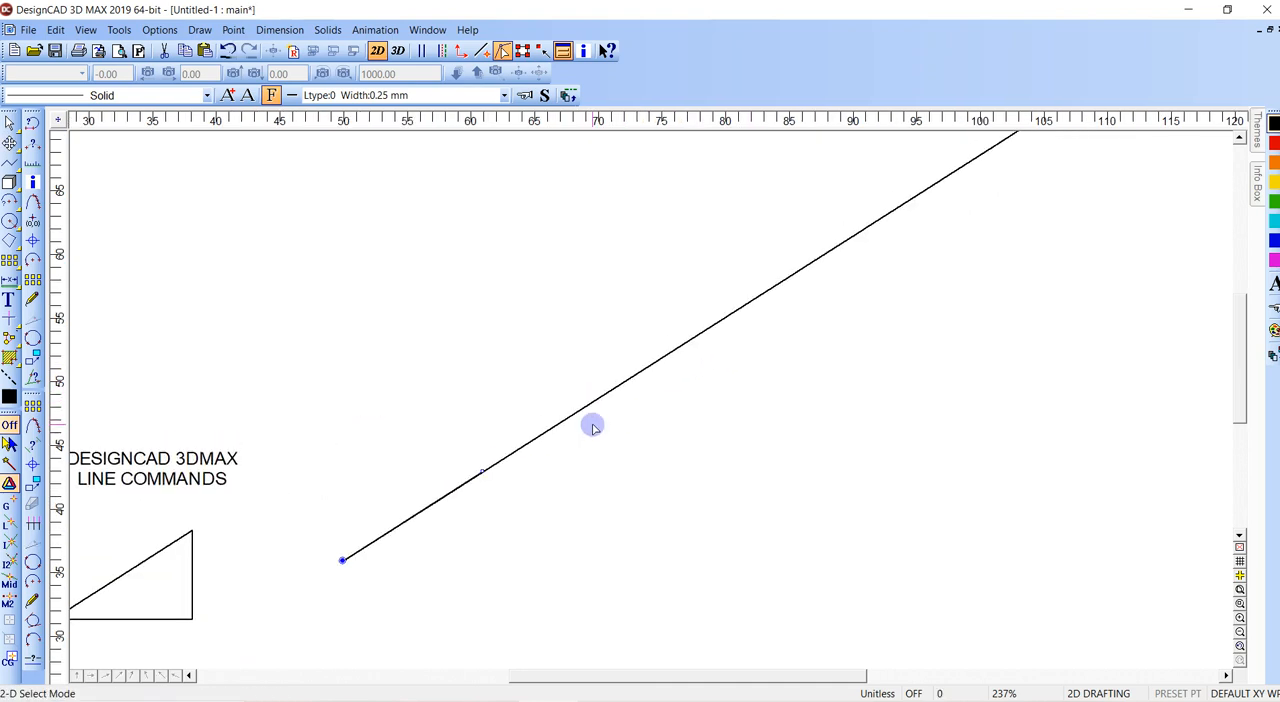
pyautogui.keyDown('ctrl'); pyautogui.scroll(-4, 595, 426); pyautogui.keyUp('ctrl')
pyautogui.press('Escape')
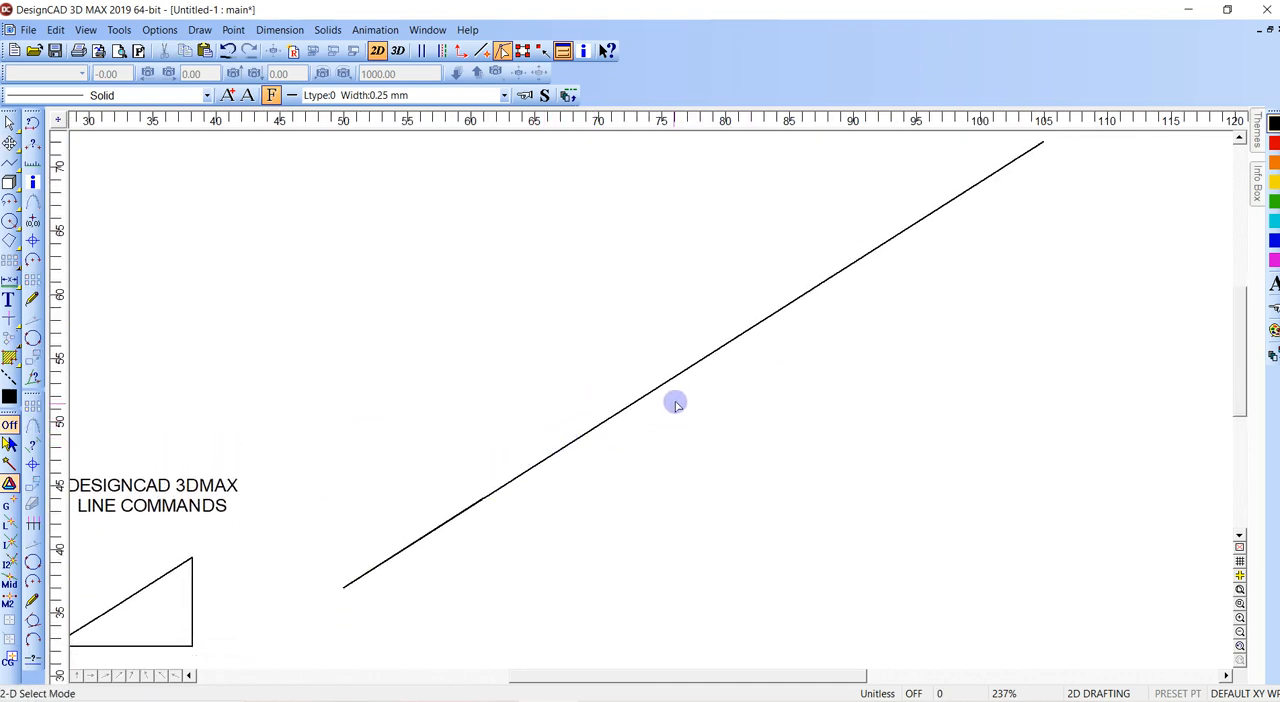
# - Draw a horizontal line below the long inclined line with Point Relative, using DX 11+15 and DY 0 from the last point
pyautogui.moveTo(652, 405); pyautogui.dragTo(617, 406, button='middle')
pyautogui.scroll(3, 618, 407)
pyautogui.scroll(-1, 618, 407)
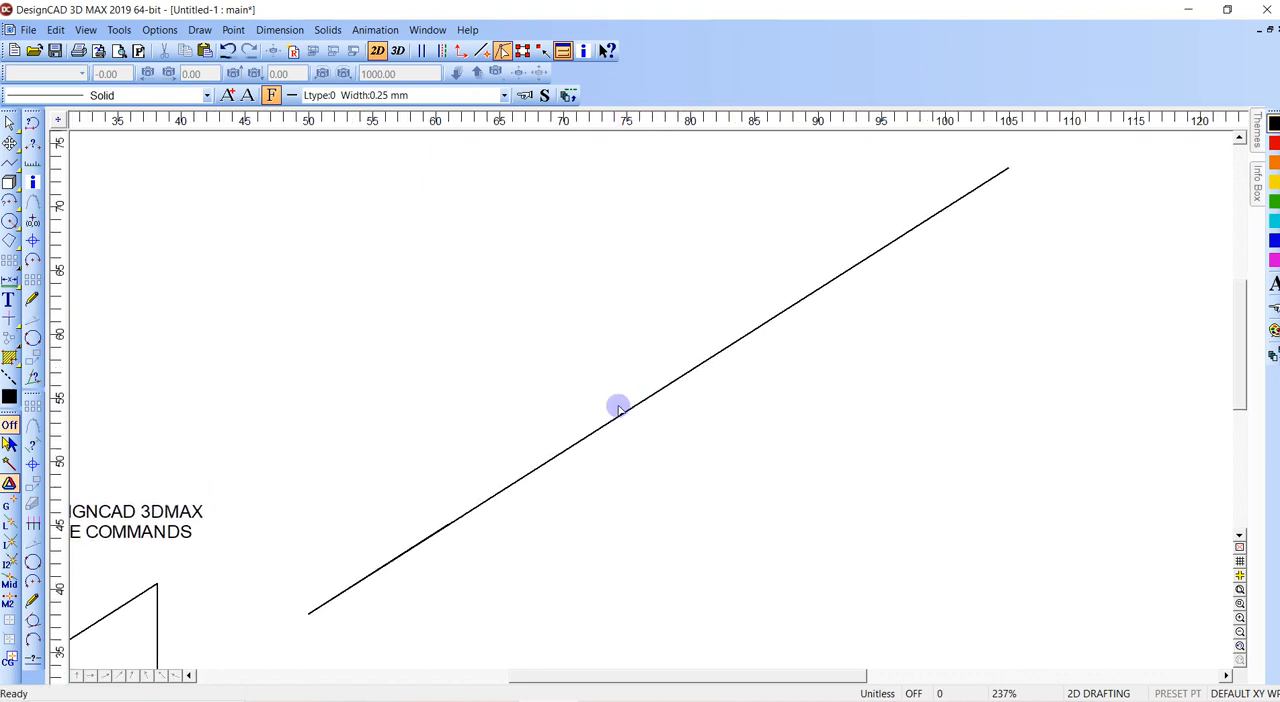
pyautogui.scroll(-2, 652, 400)
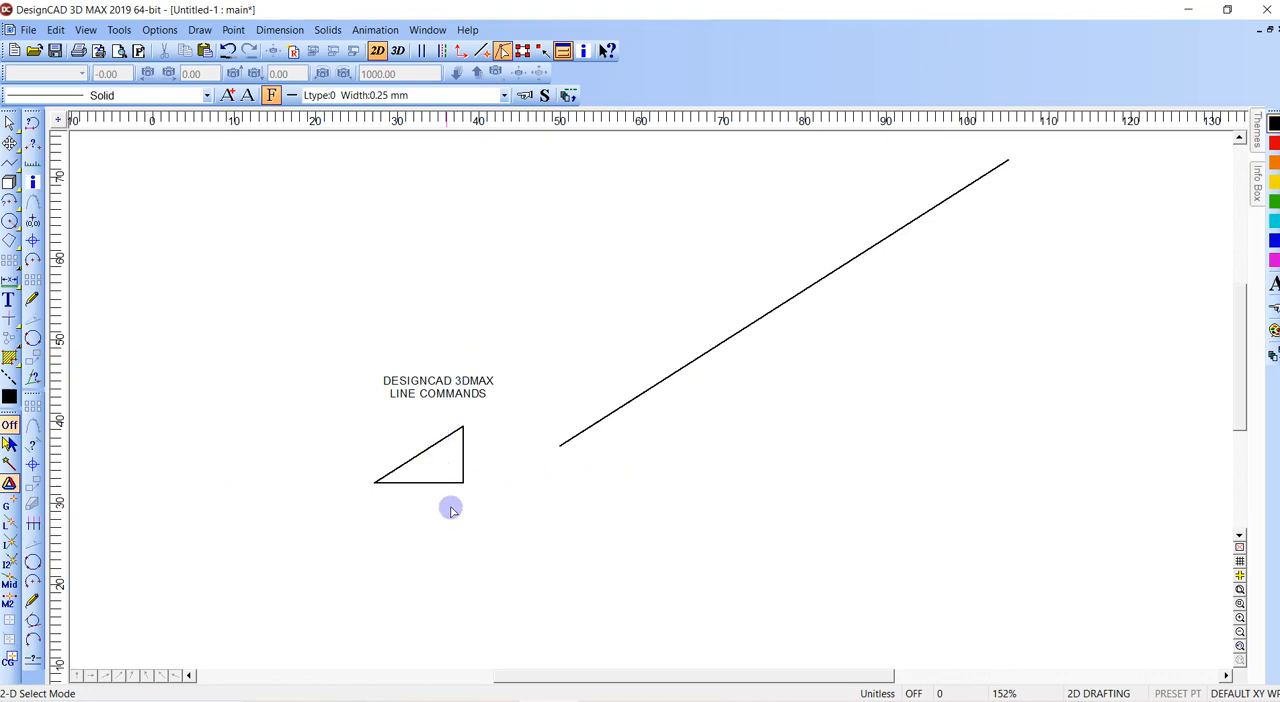
pyautogui.press('v')
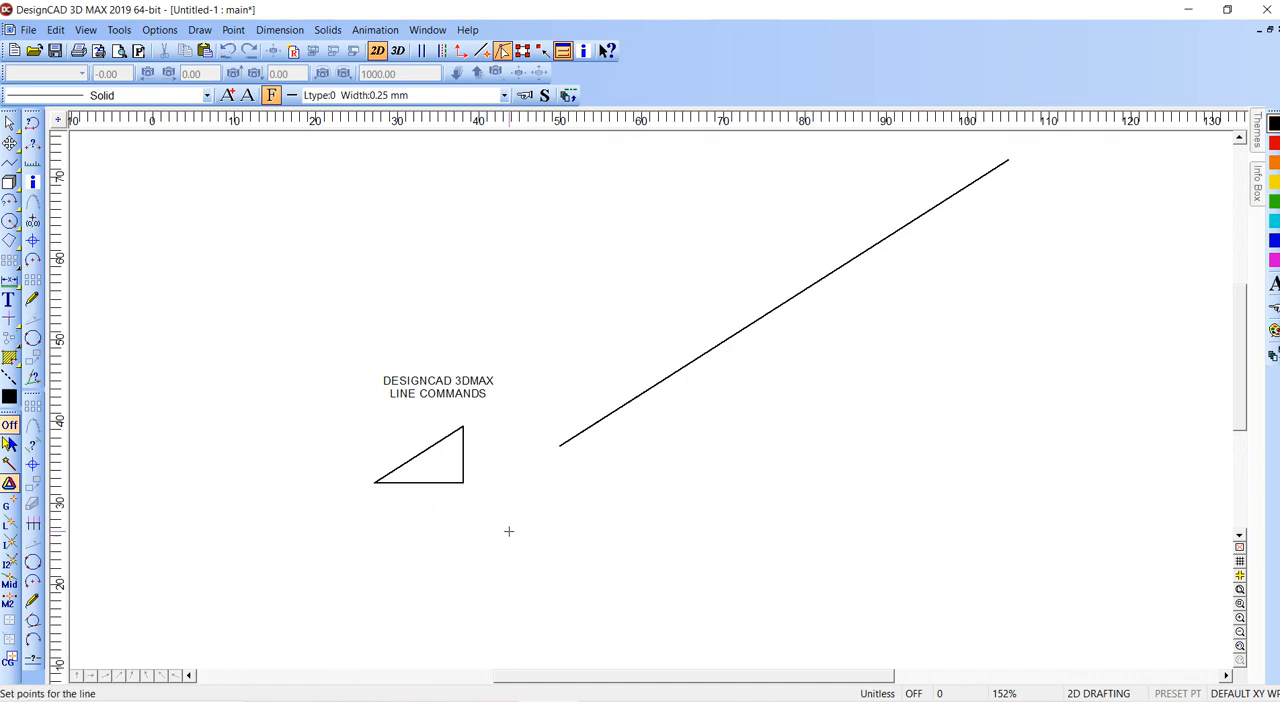
pyautogui.press("'")
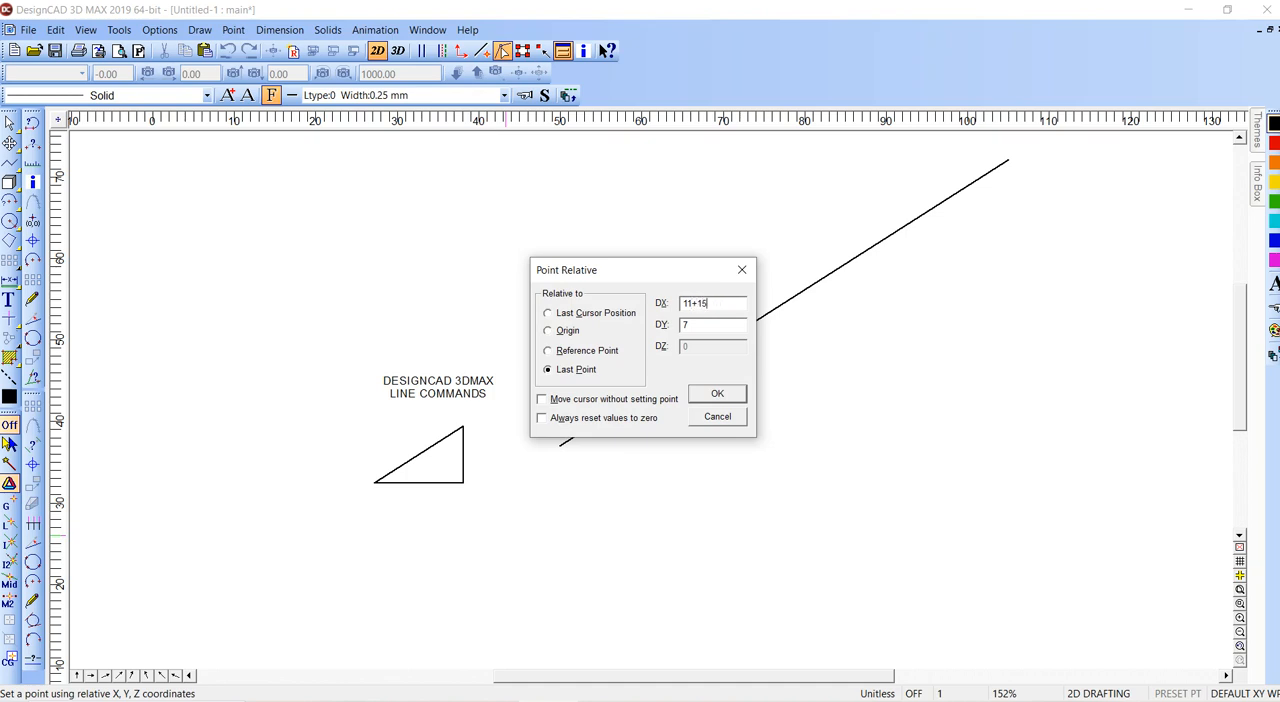
pyautogui.press('Return')
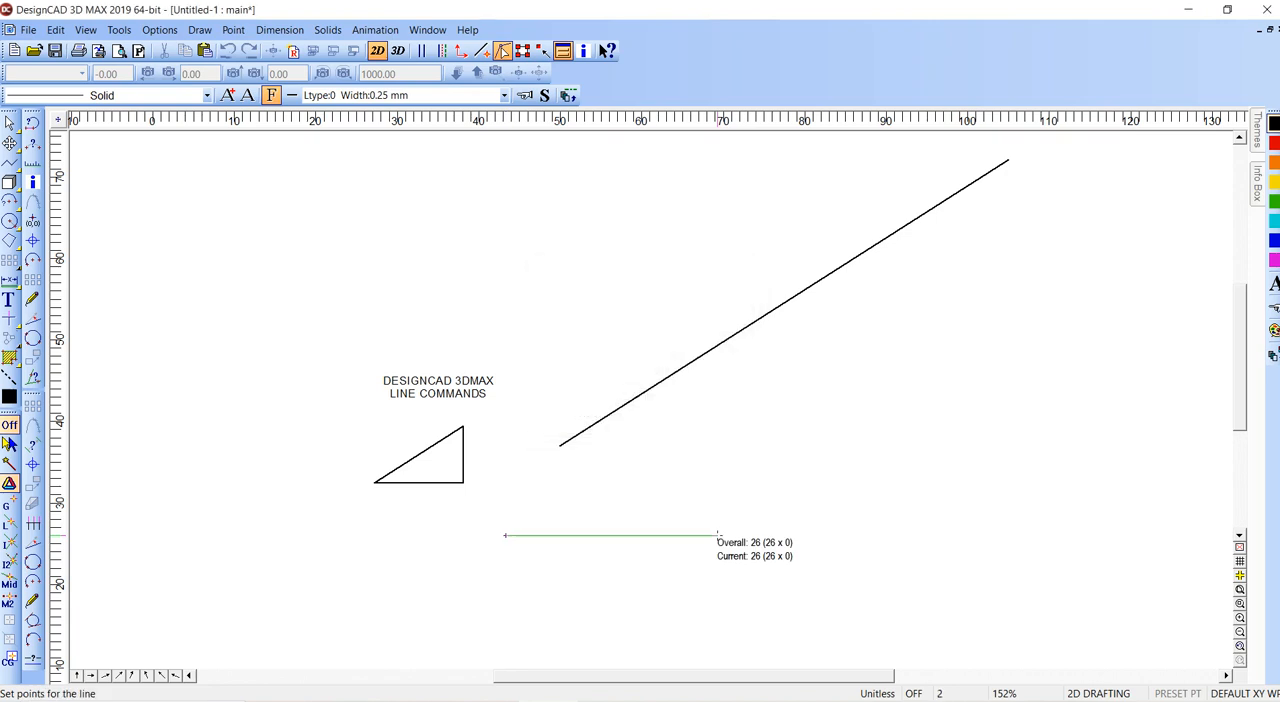
pyautogui.press('Return')
# - Add a FreeForm dimension for the horizontal line's length, placed just below the line
pyautogui.press('d')
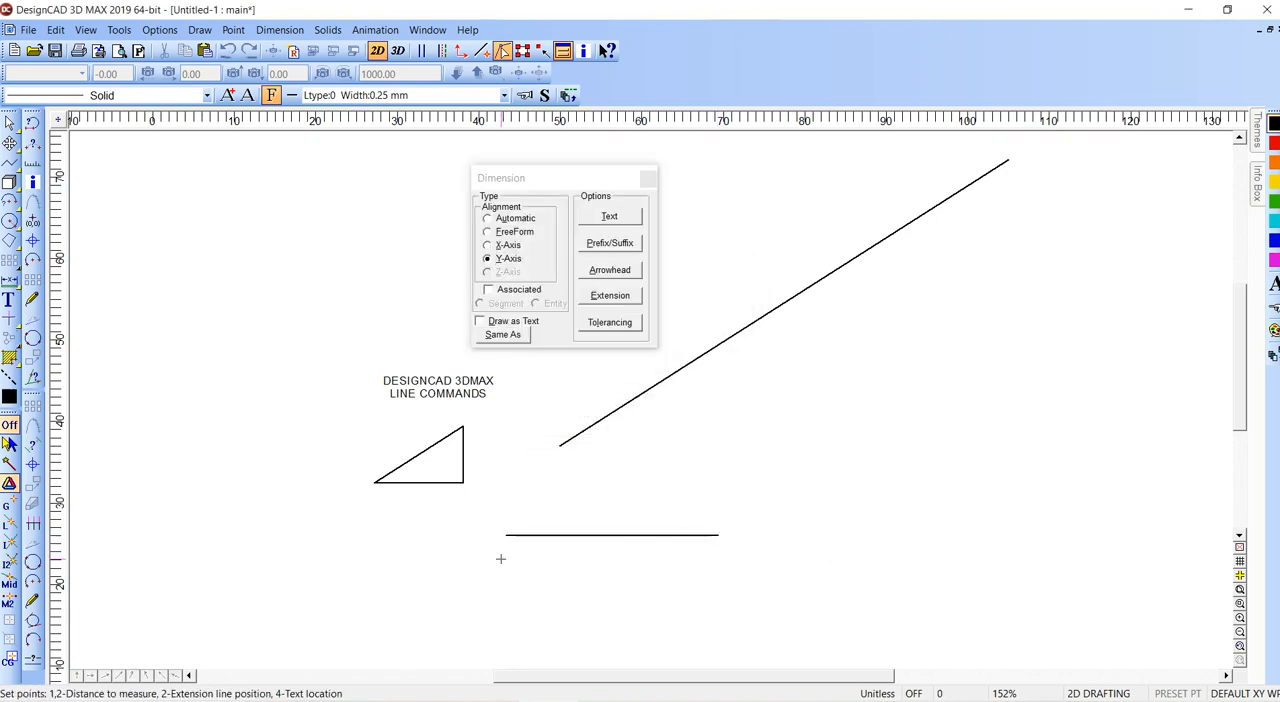
pyautogui.click(505, 535)
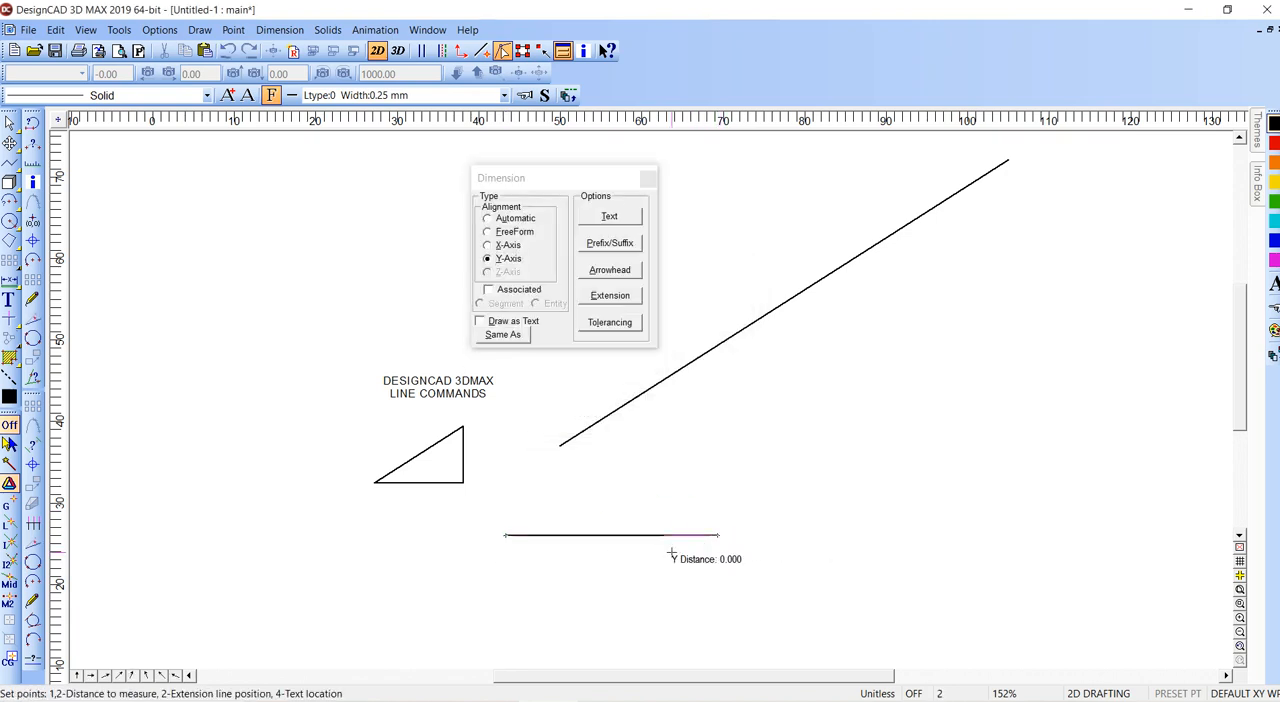
pyautogui.click(489, 237)
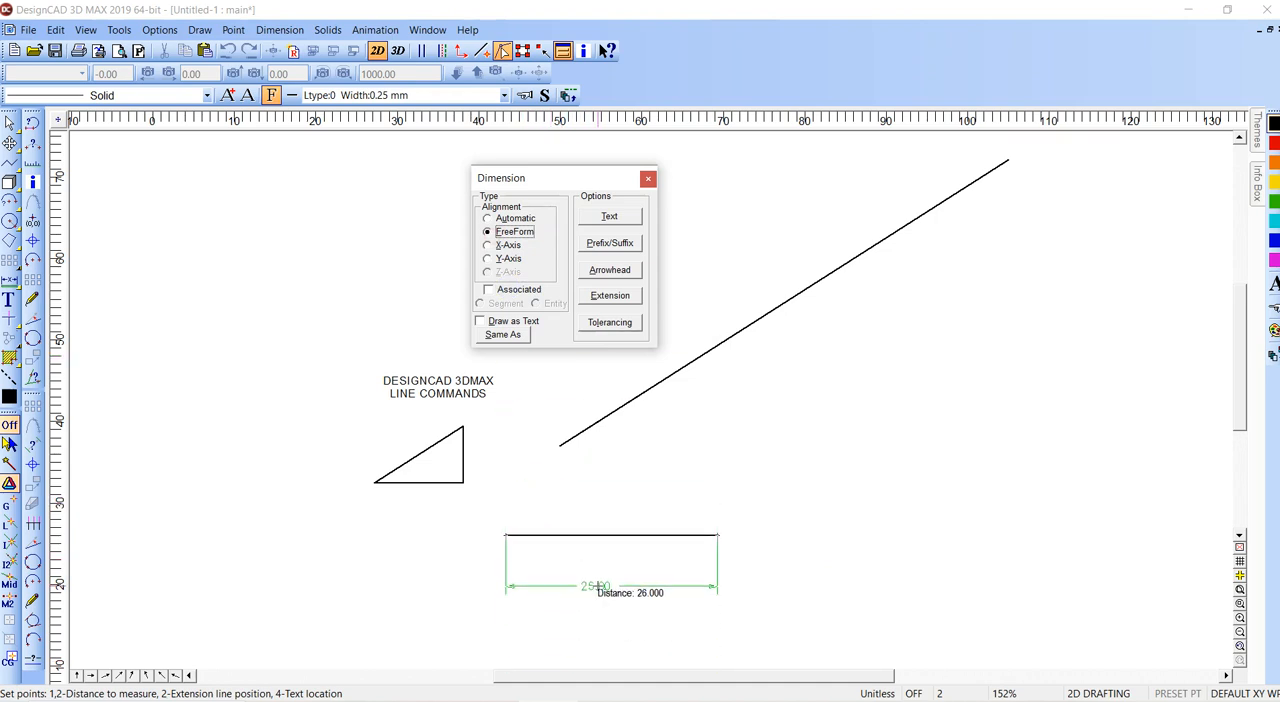
pyautogui.click(592, 558)
pyautogui.click(592, 553)
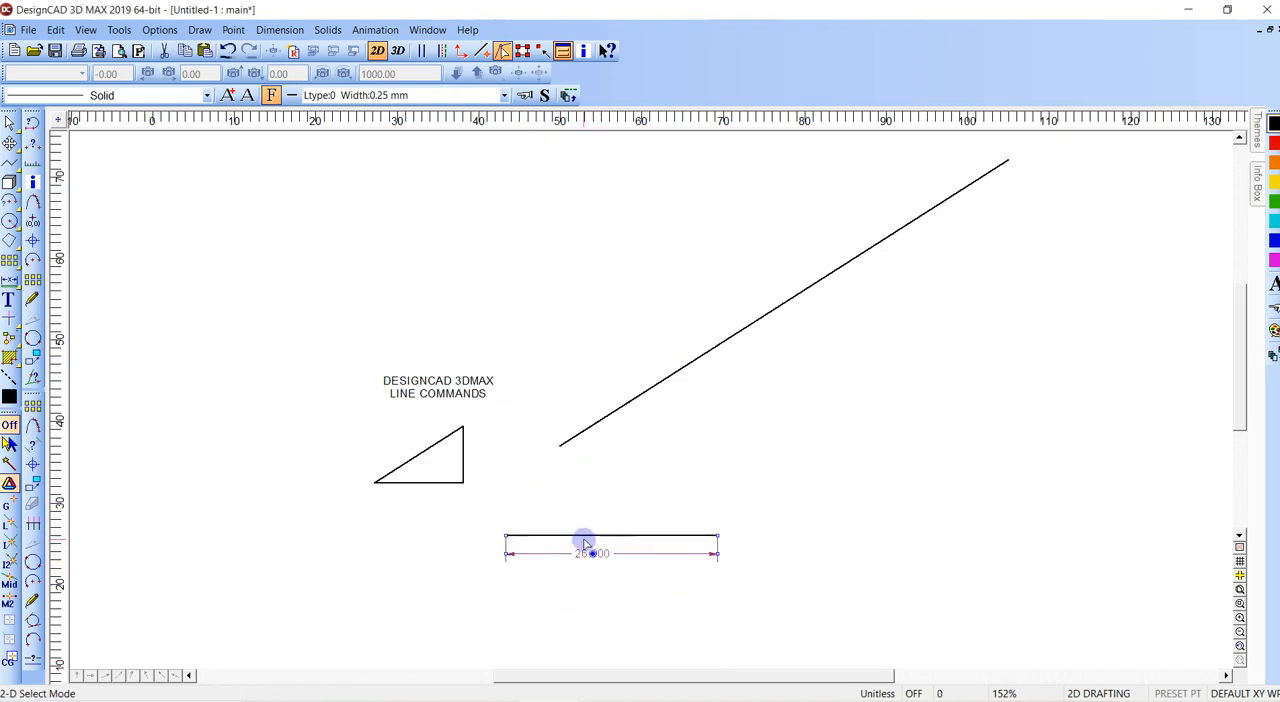
# - Draw a second horizontal line just above the dimensioned one with Point Relative, giving DX as a sum totalling 26 and DY 0
pyautogui.press('v')
pyautogui.click(501, 505)
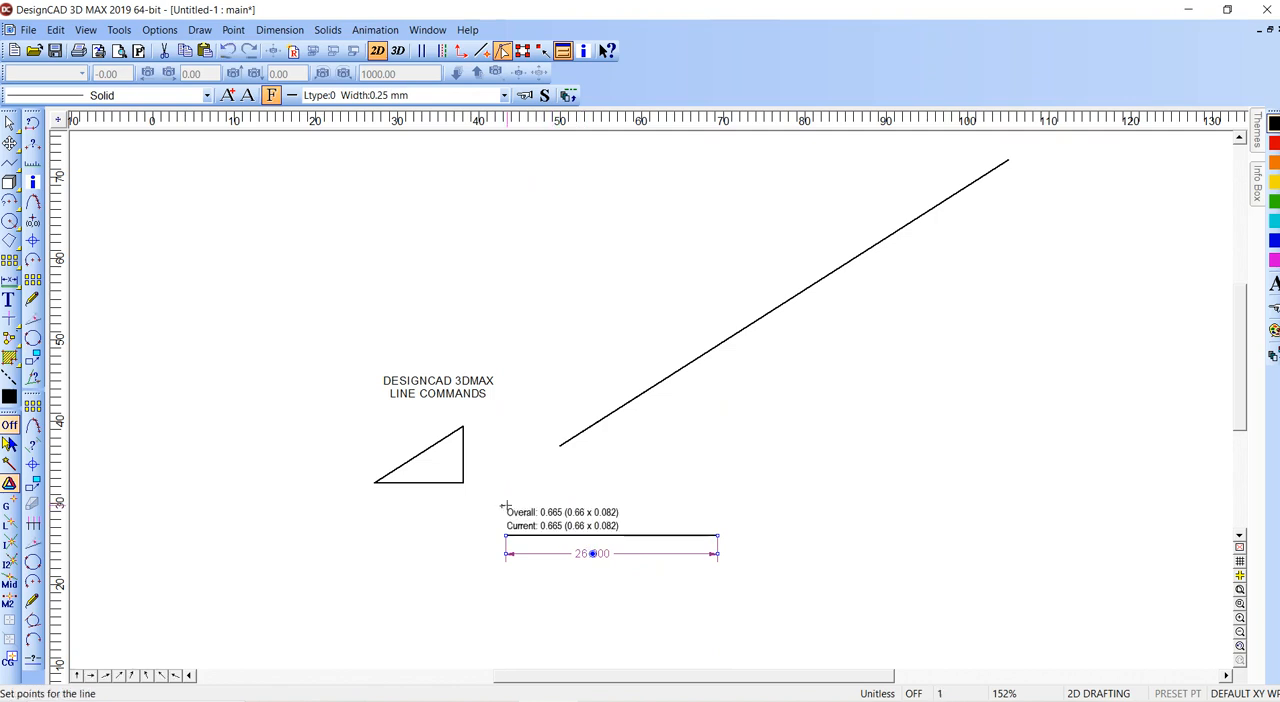
pyautogui.press("'")
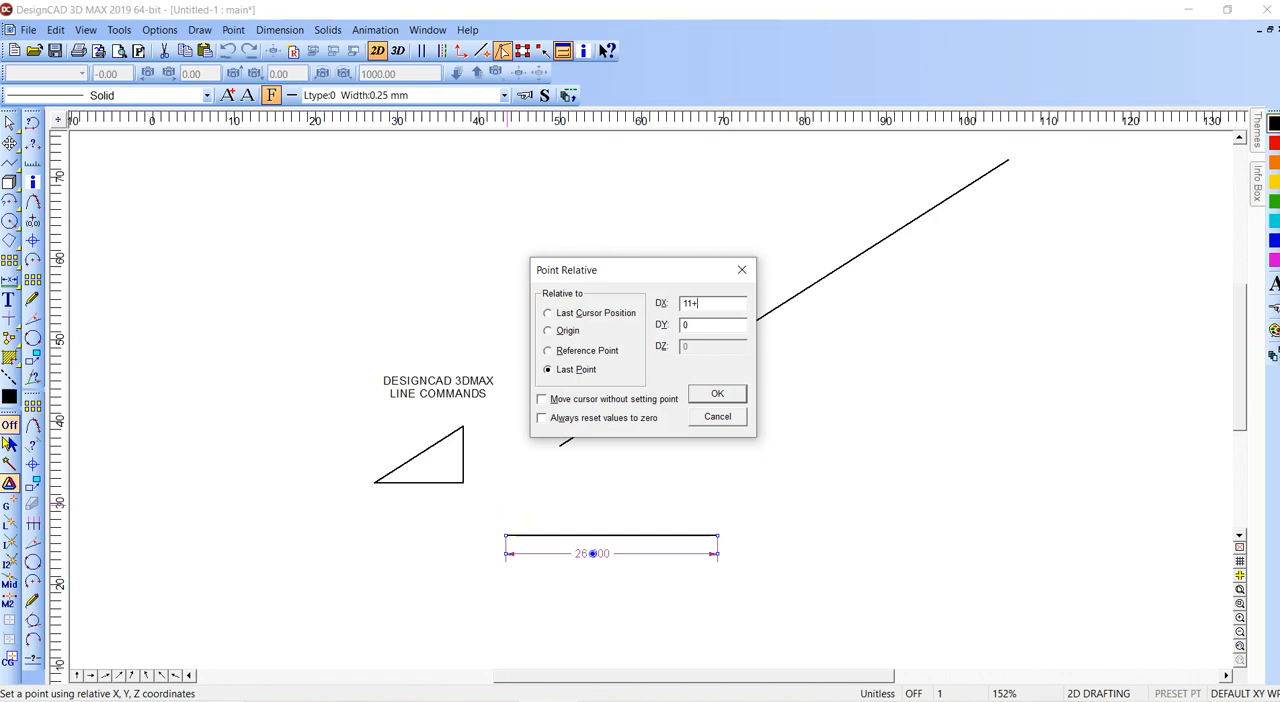
pyautogui.press('Return')
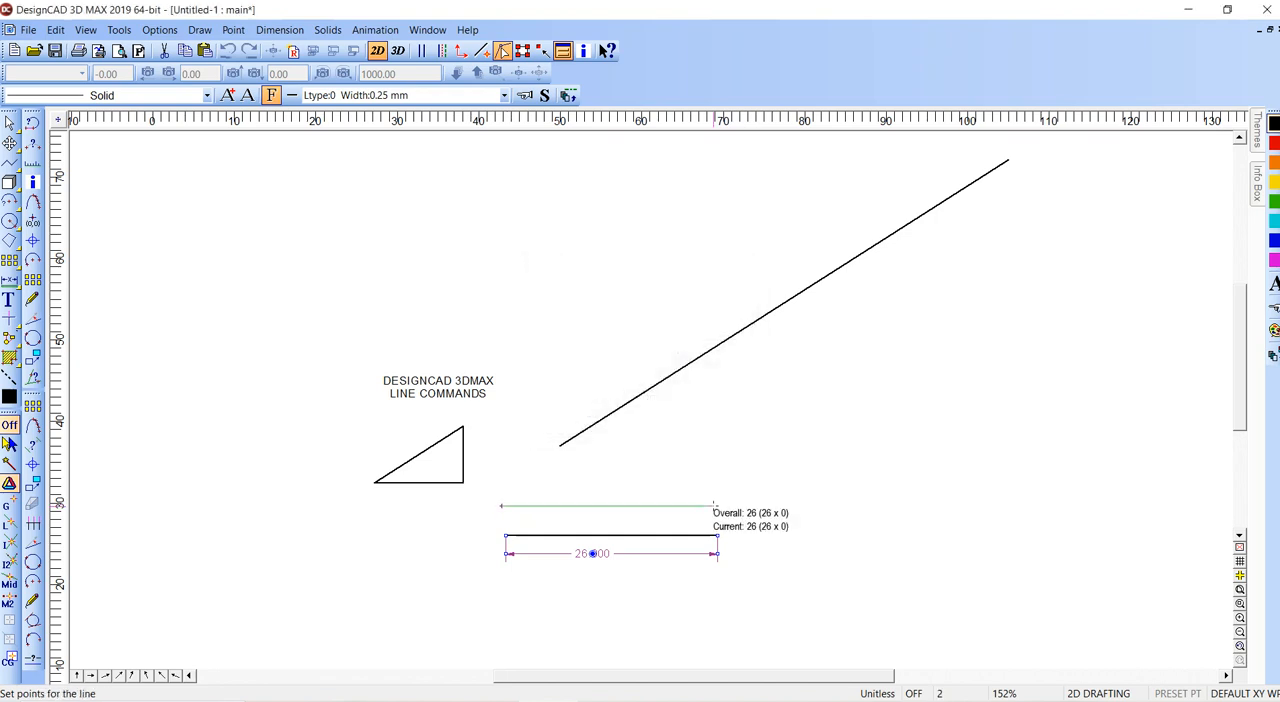
pyautogui.rightClick(714, 506)
# - Delete the two horizontal lines together with the dimension
pyautogui.moveTo(750, 482); pyautogui.dragTo(483, 581)
pyautogui.press('Delete')
# - Stretch the triangle horizontally and downward with its selection handles, and delete it
pyautogui.click(463, 483)
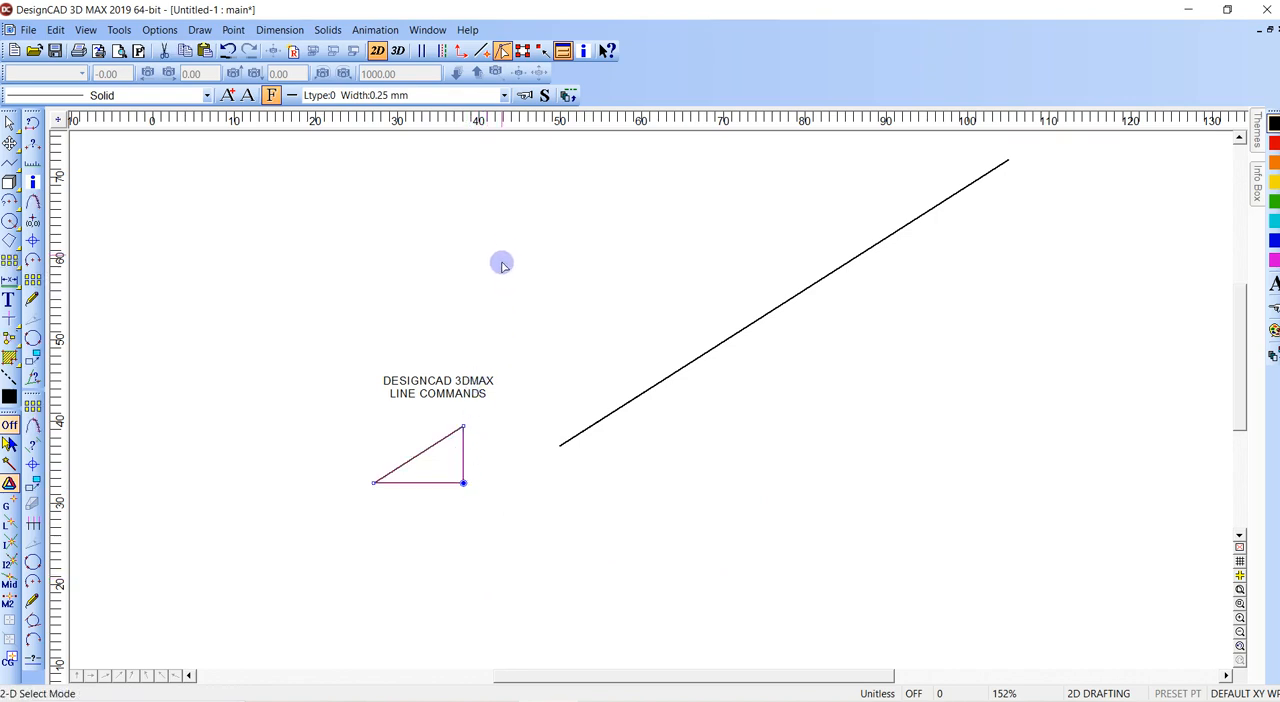
pyautogui.click(522, 50)
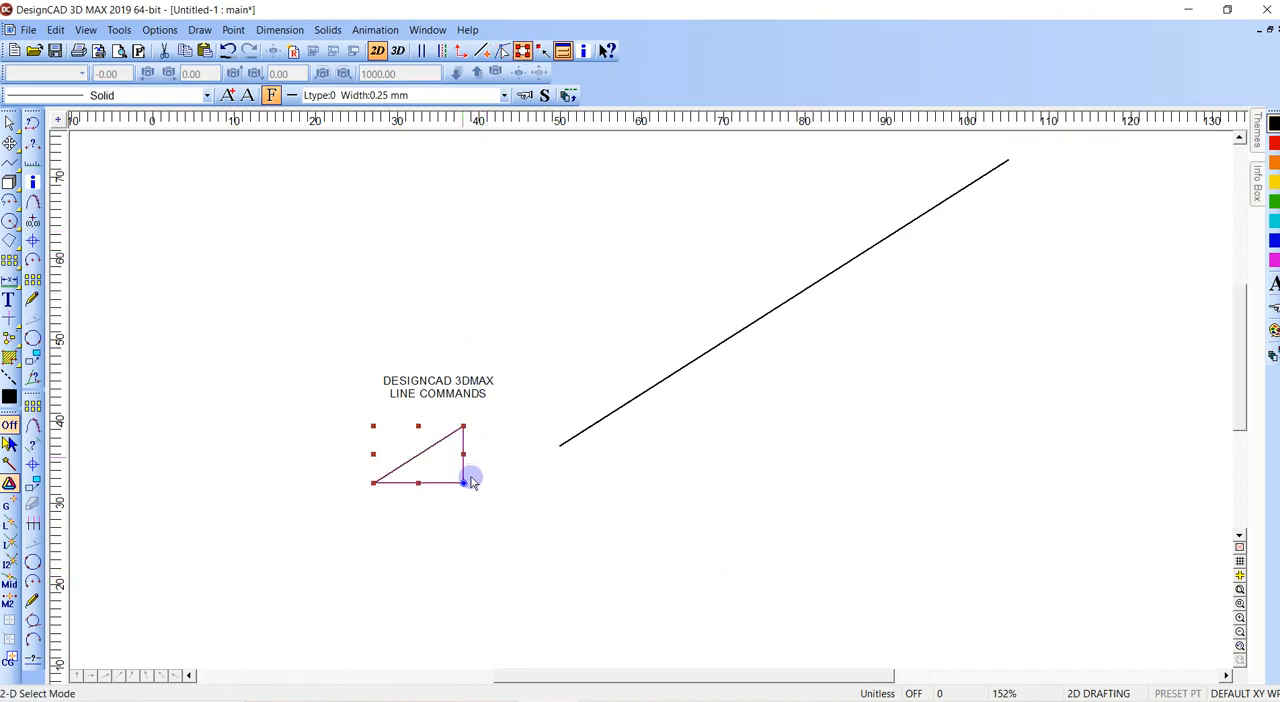
pyautogui.moveTo(464, 455); pyautogui.dragTo(629, 451)
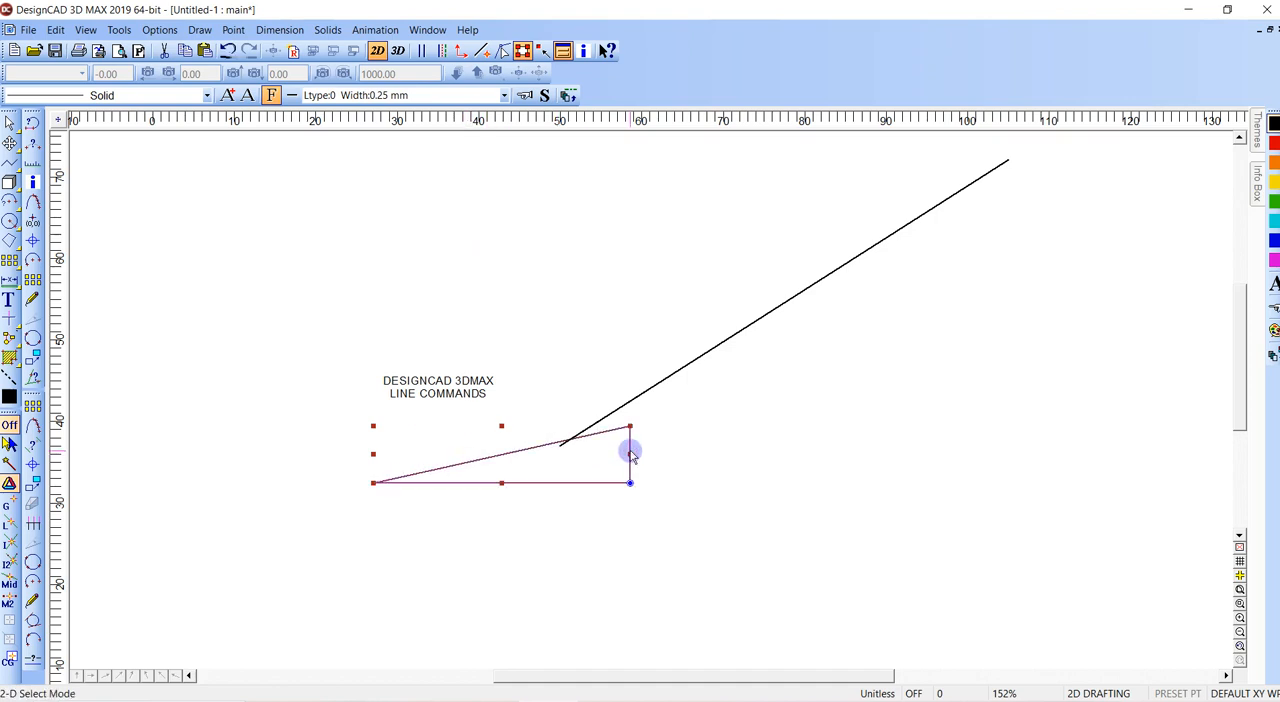
pyautogui.moveTo(501, 484); pyautogui.dragTo(501, 535)
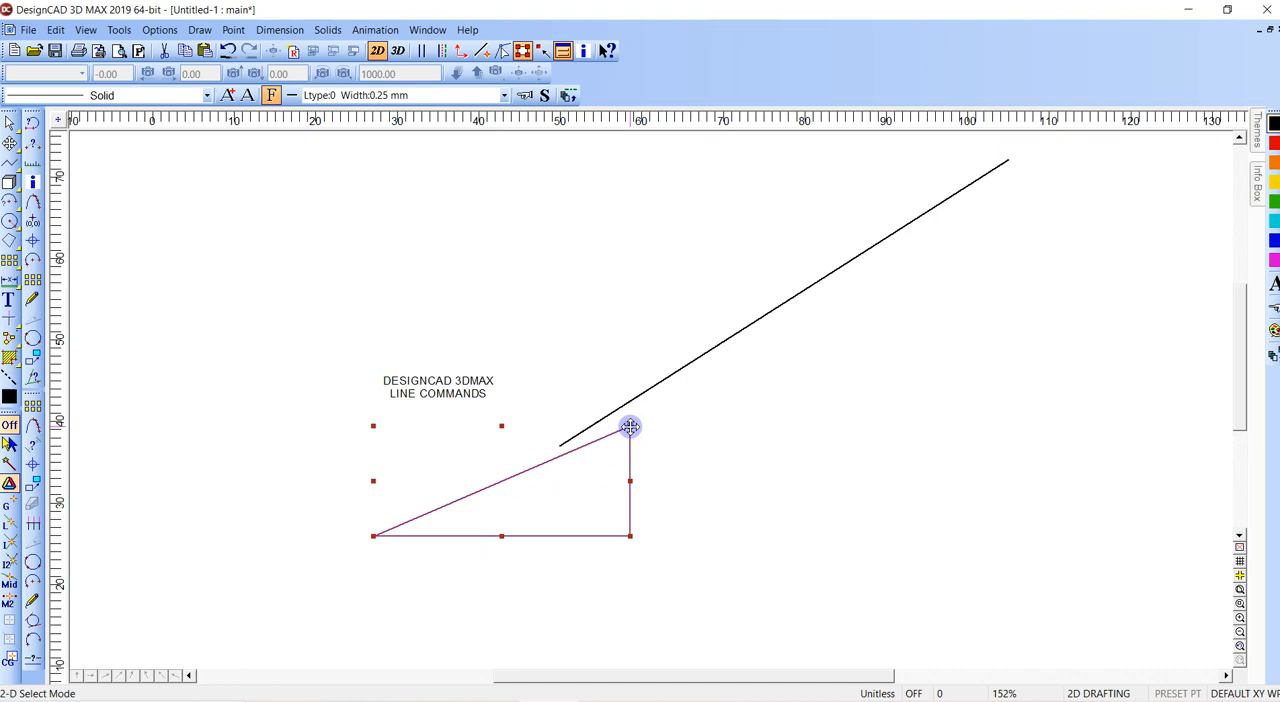
pyautogui.press('Delete')
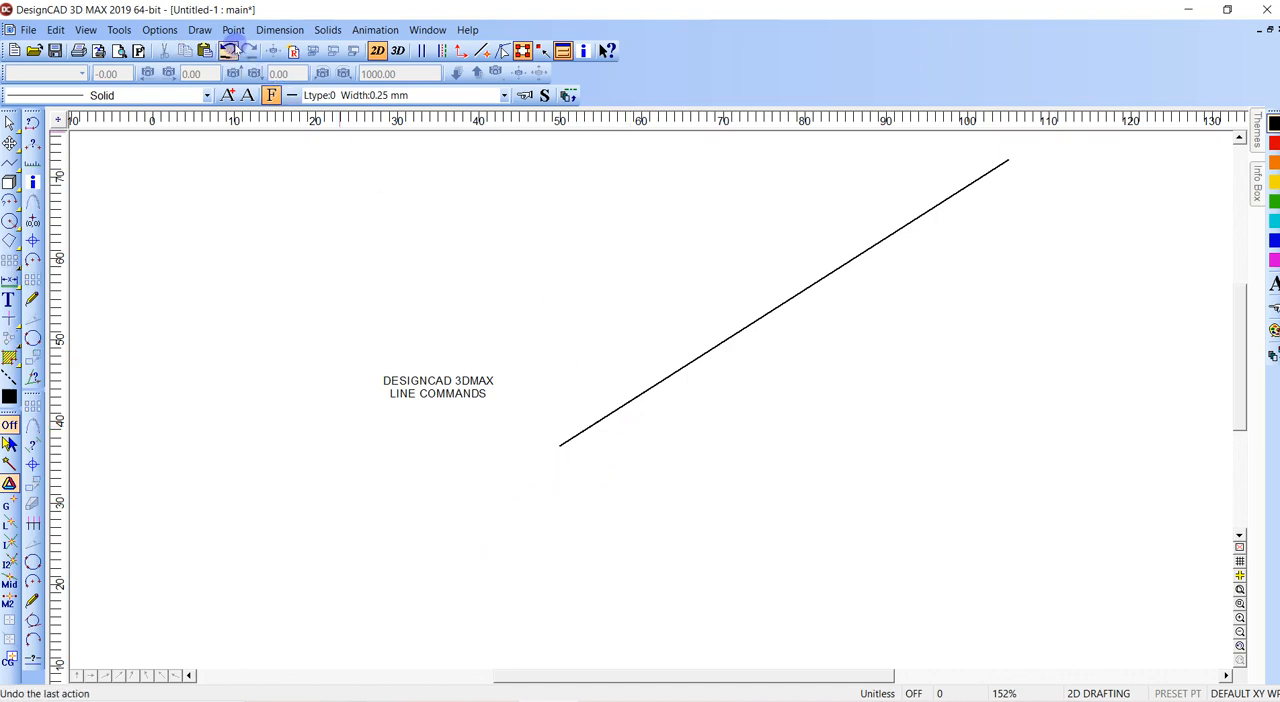
pyautogui.click(203, 30)
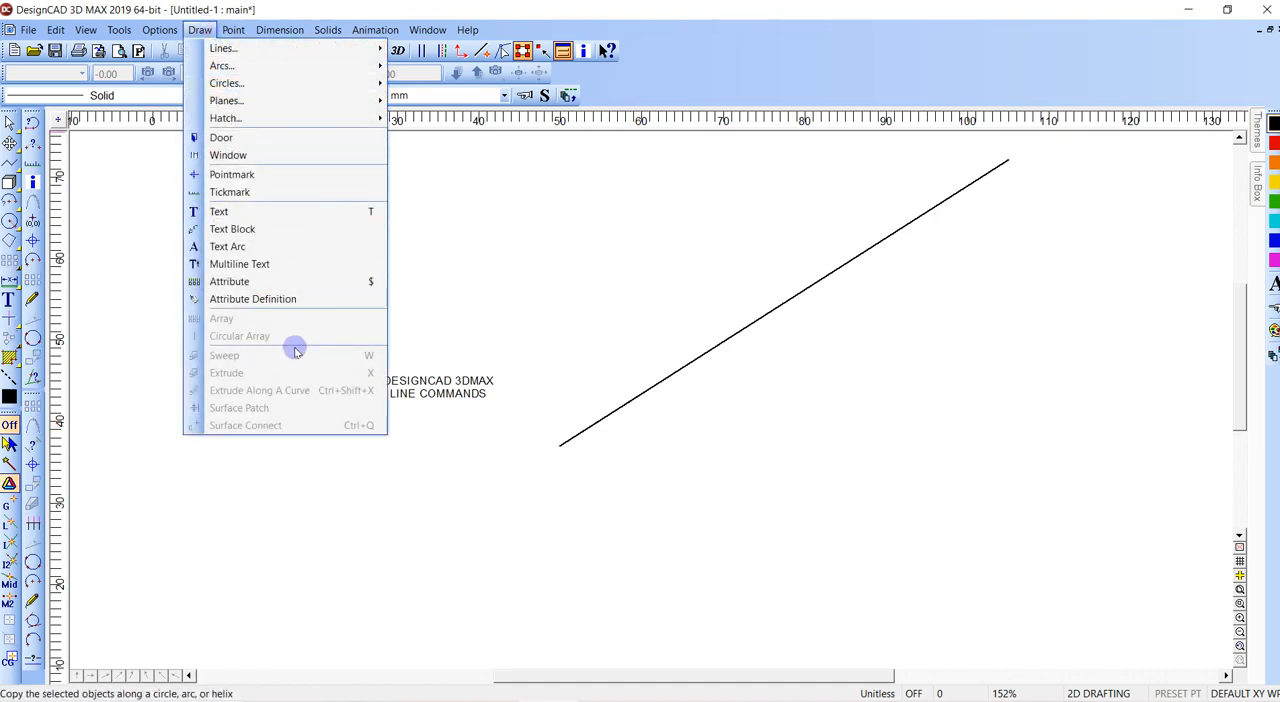
pyautogui.click(233, 31)
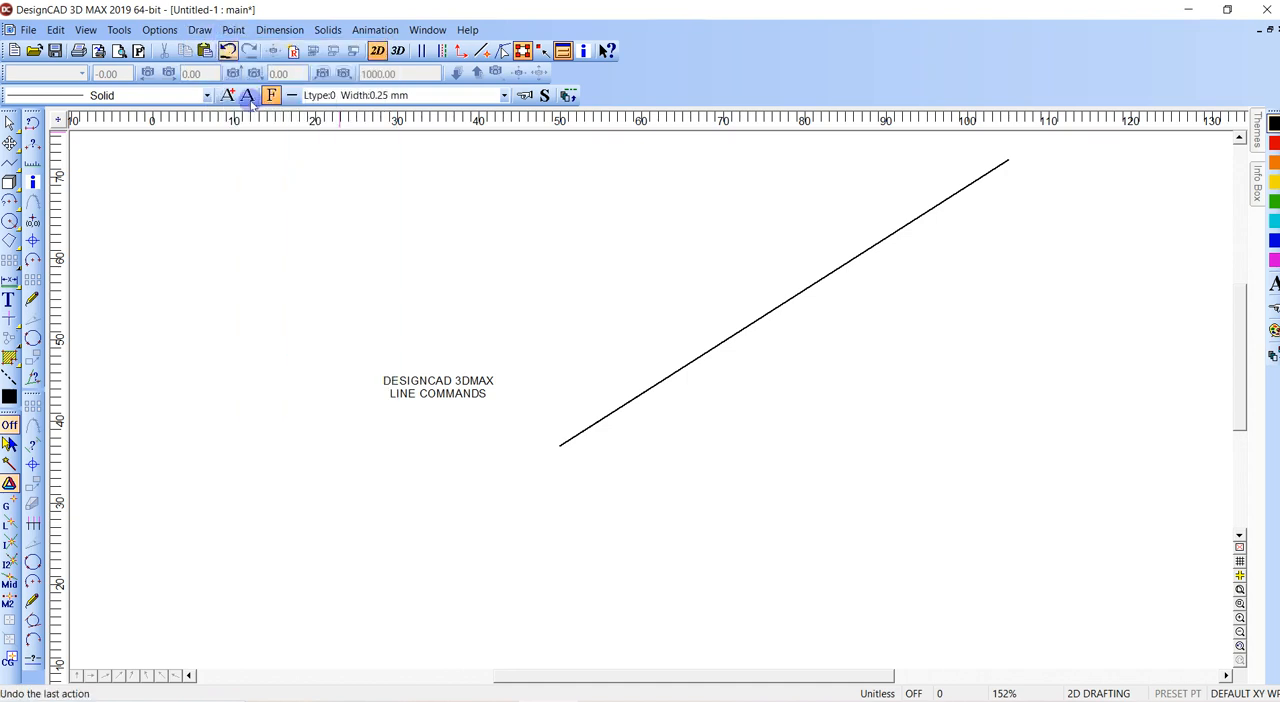
pyautogui.click(188, 232)
pyautogui.click(201, 31)
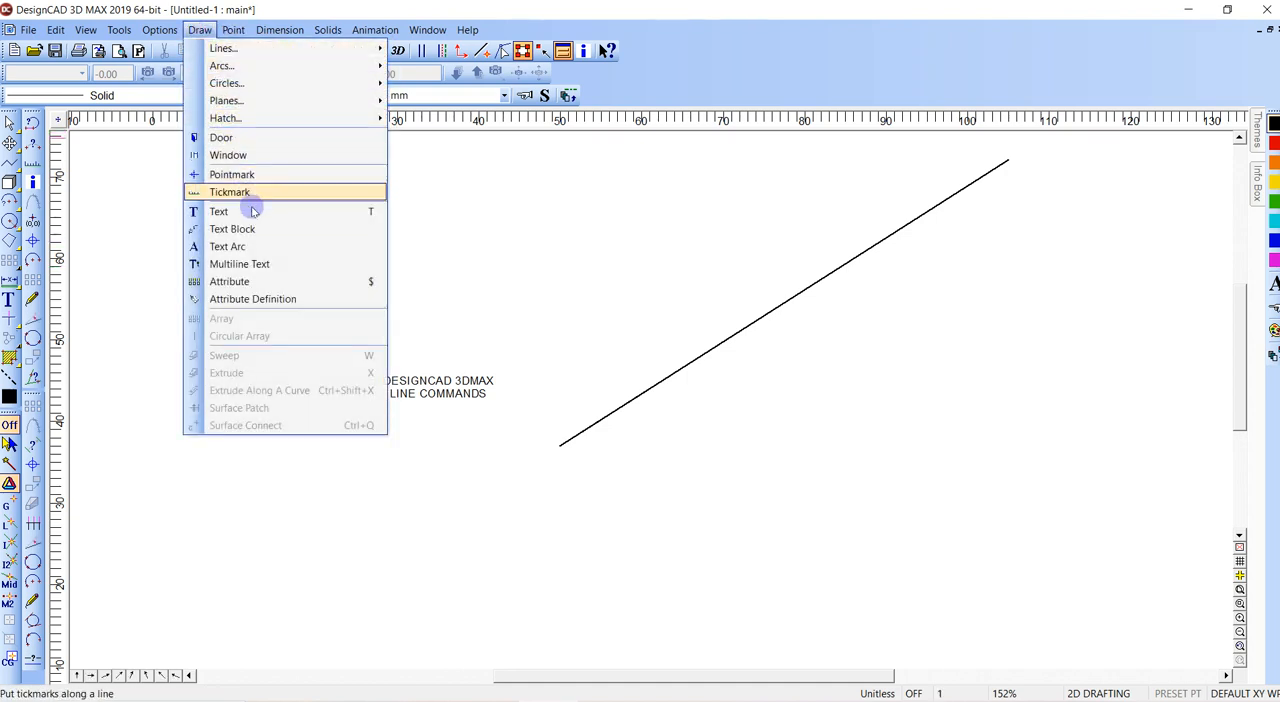
pyautogui.moveTo(240, 31)
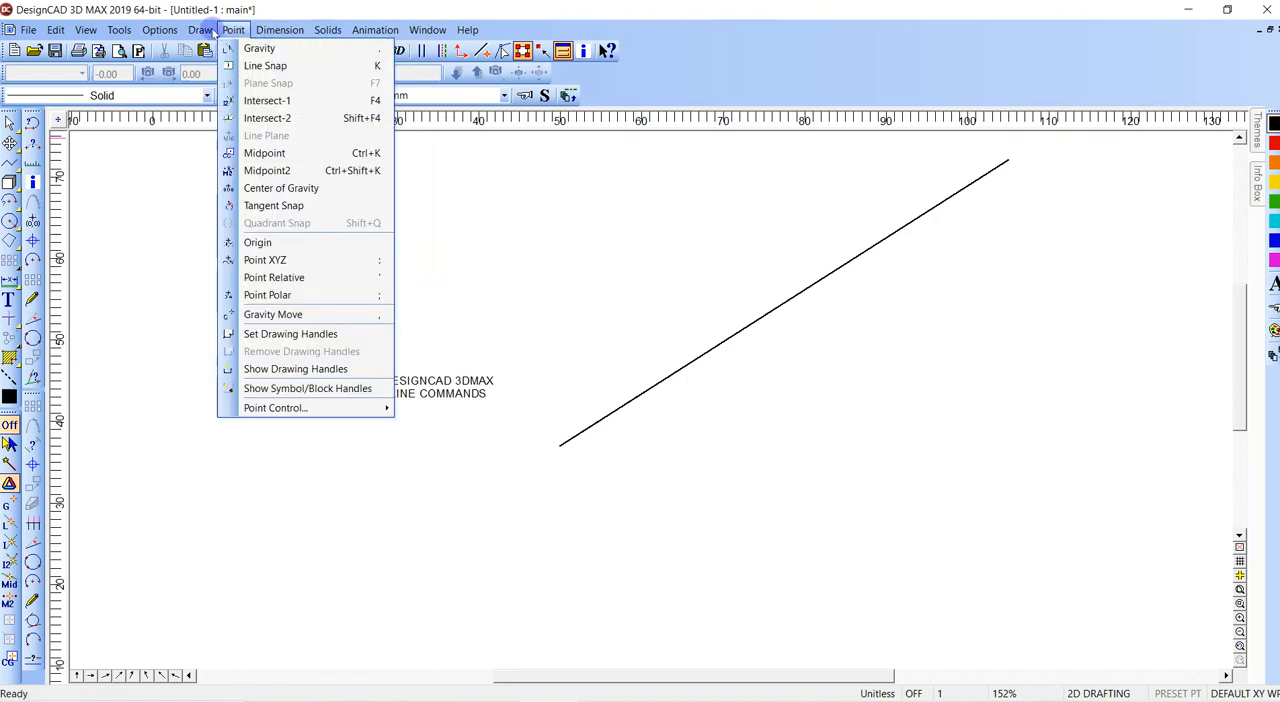
# - Draw a quadratic control curve below the text from three points, sagging in the middle and spanning about 62 units horizontally
pyautogui.moveTo(200, 30)
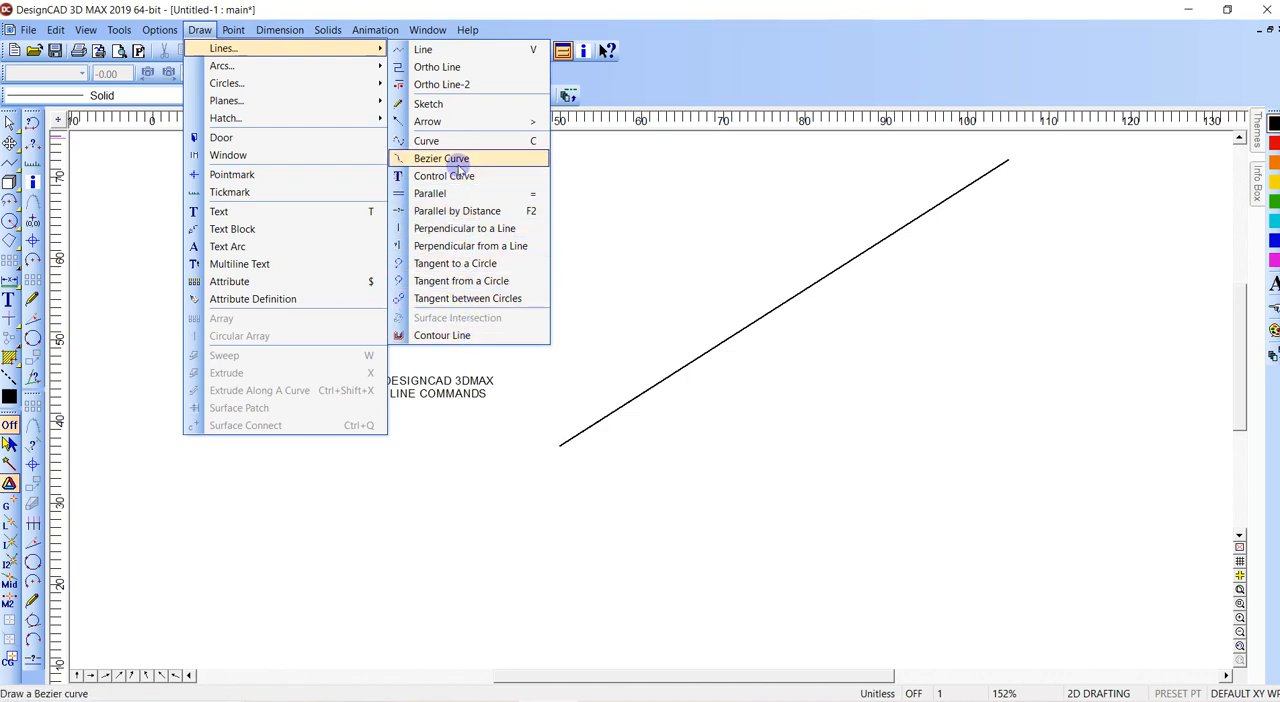
pyautogui.click(455, 175)
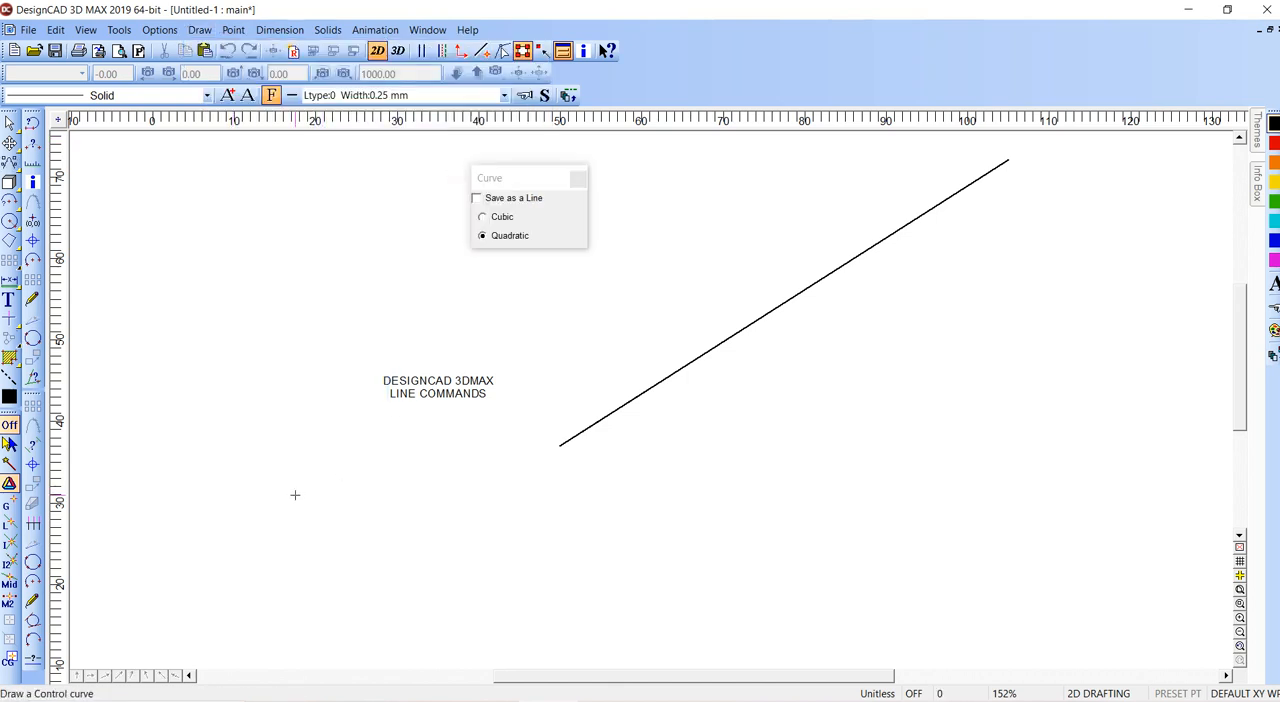
pyautogui.click(478, 603)
pyautogui.click(790, 428)
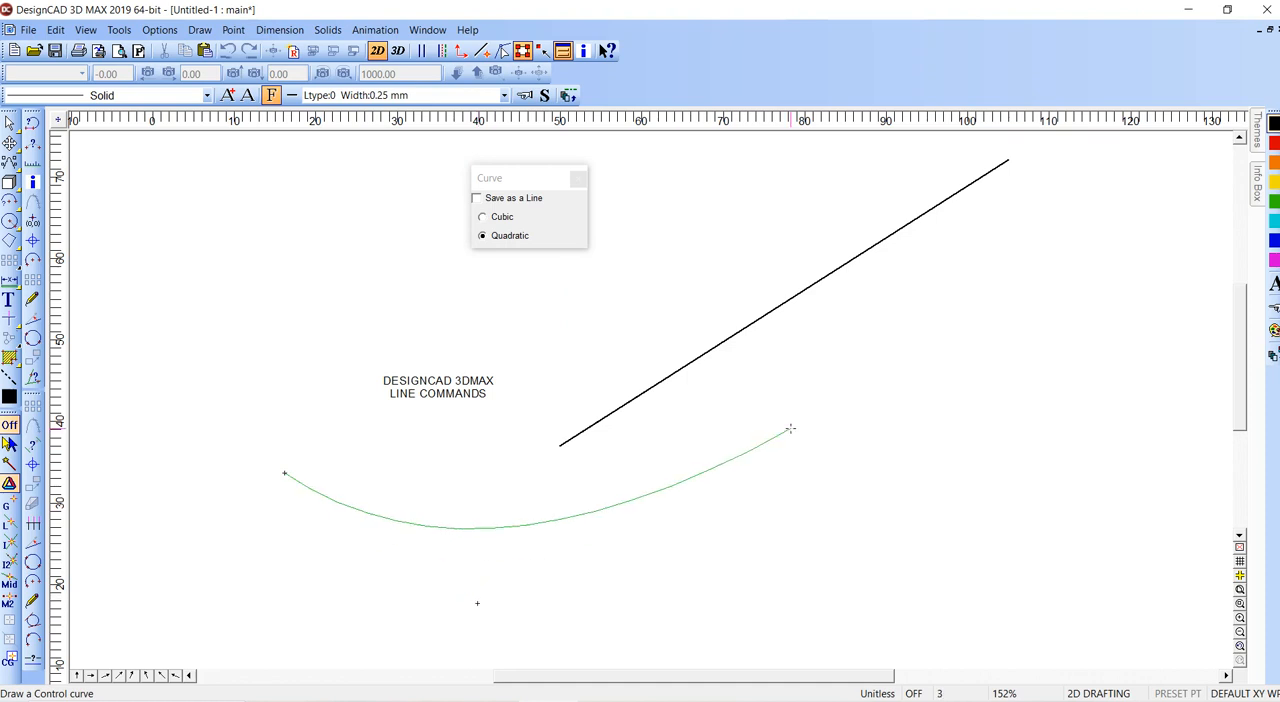
pyautogui.press('Return')
# - Draw a two-segment line through the curve's start, control and end points, forming a V around the curve
pyautogui.press('v')
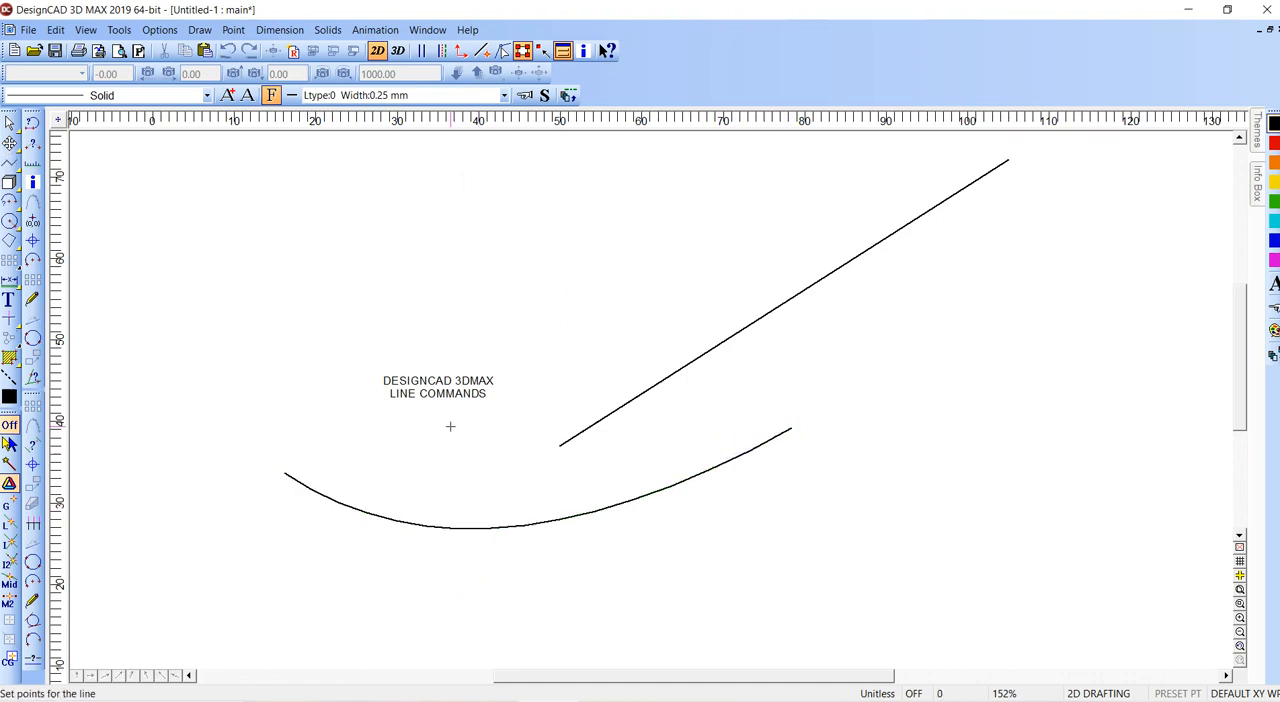
pyautogui.rightClick(285, 473)
pyautogui.click(477, 603)
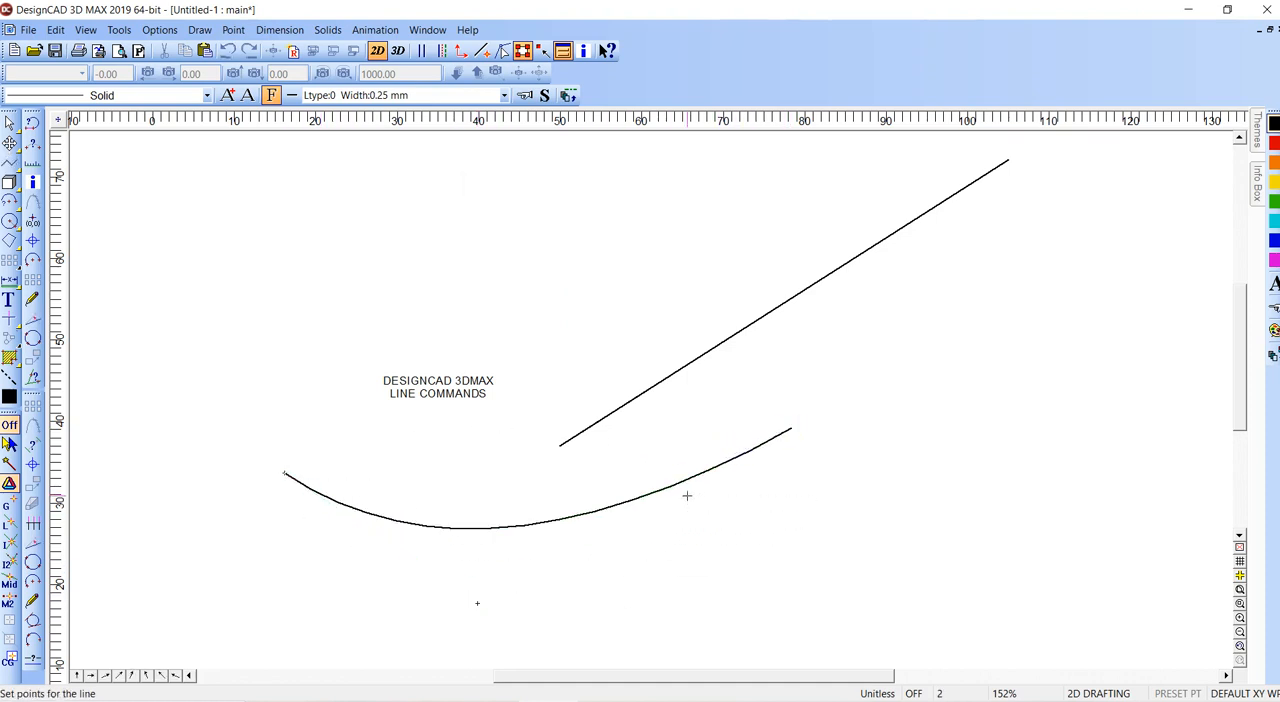
pyautogui.click(790, 430)
pyautogui.press('Return')
# - Stretch the control curve downward and narrow it horizontally with its selection handles, and delete it
pyautogui.click(545, 573)
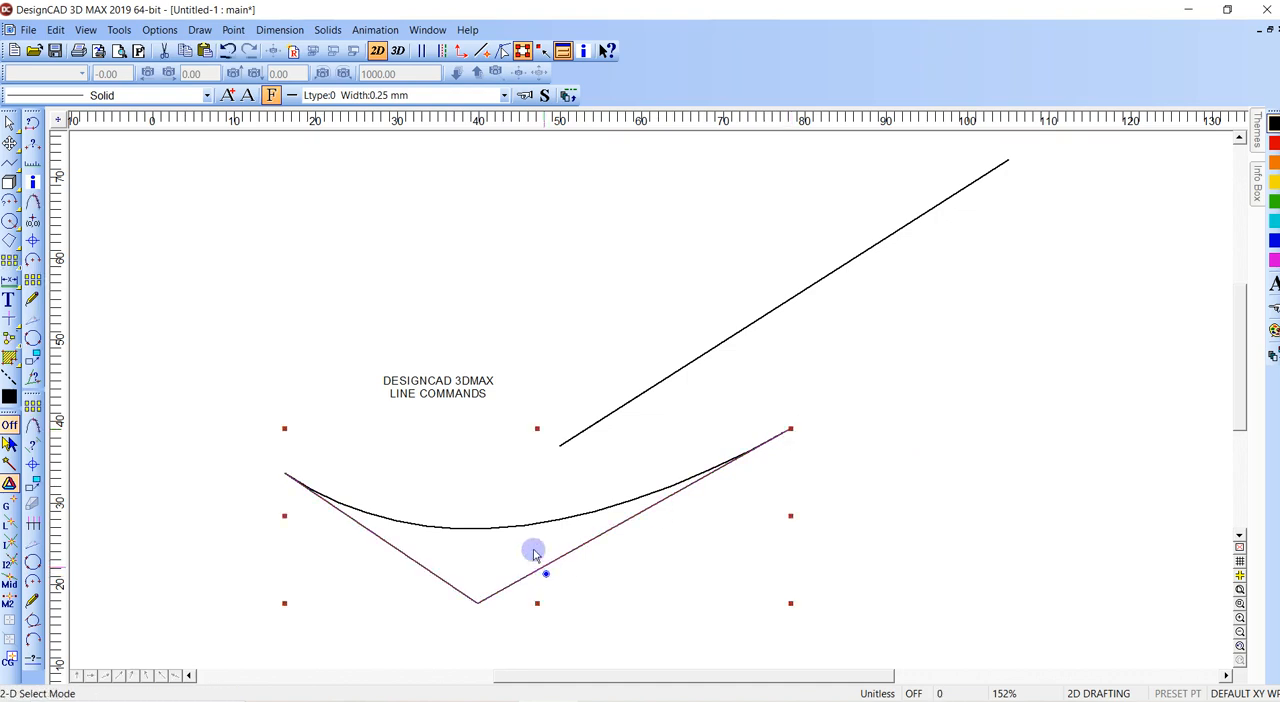
pyautogui.click(522, 526)
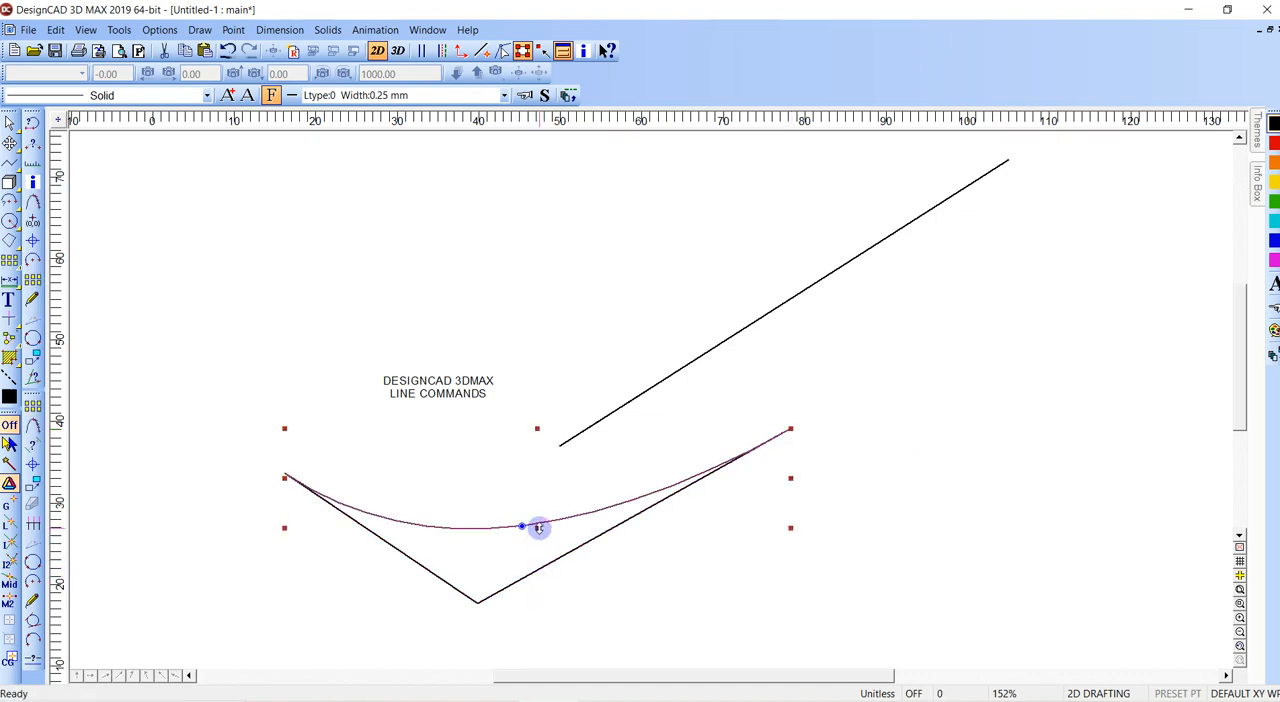
pyautogui.moveTo(537, 528); pyautogui.dragTo(534, 612)
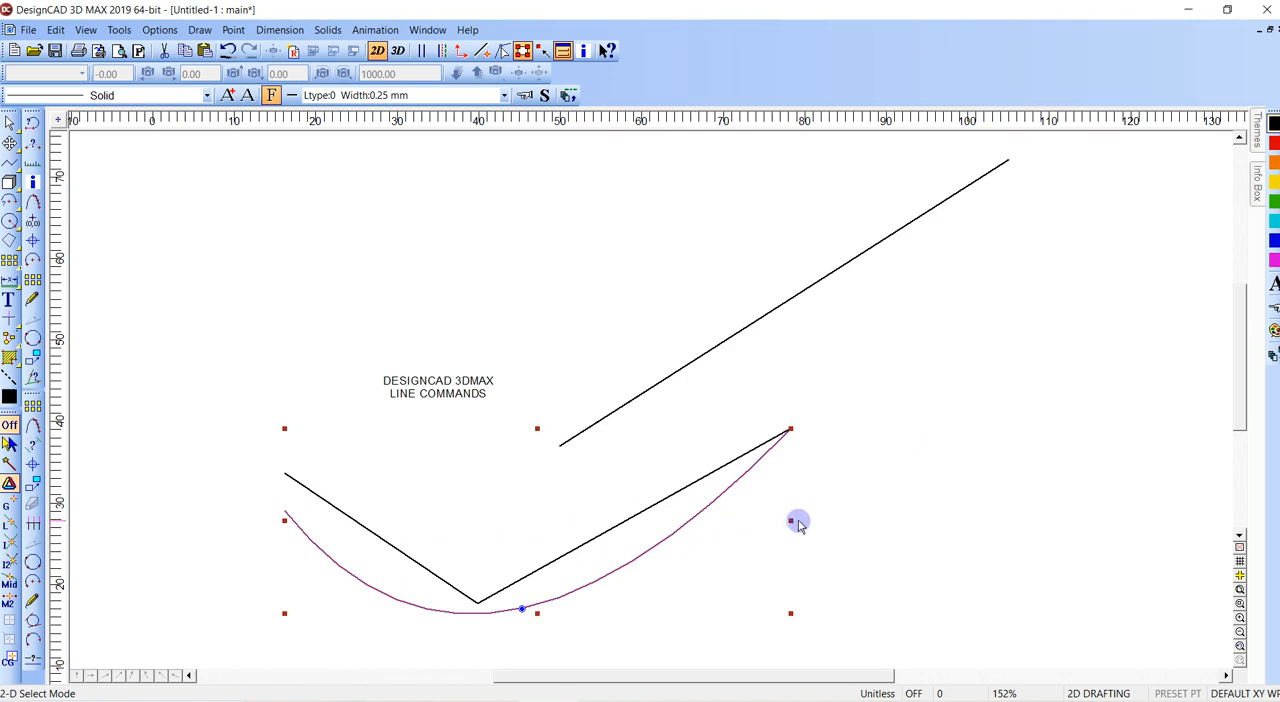
pyautogui.moveTo(792, 520); pyautogui.dragTo(541, 517)
pyautogui.click(536, 515)
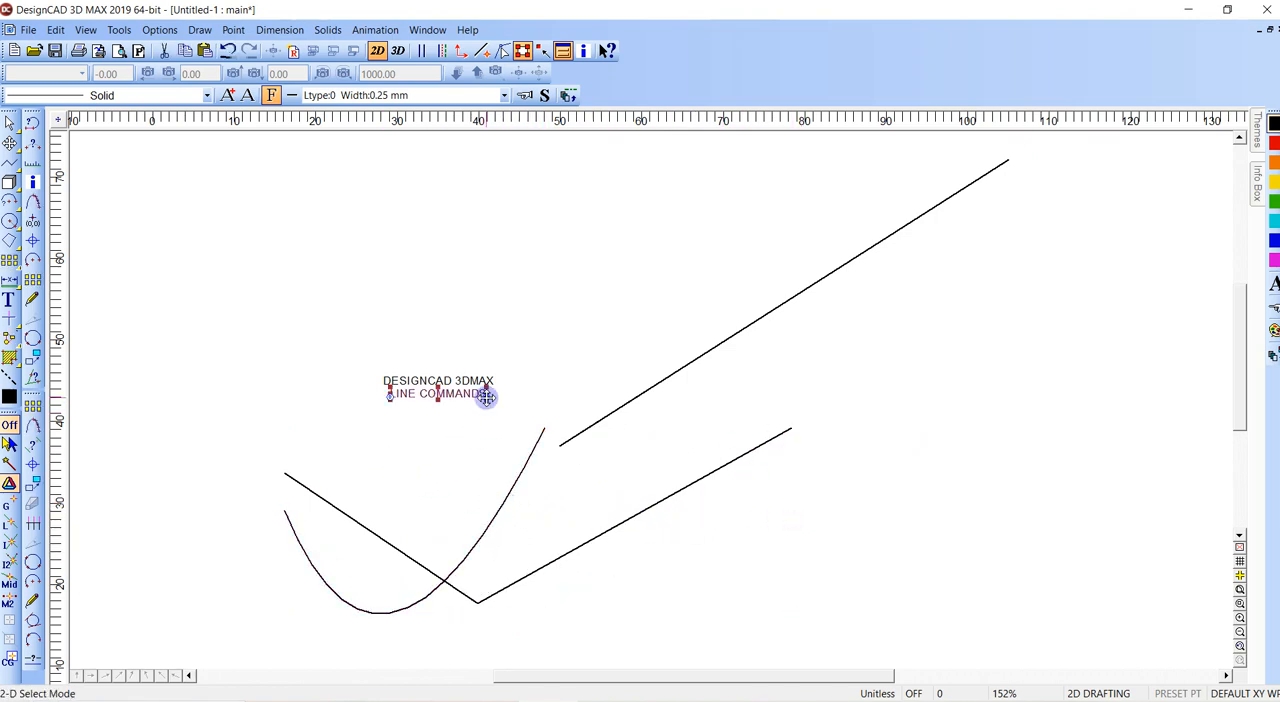
pyautogui.click(543, 430)
pyautogui.press('Delete')
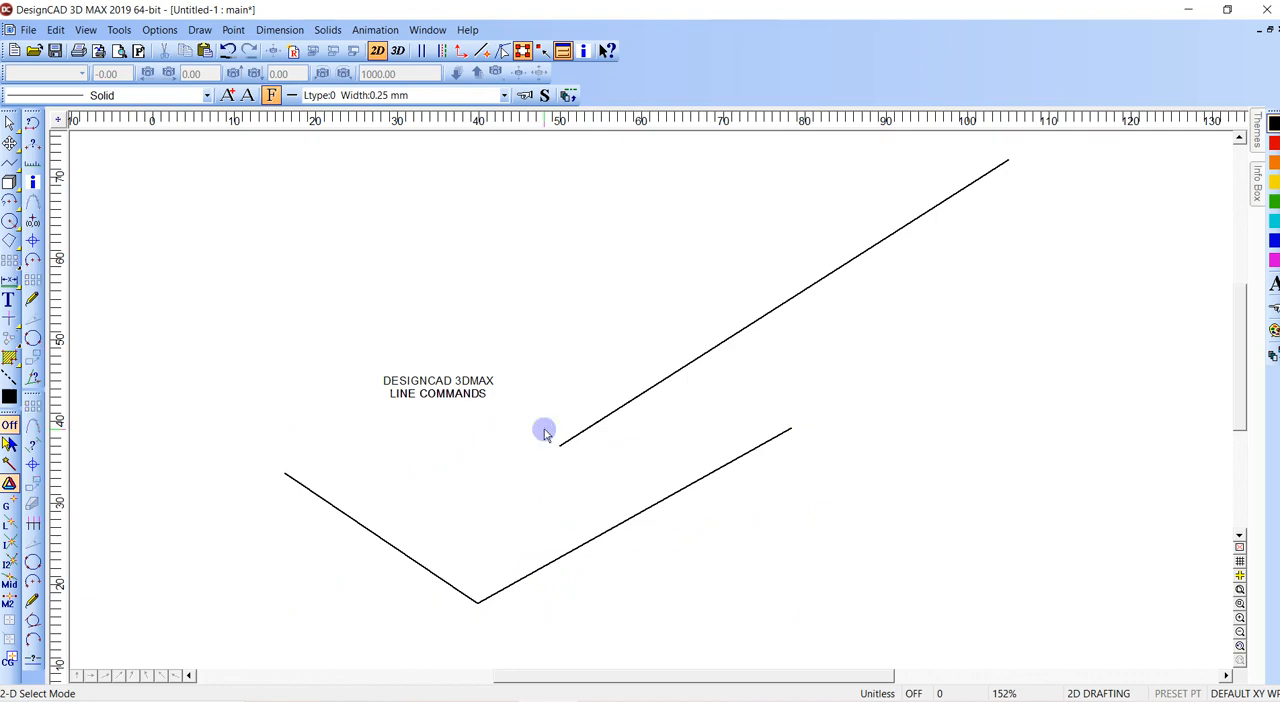
# - Delete the V-shaped line and the long diagonal line
pyautogui.click(791, 430)
pyautogui.press('Delete')
pyautogui.click(561, 447)
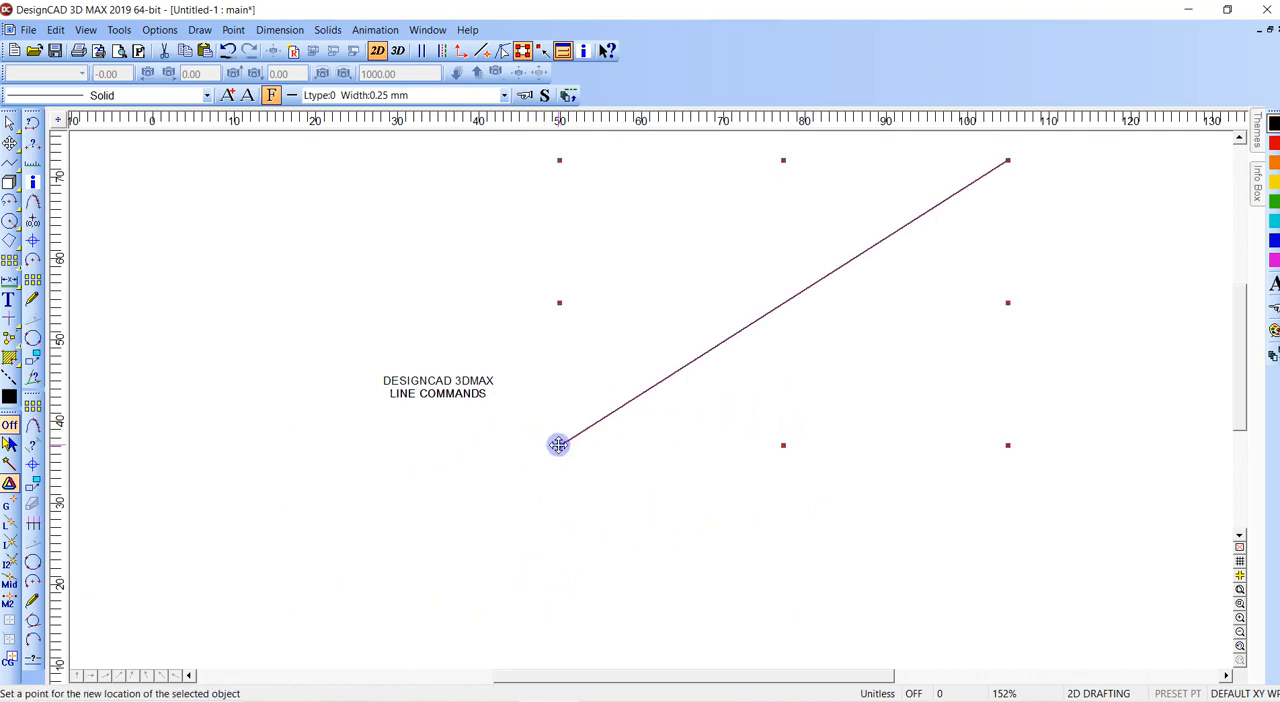
pyautogui.press('Delete')
# - Draw a V-shaped two-segment line below the text, about 32 units in overall length
pyautogui.press('v')
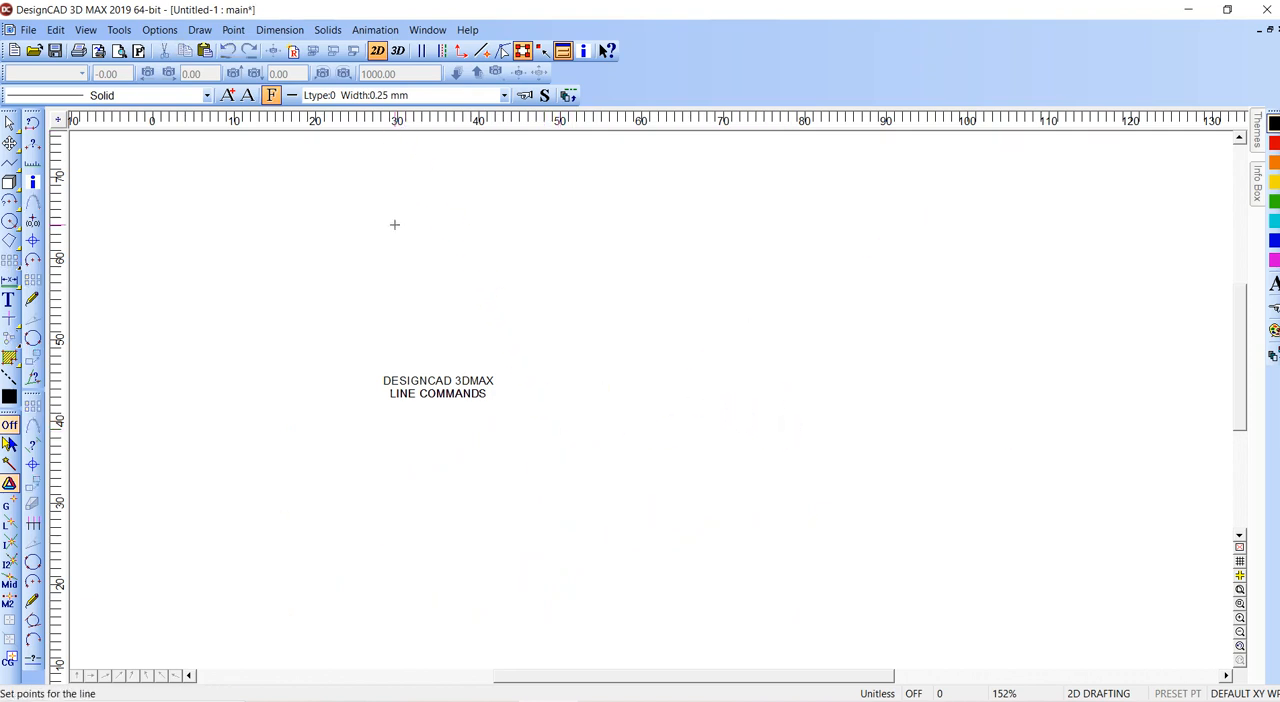
pyautogui.click(312, 463)
pyautogui.click(426, 541)
pyautogui.click(532, 479)
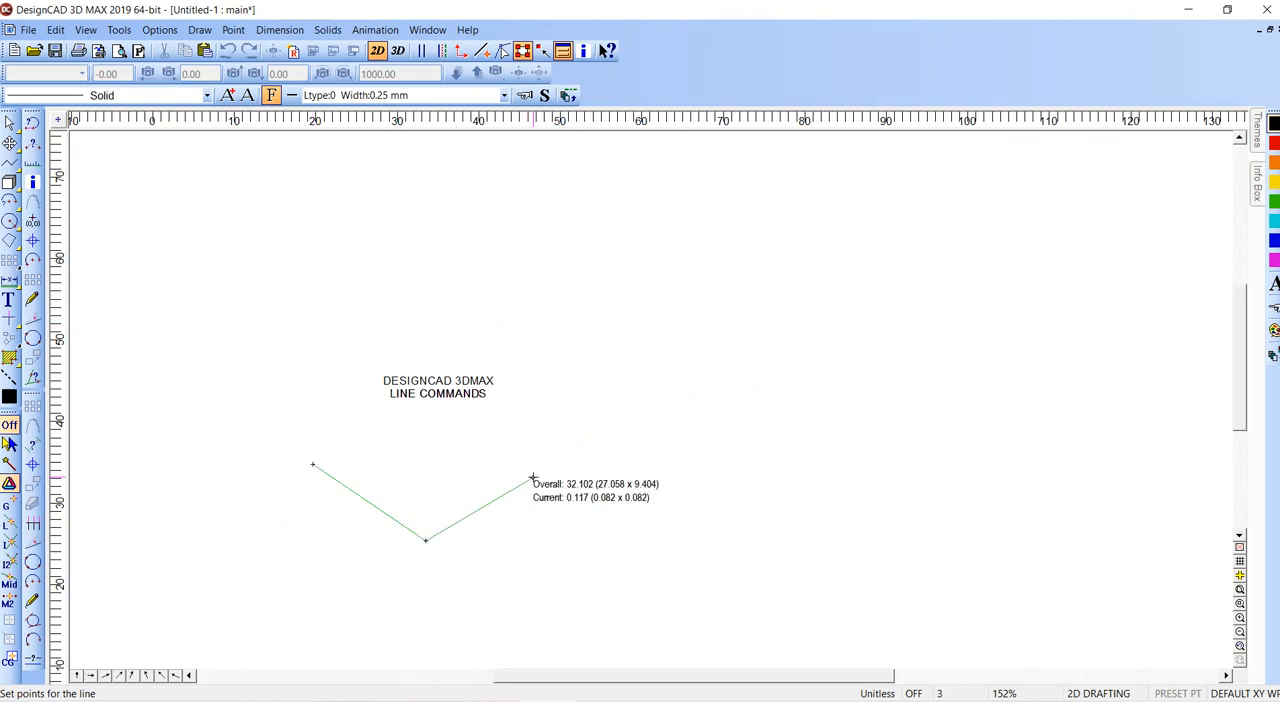
pyautogui.press('Return')
# - Edit the V-shaped line with point selection, moving its vertex down and its start point inward, and delete it
pyautogui.click(533, 478)
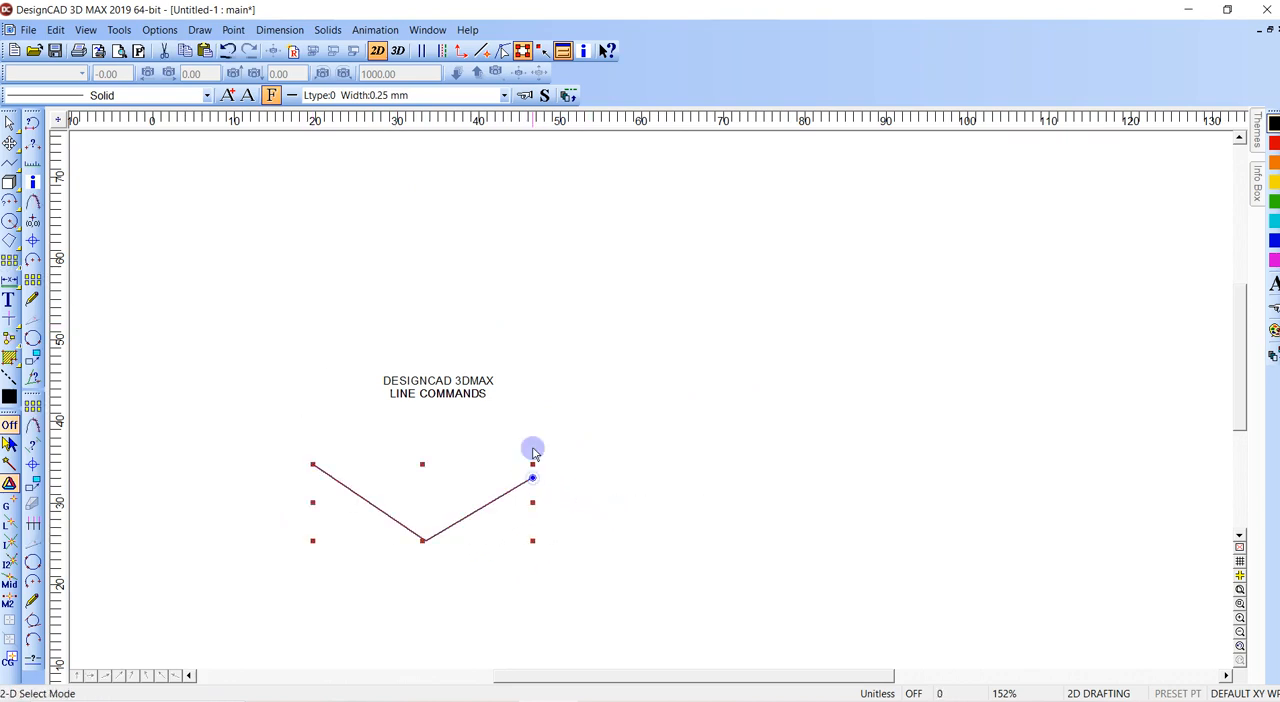
pyautogui.click(503, 51)
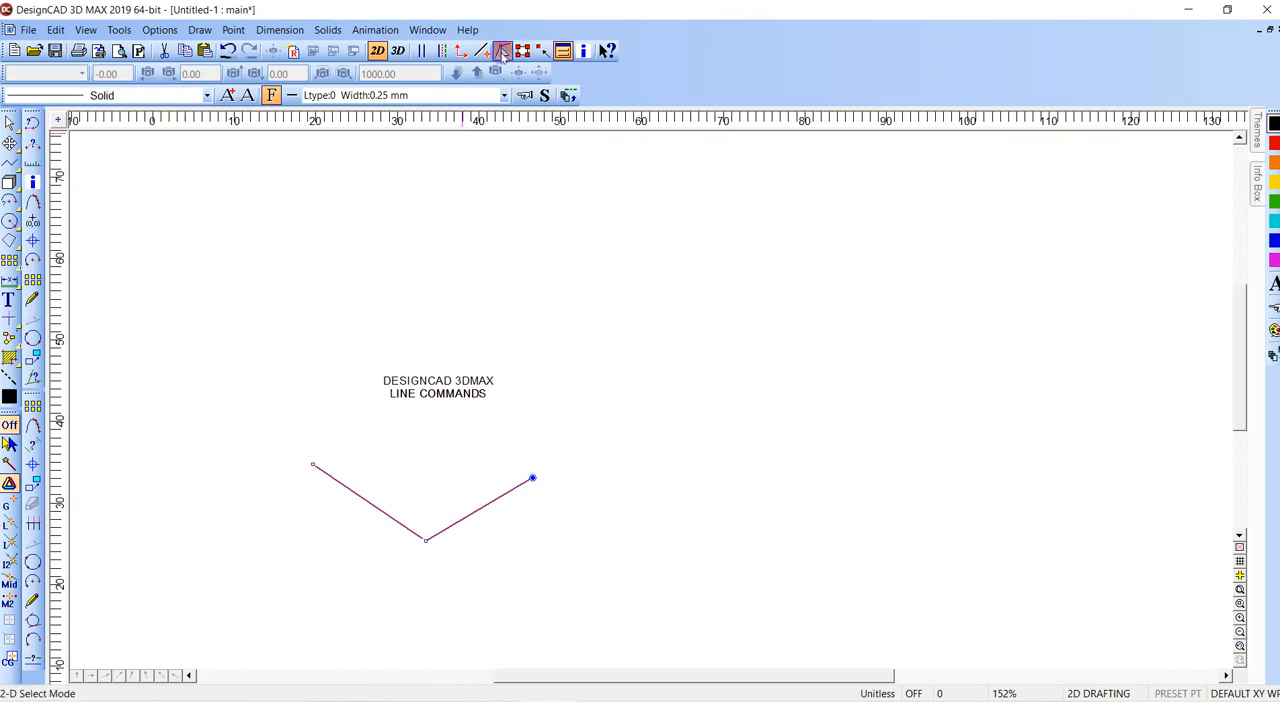
pyautogui.click(426, 541)
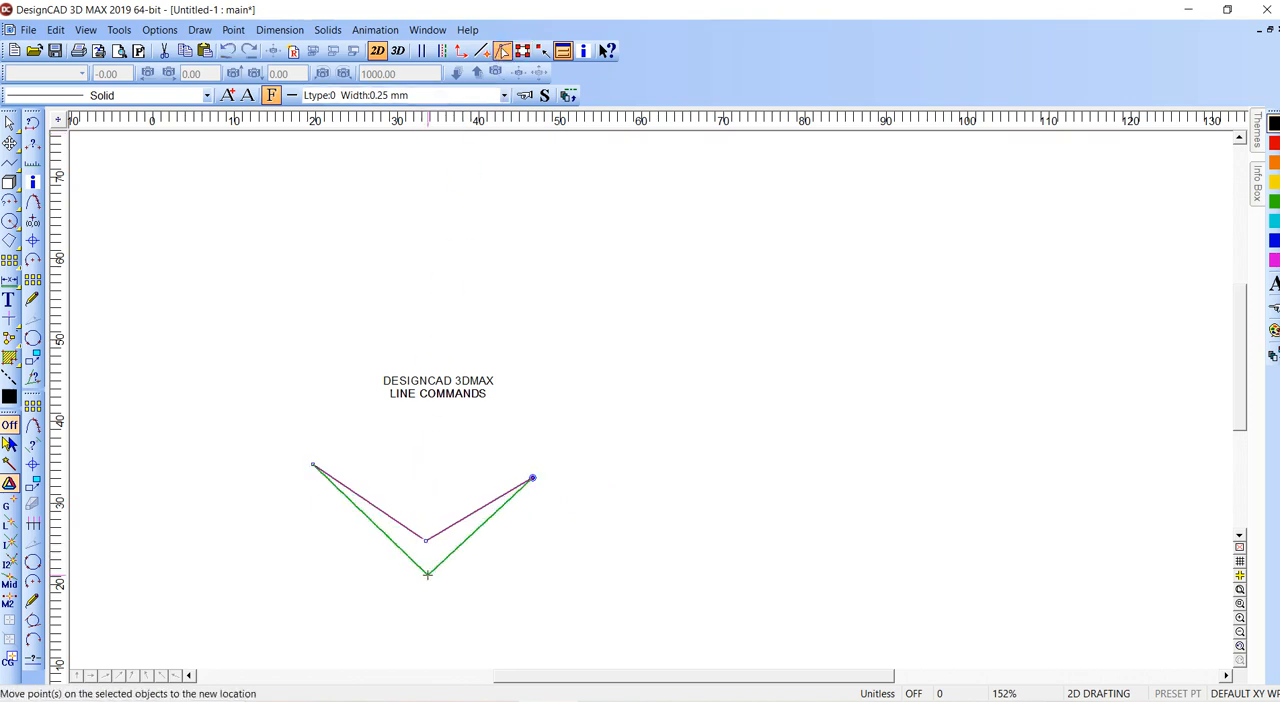
pyautogui.click(428, 574)
pyautogui.click(313, 465)
pyautogui.click(349, 455)
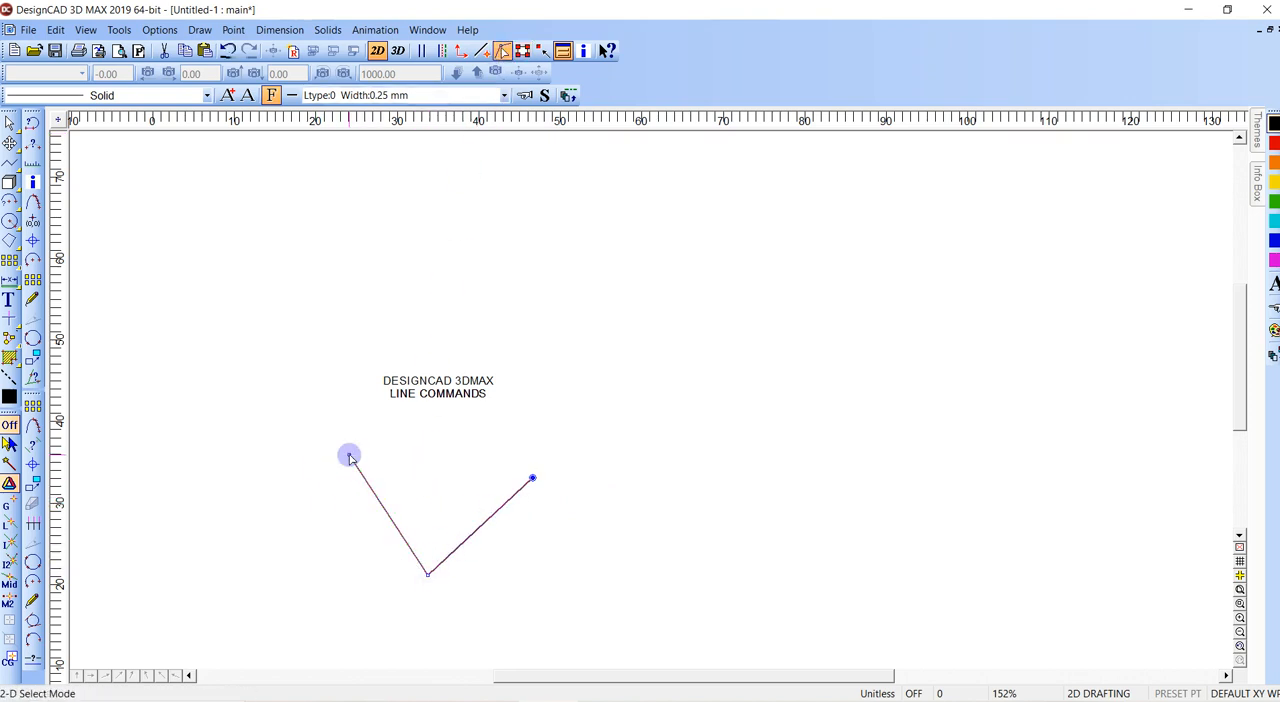
pyautogui.click(533, 479)
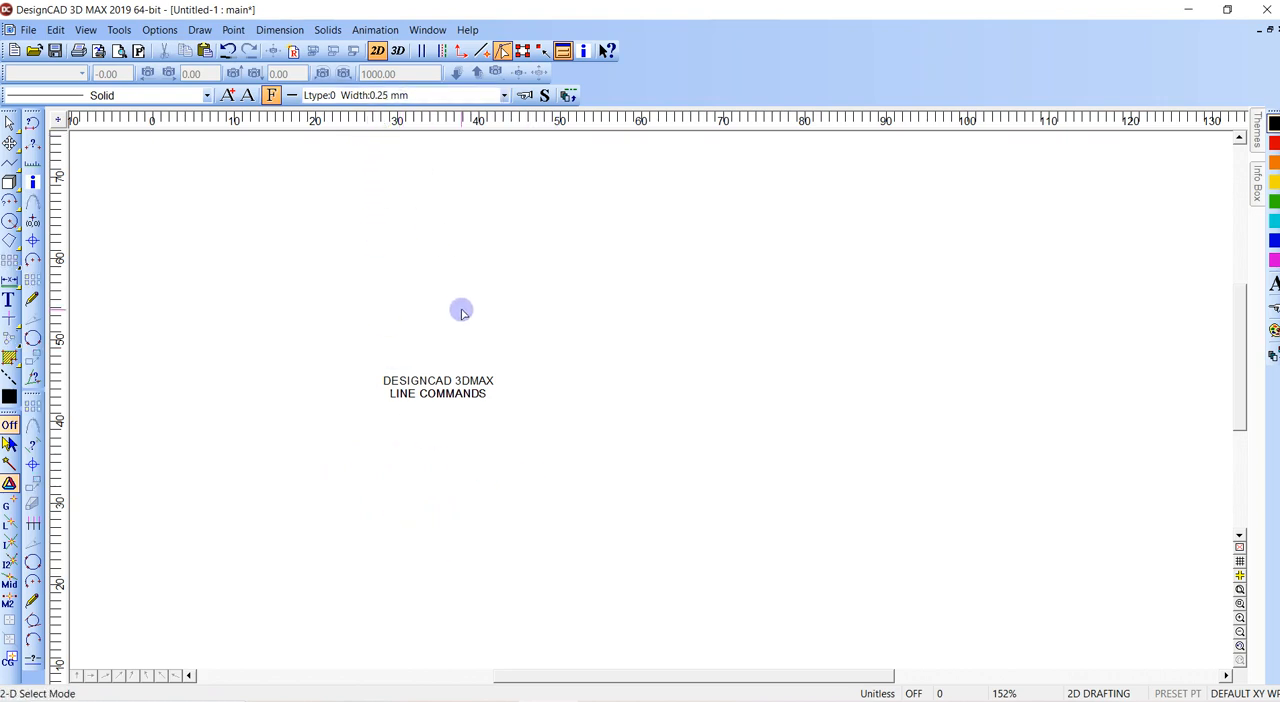
# - Draw a circle with a radius of about 12 just below the text
pyautogui.press('o')
pyautogui.click(544, 483)
pyautogui.click(639, 470)
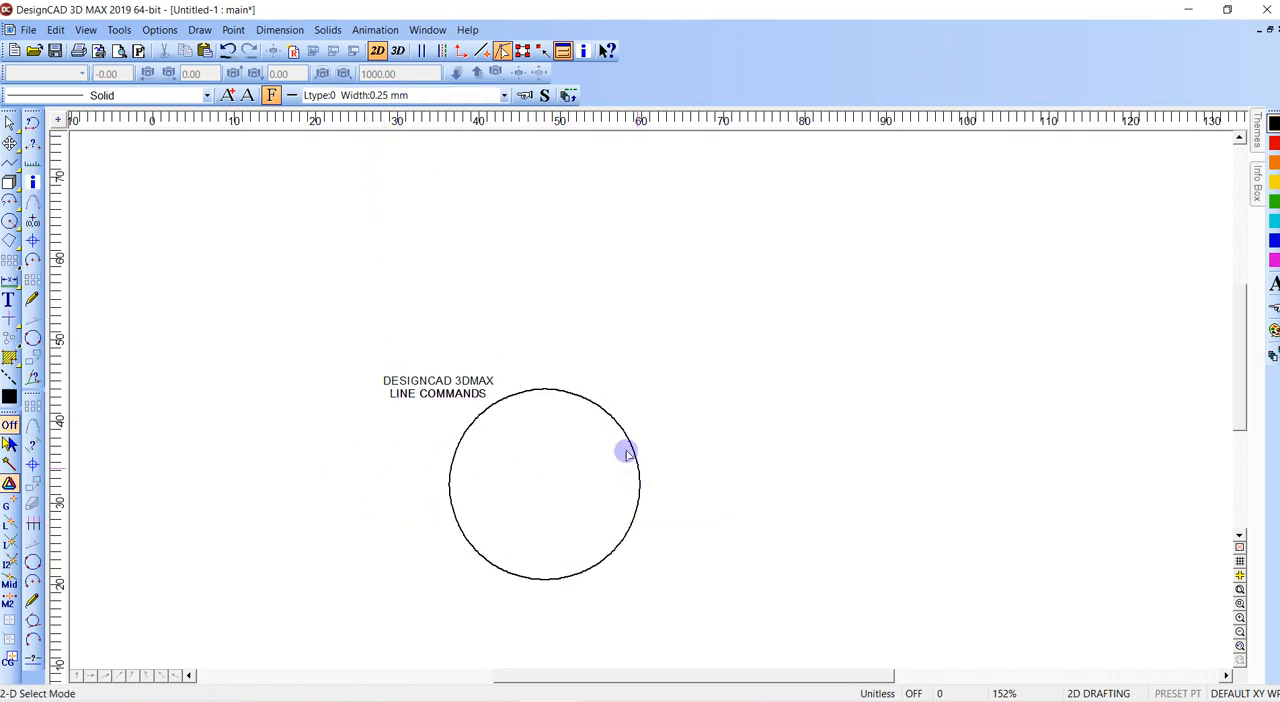
# - Flatten the circle into a wide ellipse with its selection handles, and delete it
pyautogui.click(522, 50)
pyautogui.moveTo(544, 388); pyautogui.dragTo(543, 494)
pyautogui.click(543, 494)
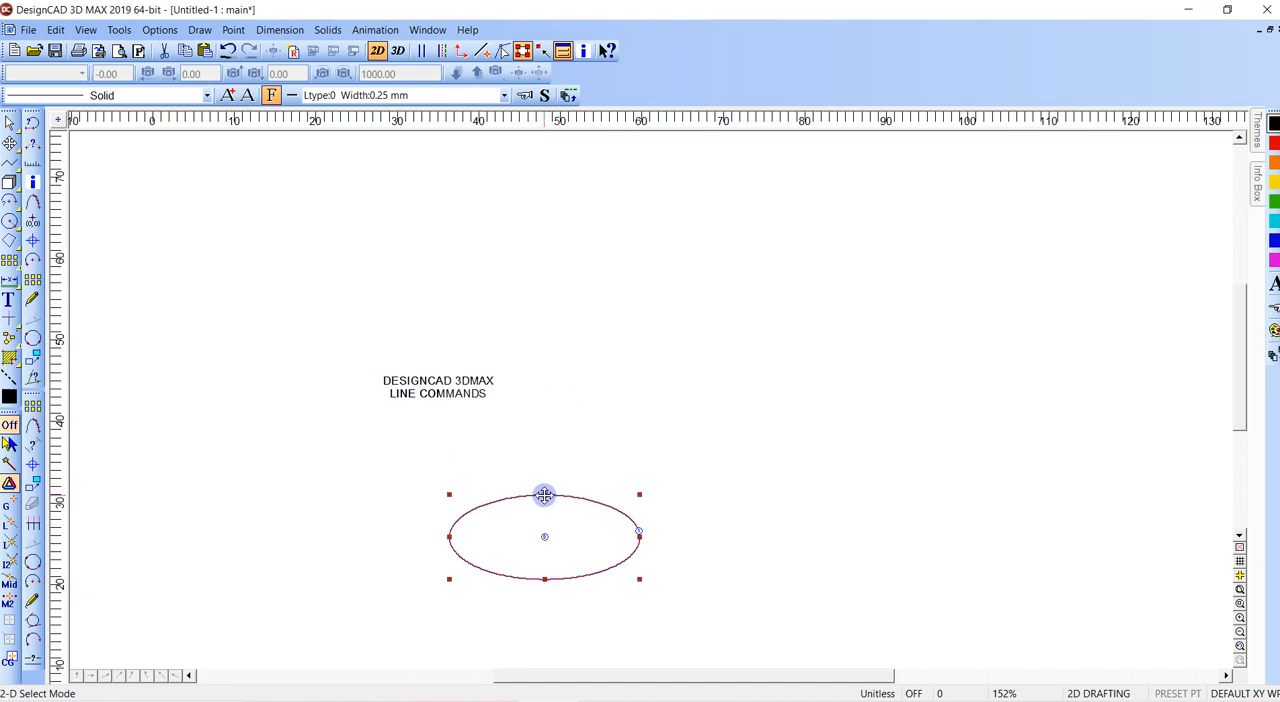
pyautogui.press('Delete')
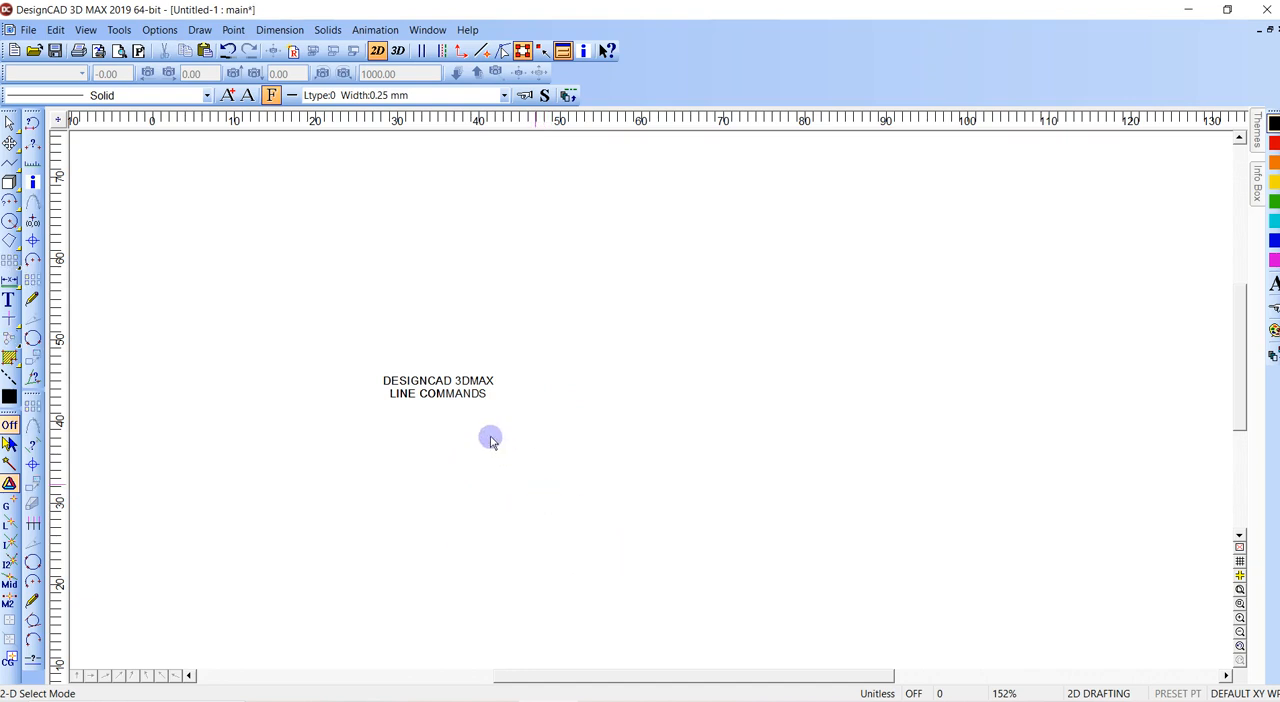
pyautogui.click(200, 30)
pyautogui.click(200, 30)
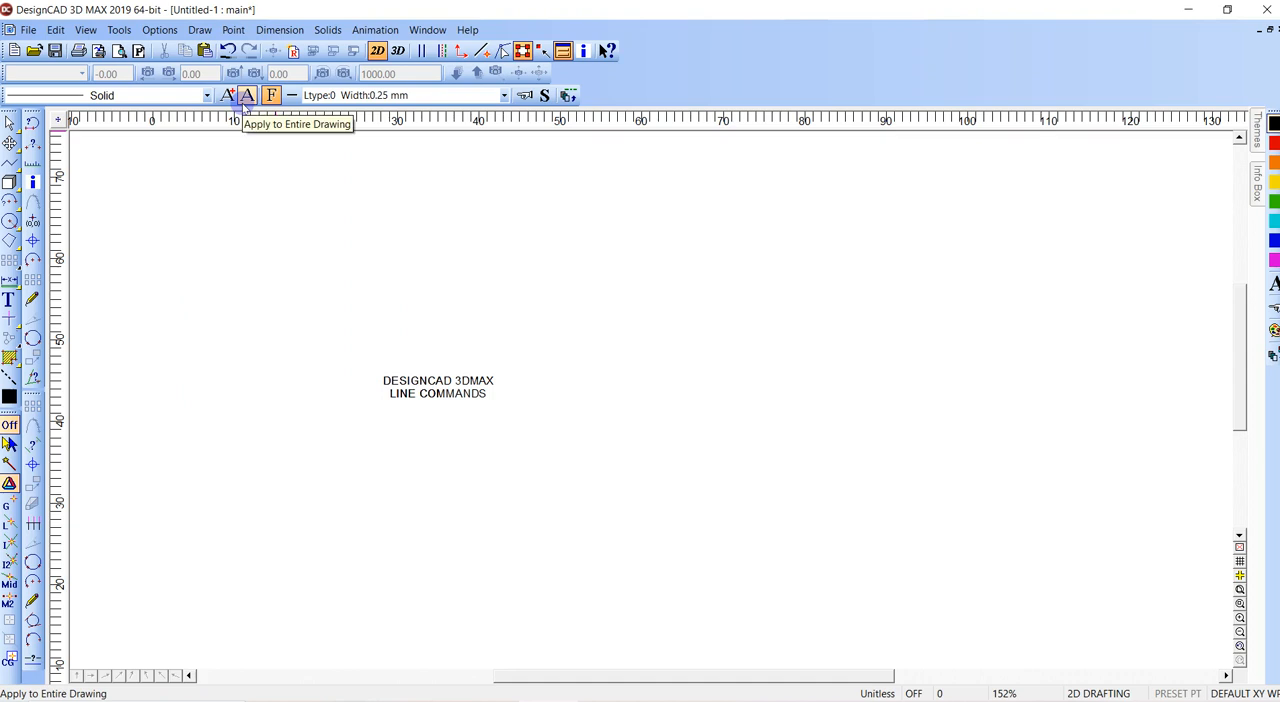
pyautogui.scroll(-1, 415, 278)
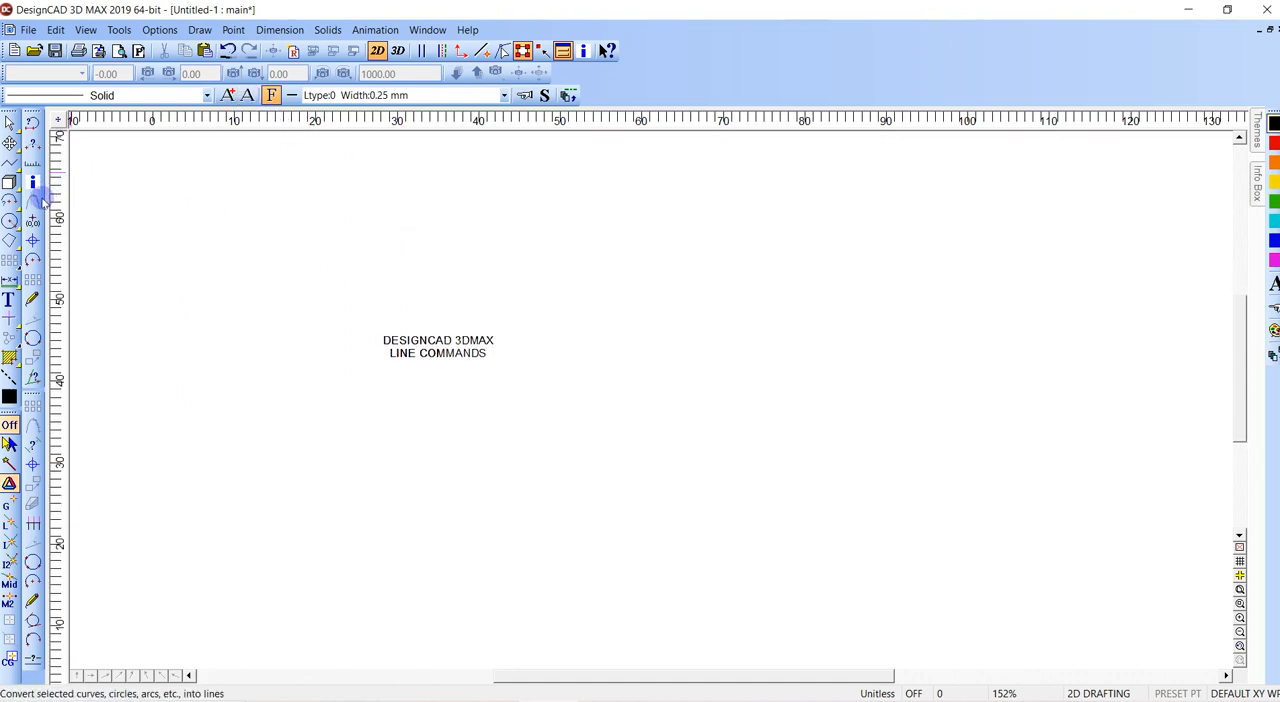
# - Place two circle-type point marks of size 6, the second about 38 units across from the first and slightly higher
pyautogui.click(33, 241)
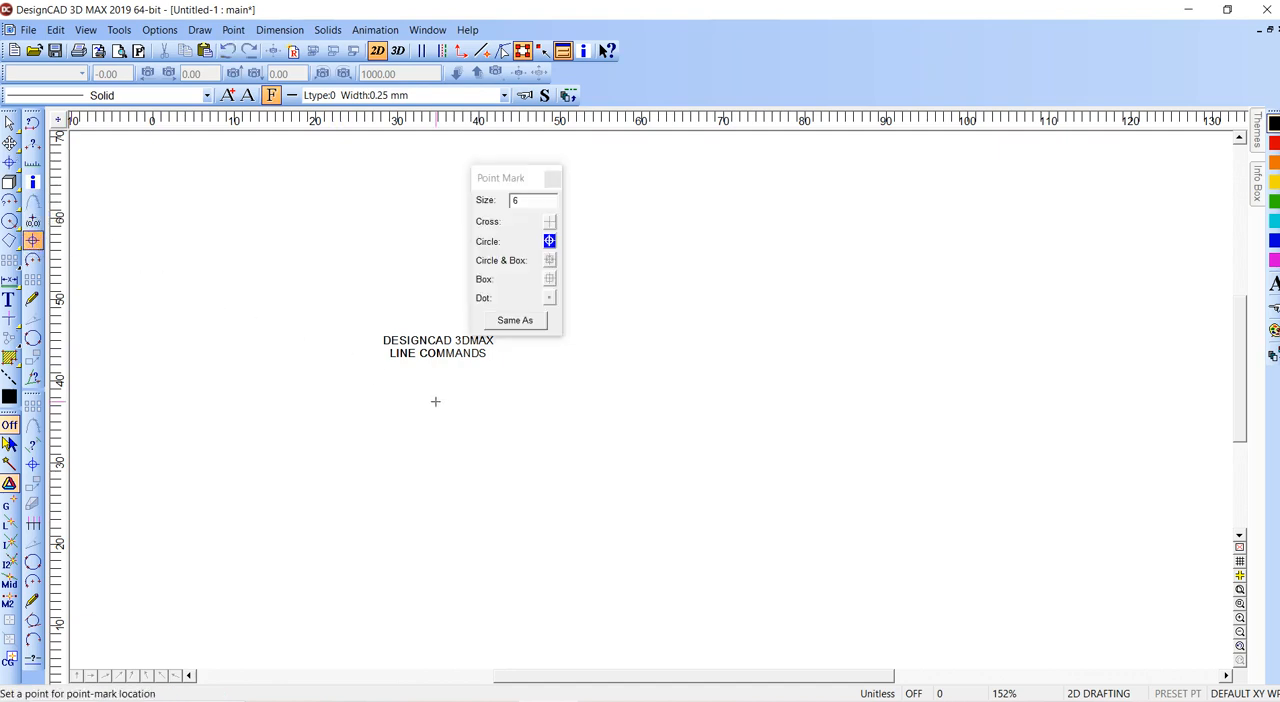
pyautogui.click(906, 260)
pyautogui.press('Escape')
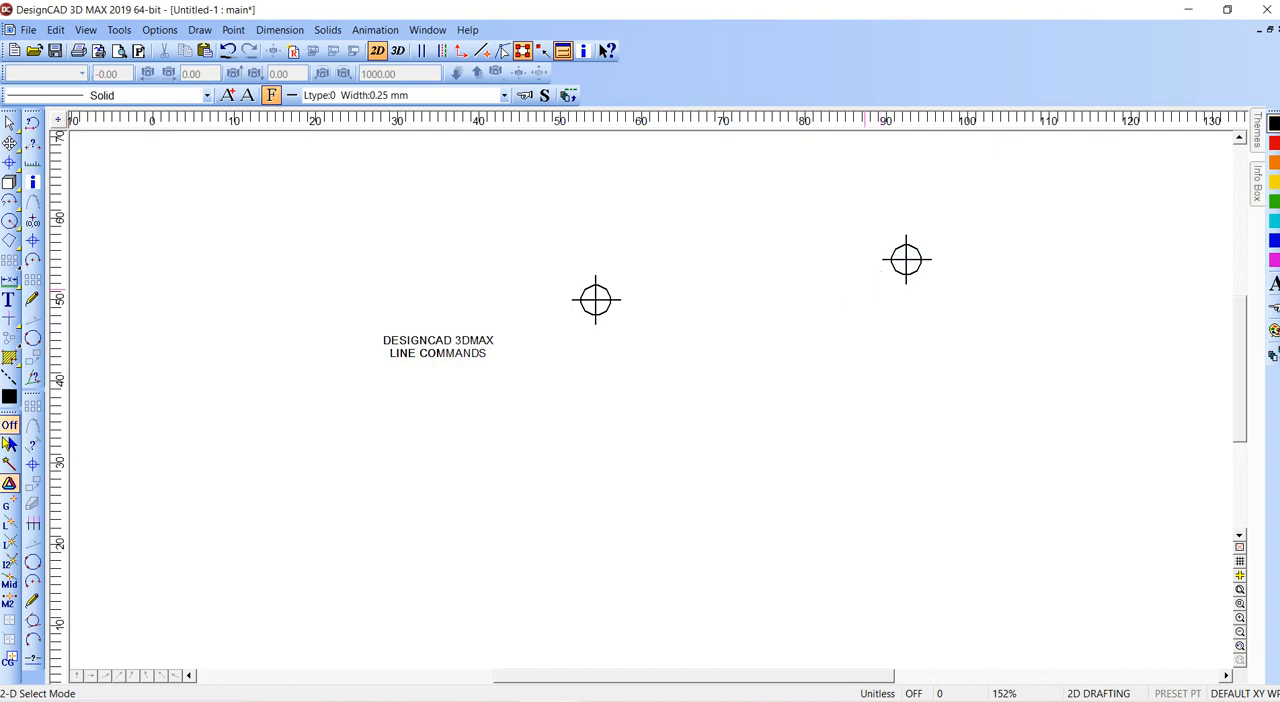
# - Draw a line connecting the centres of the two point marks
pyautogui.press('v')
pyautogui.click(595, 300)
pyautogui.click(906, 260)
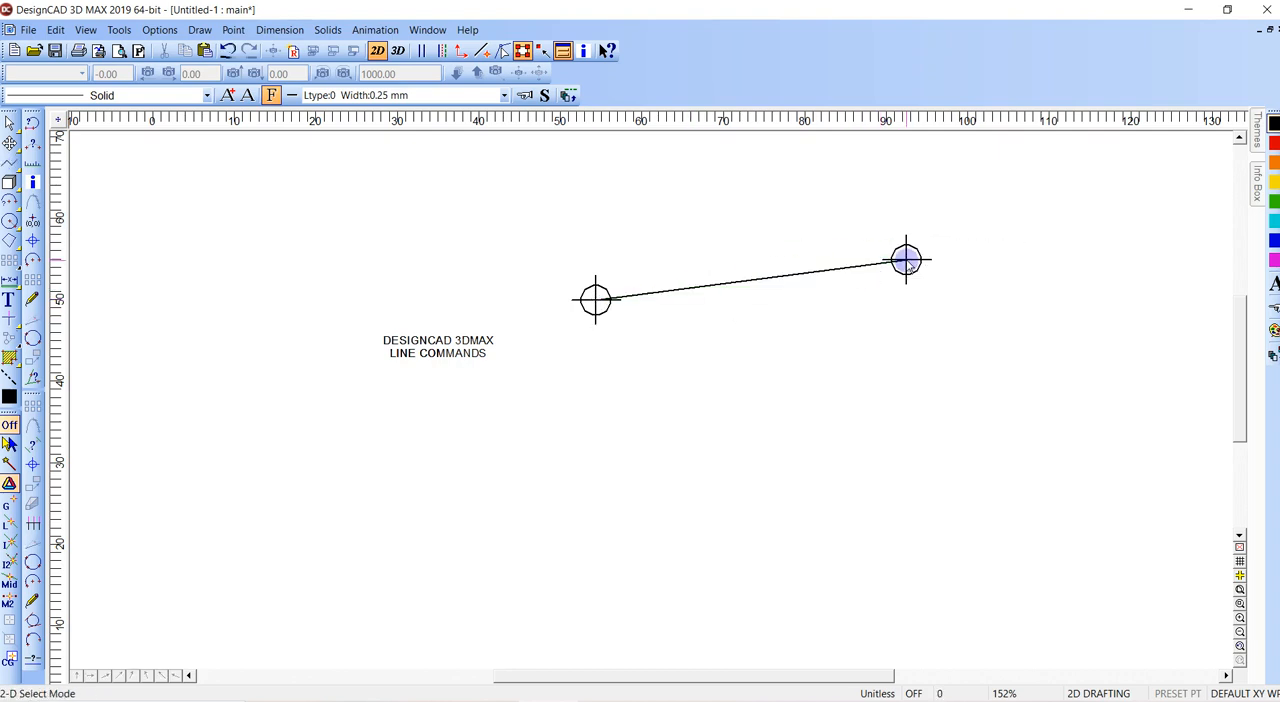
# - Draw a separate line below the text, parallel to the line between the point marks, with its fixed distance set to 10
pyautogui.click(450, 524)
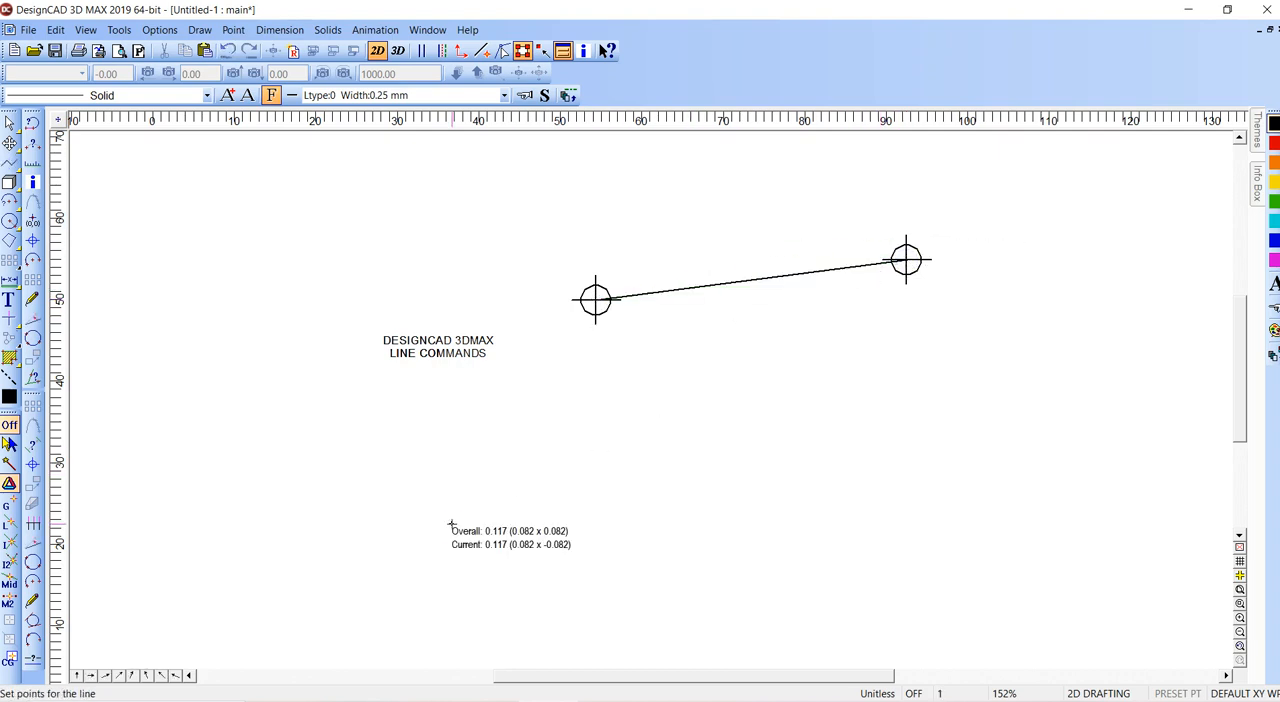
pyautogui.rightClick(452, 524)
pyautogui.click(452, 524)
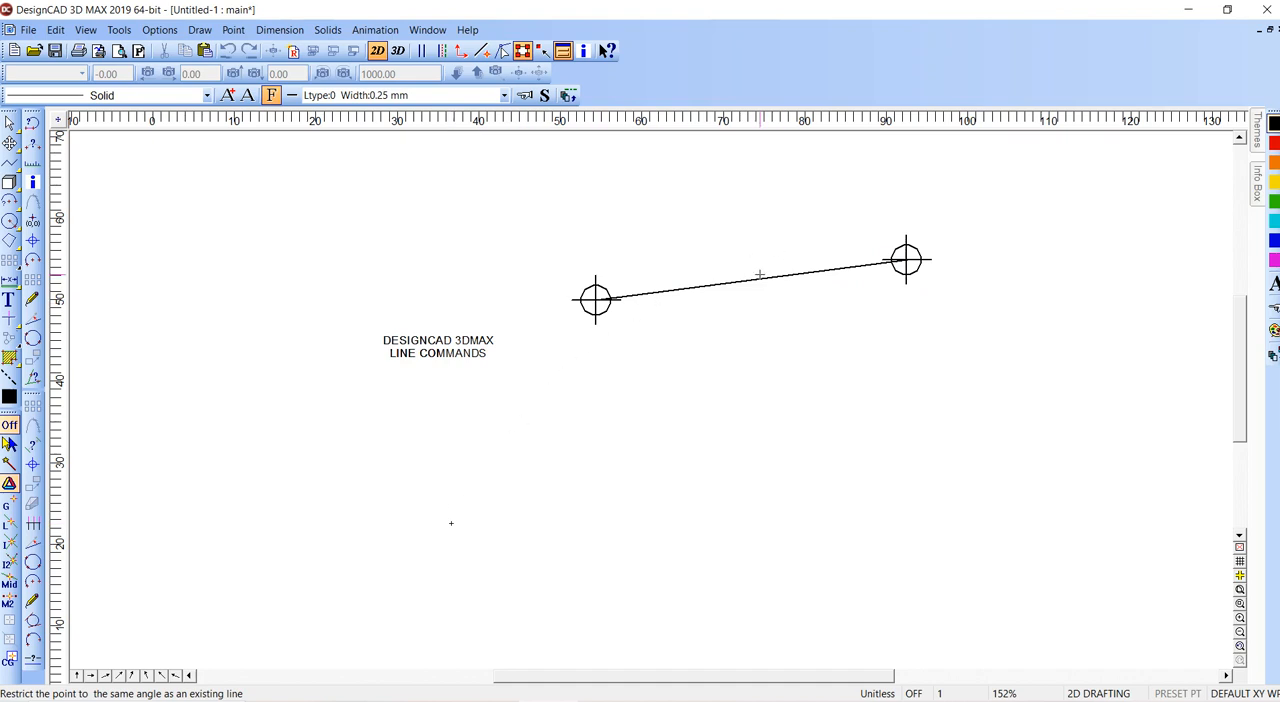
pyautogui.rightClick(875, 358)
pyautogui.press('d')
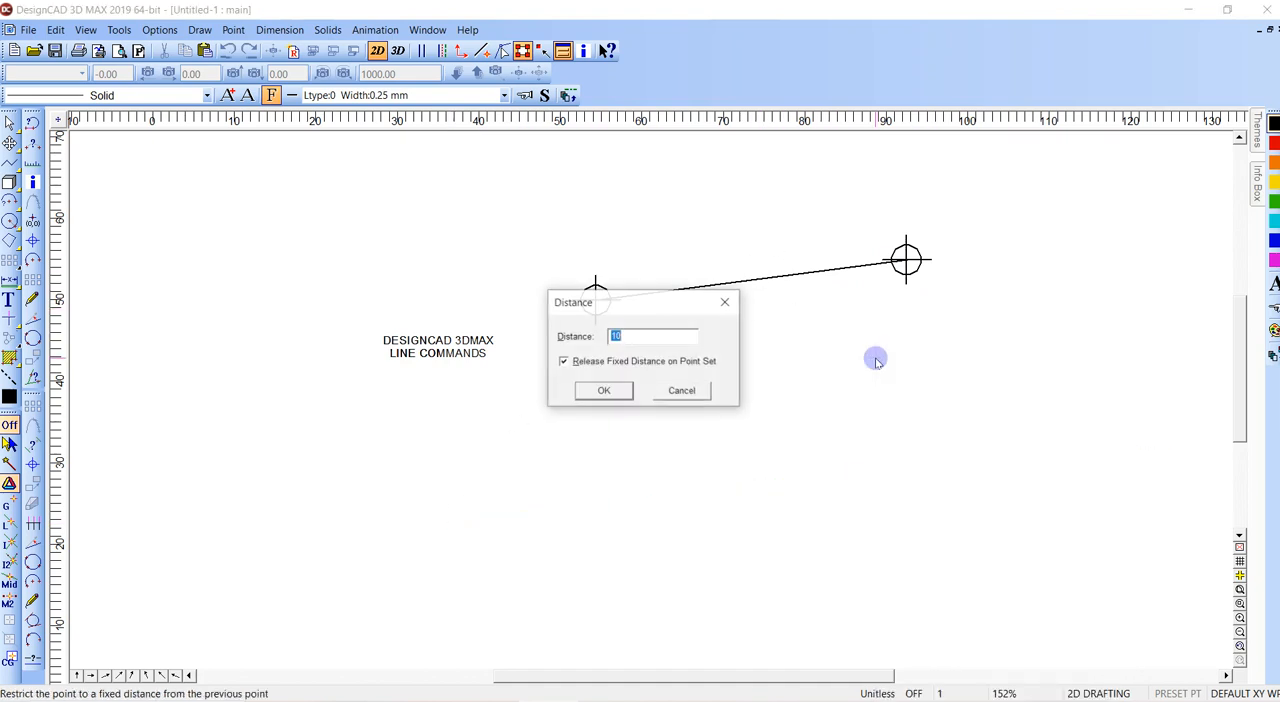
pyautogui.press('Return')
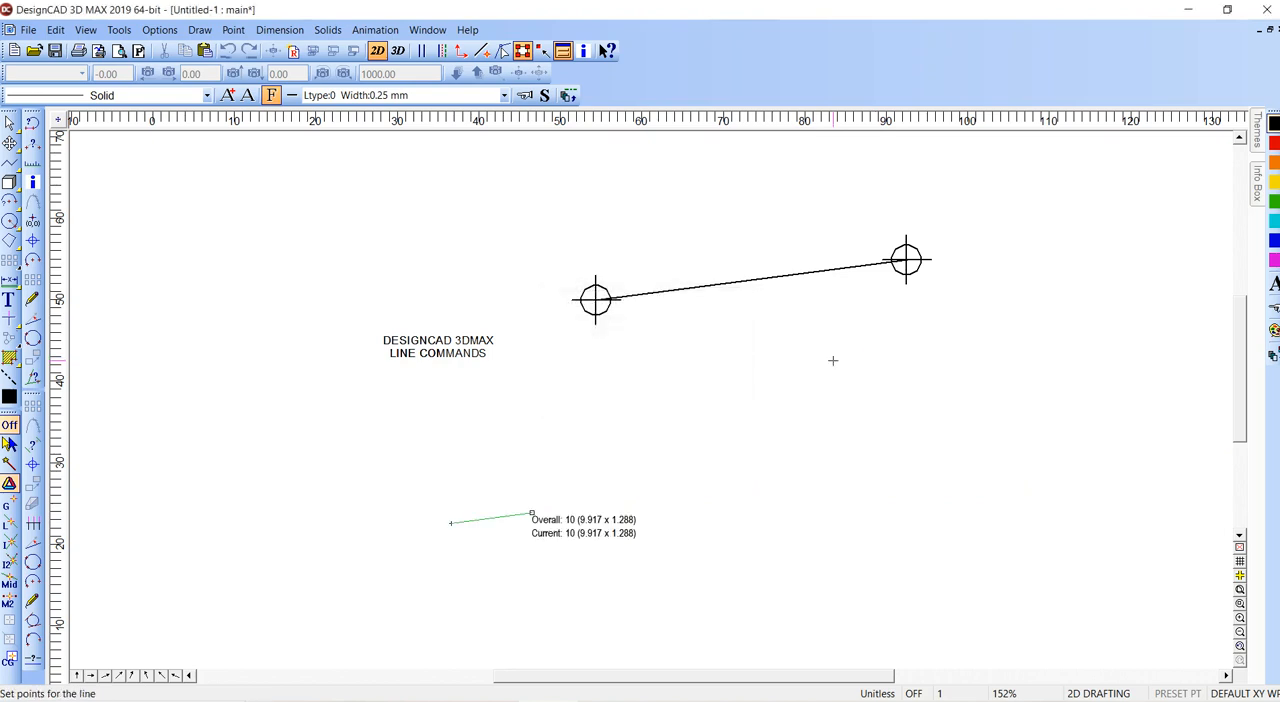
pyautogui.click(862, 338)
pyautogui.press('Escape')
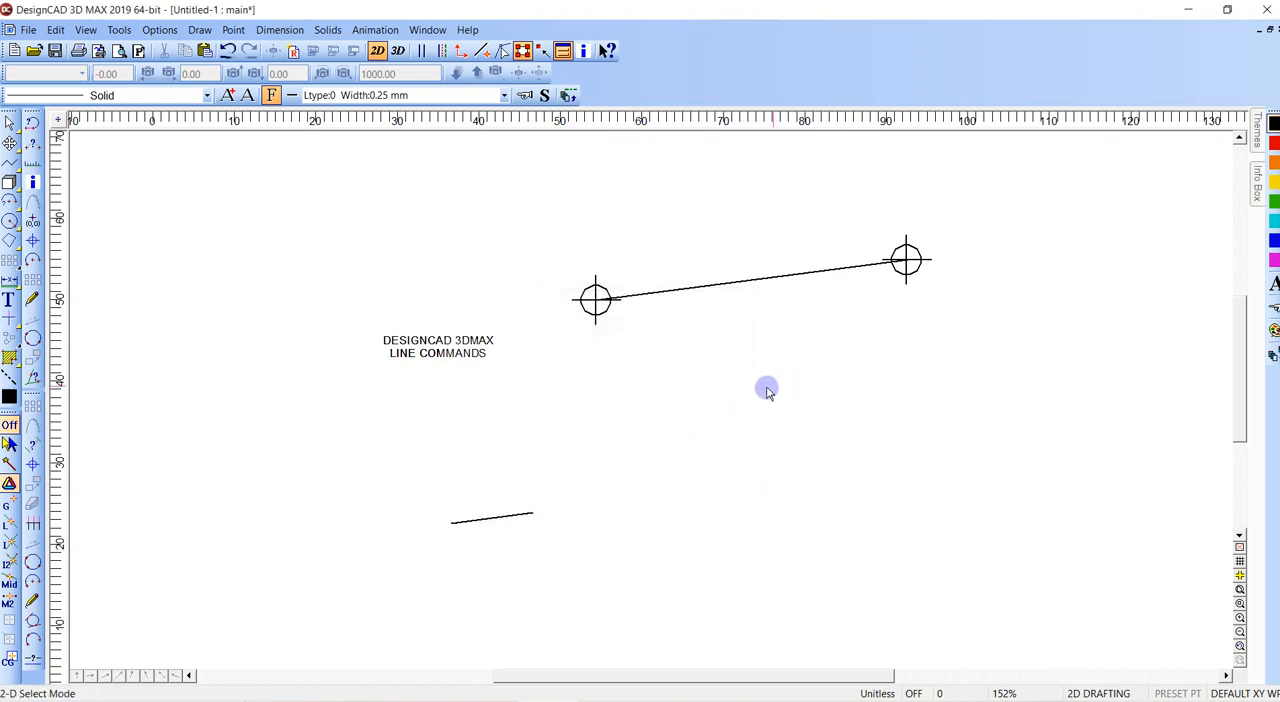
# - Delete the short line below the text
pyautogui.click(532, 514)
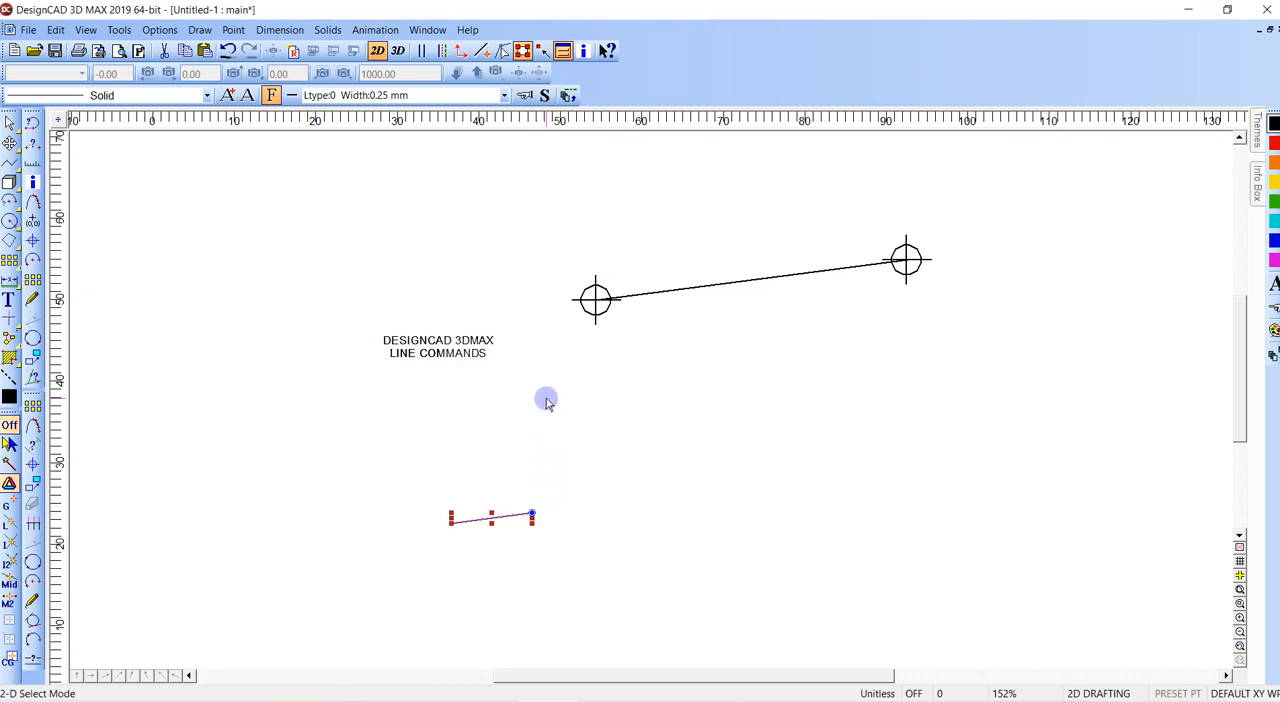
pyautogui.click(566, 456)
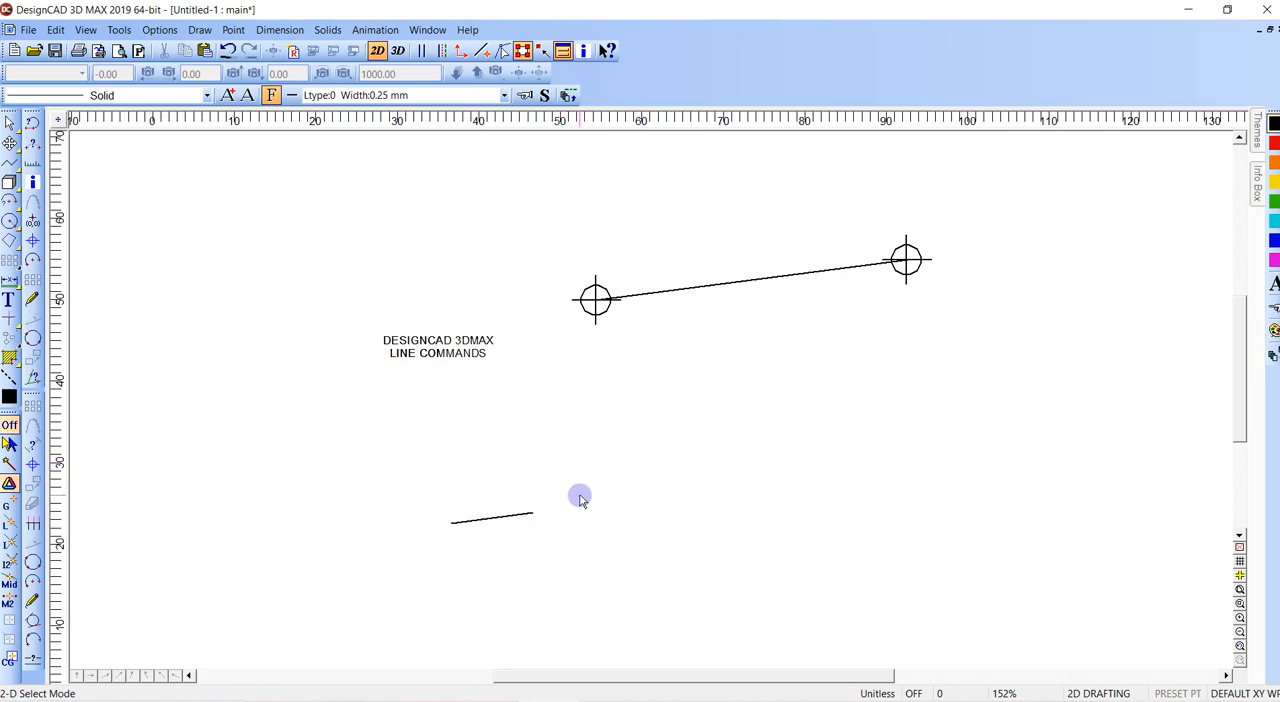
pyautogui.click(532, 514)
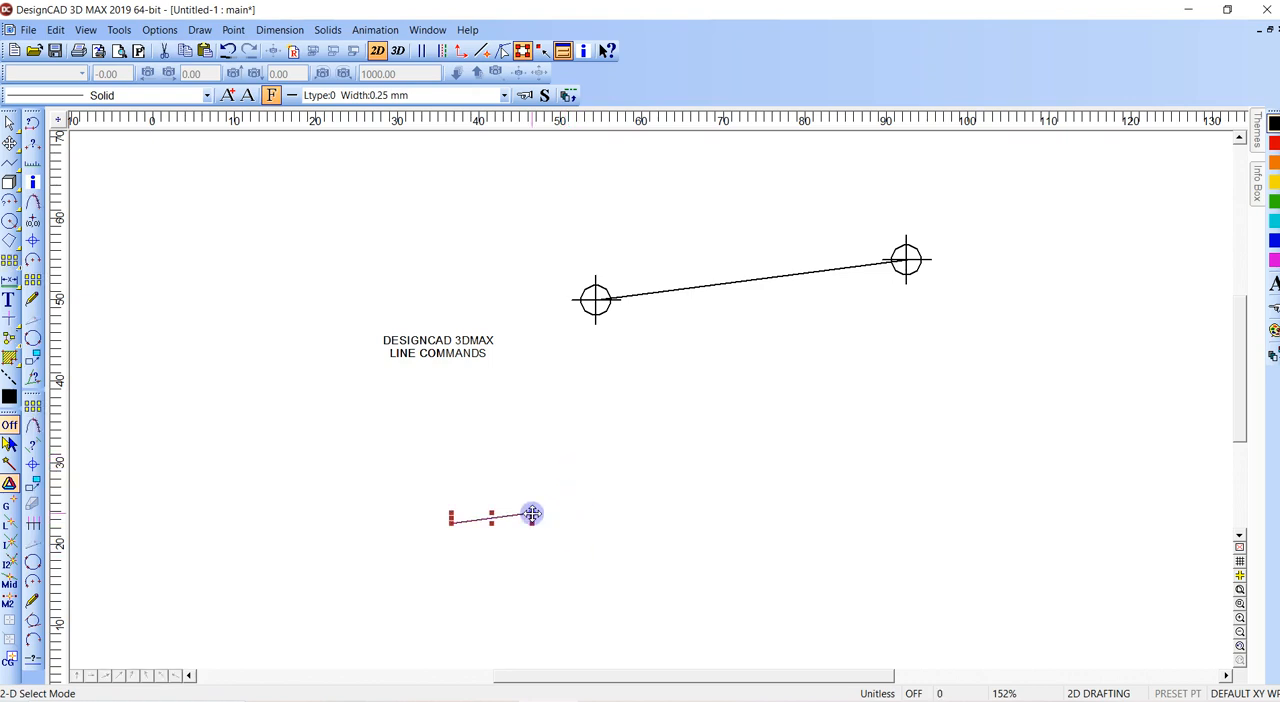
pyautogui.press('Delete')
# - Draw a line about 20 units long between the text and the first point mark, angled 90 degrees away from the line joining the point marks
pyautogui.press('v')
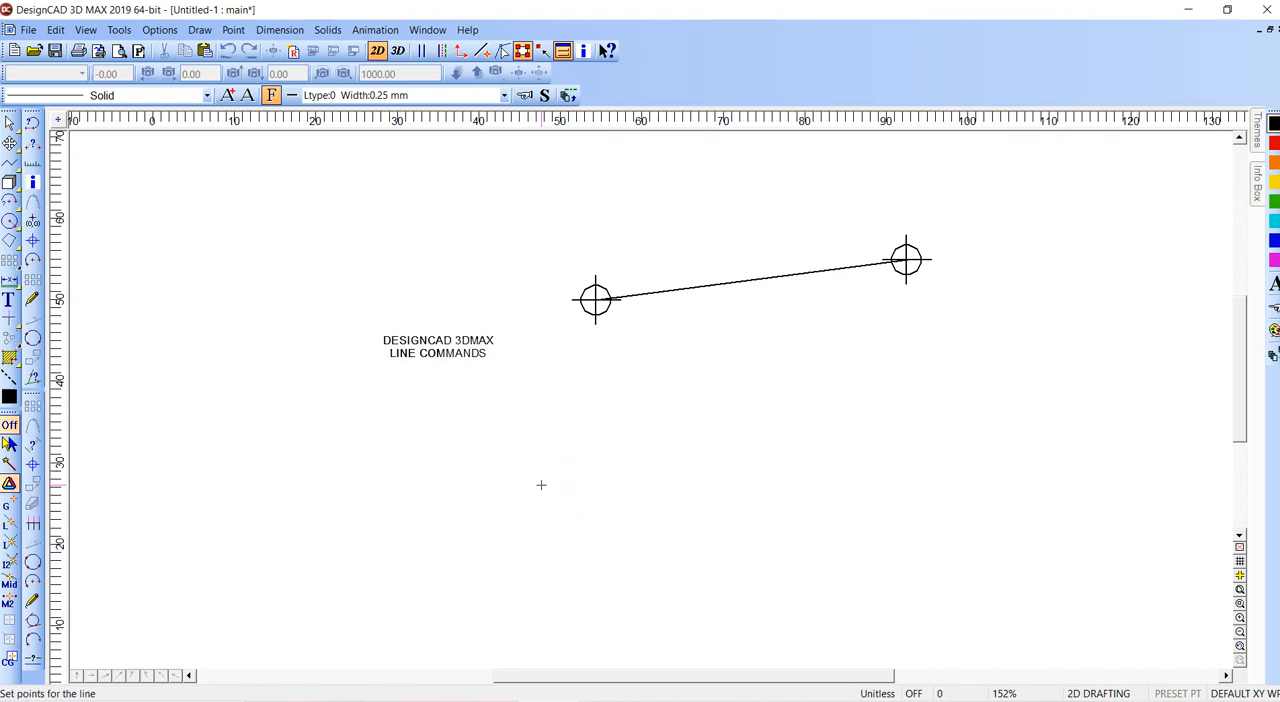
pyautogui.rightClick(637, 436)
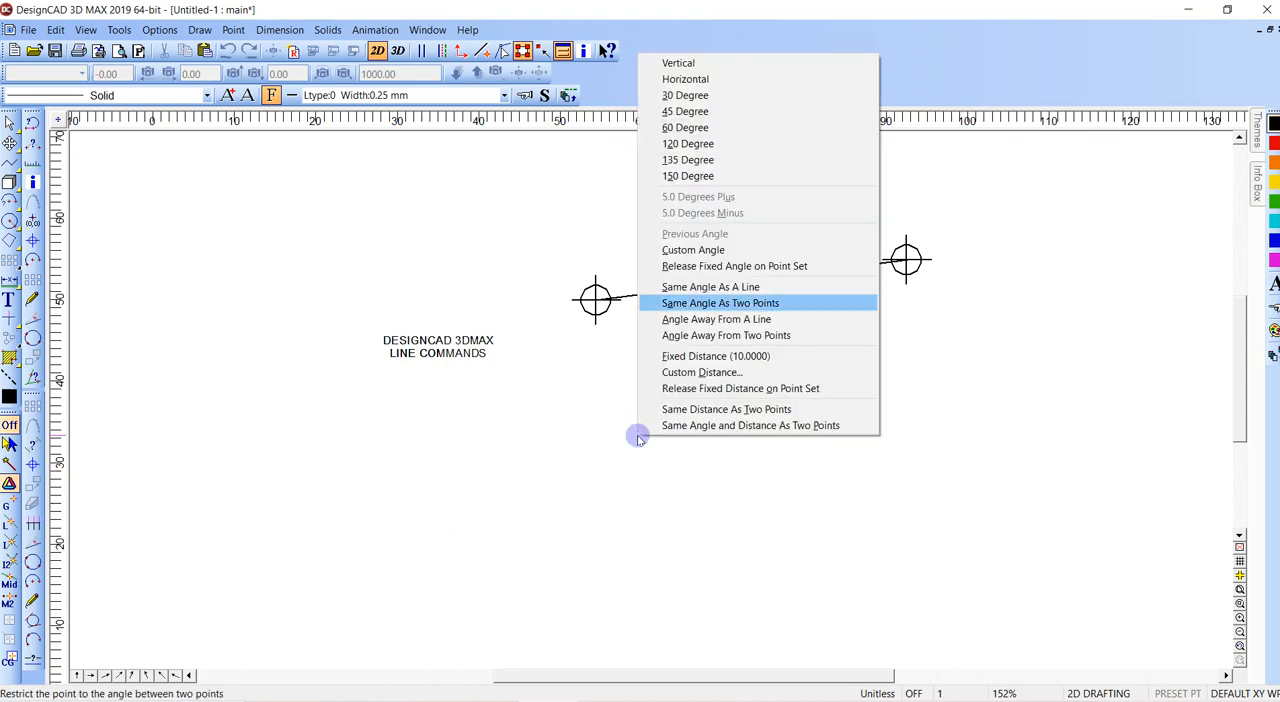
pyautogui.click(700, 320)
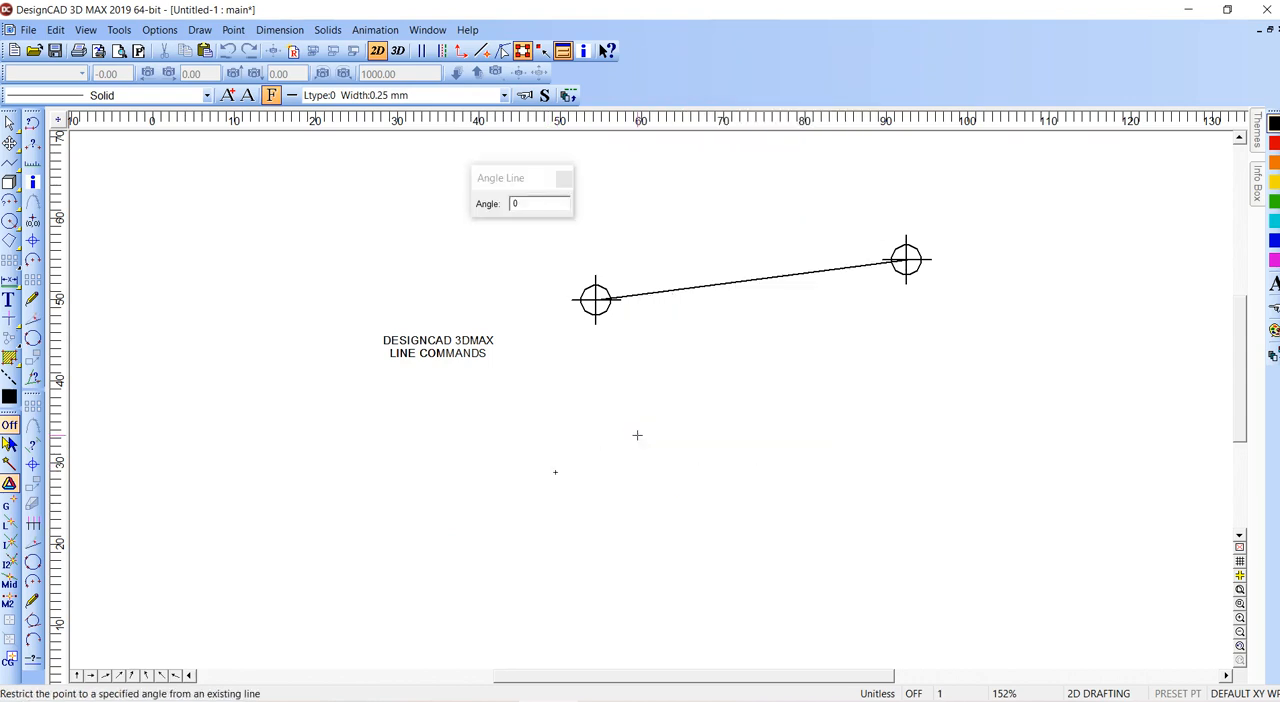
pyautogui.doubleClick(531, 203)
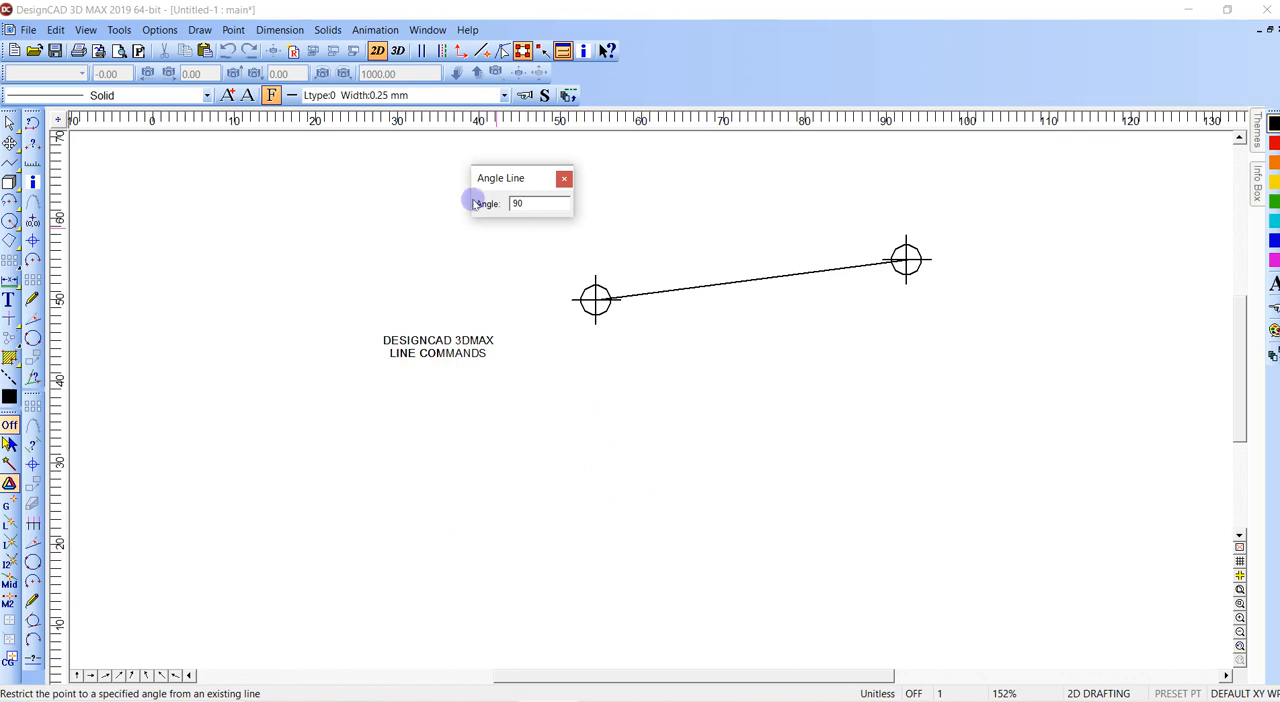
pyautogui.press('Return')
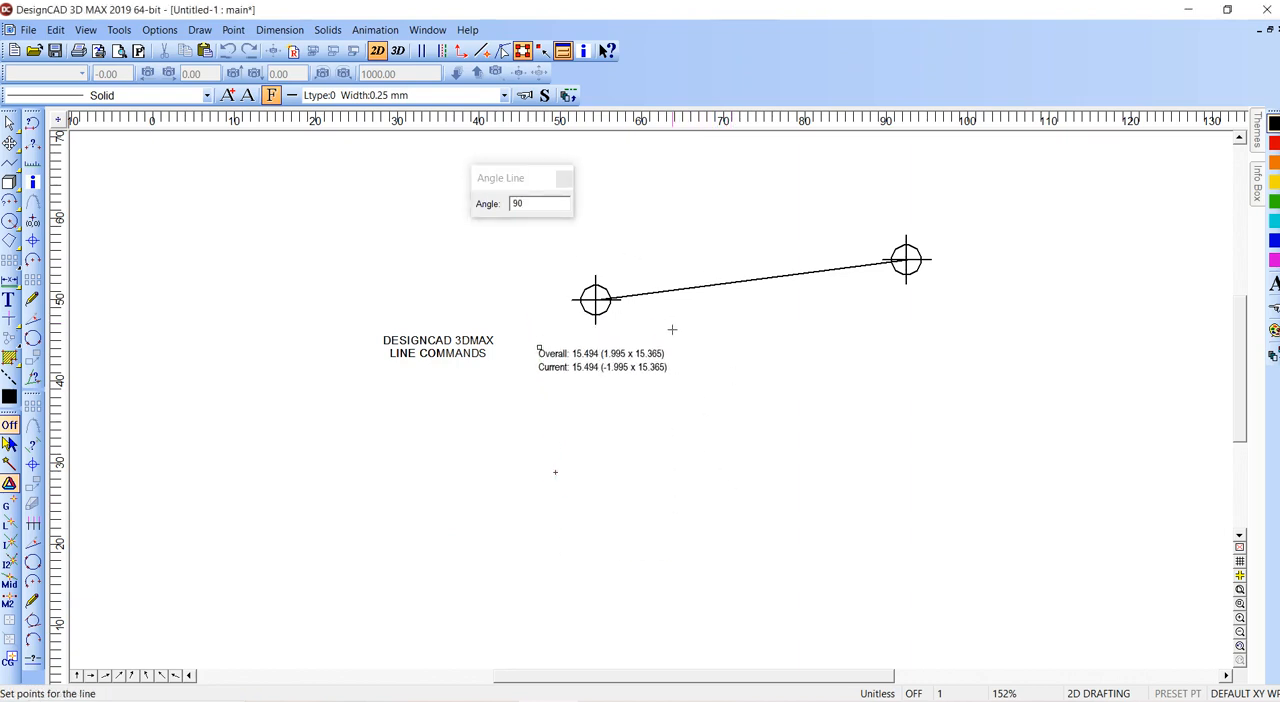
pyautogui.click(595, 302)
# - Draw a line below the point marks with the same angle and distance as the two point marks
pyautogui.press('v')
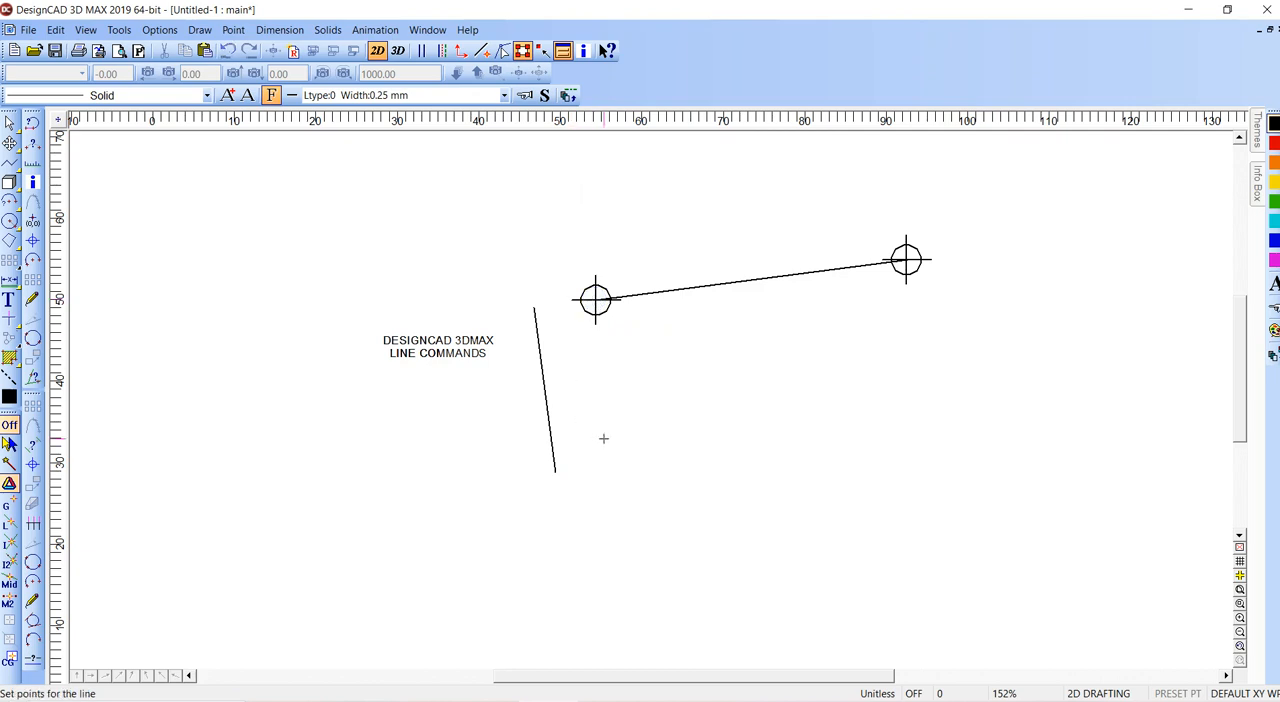
pyautogui.click(640, 491)
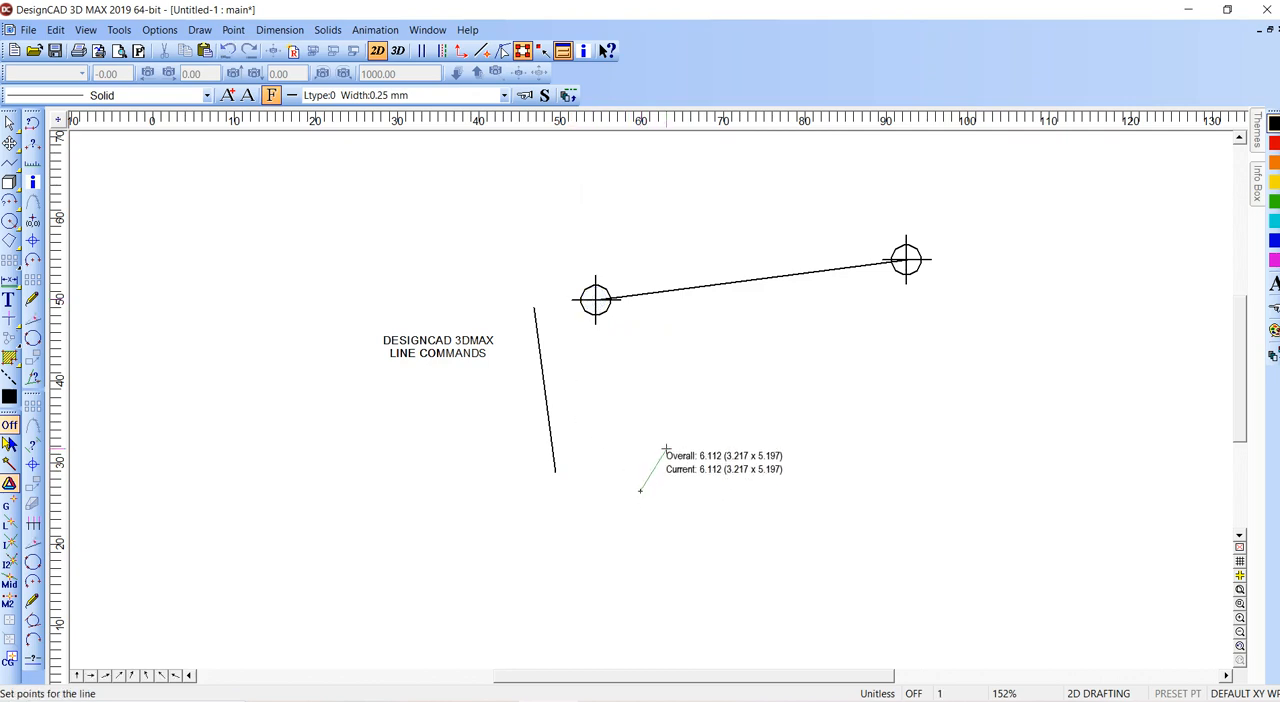
pyautogui.rightClick(666, 450)
pyautogui.press('p')
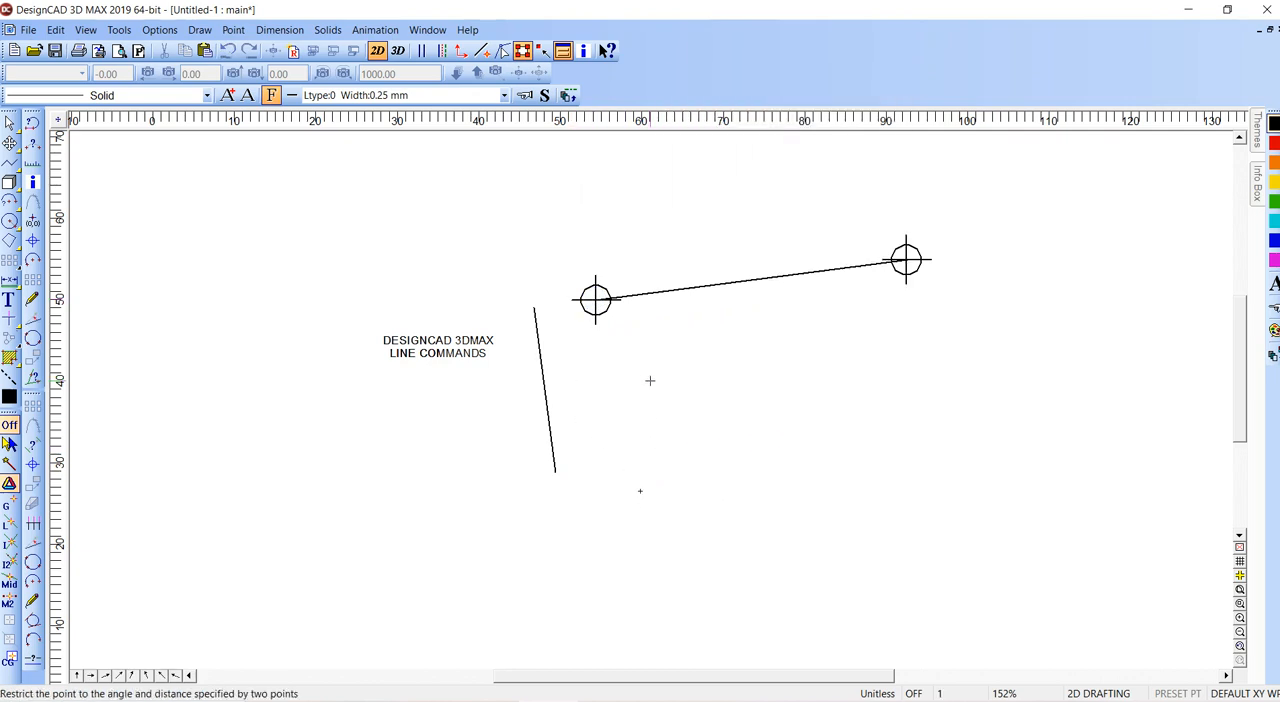
pyautogui.click(904, 261)
pyautogui.click(967, 400)
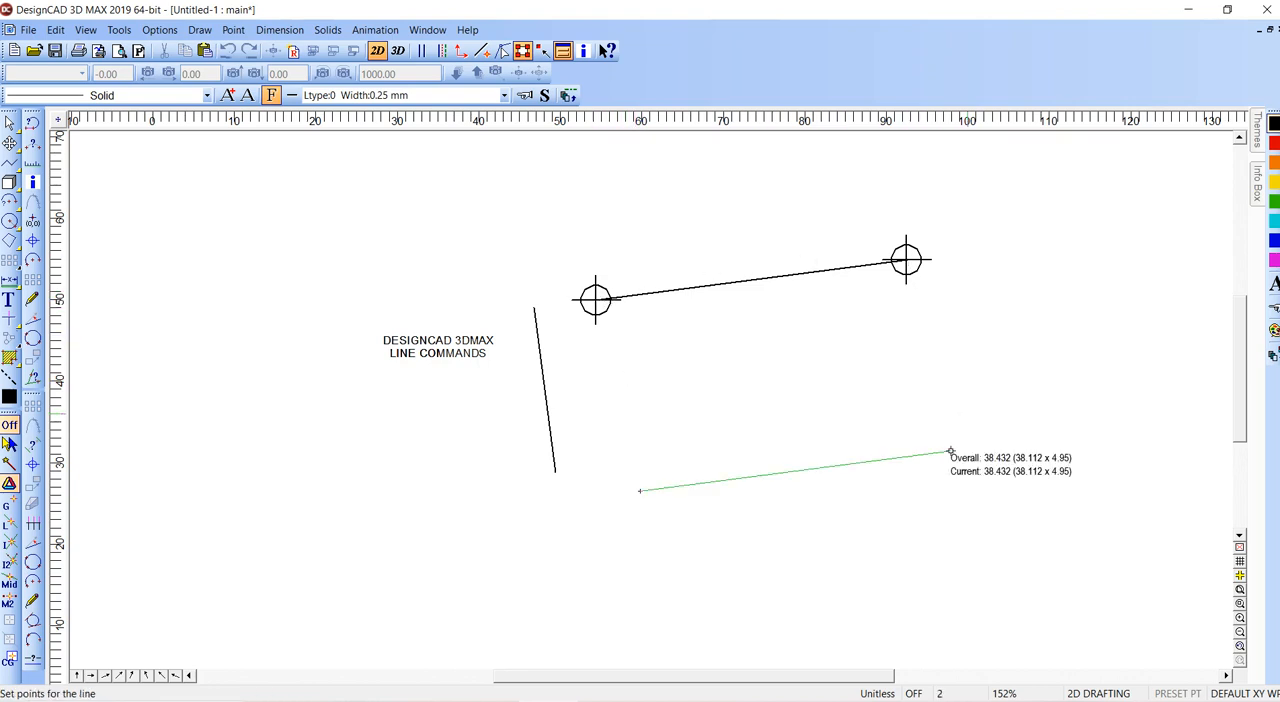
pyautogui.press('Return')
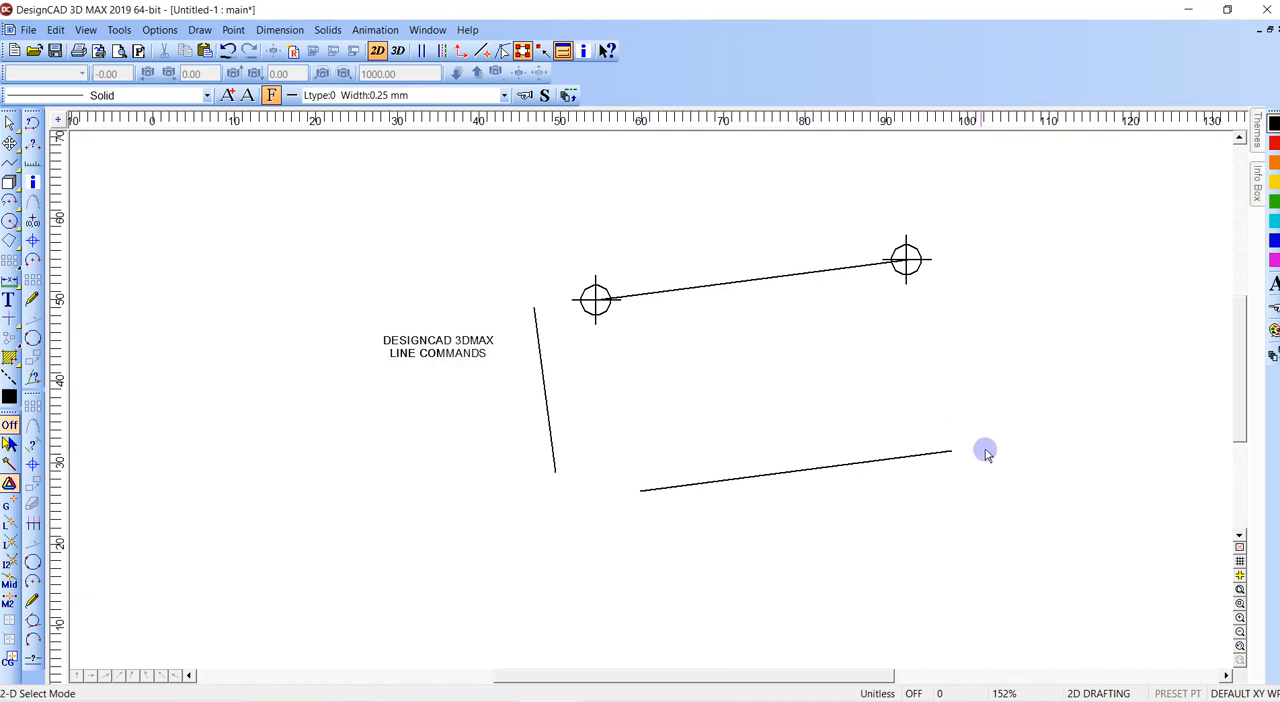
# - Move the new parallel line about 10 units upward and slightly left, towards the line between the point marks
pyautogui.click(637, 490)
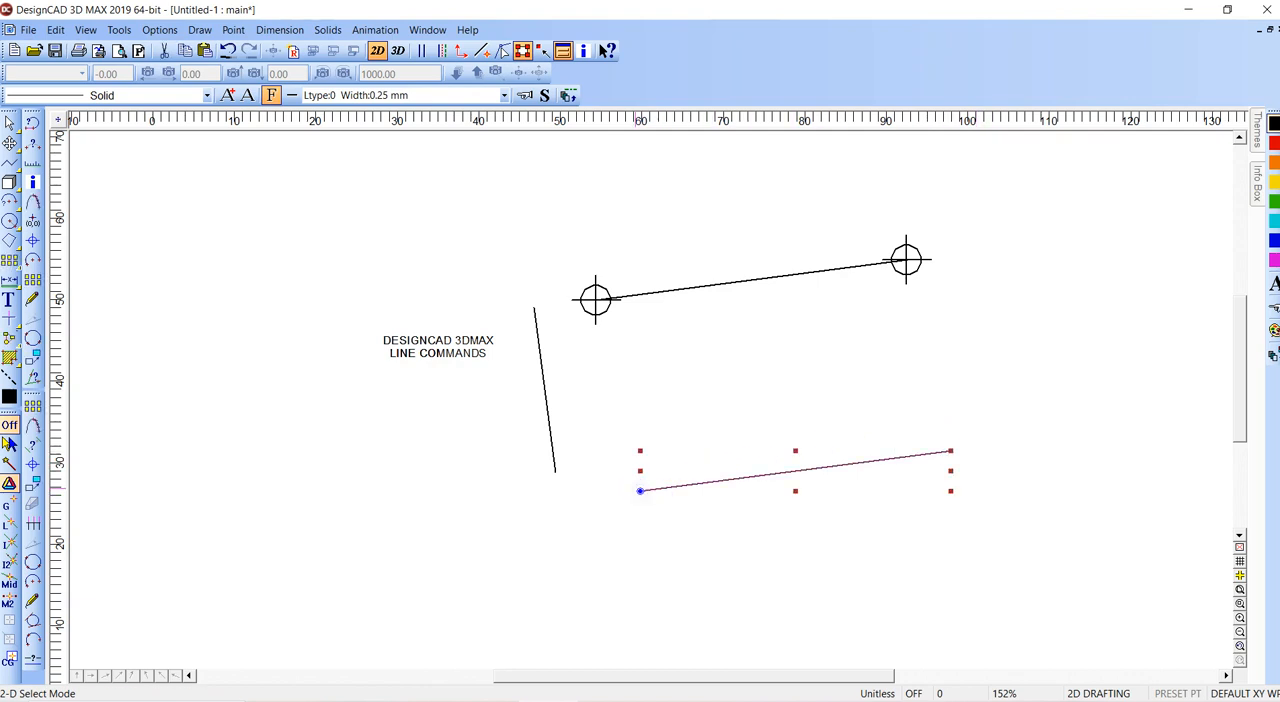
pyautogui.moveTo(640, 491); pyautogui.dragTo(618, 413)
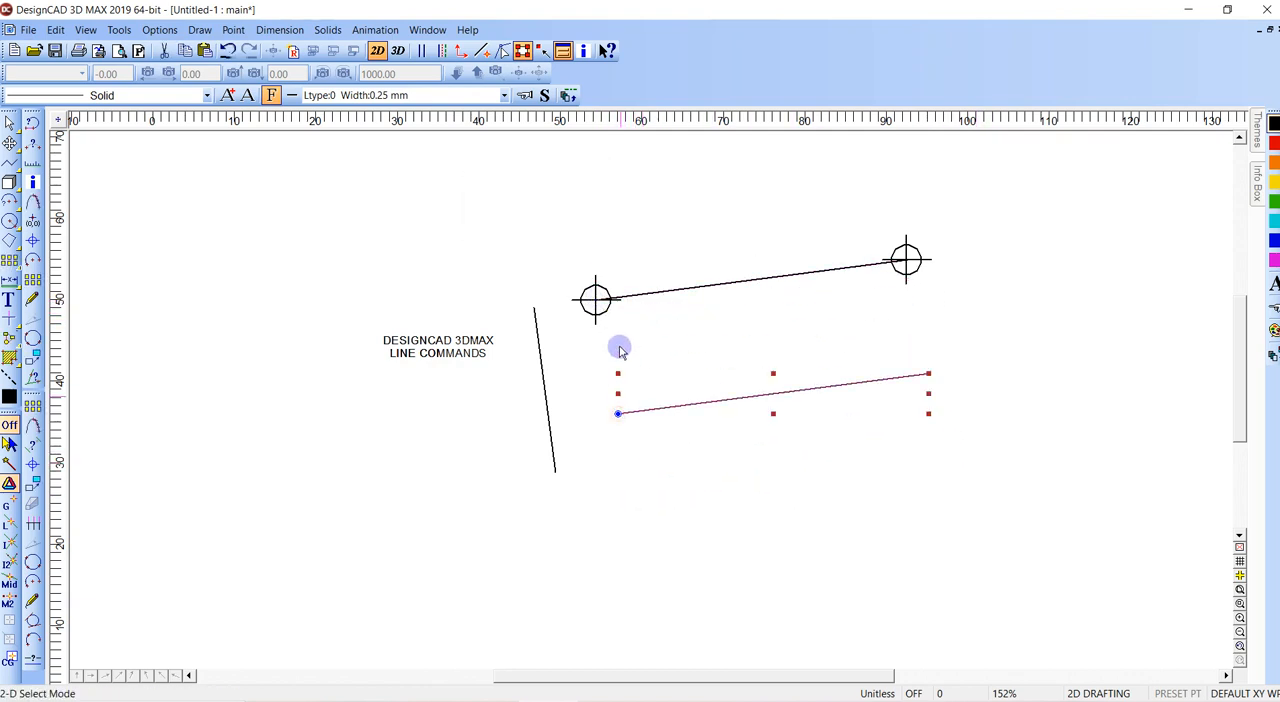
pyautogui.click(617, 342)
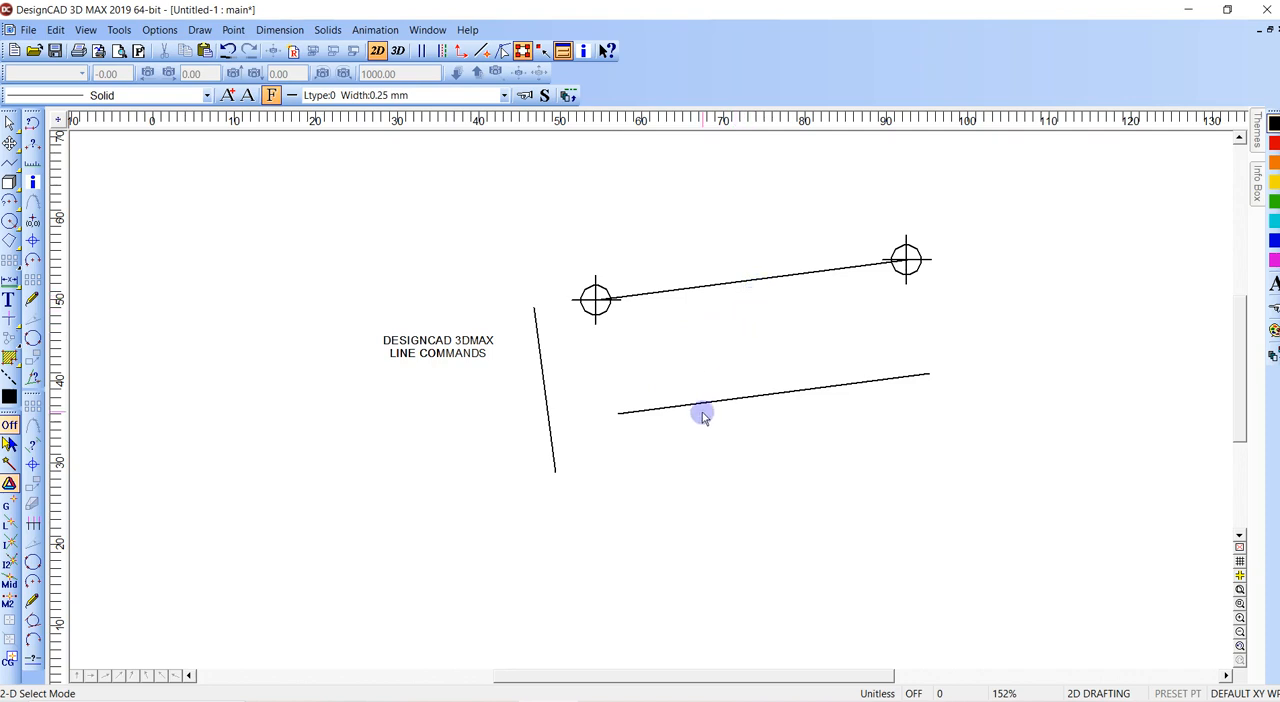
# - Draw a line from the lower end of the perpendicular line, using the same angle and distance as the two point marks
pyautogui.press('v')
pyautogui.click(555, 472)
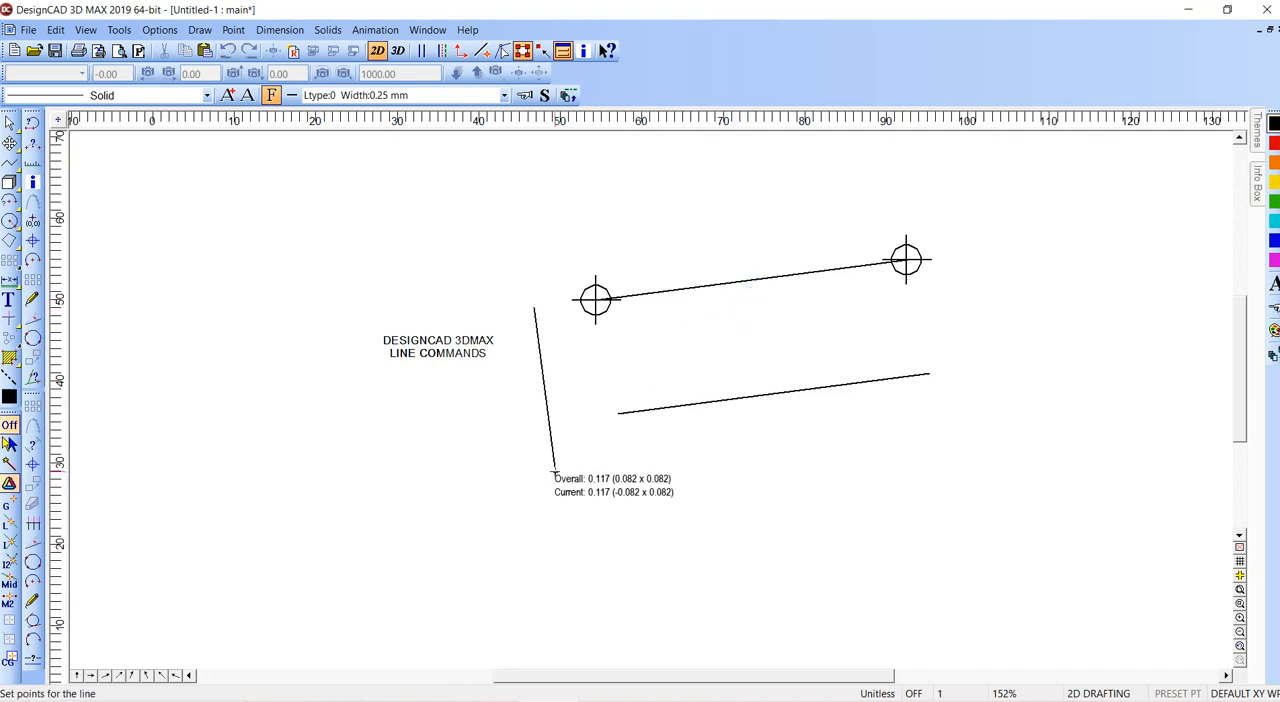
pyautogui.rightClick(643, 474)
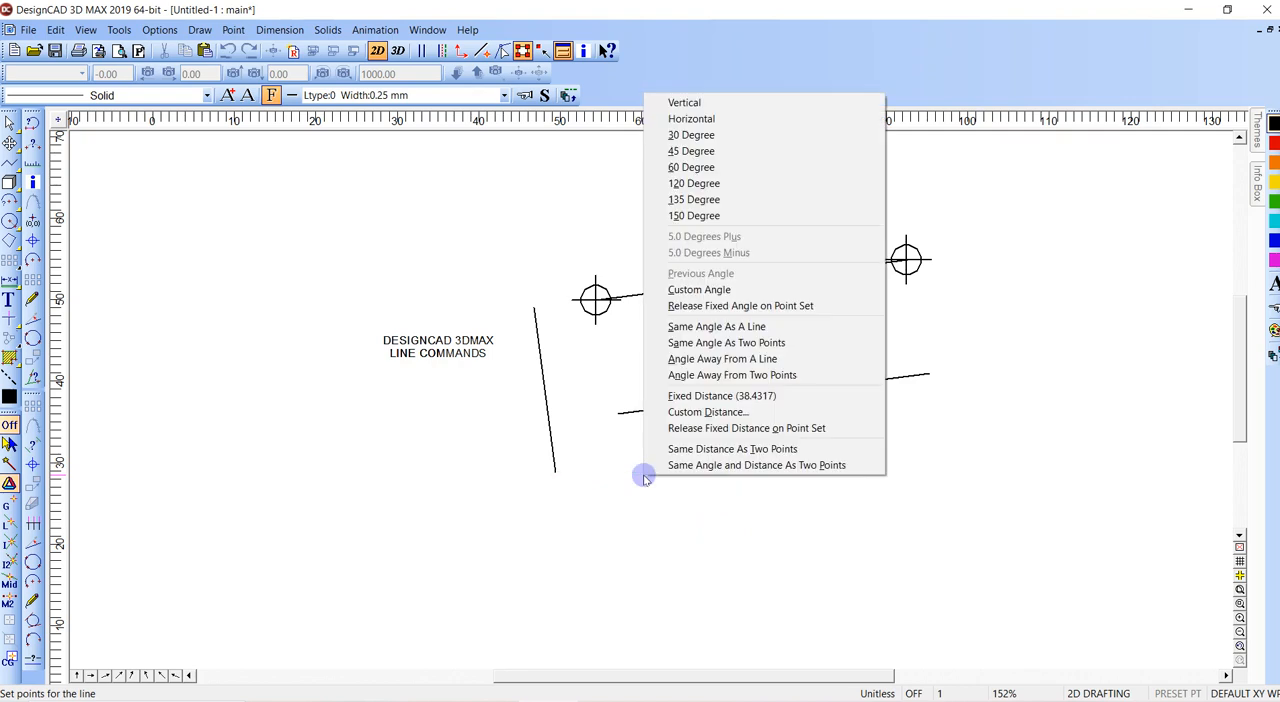
pyautogui.click(644, 475)
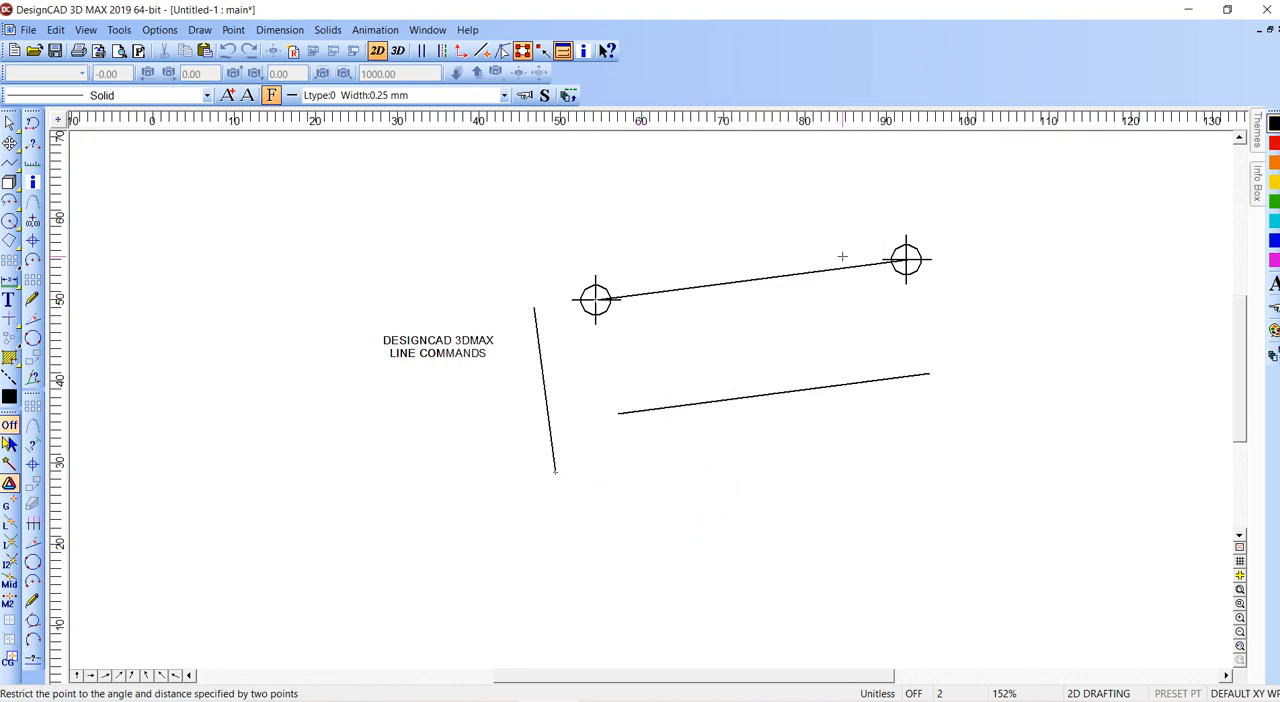
pyautogui.click(867, 434)
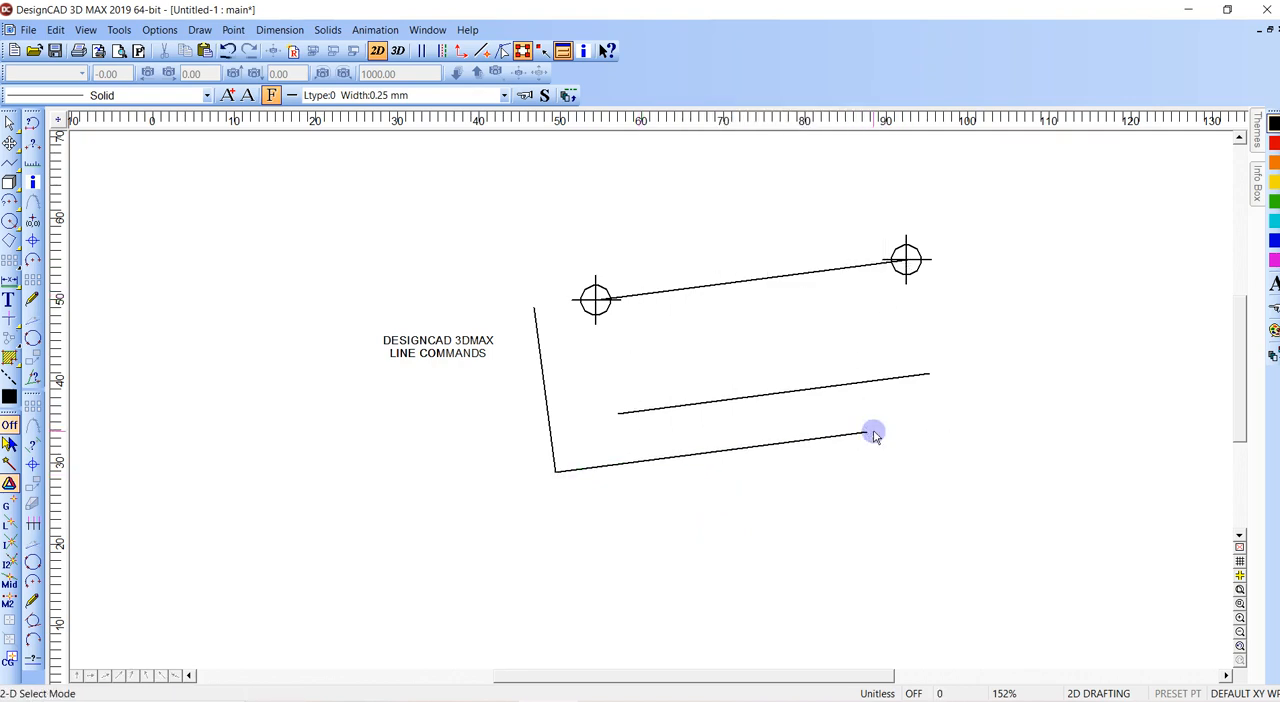
# - Delete the two parallel lines below the point marks and the perpendicular line beside the text
pyautogui.click(868, 434)
pyautogui.press('Delete')
pyautogui.click(903, 380)
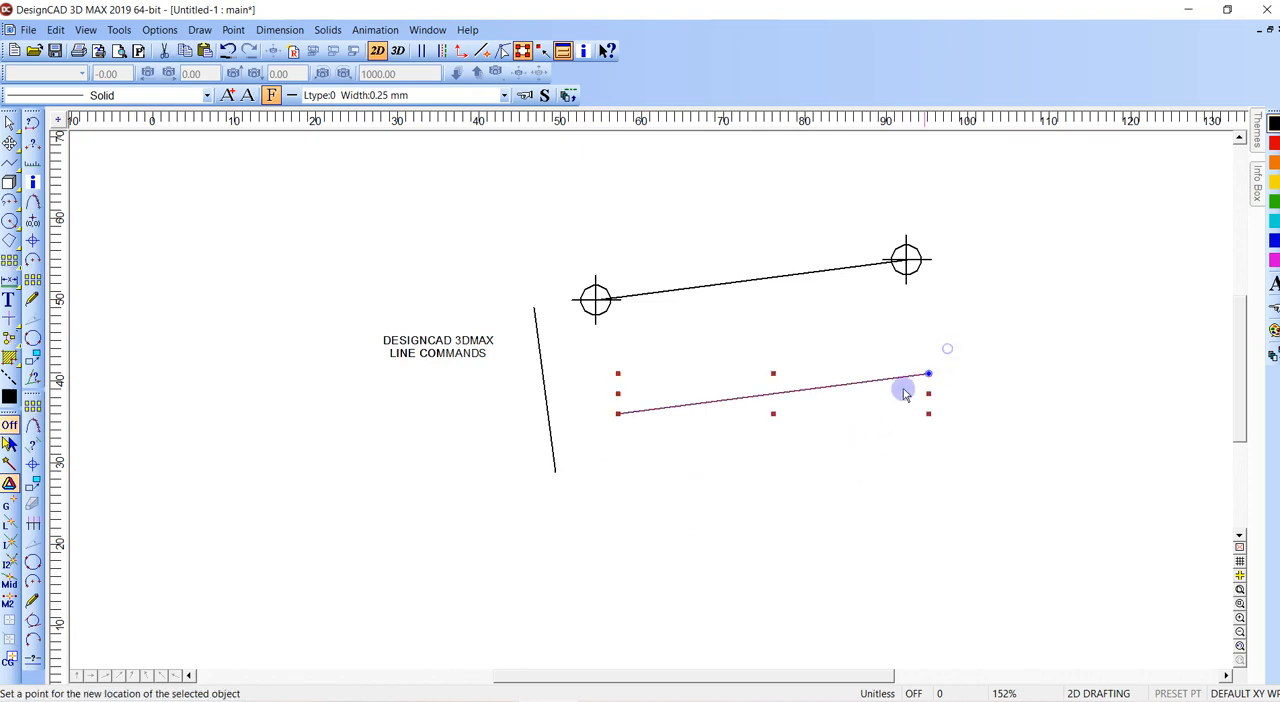
pyautogui.press('Delete')
pyautogui.click(545, 317)
pyautogui.press('Delete')
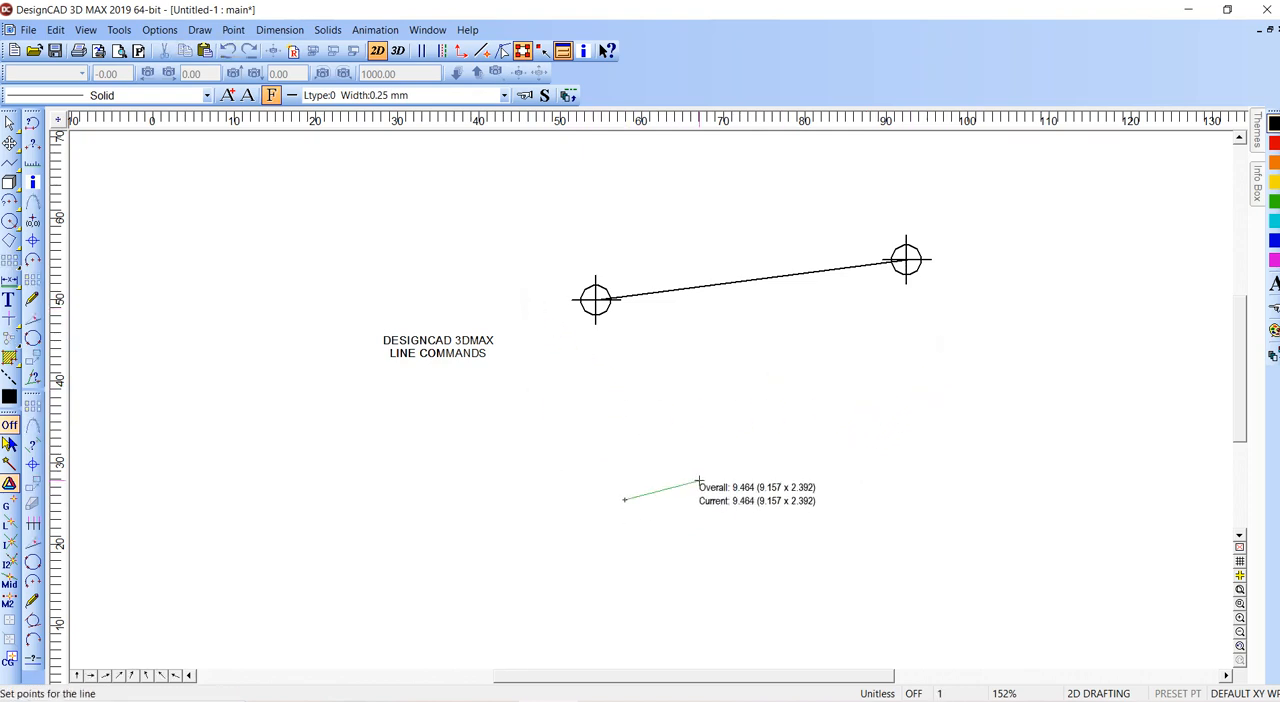
# - Draw a line about 39 units long below the point marks, set at an angle of 30 degrees away from the two point marks
pyautogui.rightClick(699, 480)
pyautogui.click(765, 380)
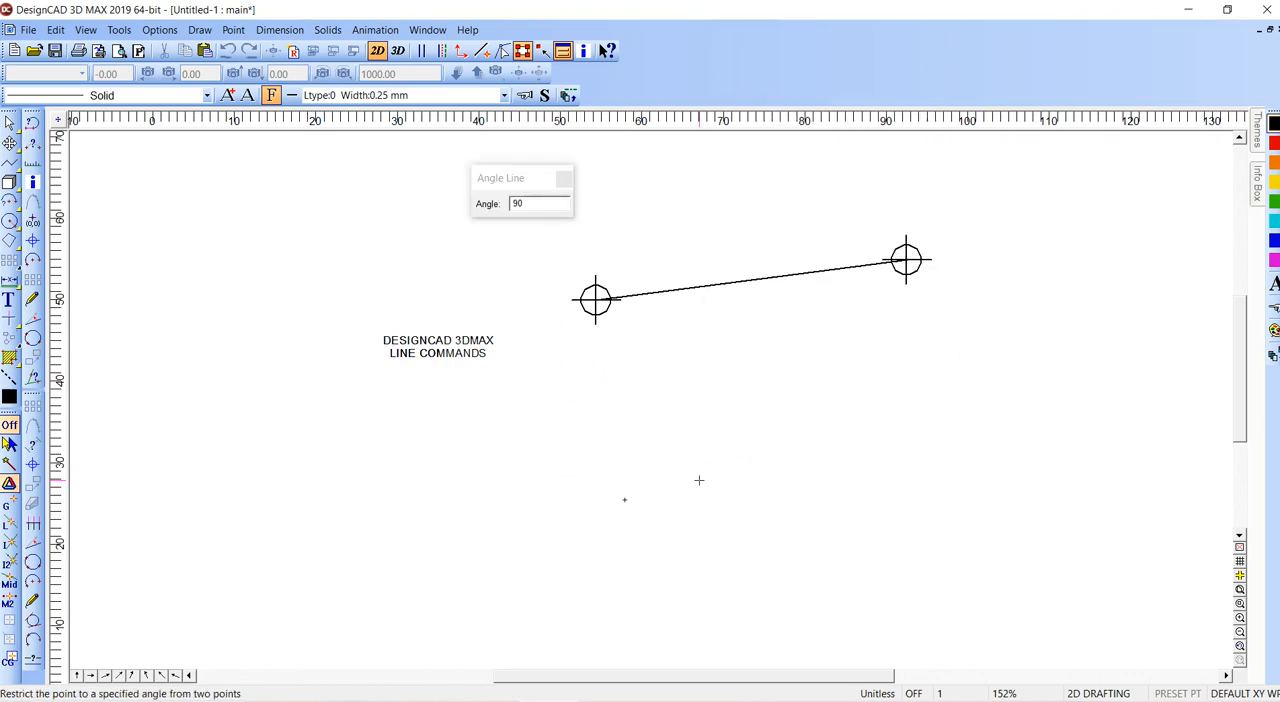
pyautogui.click(485, 205)
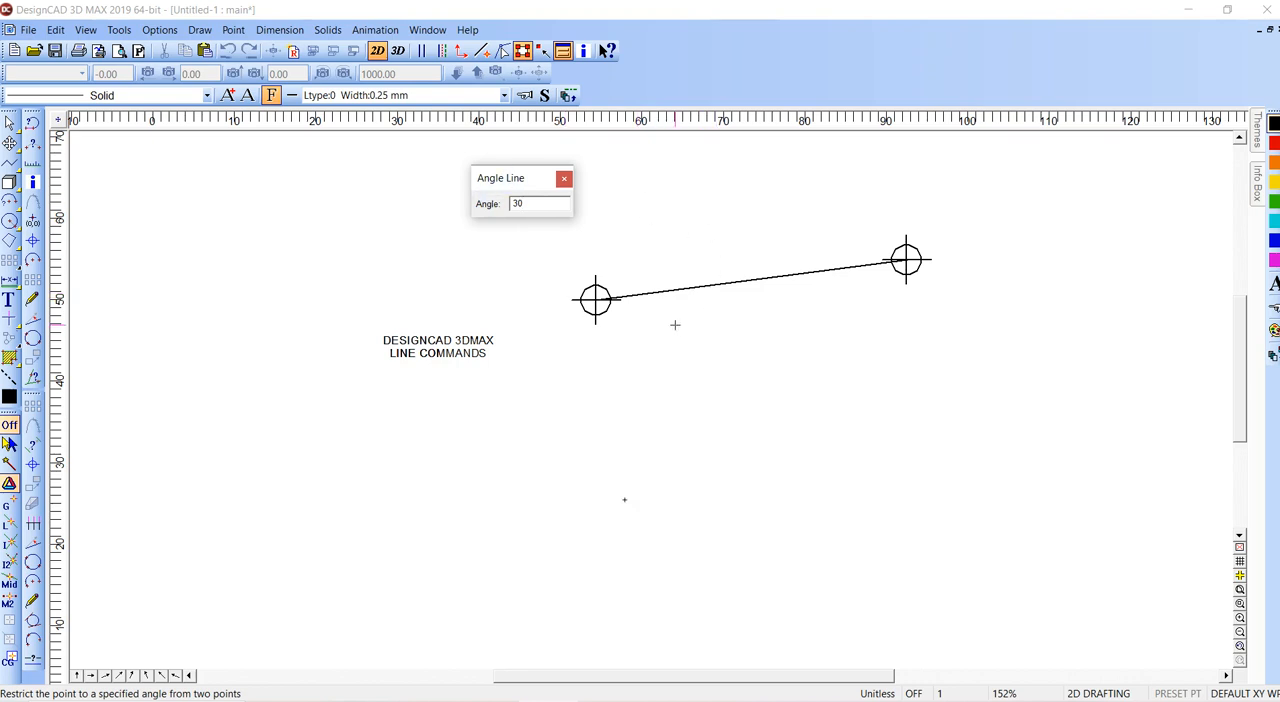
pyautogui.write('30')
pyautogui.press('Return')
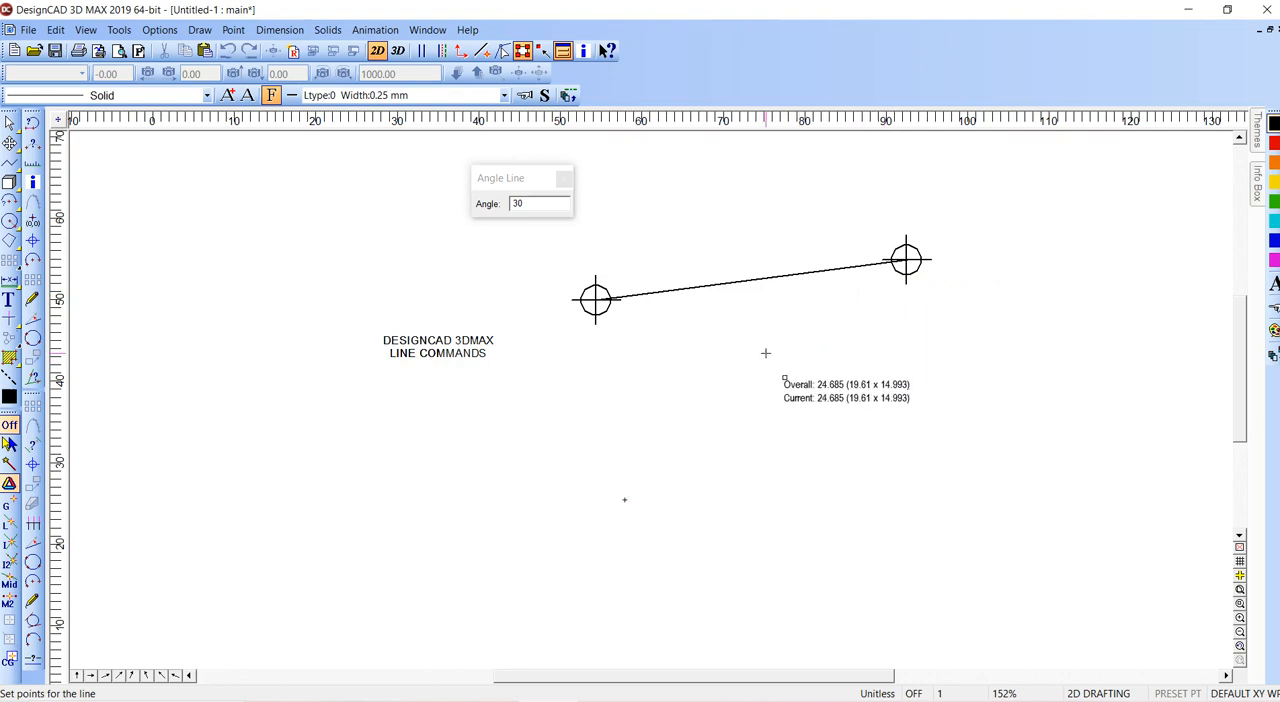
pyautogui.click(865, 296)
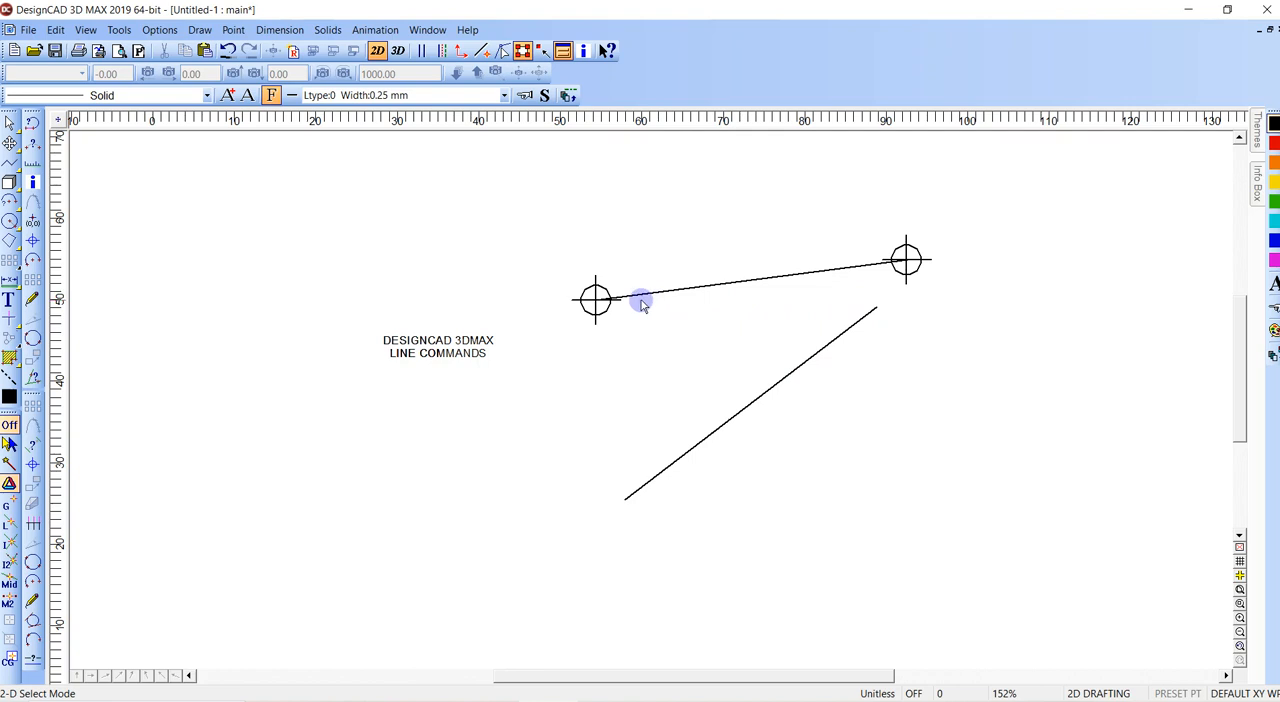
# - Draw a horizontal line from the lower end of the slanted line, with the same distance as between the two point marks
pyautogui.press('v')
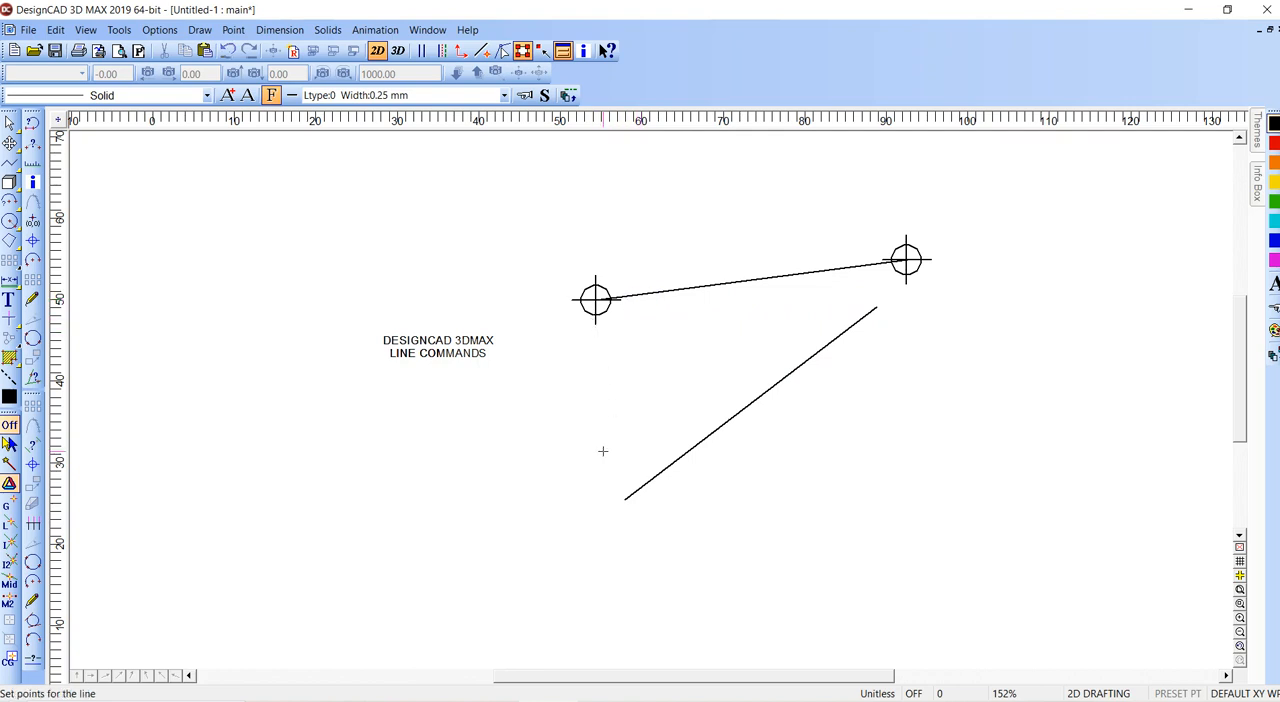
pyautogui.rightClick(697, 478)
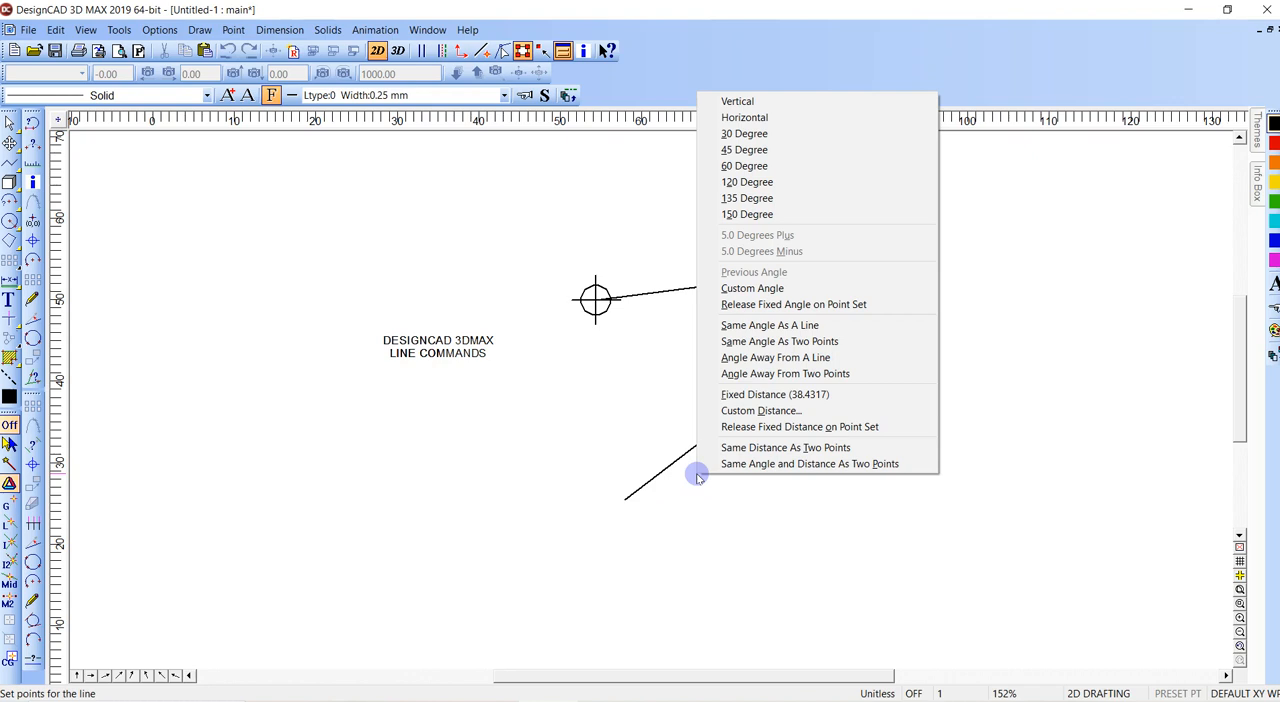
pyautogui.press('t')
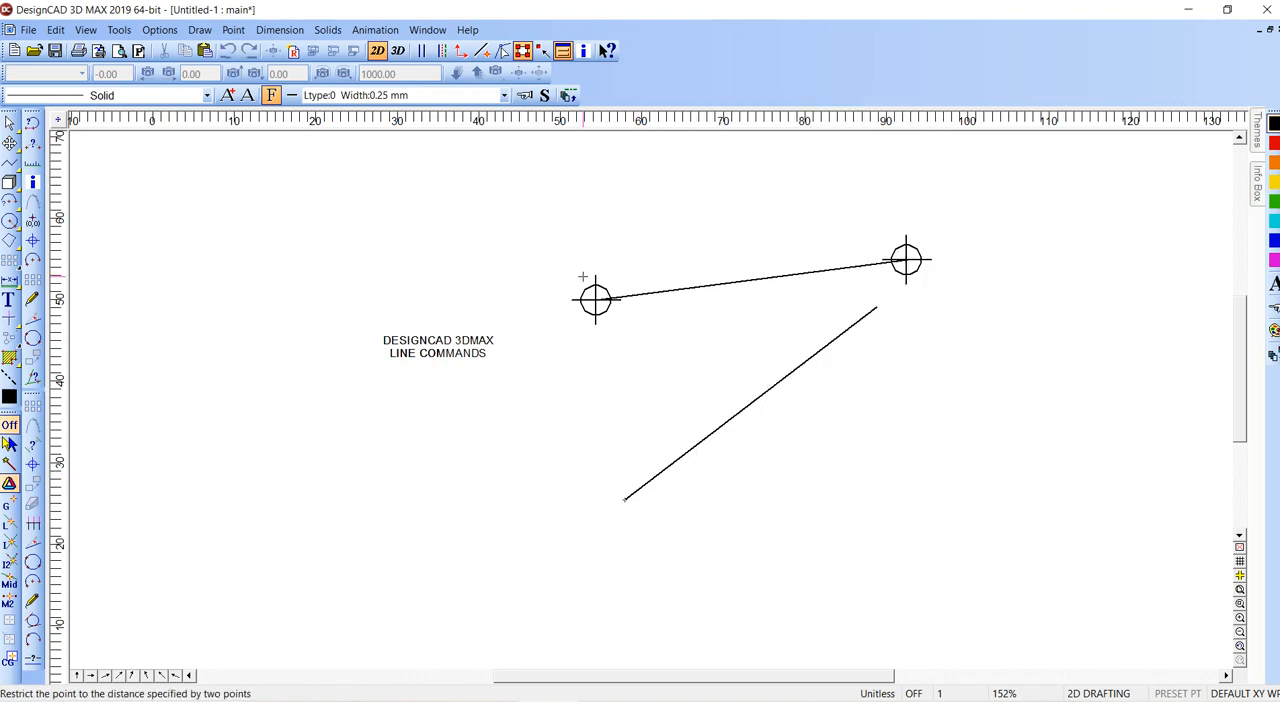
pyautogui.click(871, 261)
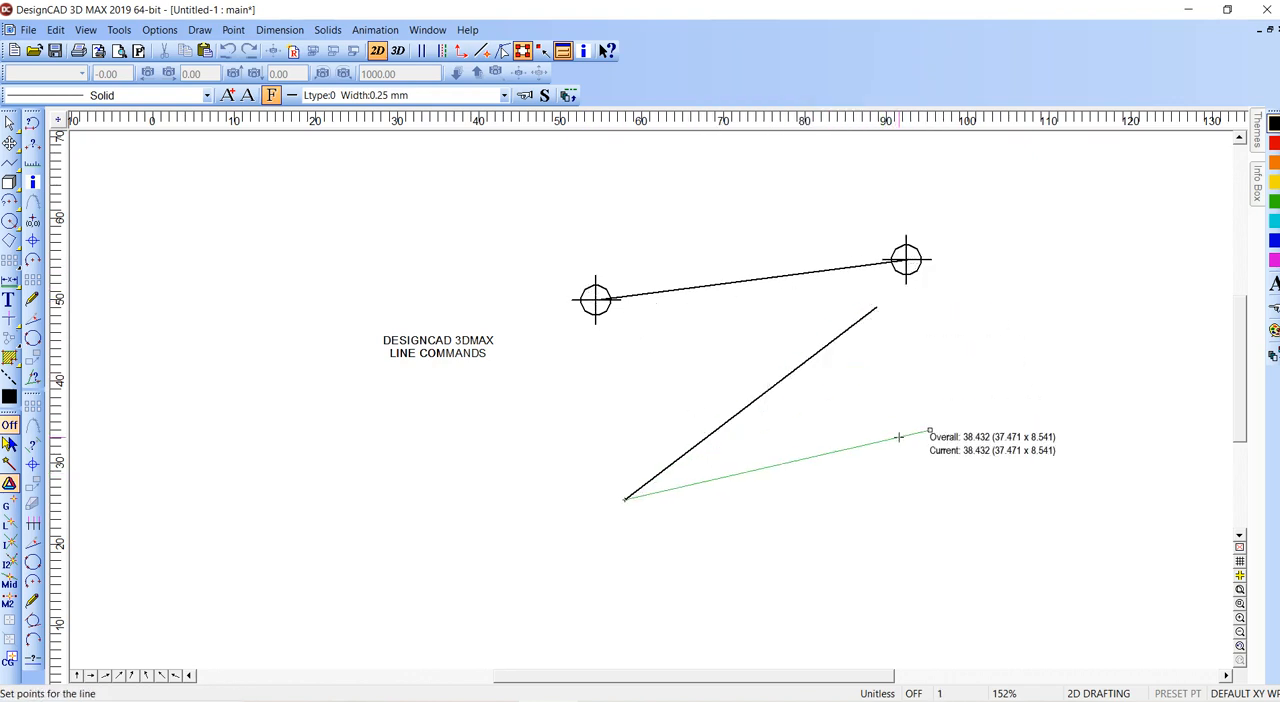
pyautogui.click(938, 499)
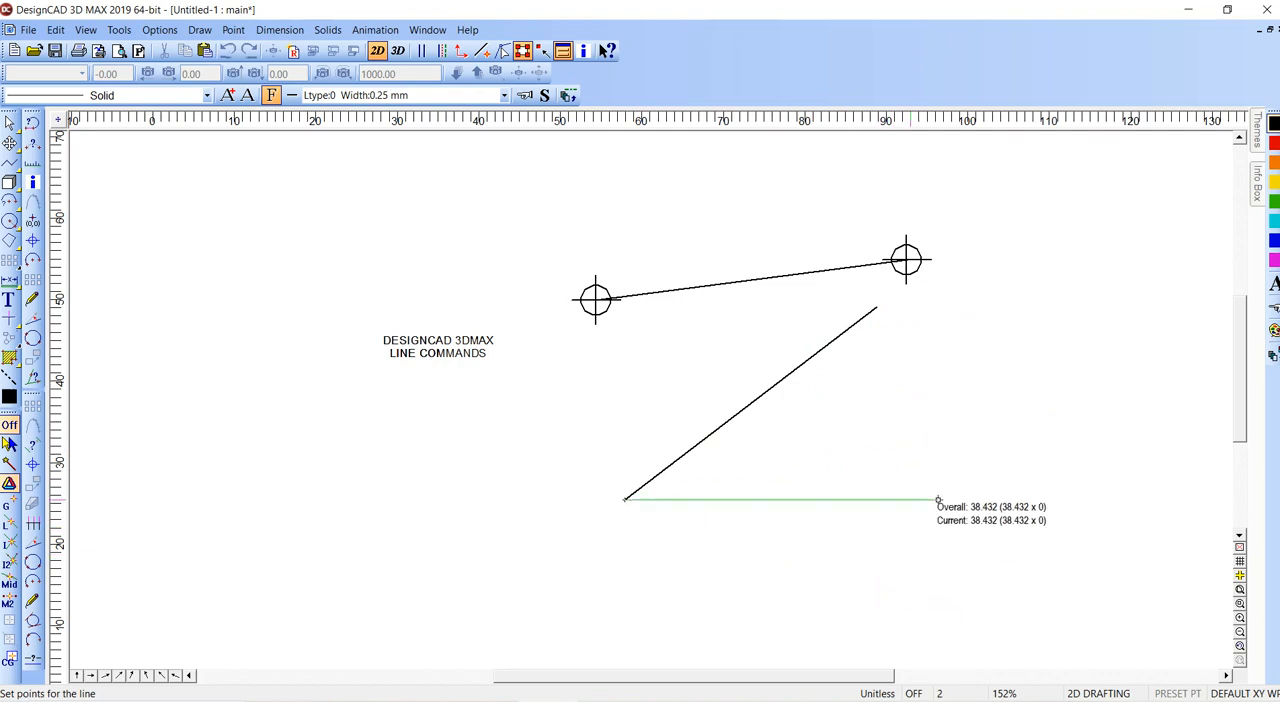
pyautogui.rightClick(911, 505)
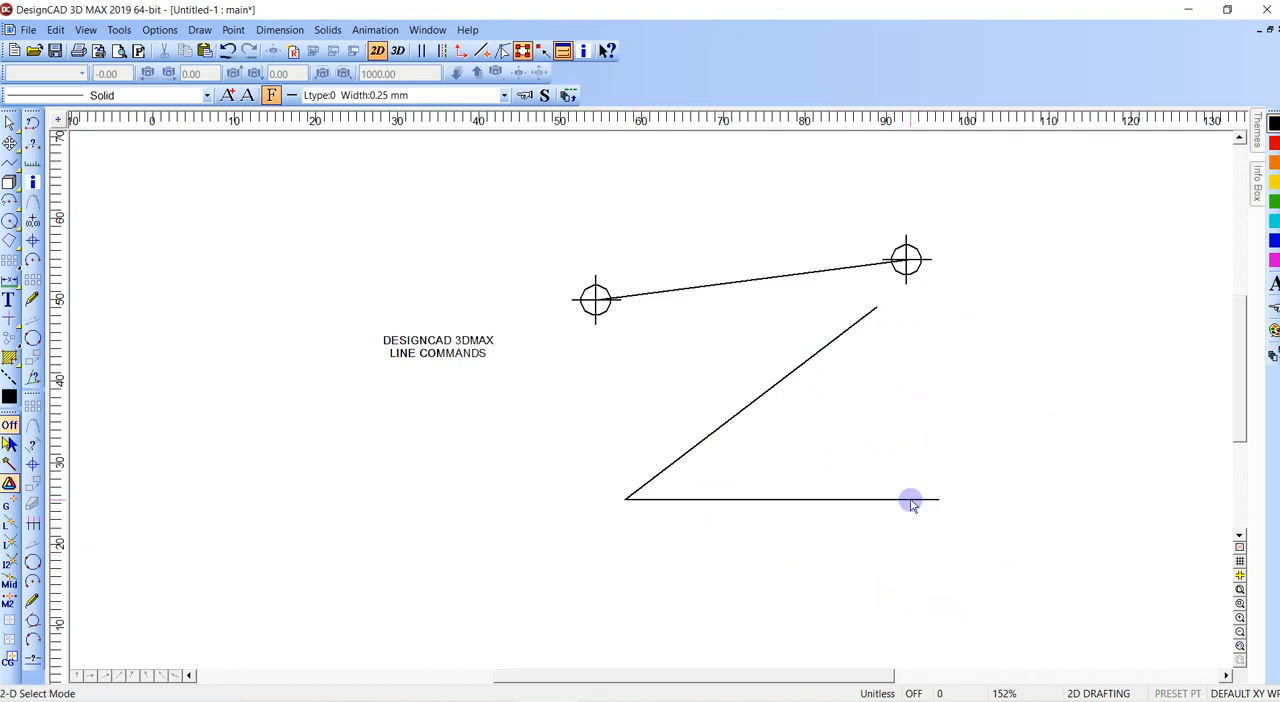
# - Dimension the distance between the two point marks with a FreeForm dimension above their connecting line
pyautogui.press('=')
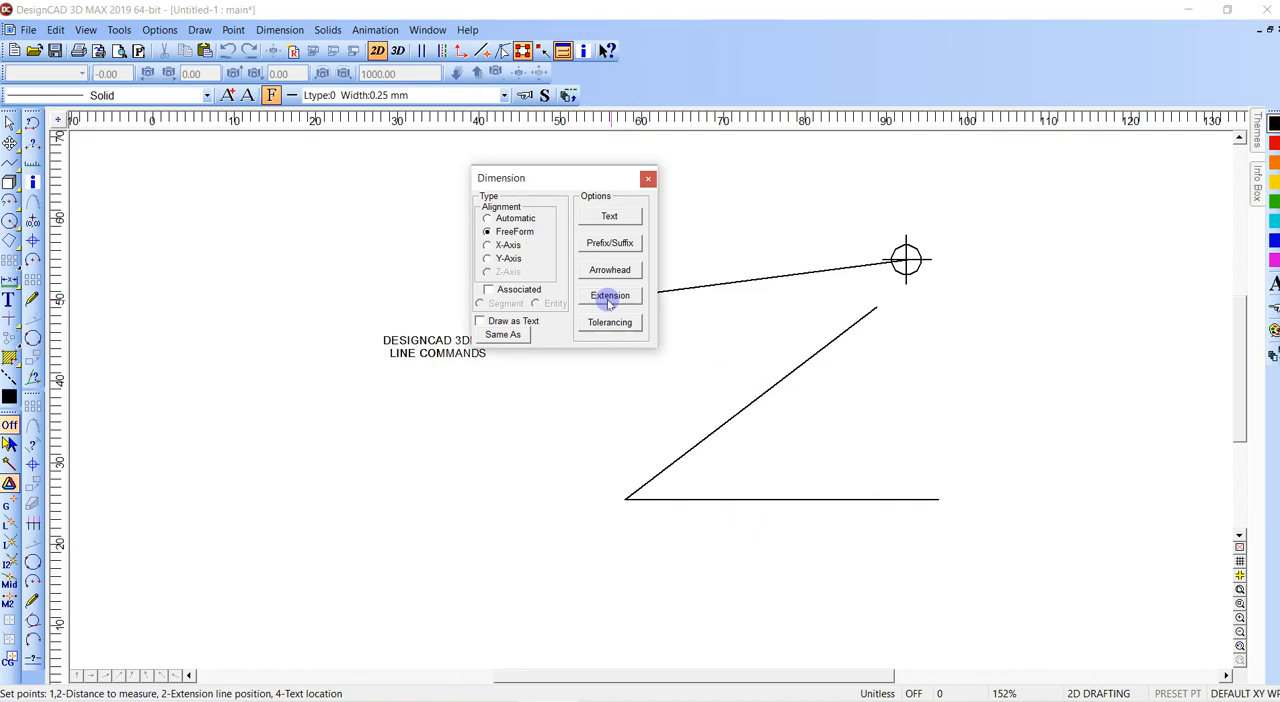
pyautogui.press('Escape')
pyautogui.press('=')
pyautogui.moveTo(541, 174); pyautogui.dragTo(422, 188)
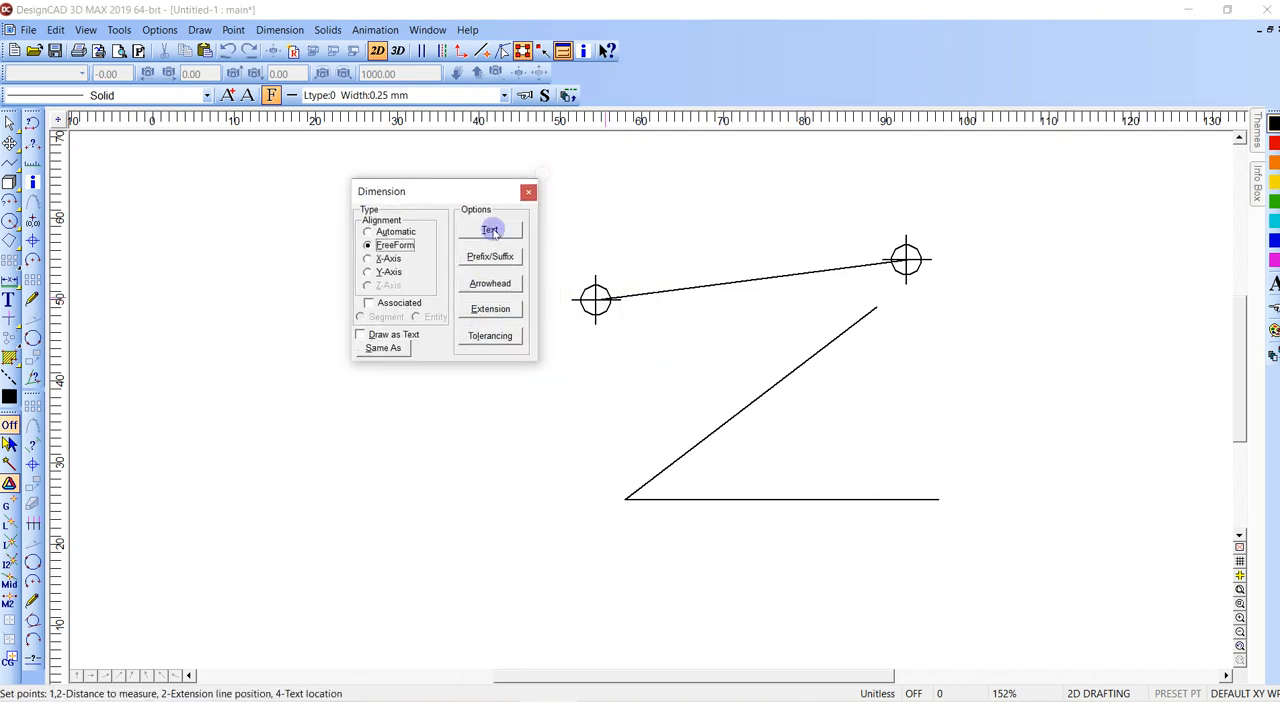
pyautogui.click(595, 299)
pyautogui.click(906, 260)
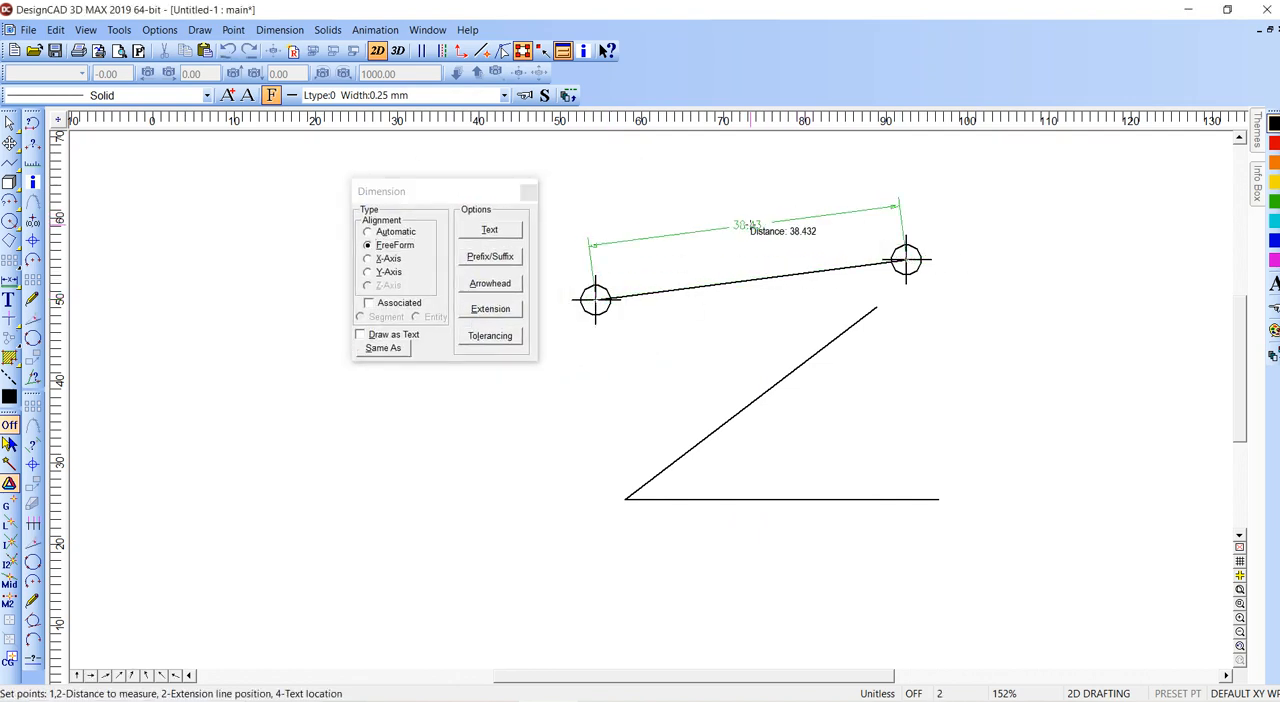
pyautogui.doubleClick(750, 225)
# - Dimension the length of the horizontal line, with the dimension line and text placed below it
pyautogui.press('=')
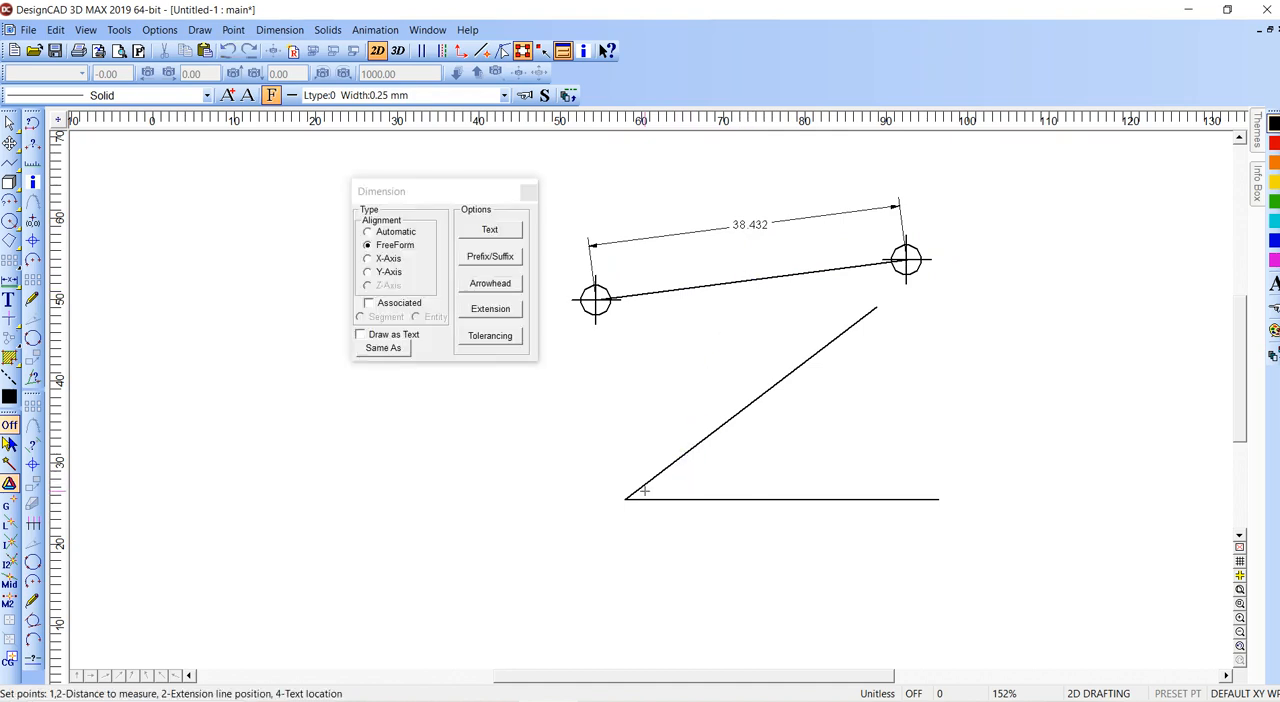
pyautogui.click(625, 497)
pyautogui.click(938, 499)
pyautogui.click(792, 525)
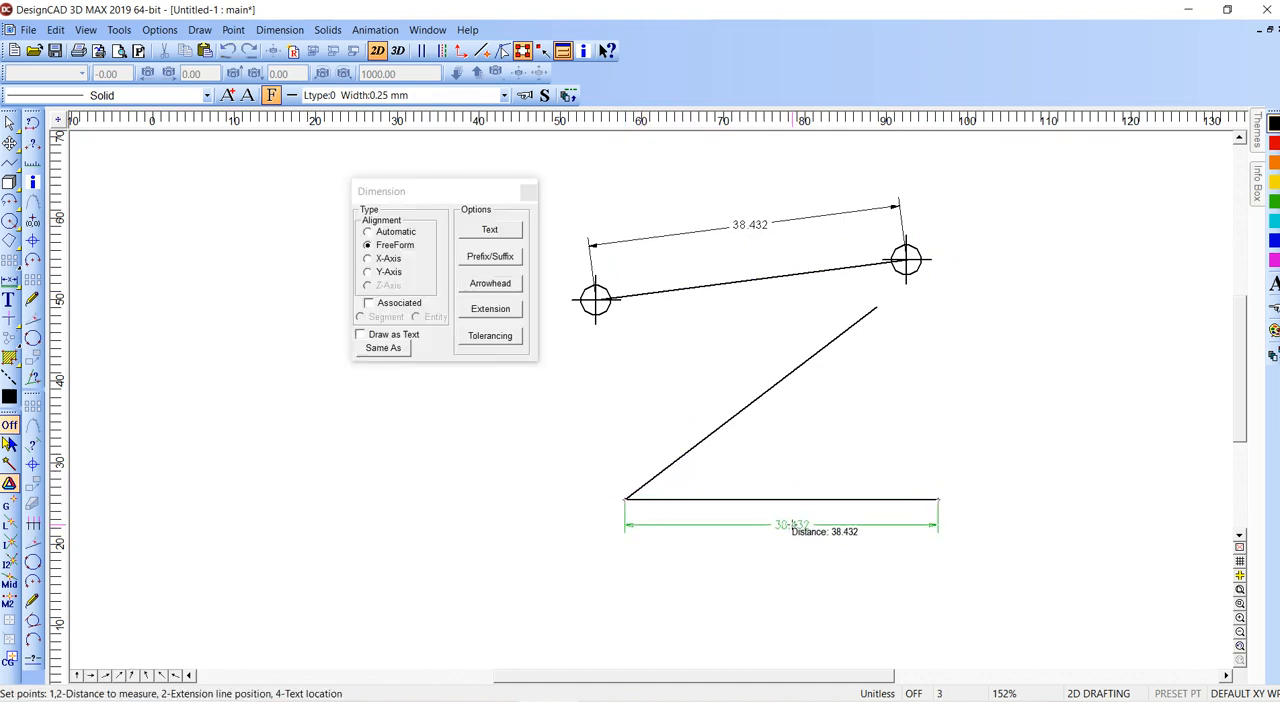
pyautogui.doubleClick(792, 534)
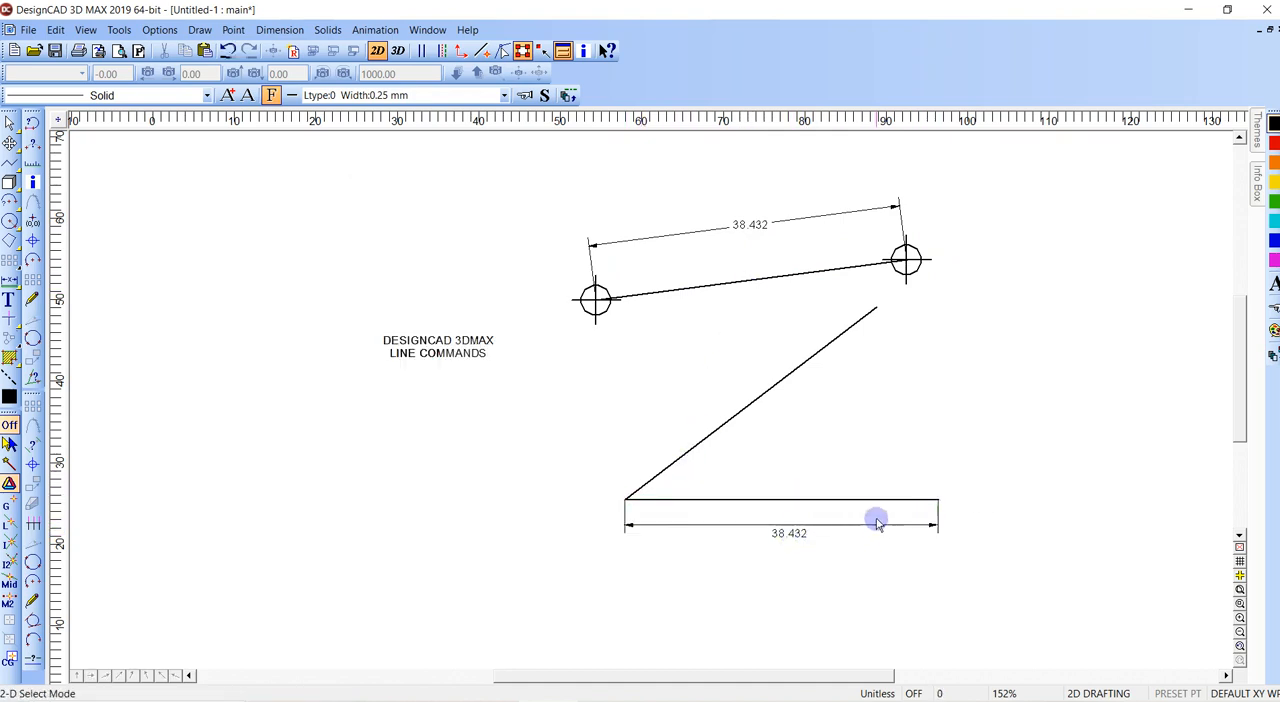
pyautogui.press('v')
pyautogui.click(625, 499)
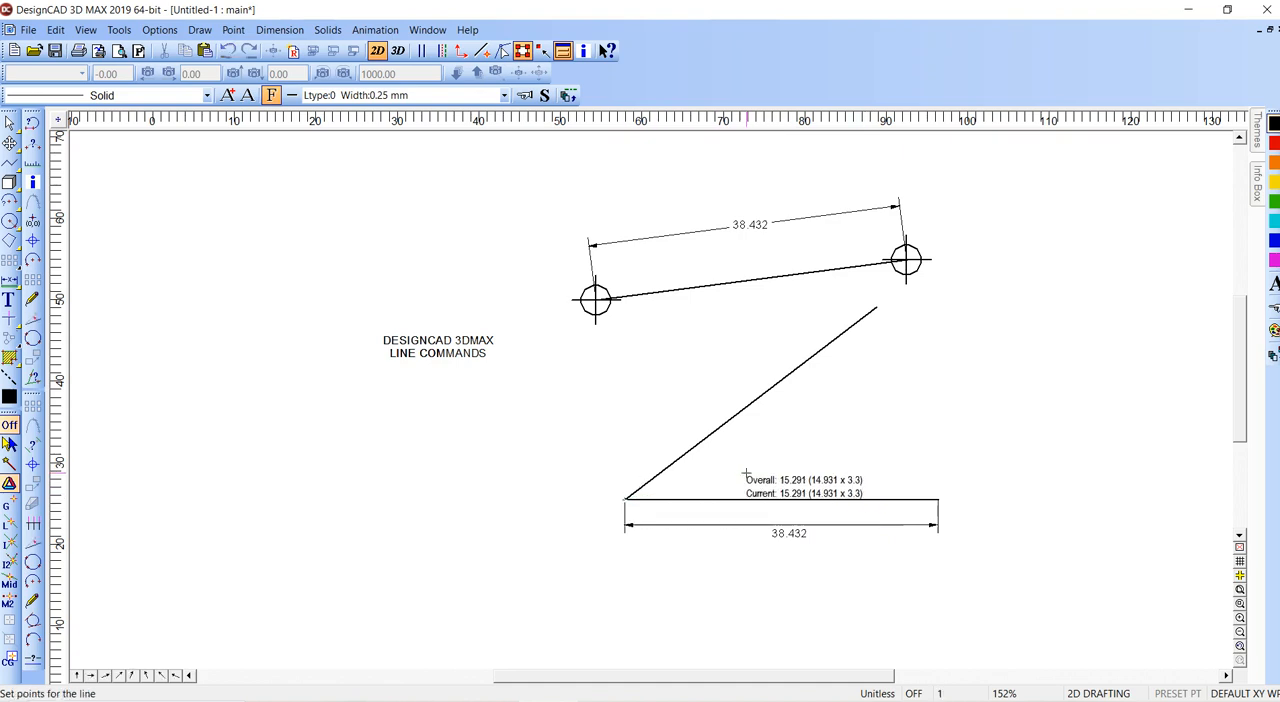
pyautogui.rightClick(750, 472)
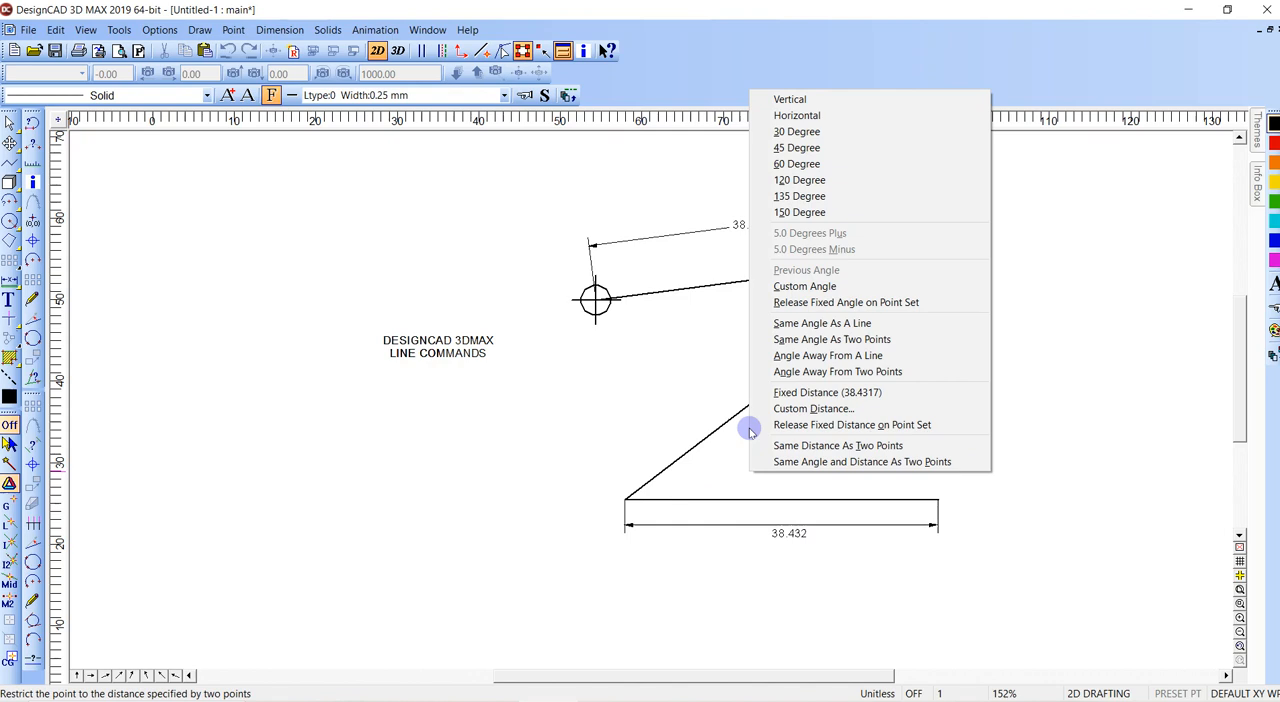
pyautogui.click(750, 426)
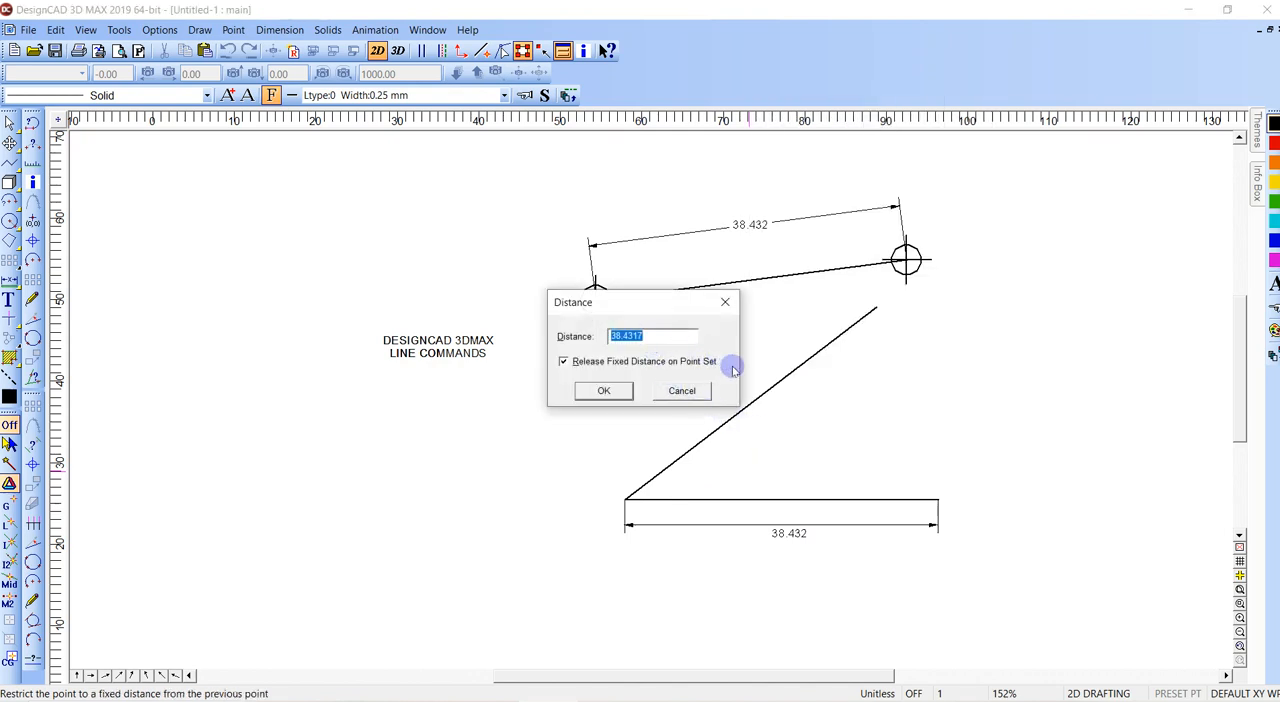
pyautogui.click(610, 390)
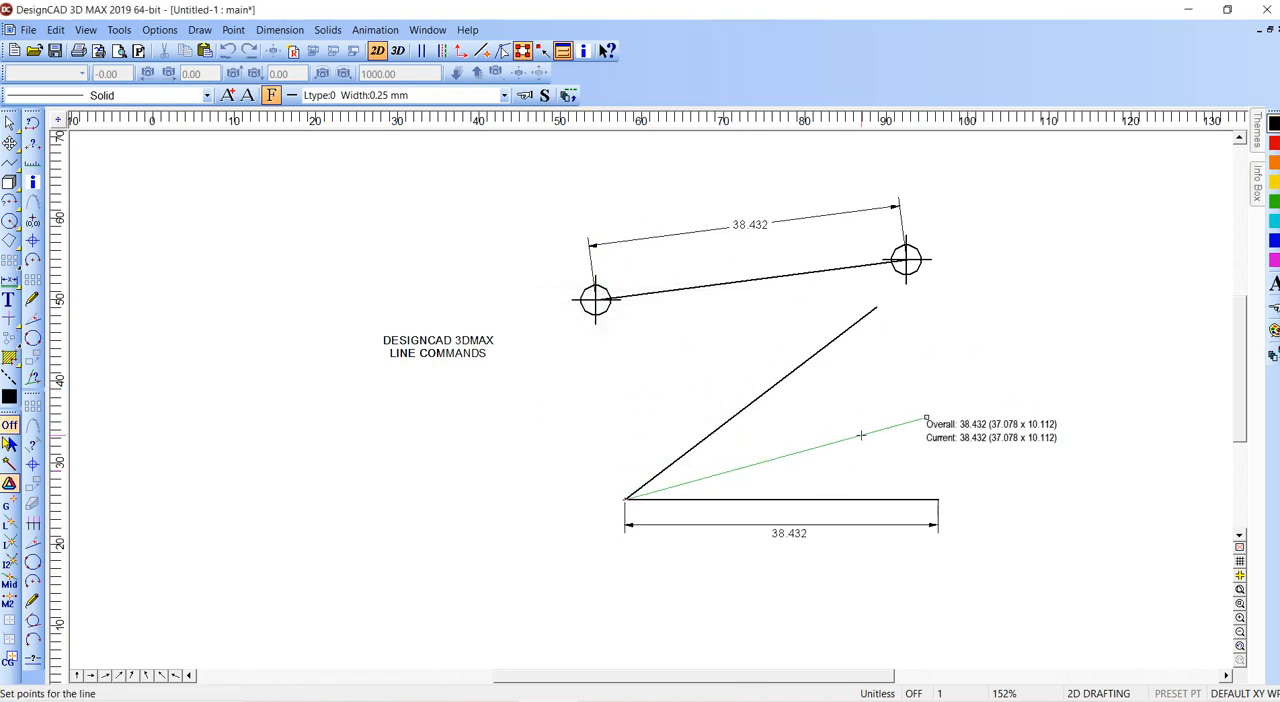
pyautogui.rightClick(873, 404)
pyautogui.click(940, 256)
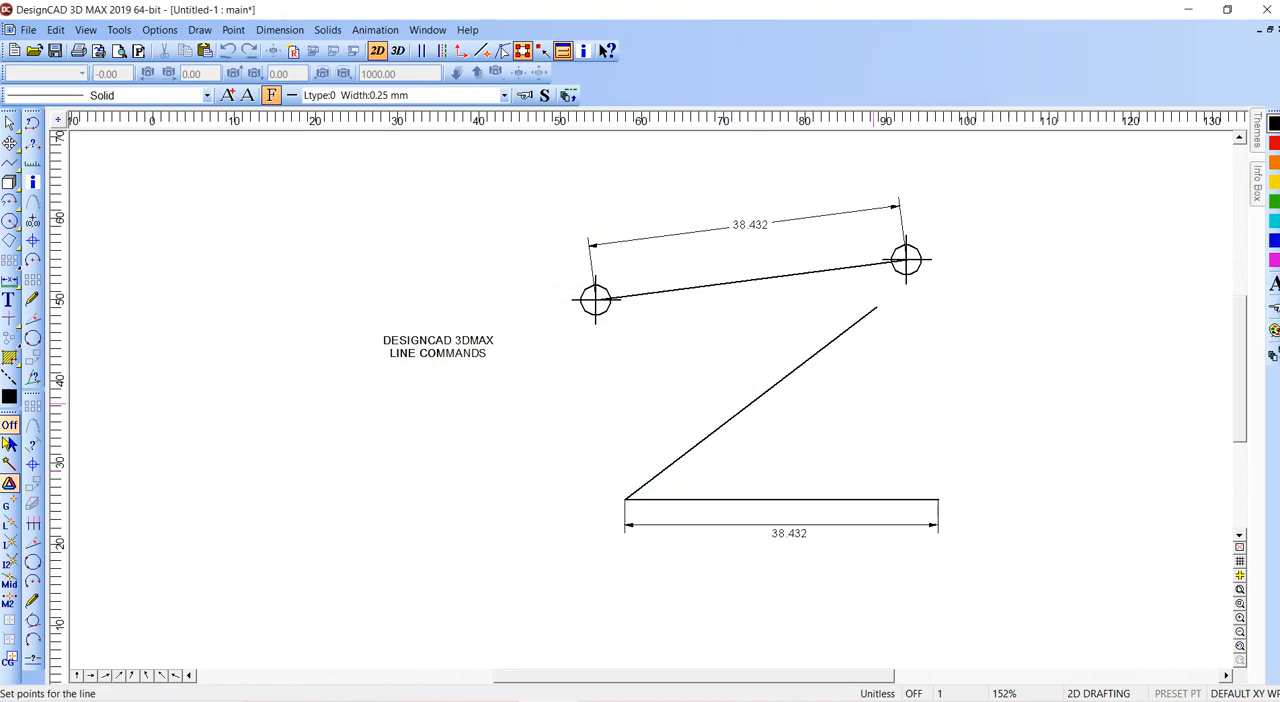
pyautogui.click(805, 367)
pyautogui.press('Escape')
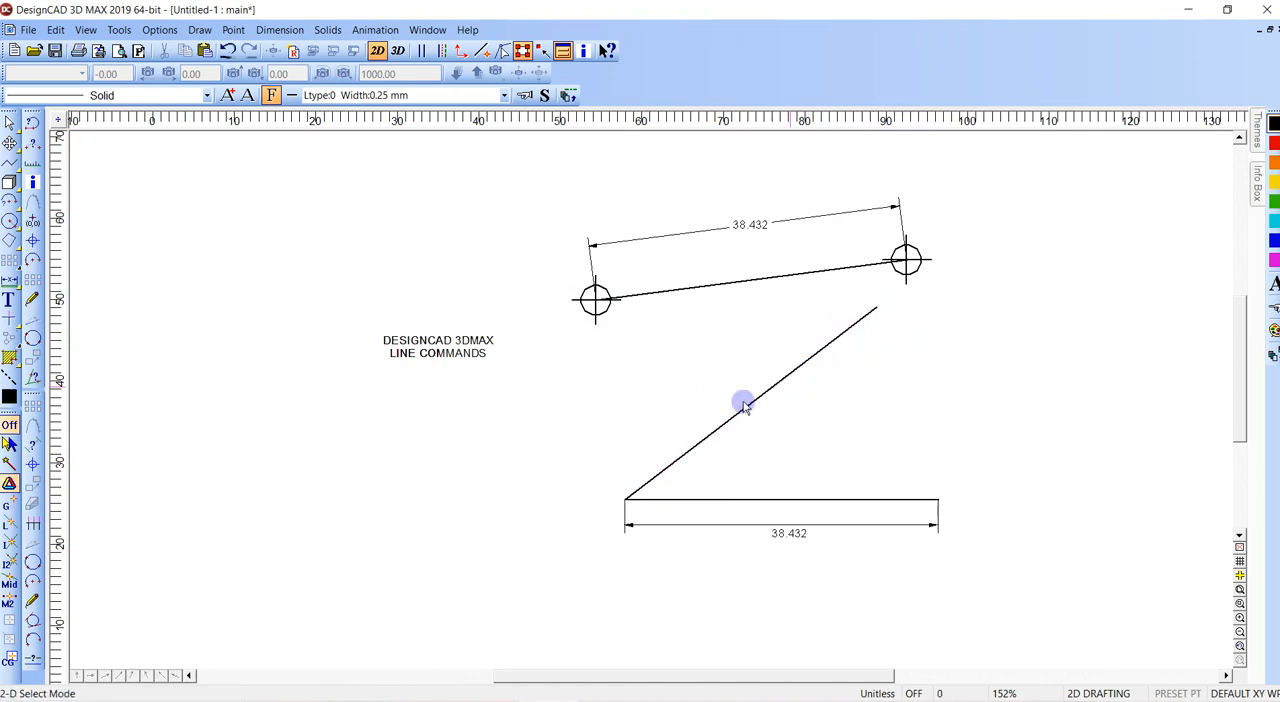
# - Draw a line below the text at the same angle as the line between the point marks, with a distance of 38.4317
pyautogui.press('v')
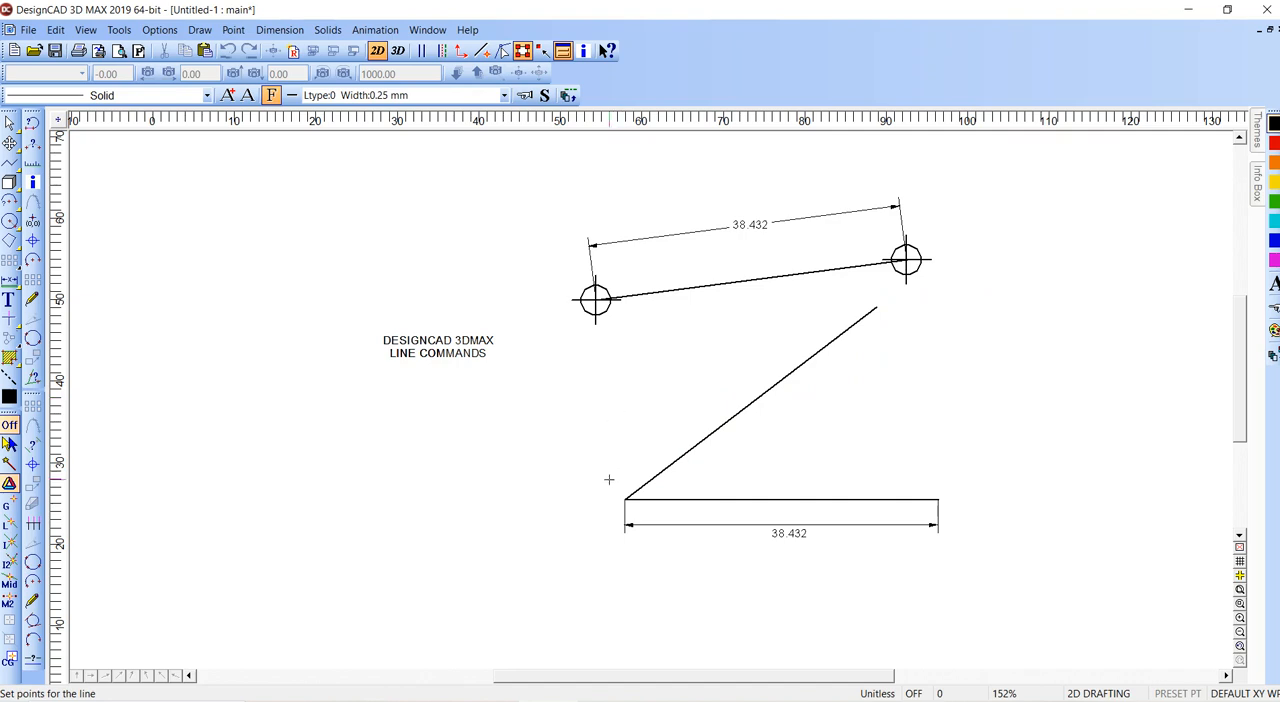
pyautogui.click(345, 519)
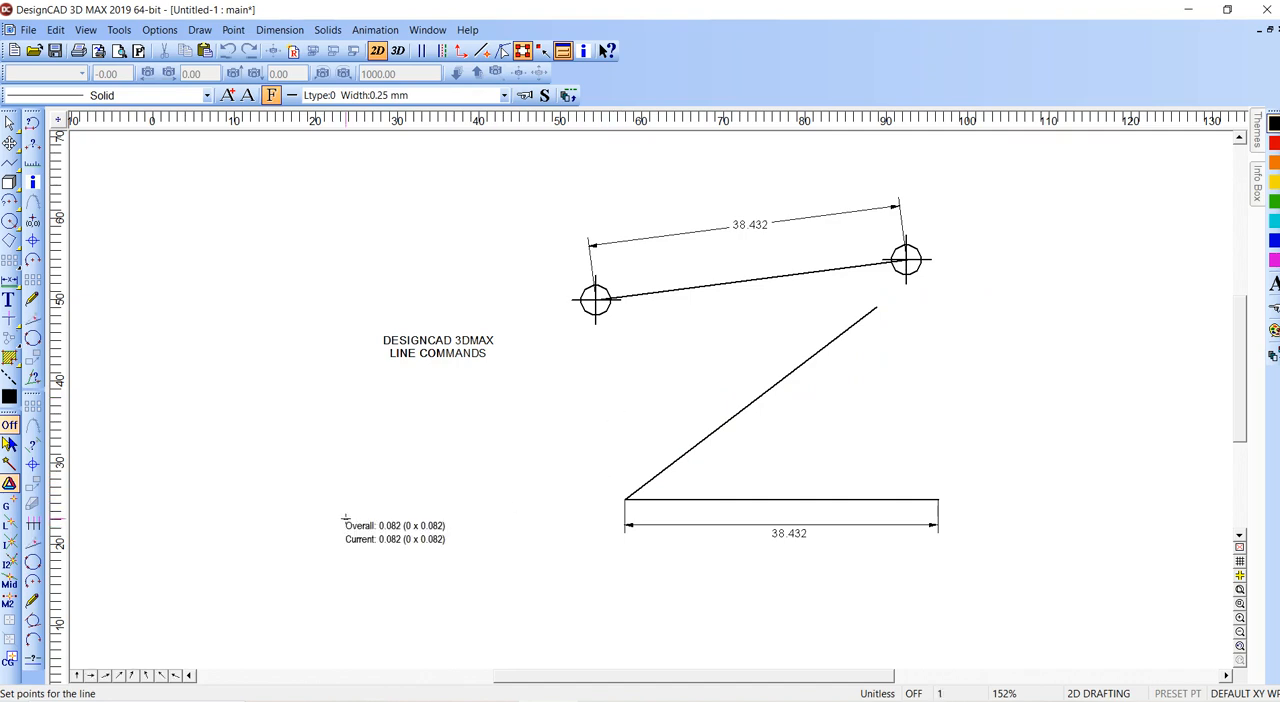
pyautogui.rightClick(464, 449)
pyautogui.click(537, 300)
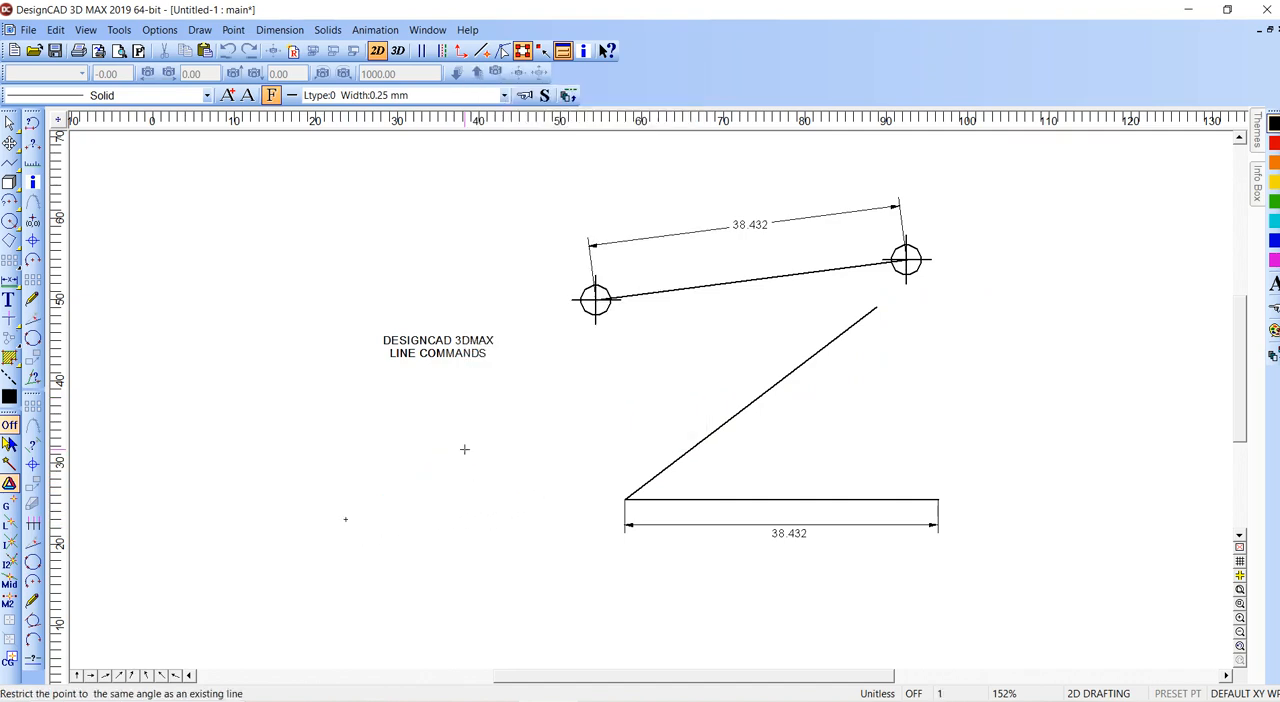
pyautogui.click(726, 277)
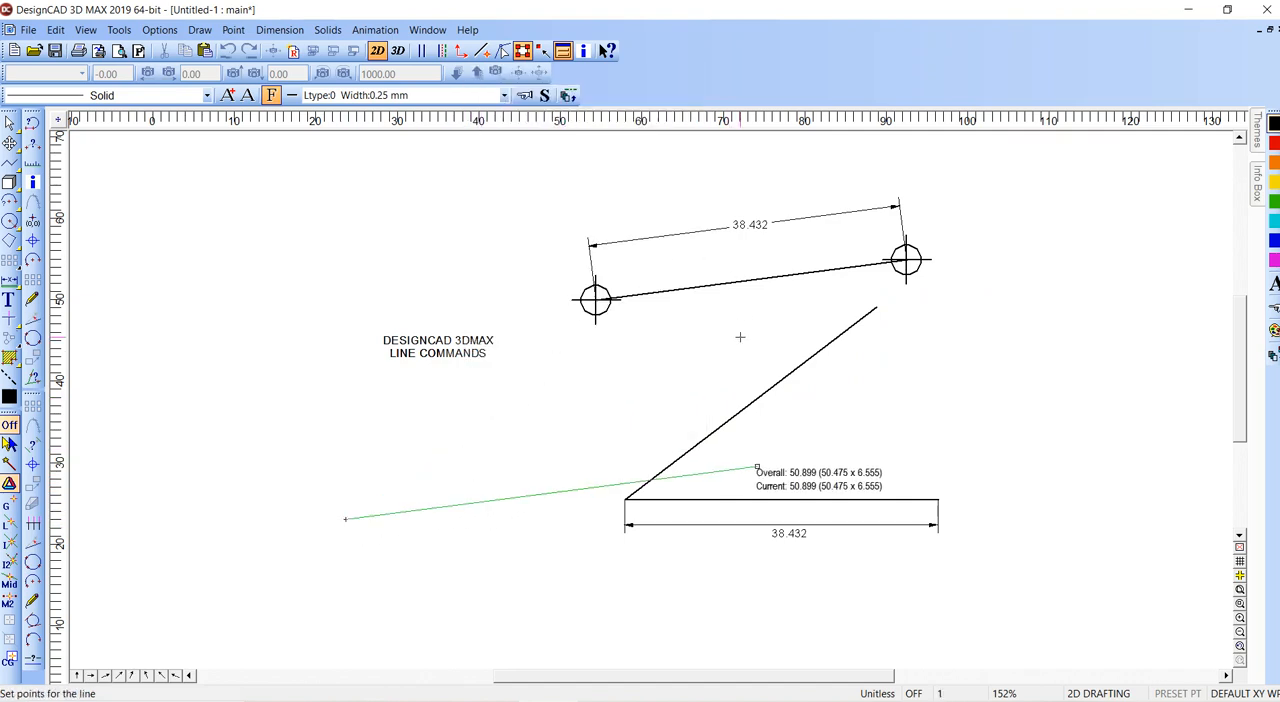
pyautogui.rightClick(622, 399)
pyautogui.click(670, 337)
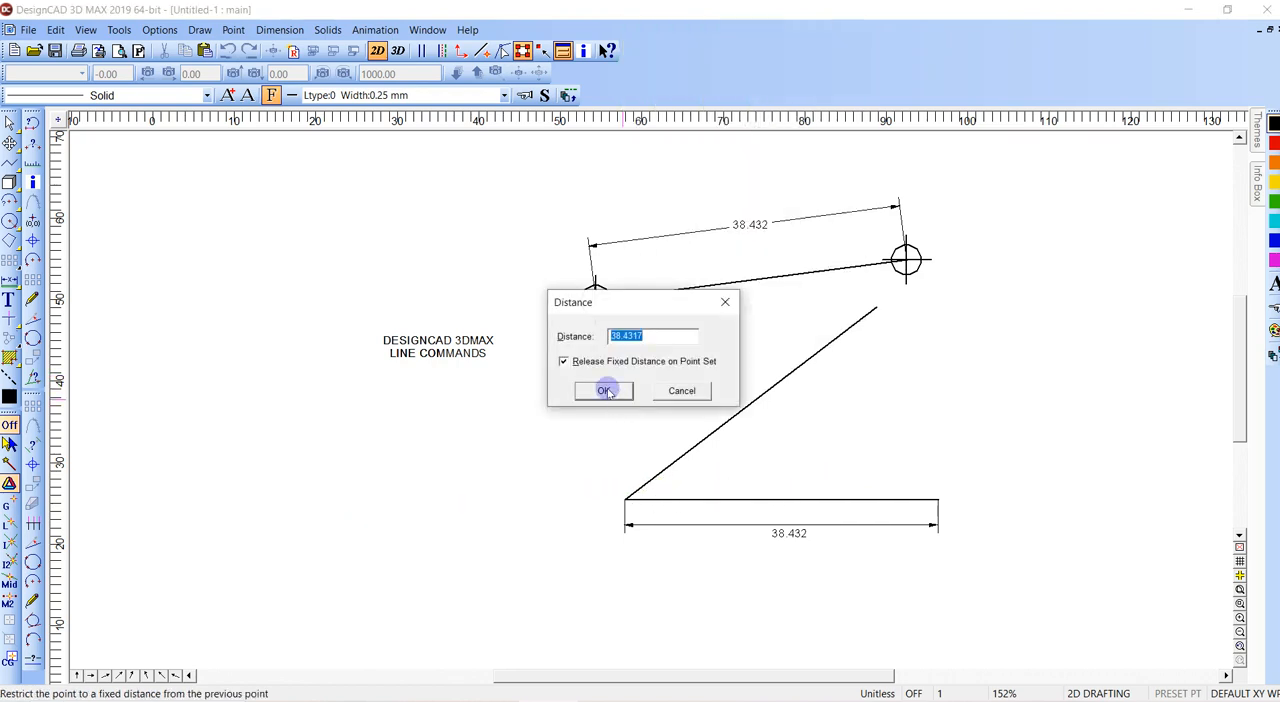
pyautogui.click(605, 391)
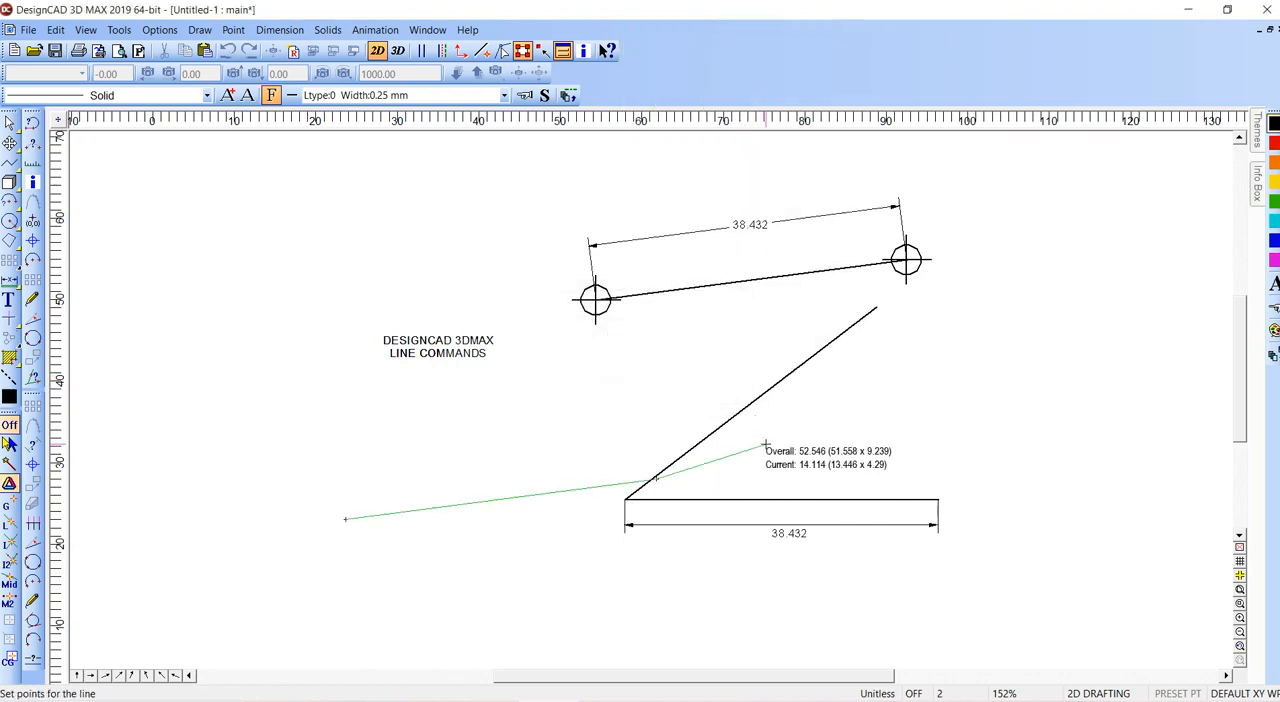
pyautogui.press('Return')
# - Dimension the length of the new line below the text, with the dimension placed above it
pyautogui.press('d')
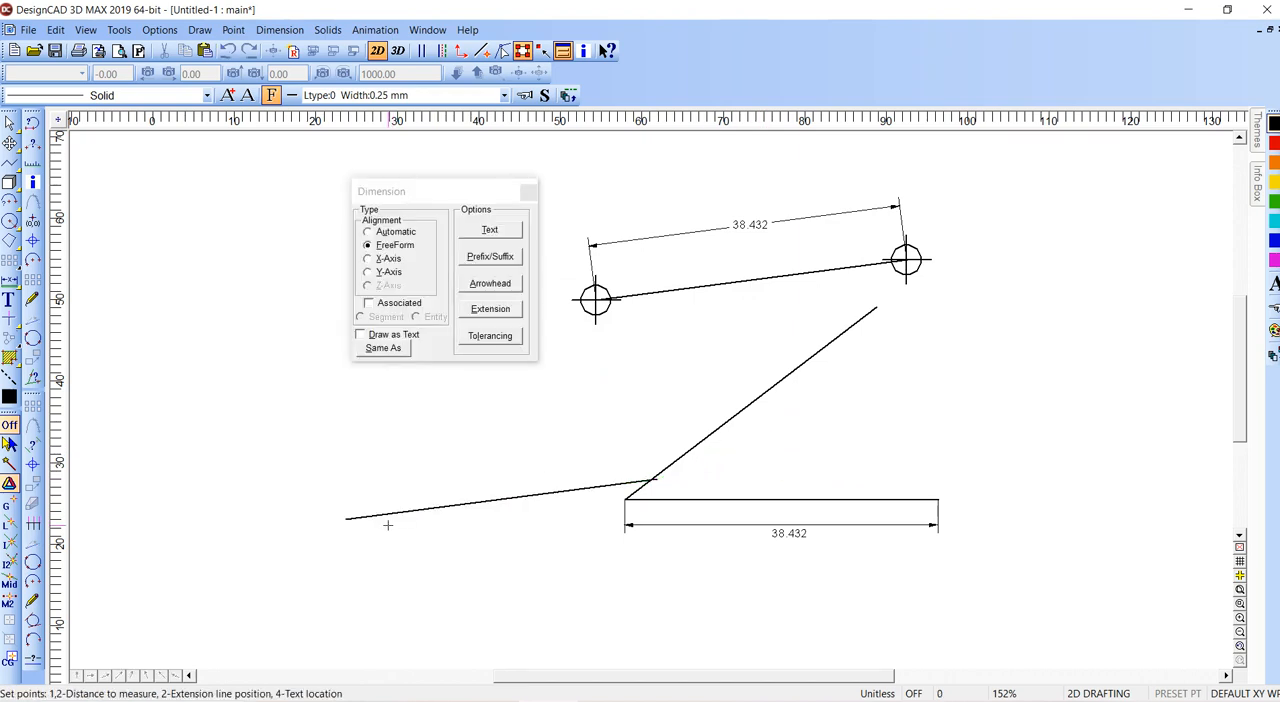
pyautogui.rightClick(364, 518)
pyautogui.rightClick(647, 474)
pyautogui.doubleClick(530, 481)
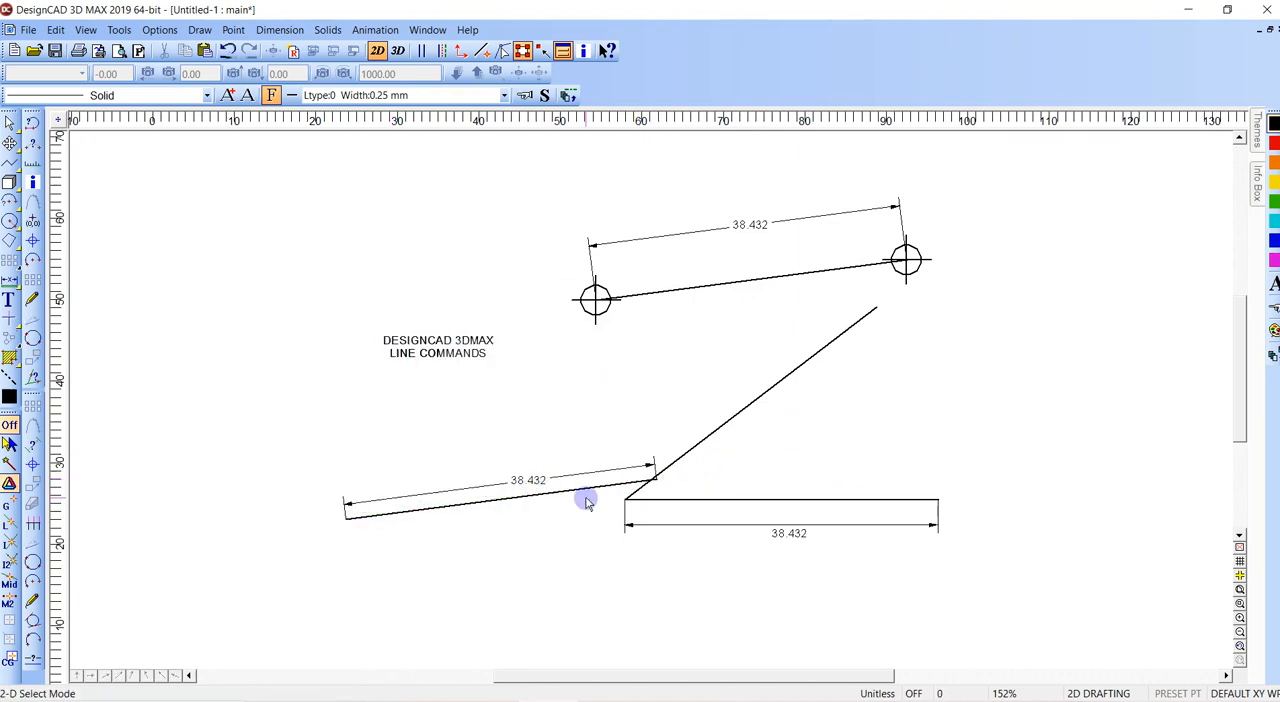
# - Delete the slanted line, the horizontal line, the line below the text and the dimensions of the latter two
pyautogui.click(624, 499)
pyautogui.click(655, 480)
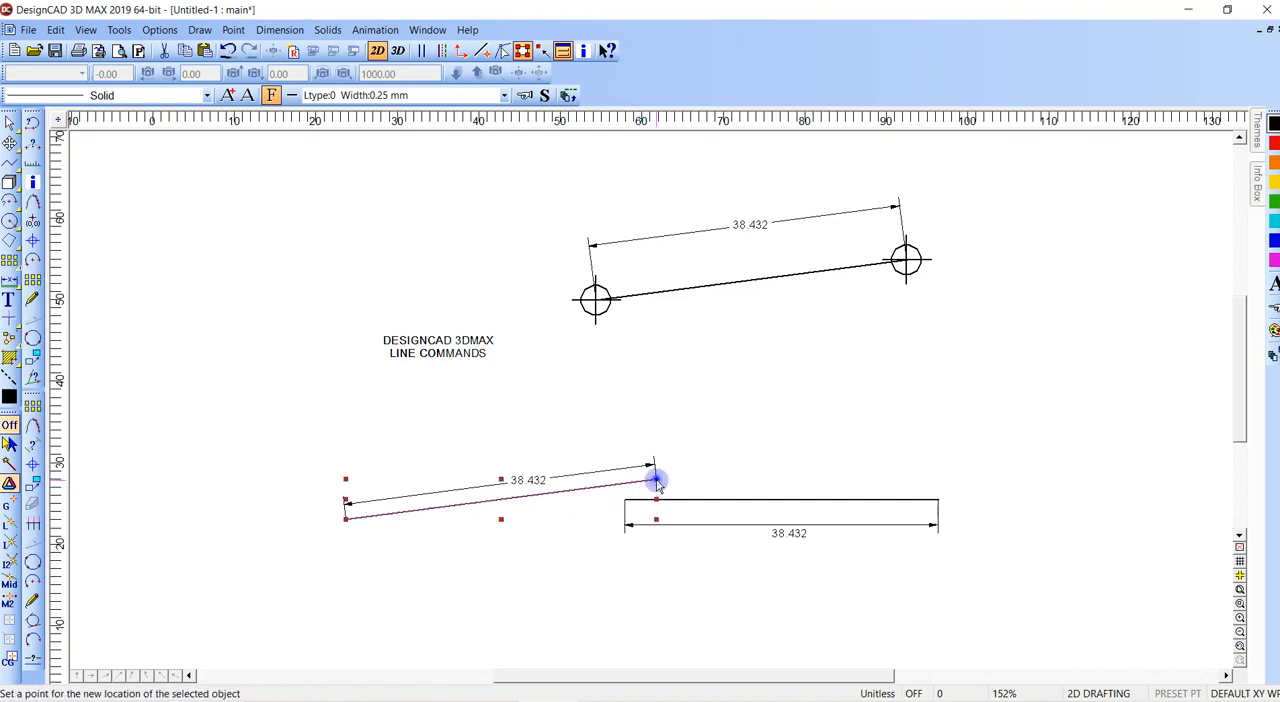
pyautogui.press('Delete')
pyautogui.click(655, 478)
pyautogui.press('Delete')
pyautogui.click(626, 502)
pyautogui.press('Delete')
pyautogui.click(790, 534)
pyautogui.press('Delete')
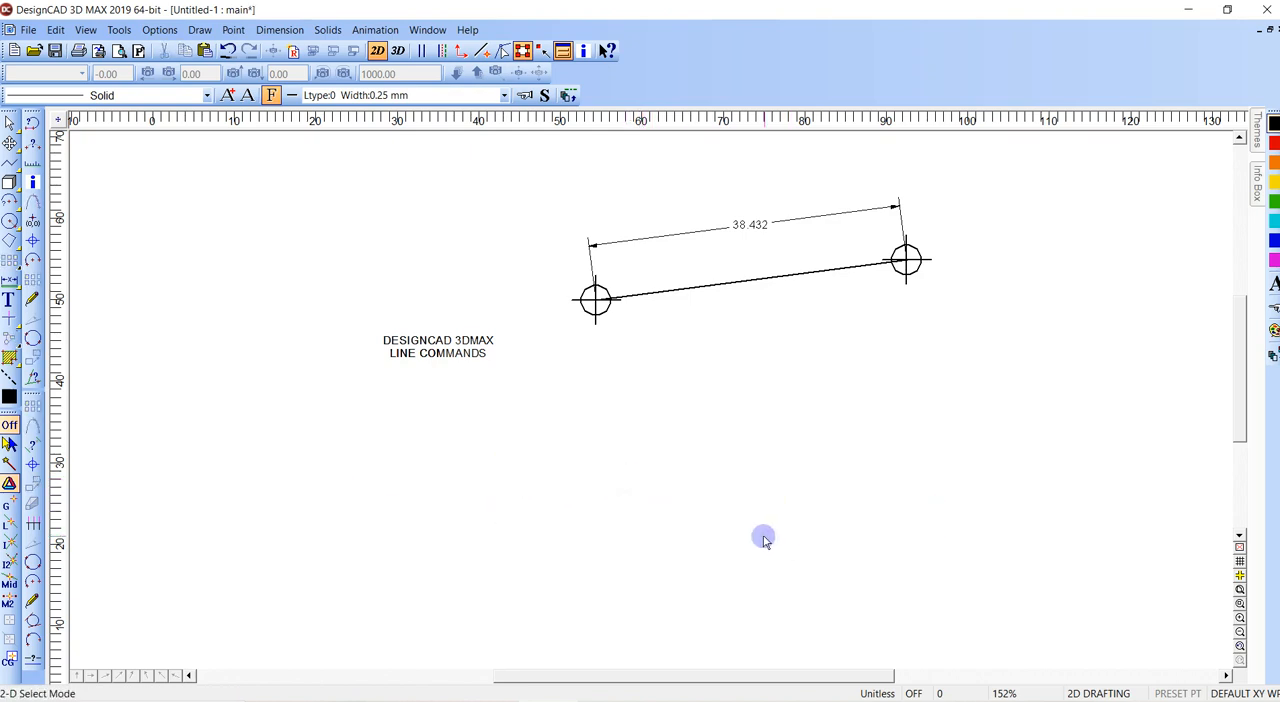
pyautogui.press('l')
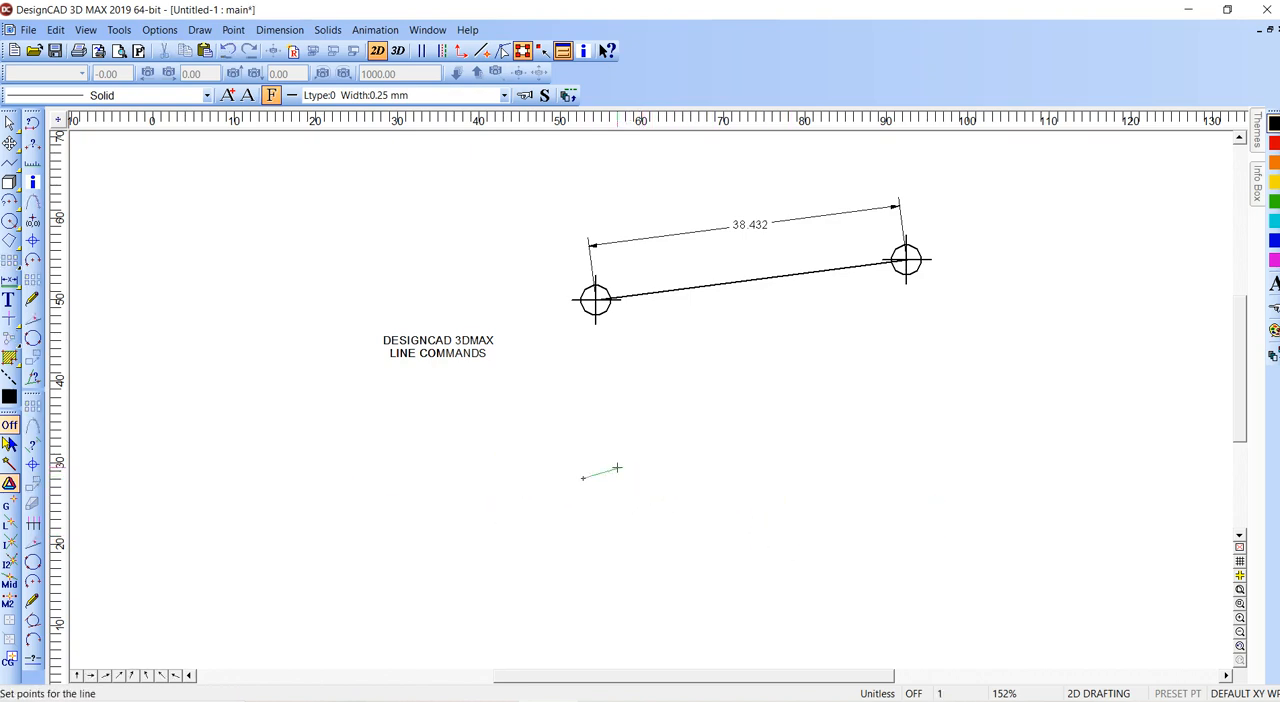
pyautogui.rightClick(617, 468)
pyautogui.click(623, 465)
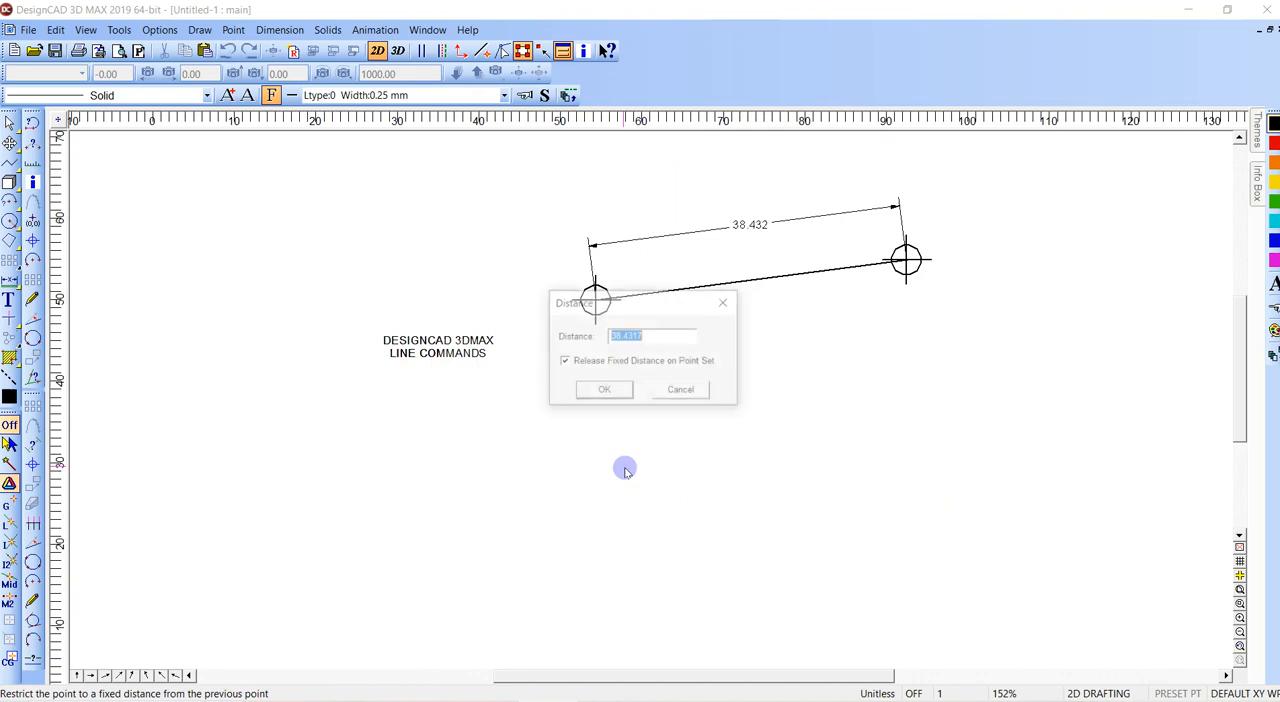
pyautogui.click(604, 390)
pyautogui.press('Escape')
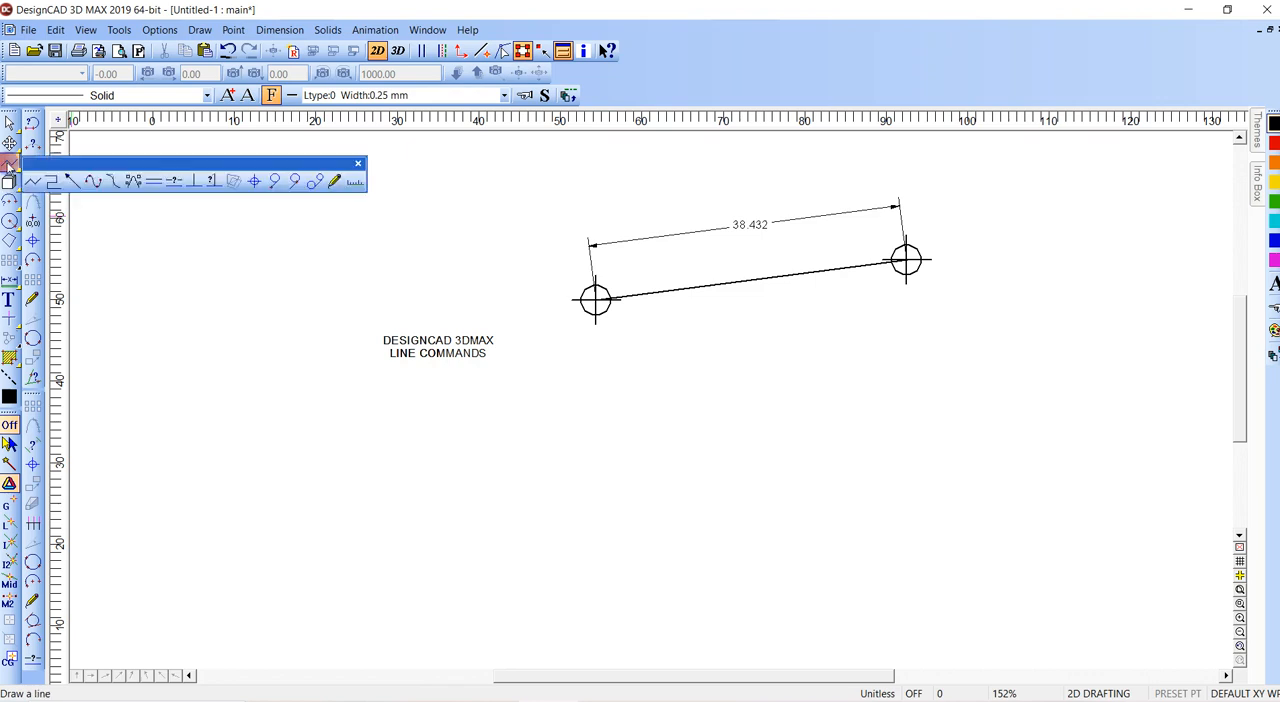
# - Start a line at the midpoint between the point marks and set its angle 90 degrees away from their connecting line
pyautogui.press('v')
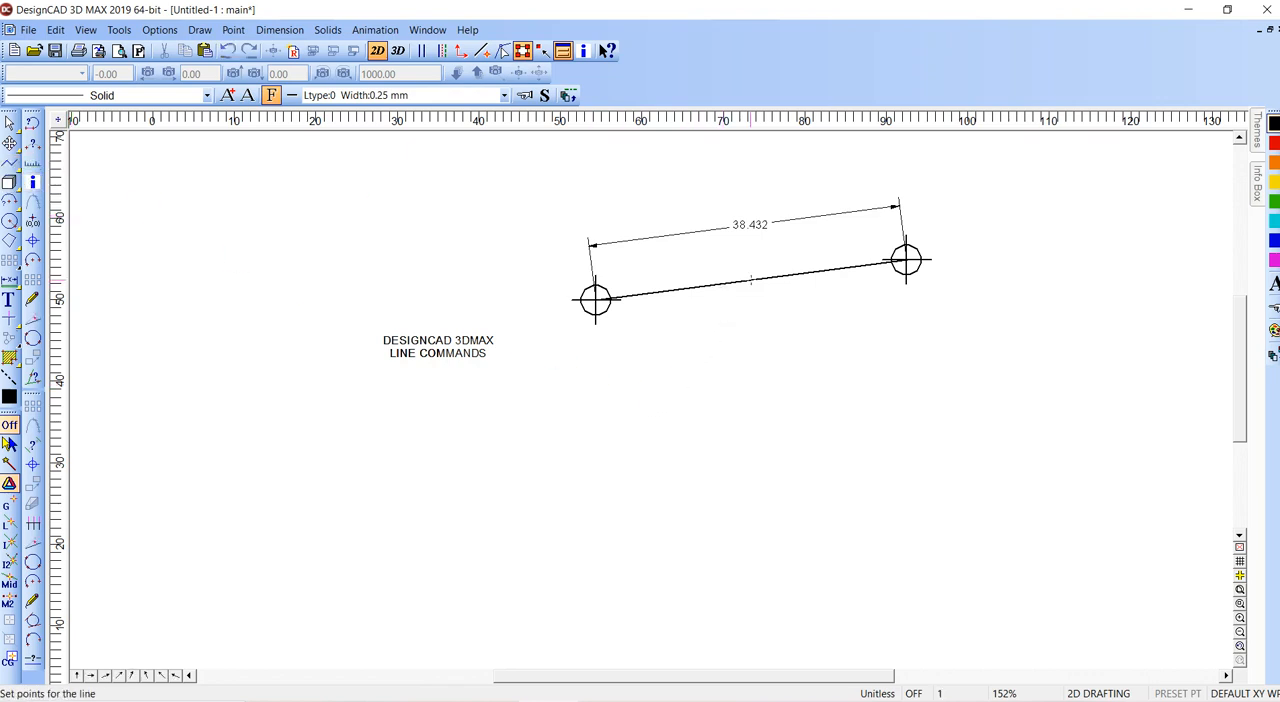
pyautogui.rightClick(750, 281)
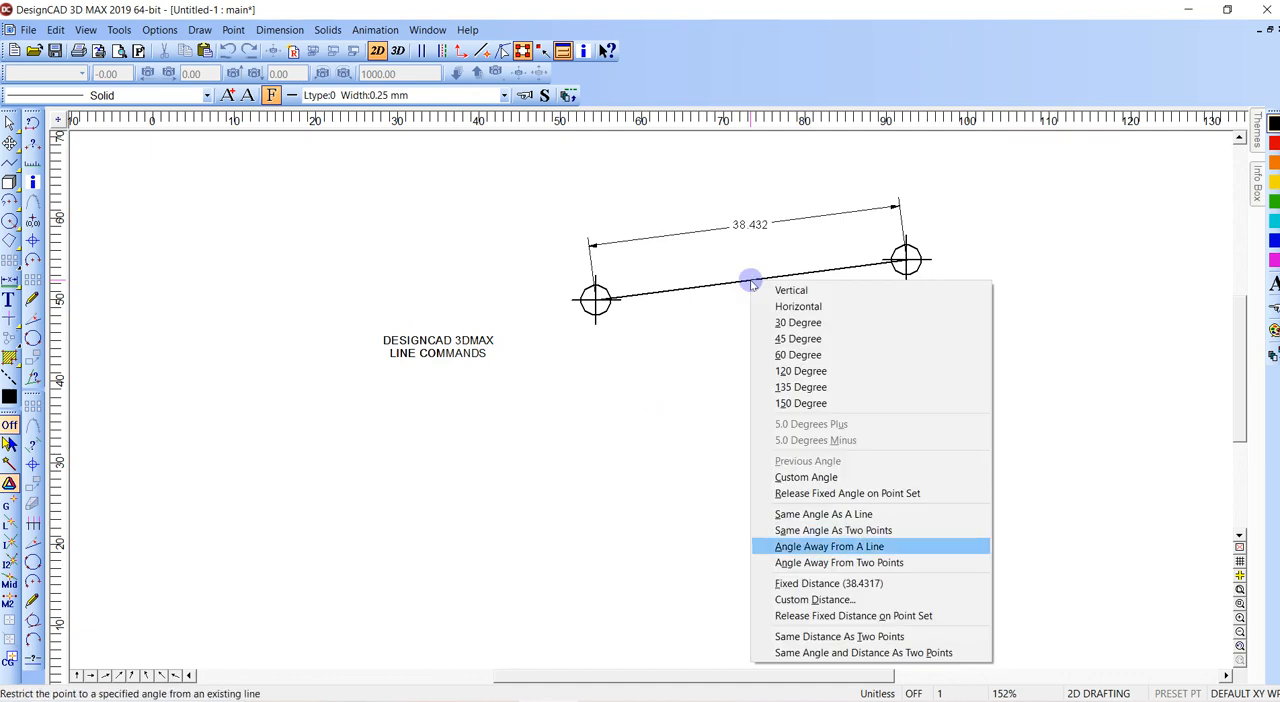
pyautogui.press('Return')
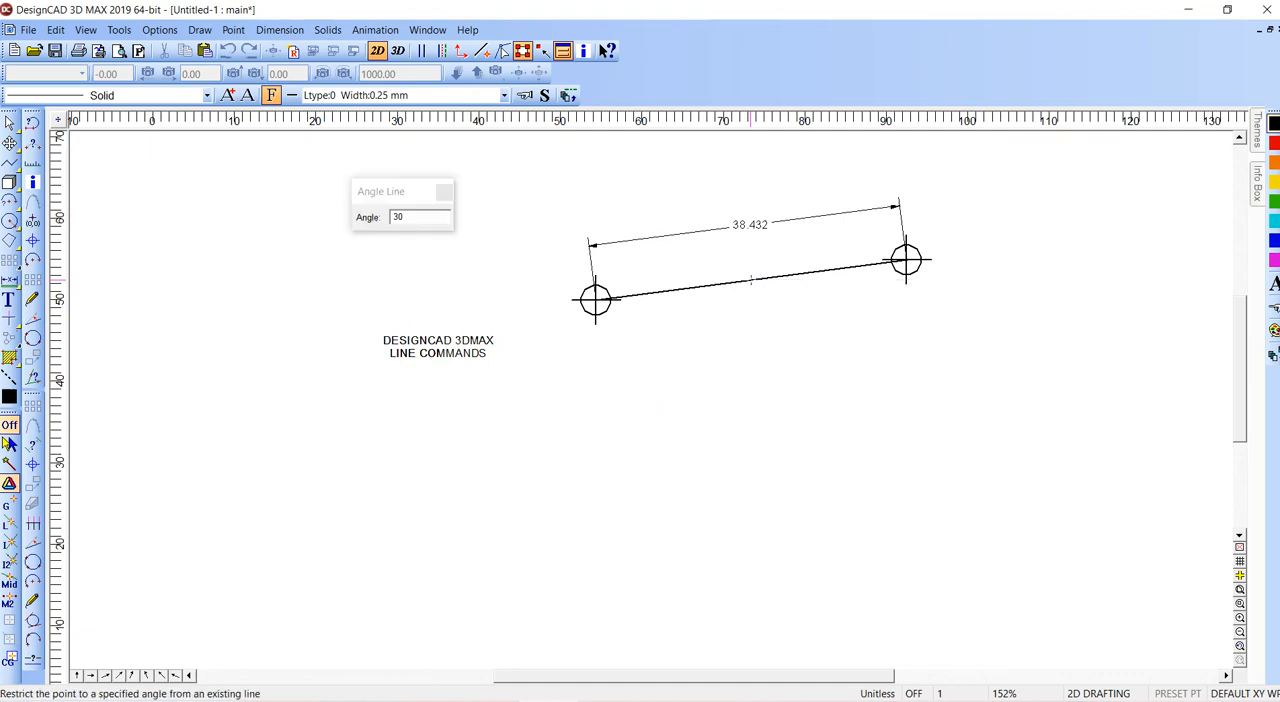
pyautogui.click(423, 218)
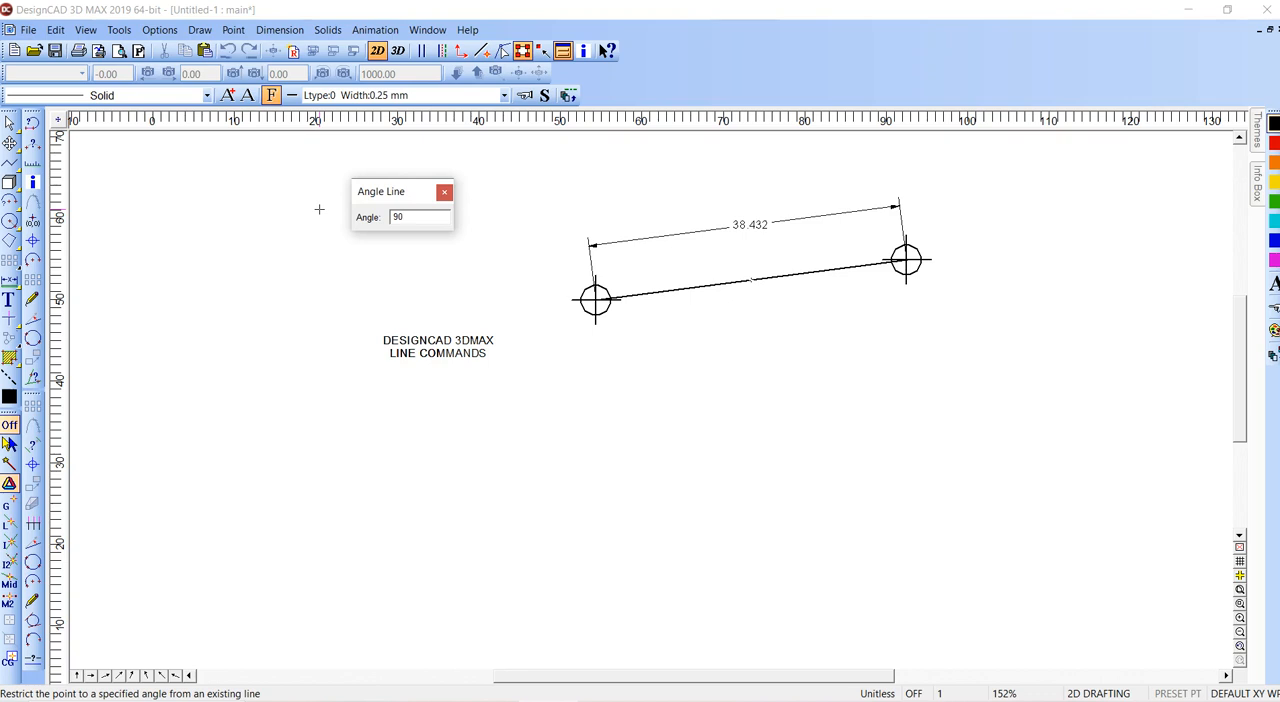
pyautogui.click(751, 283)
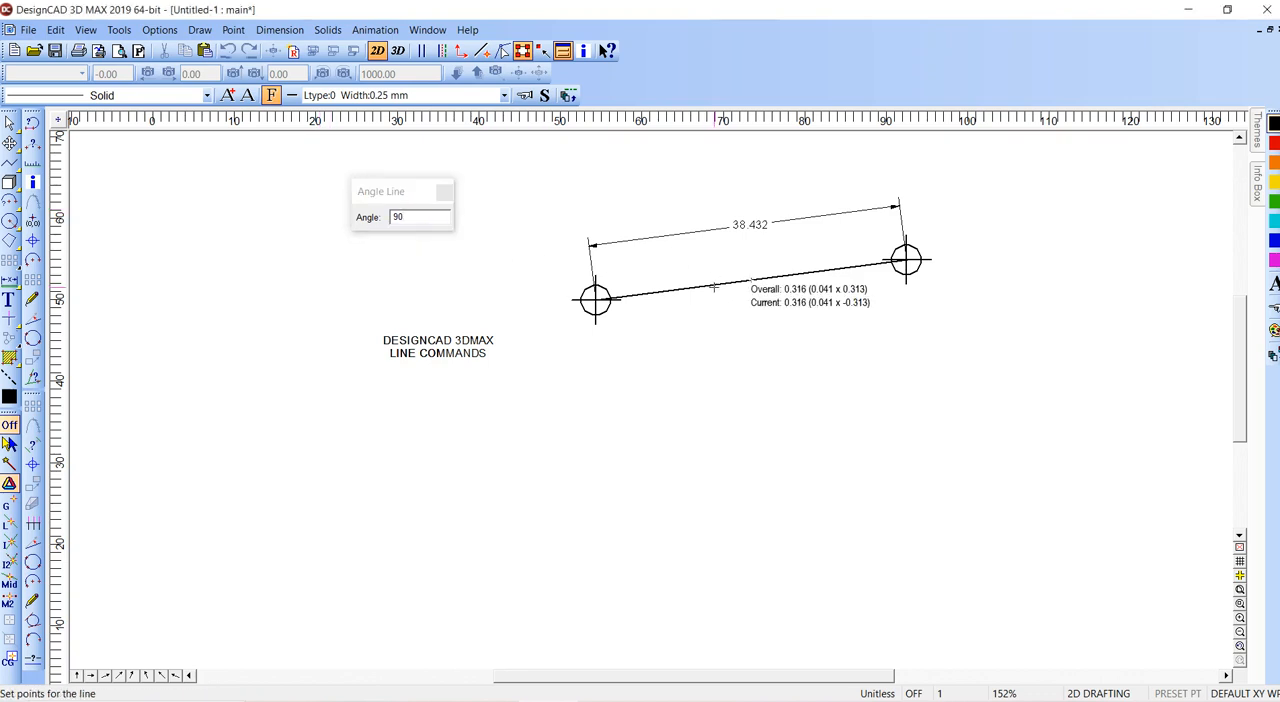
pyautogui.rightClick(737, 413)
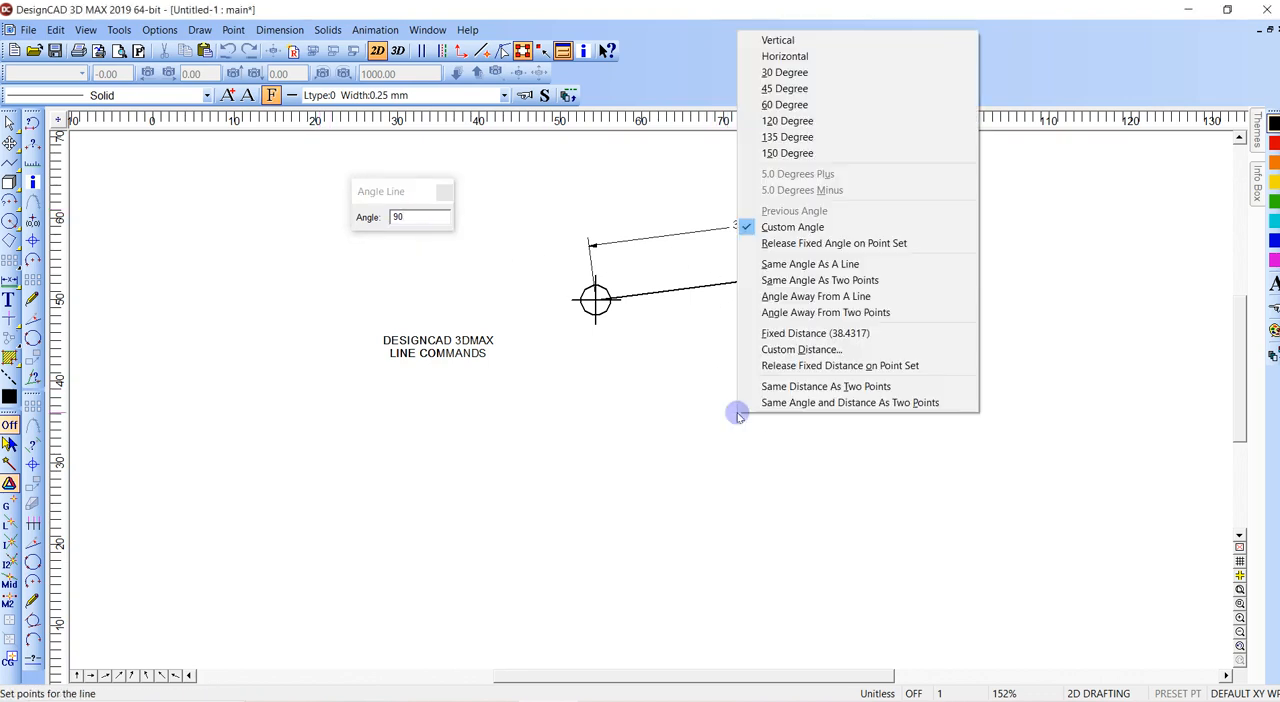
pyautogui.click(787, 137)
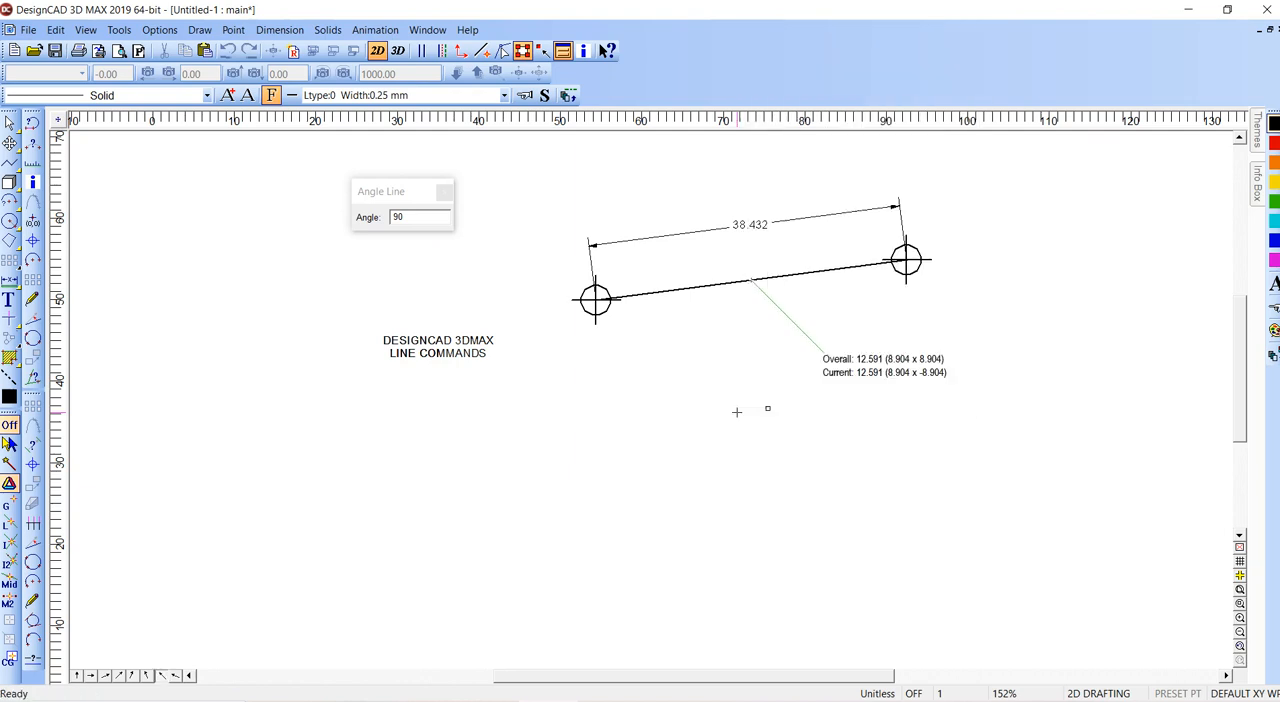
pyautogui.press('Escape')
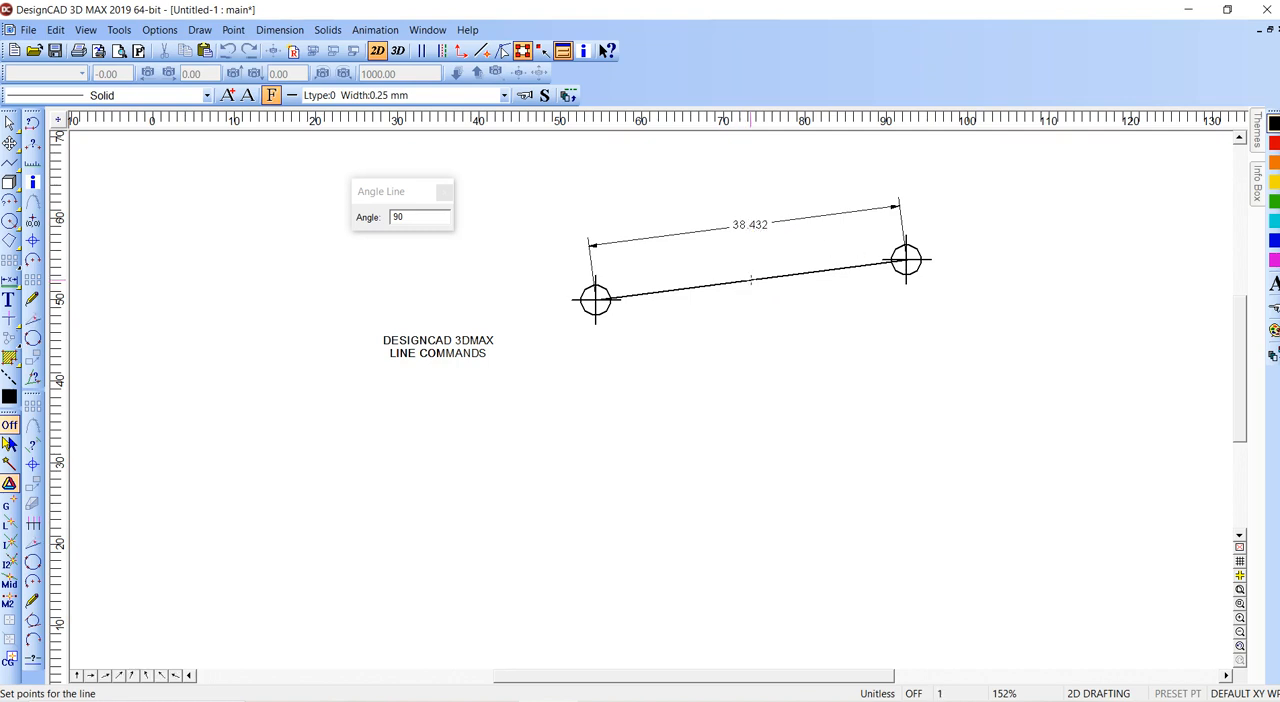
# - Draw the line from the midpoint between the point marks downward, perpendicular to their connecting line, with a fixed distance of 10
pyautogui.rightClick(751, 281)
pyautogui.click(832, 547)
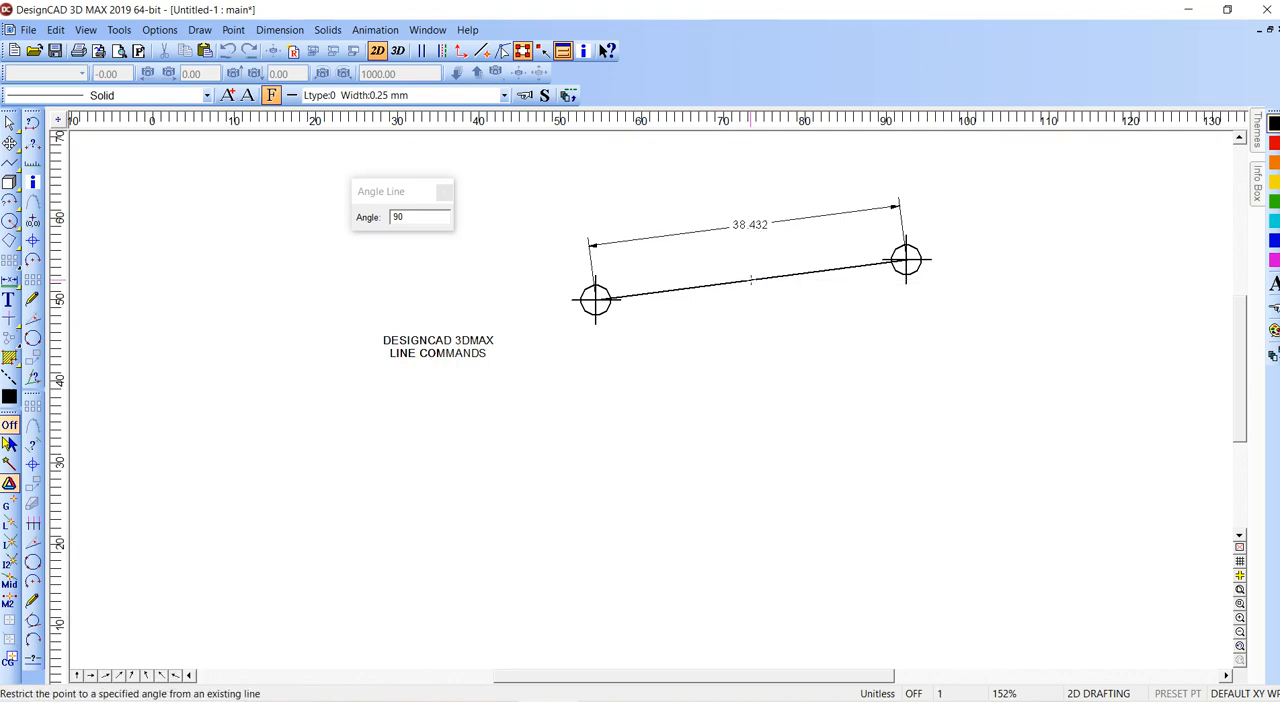
pyautogui.rightClick(765, 392)
pyautogui.click(845, 294)
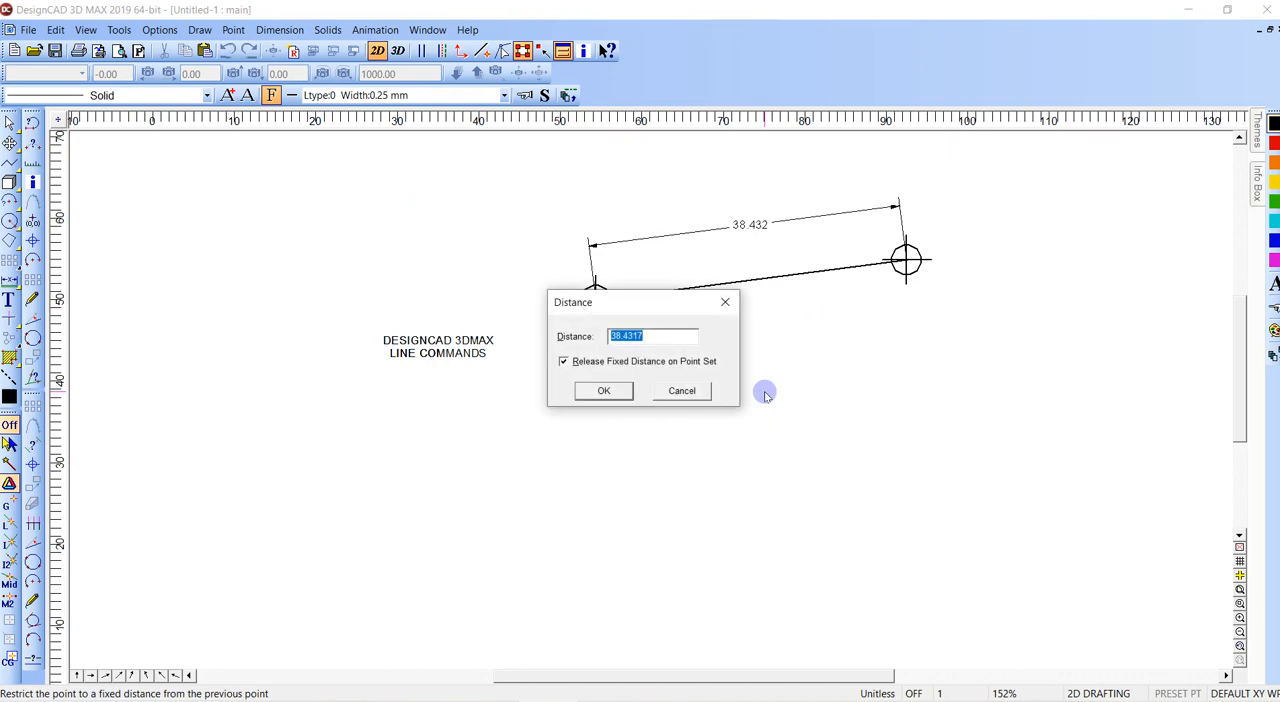
pyautogui.write('10')
pyautogui.press('Return')
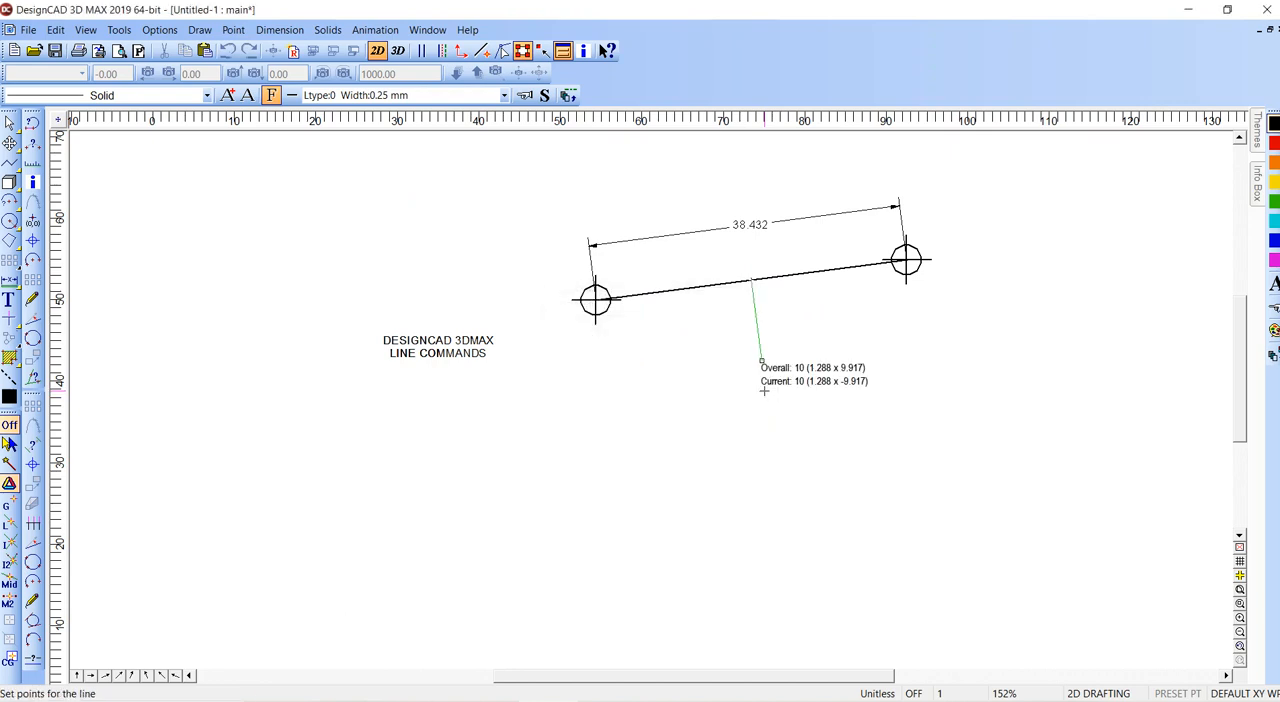
pyautogui.click(761, 361)
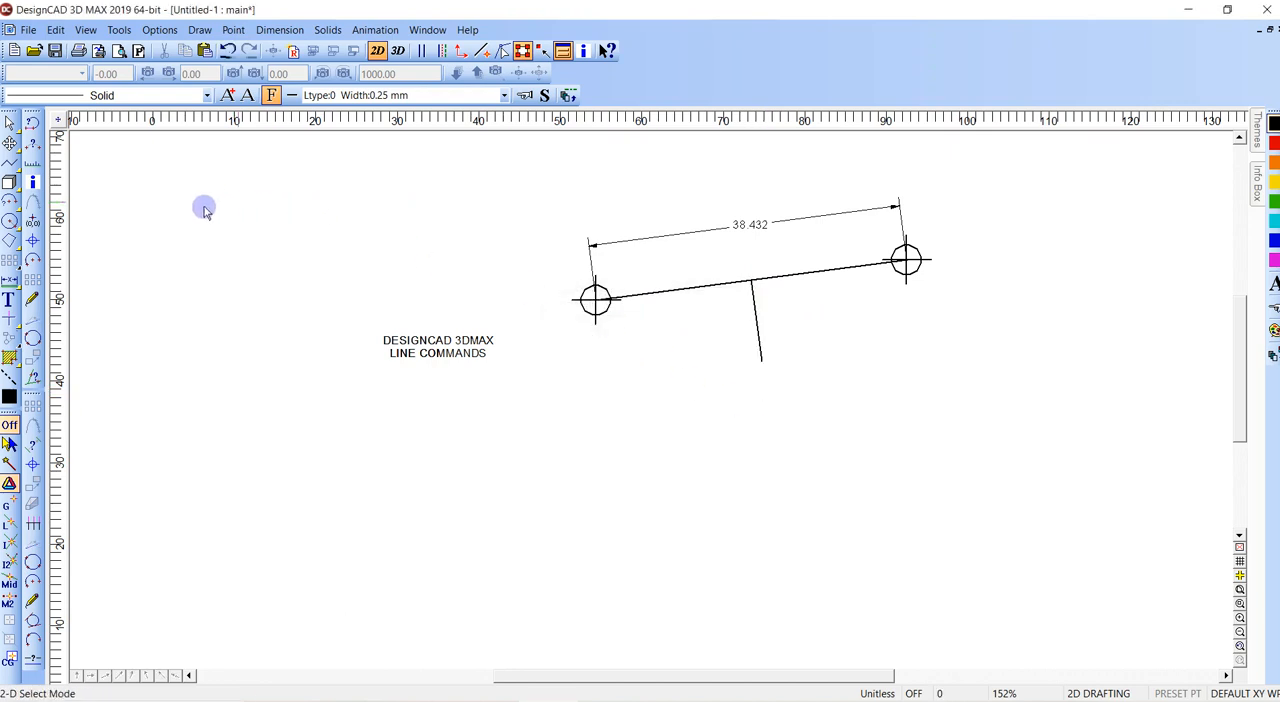
# - Try to draw a perpendicular line with a length of 12 downward from the middle of the connecting line
pyautogui.click(8, 166)
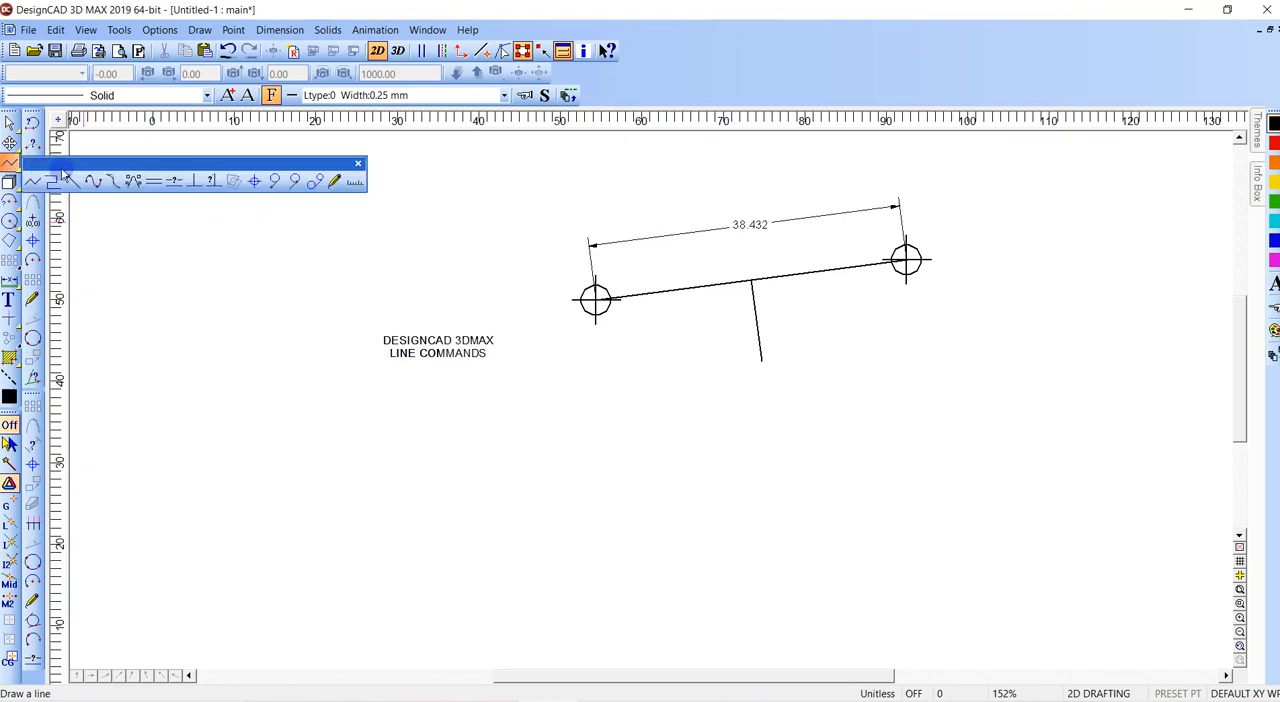
pyautogui.click(212, 181)
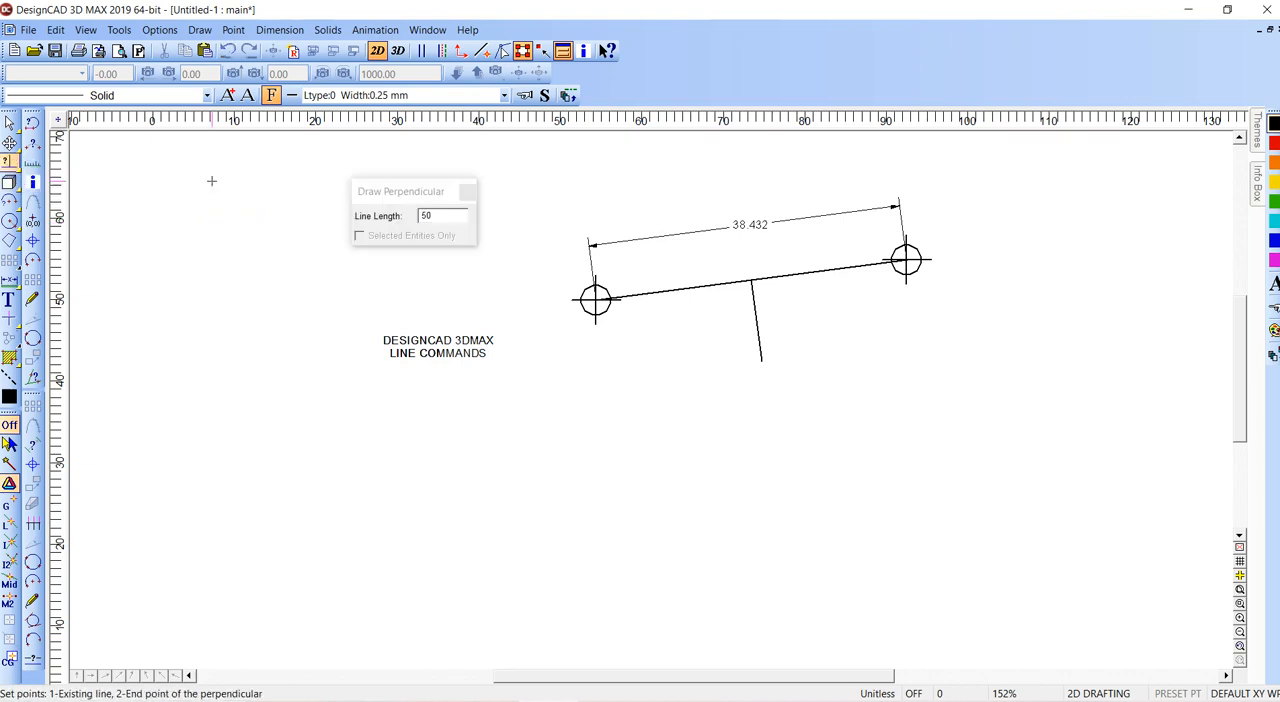
pyautogui.doubleClick(445, 216)
pyautogui.write('12')
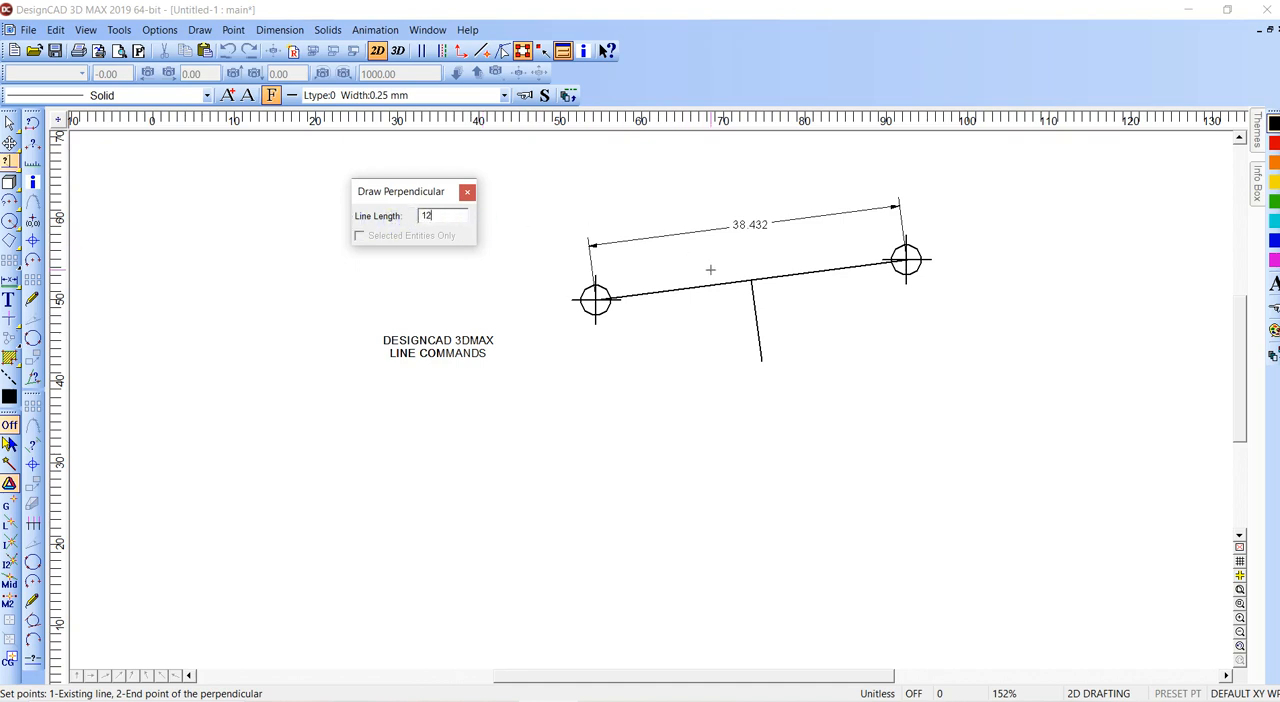
pyautogui.click(750, 279)
pyautogui.click(771, 407)
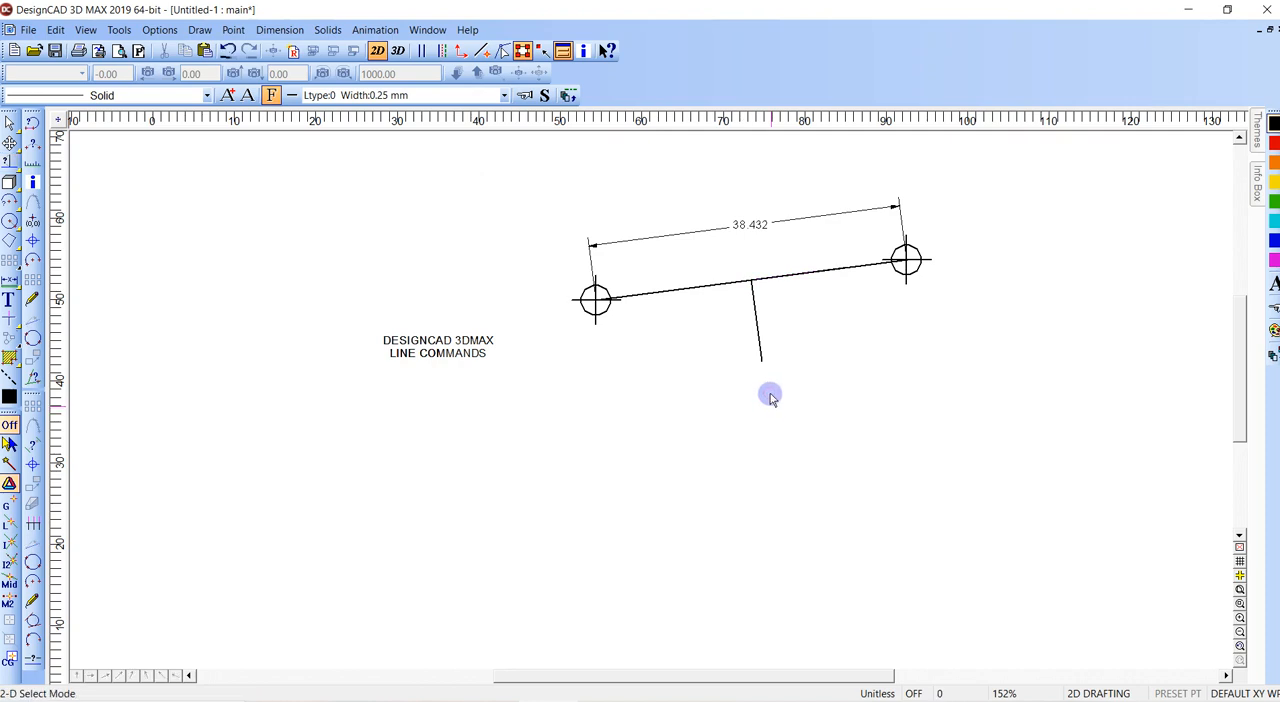
pyautogui.press('v')
pyautogui.rightClick(750, 282)
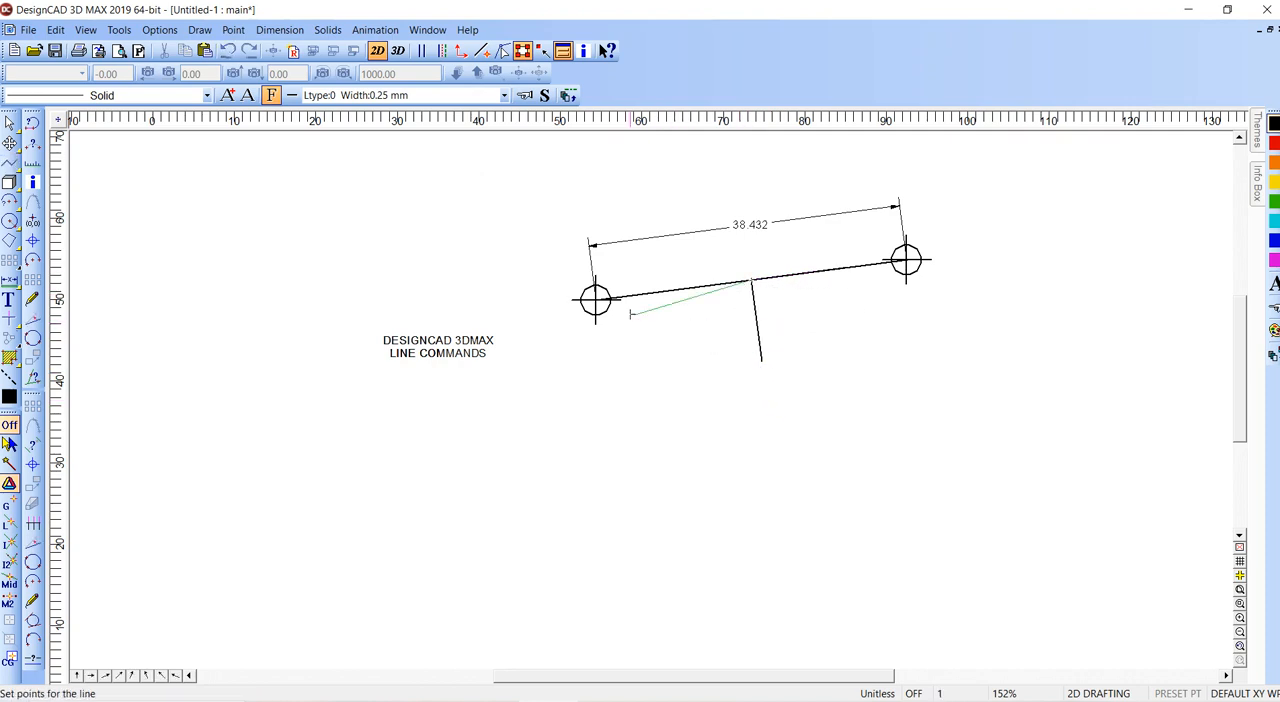
pyautogui.press('Escape')
# - Replace the existing perpendicular with a line of length 12 drawn perpendicular below the middle of the connecting line
pyautogui.click(757, 357)
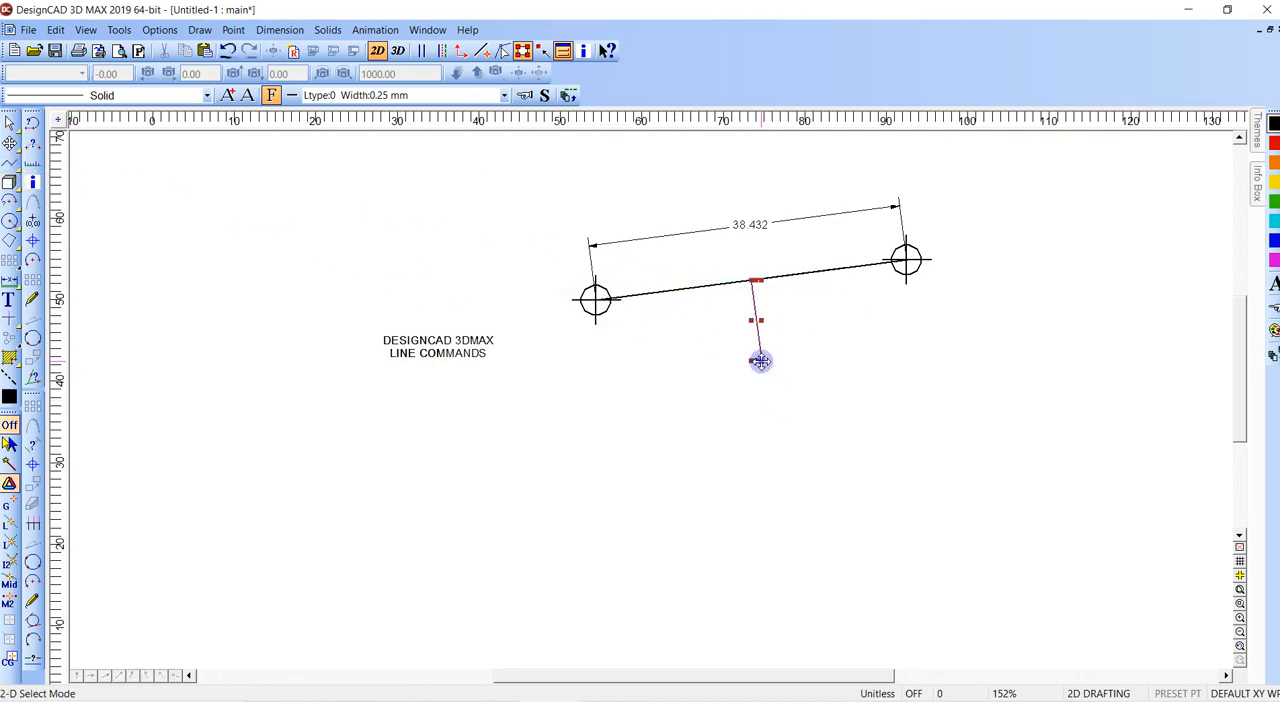
pyautogui.press('Delete')
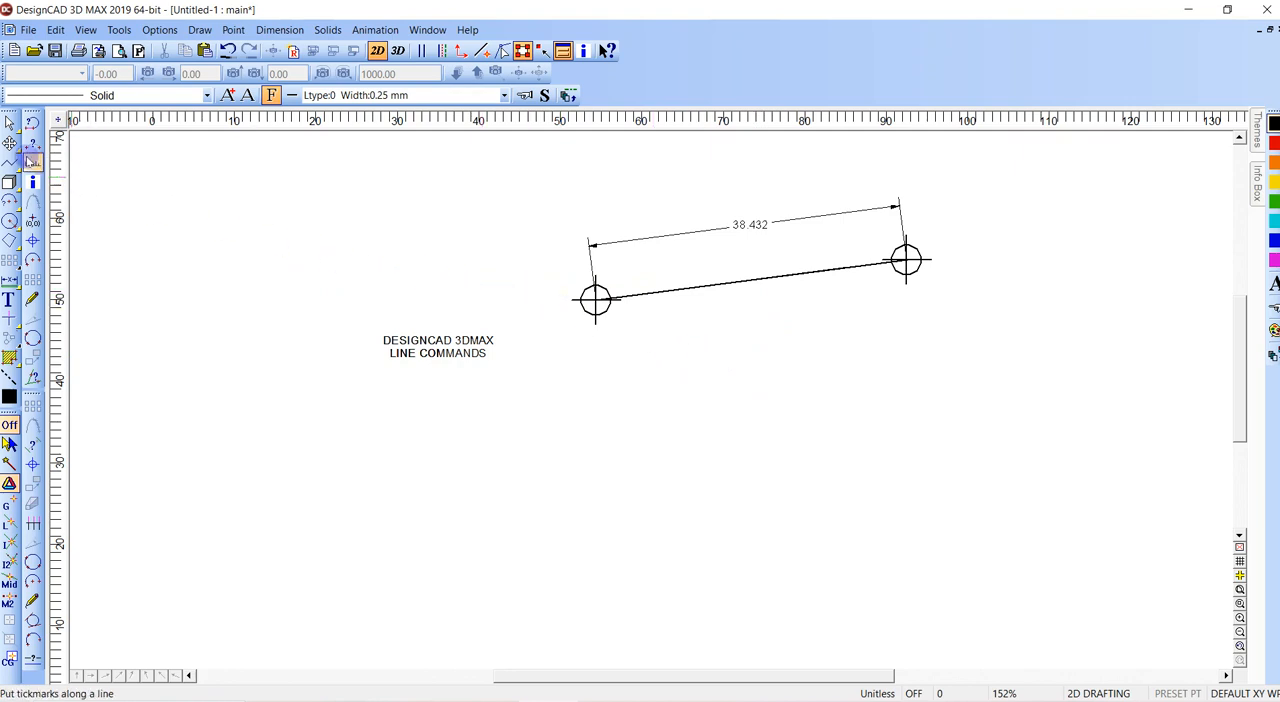
pyautogui.click(9, 162)
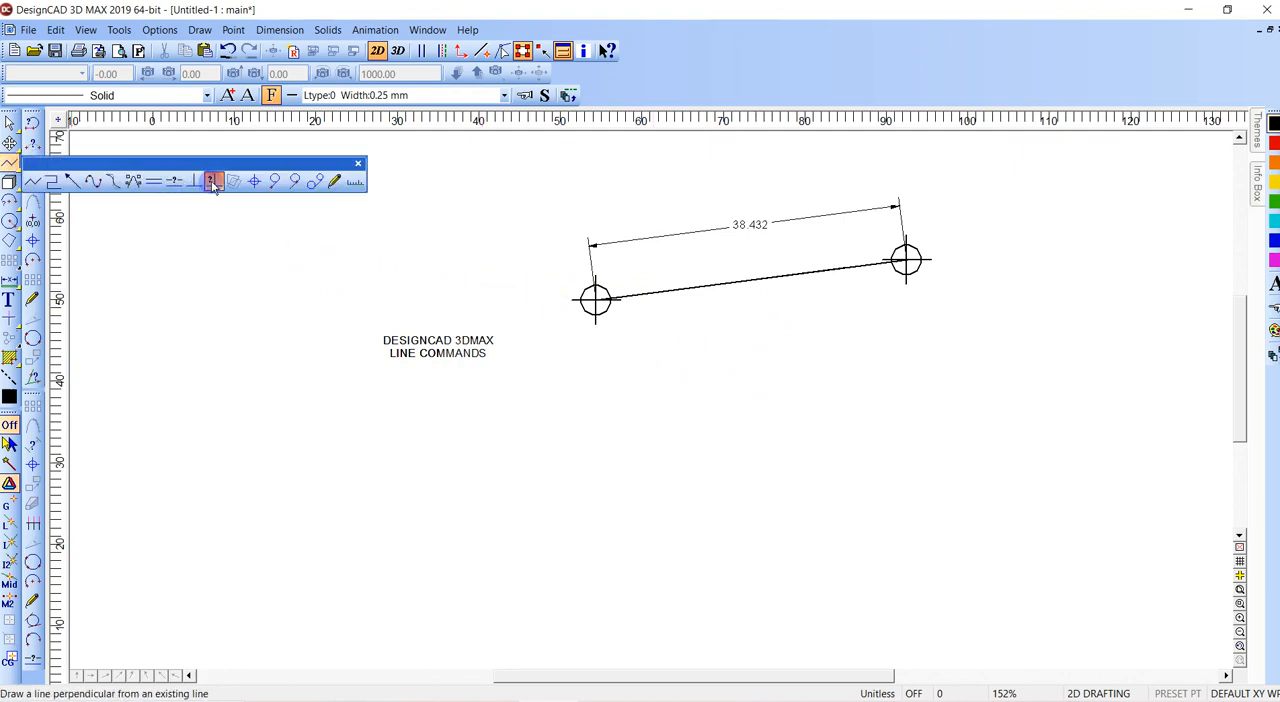
pyautogui.click(213, 182)
pyautogui.click(756, 286)
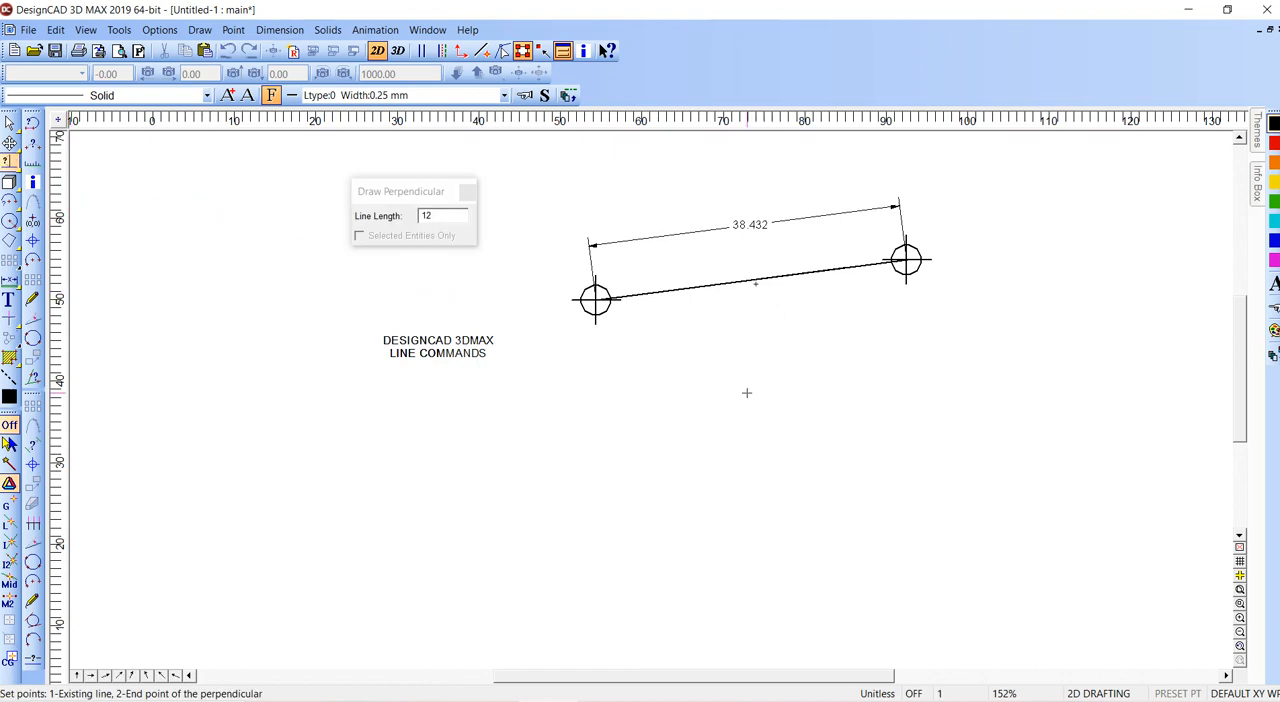
pyautogui.click(748, 395)
# - Dimension the length of the new perpendicular line, with the dimension placed to its right
pyautogui.press('d')
pyautogui.click(767, 288)
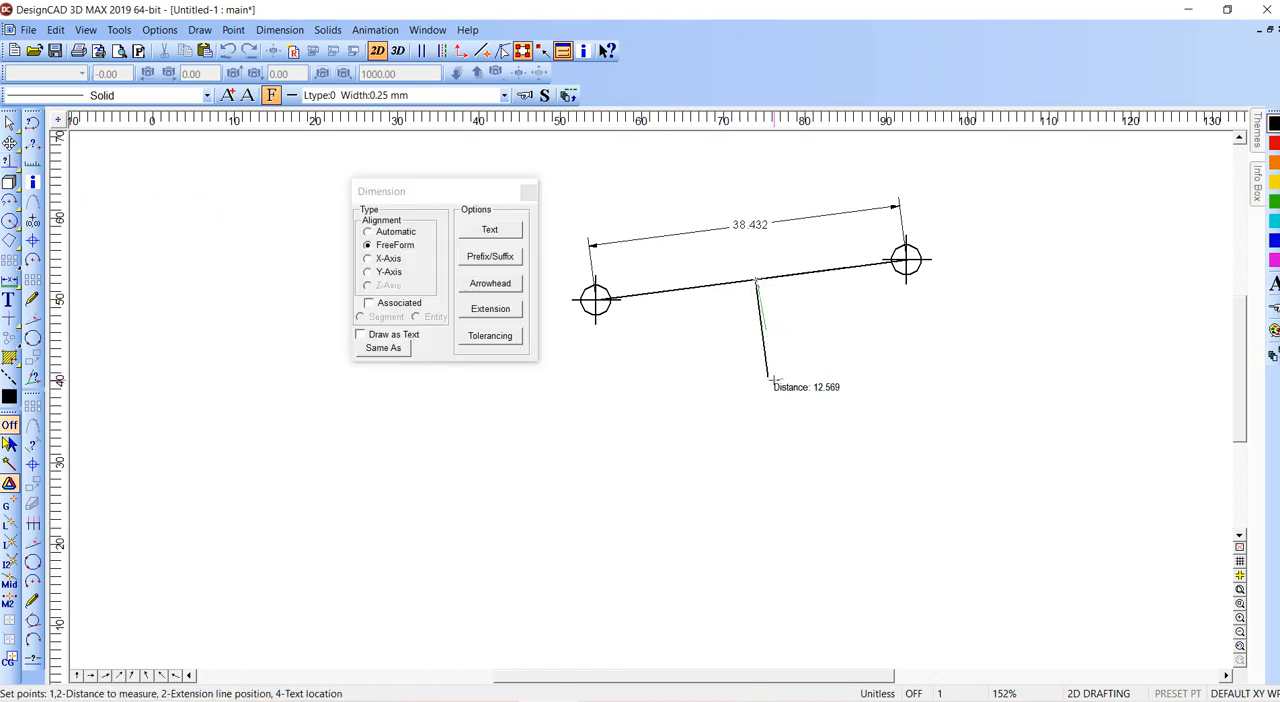
pyautogui.click(769, 375)
pyautogui.click(794, 318)
pyautogui.click(791, 328)
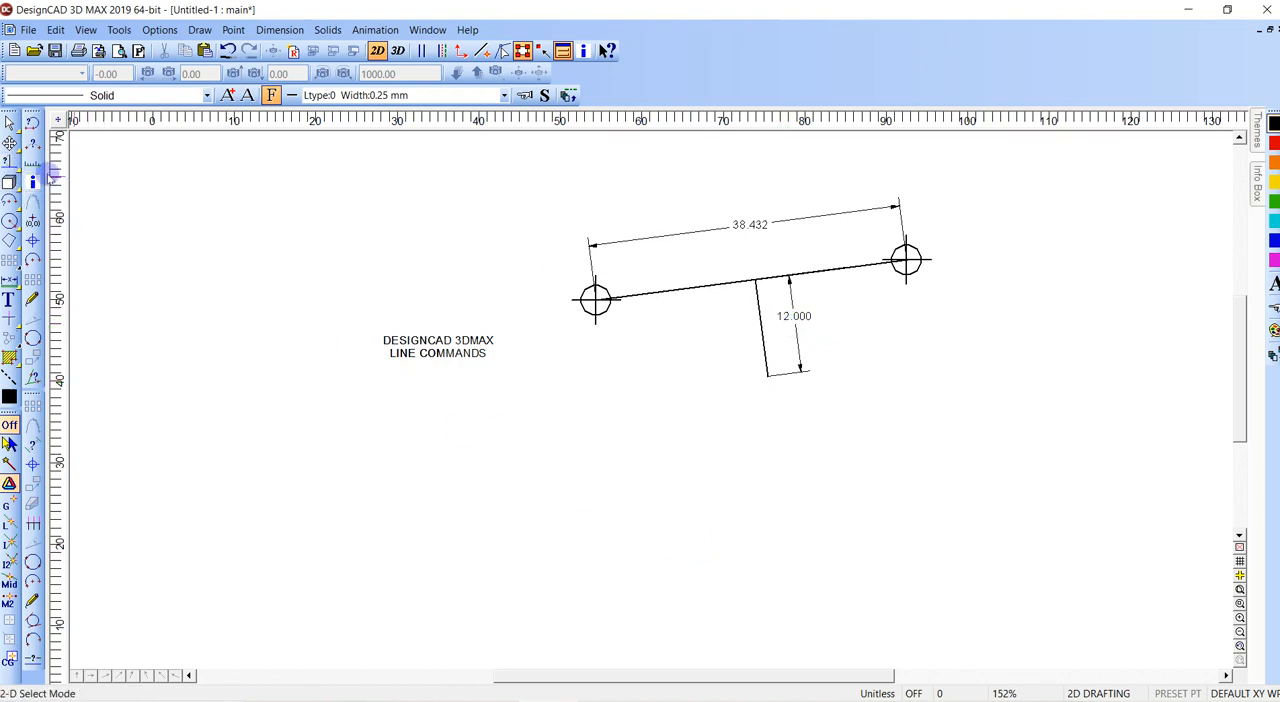
# - Draw a perpendicular between the connecting line near its right end and a freely chosen point well below it
pyautogui.click(9, 161)
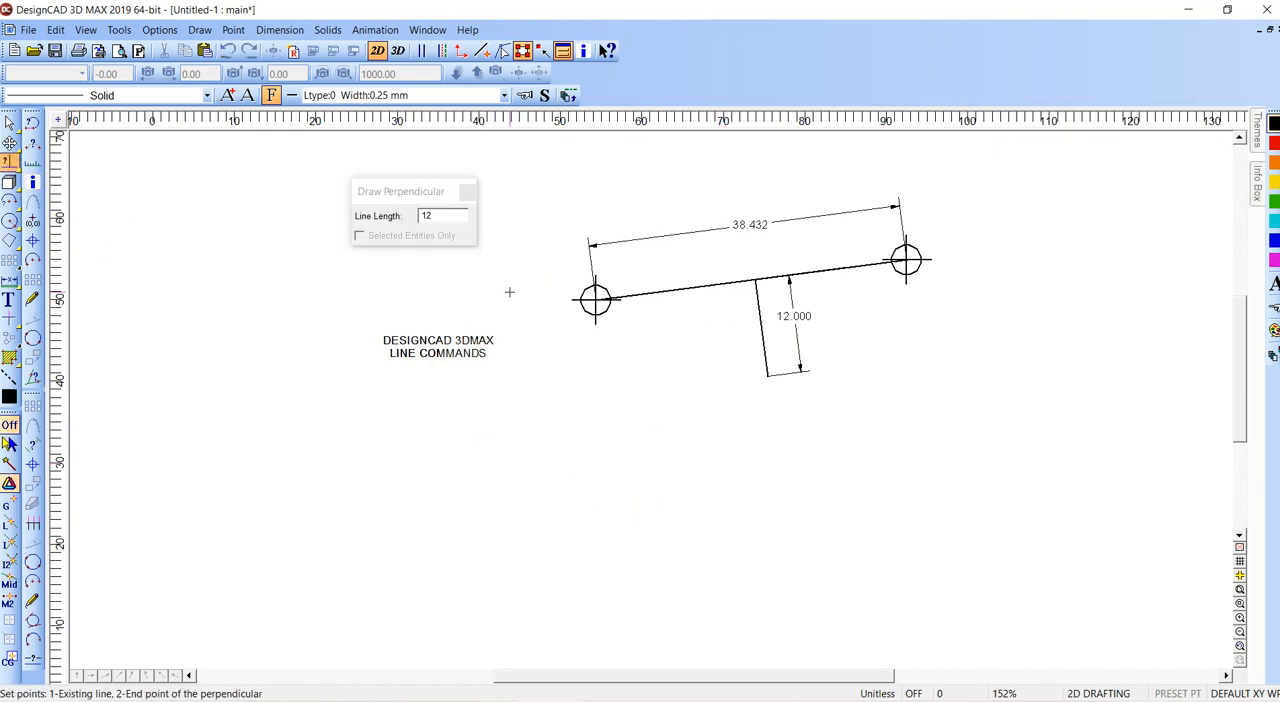
pyautogui.press('Escape')
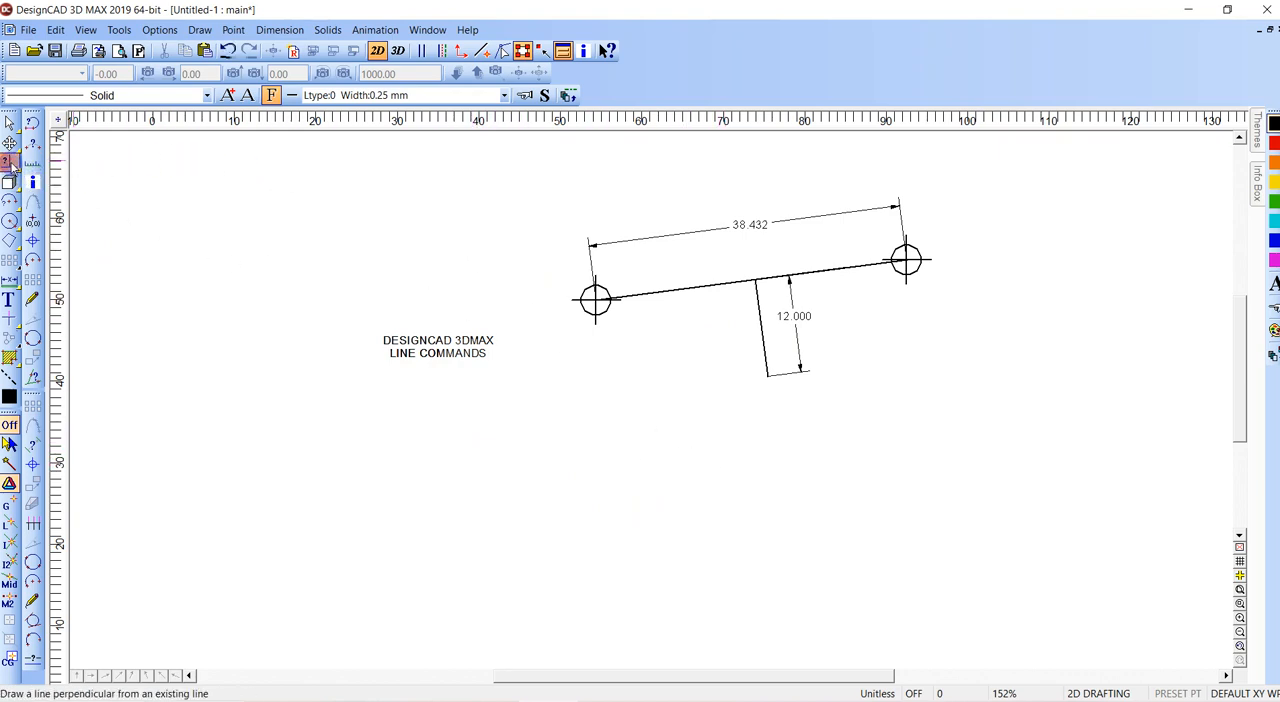
pyautogui.moveTo(12, 167); pyautogui.dragTo(194, 184)
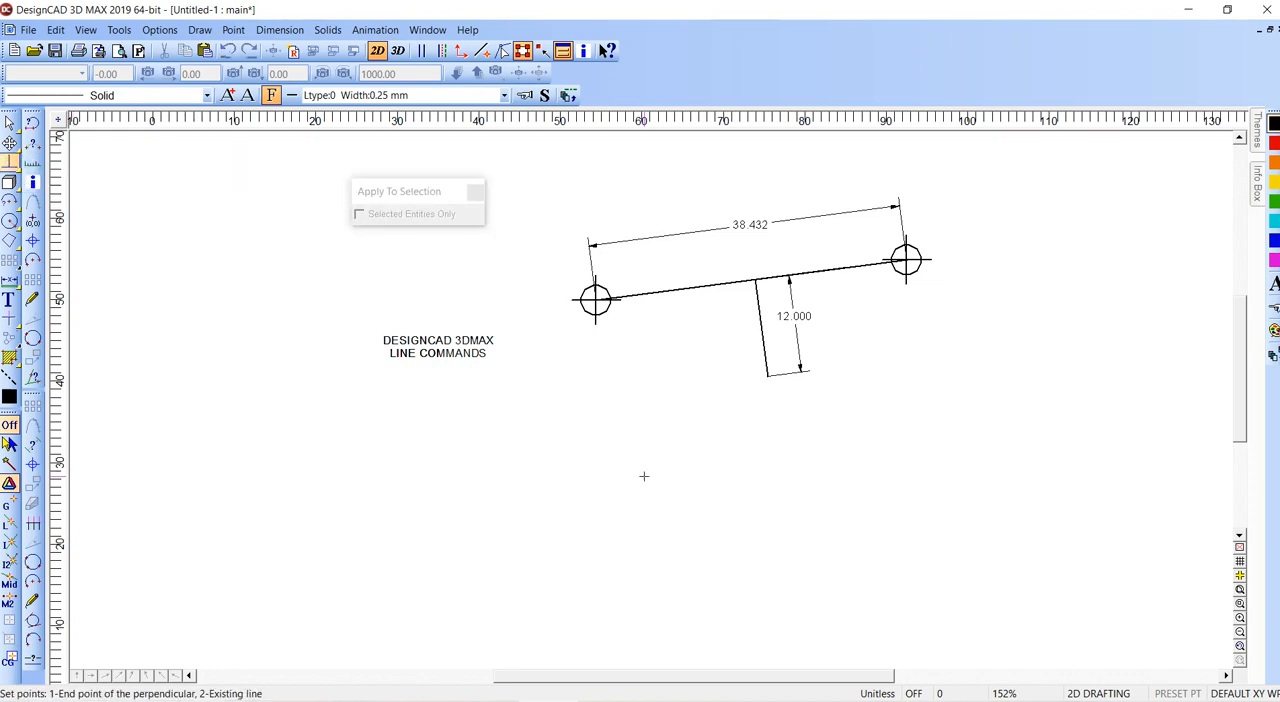
pyautogui.click(858, 291)
pyautogui.click(888, 458)
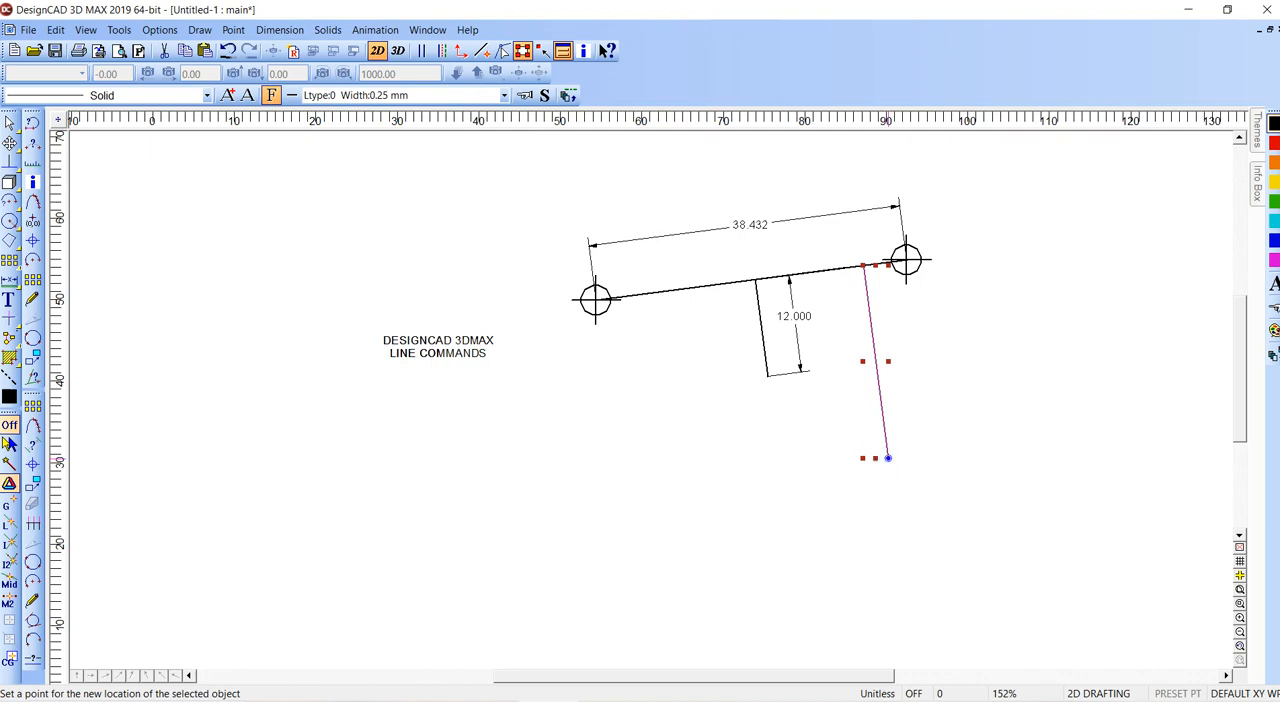
# - Delete both perpendicular lines and the dimension of the shorter one
pyautogui.press('Delete')
pyautogui.click(800, 371)
pyautogui.moveTo(800, 371); pyautogui.dragTo(768, 376)
pyautogui.click(766, 375)
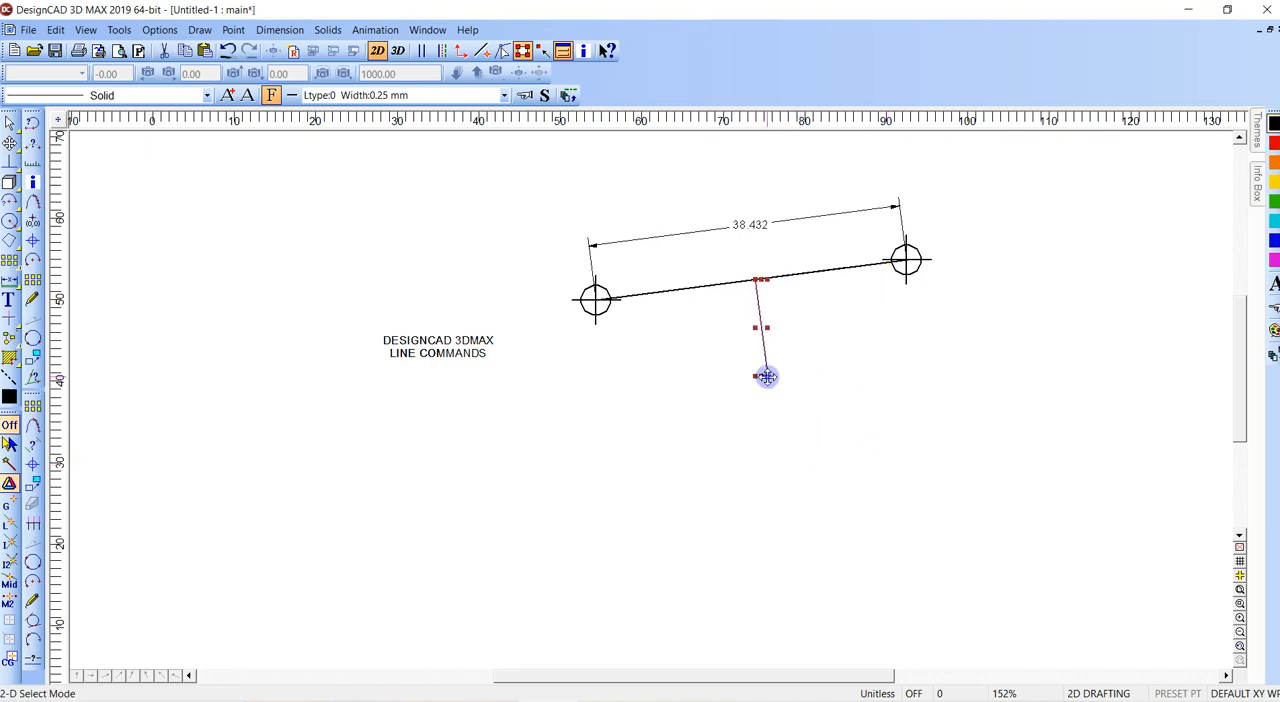
pyautogui.press('Delete')
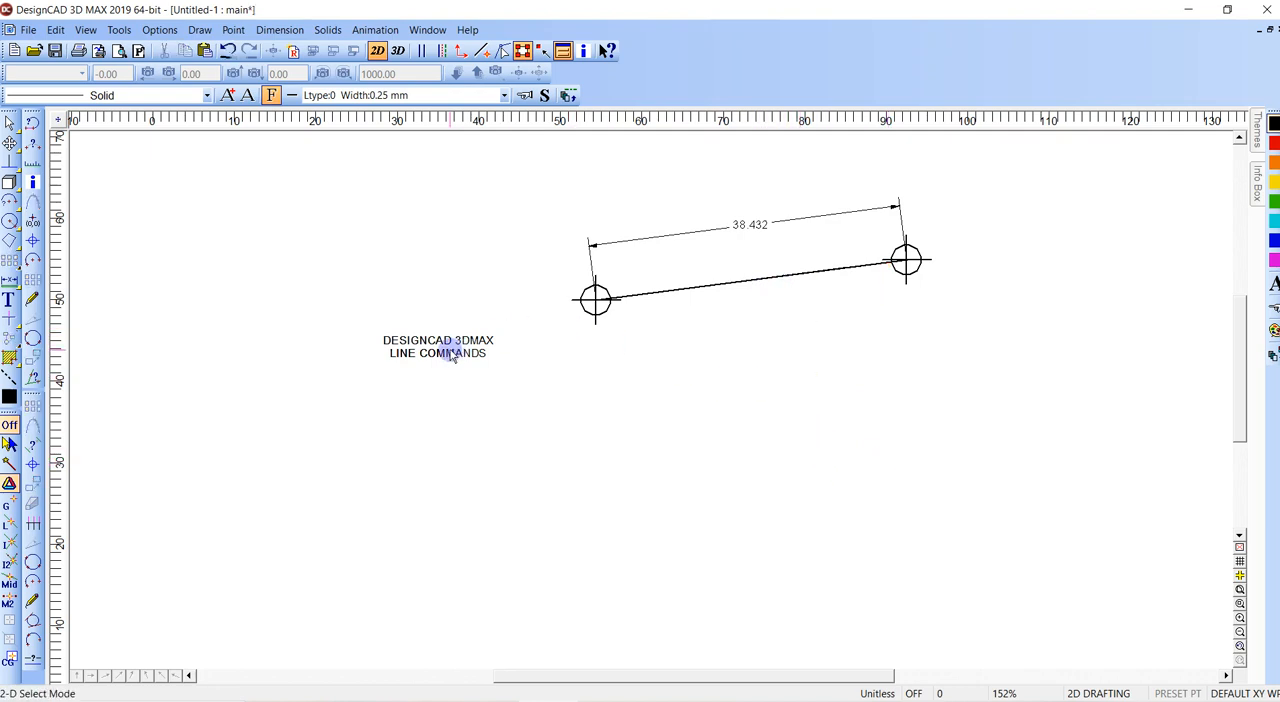
# - Draw a line parallel to the connecting line at a freely chosen position well below it
pyautogui.scroll(-1, 558, 346)
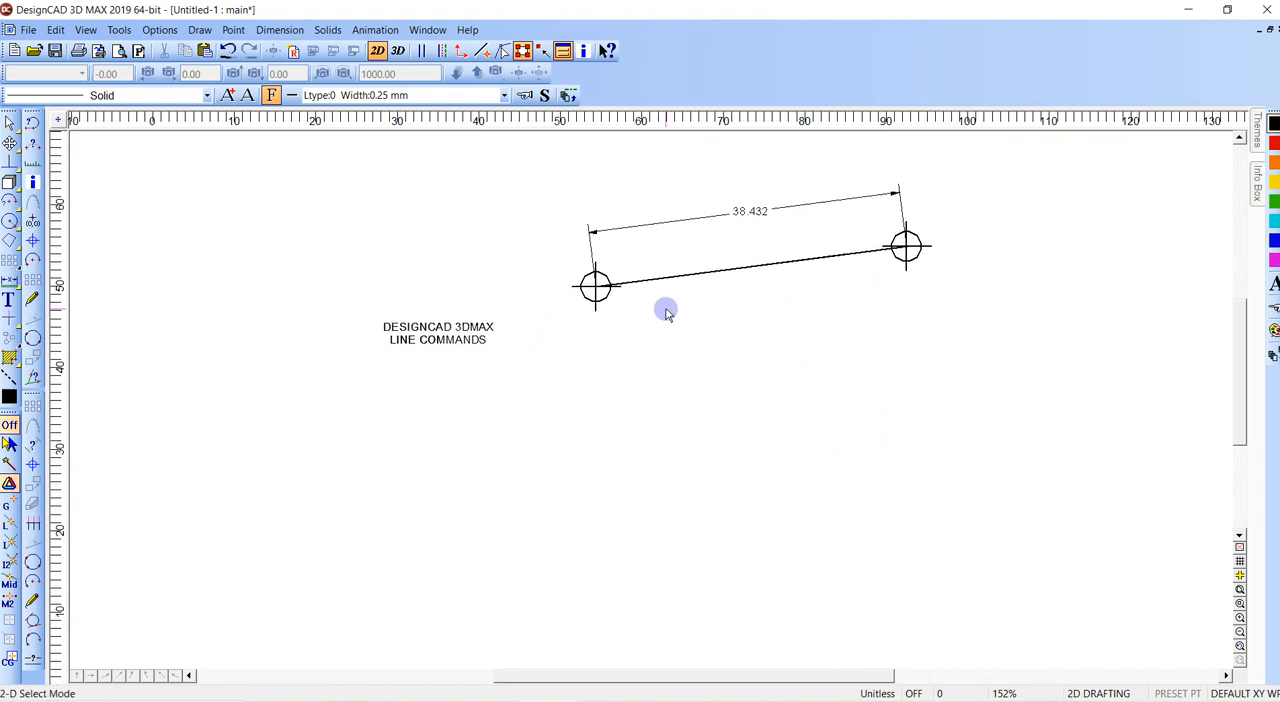
pyautogui.press('=')
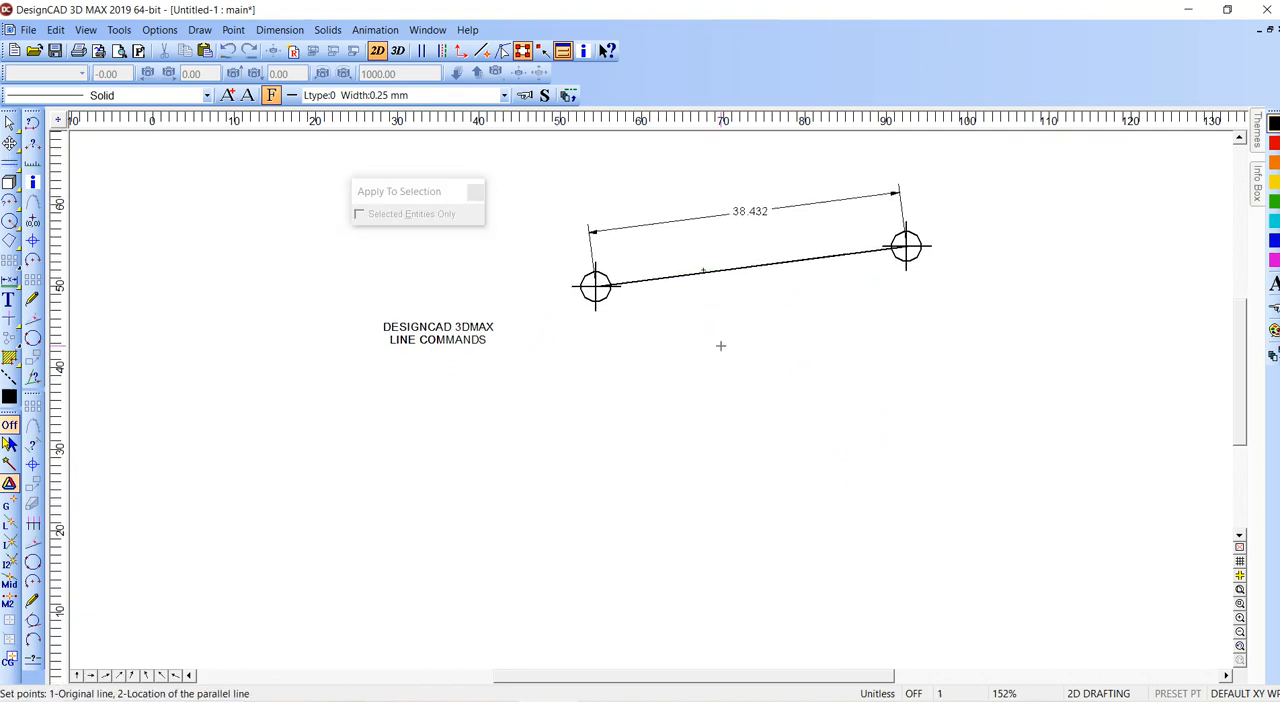
pyautogui.click(743, 417)
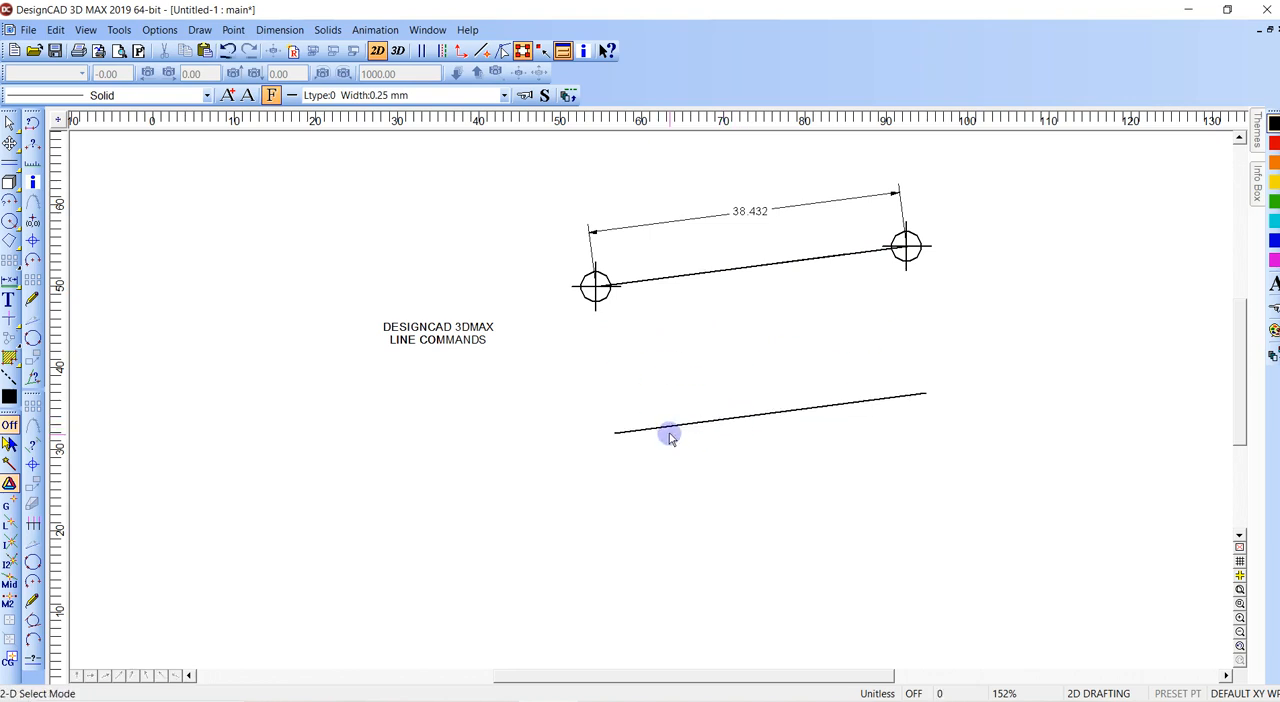
# - Delete the parallel line and place a circle point mark of size 6 below the left point mark
pyautogui.click(925, 393)
pyautogui.press('Delete')
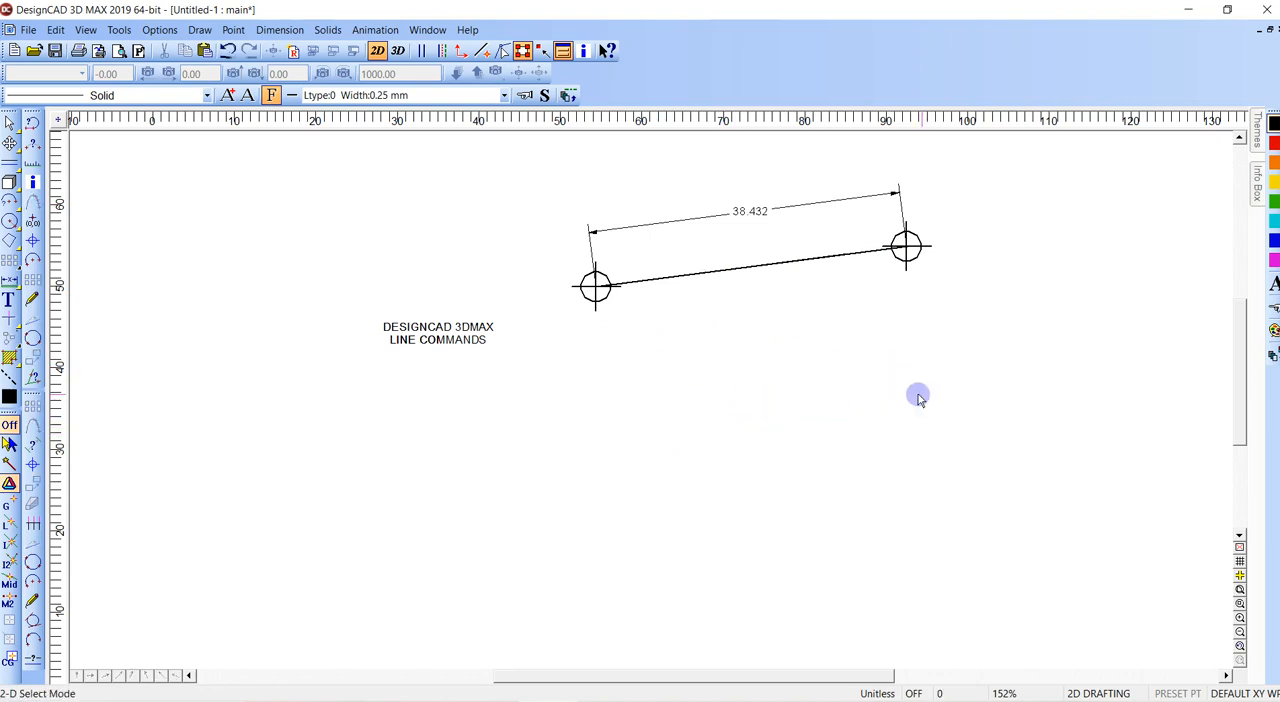
pyautogui.click(33, 241)
pyautogui.click(627, 366)
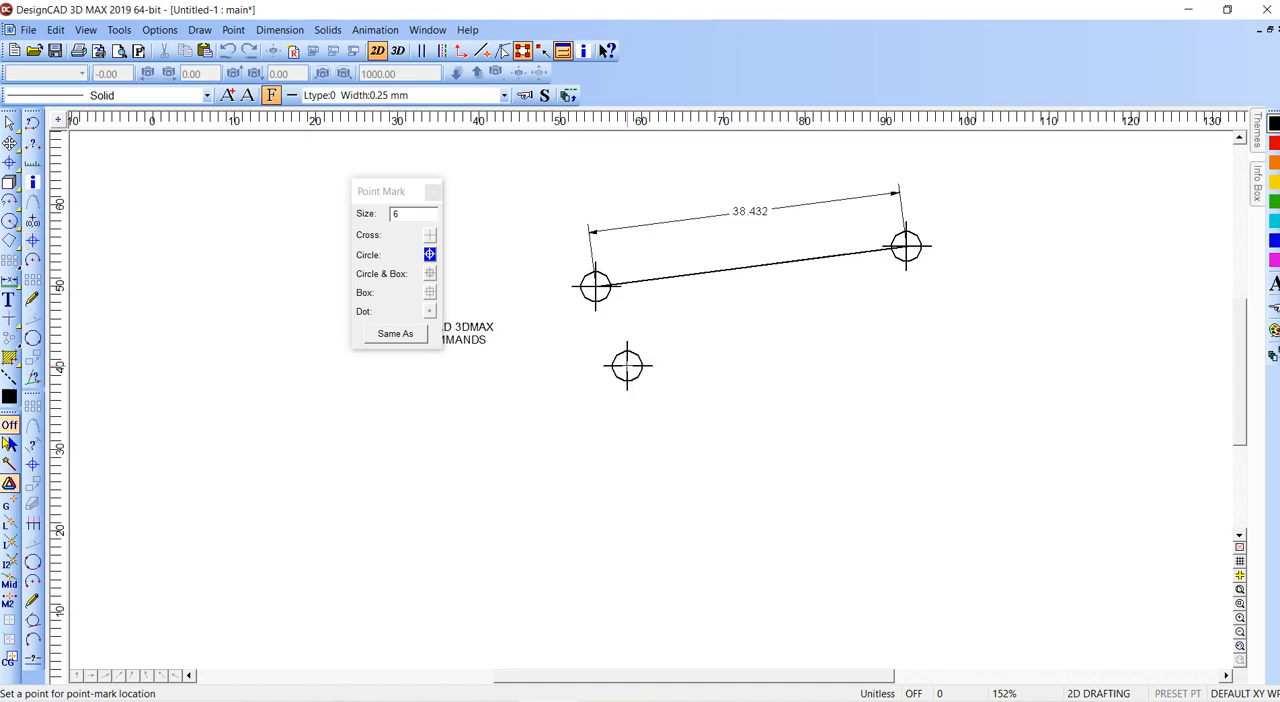
pyautogui.press('Escape')
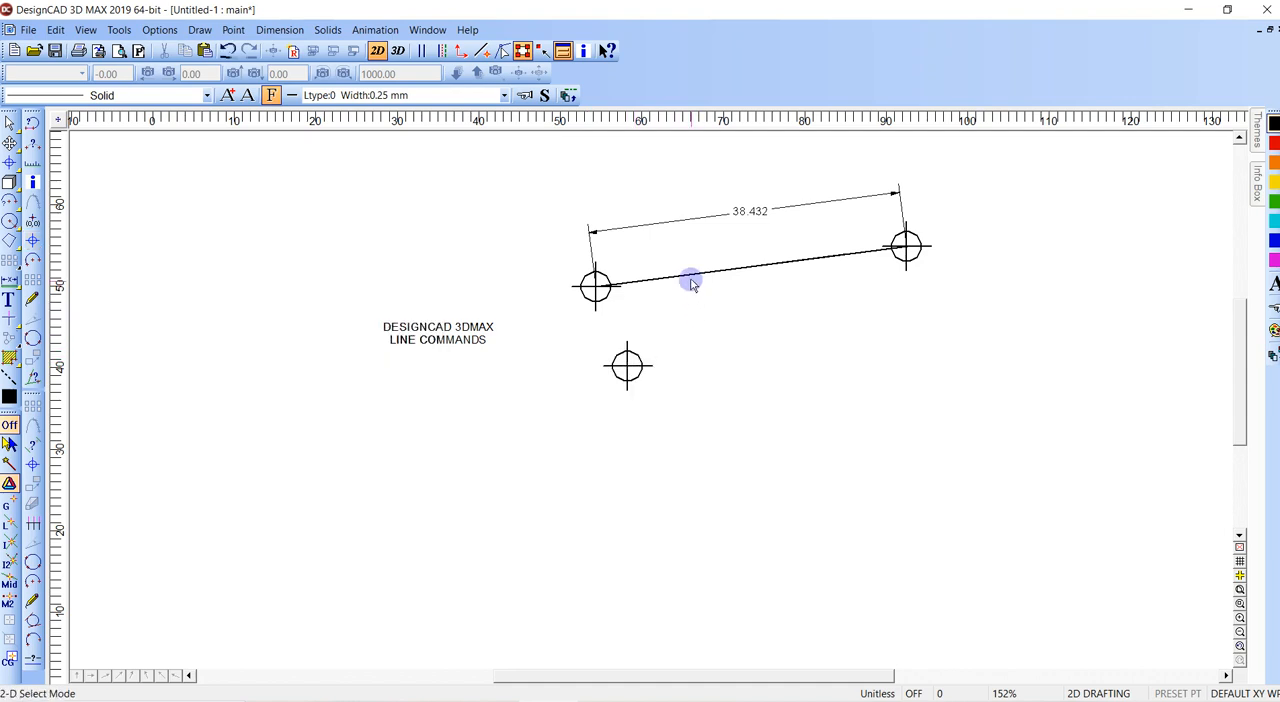
# - Draw a line parallel to the connecting line through the lower point mark, and delete that mark
pyautogui.press('=')
pyautogui.click(690, 280)
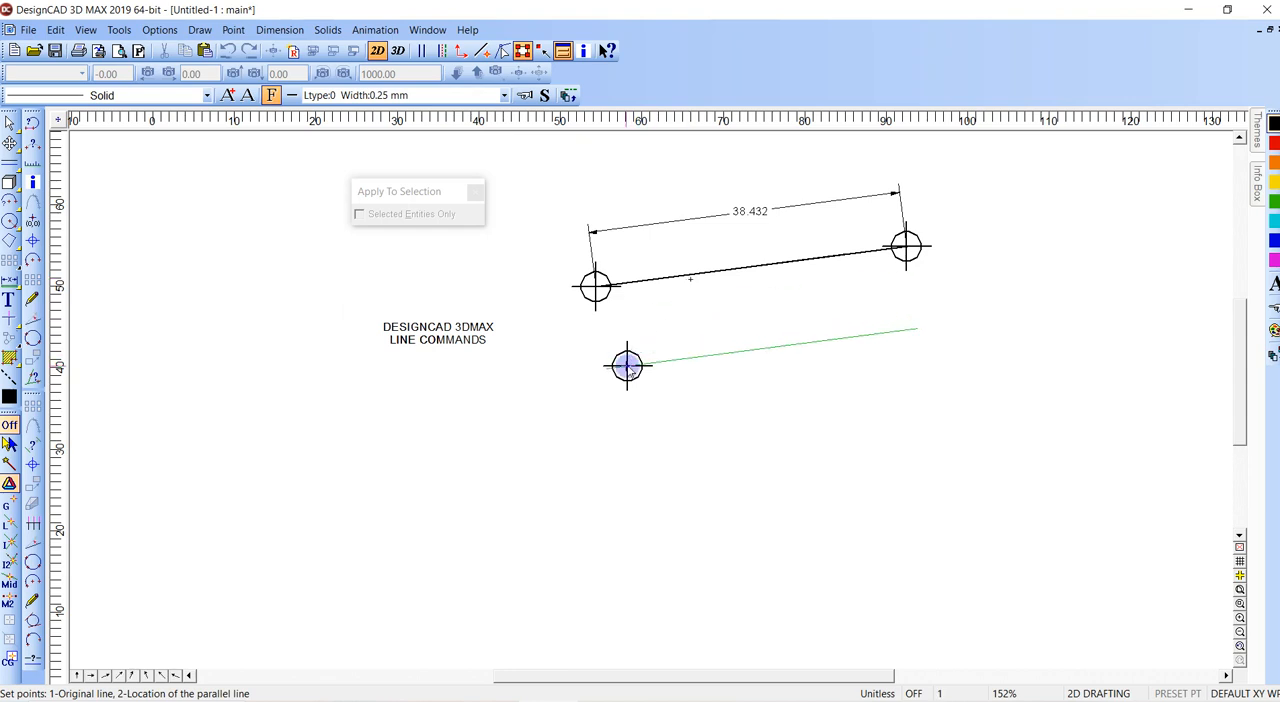
pyautogui.click(627, 366)
pyautogui.click(627, 364)
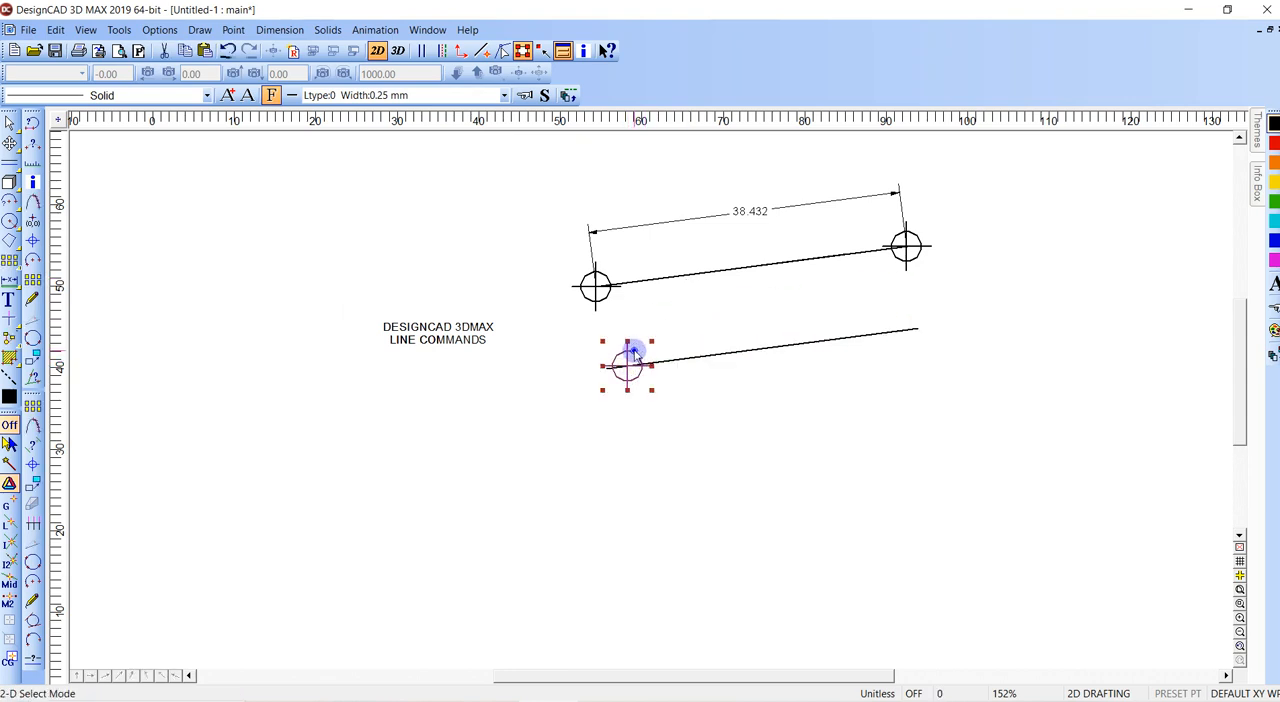
pyautogui.press('Delete')
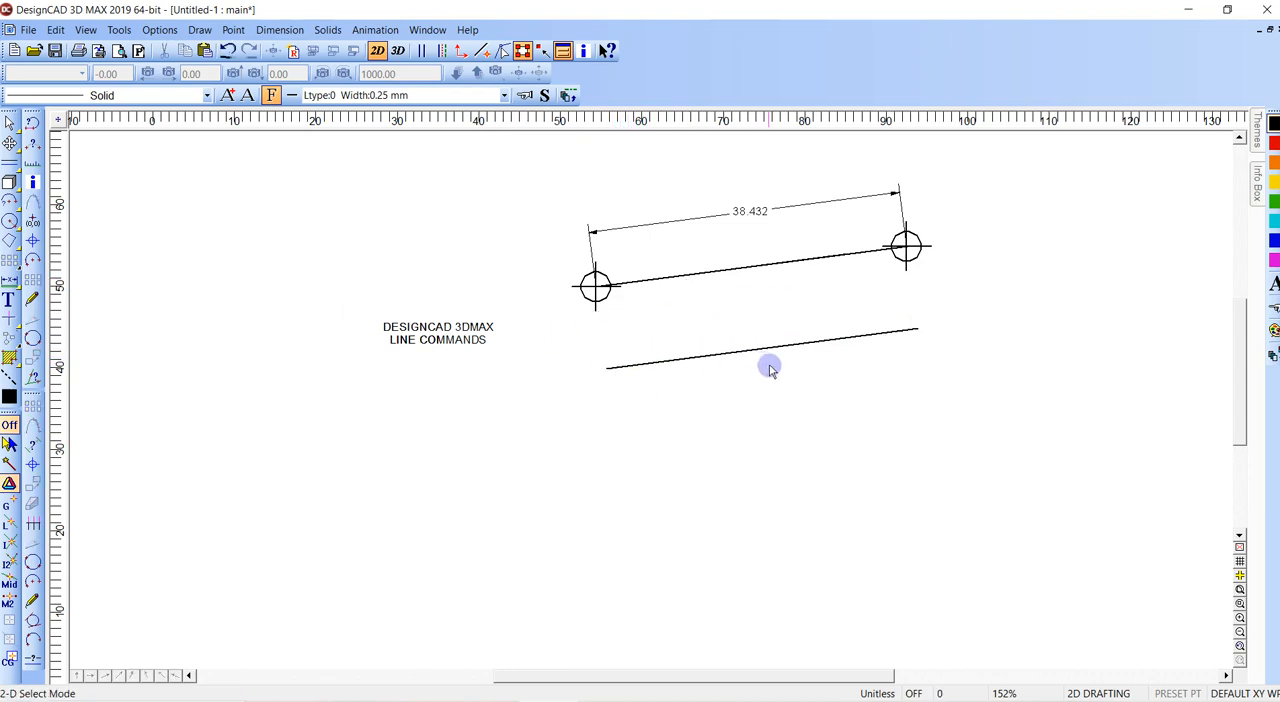
pyautogui.press('d')
pyautogui.click(917, 327)
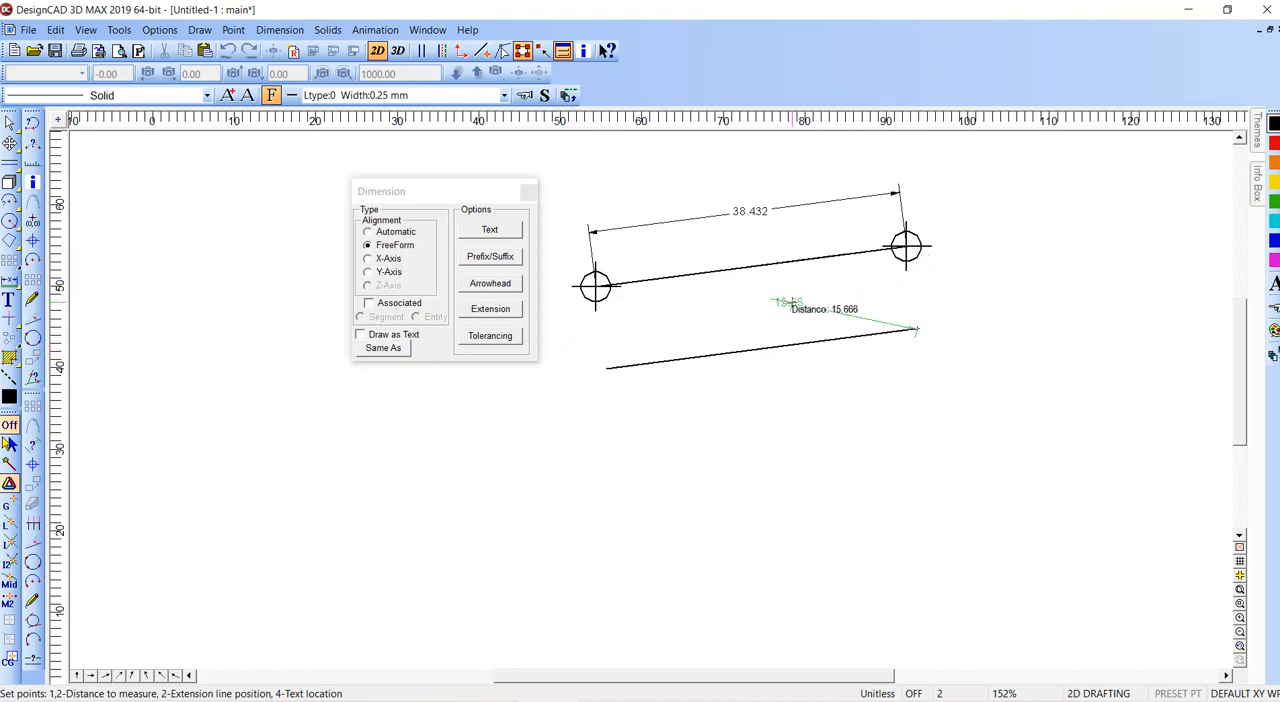
pyautogui.press('Escape')
# - Delete the parallel line below the two point marks
pyautogui.click(606, 367)
pyautogui.press('Delete')
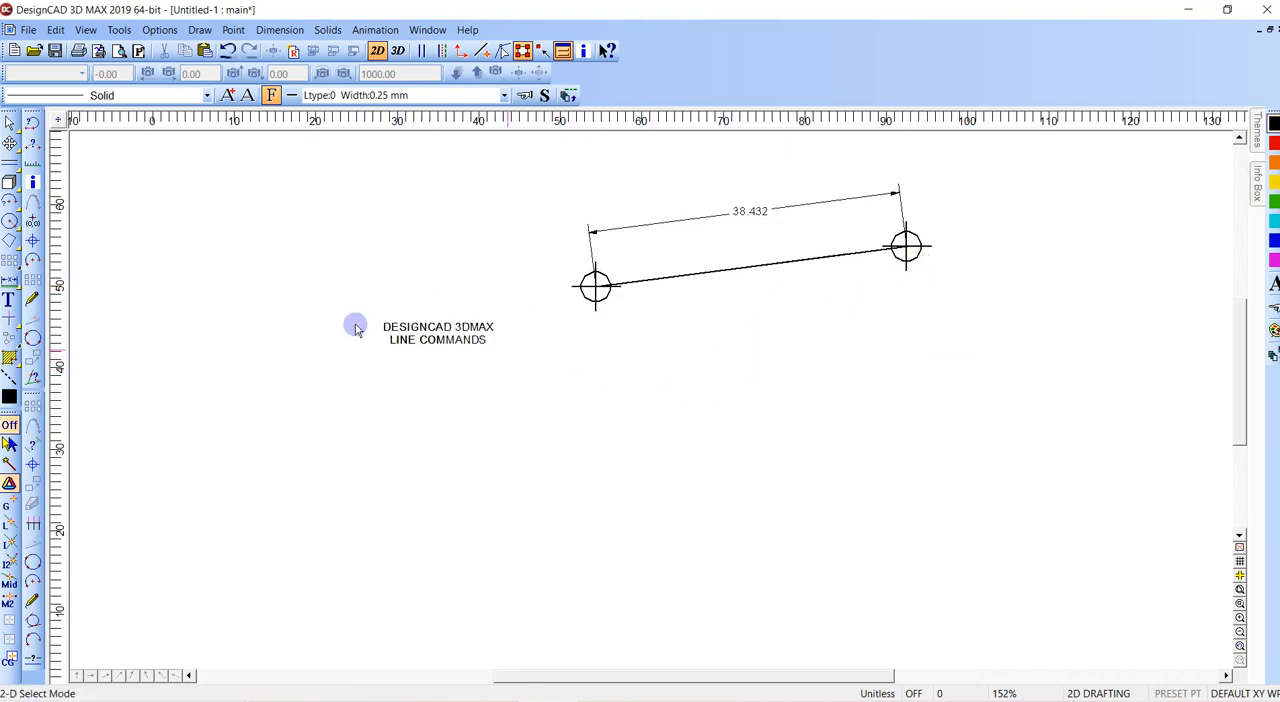
# - Draw a line parallel to the connecting line at a set distance of 12 below it
pyautogui.click(11, 164)
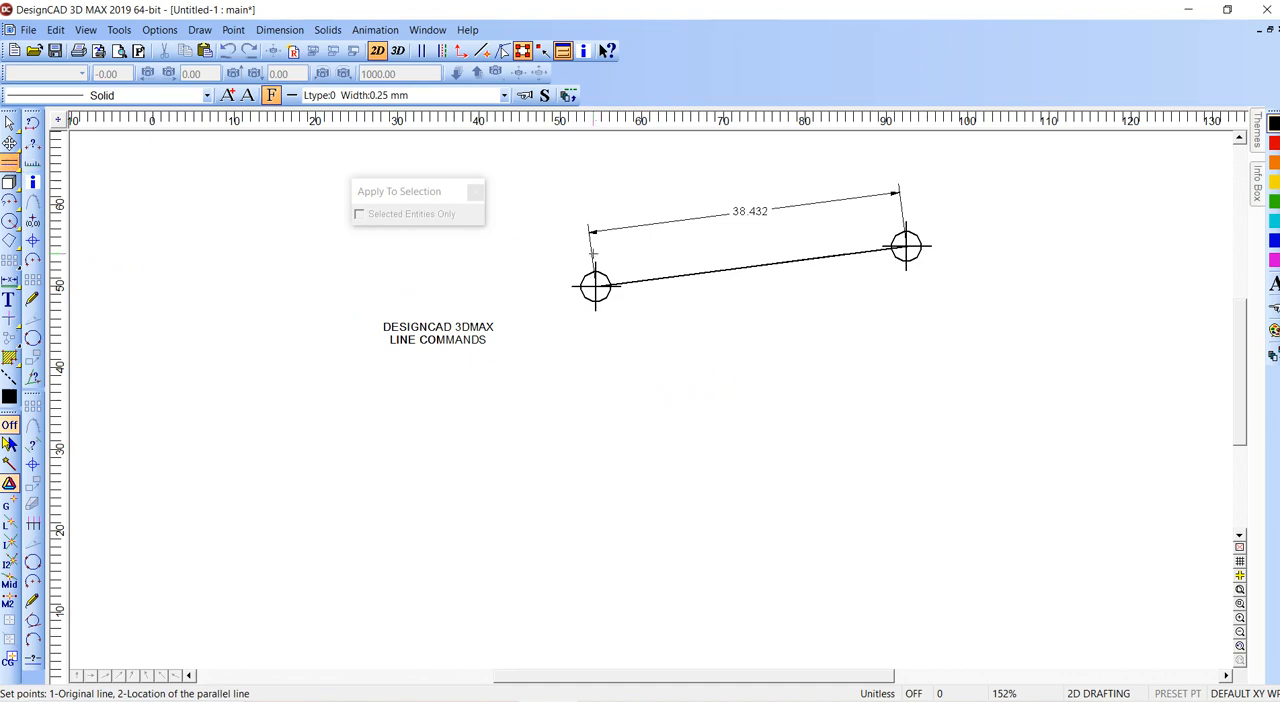
pyautogui.click(11, 165)
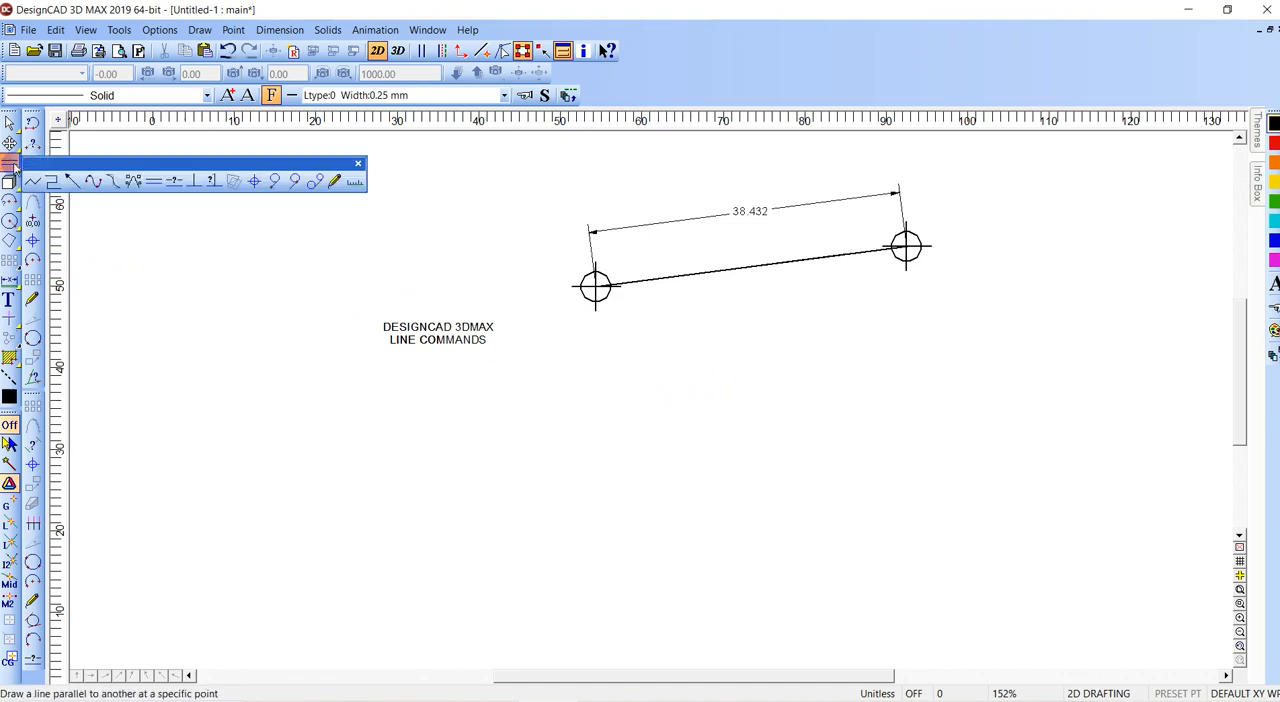
pyautogui.click(172, 181)
pyautogui.click(443, 215)
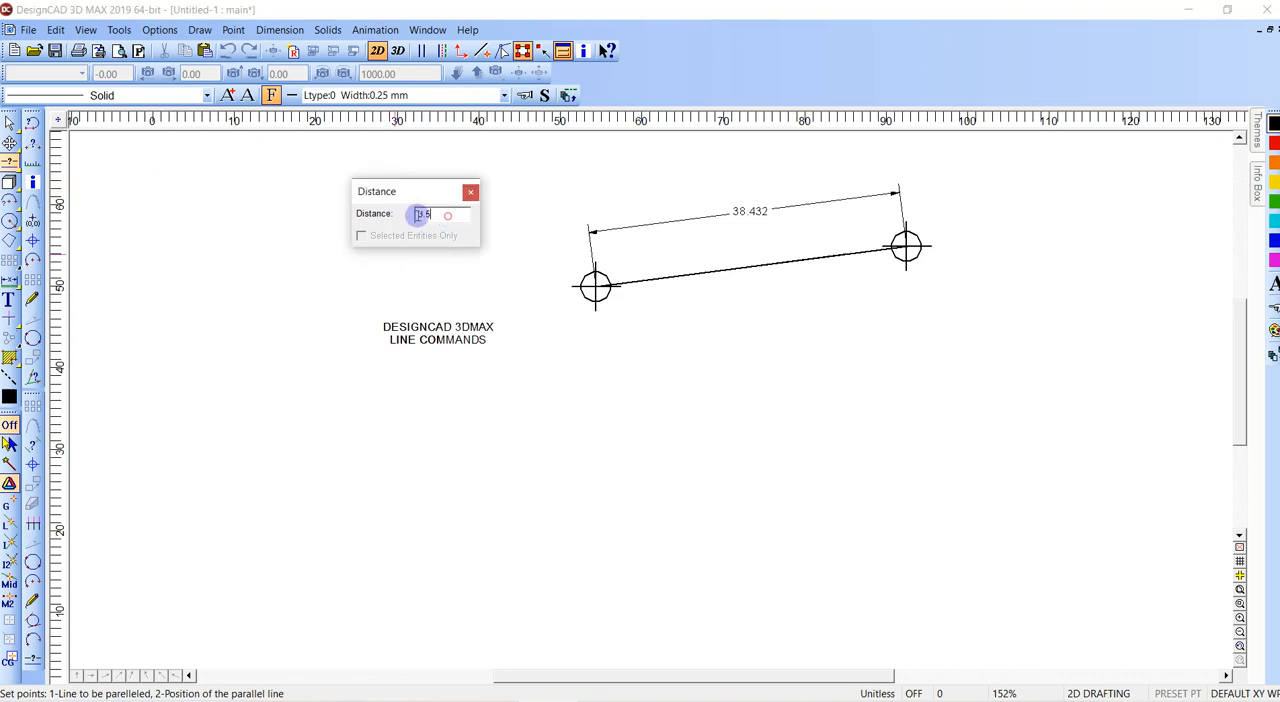
pyautogui.write('36/3')
pyautogui.press('Return')
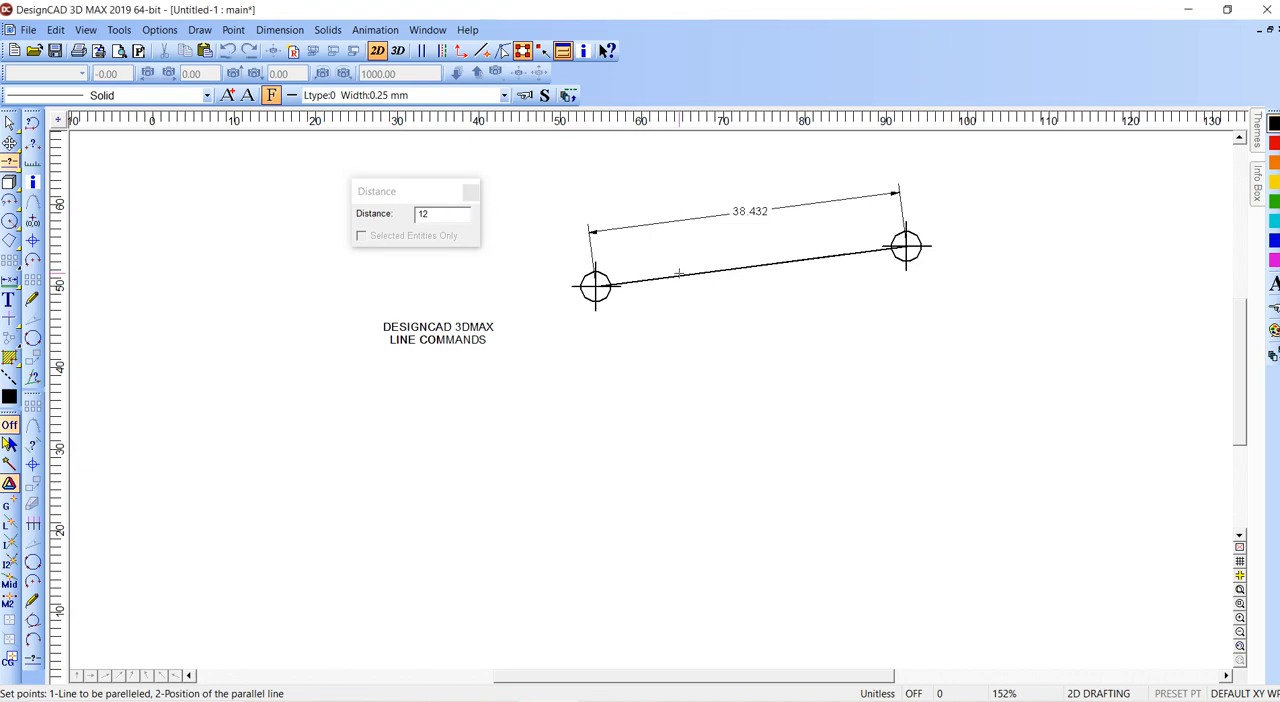
pyautogui.click(702, 352)
# - Dimension the distance between the connecting line and its parallel at their right ends, using FreeForm alignment
pyautogui.press('d')
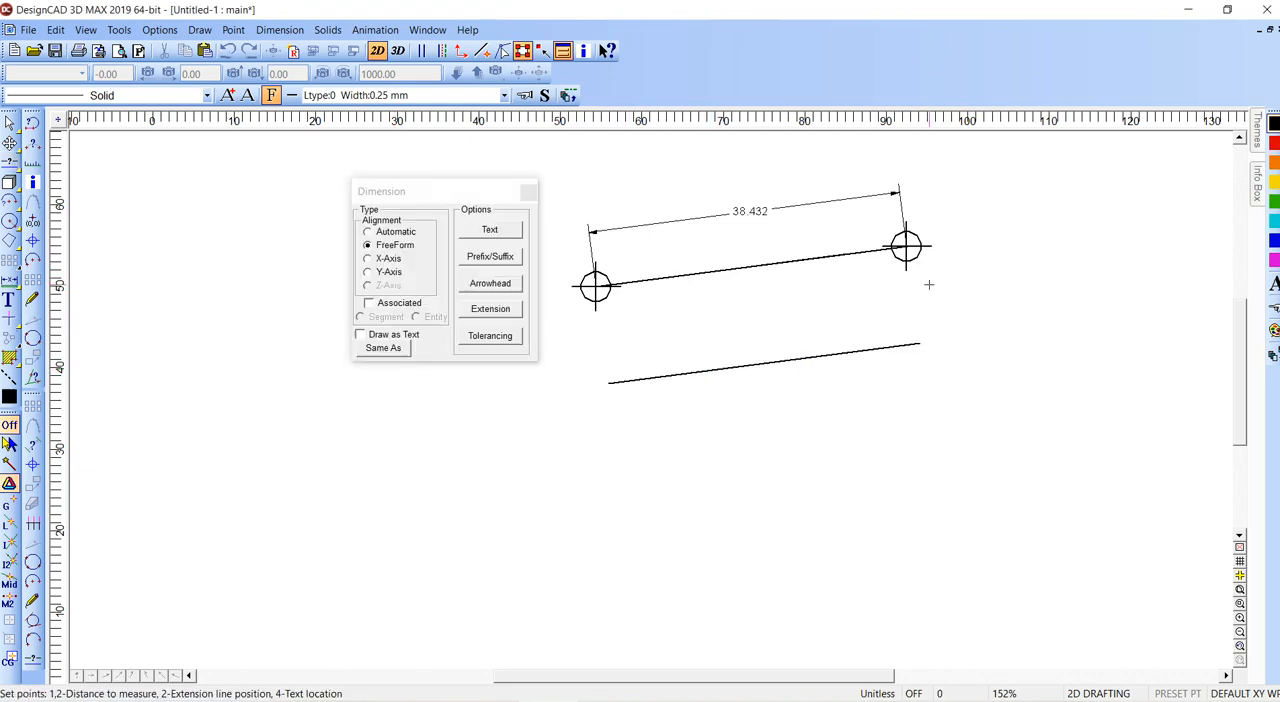
pyautogui.rightClick(907, 248)
pyautogui.rightClick(921, 341)
pyautogui.click(946, 298)
pyautogui.click(944, 295)
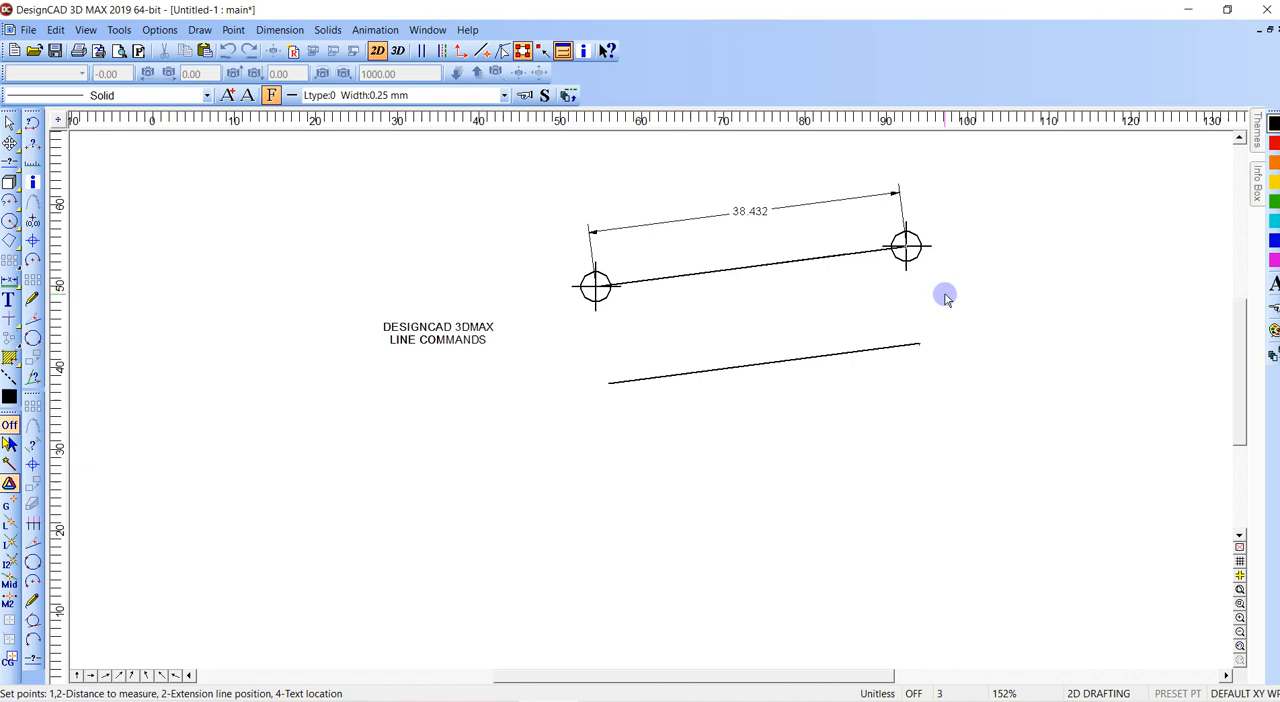
# - Delete the parallel line and its distance dimension
pyautogui.click(919, 345)
pyautogui.press('Delete')
pyautogui.click(948, 320)
pyautogui.press('Delete')
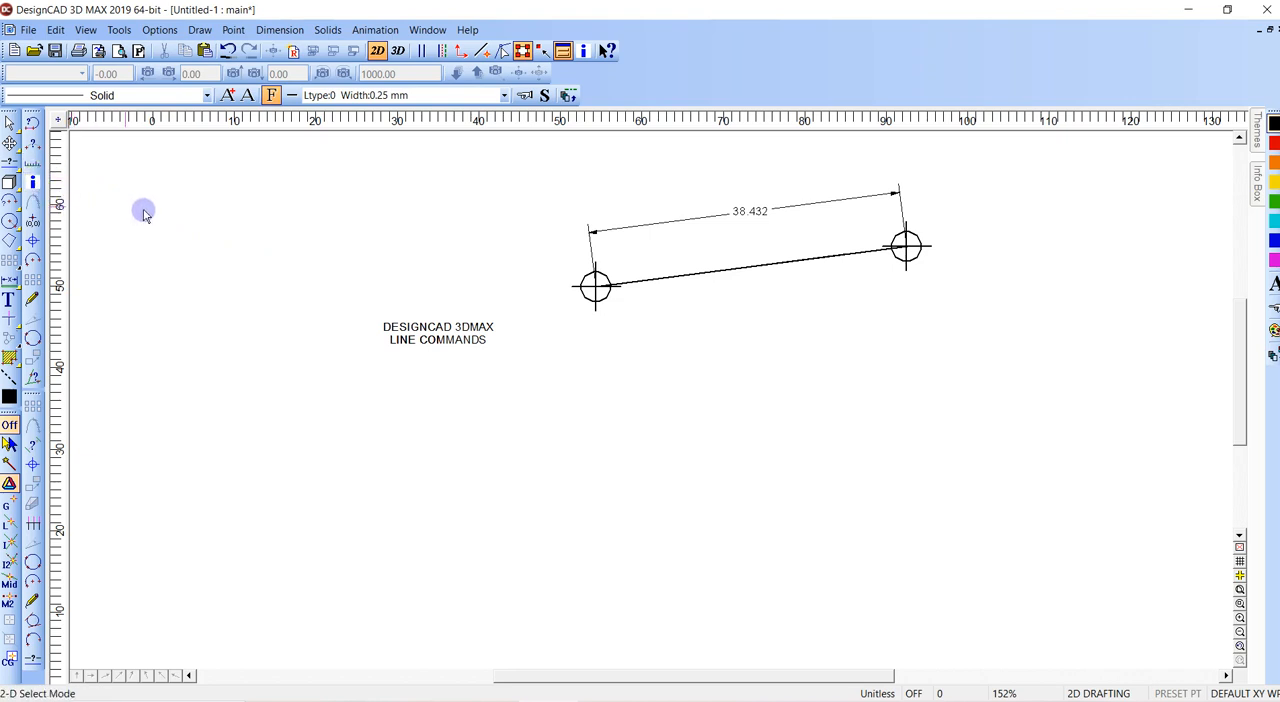
# - Put tick marks below the connecting line with 4 sections, 1 division, large tickmark 5 and small tickmark 1
pyautogui.click(200, 30)
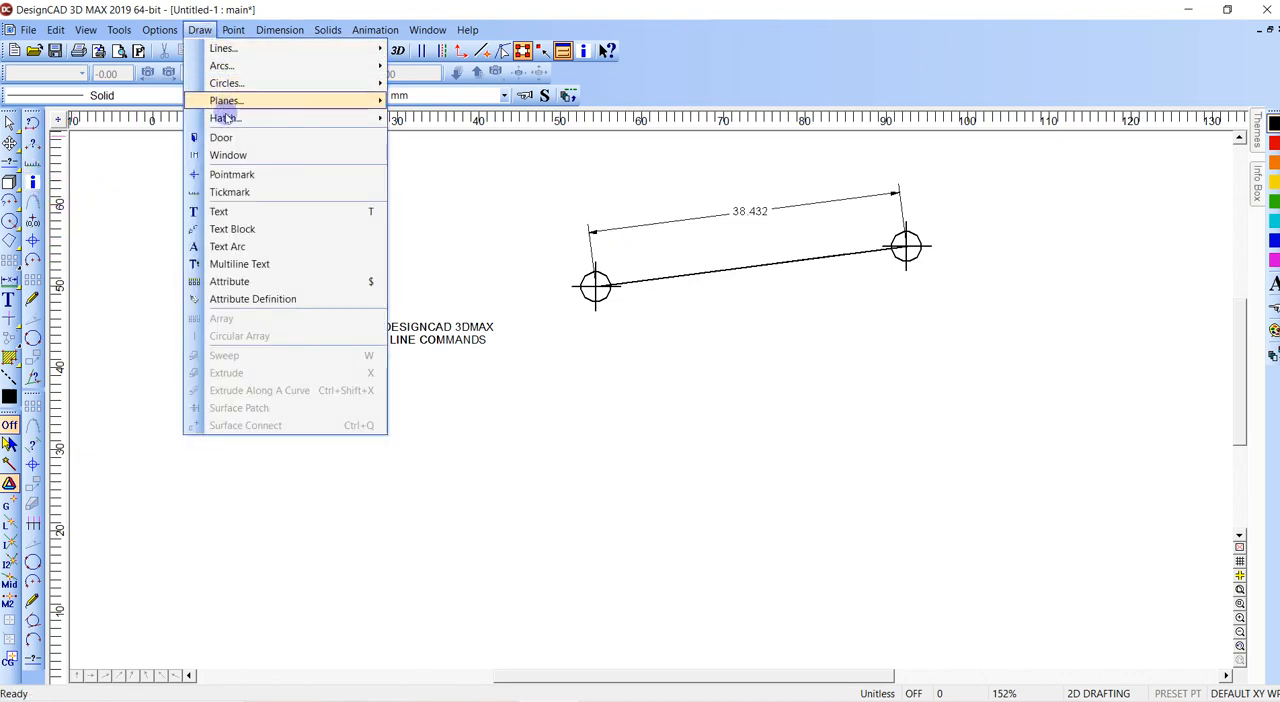
pyautogui.click(230, 191)
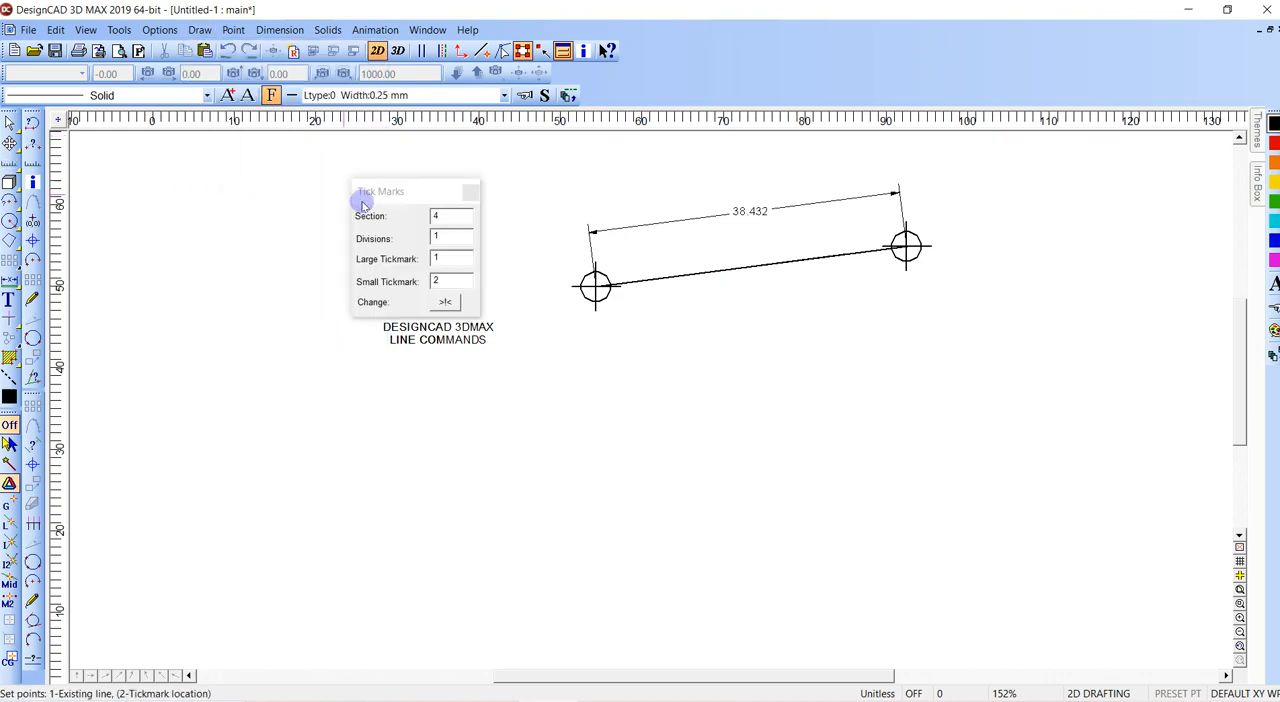
pyautogui.click(449, 258)
pyautogui.write('5')
pyautogui.click(449, 281)
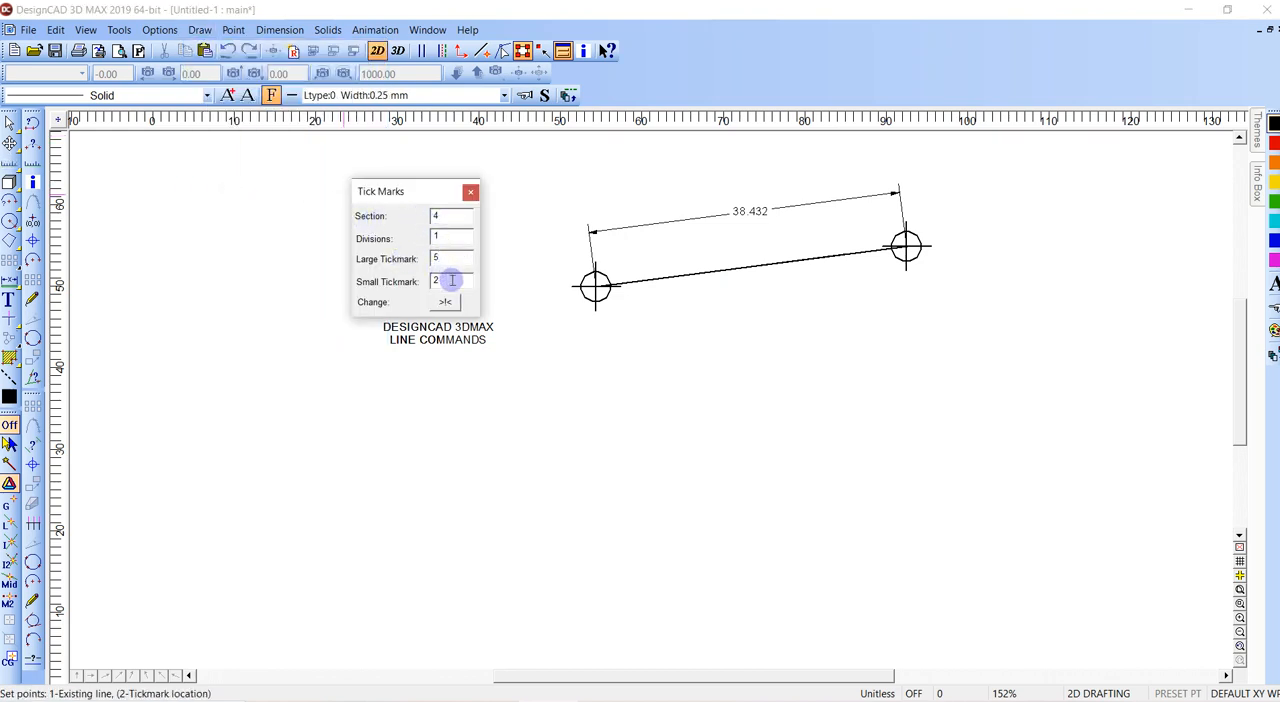
pyautogui.write('1')
pyautogui.click(449, 215)
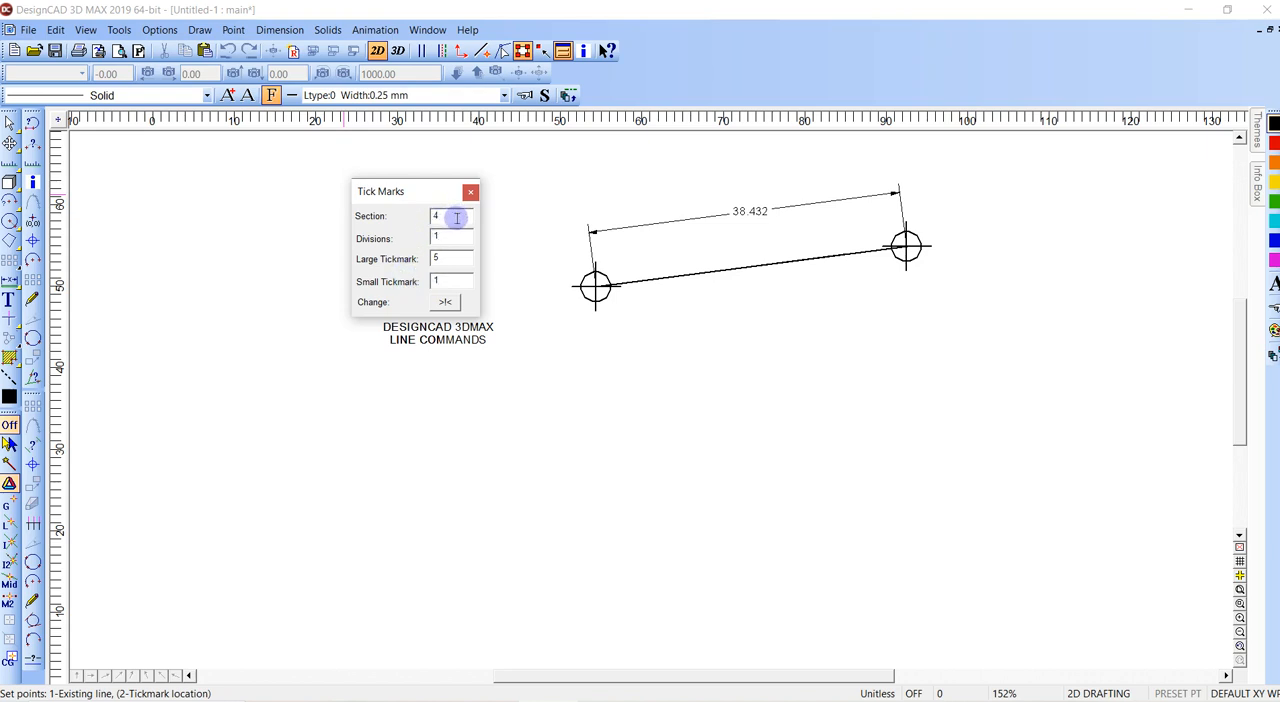
pyautogui.click(716, 263)
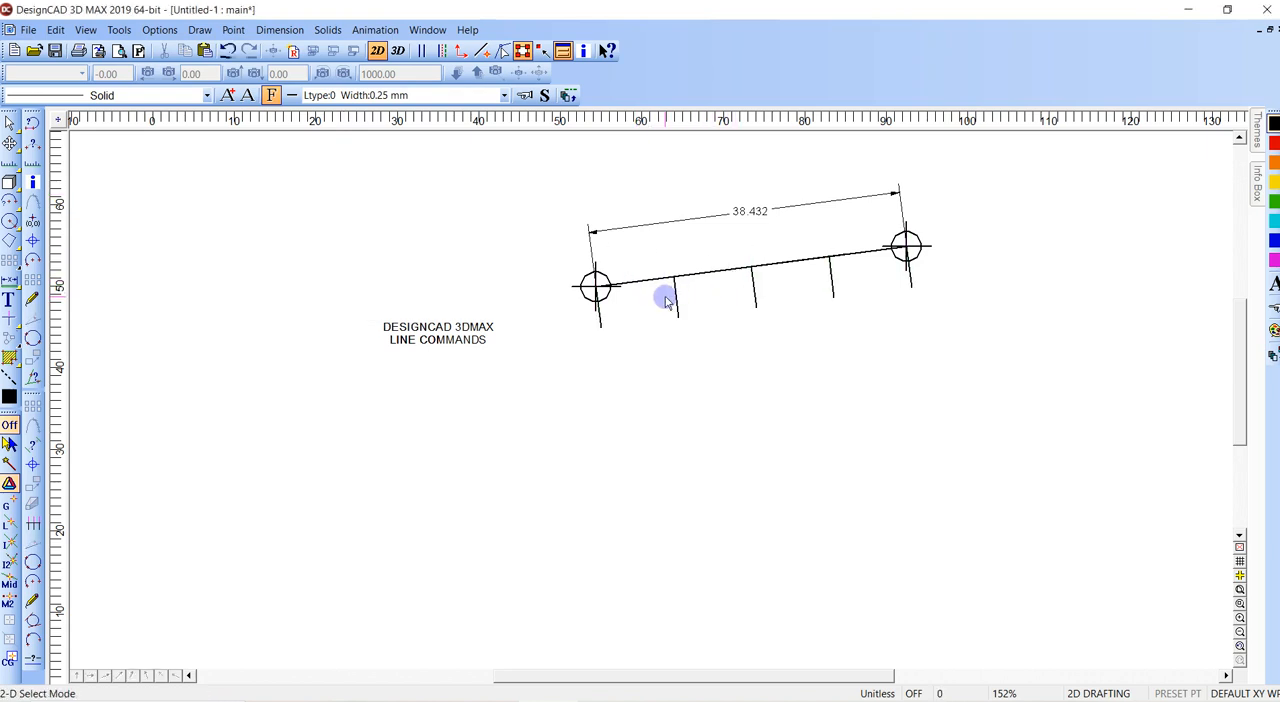
# - Inspect the tick marks up close and undo them
pyautogui.press('w')
pyautogui.click(551, 206)
pyautogui.click(952, 344)
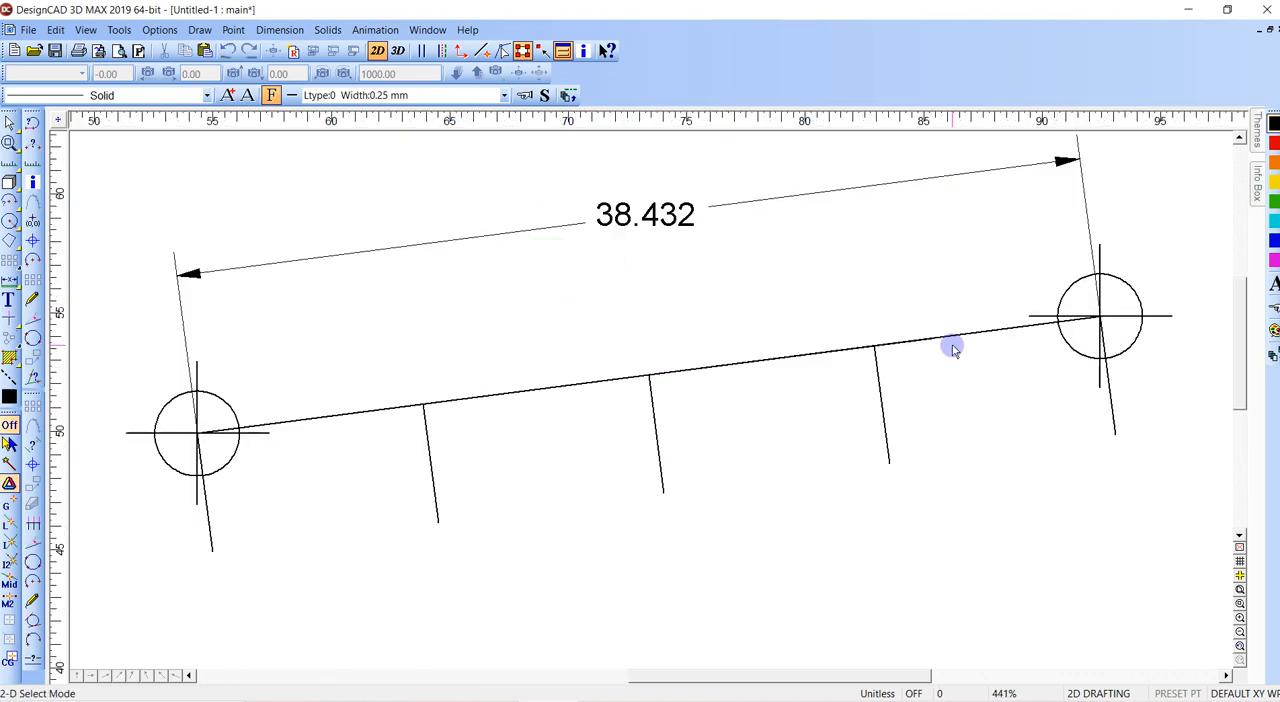
pyautogui.moveTo(484, 344); pyautogui.dragTo(625, 431)
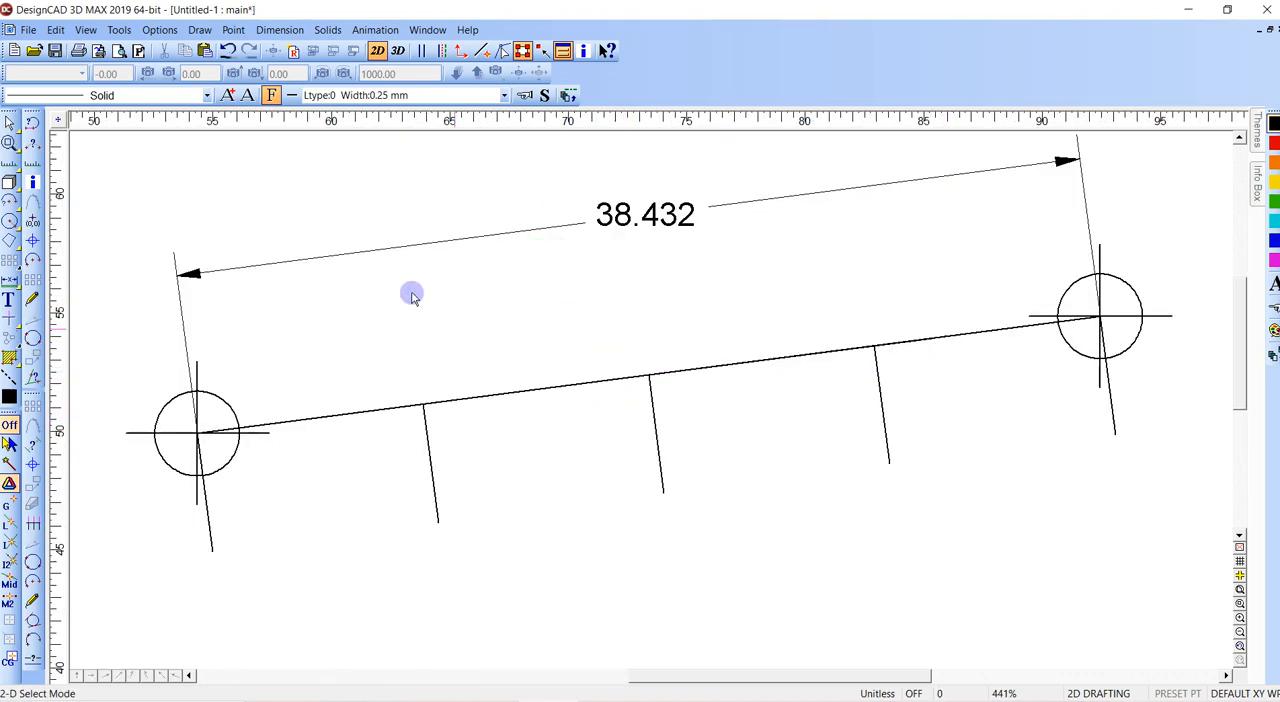
pyautogui.hotkey('ctrl', 'z')
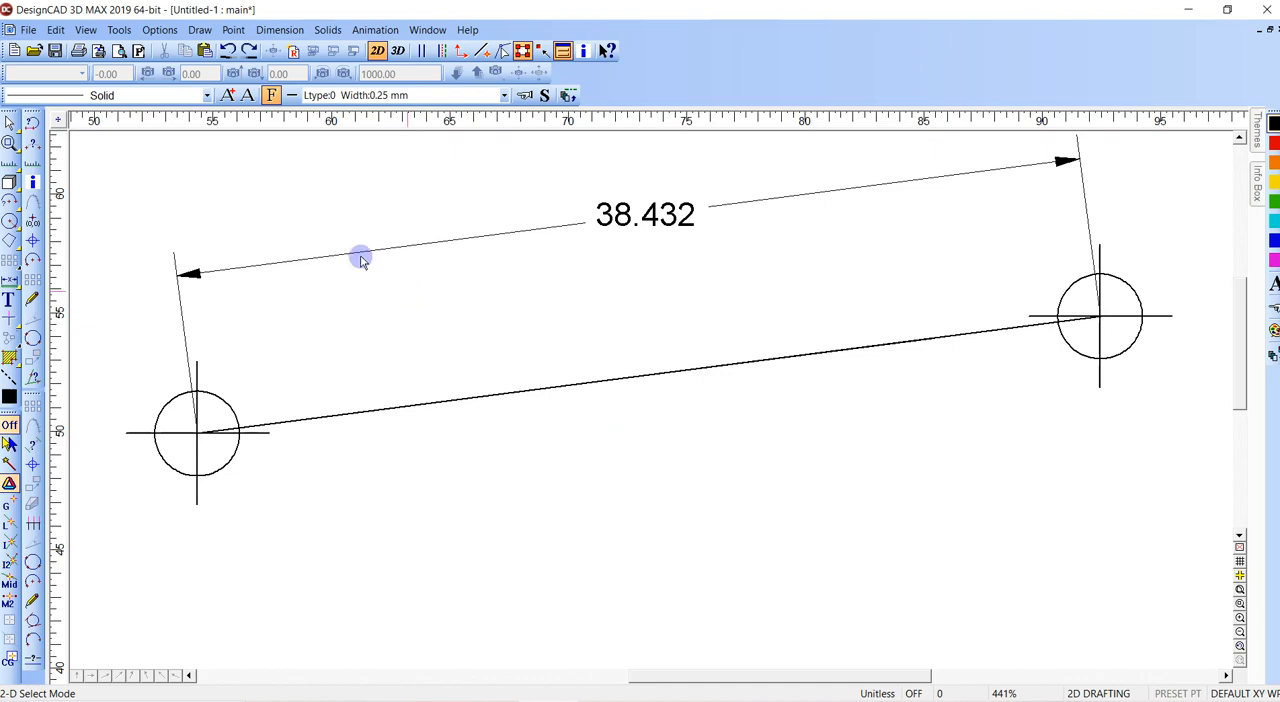
# - Put tick marks below the connecting line with 4 sections and 4 divisions, large tickmark 5 and small tickmark 1
pyautogui.press('t')
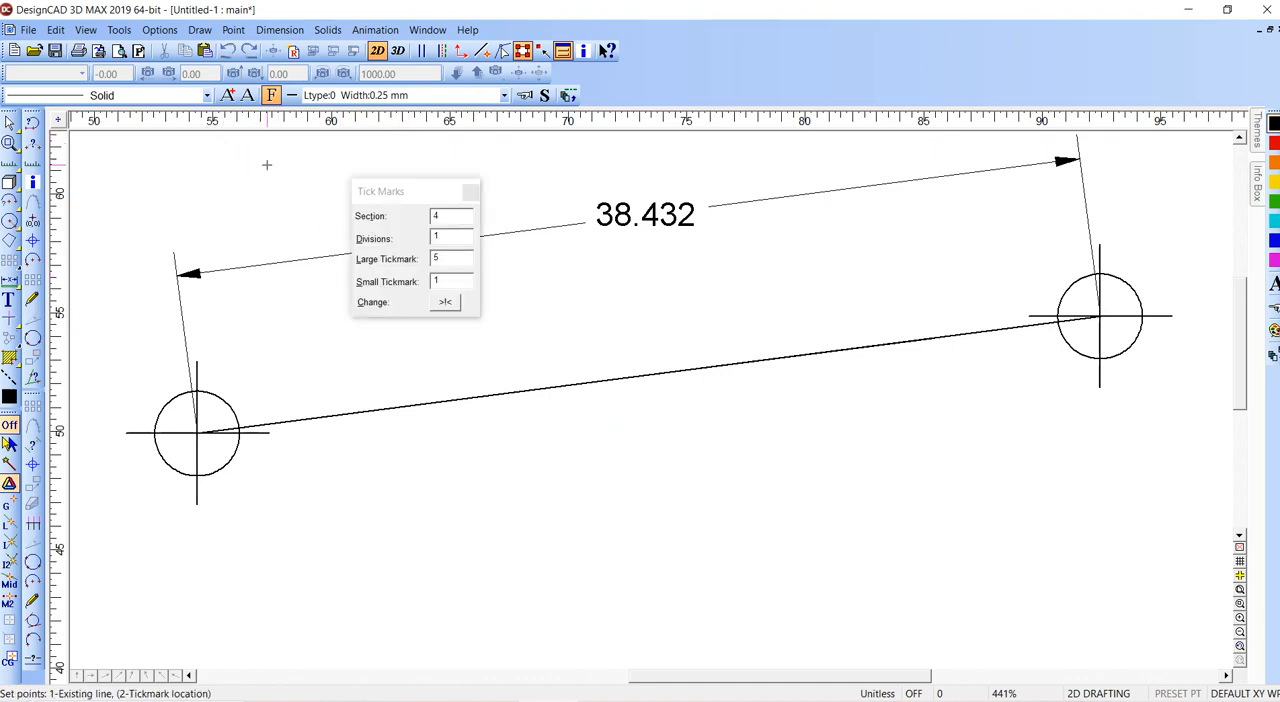
pyautogui.click(443, 215)
pyautogui.click(449, 238)
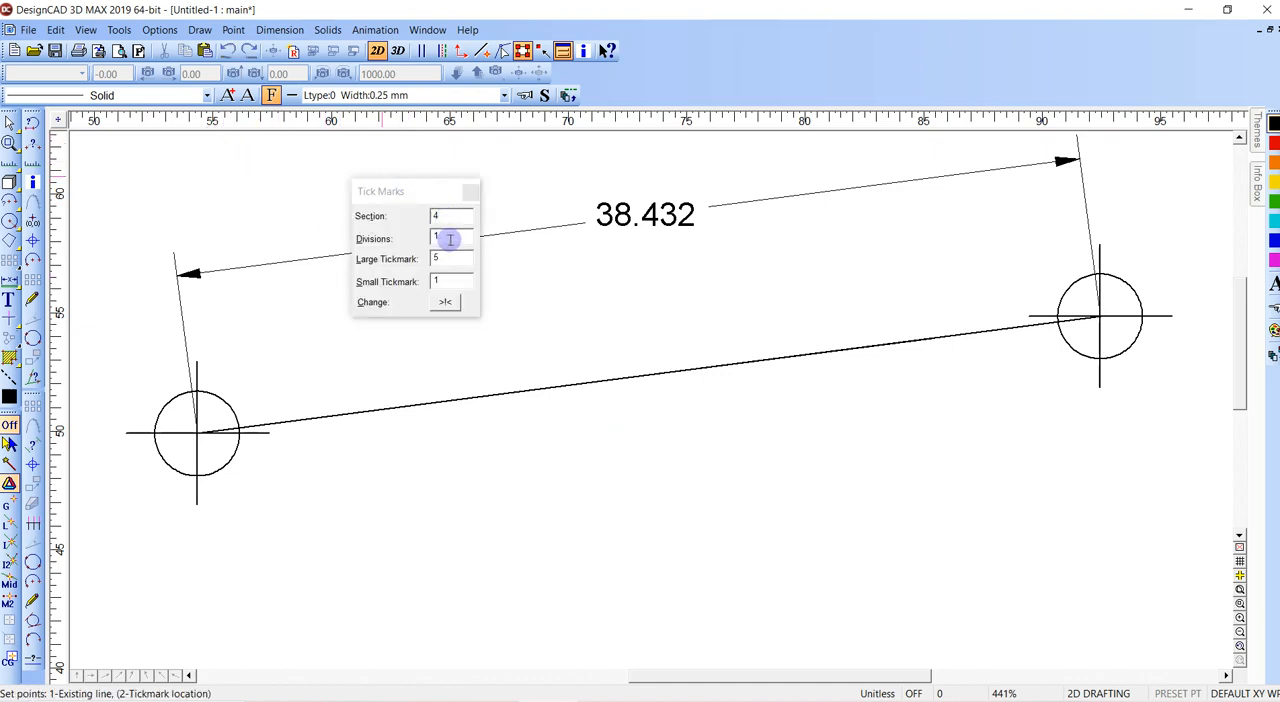
pyautogui.click(450, 238)
pyautogui.moveTo(443, 236); pyautogui.dragTo(417, 239)
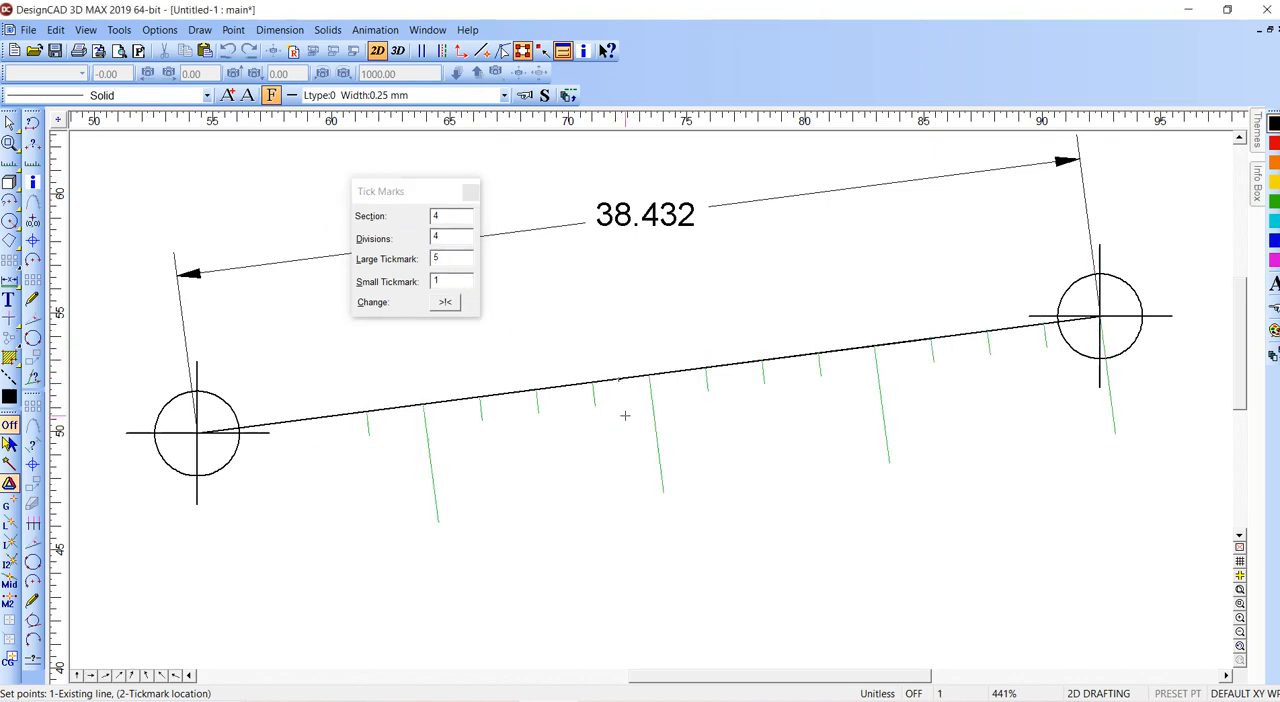
pyautogui.click(629, 482)
# - Set Isometric as the active angle constraint and apply it to the line command
pyautogui.scroll(-4, 623, 476)
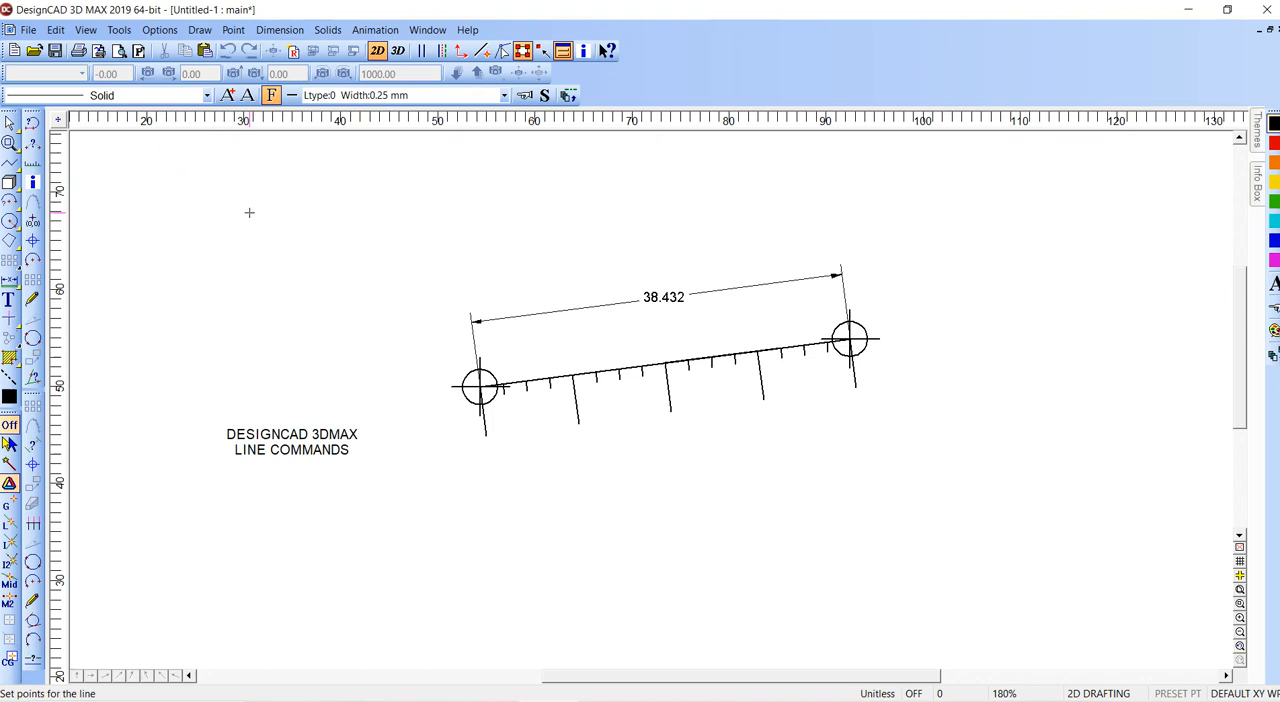
pyautogui.click(159, 29)
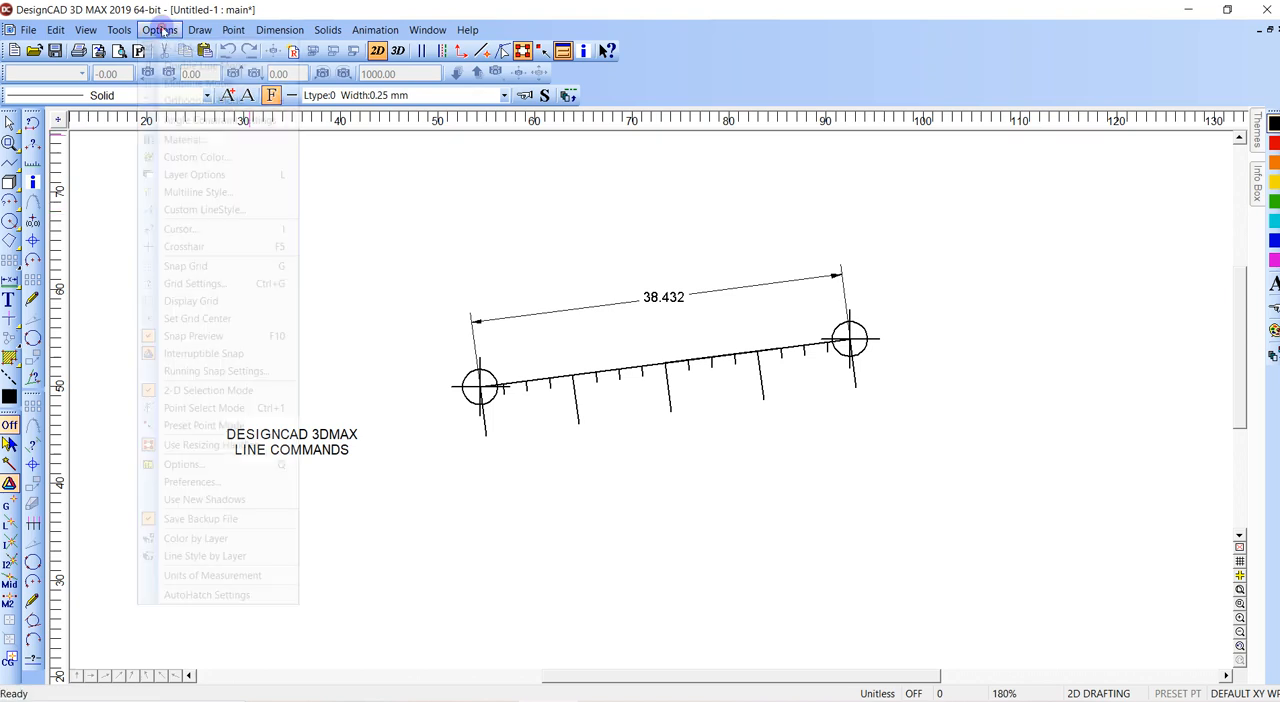
pyautogui.click(185, 120)
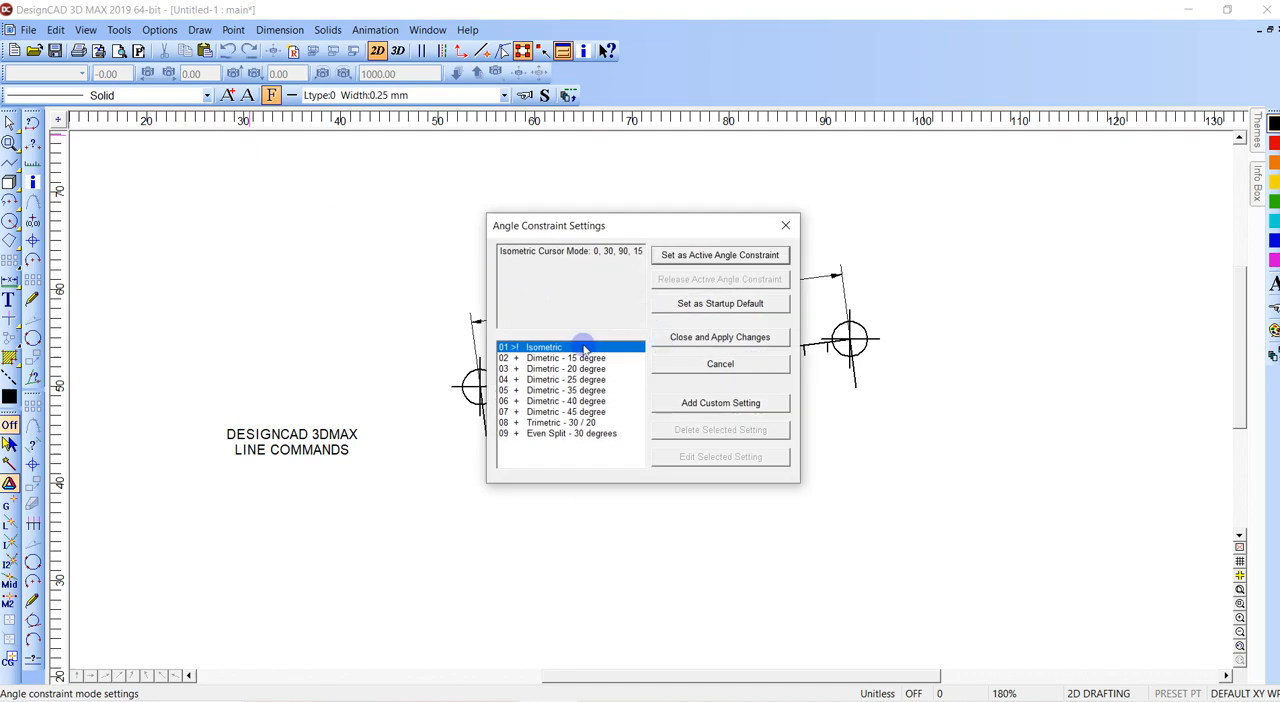
pyautogui.click(718, 256)
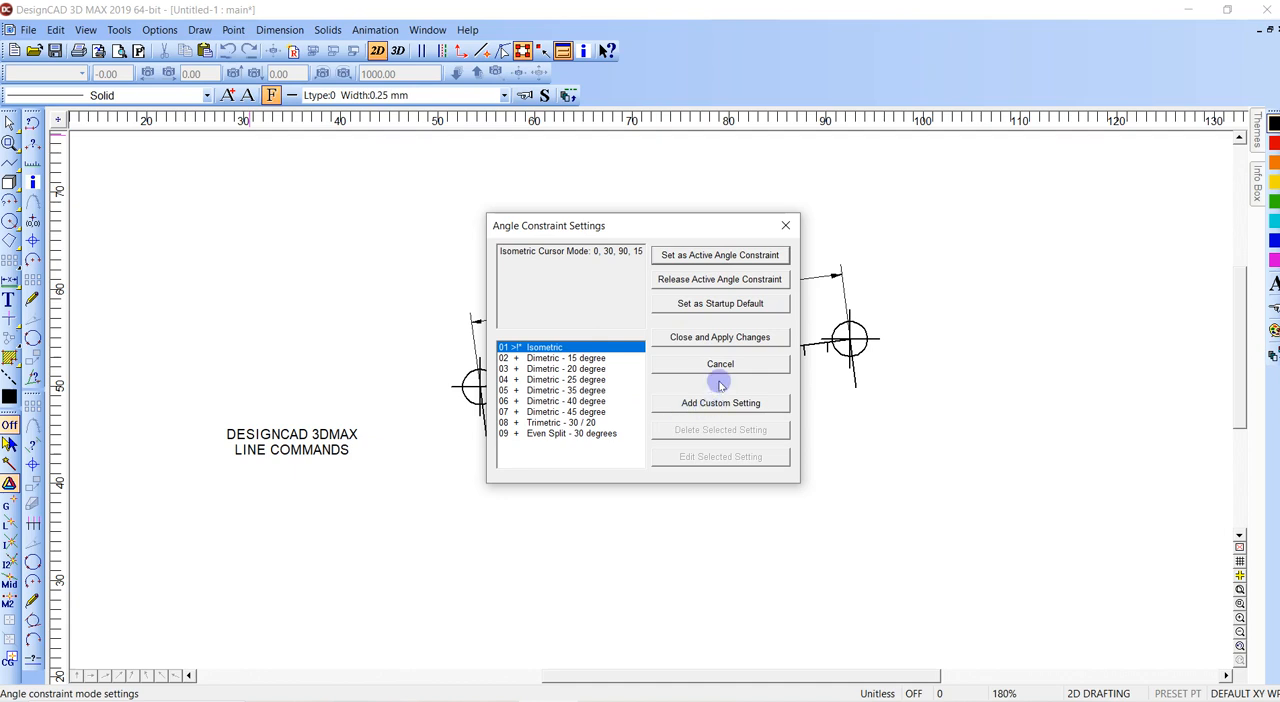
pyautogui.click(716, 346)
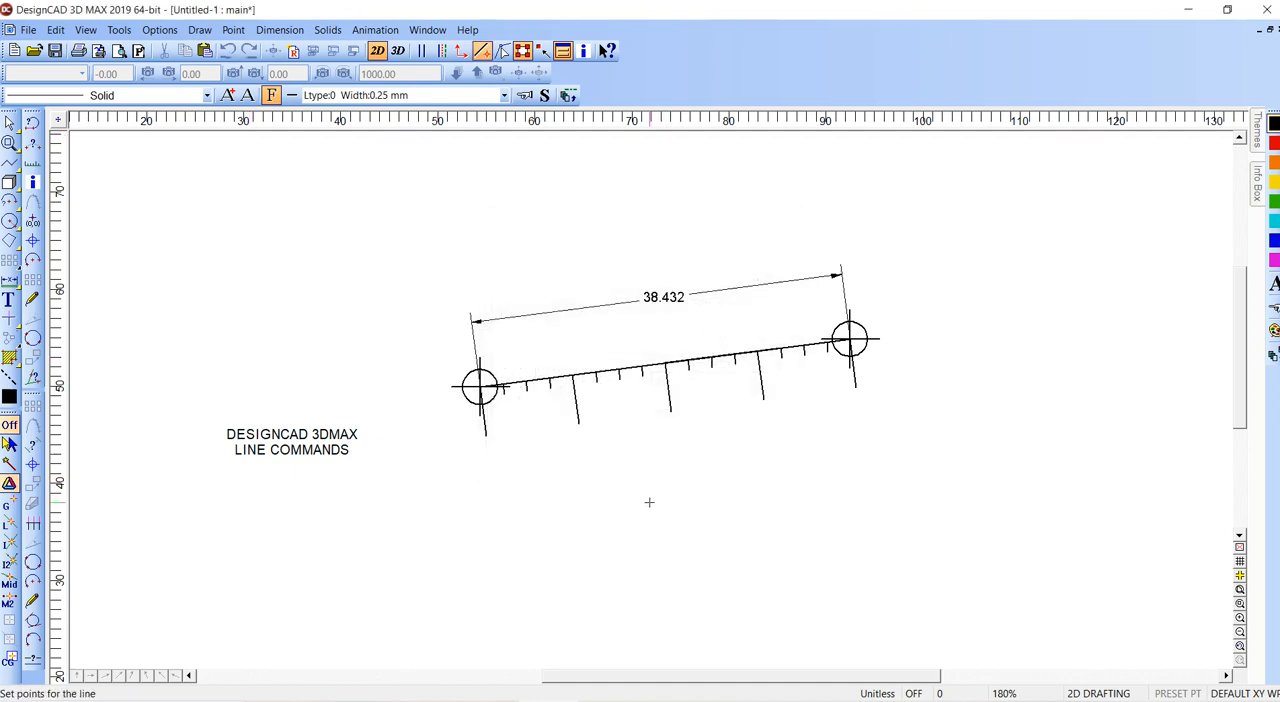
# - Draw four connected line segments along the isometric angles, forming an open diamond around the tick-marked line
pyautogui.click(600, 547)
pyautogui.click(802, 430)
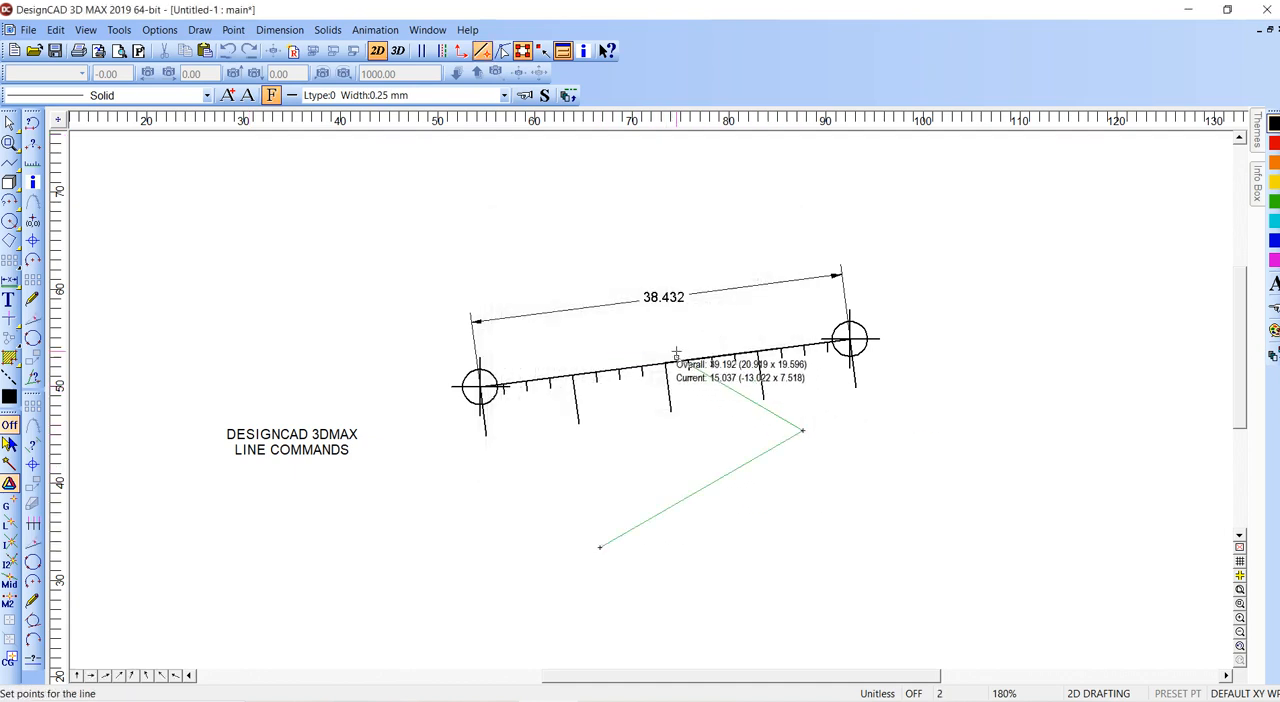
pyautogui.click(441, 222)
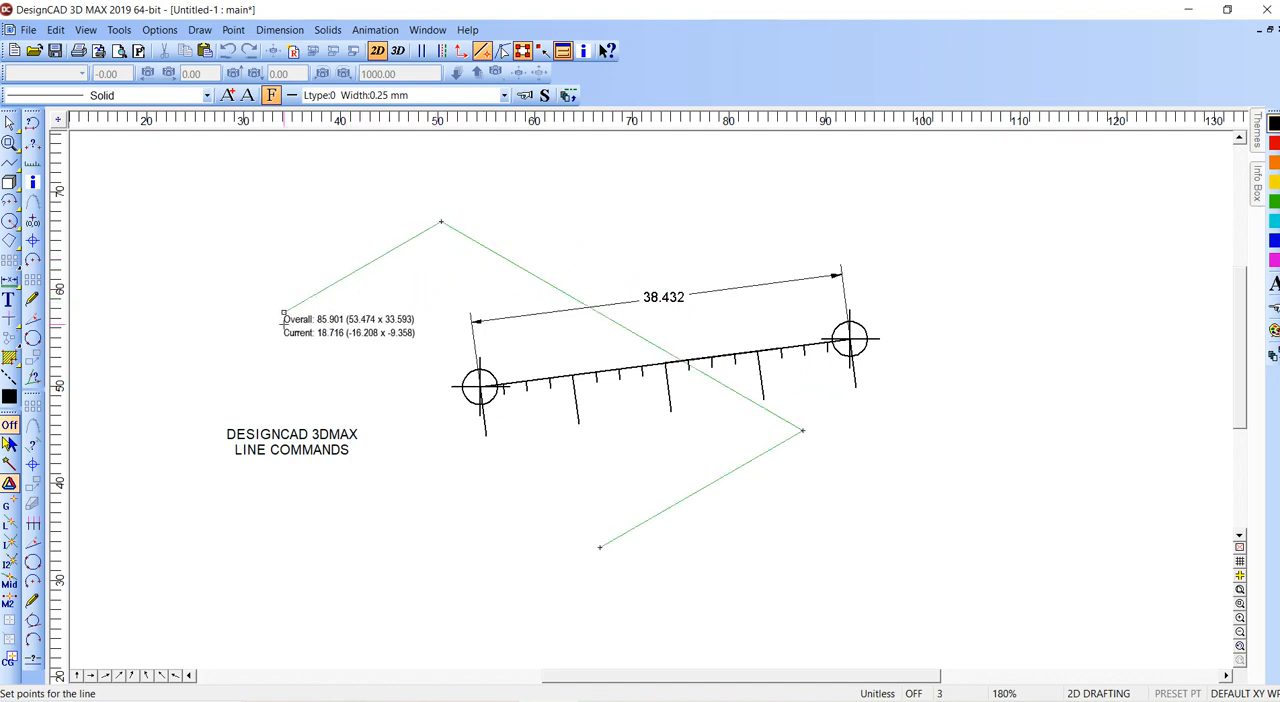
pyautogui.click(187, 368)
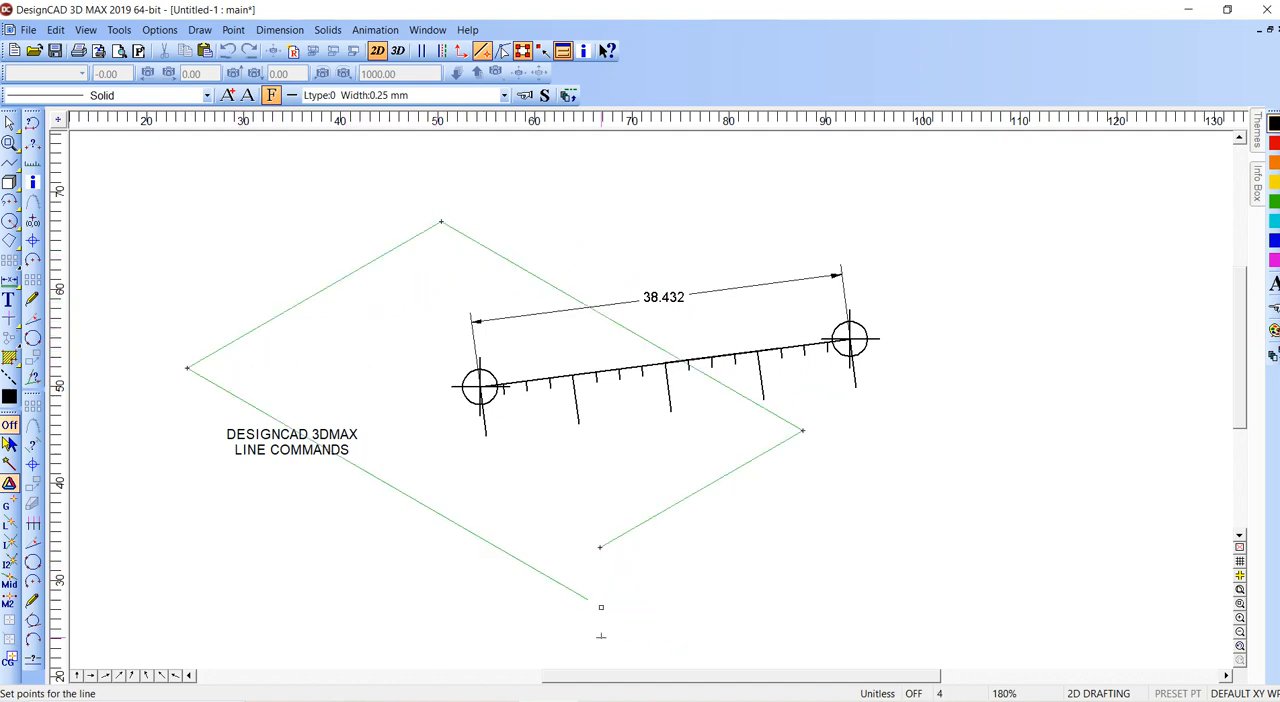
pyautogui.click(613, 614)
# - Extend the isometric line with a segment at a custom distance of 22 and a short vertical segment, and finish it
pyautogui.rightClick(748, 550)
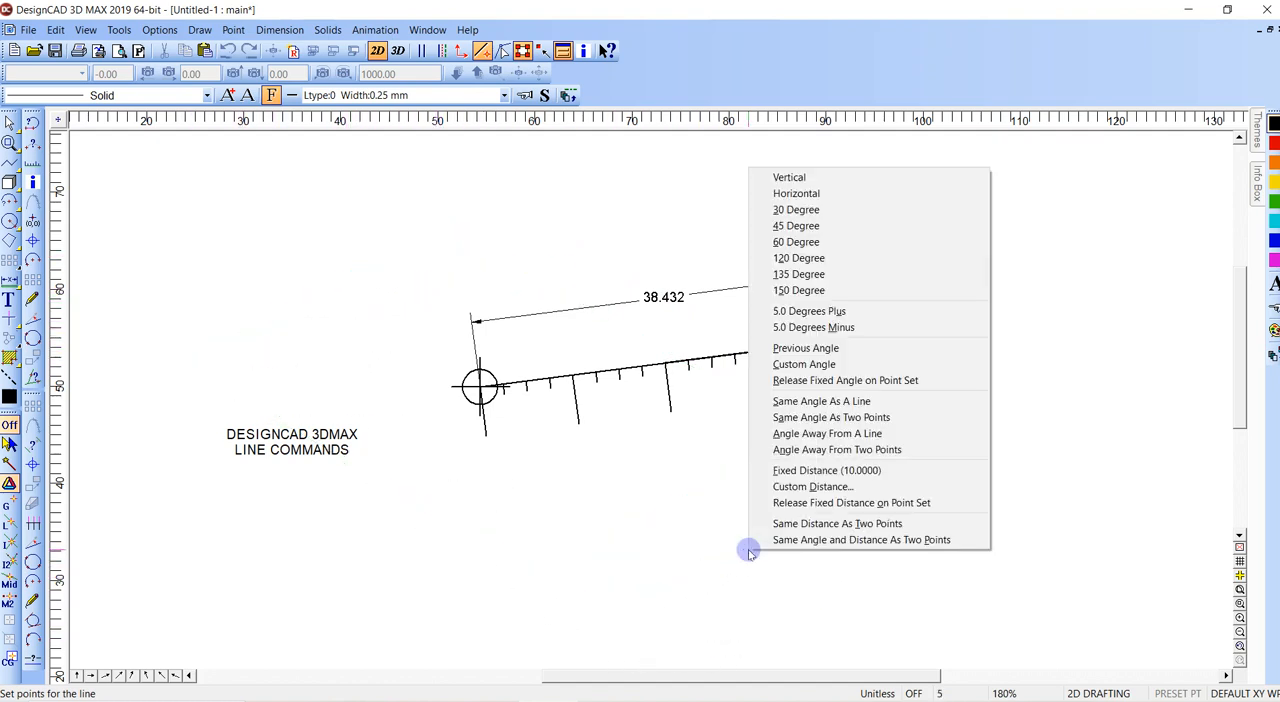
pyautogui.click(814, 487)
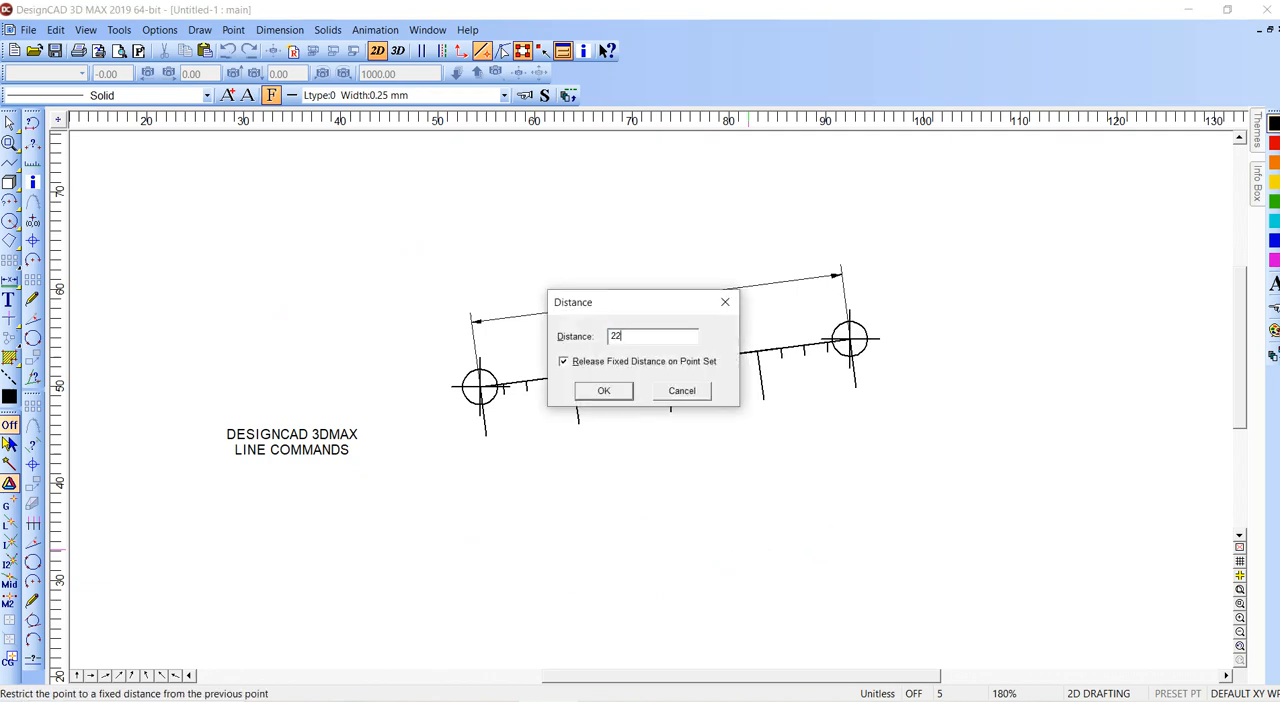
pyautogui.write('22')
pyautogui.press('Return')
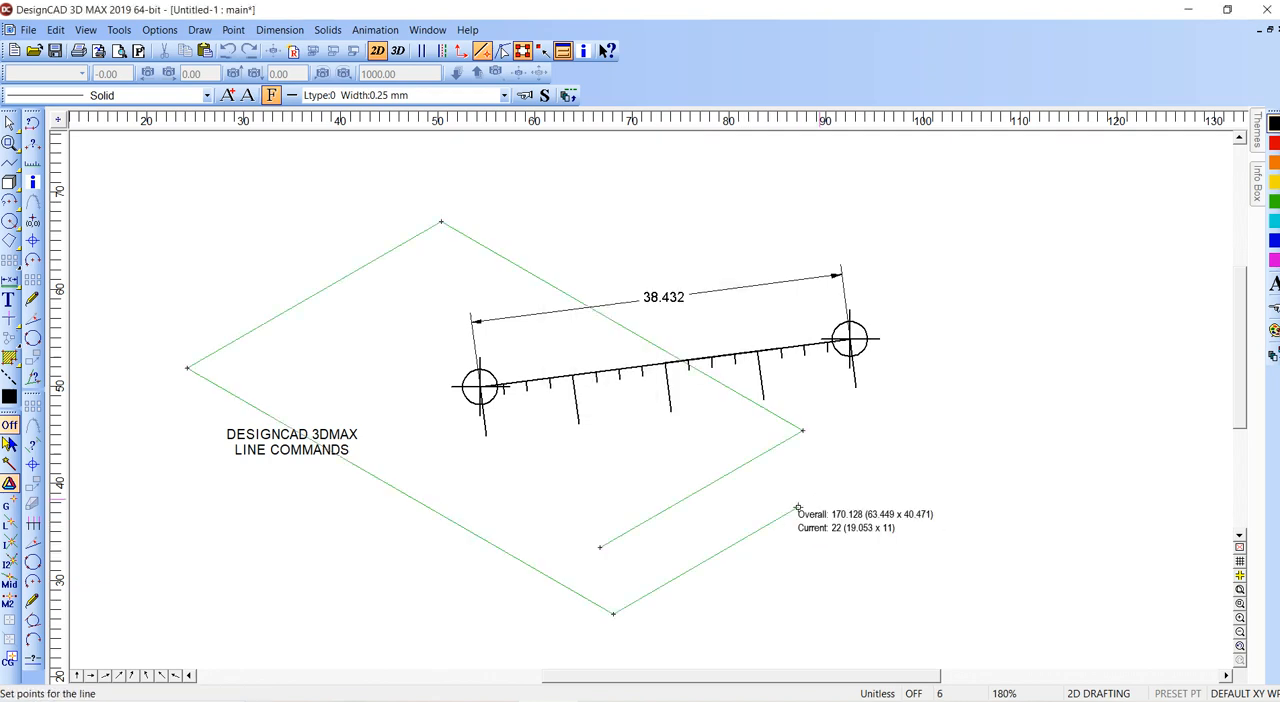
pyautogui.click(798, 508)
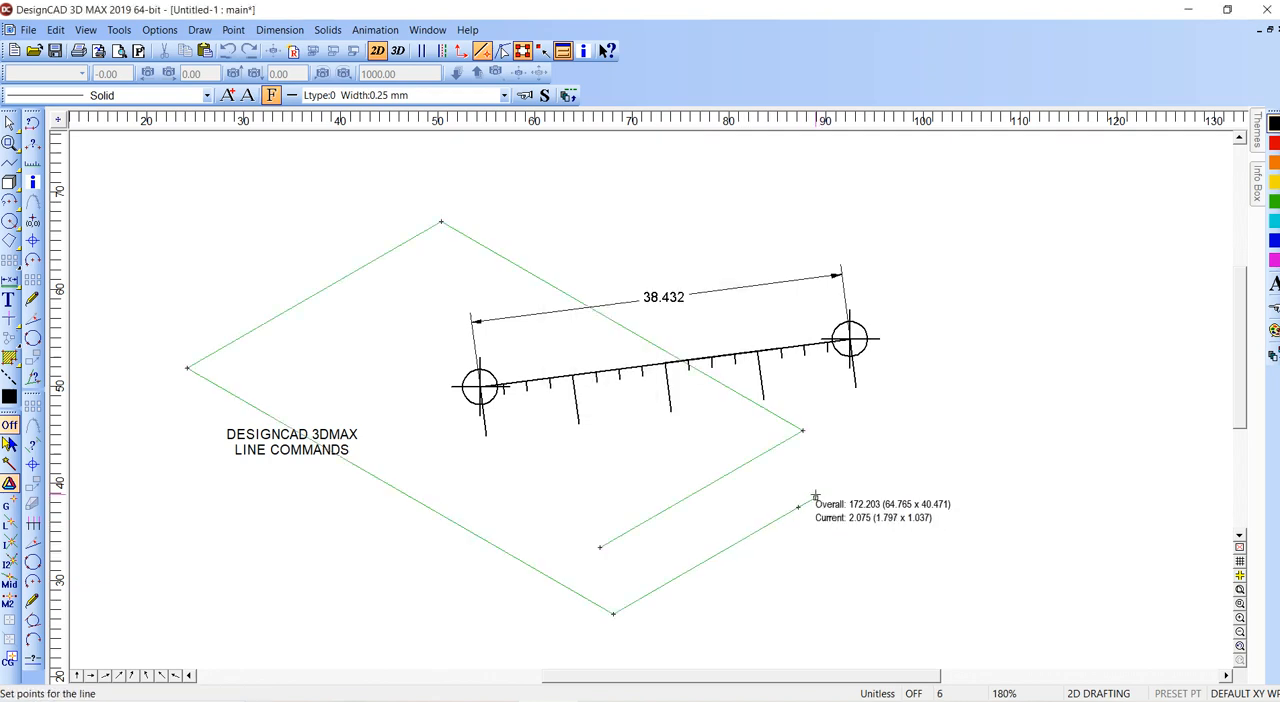
pyautogui.click(798, 446)
pyautogui.press('Return')
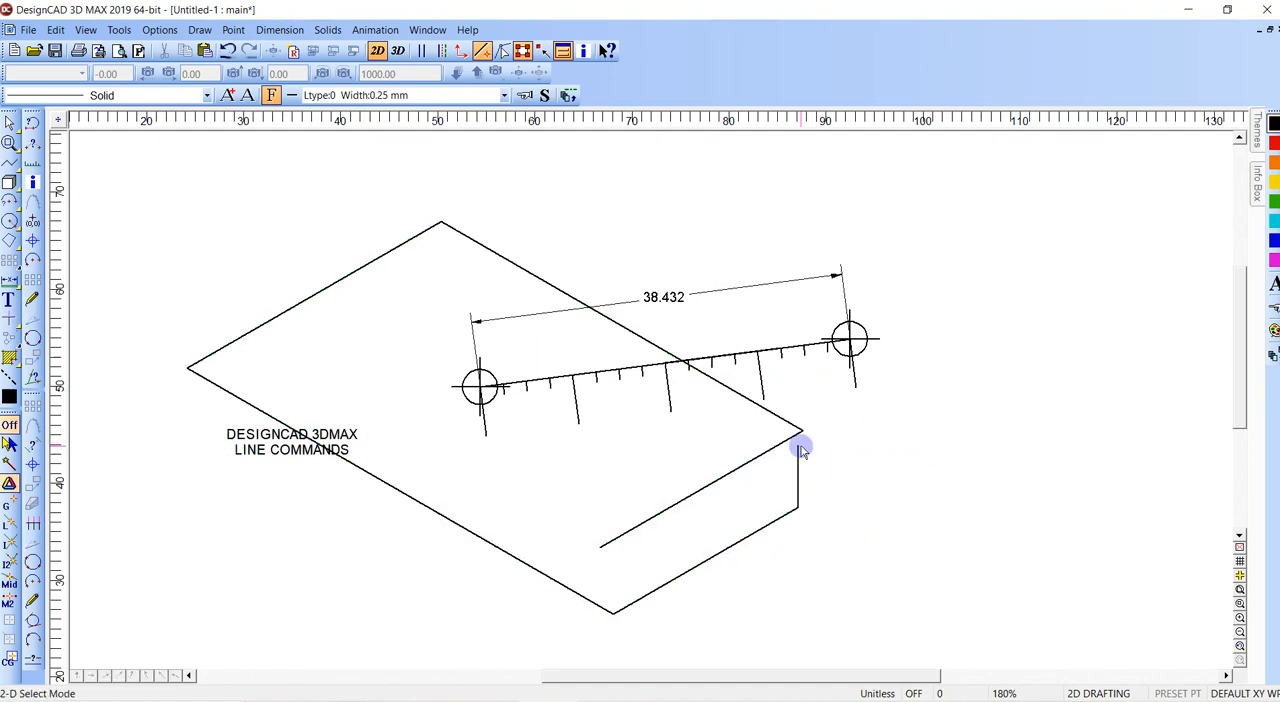
# - Dimension the fixed-distance segment at the lower right of the isometric line, placing the dimension above it
pyautogui.press('=')
pyautogui.click(798, 508)
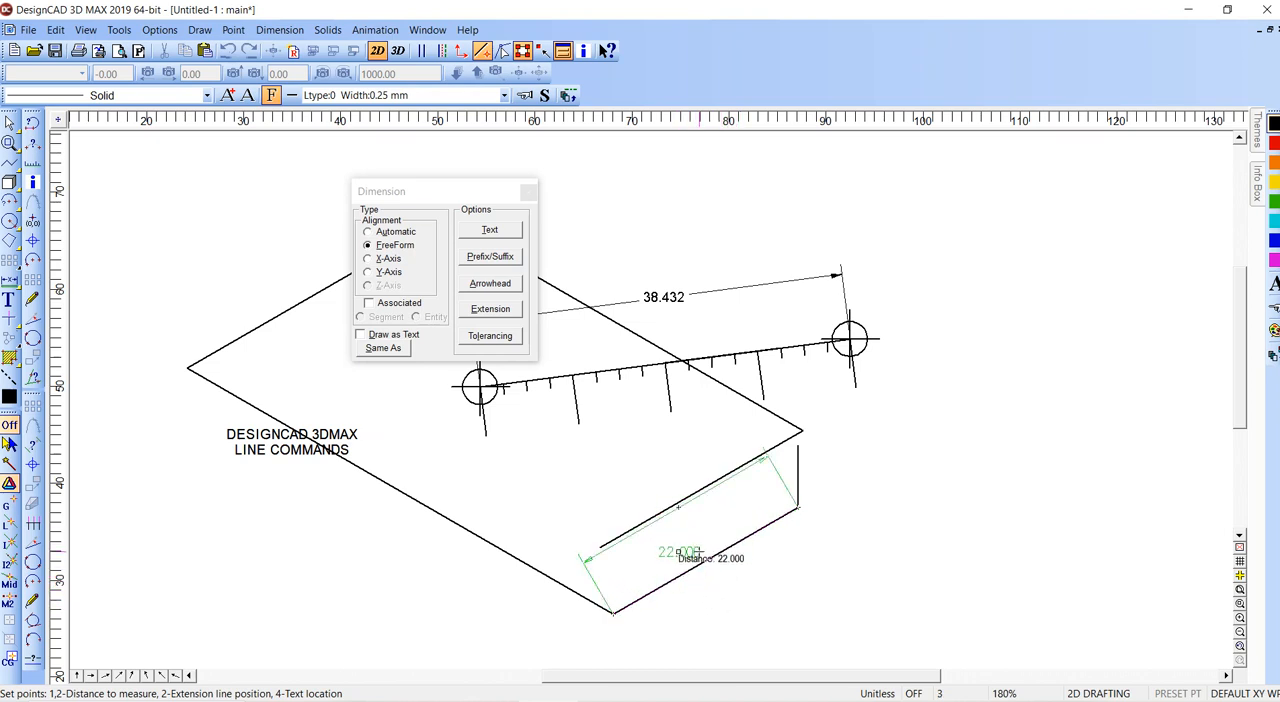
pyautogui.click(694, 525)
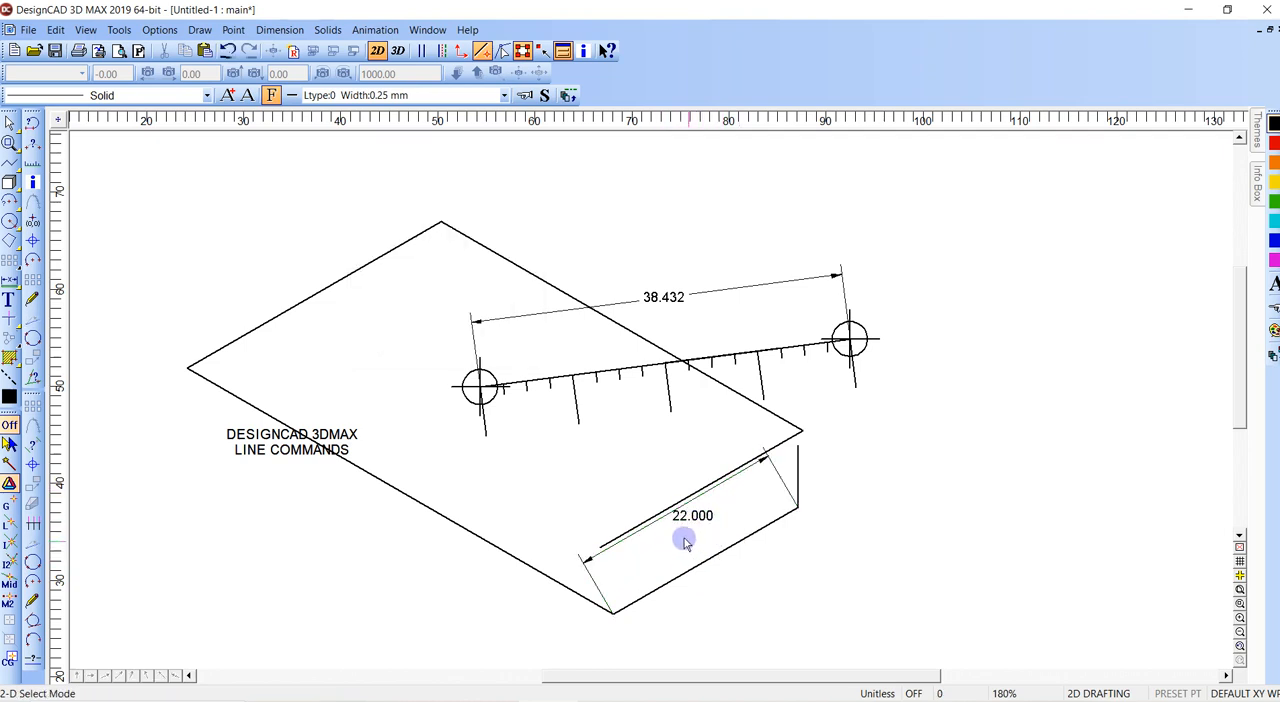
# - Release the active Isometric angle constraint, apply the change, and try a freely angled line below the isometric lines
pyautogui.scroll(-1, 692, 519)
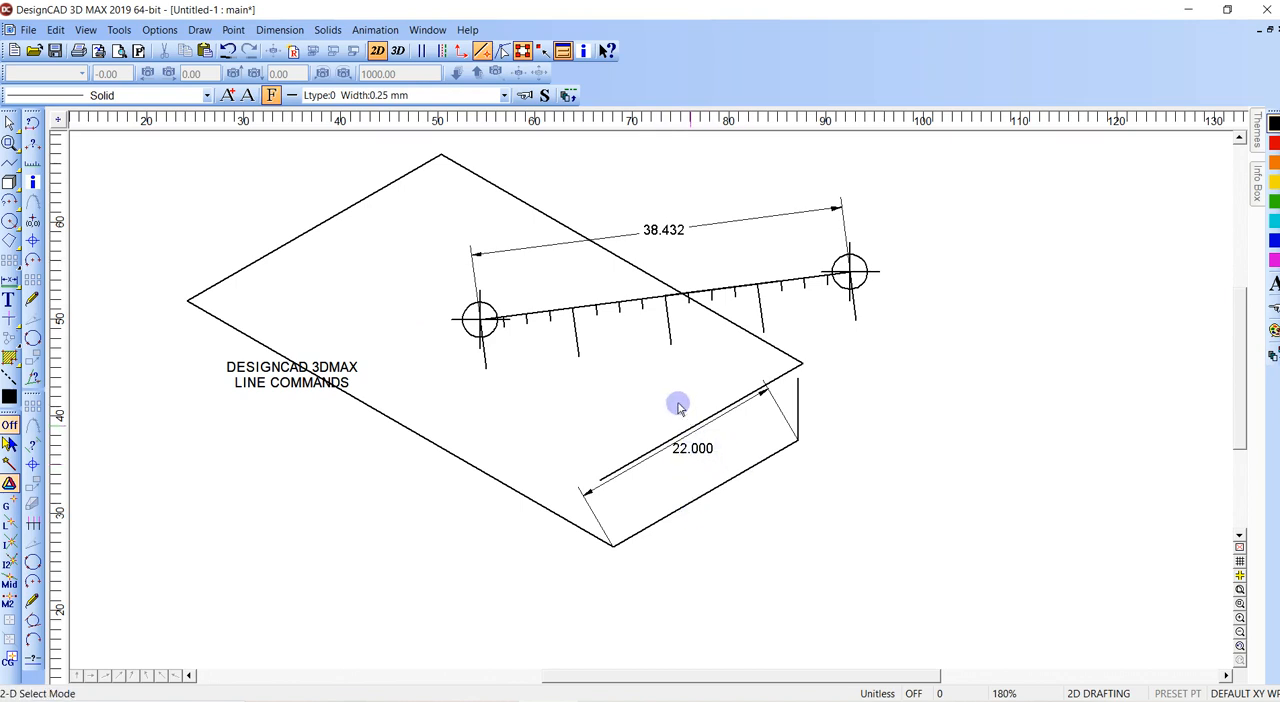
pyautogui.click(160, 30)
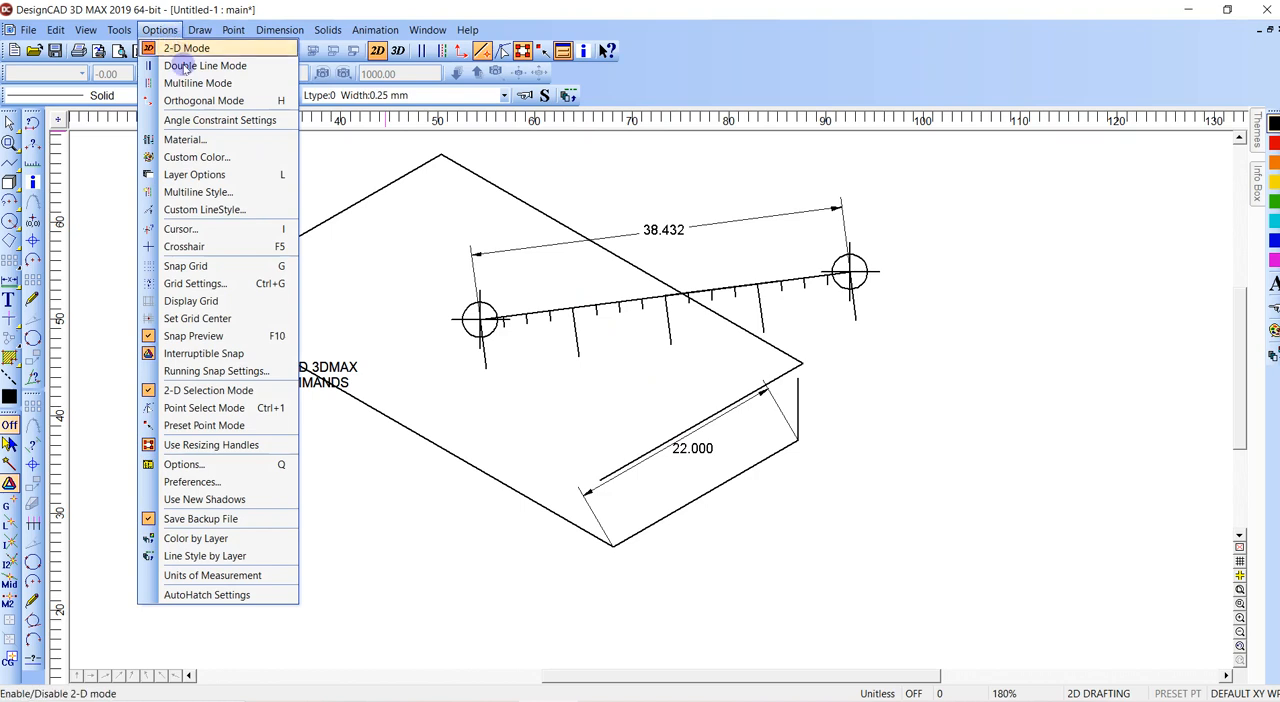
pyautogui.click(225, 119)
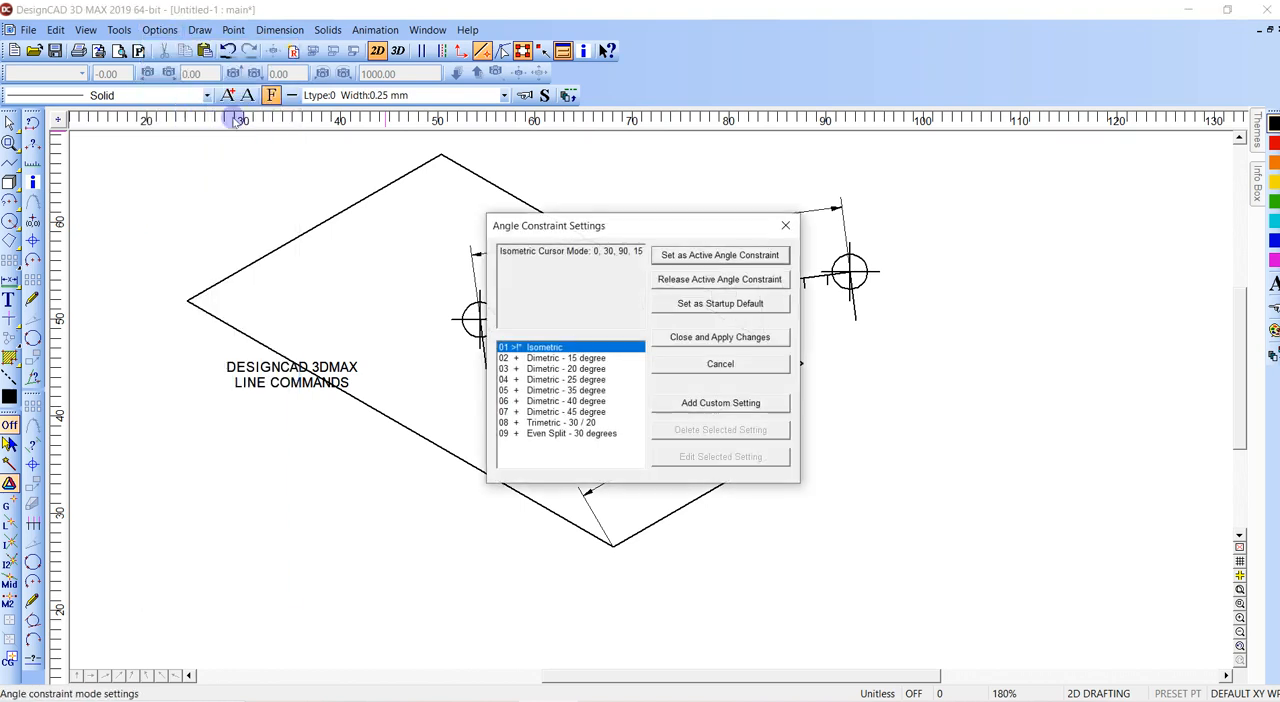
pyautogui.click(714, 282)
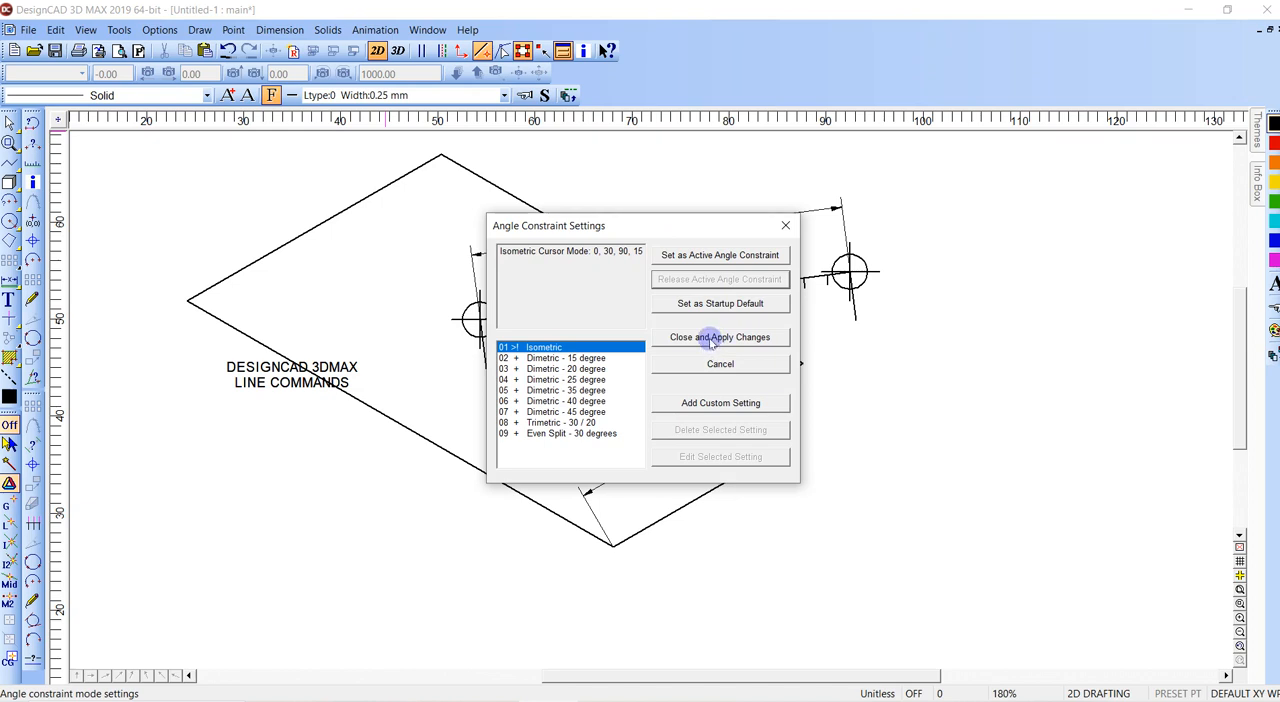
pyautogui.click(714, 339)
pyautogui.click(725, 543)
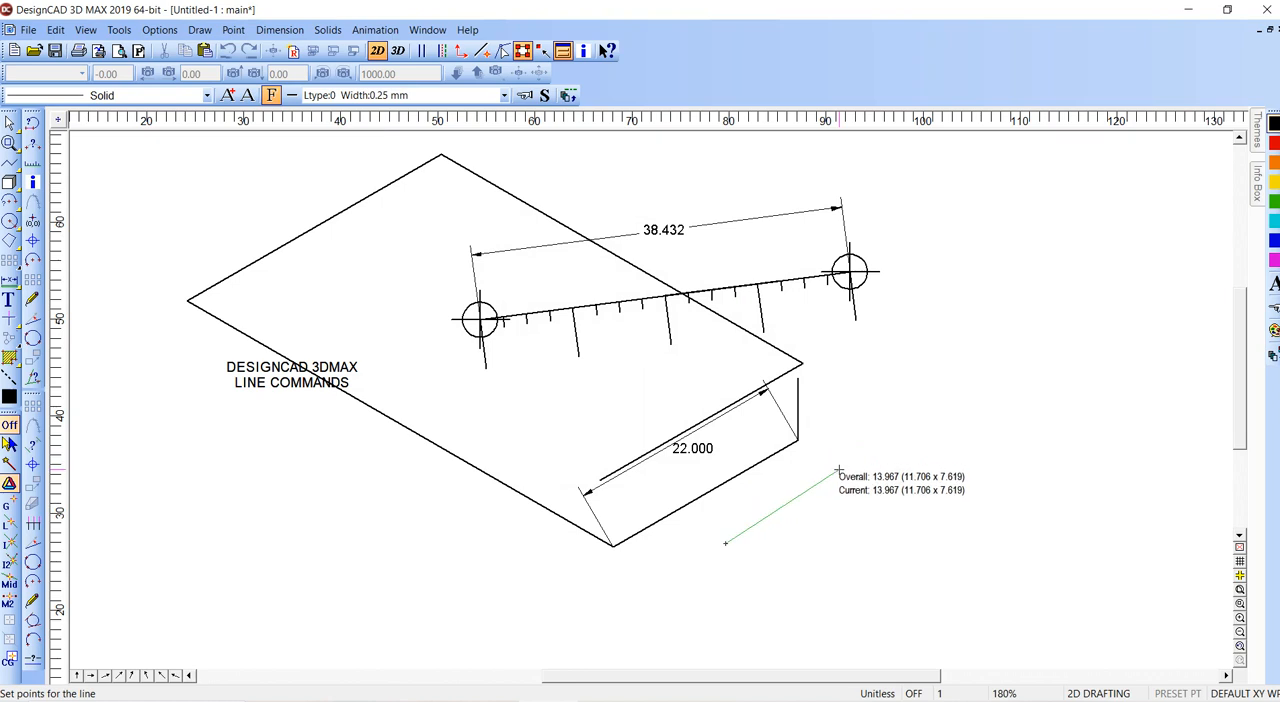
pyautogui.press('Escape')
# - Delete the 22.000 dimension and undo earlier work back past the isometric lines, the tick marks and the perpendicular line with its 12.000 dimension
pyautogui.click(692, 449)
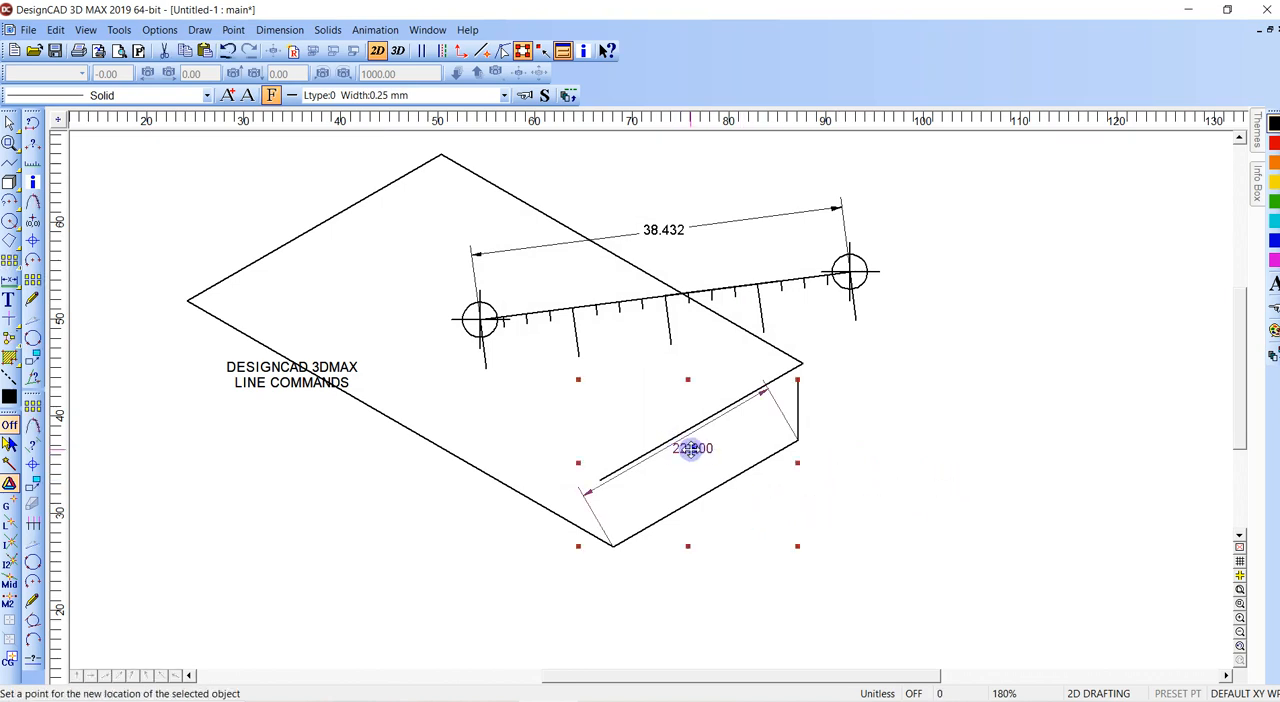
pyautogui.press('Delete')
pyautogui.hotkey('ctrl', 'a')
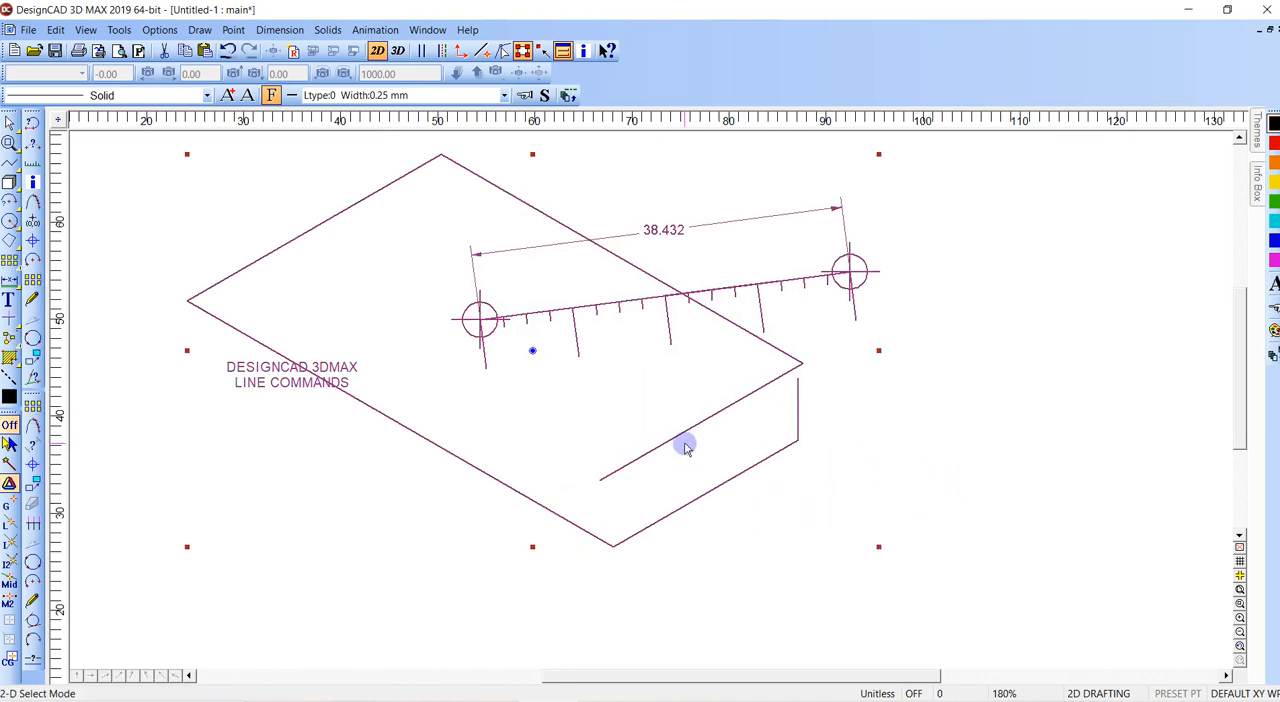
pyautogui.hotkey('ctrl', 'z')
pyautogui.hotkey('ctrl', 'z')
pyautogui.hotkey('ctrl', 'z')
pyautogui.hotkey('ctrl', 'z')
pyautogui.hotkey('ctrl', 'z')
pyautogui.hotkey('ctrl', 'z')
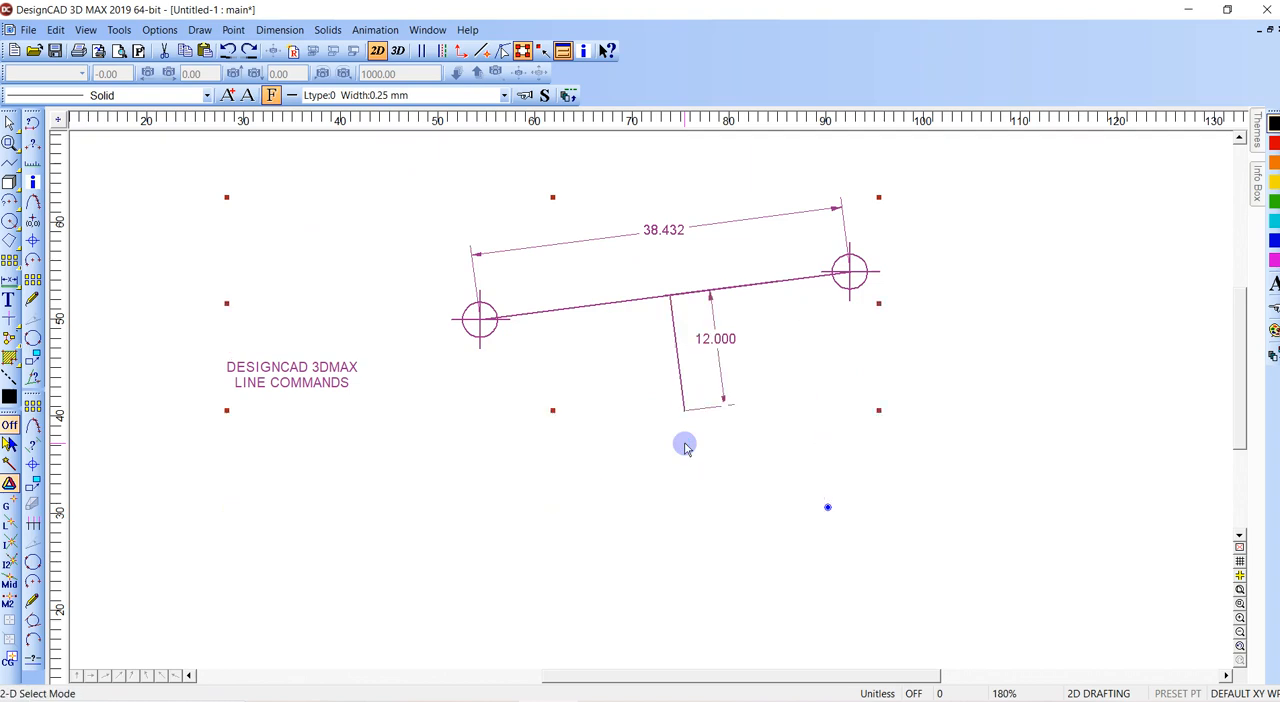
pyautogui.press('Escape')
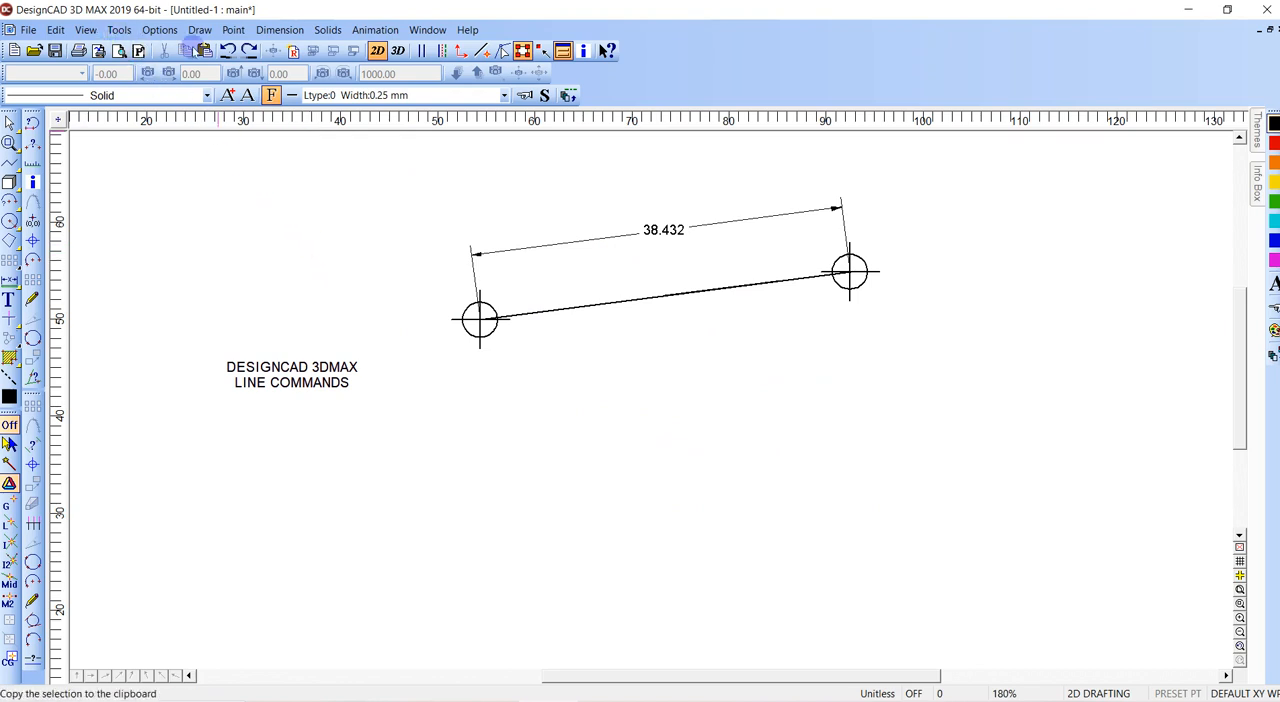
# - Display the double line settings and turn on Double Line Mode, trying a short line below the dimensioned line
pyautogui.rightClick(194, 49)
pyautogui.click(250, 89)
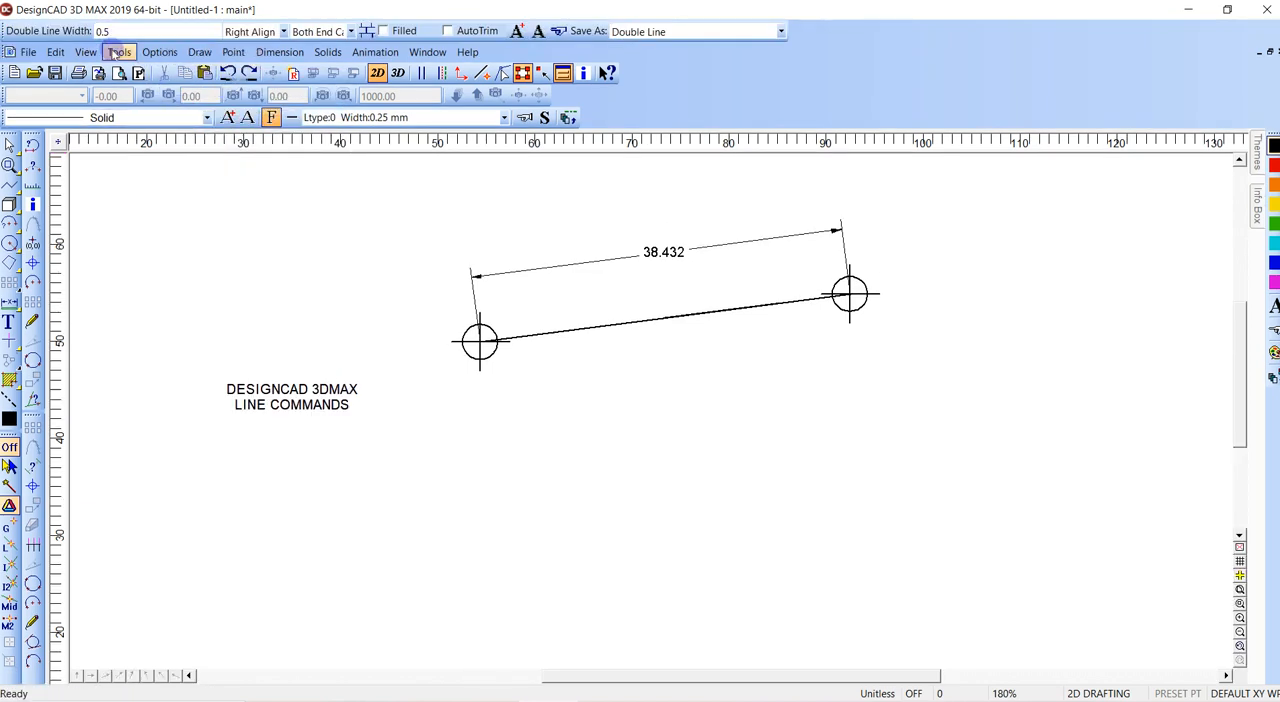
pyautogui.click(145, 55)
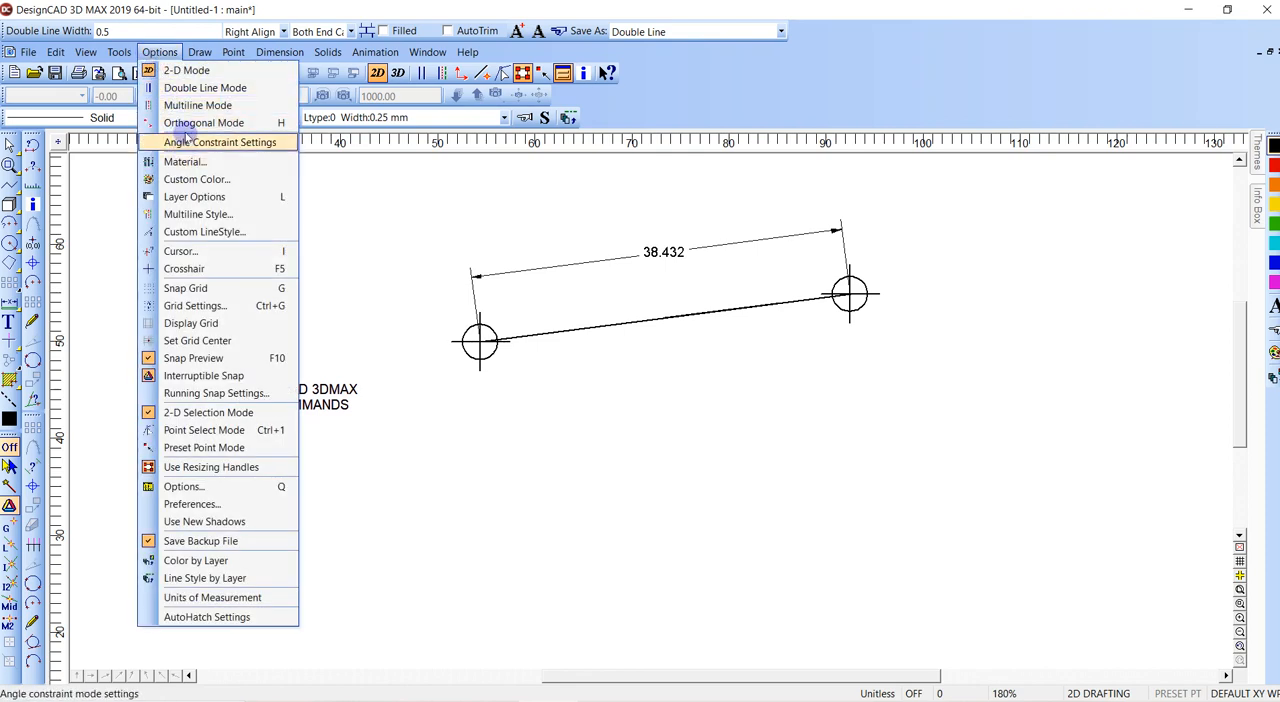
pyautogui.click(180, 87)
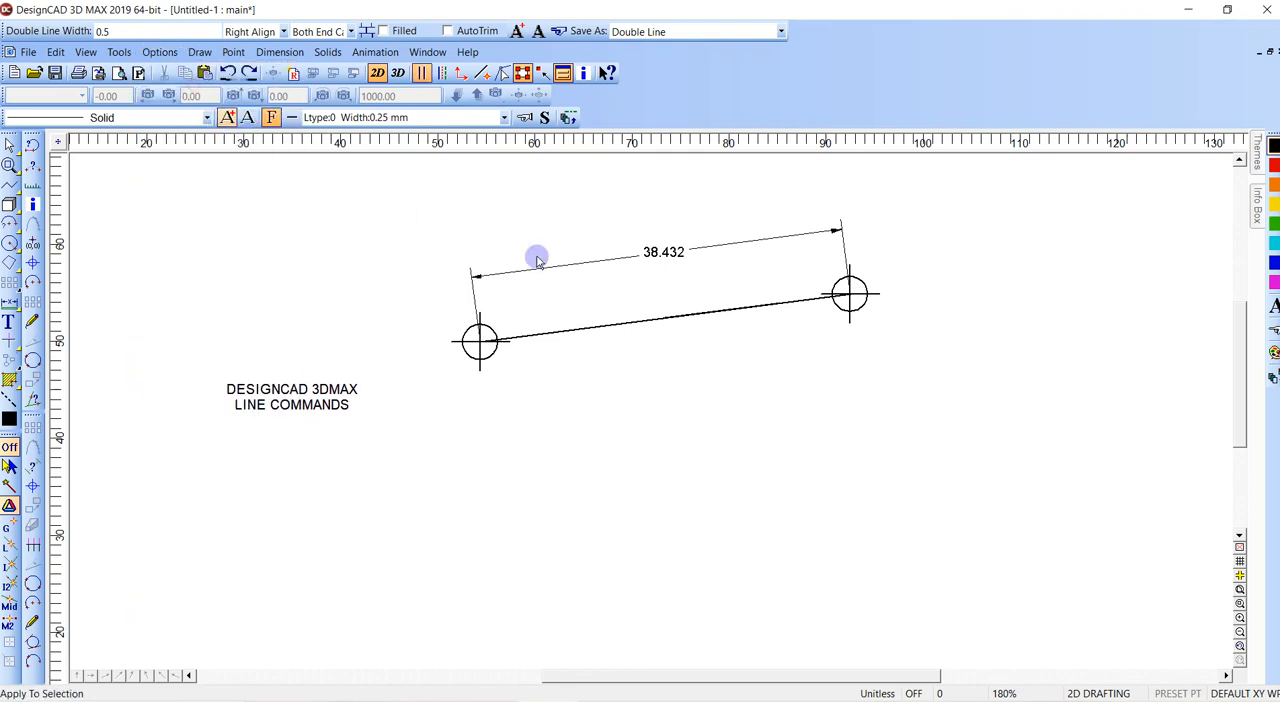
pyautogui.press('v')
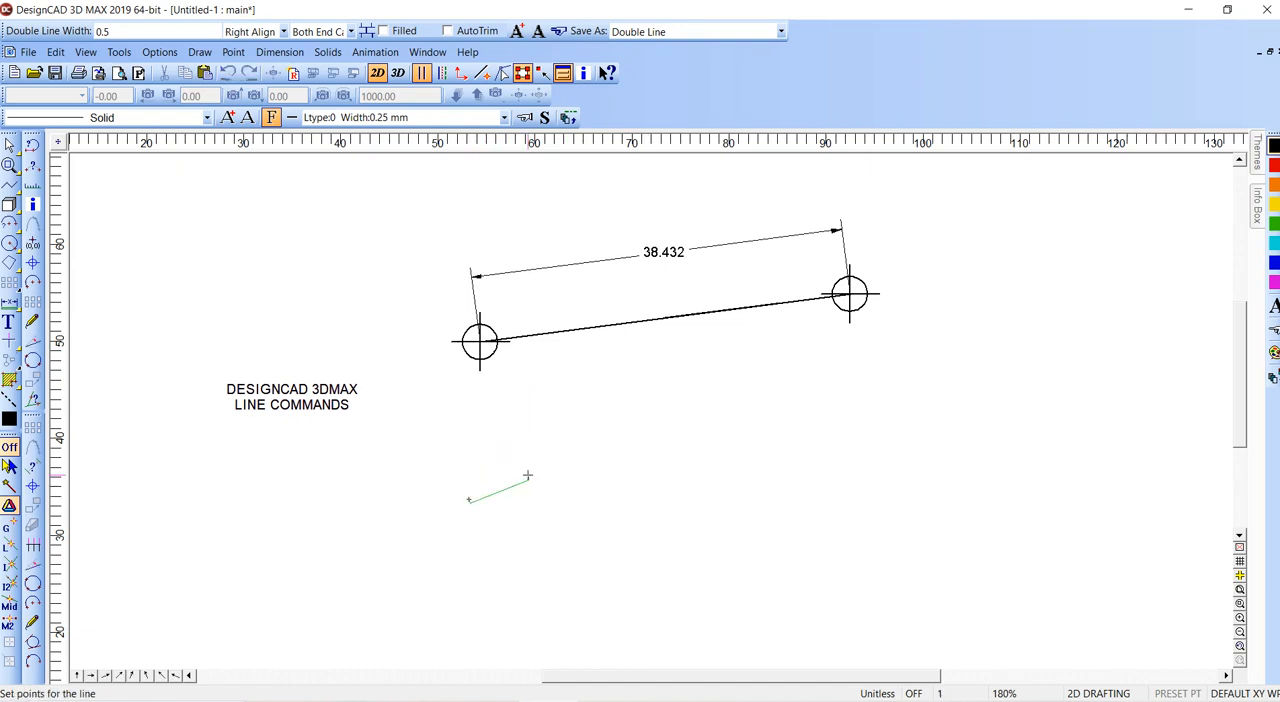
pyautogui.press('Escape')
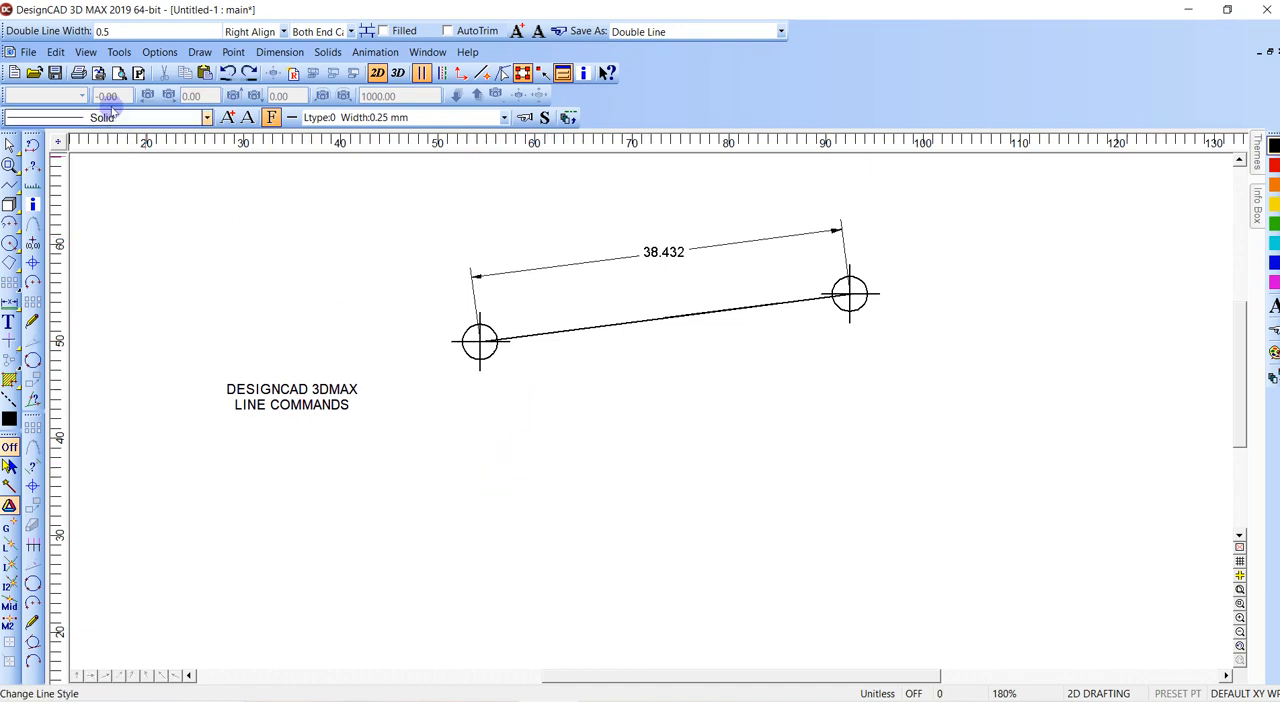
# - Set the double line width to 10.5 and place four points of a zigzag double line below the dimensioned line
pyautogui.click(137, 31)
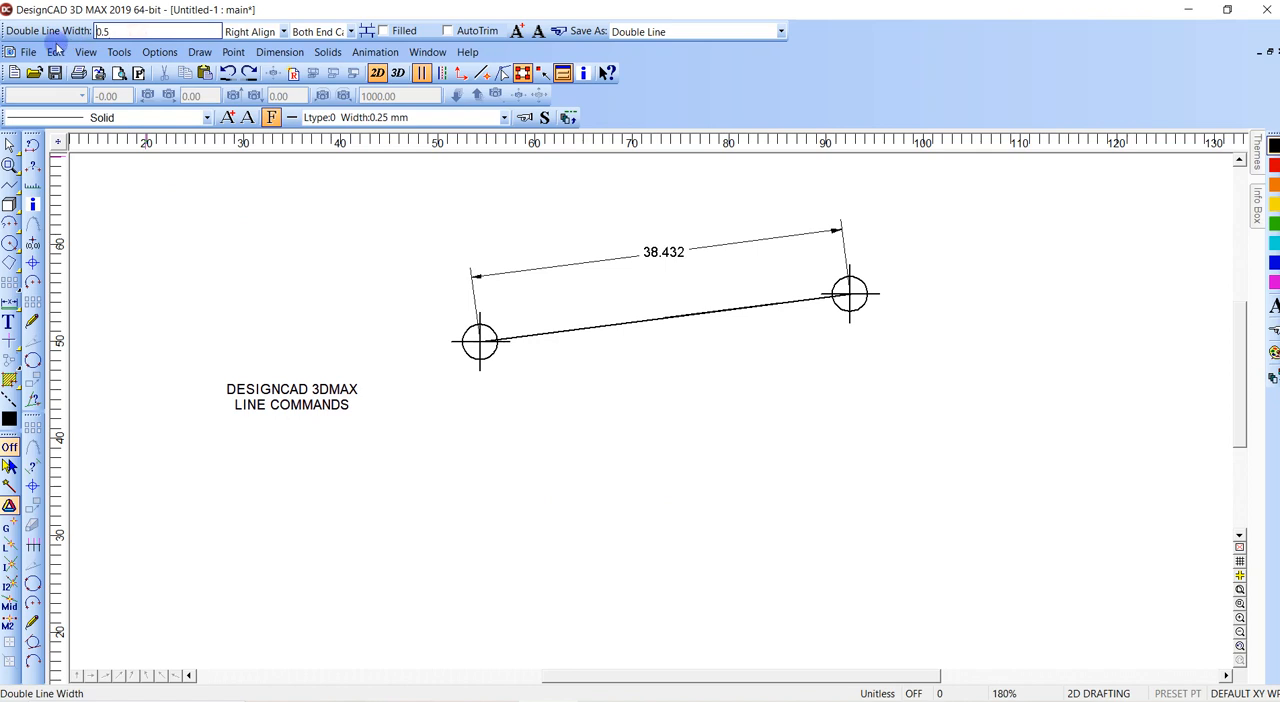
pyautogui.write('1')
pyautogui.write('l')
pyautogui.click(466, 565)
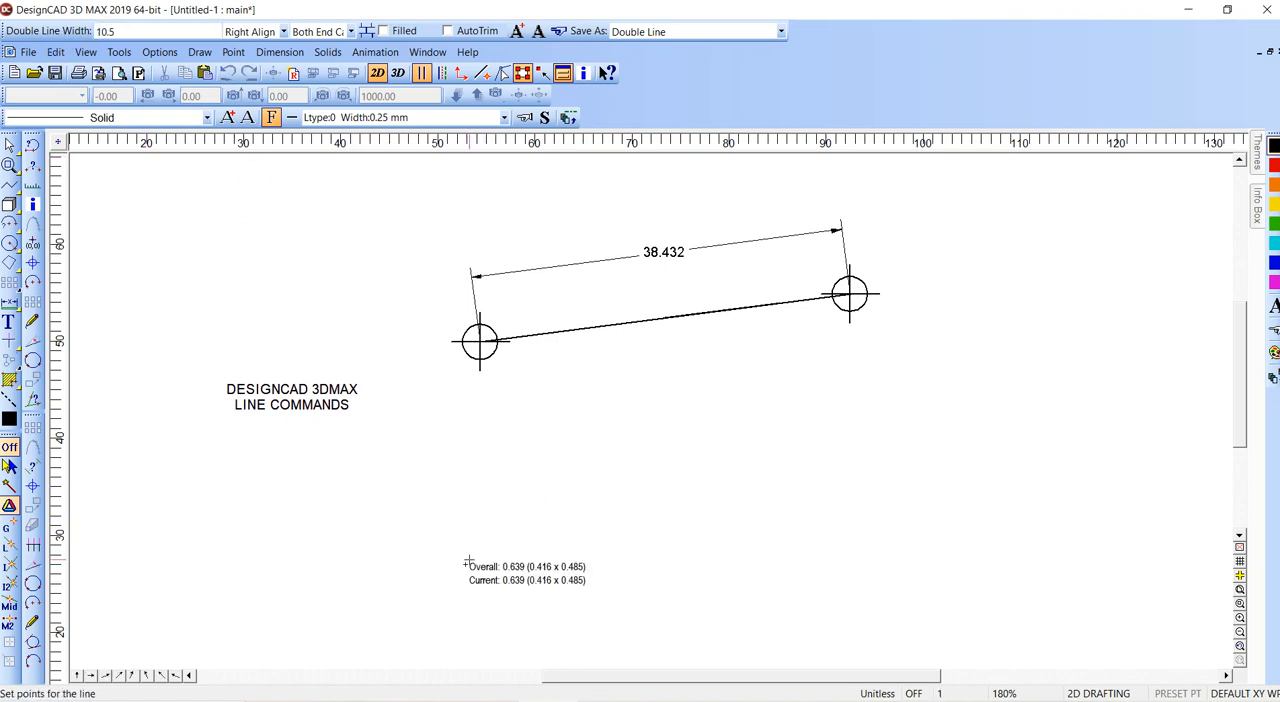
pyautogui.click(570, 480)
pyautogui.click(740, 461)
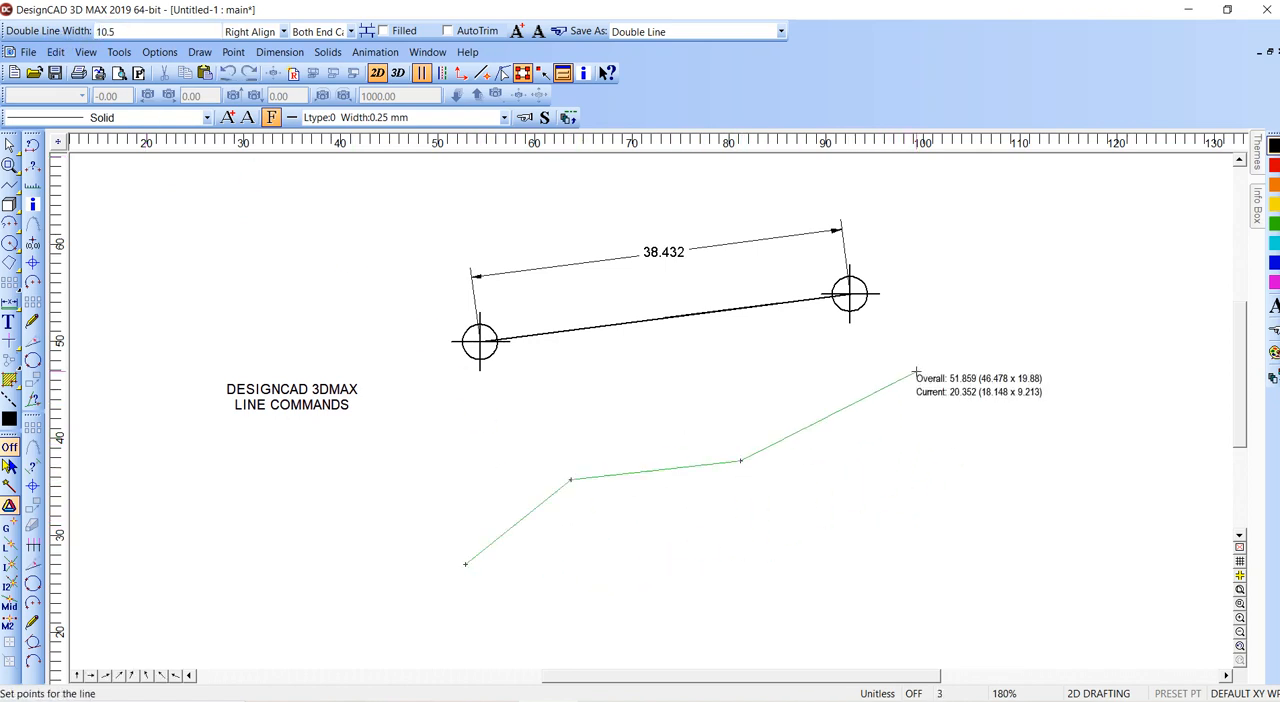
pyautogui.click(926, 308)
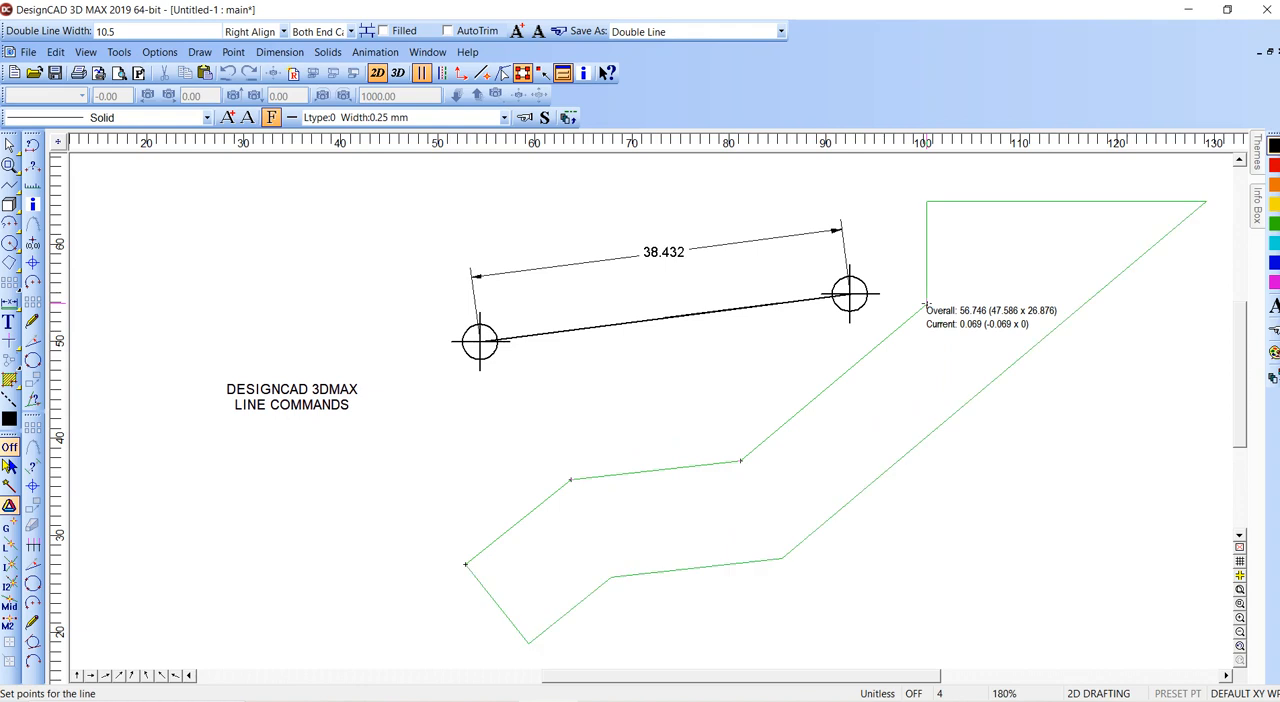
pyautogui.press('Escape')
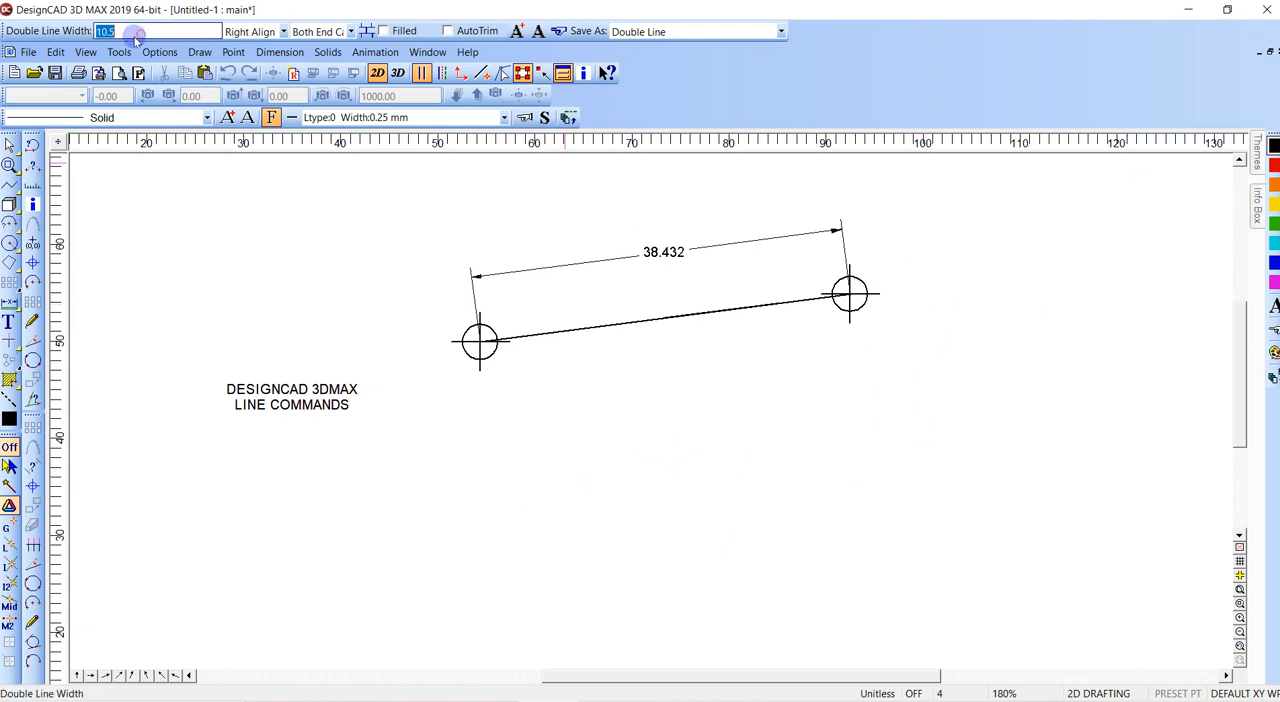
# - Set the double line width to 2 and finish the zigzag with a fifth point at its lower right end
pyautogui.click(127, 35)
pyautogui.moveTo(152, 31); pyautogui.dragTo(63, 38)
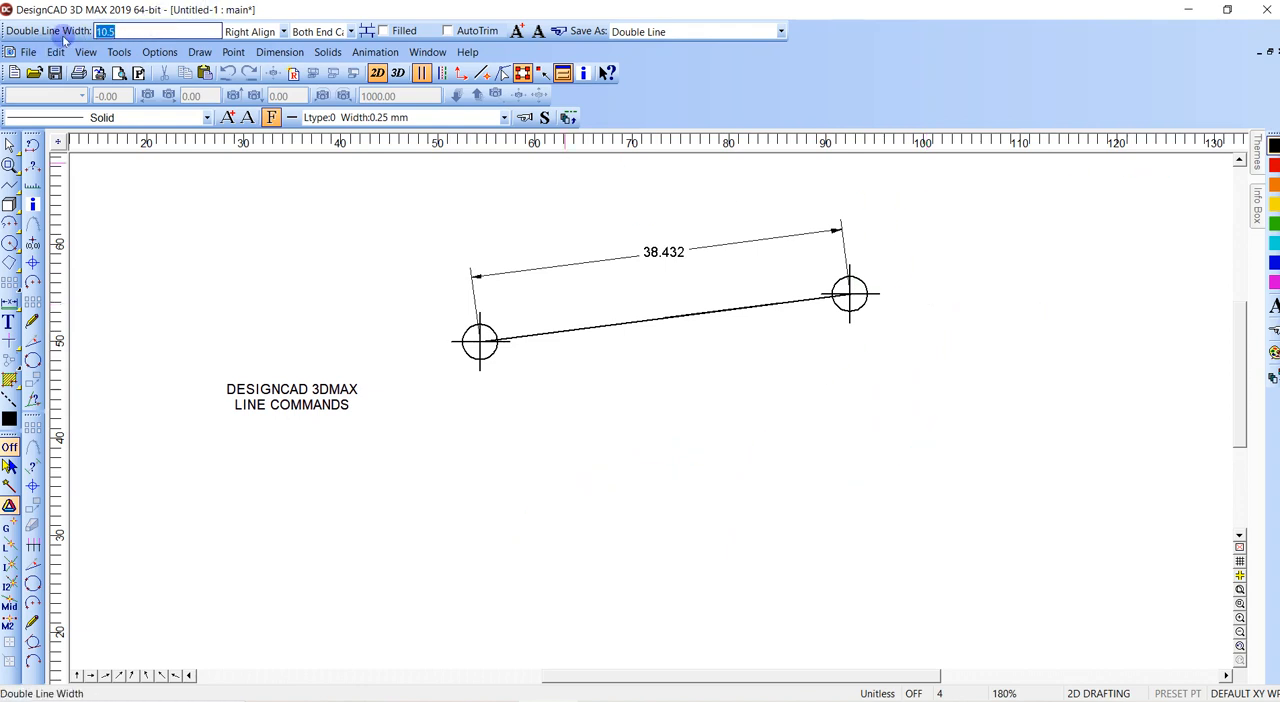
pyautogui.write('2')
pyautogui.press('Return')
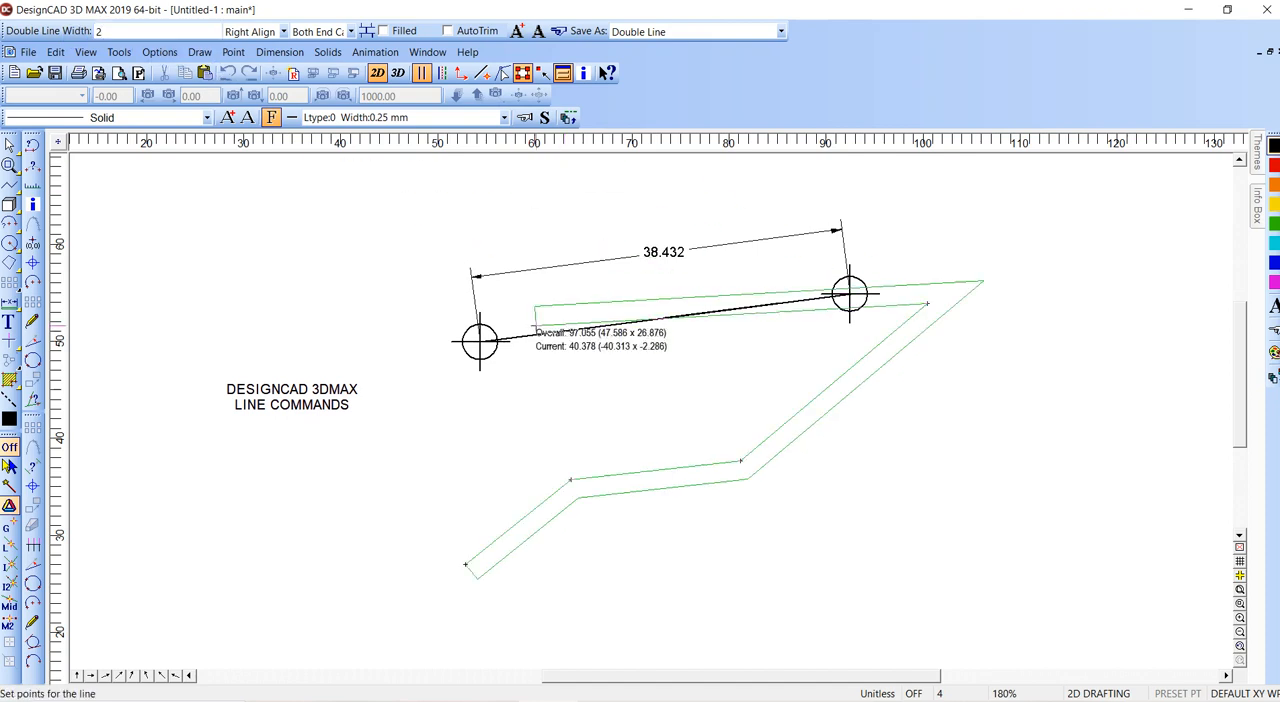
pyautogui.doubleClick(990, 441)
pyautogui.click(991, 441)
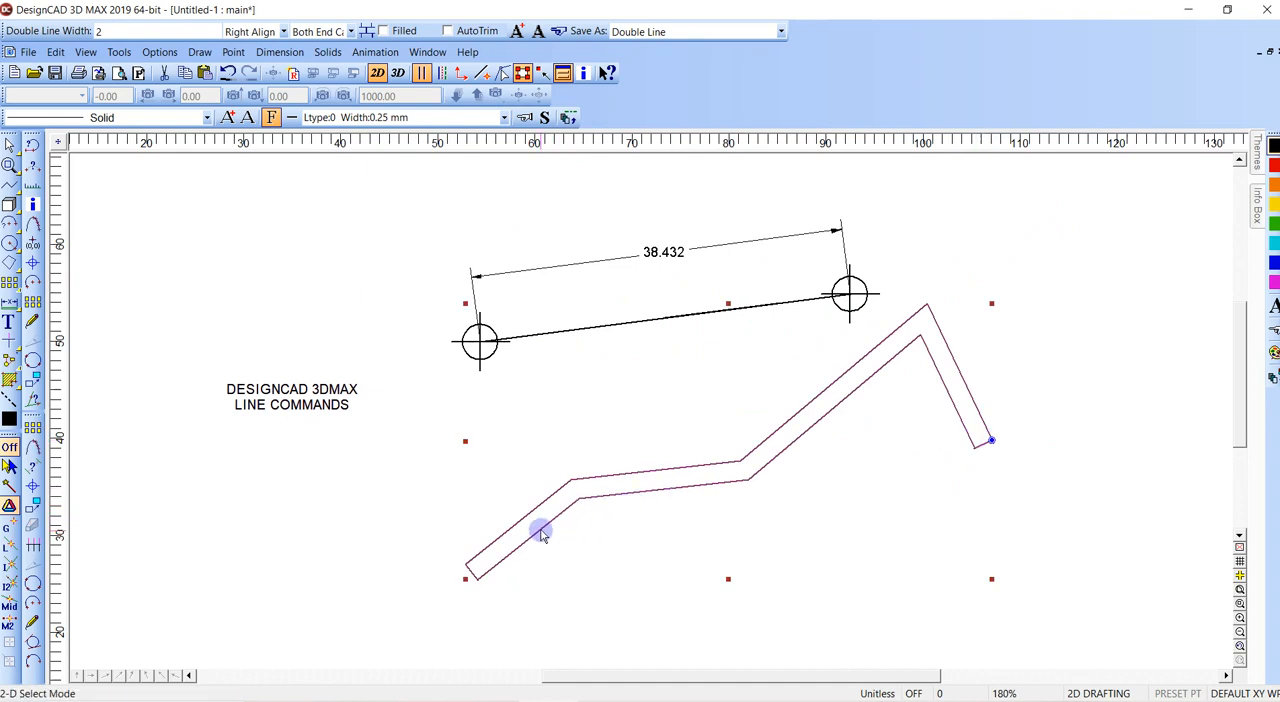
# - Switch to point selection mode to show the double line's points, and try starting a line at its lower left end point
pyautogui.click(502, 73)
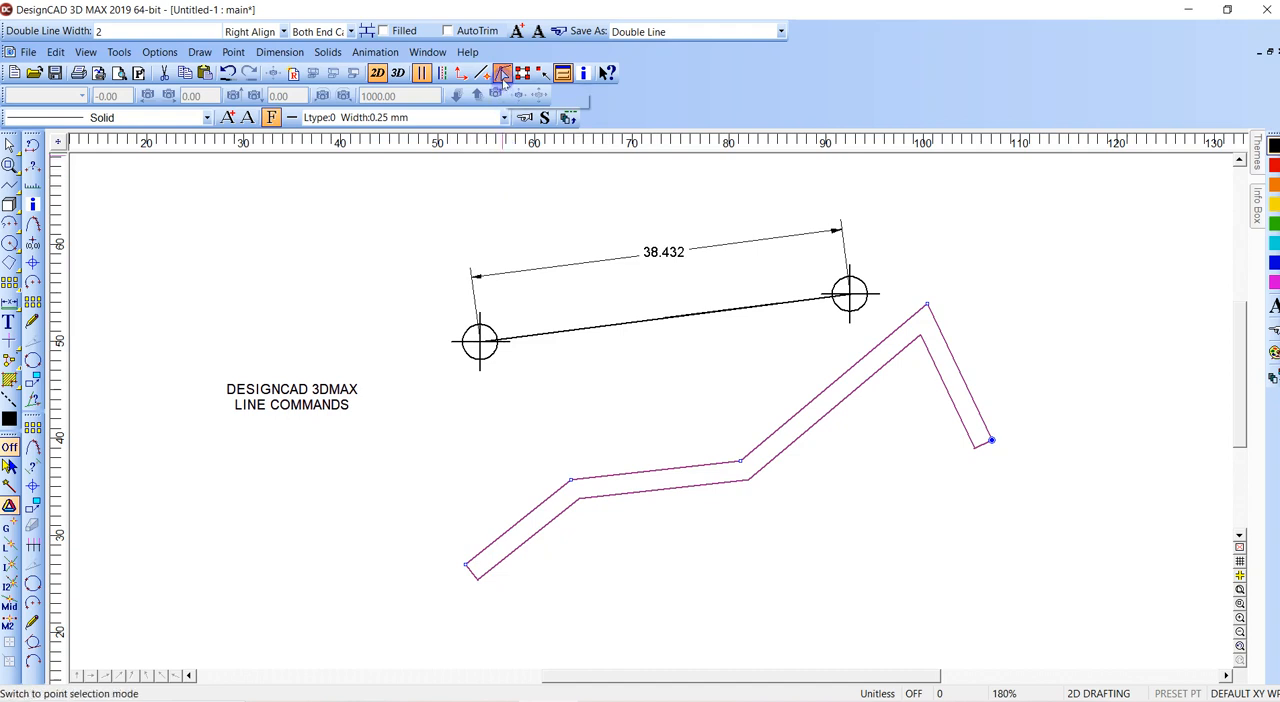
pyautogui.click(555, 424)
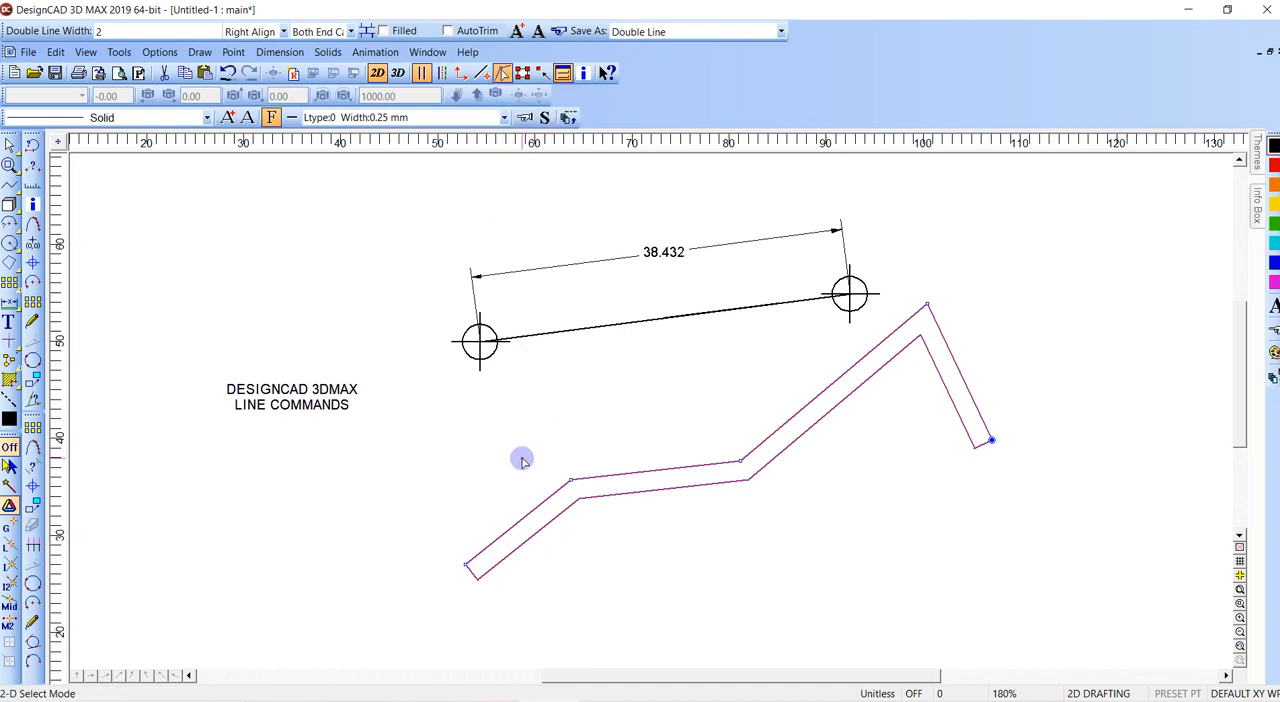
pyautogui.click(490, 527)
pyautogui.press('v')
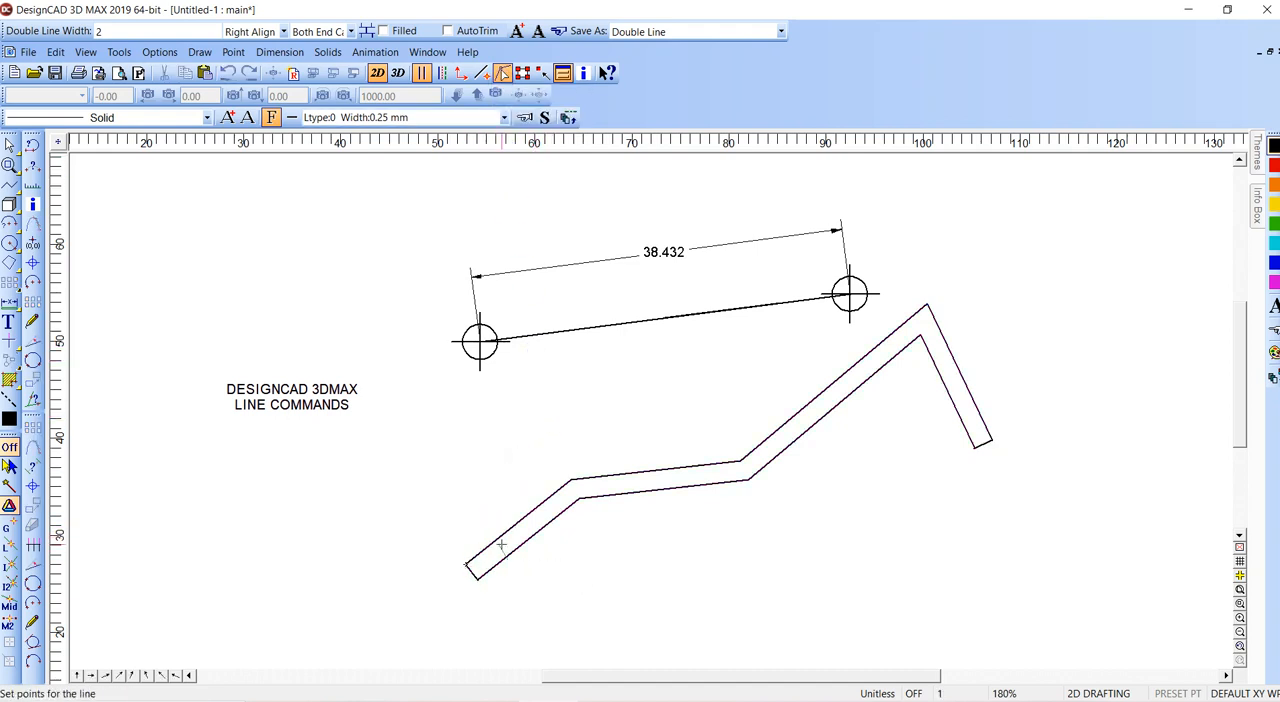
pyautogui.click(509, 460)
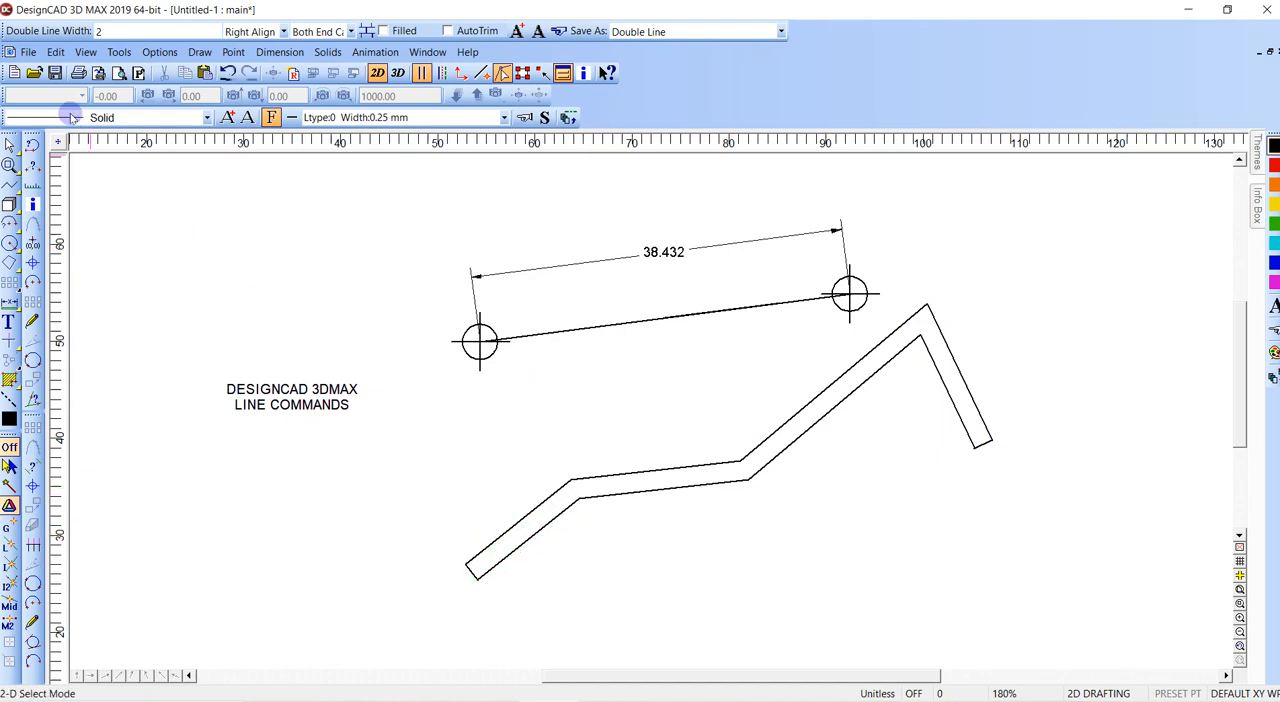
# - Turn off Double Line Mode and try snapping a plain line along the points on the double line's upper edge
pyautogui.click(159, 52)
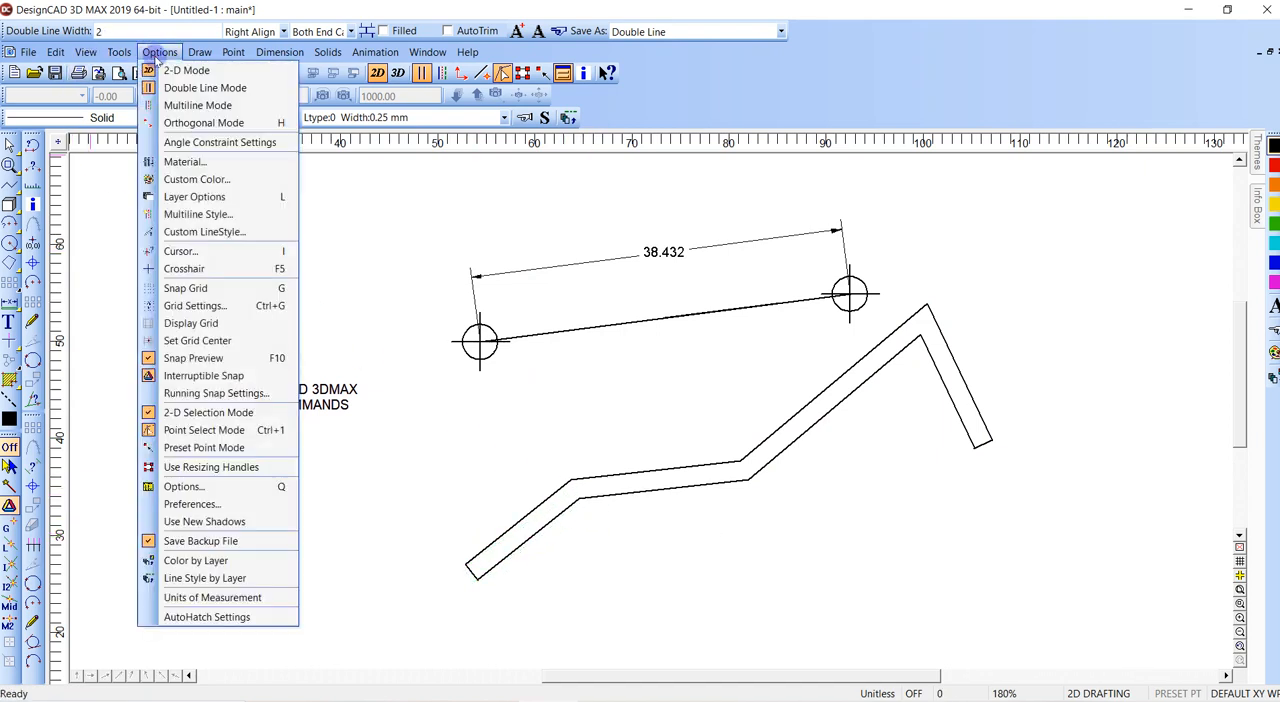
pyautogui.click(180, 90)
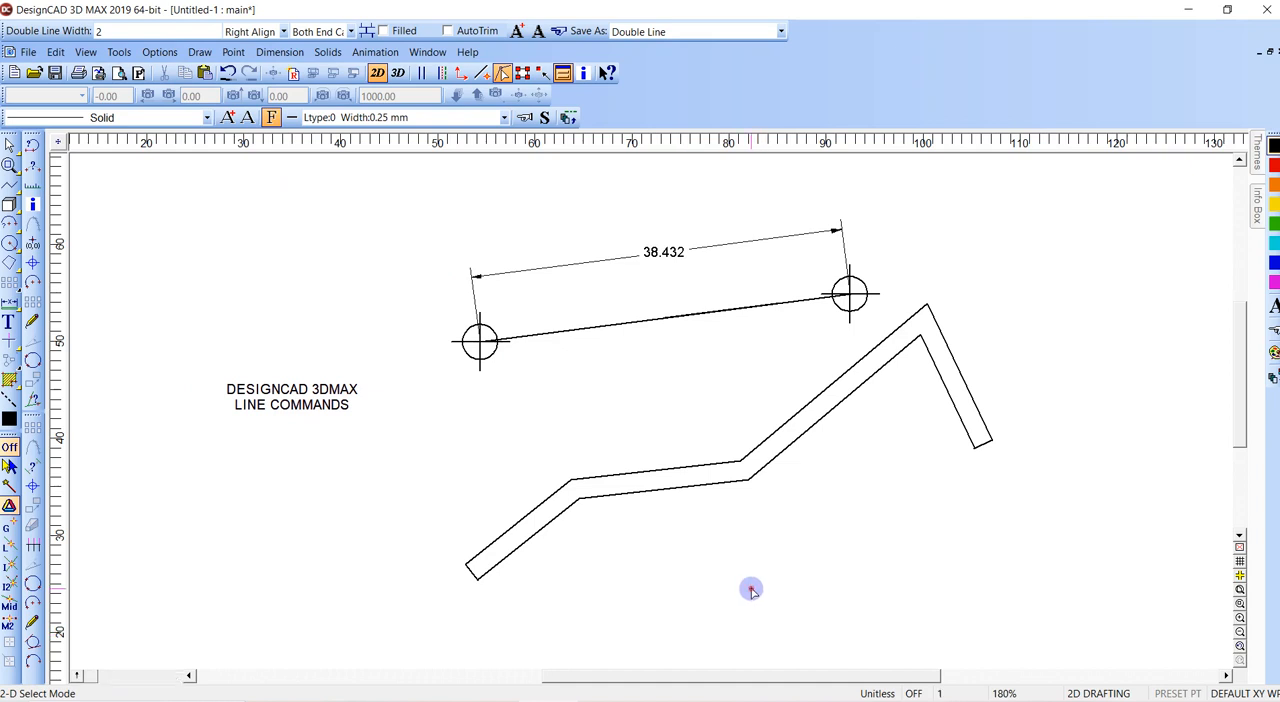
pyautogui.press('v')
pyautogui.click(571, 478)
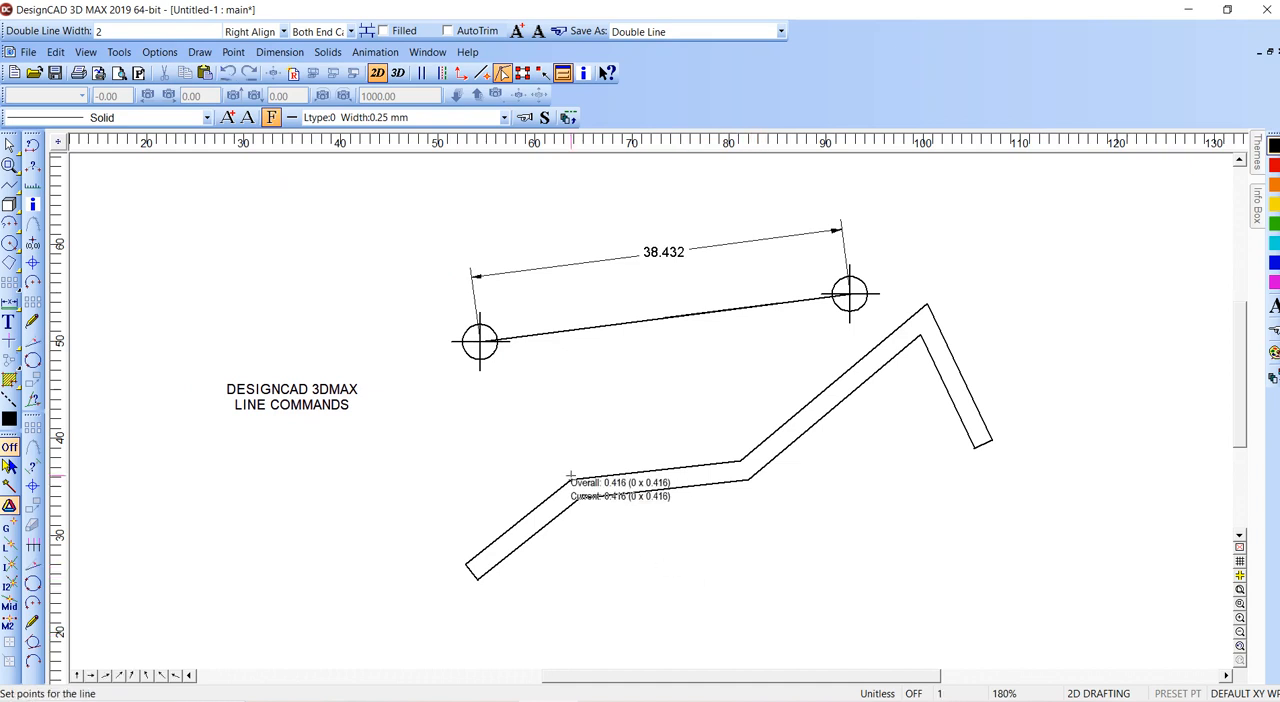
pyautogui.click(740, 462)
pyautogui.click(924, 306)
pyautogui.click(992, 440)
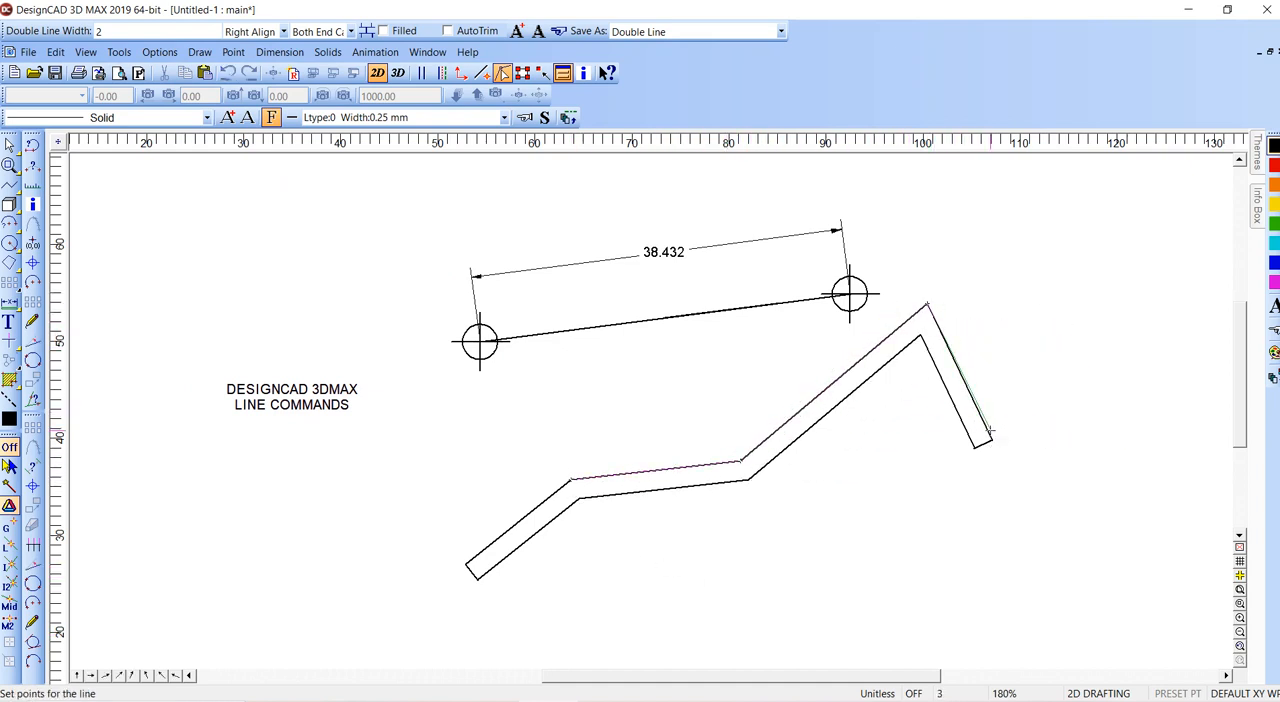
pyautogui.press('Escape')
pyautogui.press('Escape')
pyautogui.press('Escape')
pyautogui.press('Escape')
pyautogui.press('Escape')
# - Select the zigzag double line, set the double line alignment to Center Align, and clear the selection
pyautogui.click(589, 479)
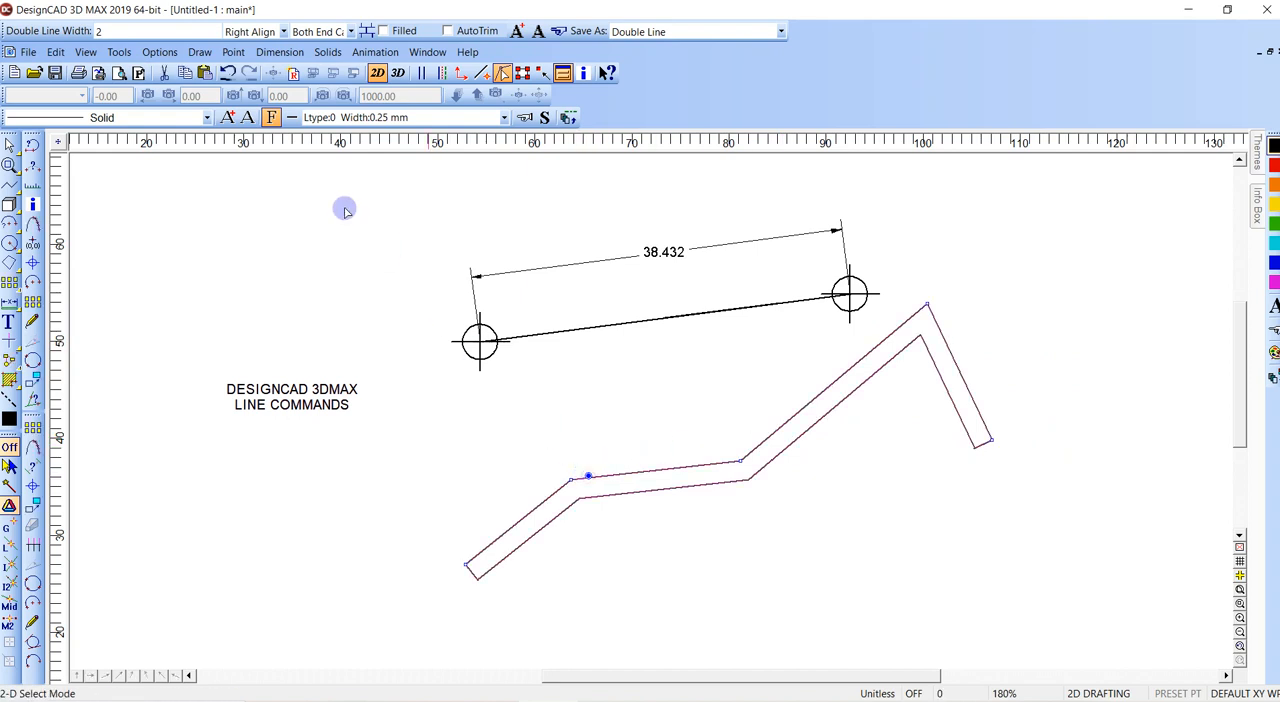
pyautogui.click(283, 32)
pyautogui.click(252, 47)
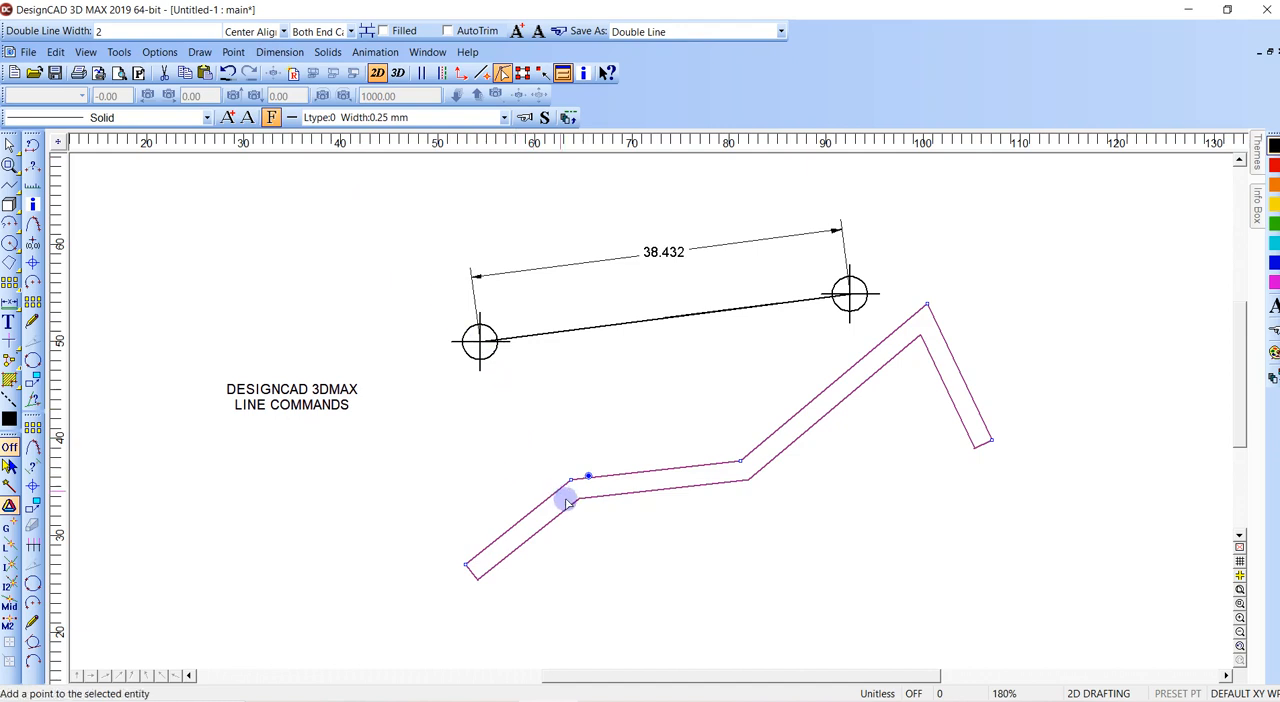
pyautogui.click(571, 502)
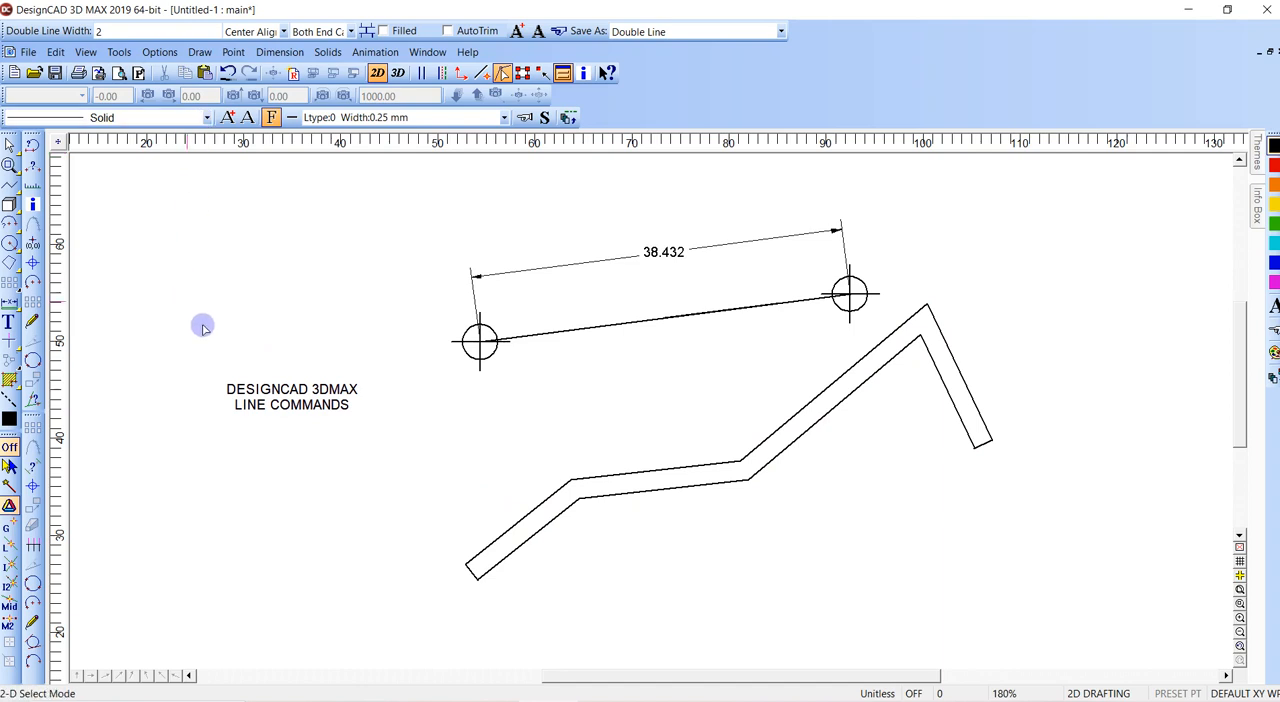
# - Turn on Double Line Mode and draw a stepped double line beside the zigzag, running about 22.7 units right, up, and right again
pyautogui.moveTo(370, 263); pyautogui.dragTo(462, 240, button='middle')
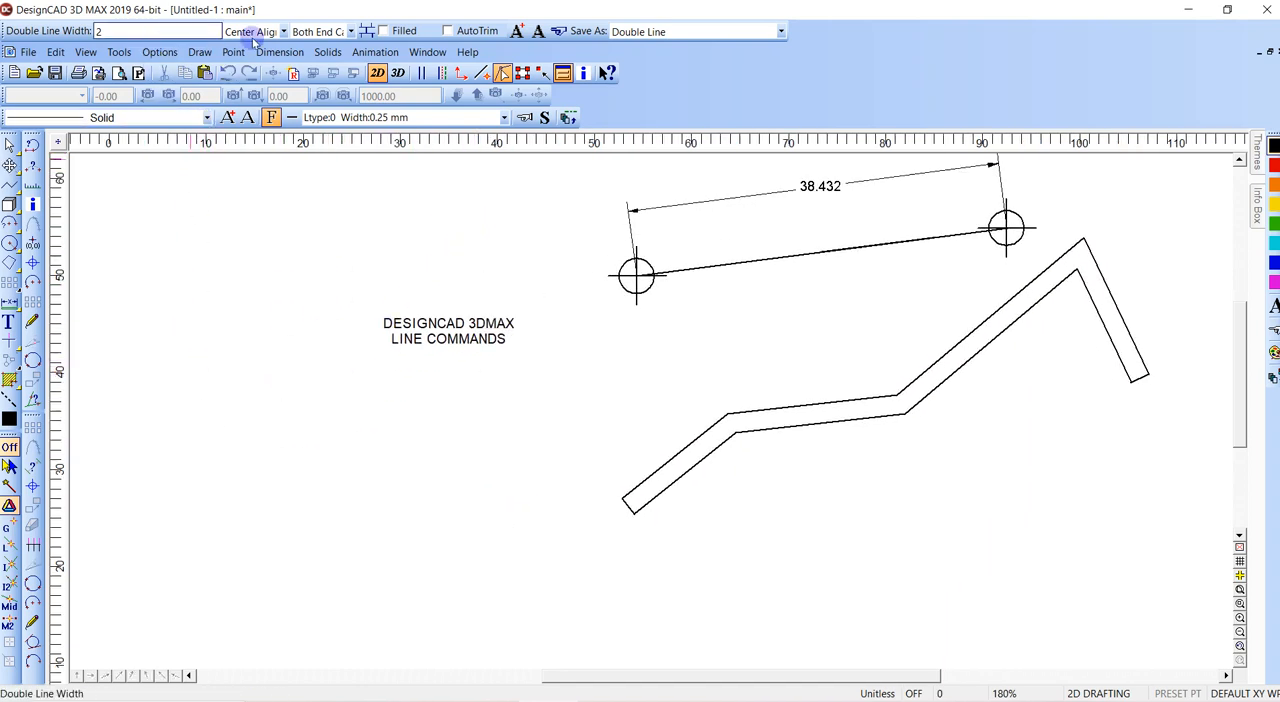
pyautogui.click(160, 52)
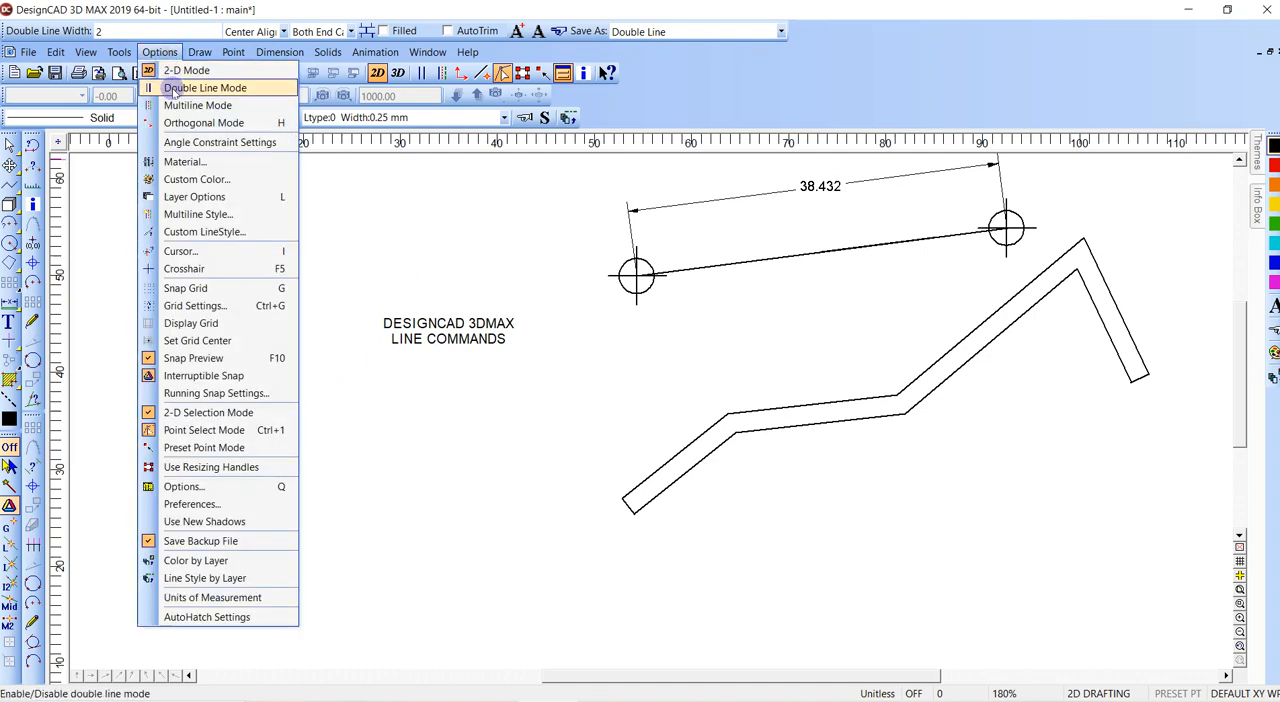
pyautogui.click(175, 84)
pyautogui.click(135, 501)
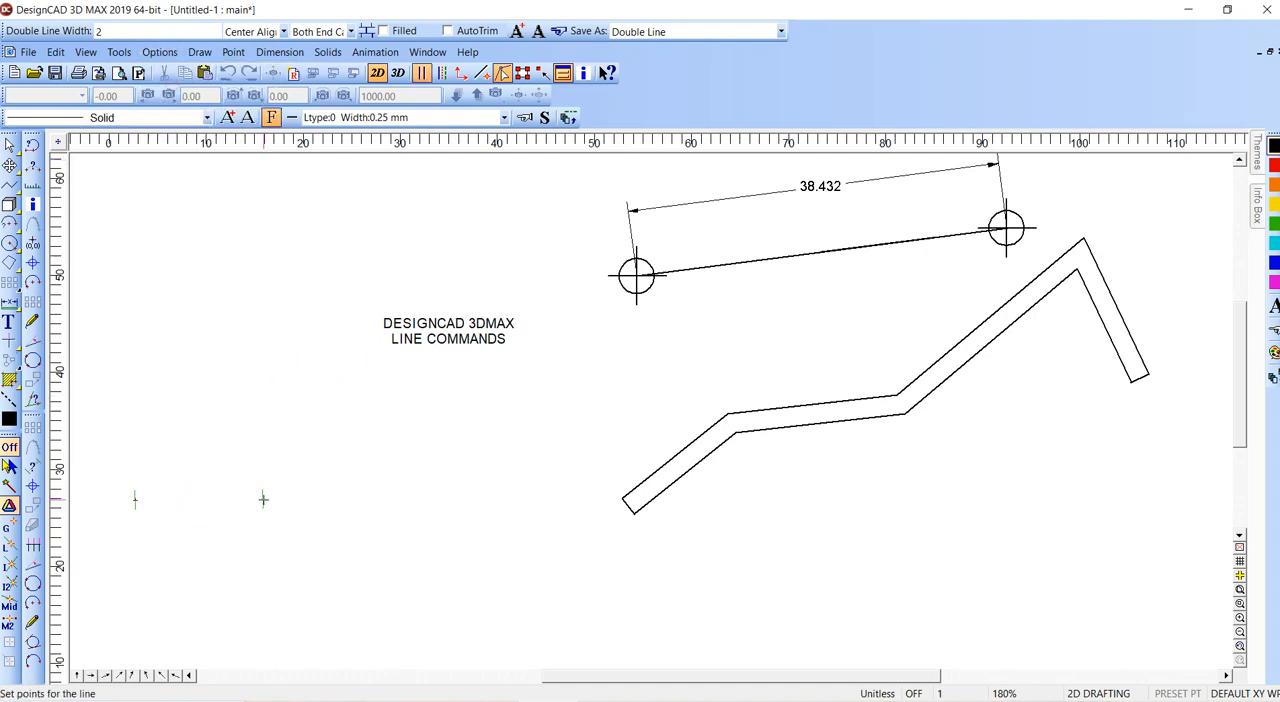
pyautogui.click(355, 500)
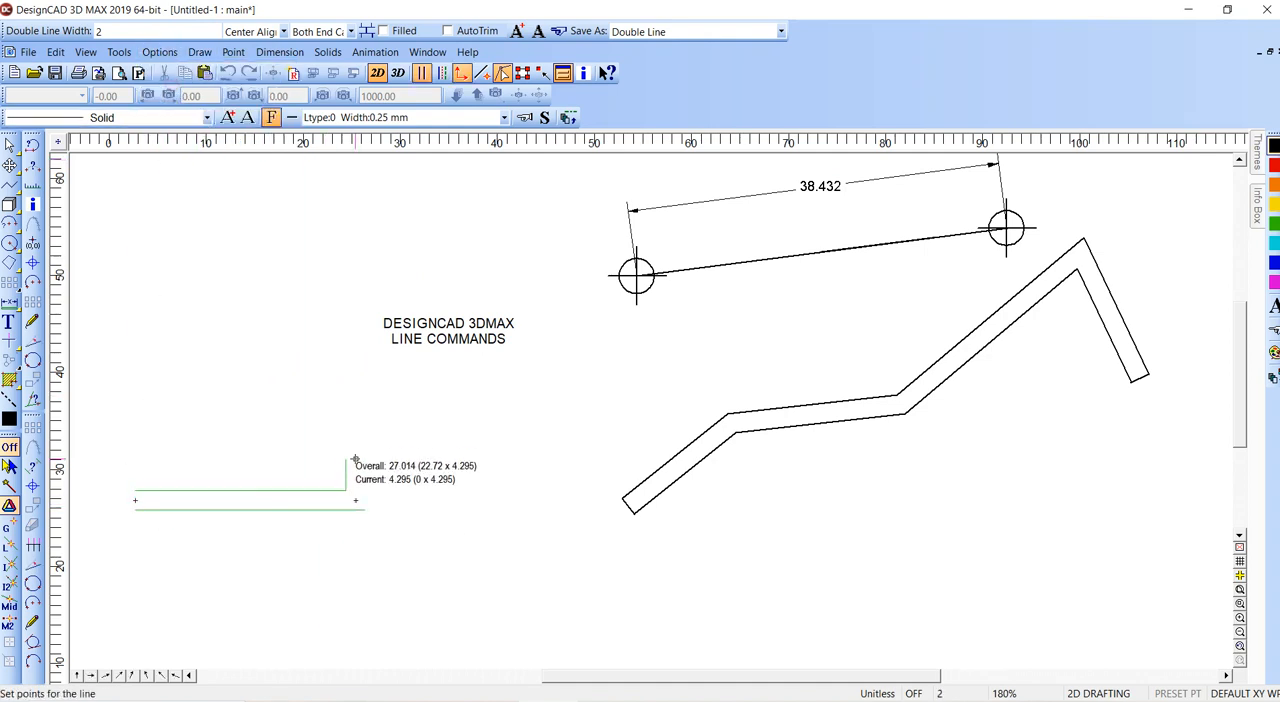
pyautogui.click(355, 407)
pyautogui.doubleClick(453, 407)
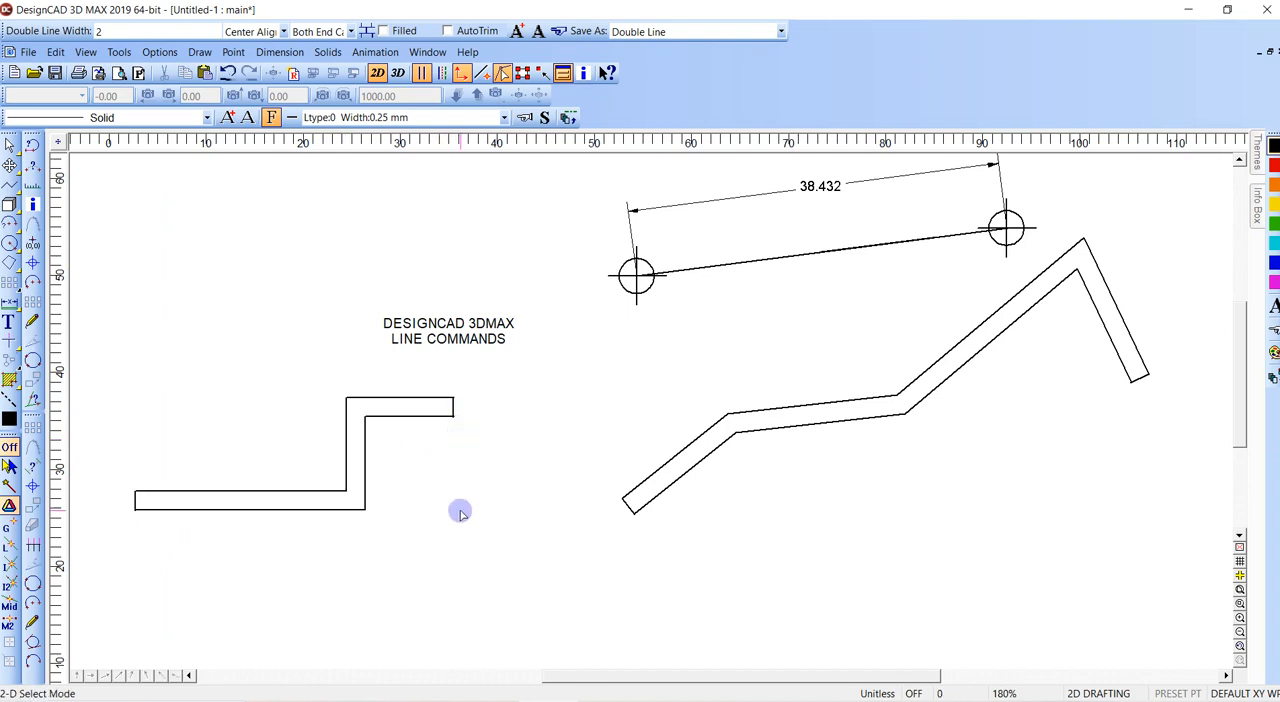
# - Select the stepped double line to show its centre points, and turn off Double Line Mode
pyautogui.click(365, 443)
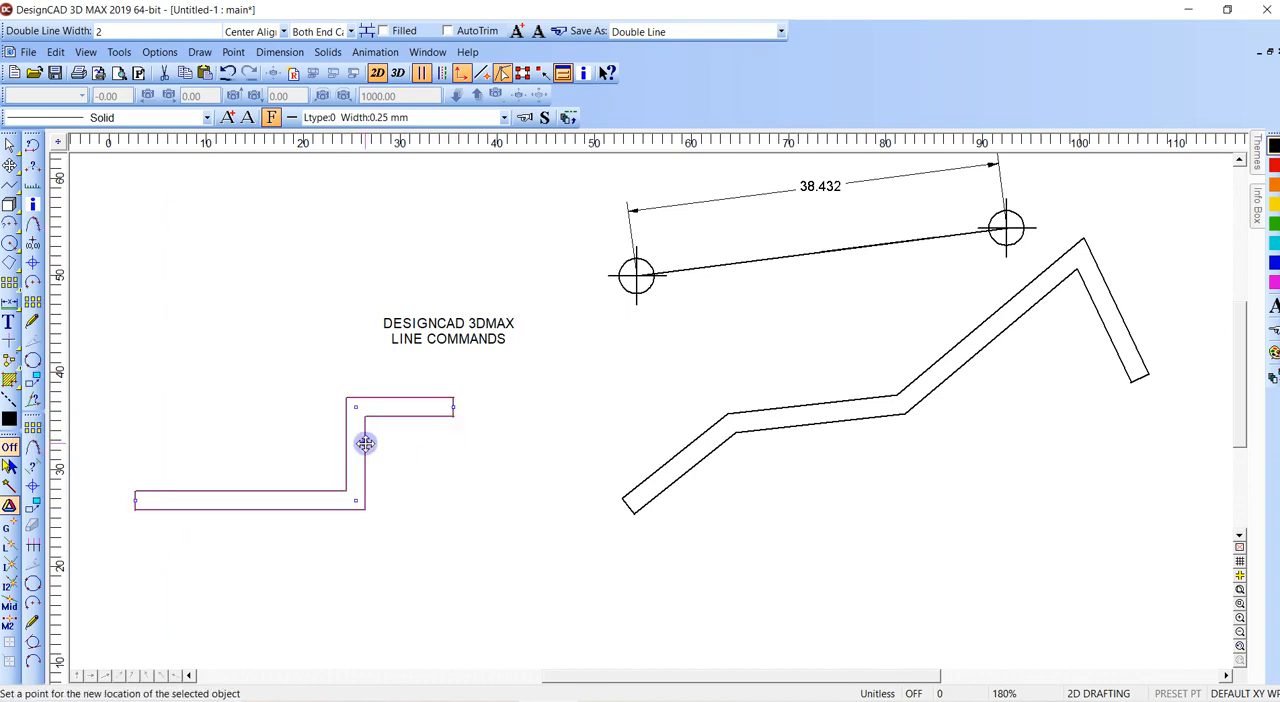
pyautogui.press('space')
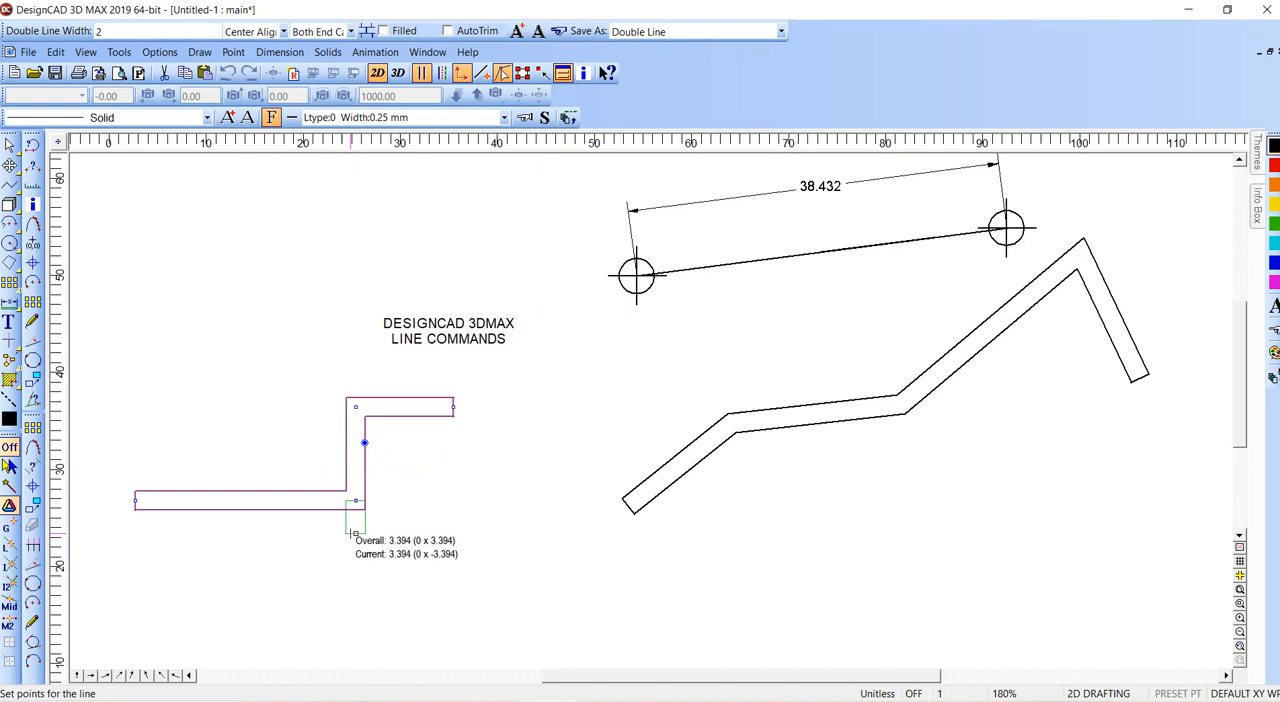
pyautogui.click(160, 52)
pyautogui.click(174, 88)
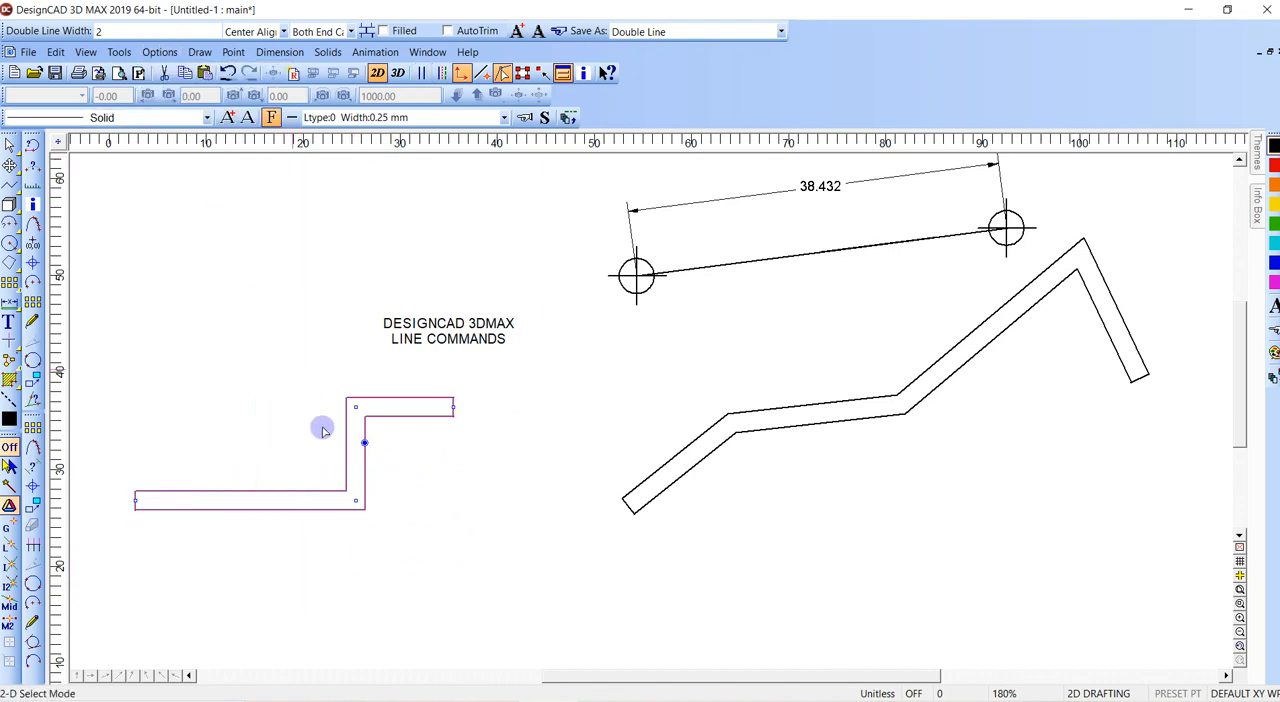
# - Try drawing a plain line from below the stepped double line through its lower corner and left end points
pyautogui.click(435, 584)
pyautogui.press('v')
pyautogui.click(440, 610)
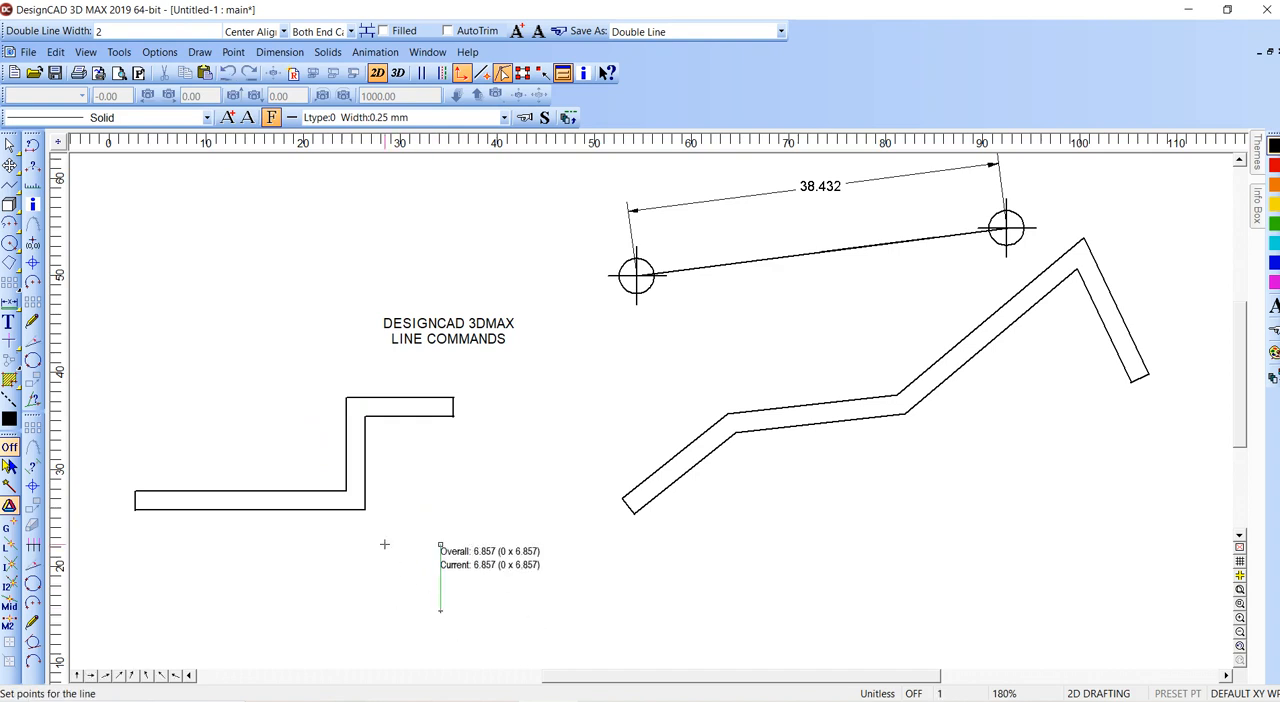
pyautogui.click(354, 501)
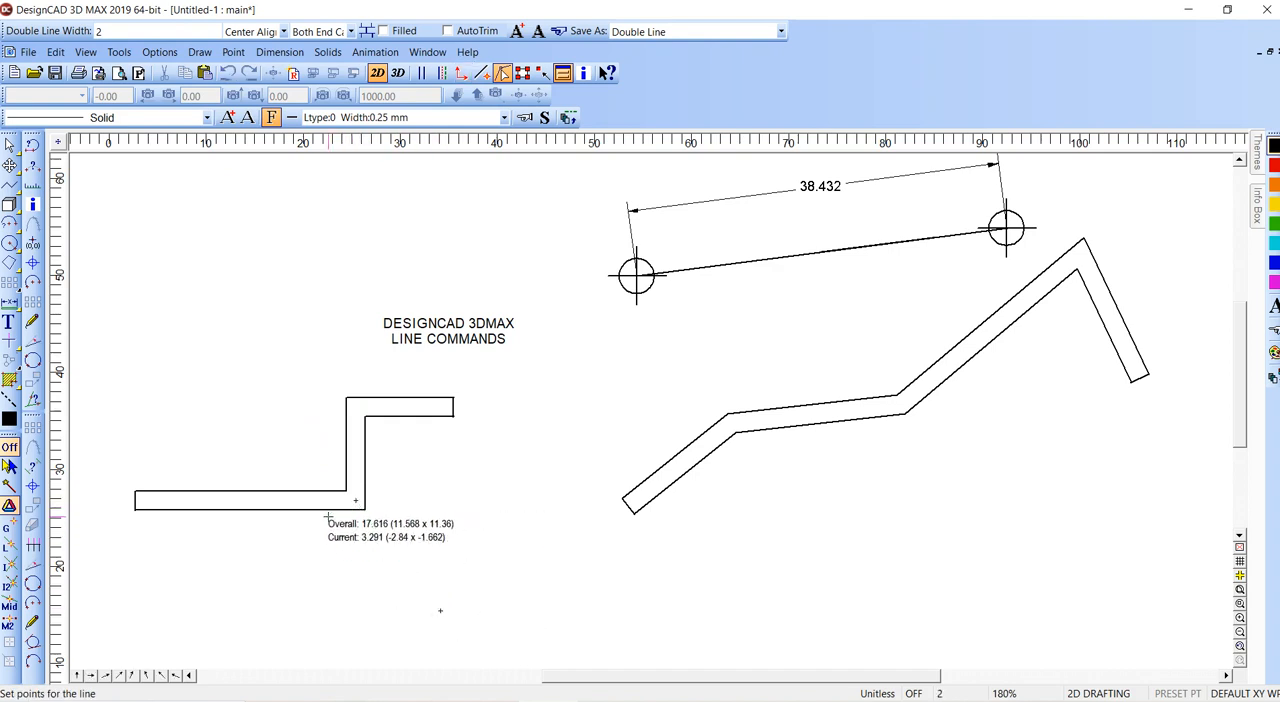
pyautogui.click(137, 502)
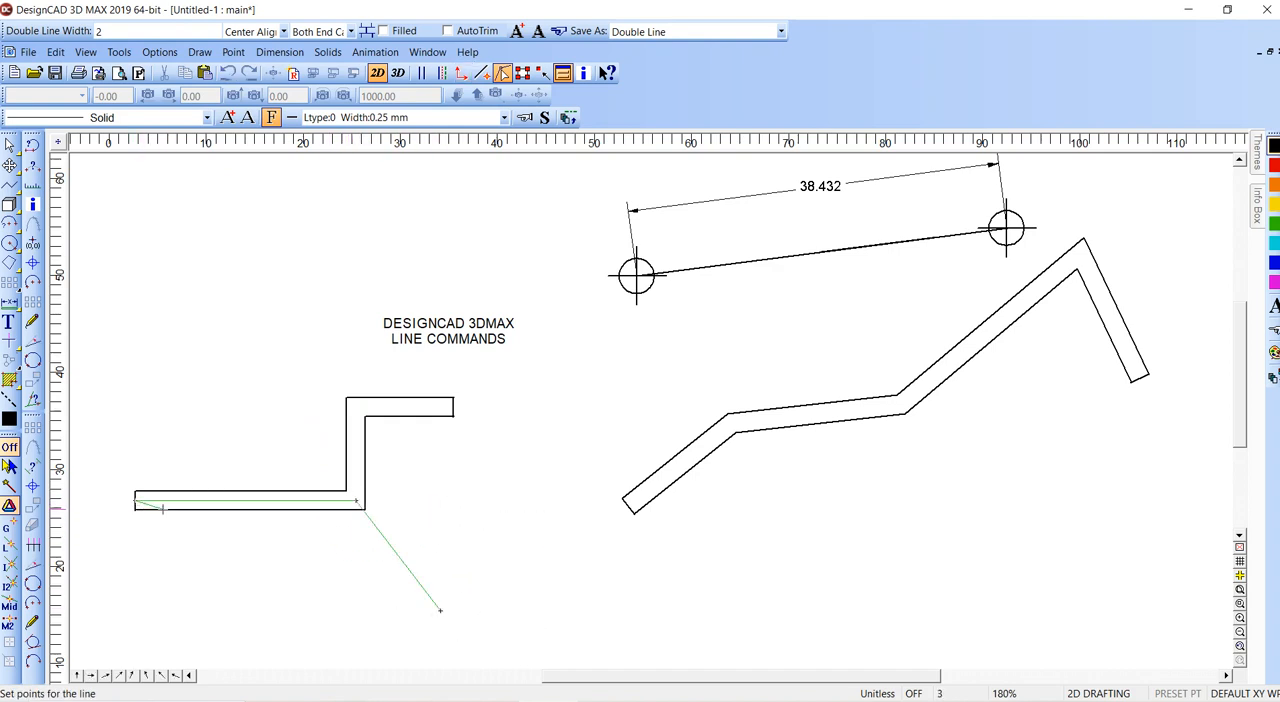
pyautogui.press('Escape')
# - Select the stepped double line and convert it to plain lines with points at its outline corners
pyautogui.click(355, 502)
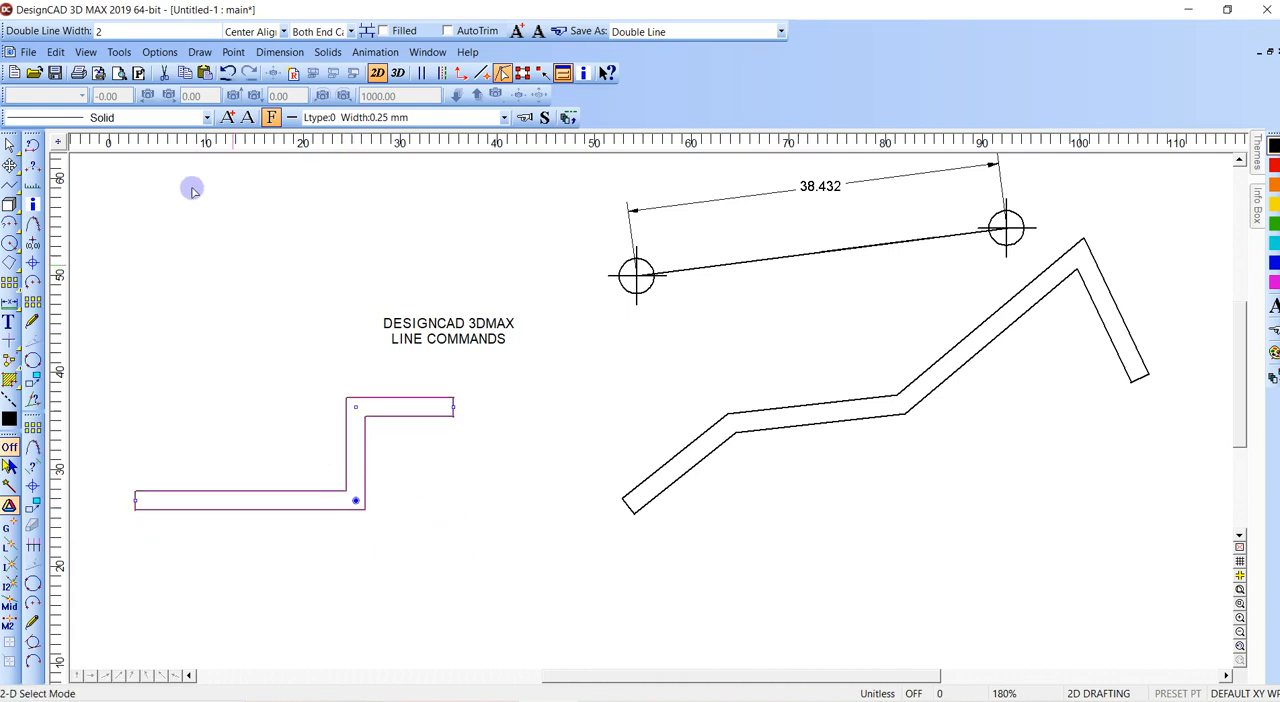
pyautogui.click(56, 53)
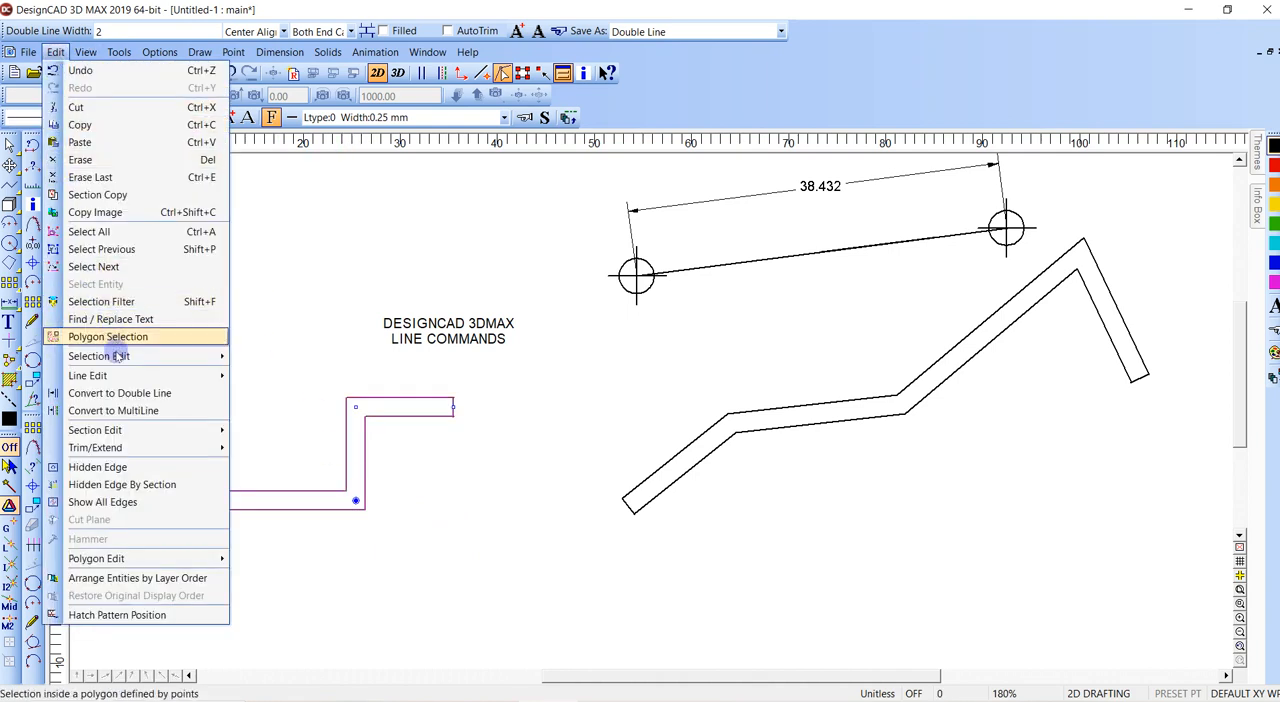
pyautogui.moveTo(160, 355)
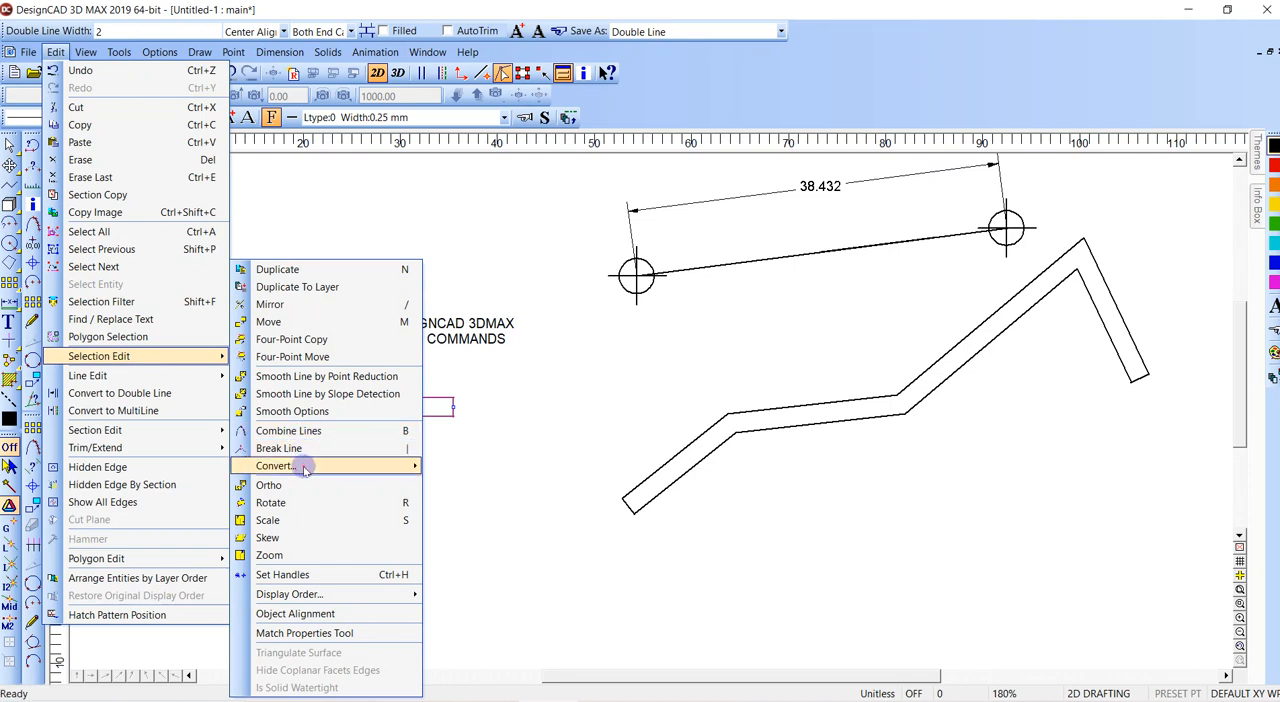
pyautogui.moveTo(318, 466)
pyautogui.click(484, 556)
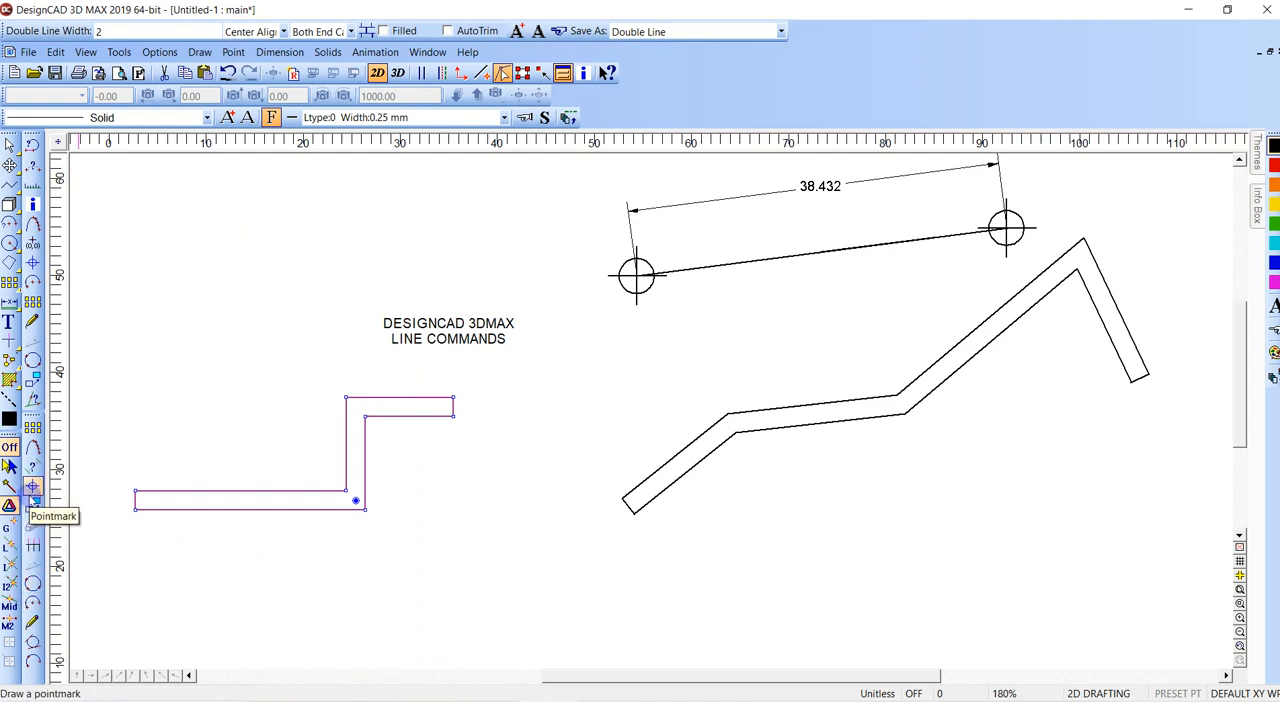
# - Draw a closed triangular line snapped to three corners of the converted stepped outline, and delete it
pyautogui.click(391, 522)
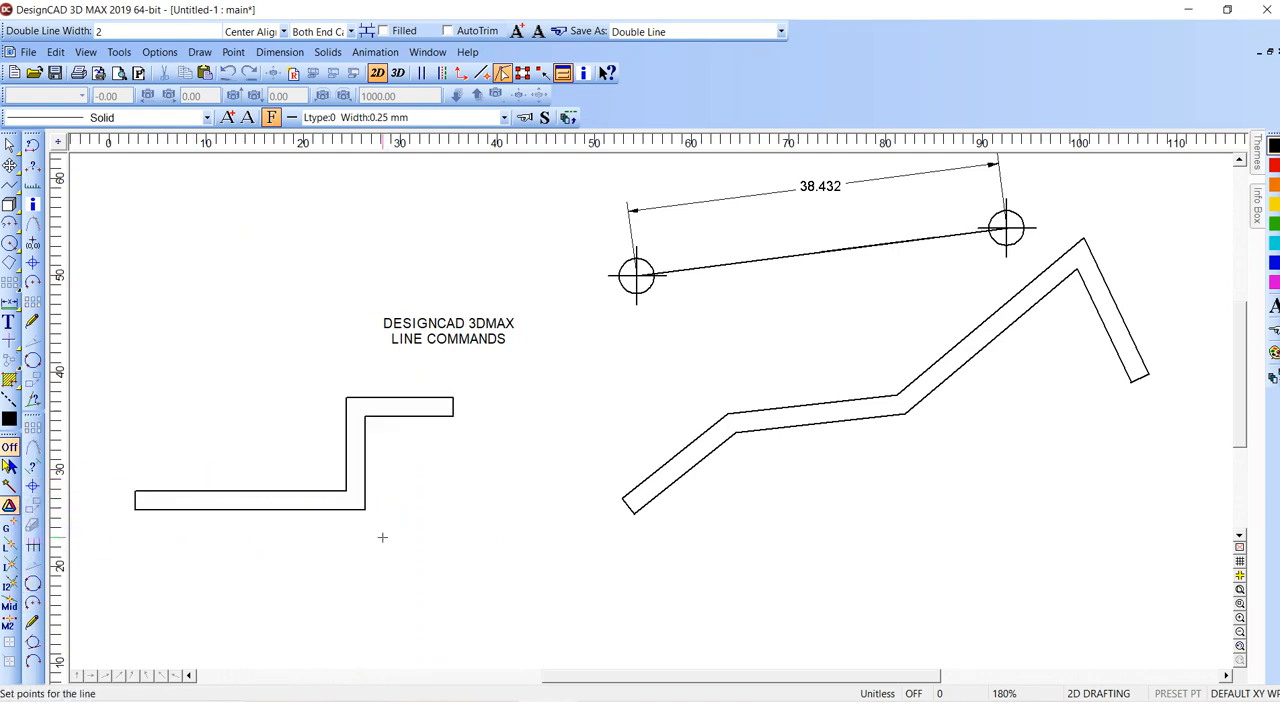
pyautogui.rightClick(361, 503)
pyautogui.rightClick(454, 416)
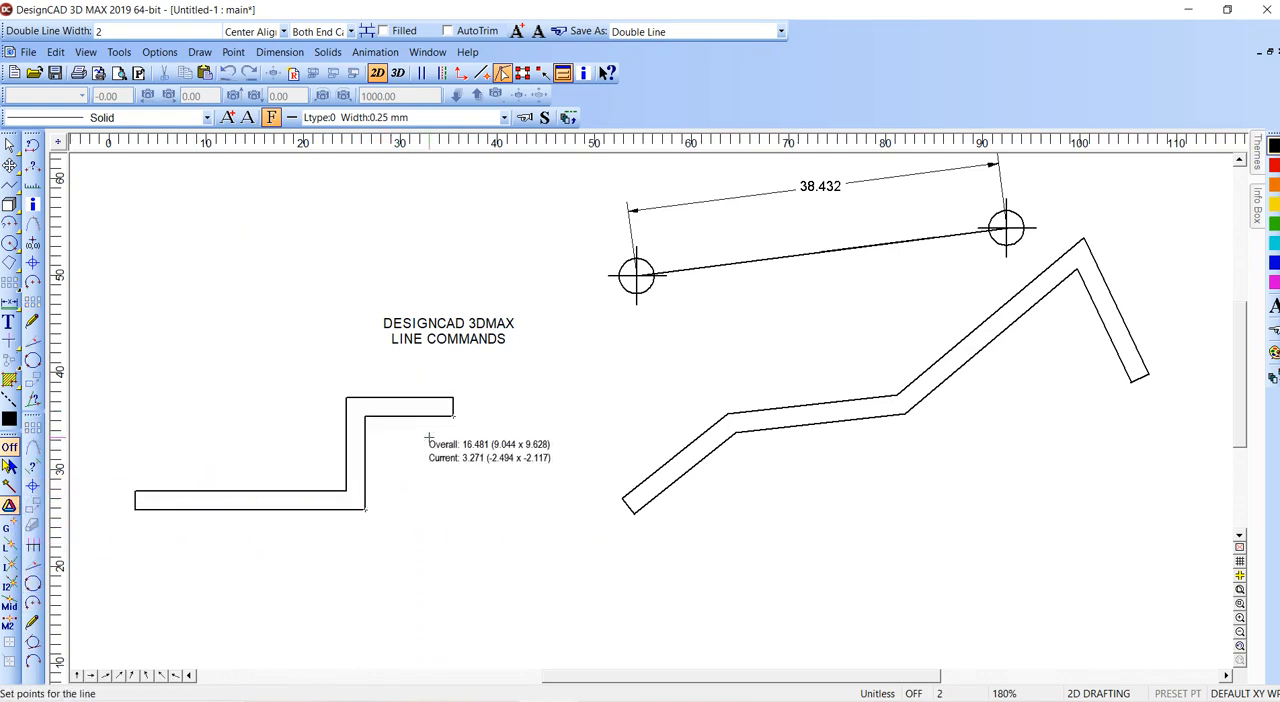
pyautogui.rightClick(346, 398)
pyautogui.rightClick(364, 509)
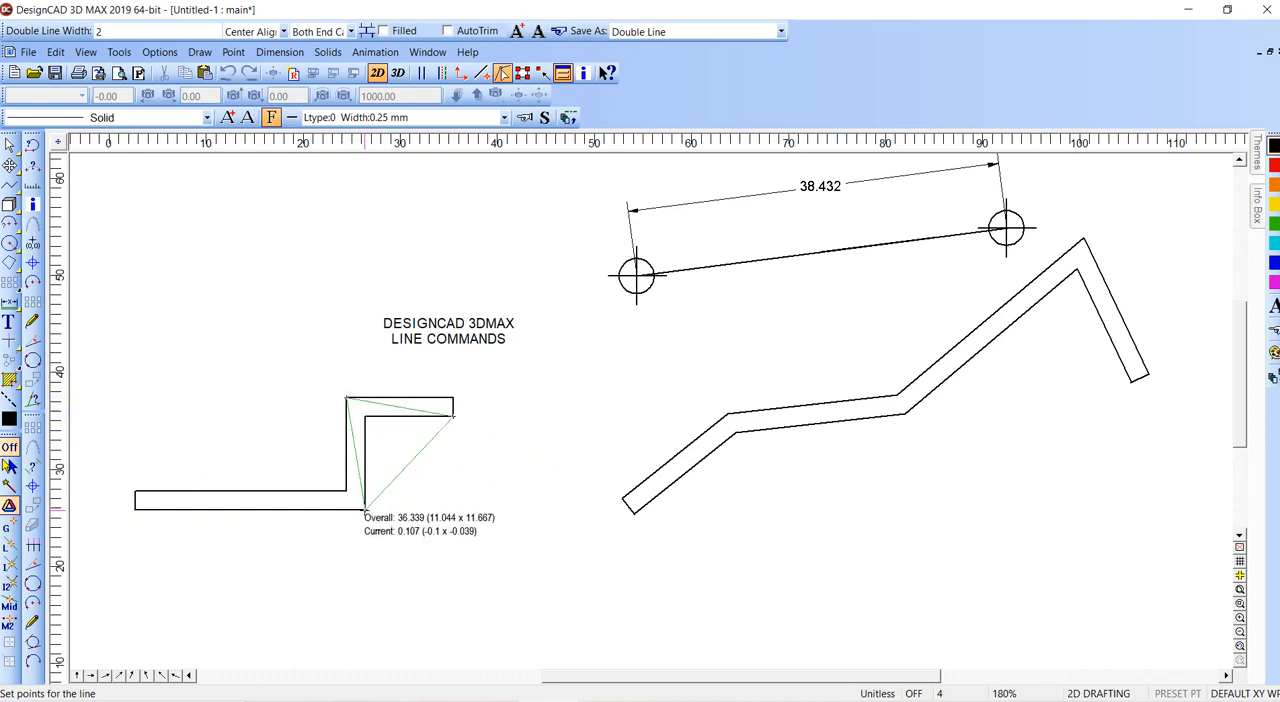
pyautogui.press('Return')
pyautogui.click(419, 459)
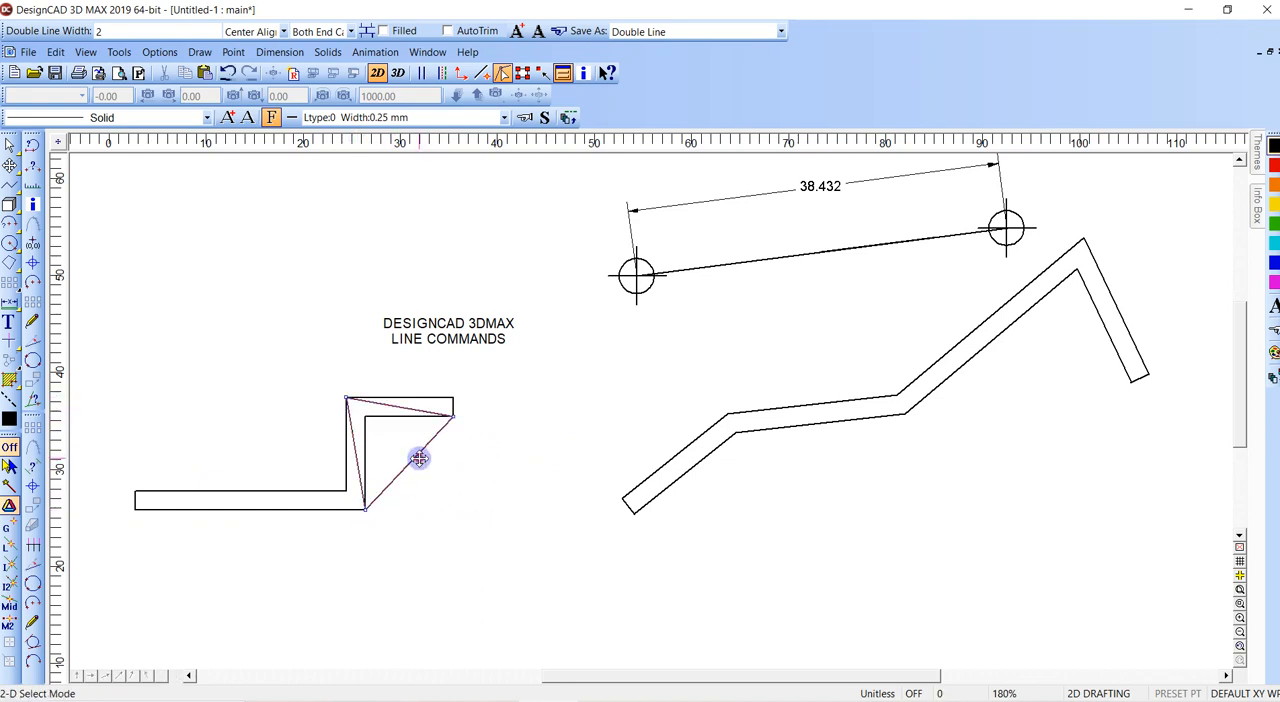
pyautogui.press('Delete')
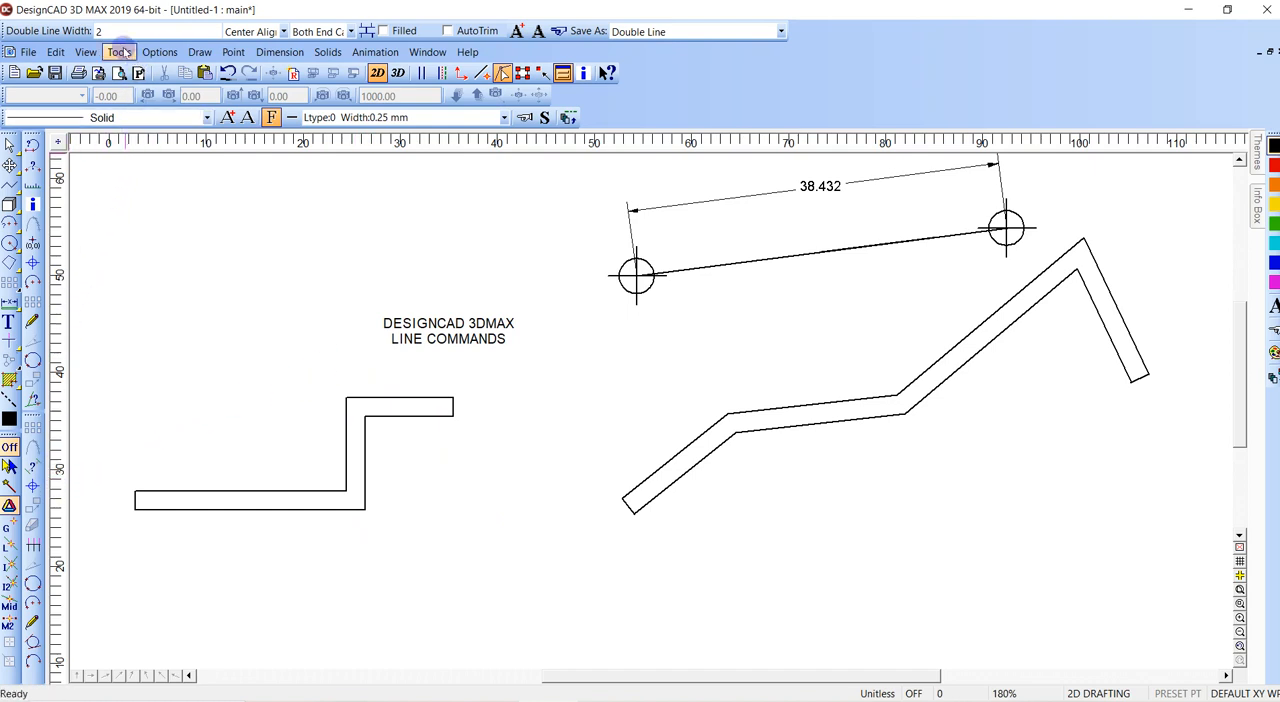
# - Open the custom toolbox settings in the program options
pyautogui.click(157, 53)
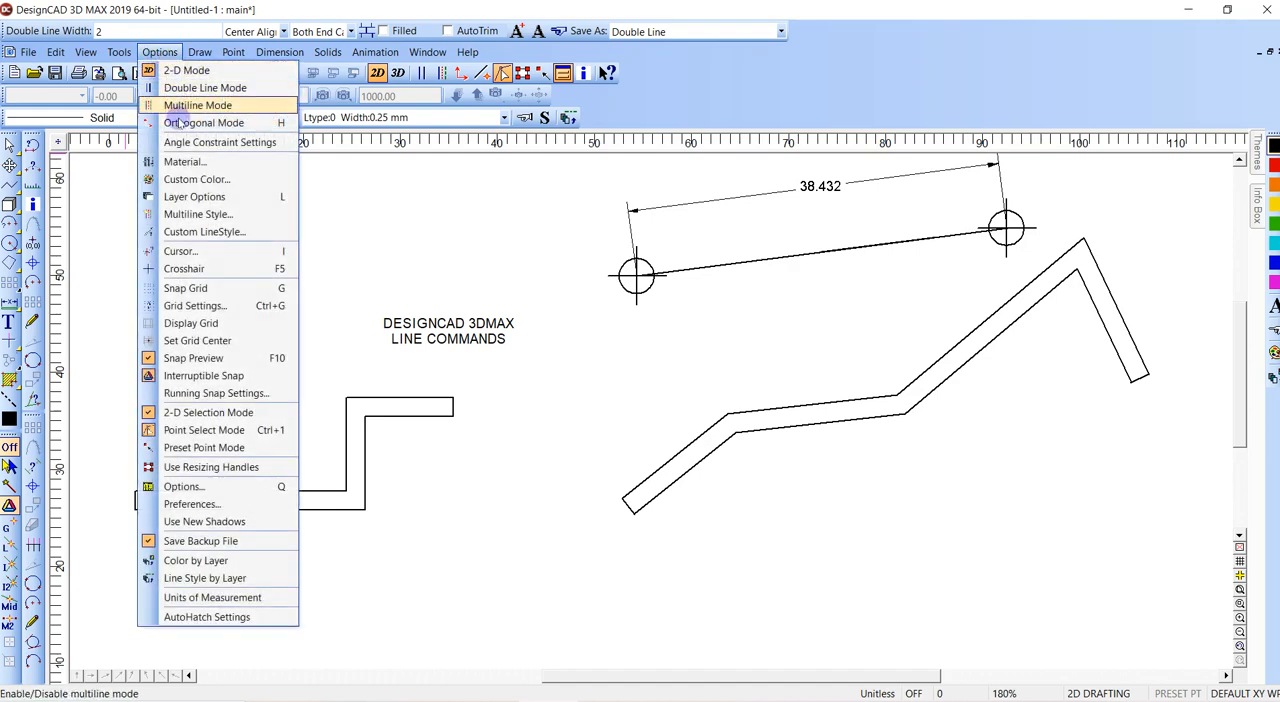
pyautogui.press('Escape')
pyautogui.press('q')
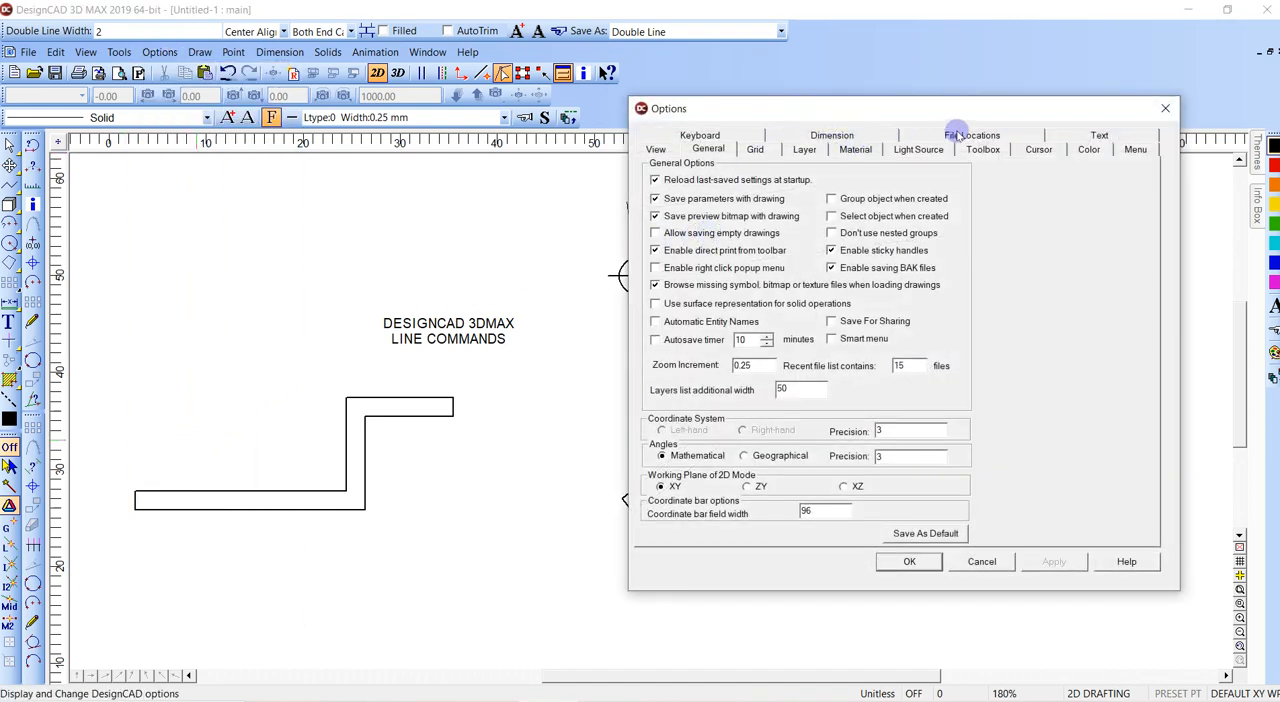
pyautogui.click(982, 150)
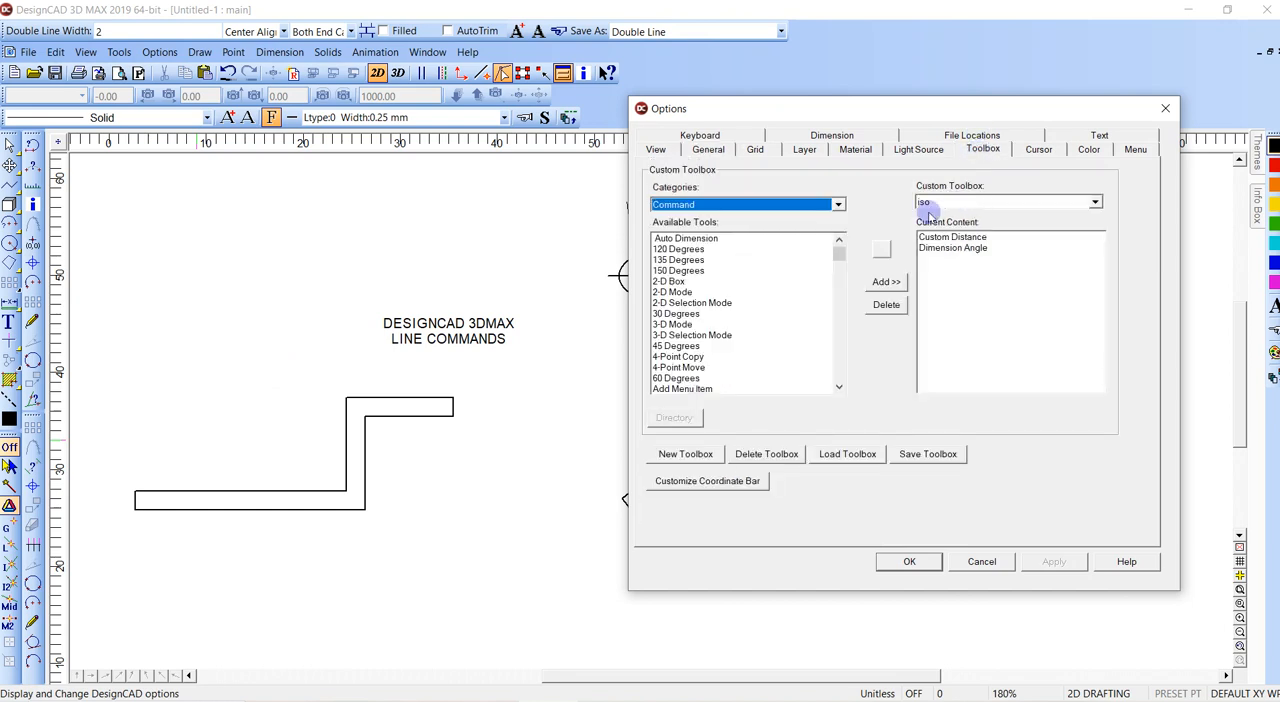
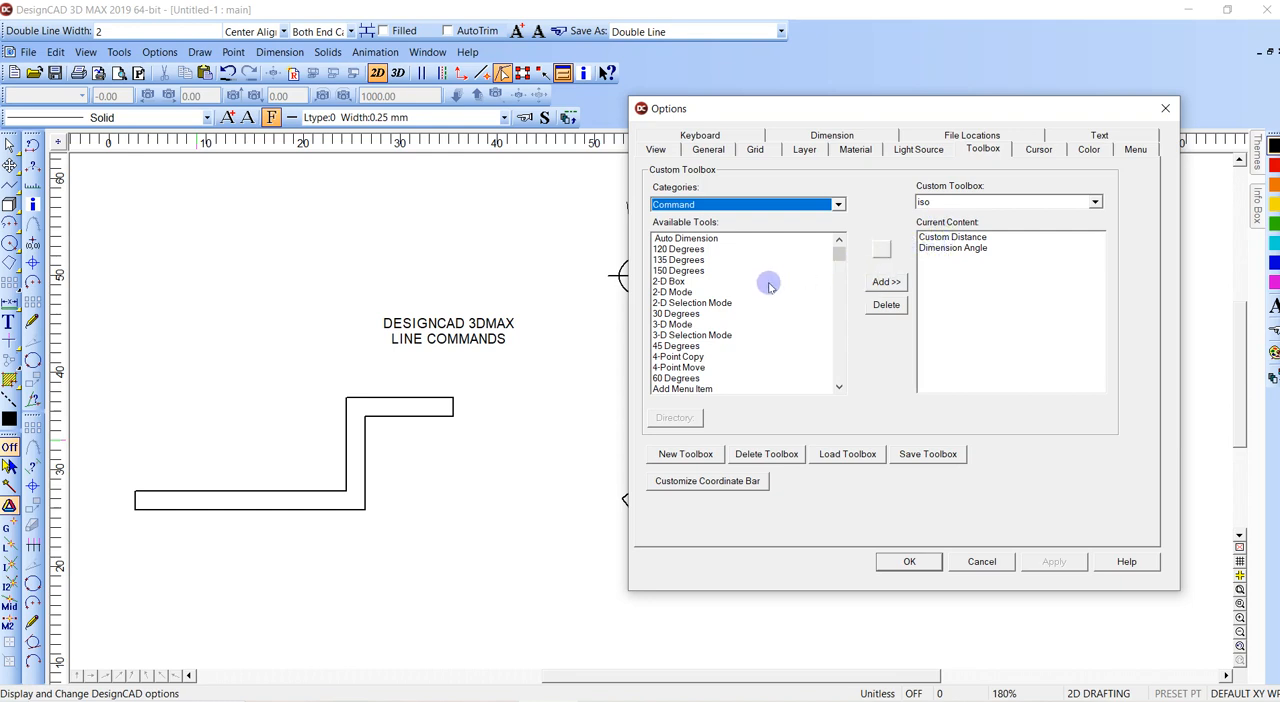
# - Close the program options and delete the angled double line, the "LINE COMMANDS" text and the stepped outline
pyautogui.press('Escape')
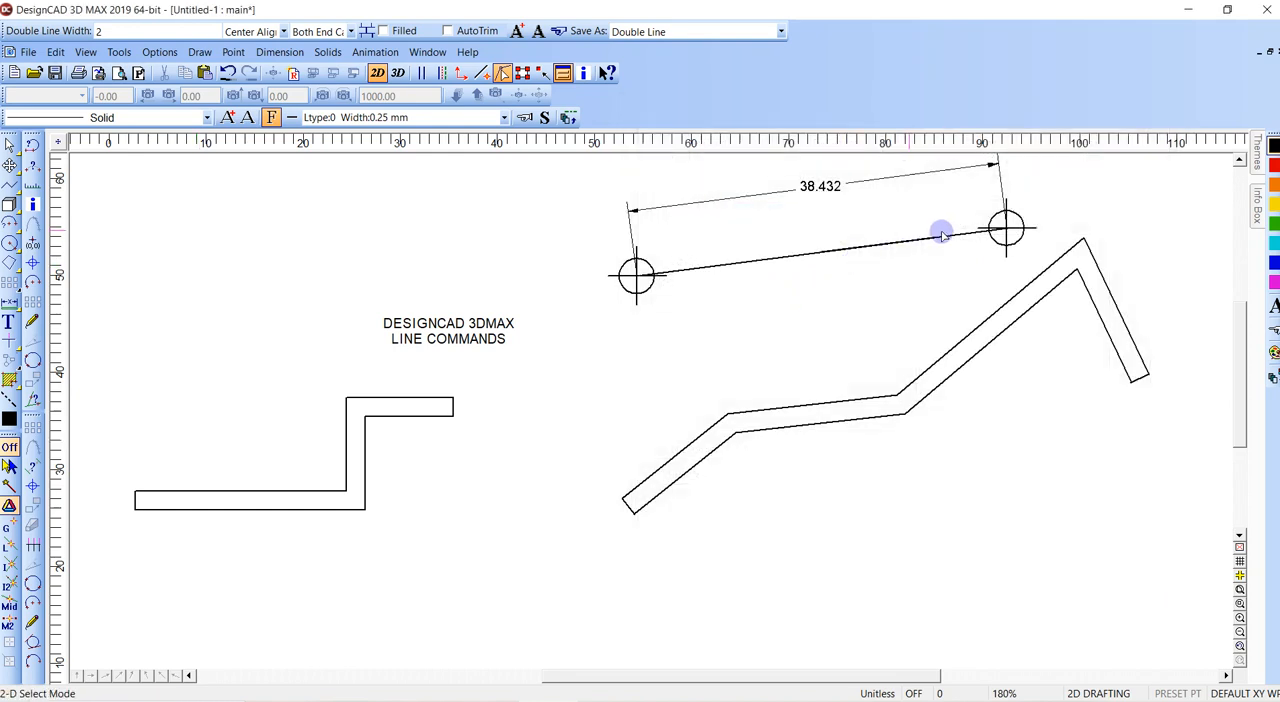
pyautogui.click(1074, 240)
pyautogui.press('Delete')
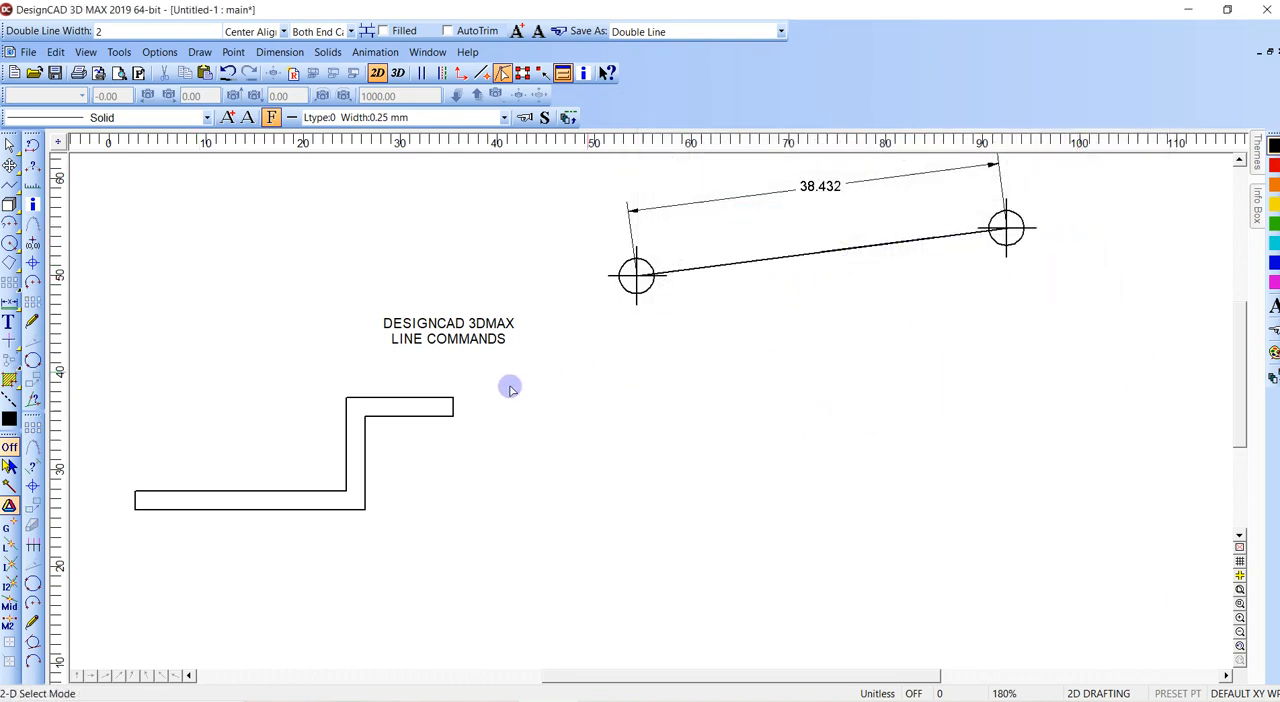
pyautogui.click(497, 340)
pyautogui.press('Delete')
pyautogui.click(347, 402)
pyautogui.press('Delete')
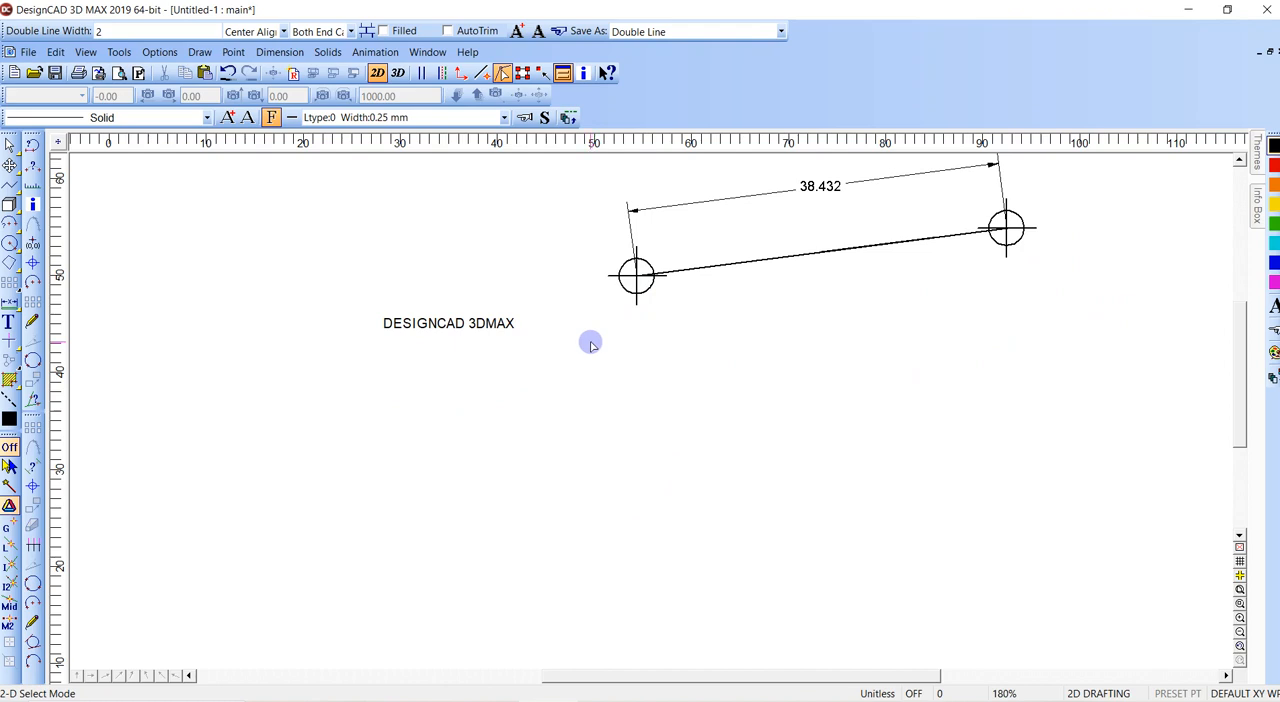
# - Draw a large circle below the DESIGNCAD 3DMAX text and a smaller circle to the right of it
pyautogui.press('c')
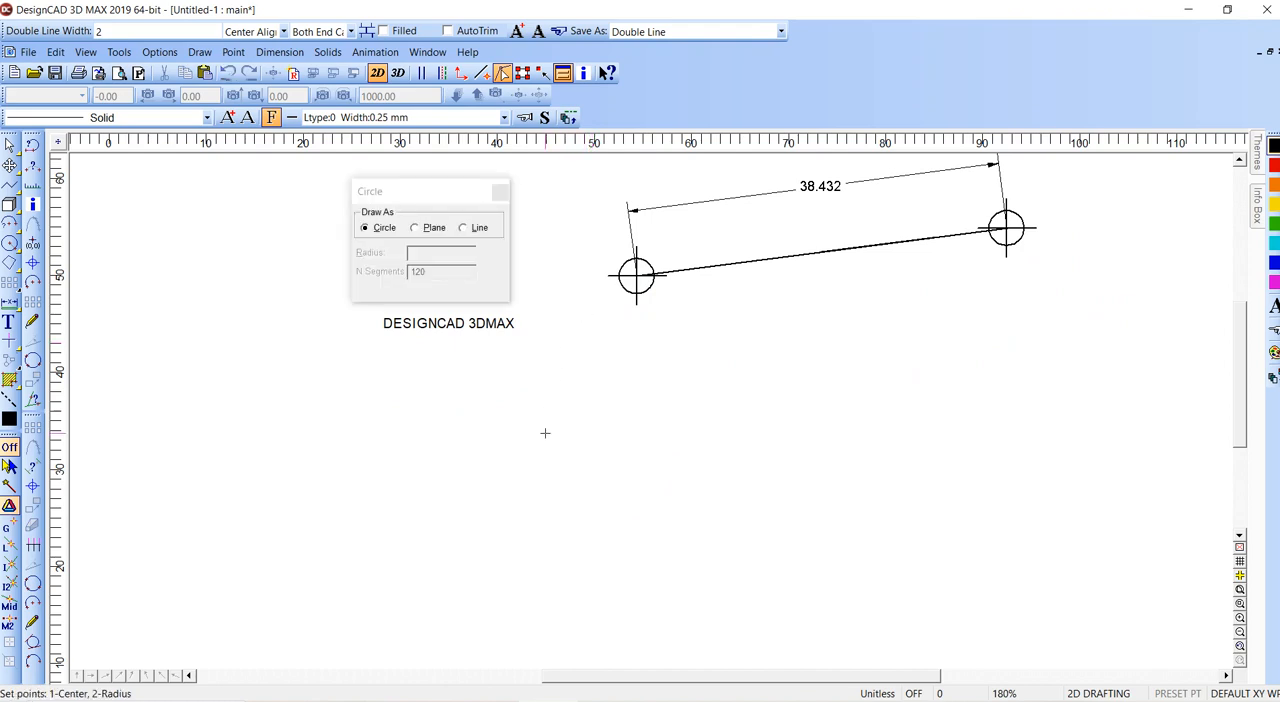
pyautogui.click(469, 532)
pyautogui.click(571, 475)
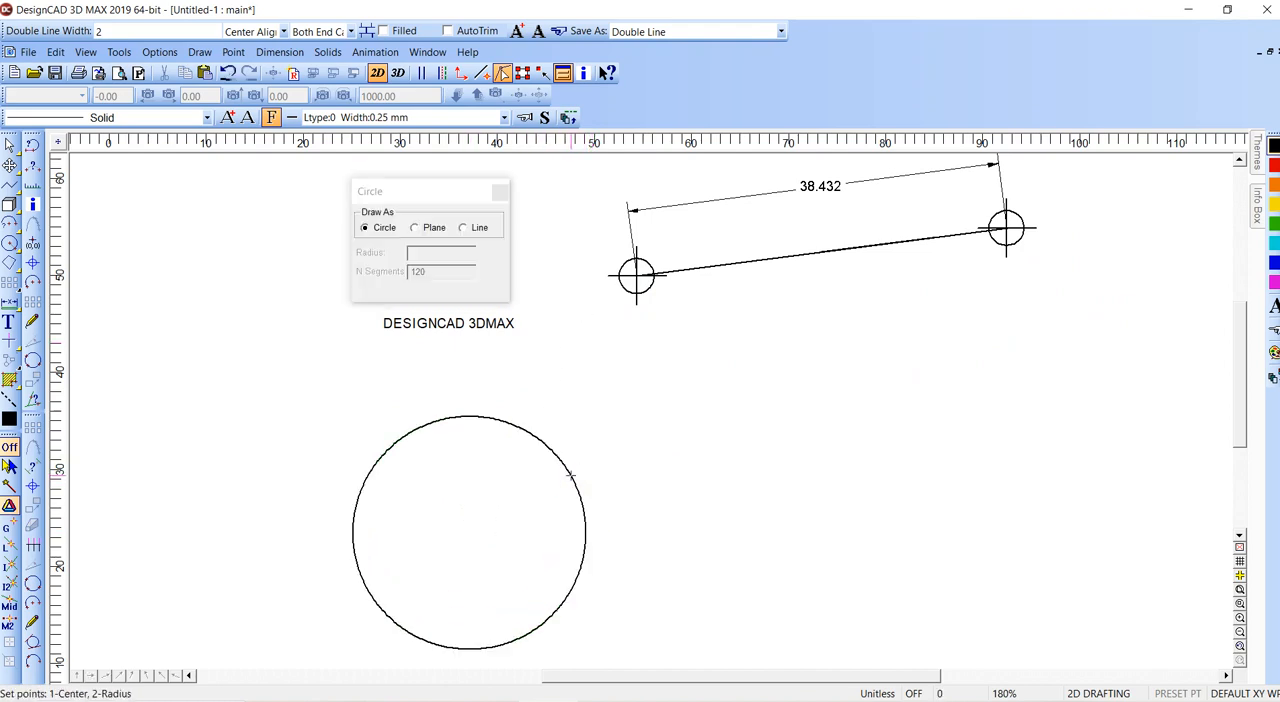
pyautogui.click(828, 522)
pyautogui.click(838, 478)
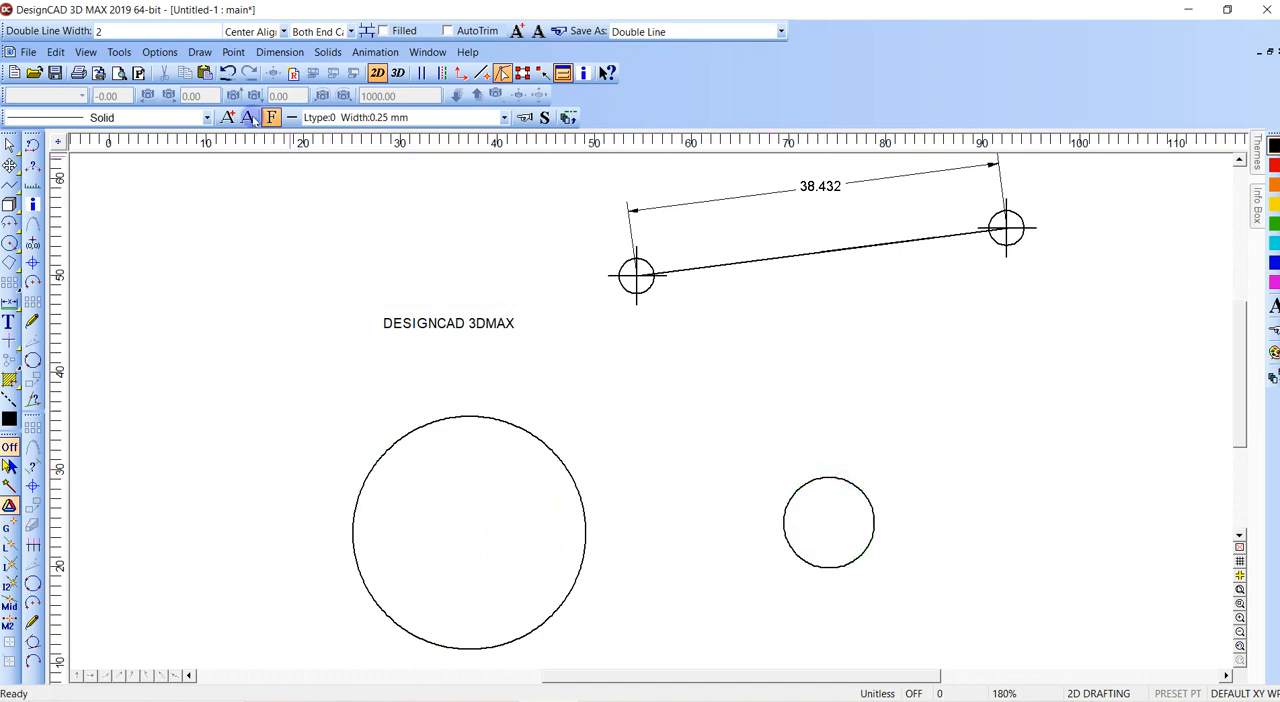
# - Draw a line about 37.5 long from the small circle's top quadrant to the large circle's top quadrant using Quadrant Snap
pyautogui.press('l')
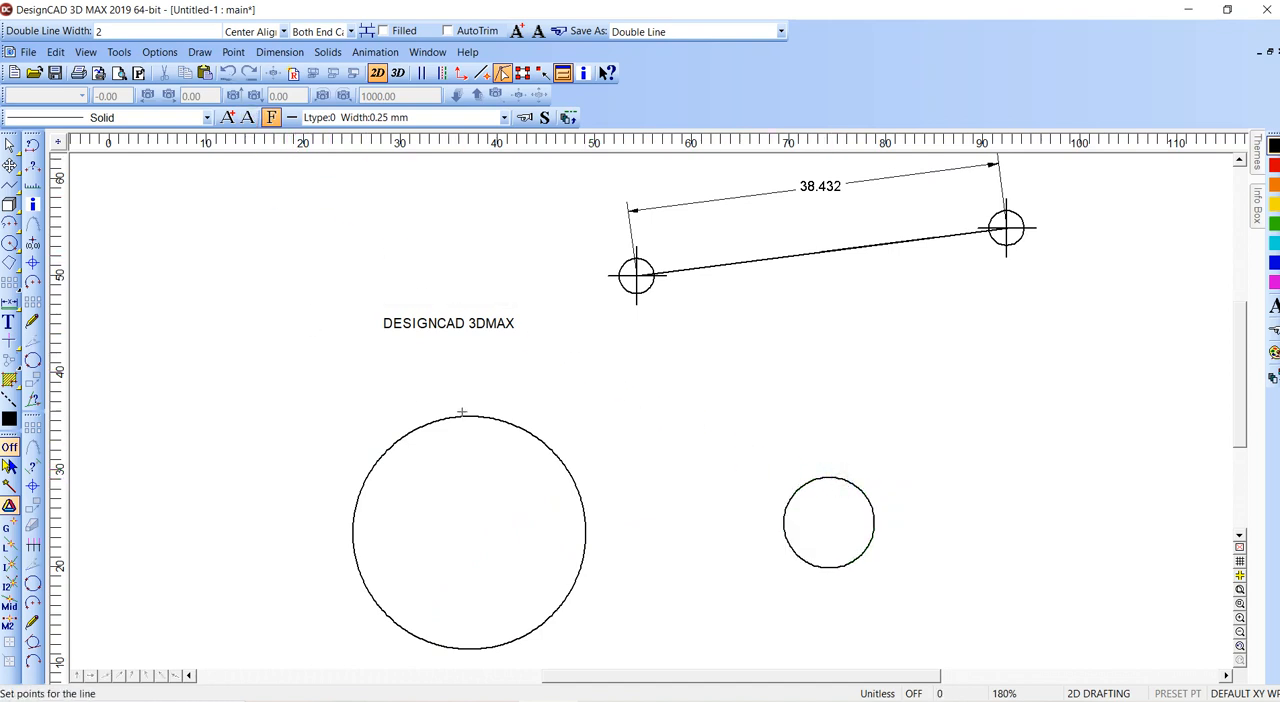
pyautogui.click(233, 52)
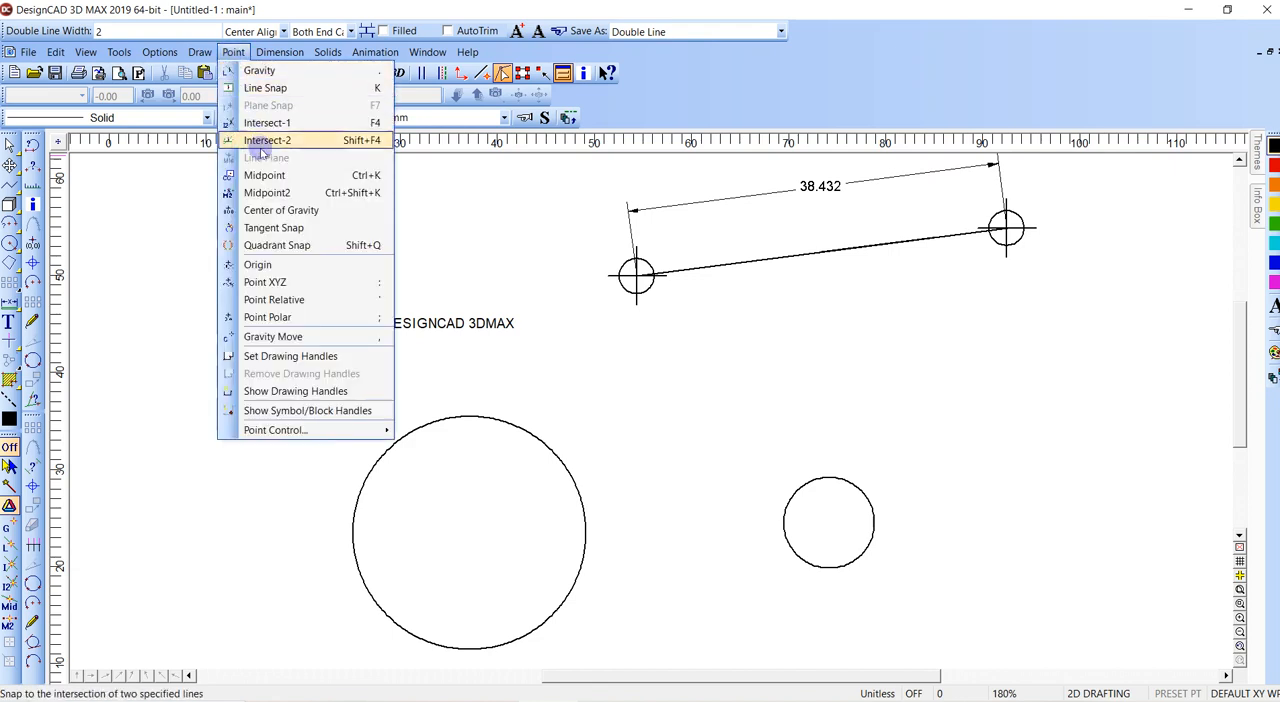
pyautogui.click(280, 245)
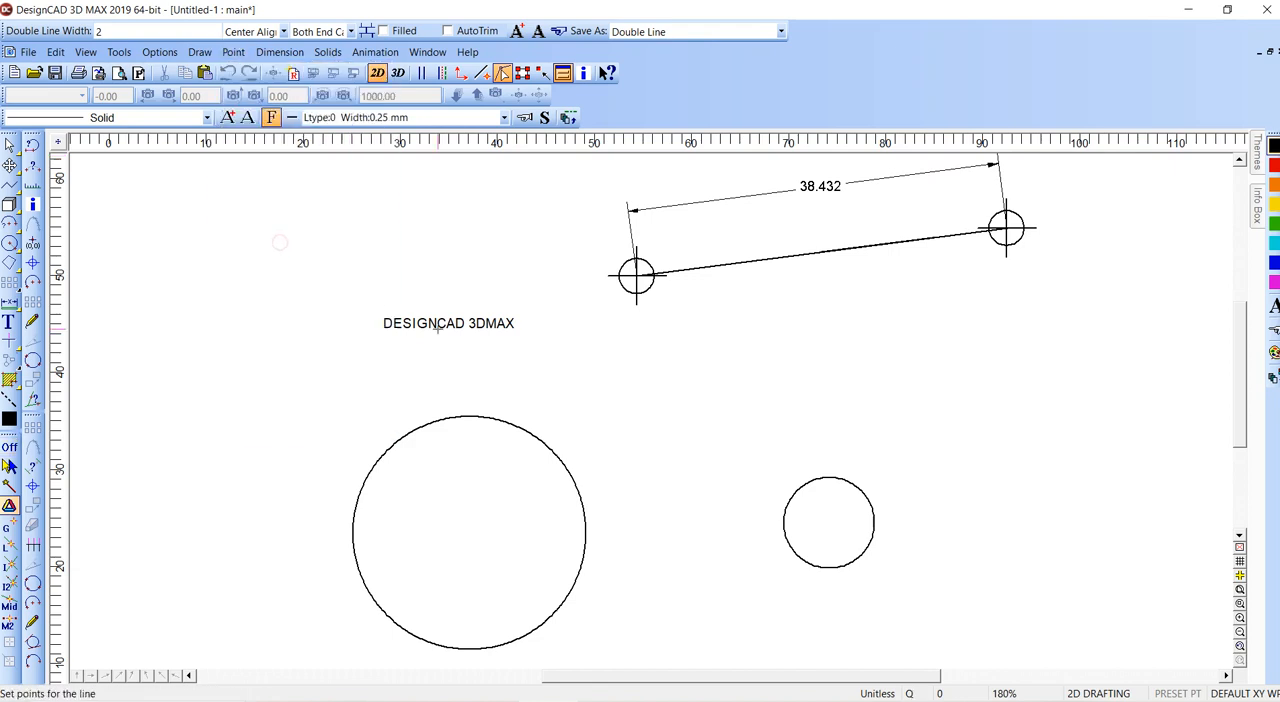
pyautogui.click(828, 478)
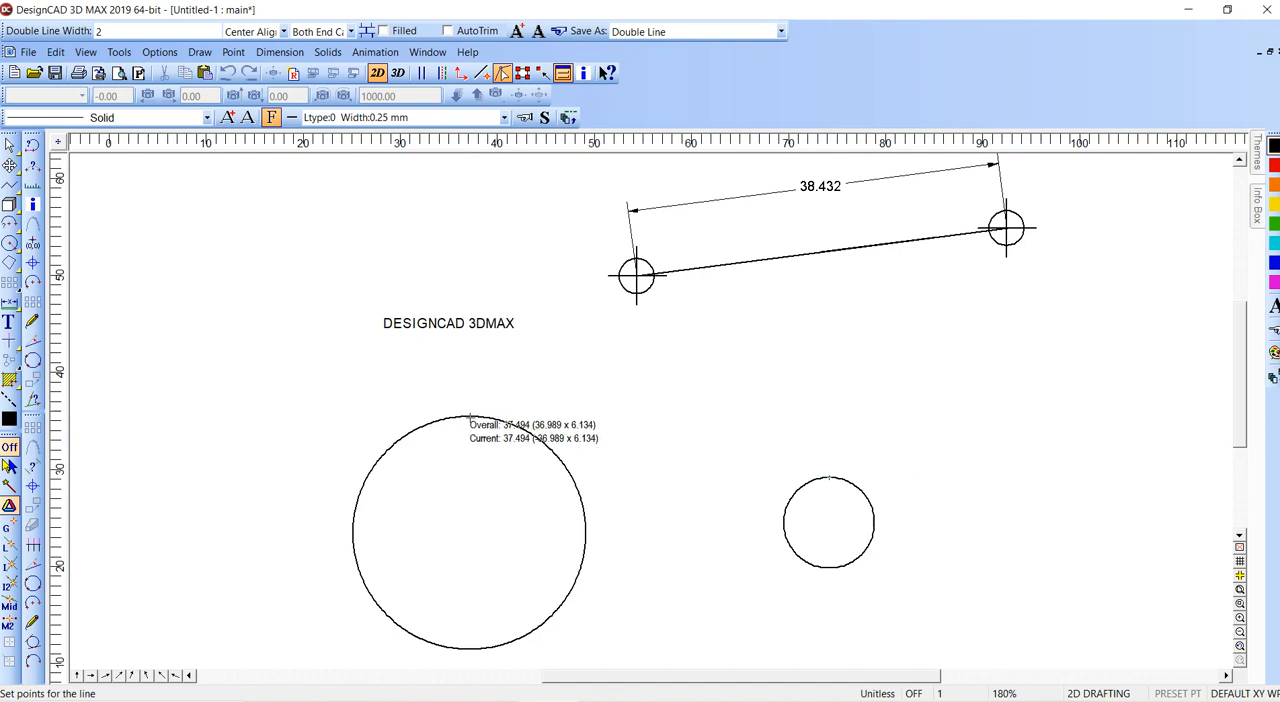
pyautogui.click(160, 52)
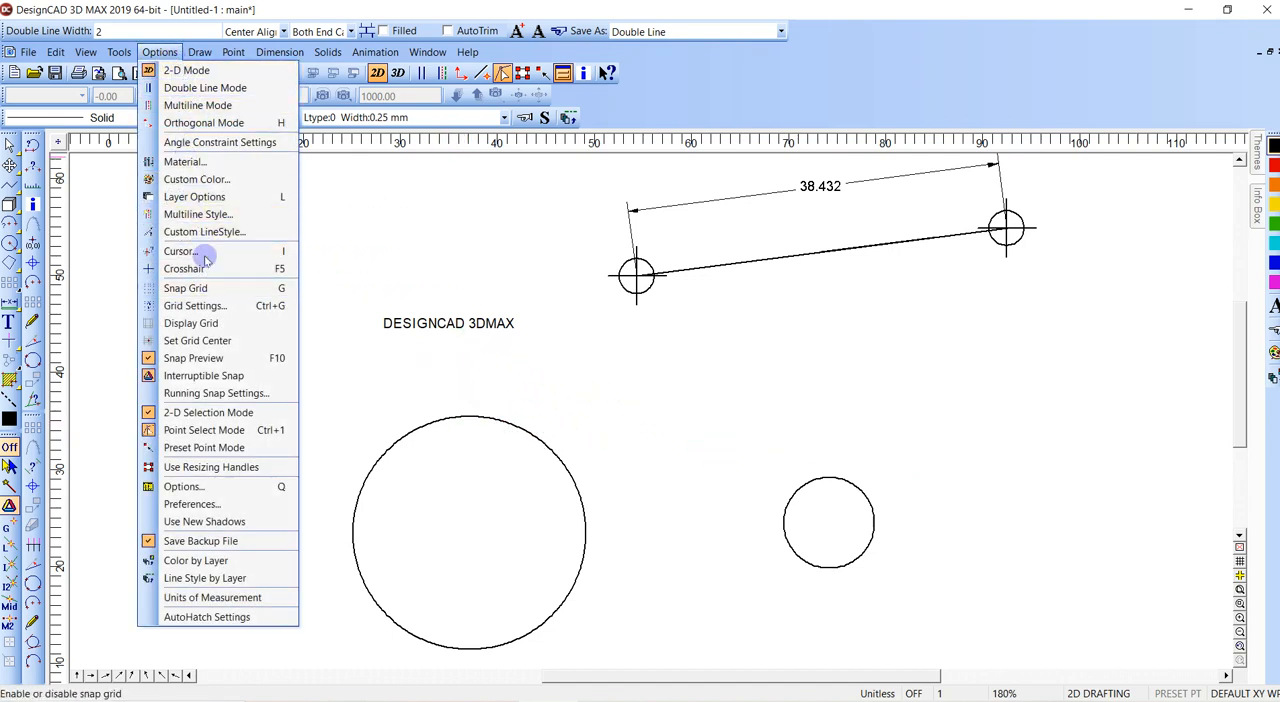
pyautogui.moveTo(200, 52)
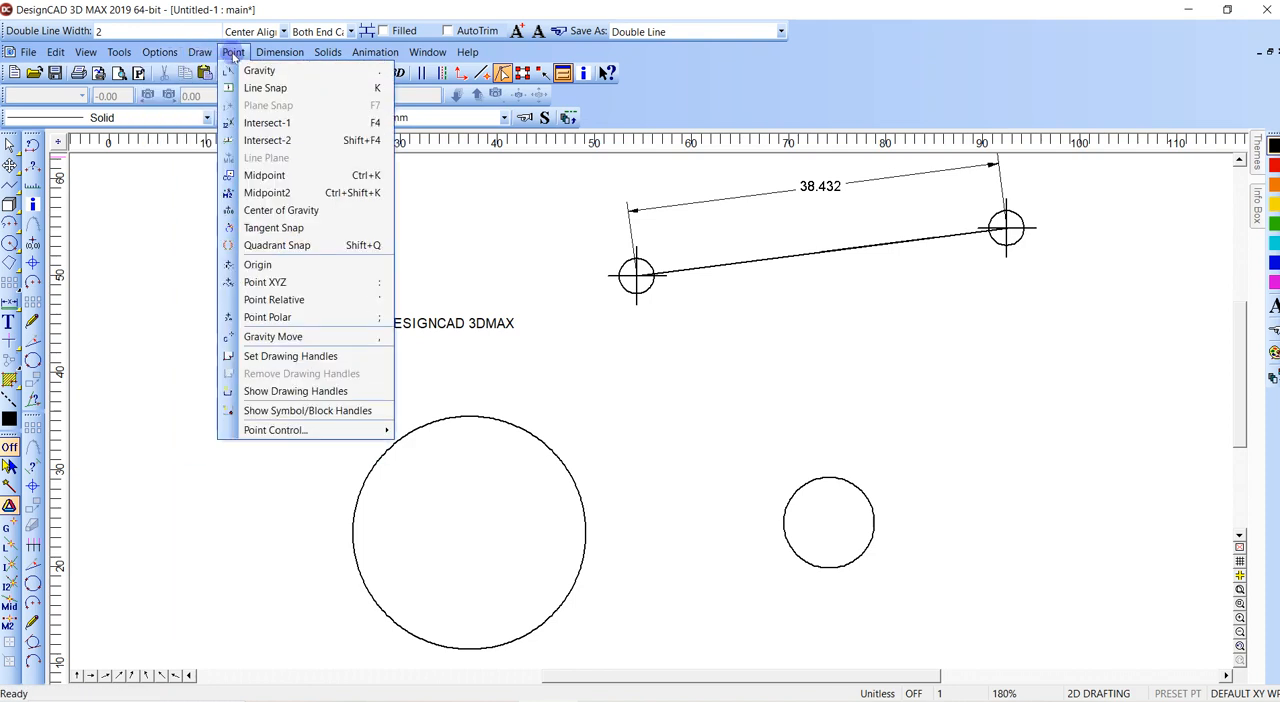
pyautogui.click(290, 248)
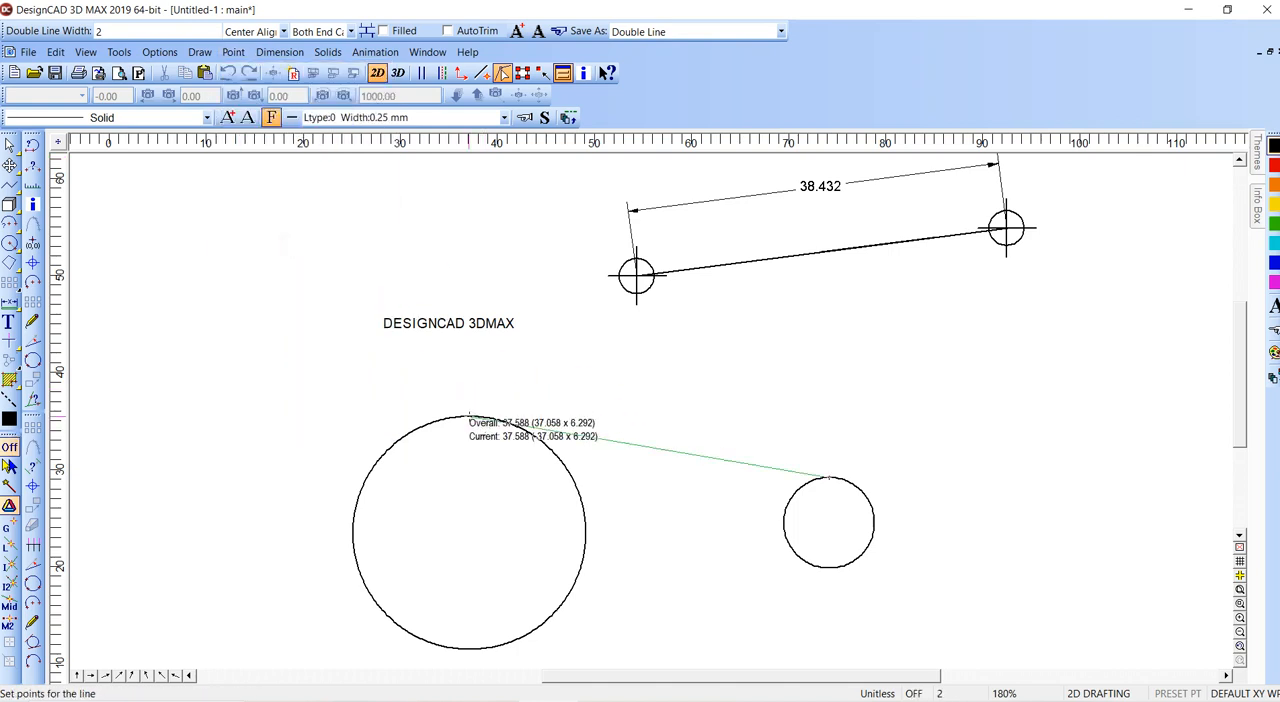
pyautogui.click(460, 440)
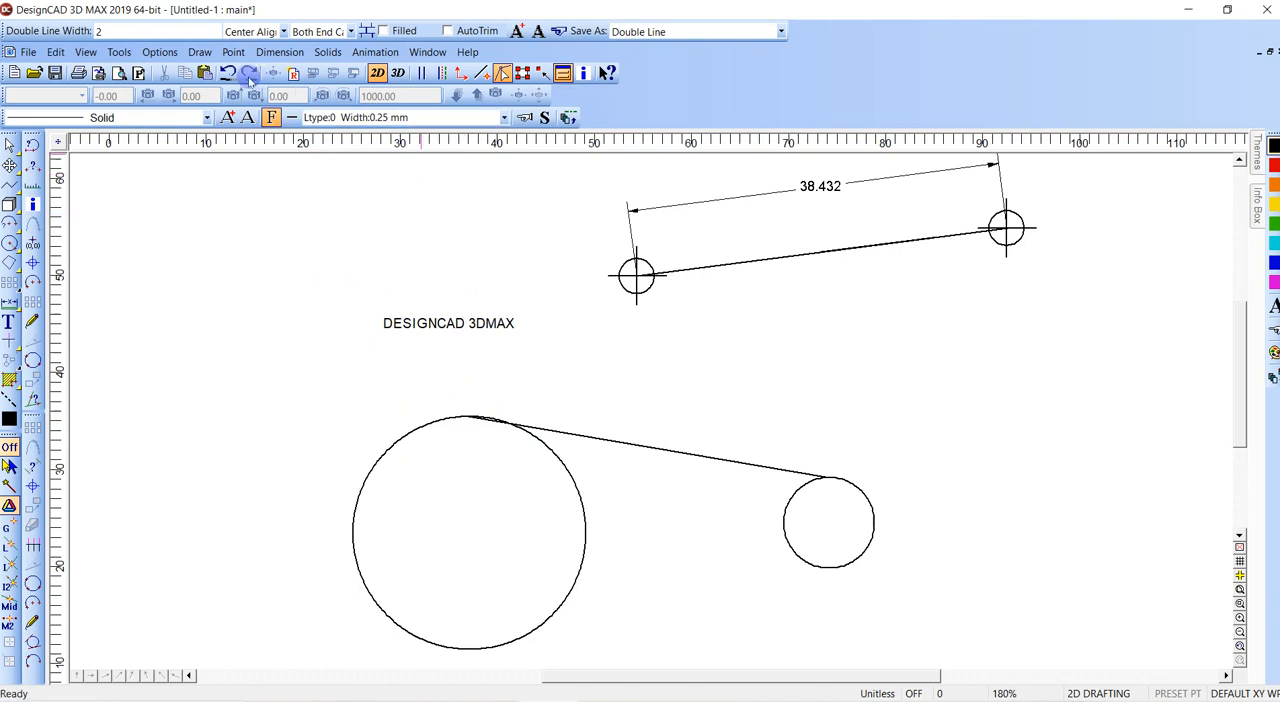
# - Try to draw a tangent line from a circle using Tangent Snap
pyautogui.click(200, 52)
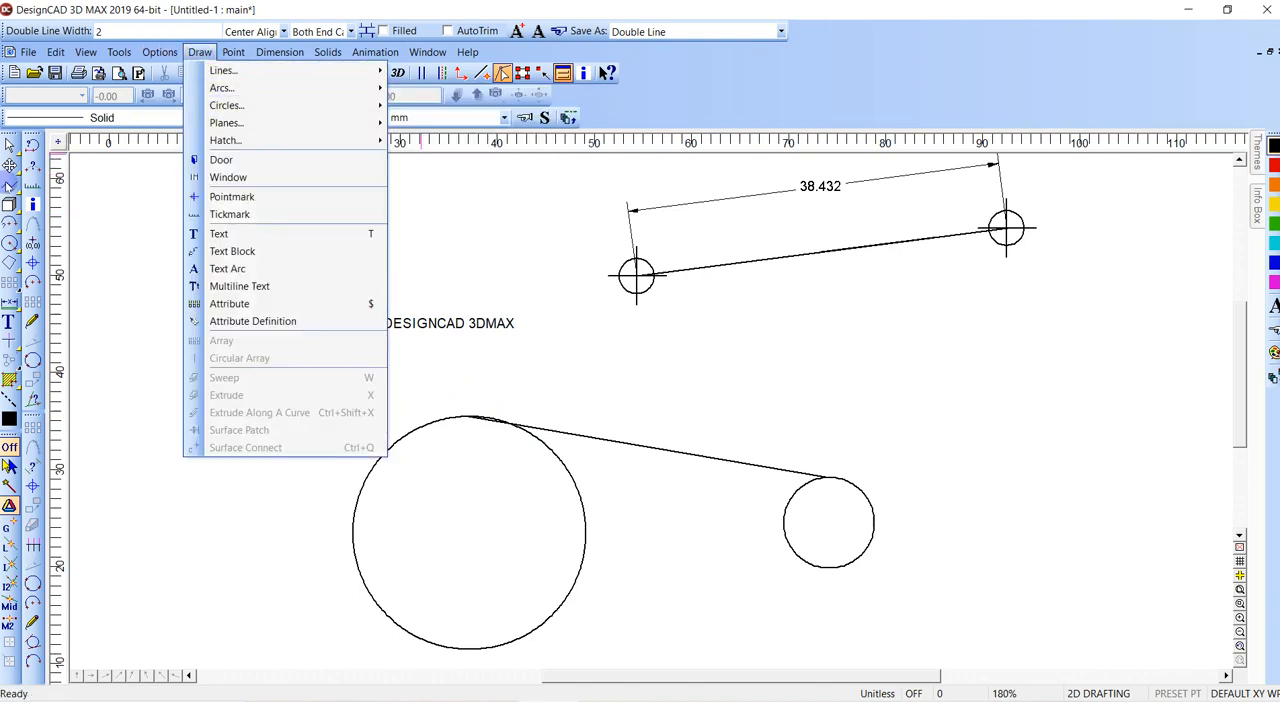
pyautogui.click(223, 70)
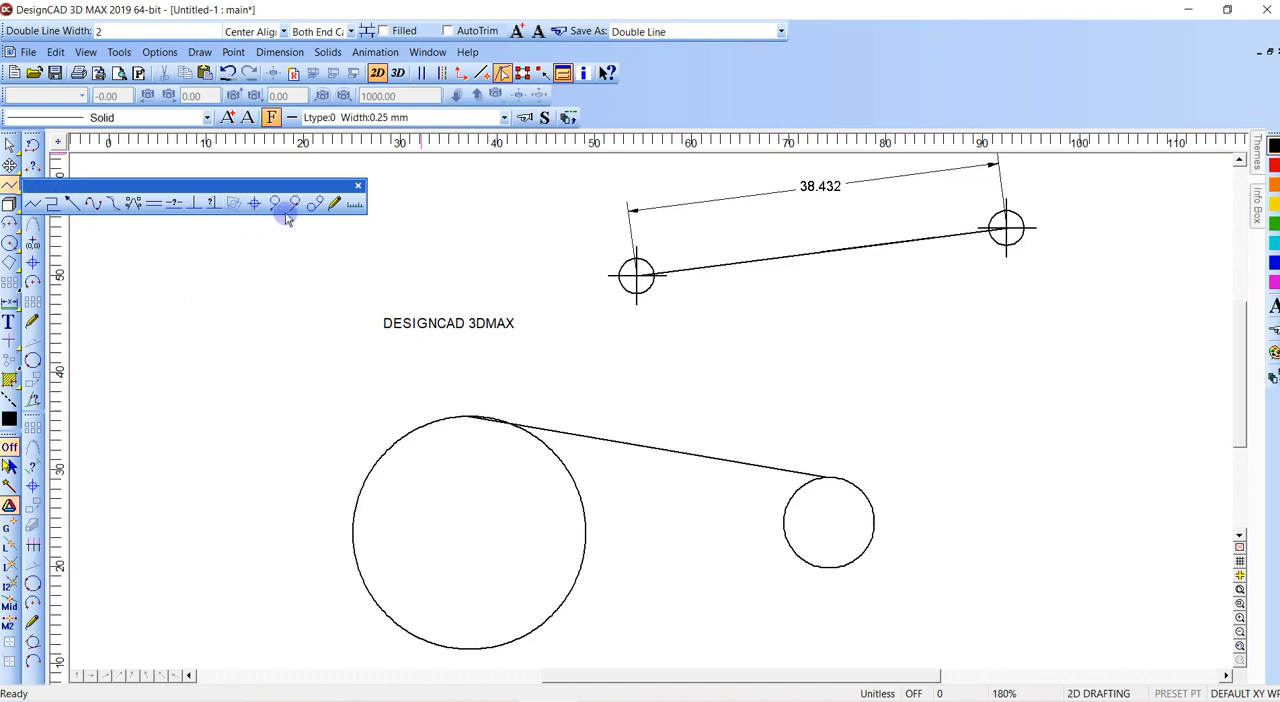
pyautogui.click(286, 204)
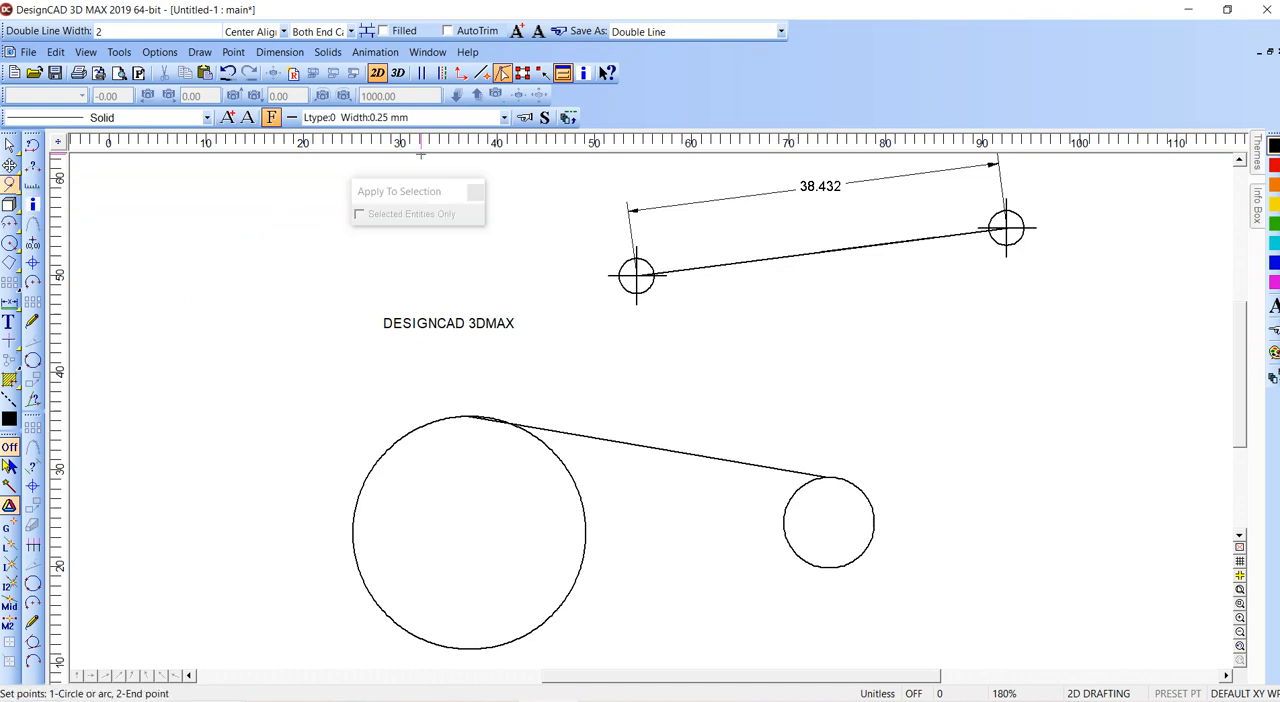
pyautogui.click(232, 53)
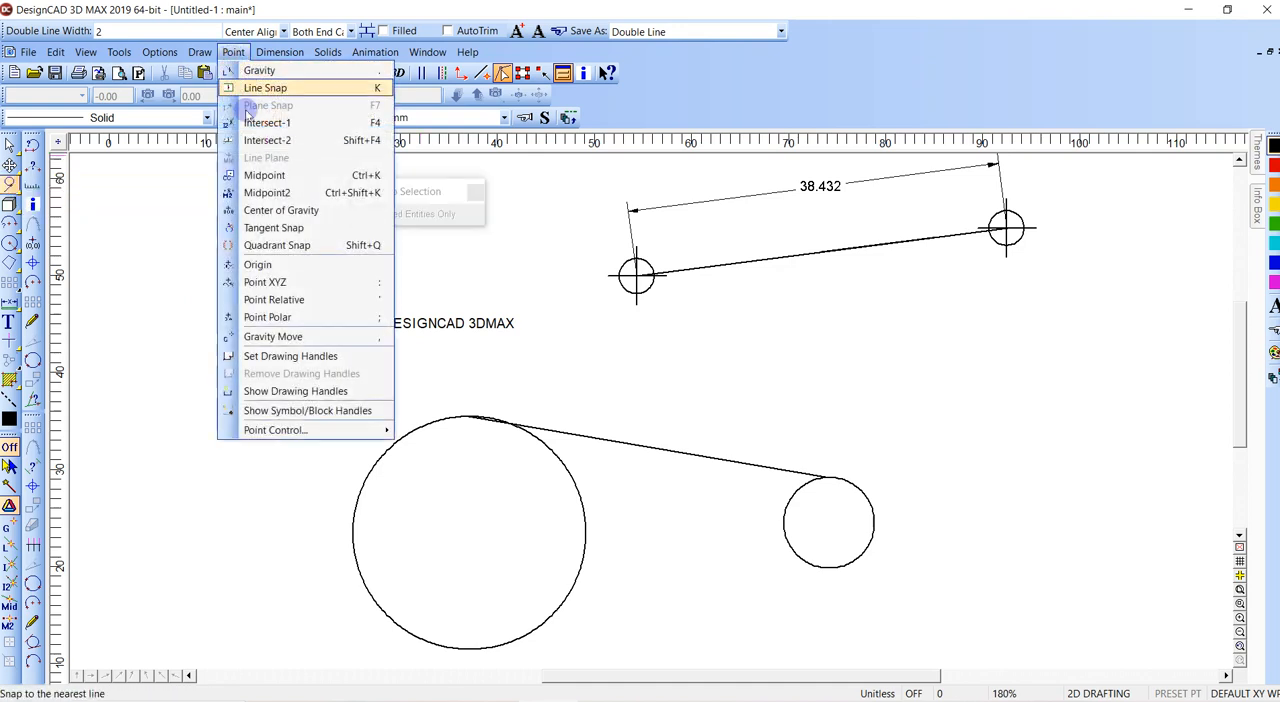
pyautogui.click(275, 229)
pyautogui.hotkey('alt', 'v')
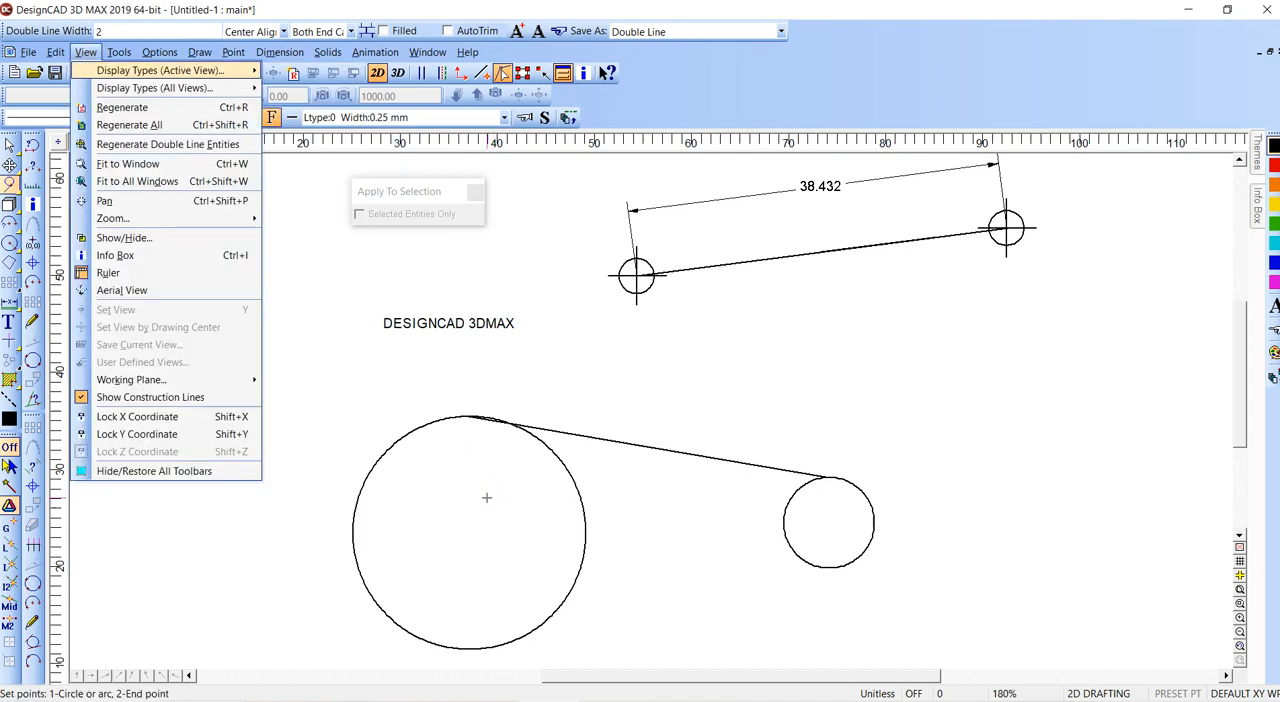
pyautogui.click(942, 291)
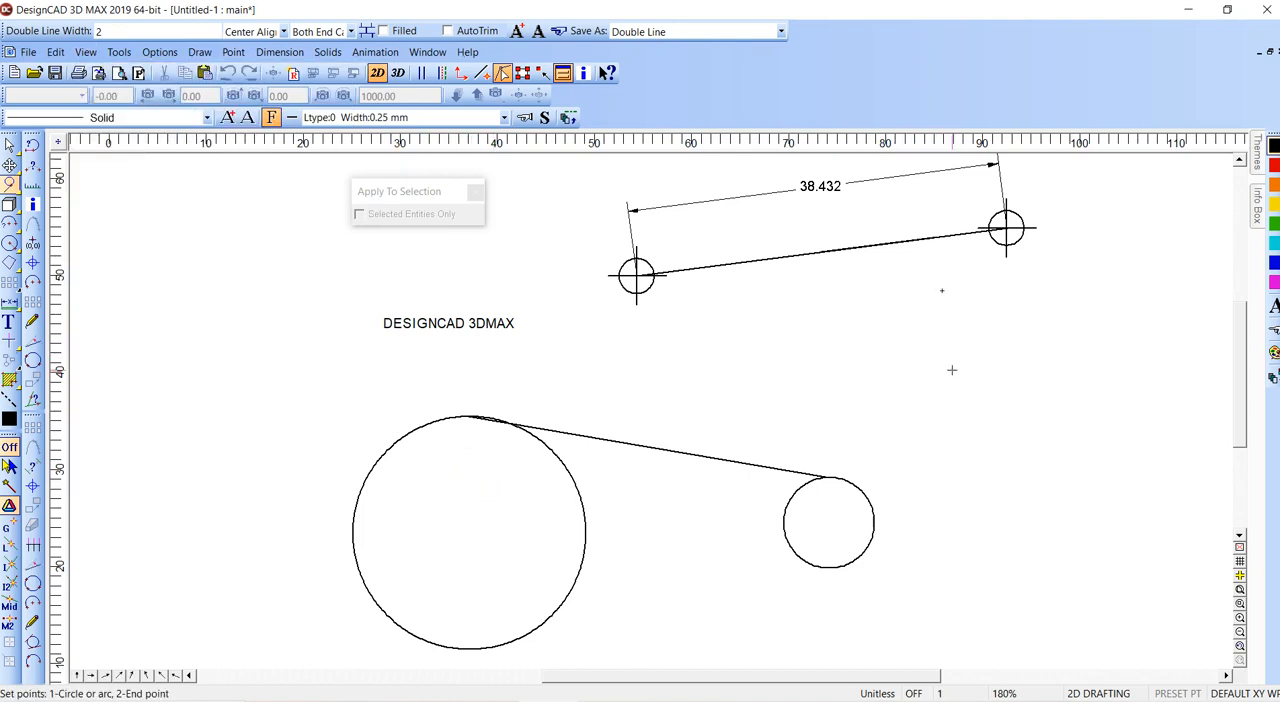
pyautogui.click(952, 370)
pyautogui.click(765, 393)
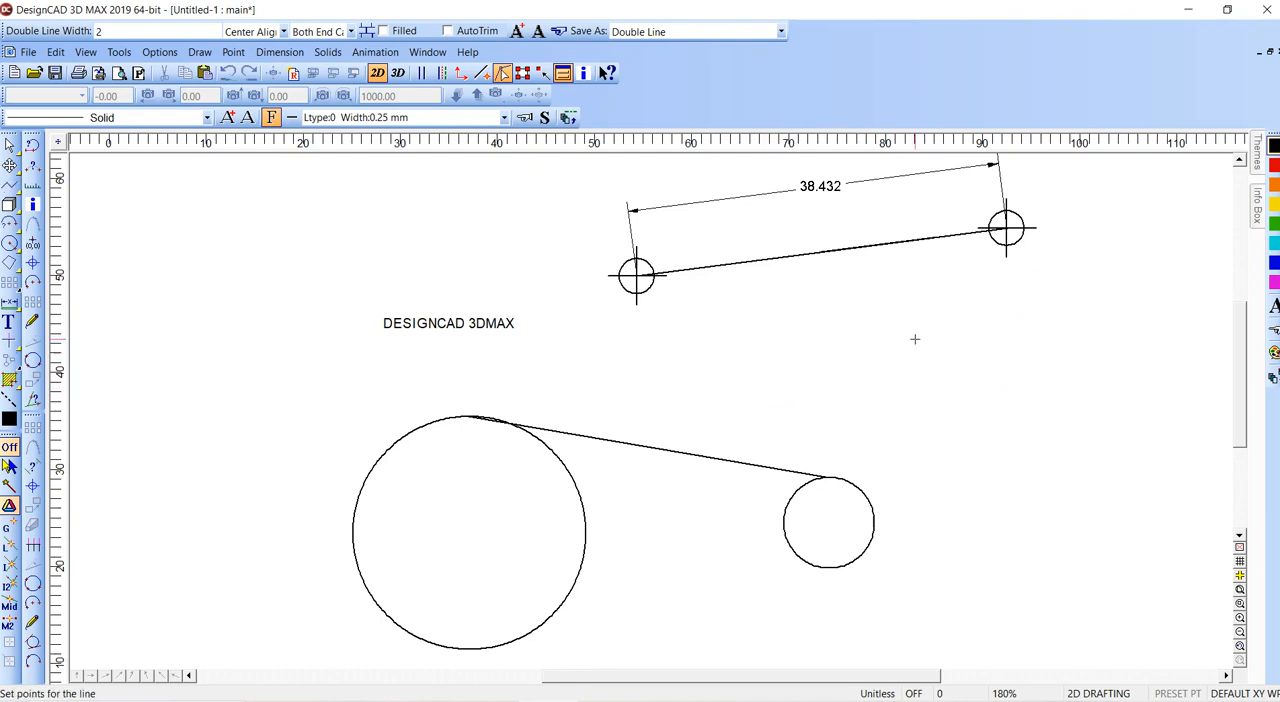
# - Draw a freehand two-segment angled line in the empty area above and to the right of the small circle
pyautogui.click(950, 417)
pyautogui.click(882, 407)
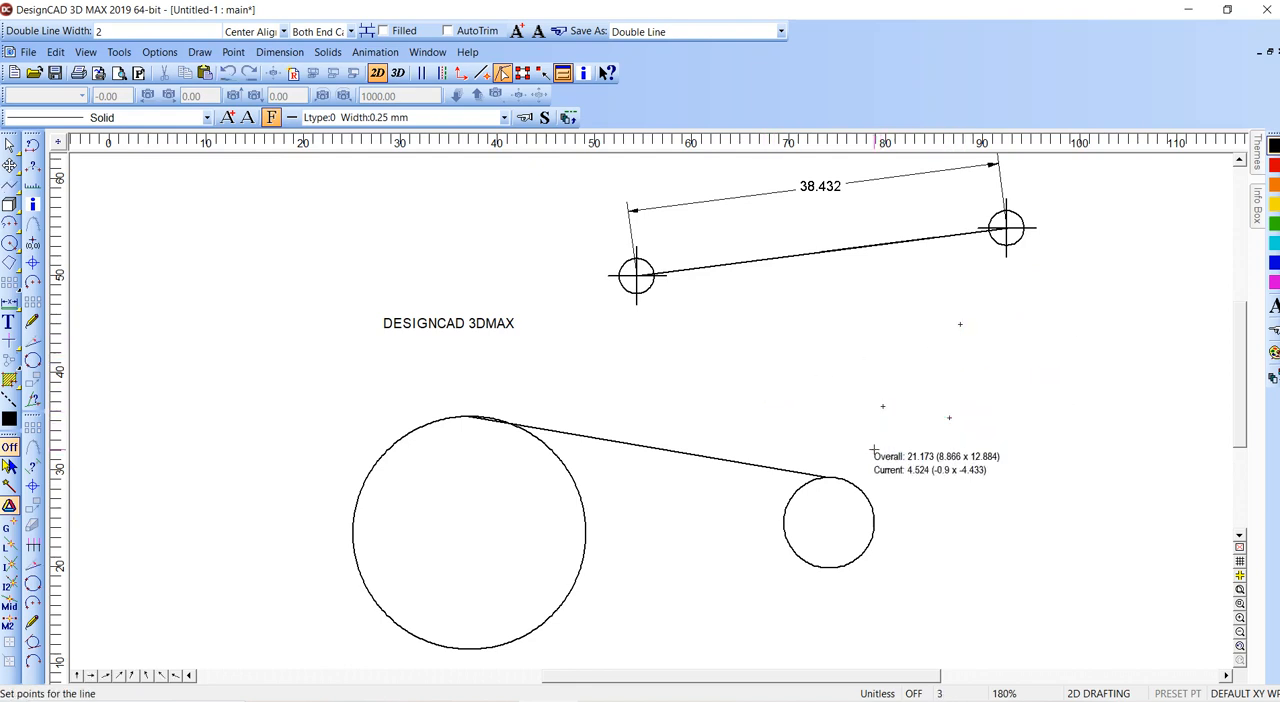
pyautogui.press('Escape')
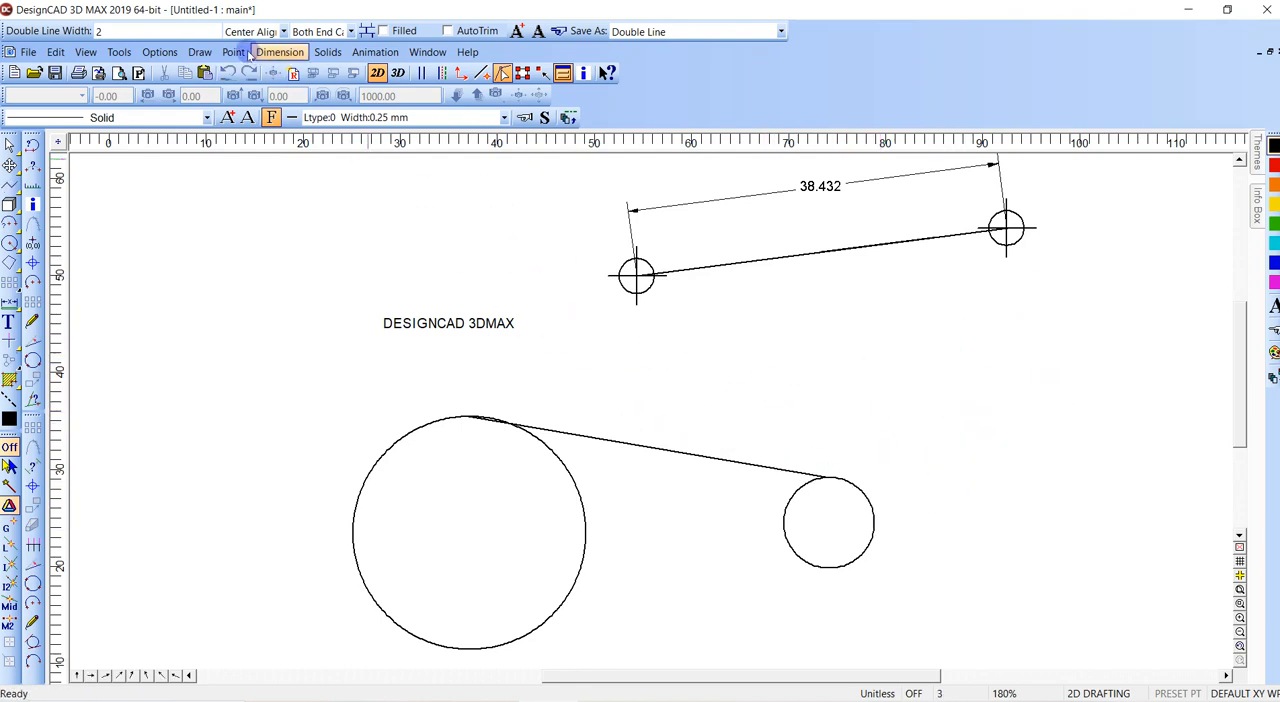
# - Draw a Tangent to a Circle line from a point right of the small circle to its lower right side
pyautogui.click(244, 54)
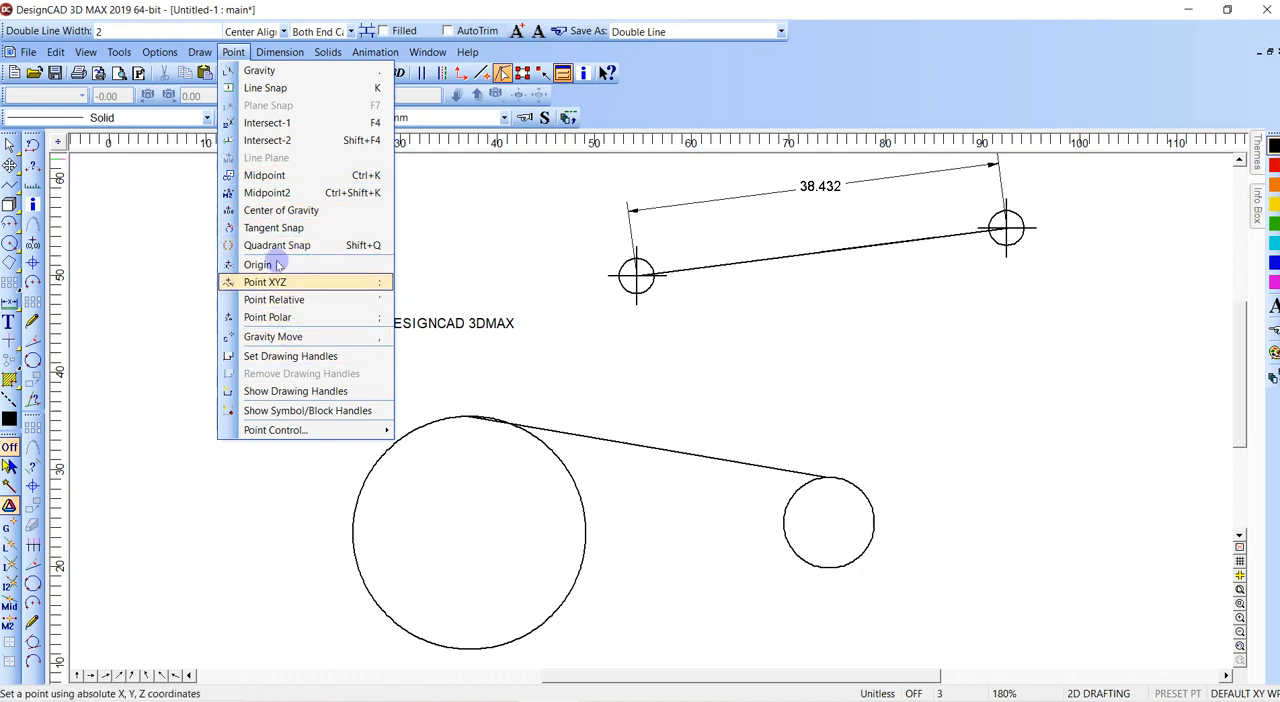
pyautogui.moveTo(211, 58)
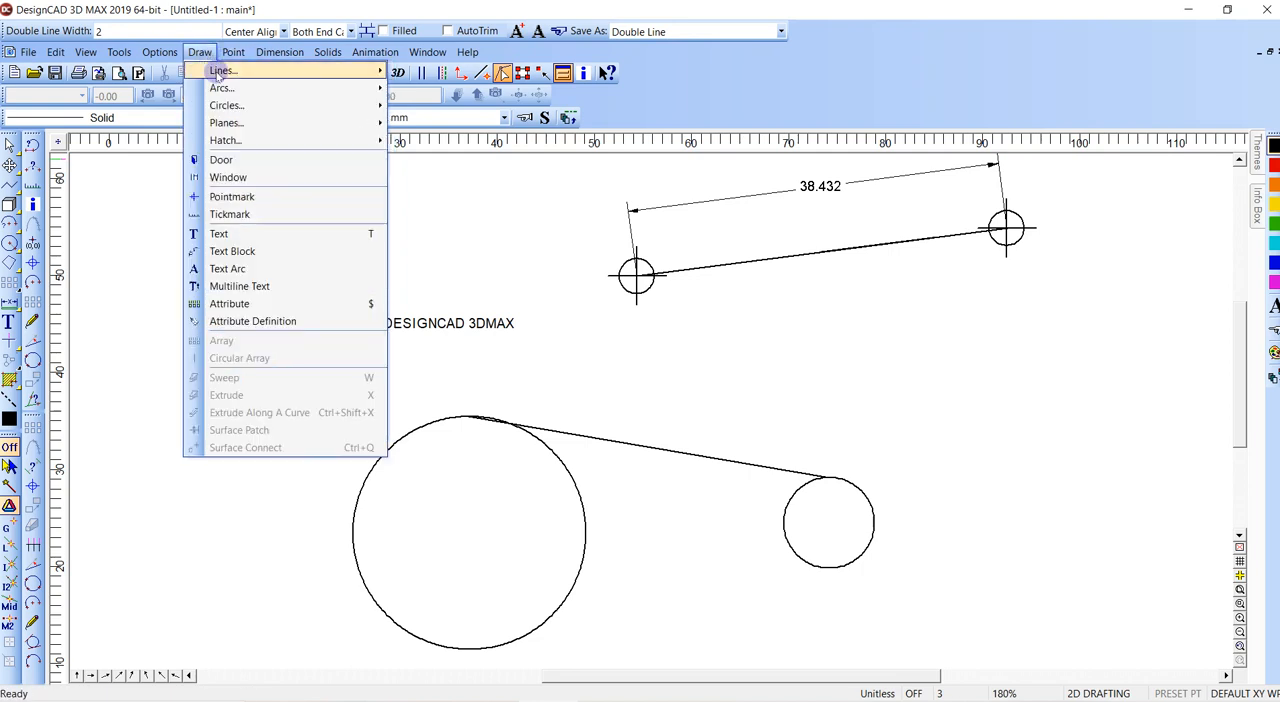
pyautogui.moveTo(311, 69)
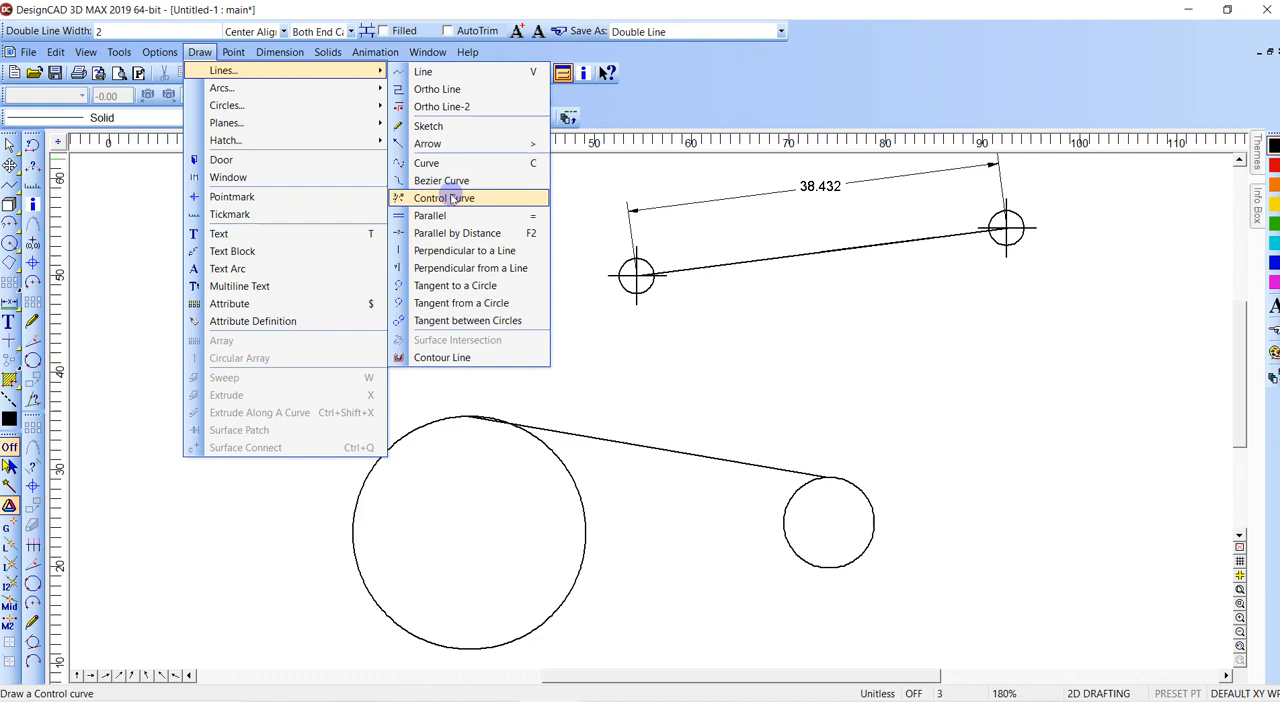
pyautogui.click(450, 285)
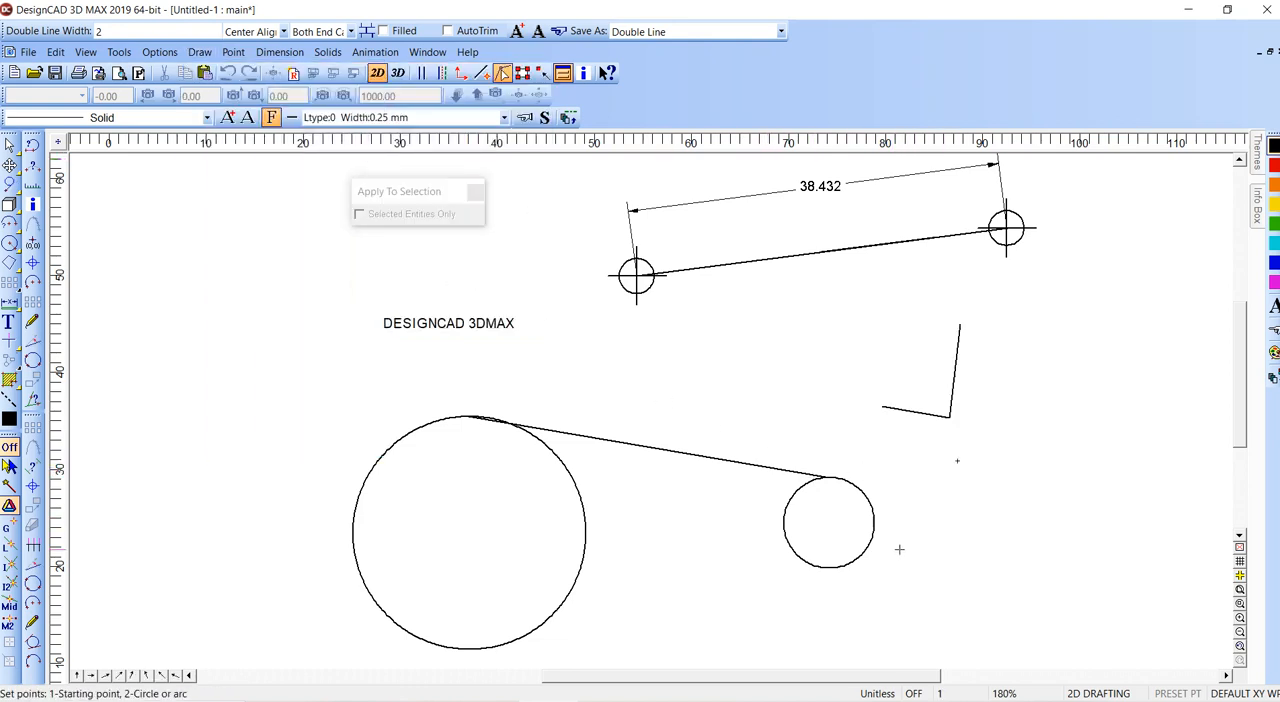
pyautogui.click(851, 555)
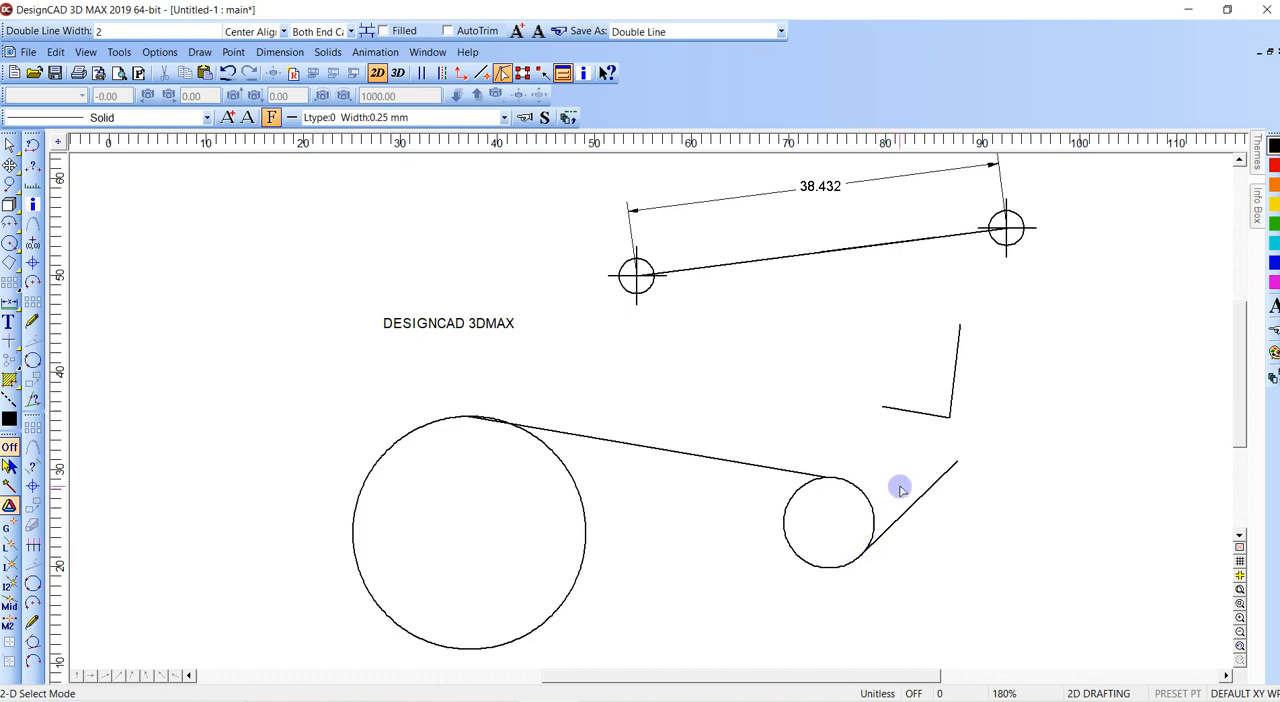
# - Examine the angle and distance constraint options offered while drawing a line, before and after its first point
pyautogui.press('v')
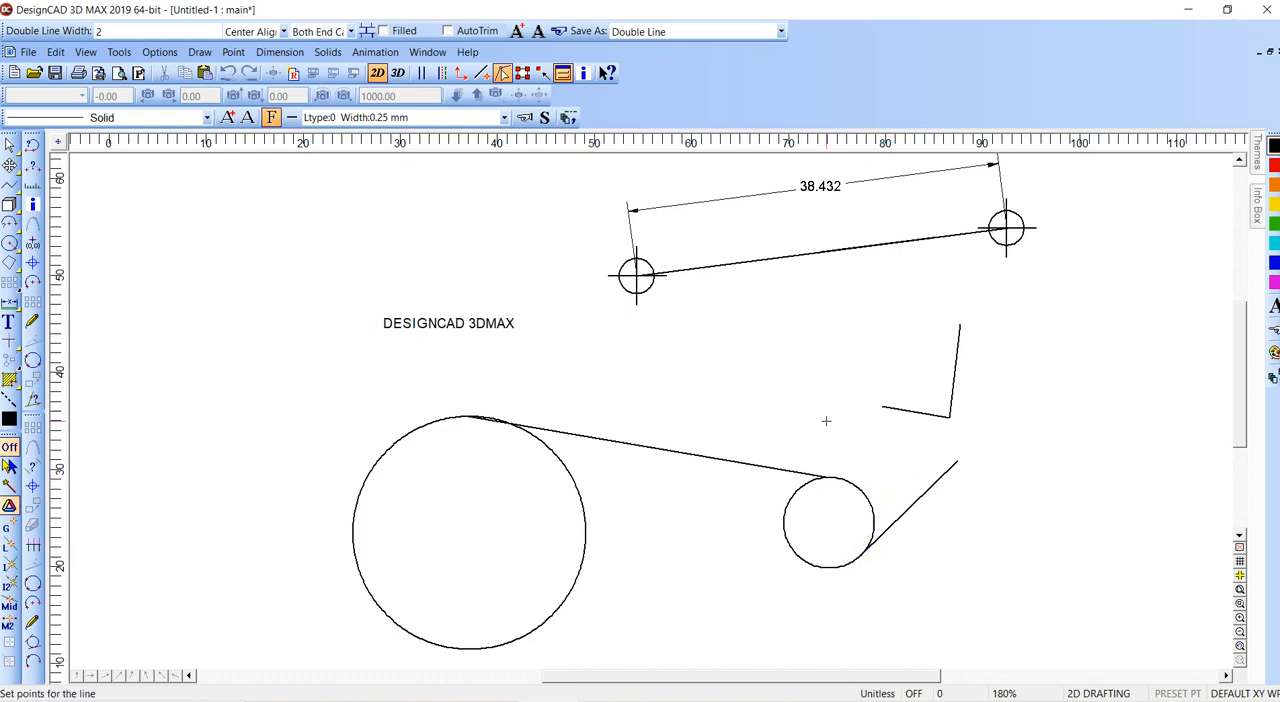
pyautogui.rightClick(826, 421)
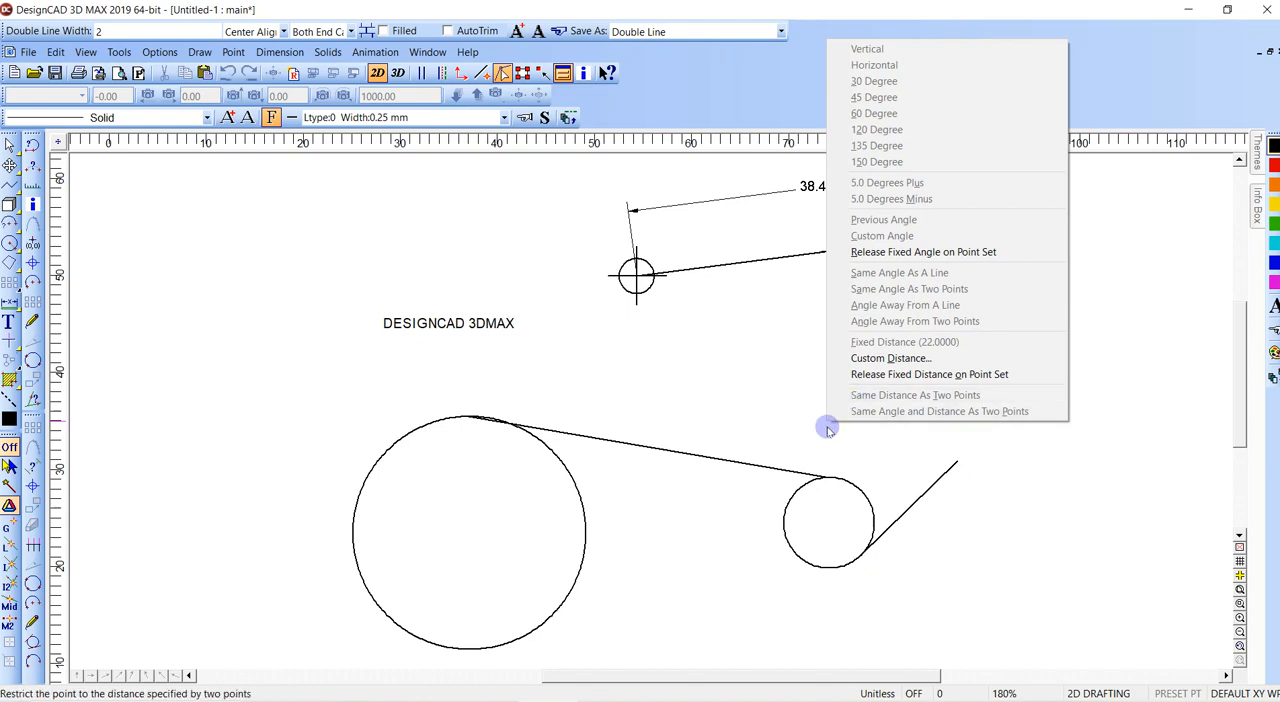
pyautogui.click(888, 431)
pyautogui.press('Escape')
pyautogui.press('v')
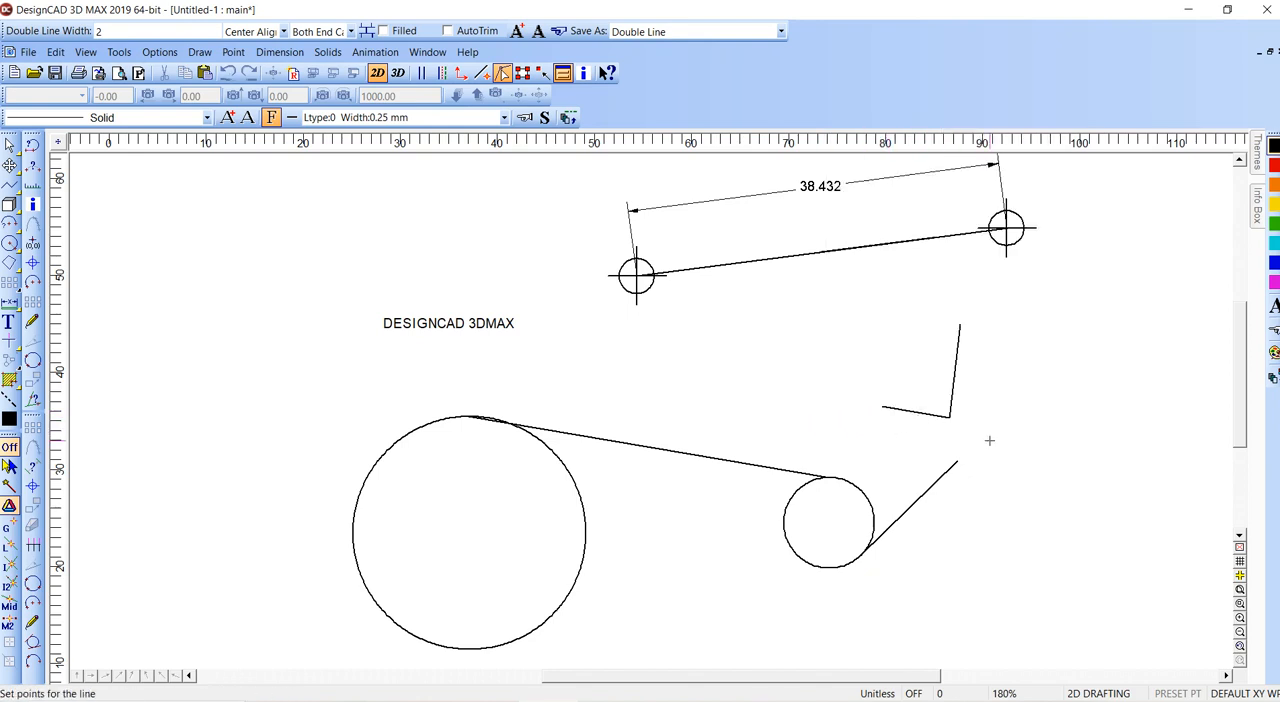
pyautogui.rightClick(934, 499)
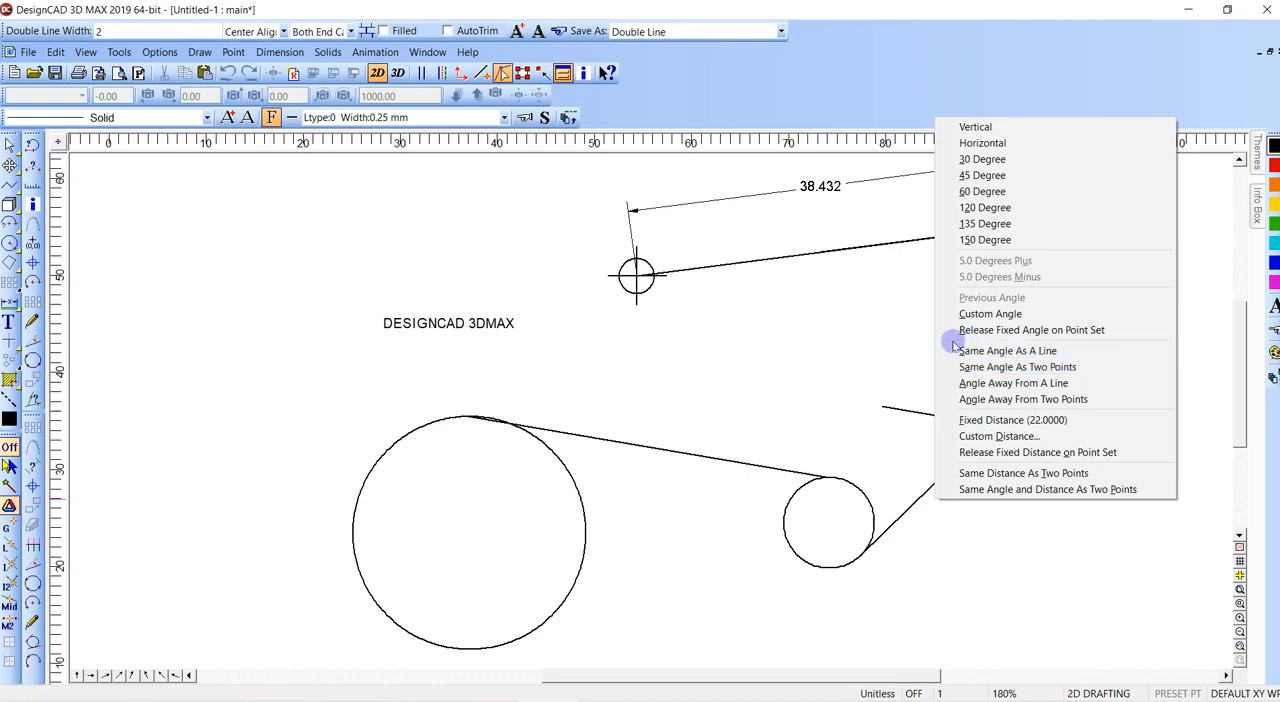
pyautogui.click(882, 335)
pyautogui.press('Escape')
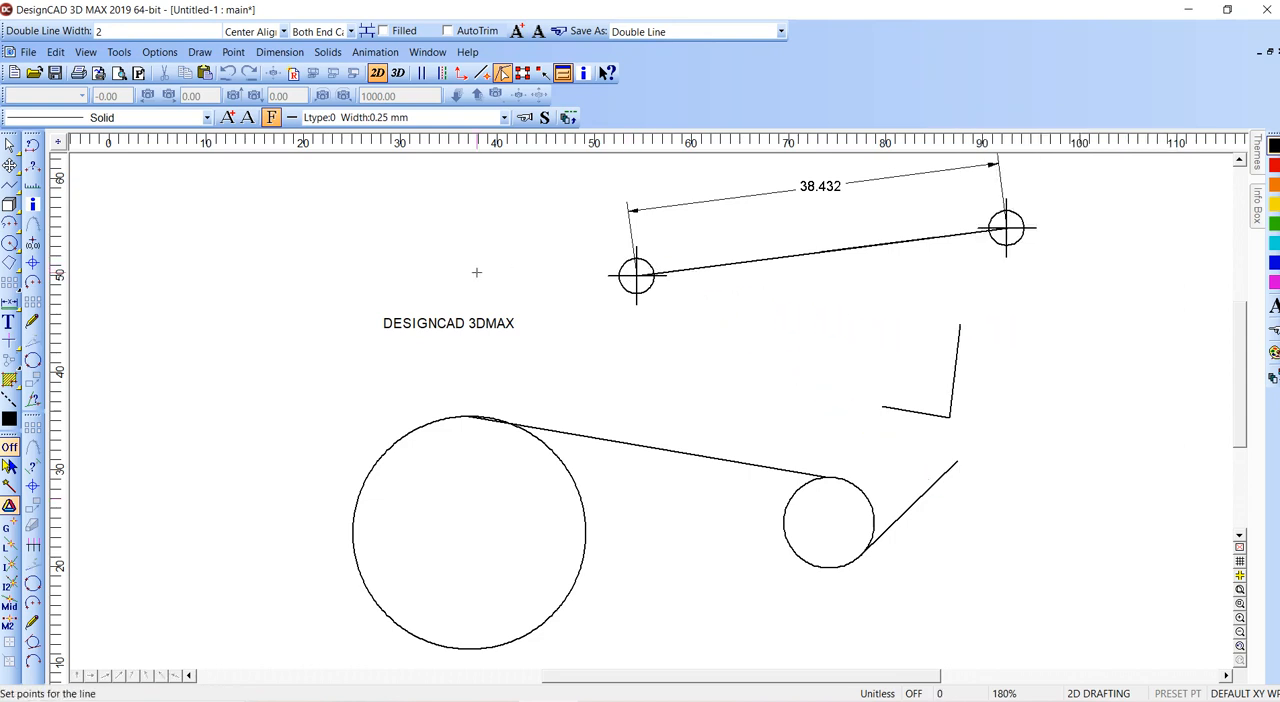
pyautogui.press('Escape')
pyautogui.click(205, 380)
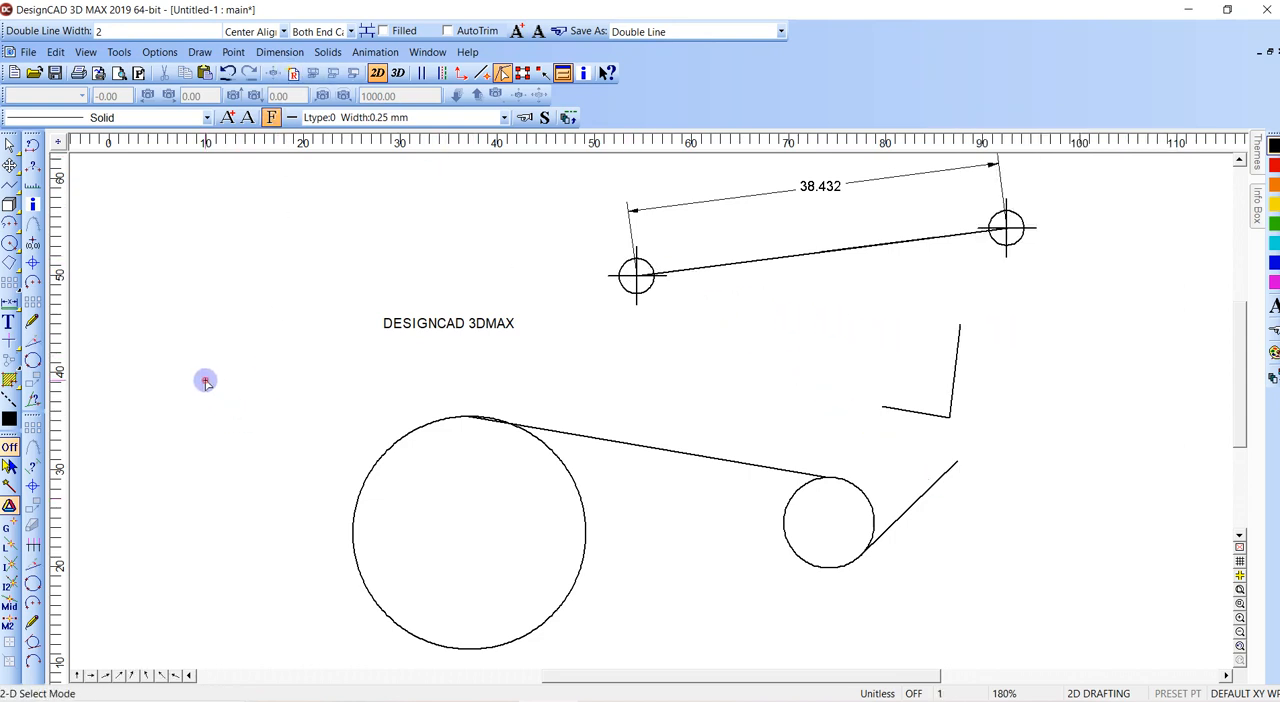
pyautogui.click(232, 55)
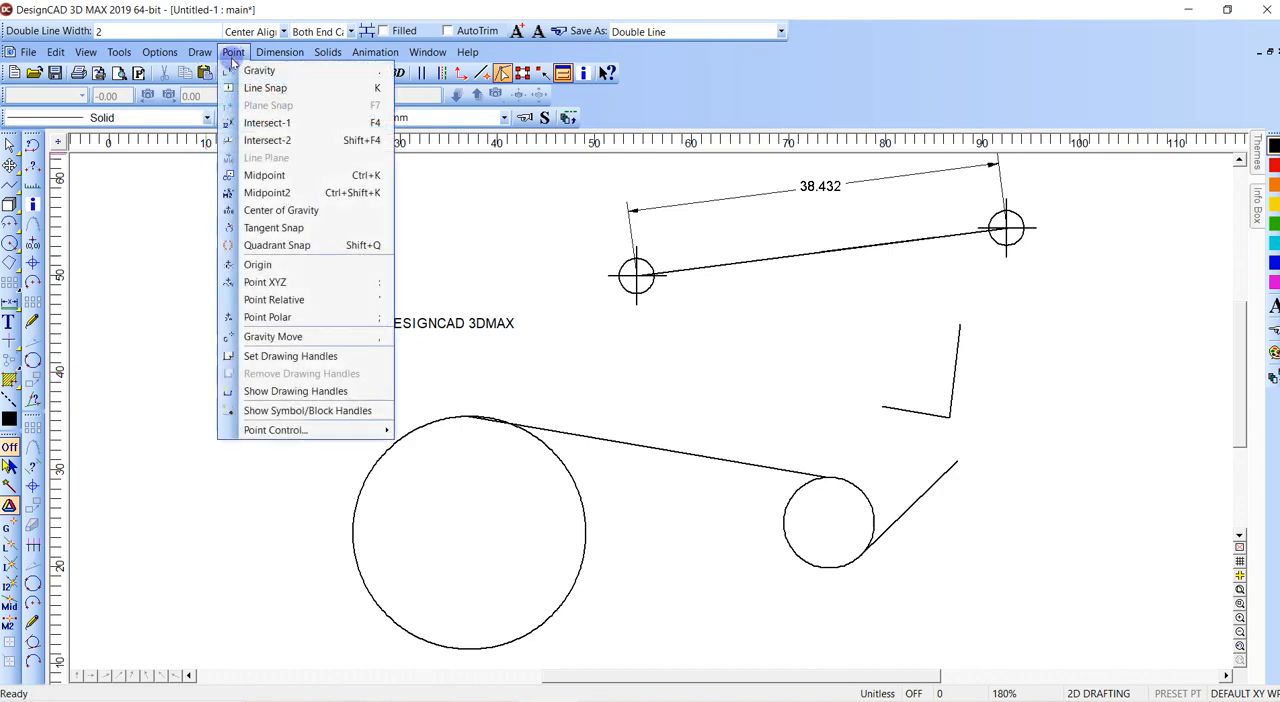
pyautogui.click(271, 228)
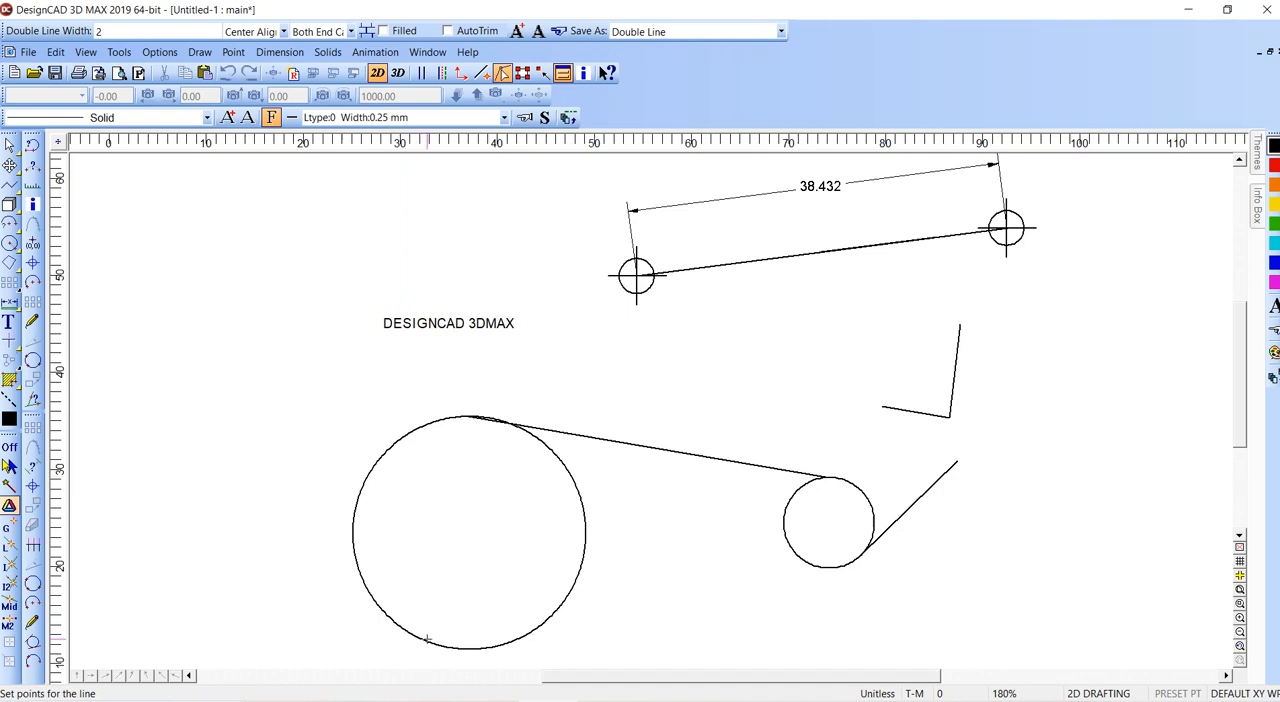
pyautogui.press('Escape')
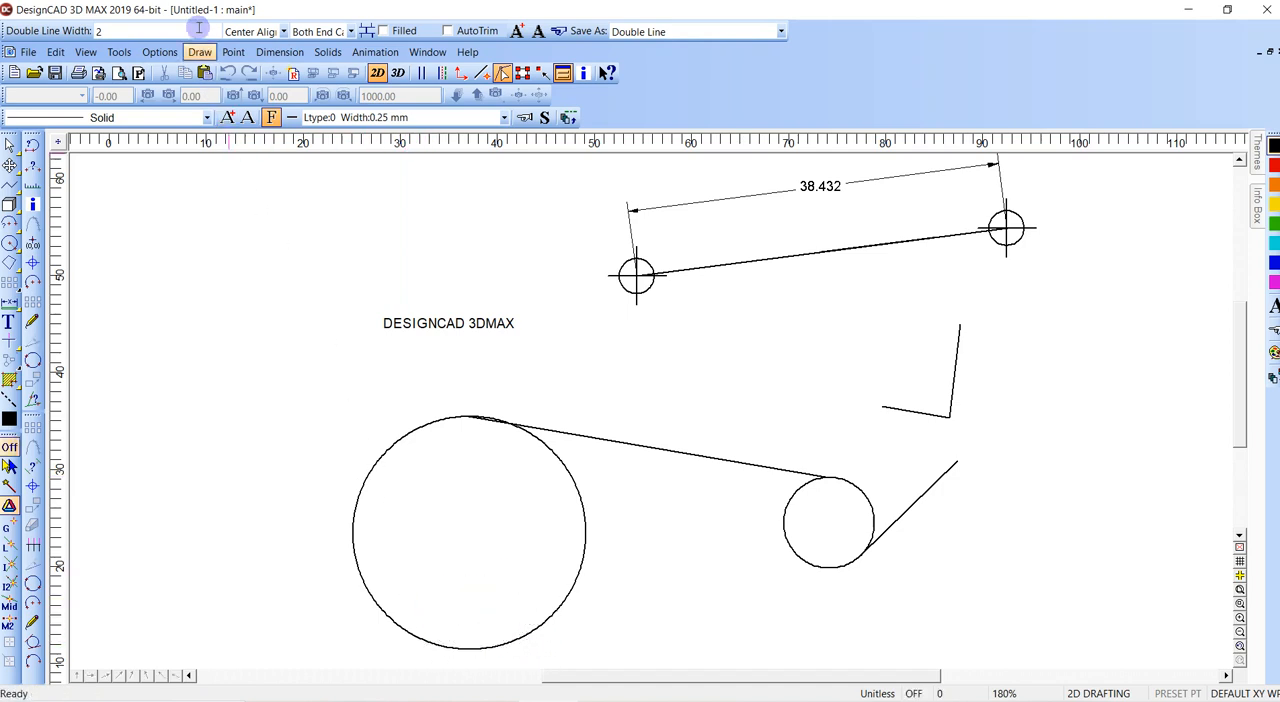
# - Draw a two-segment line from the empty upper-left area, using Tangent Snap on the large circle's lower left and the small circle's underside
pyautogui.click(160, 288)
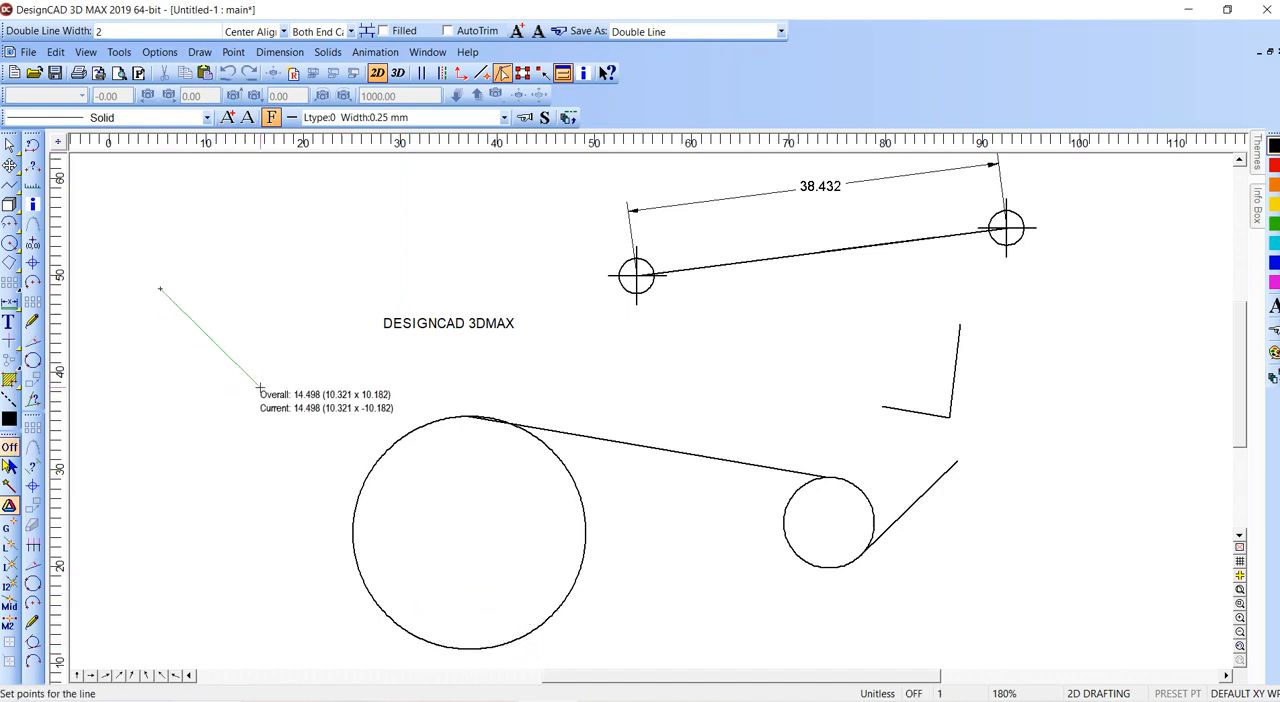
pyautogui.press('Escape')
pyautogui.click(233, 52)
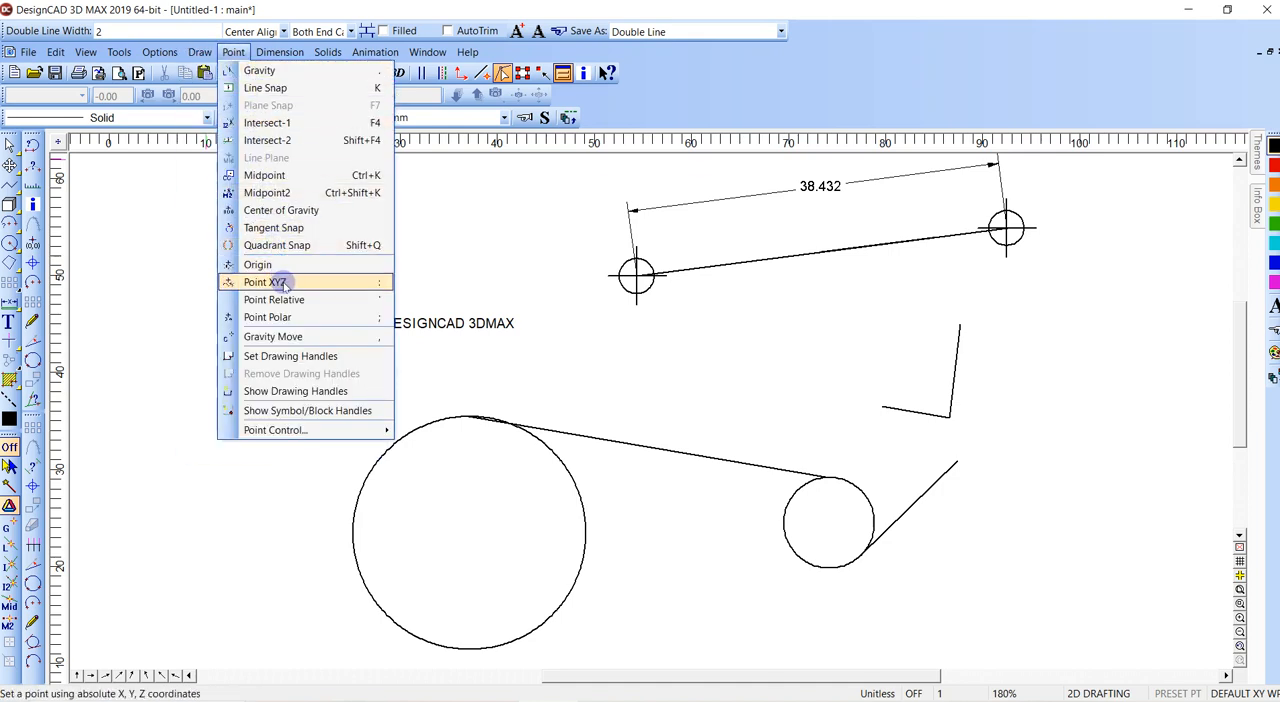
pyautogui.moveTo(205, 55)
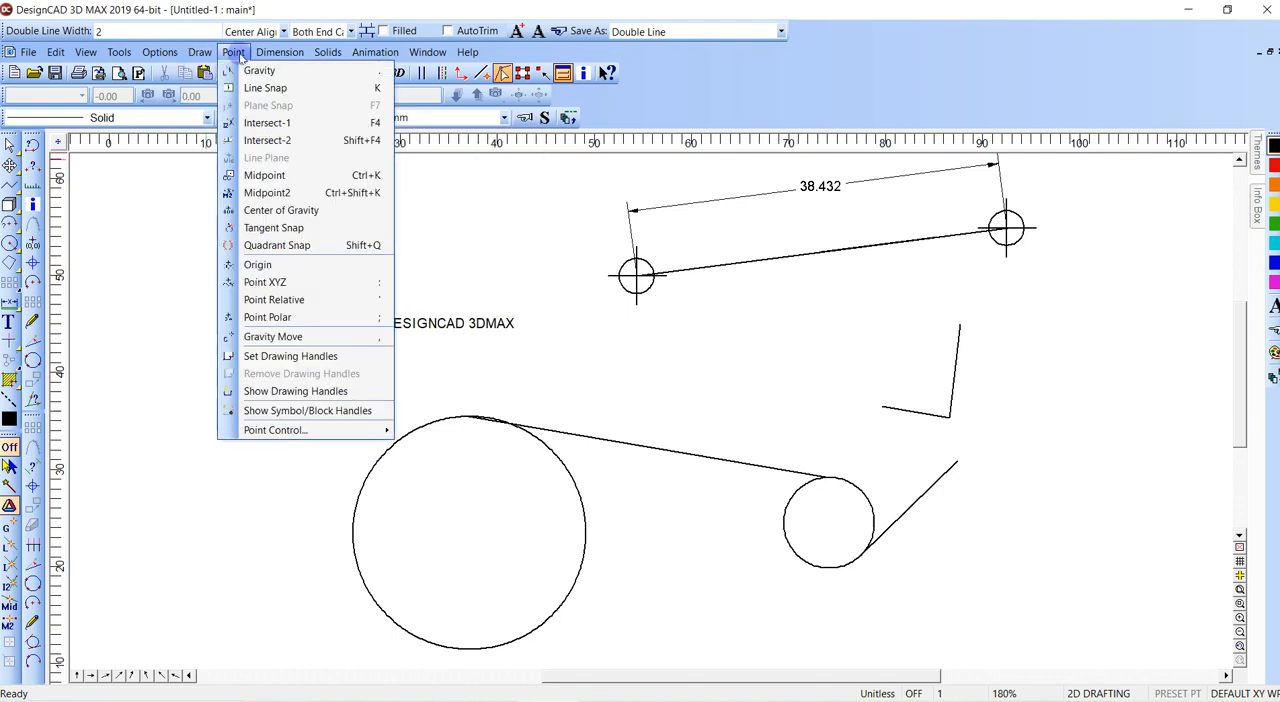
pyautogui.click(290, 228)
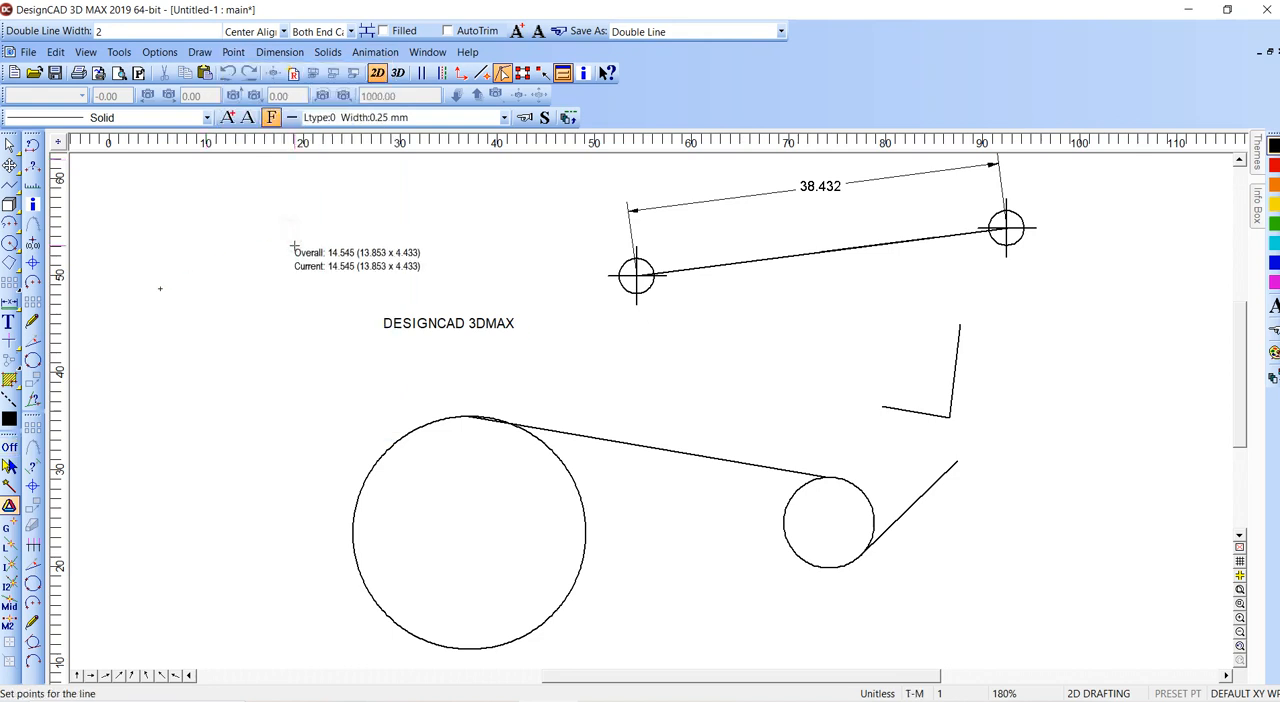
pyautogui.click(356, 538)
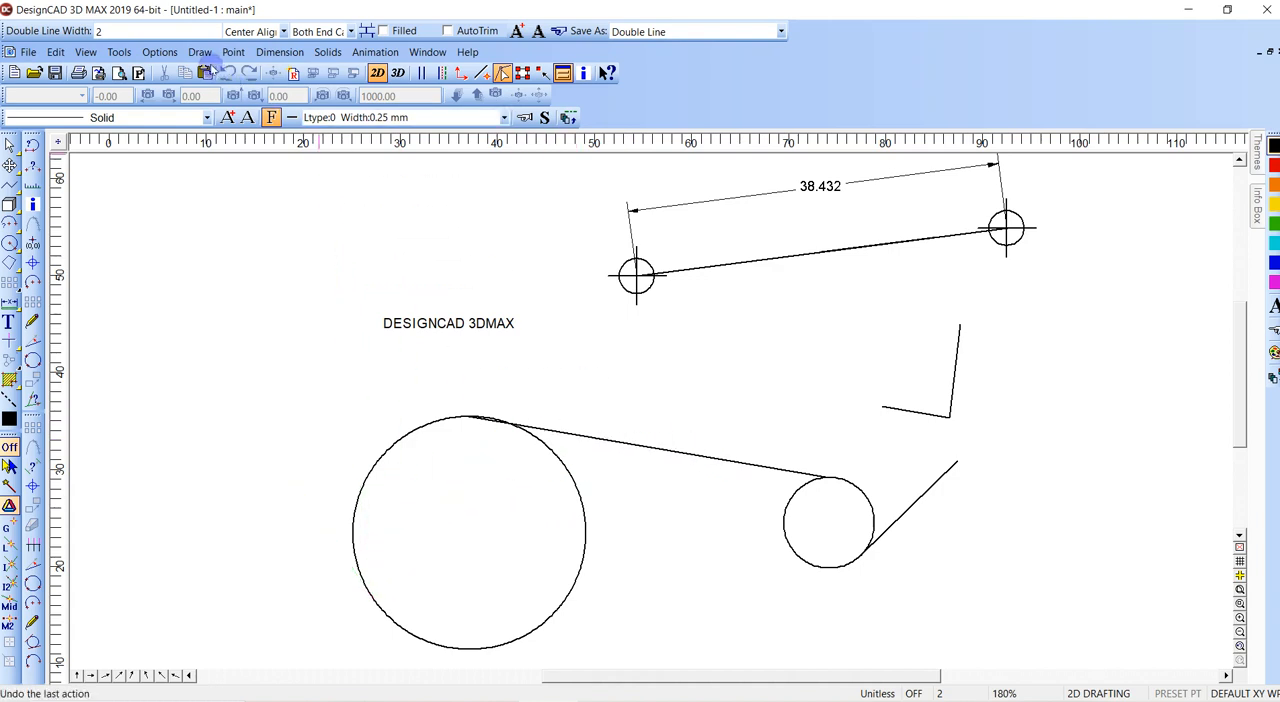
pyautogui.click(199, 52)
pyautogui.moveTo(233, 52)
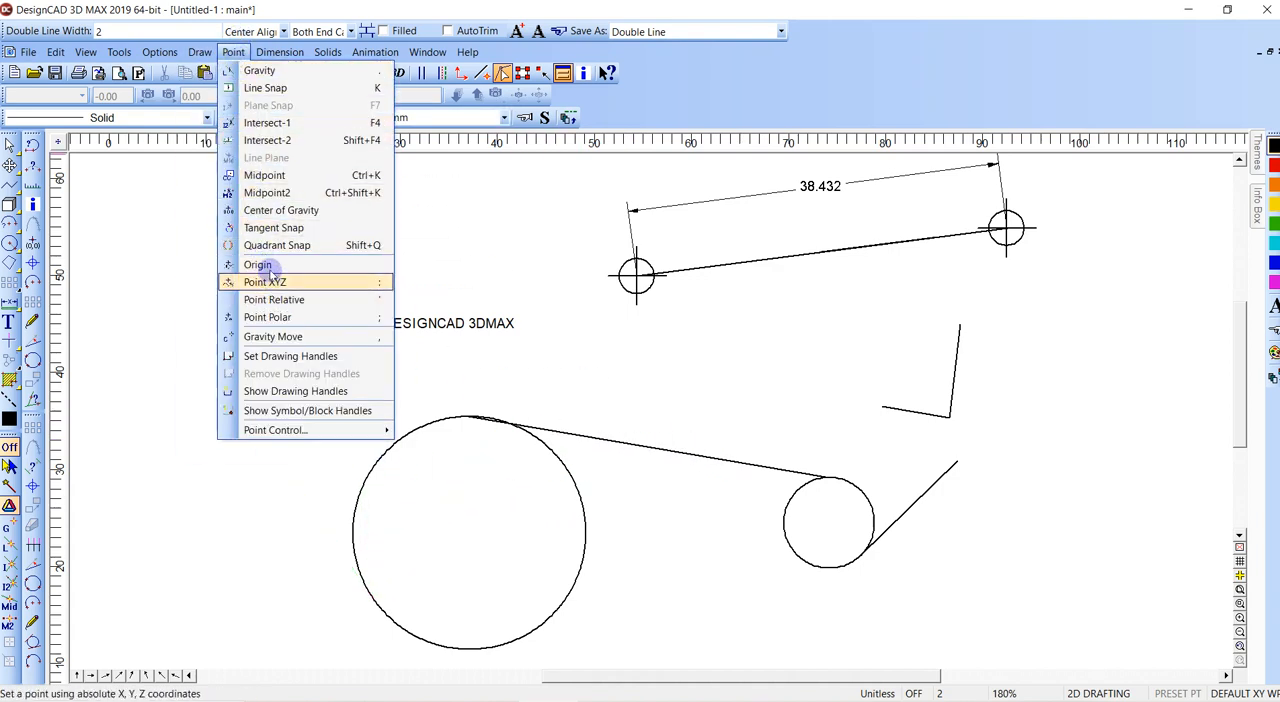
pyautogui.click(280, 227)
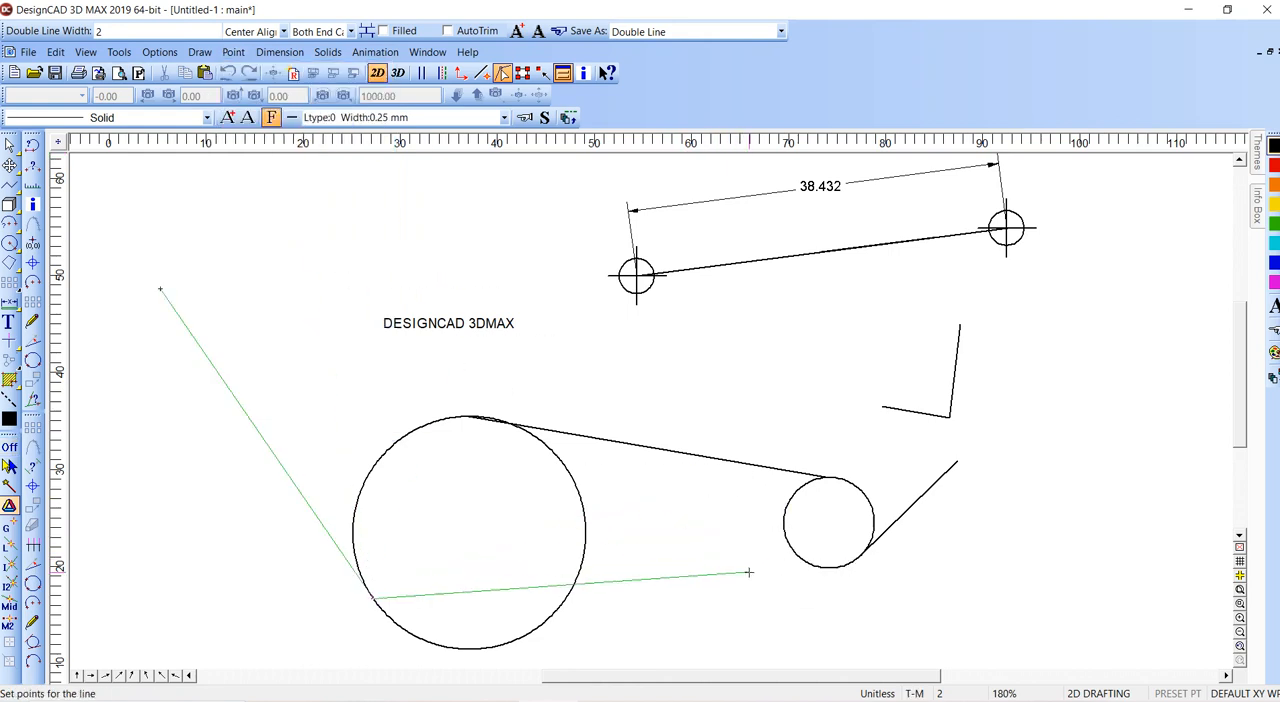
pyautogui.click(811, 571)
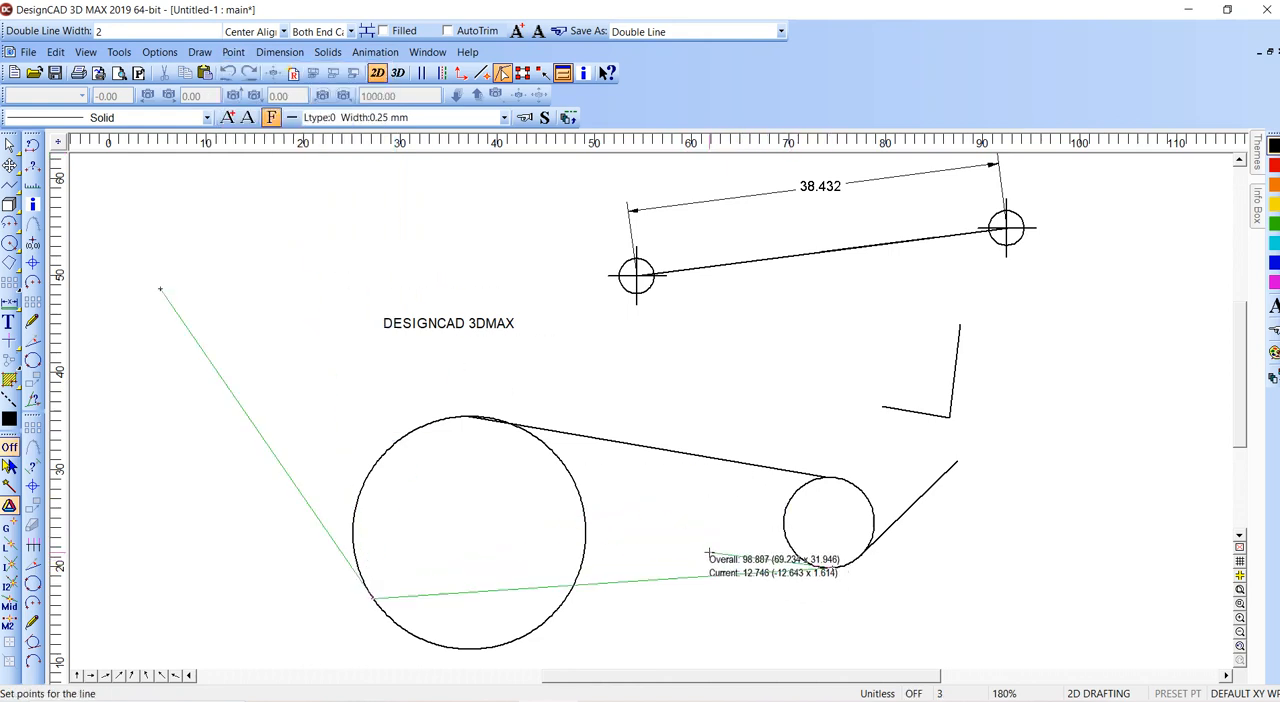
pyautogui.press('Return')
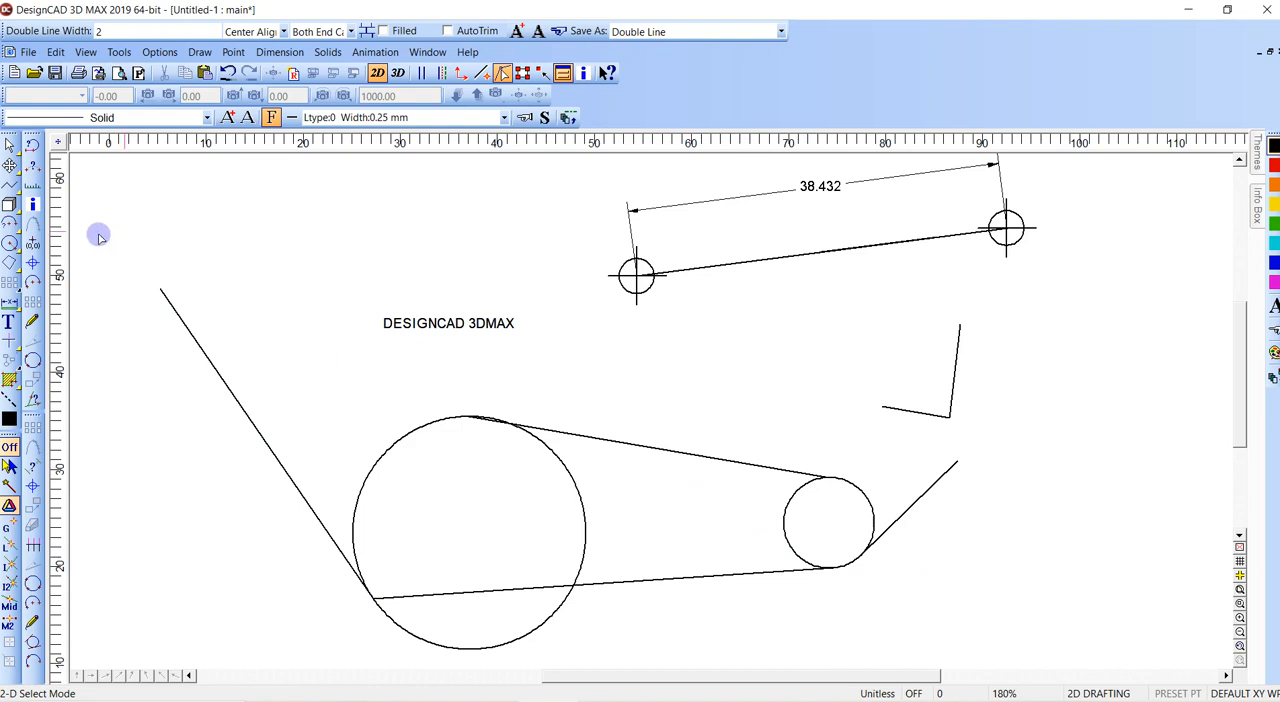
# - Draw a Tangent to a Circle line from a point left of the large circle to the top of that circle
pyautogui.click(12, 187)
pyautogui.click(208, 235)
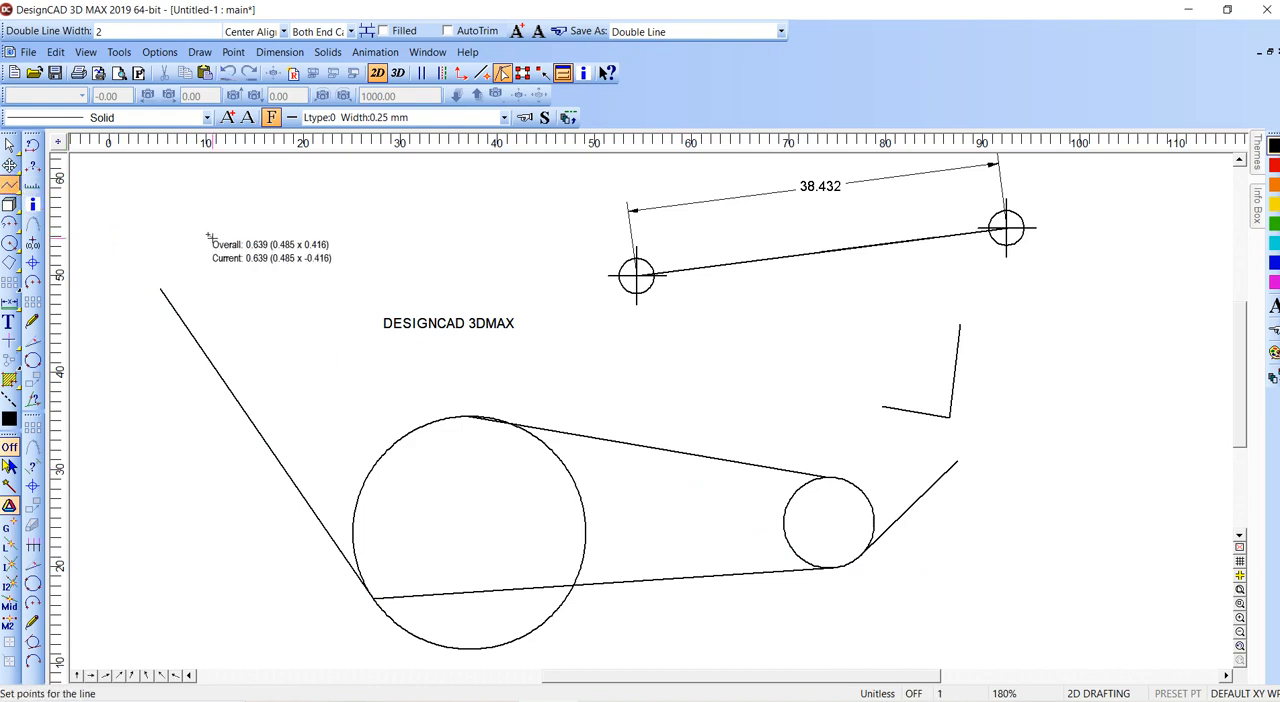
pyautogui.click(9, 188)
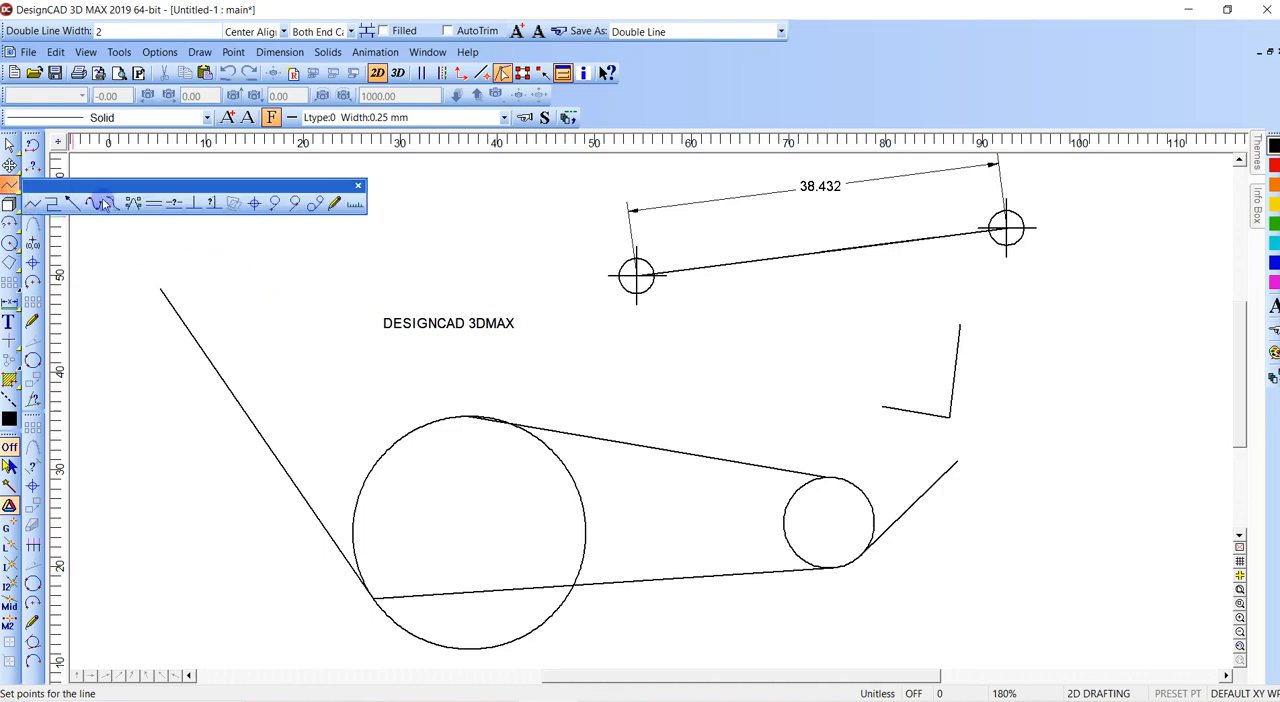
pyautogui.click(274, 204)
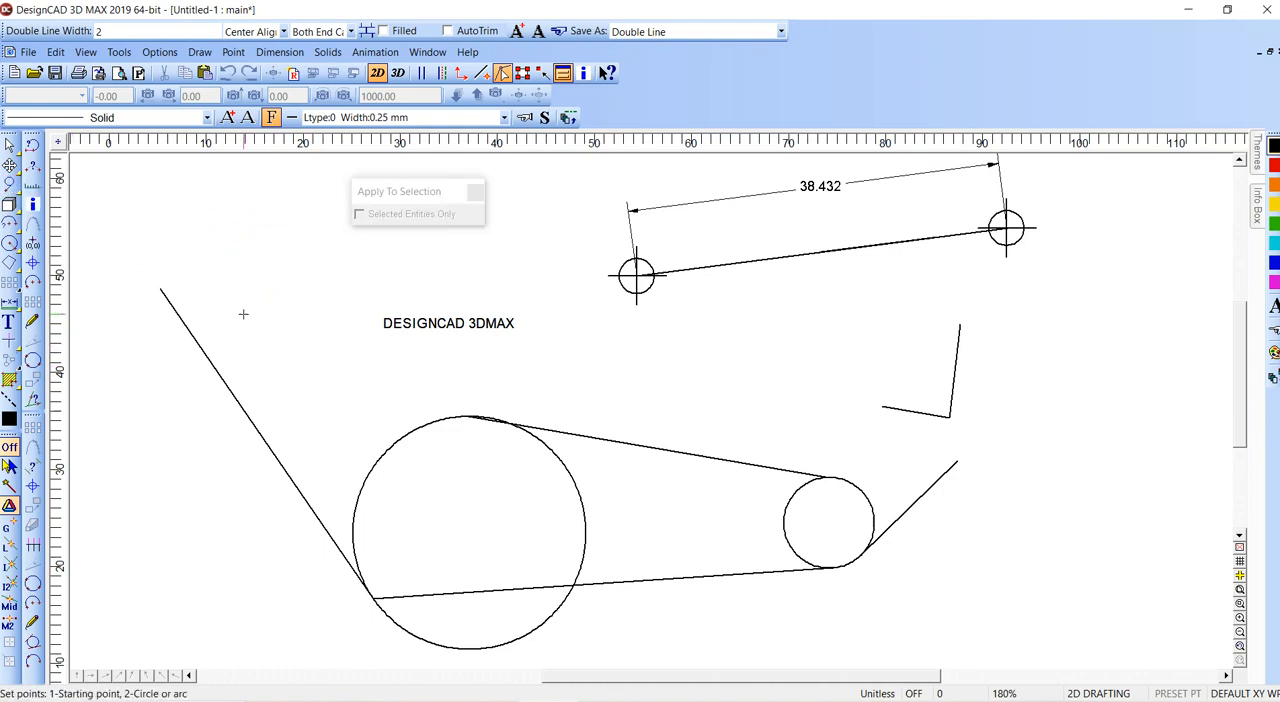
pyautogui.click(160, 435)
pyautogui.click(455, 411)
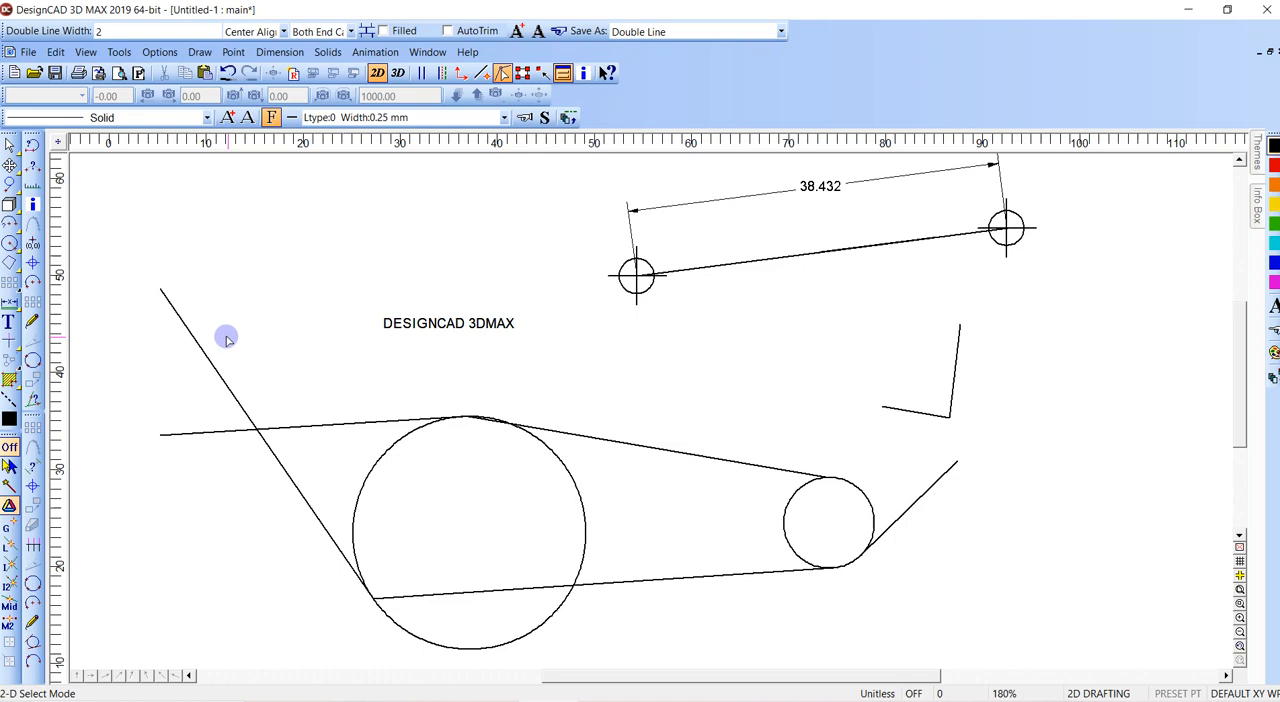
# - Draw a line tangent to two circles along the undersides of the large and small circles
pyautogui.click(9, 183)
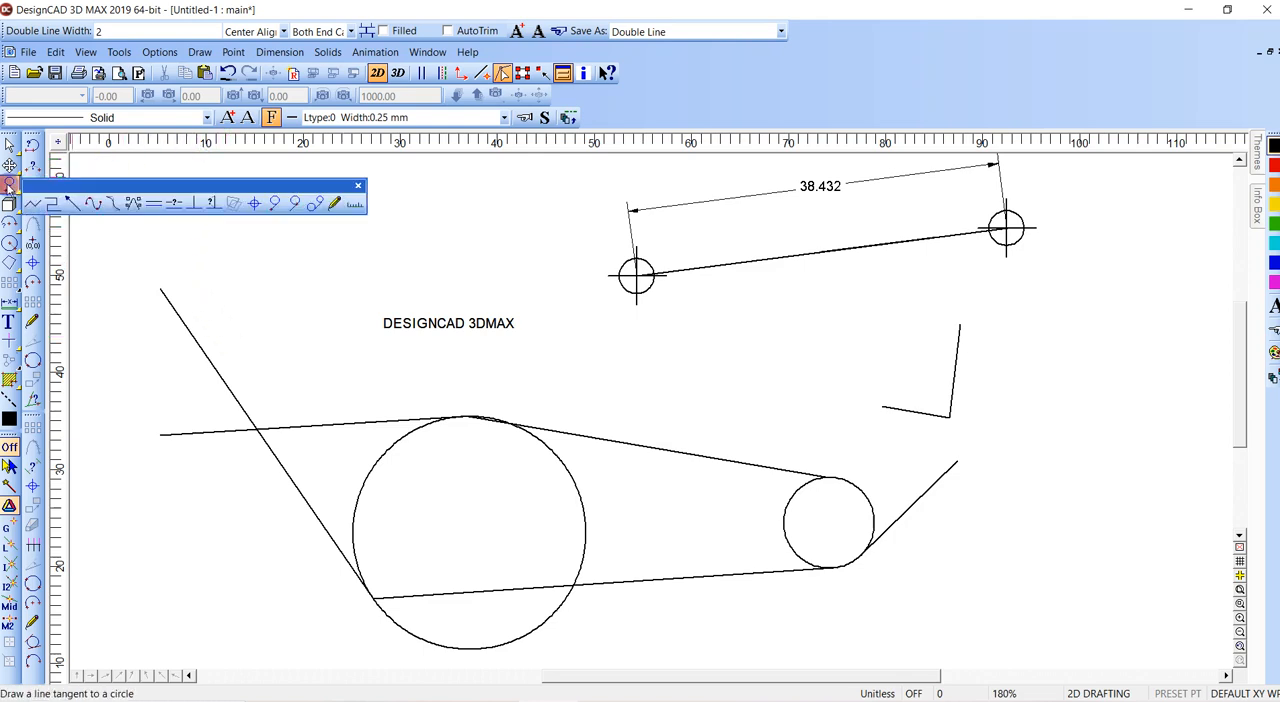
pyautogui.click(315, 203)
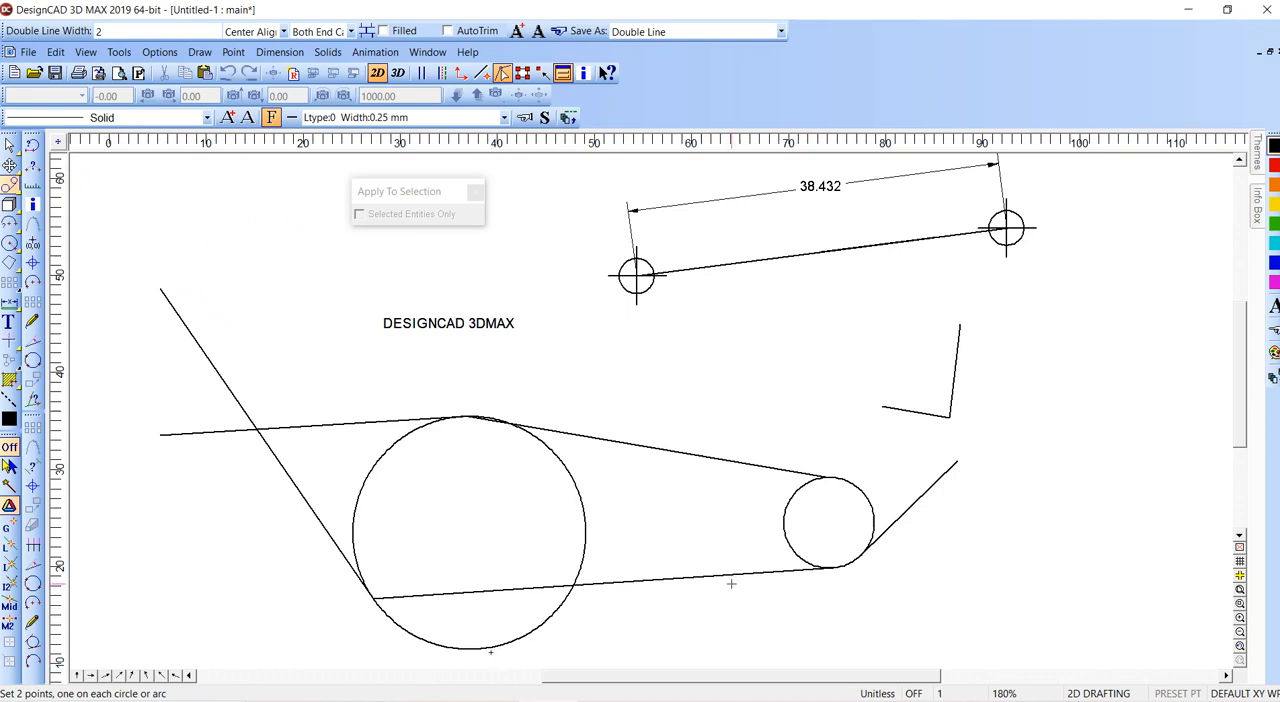
pyautogui.click(835, 567)
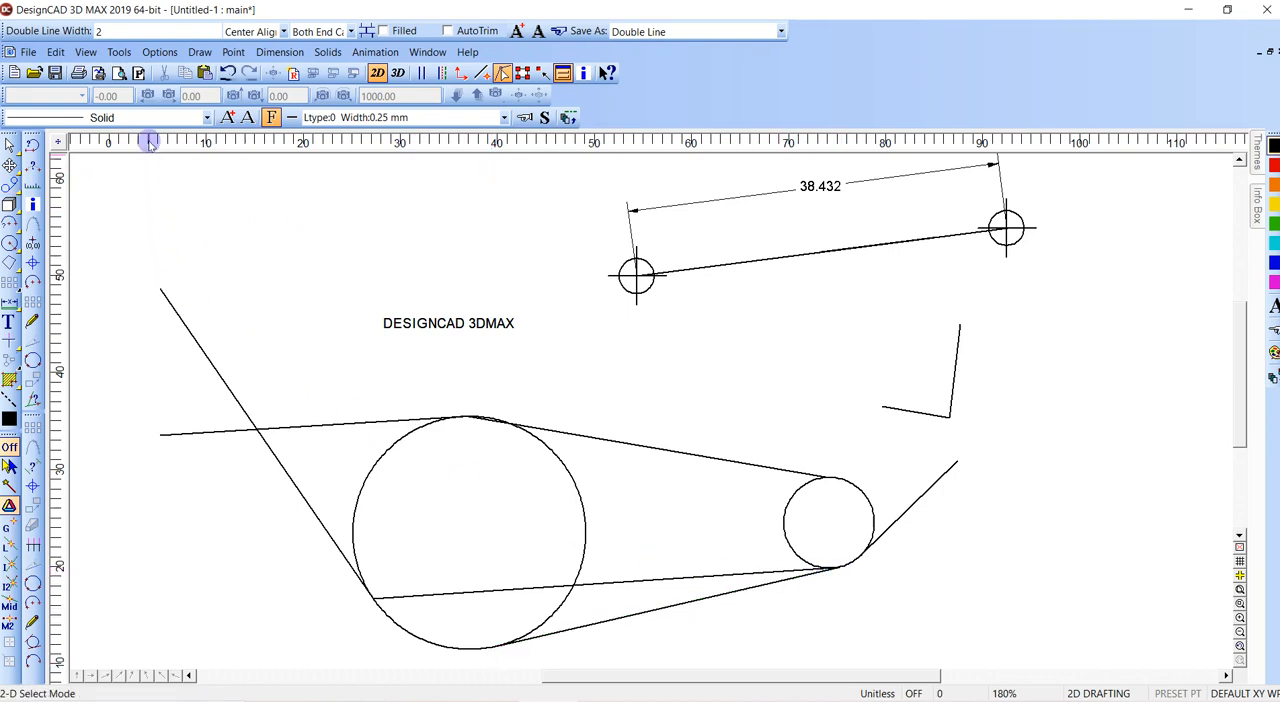
# - Draw a tangent line from the large circle's right side up to a point right of the DESIGNCAD 3DMAX text
pyautogui.click(10, 184)
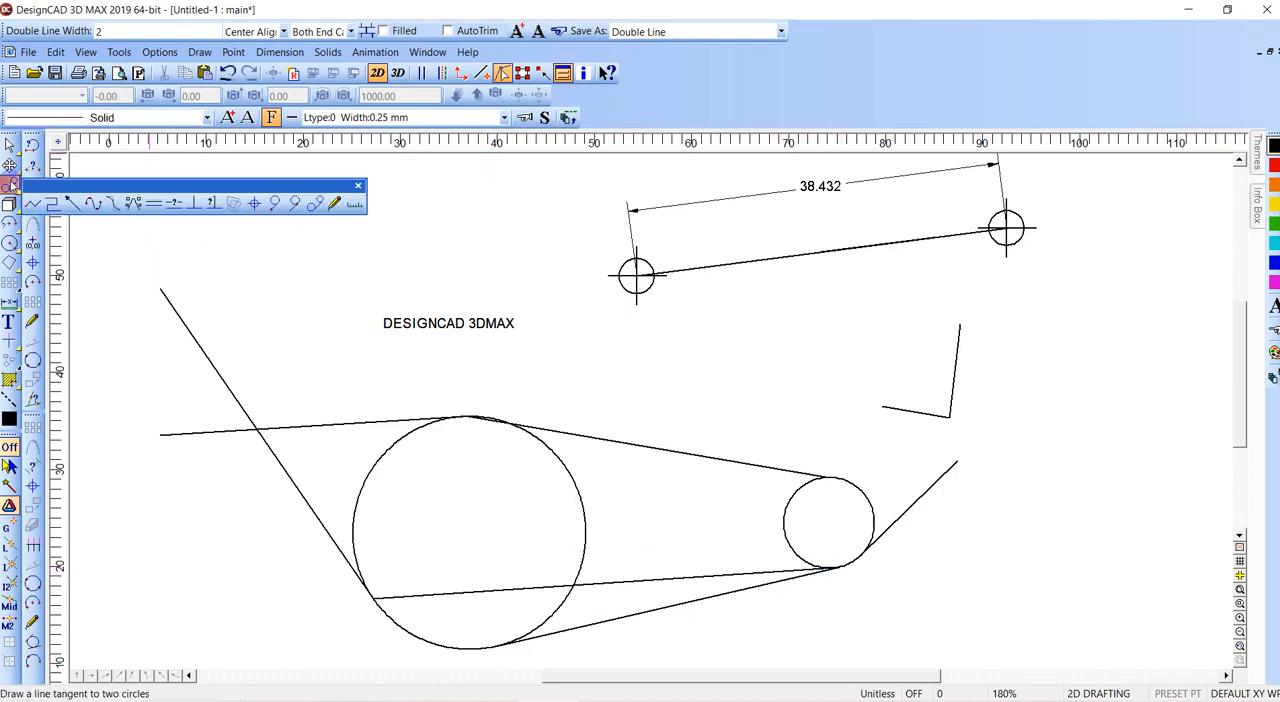
pyautogui.click(295, 203)
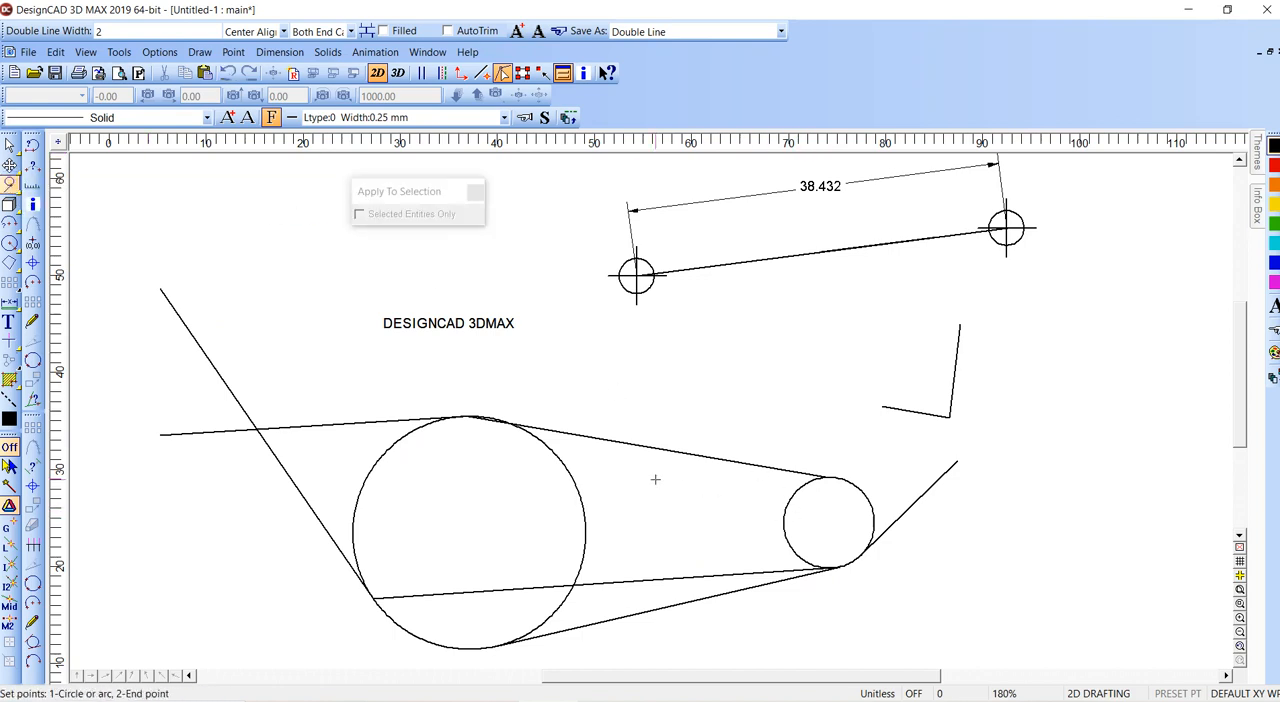
pyautogui.click(587, 521)
pyautogui.click(564, 283)
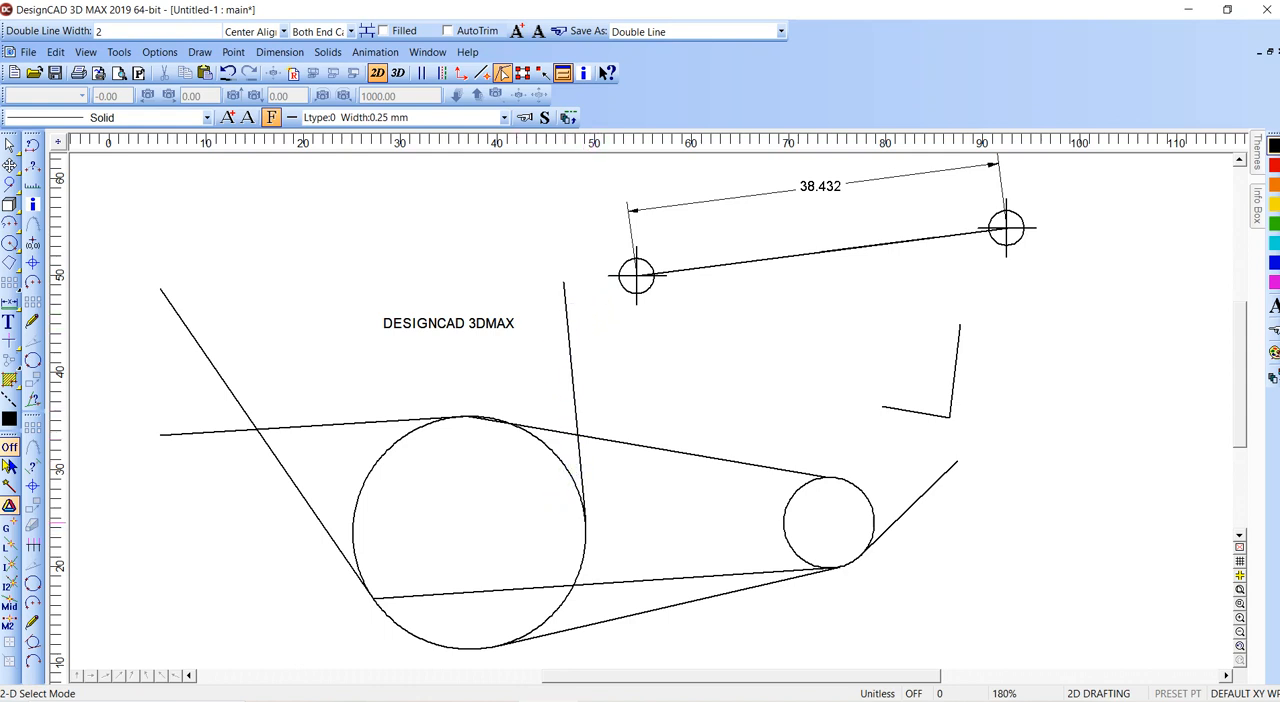
# - Draw a plain line from inside the large circle, near its centre, to the upper right edge of the small circle
pyautogui.click(9, 184)
pyautogui.click(475, 517)
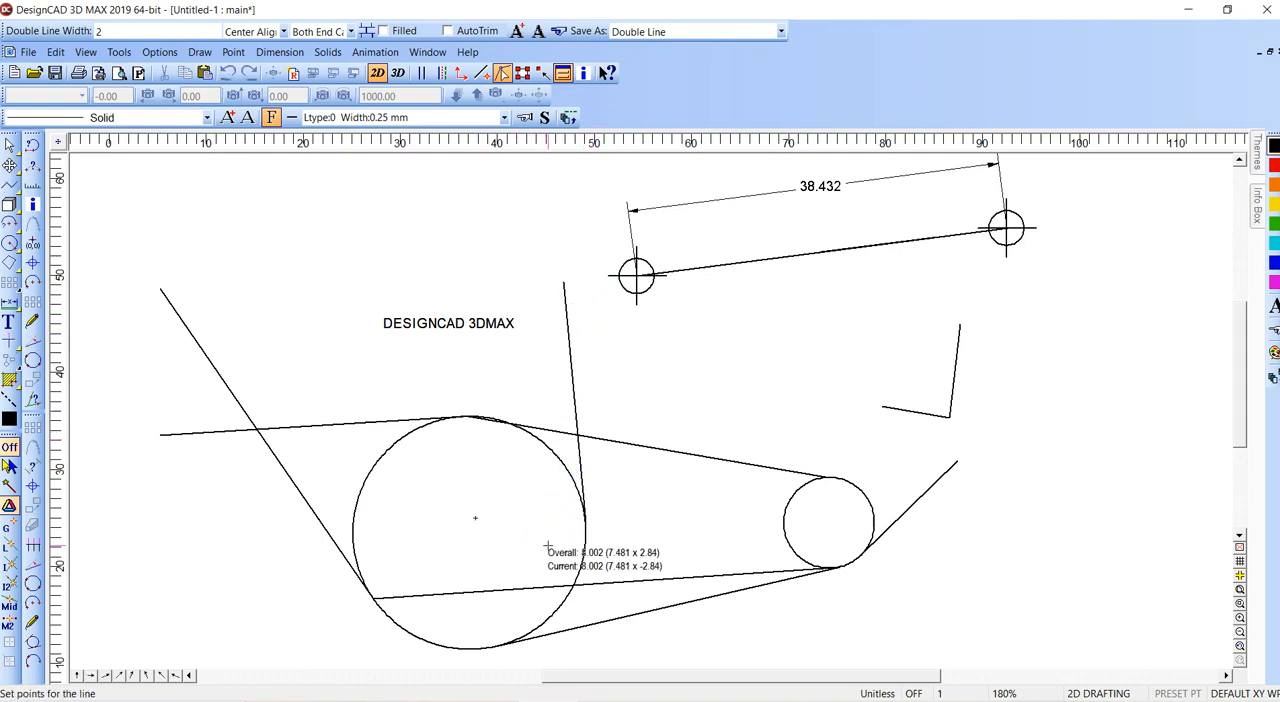
pyautogui.click(846, 488)
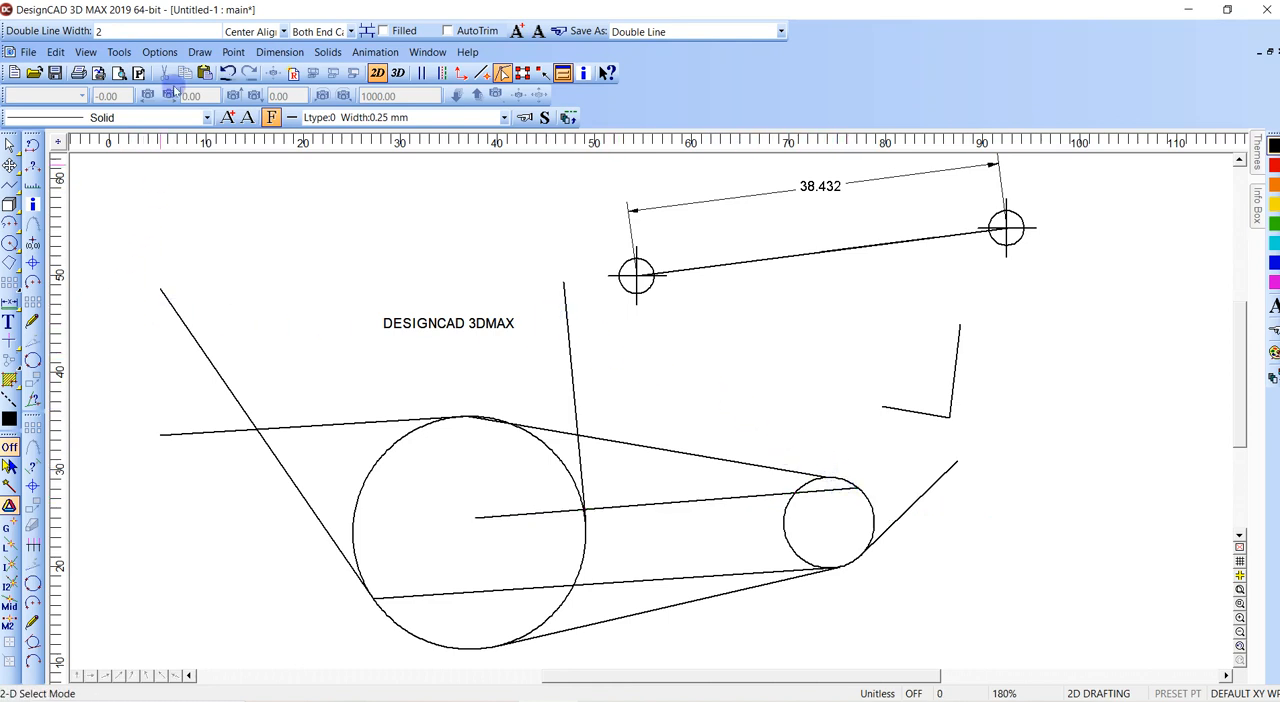
# - Draw a tangent line from the small circle's upper right to a point just below the left crosshair circle
pyautogui.moveTo(9, 185)
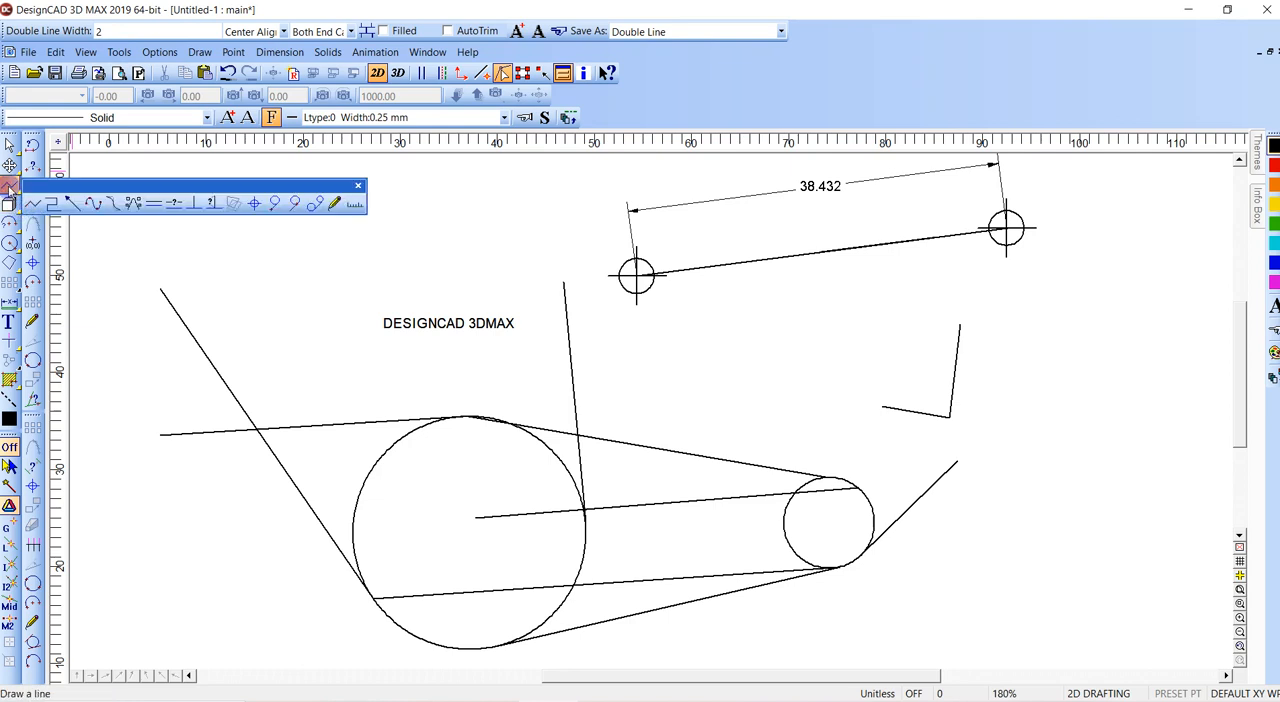
pyautogui.click(296, 204)
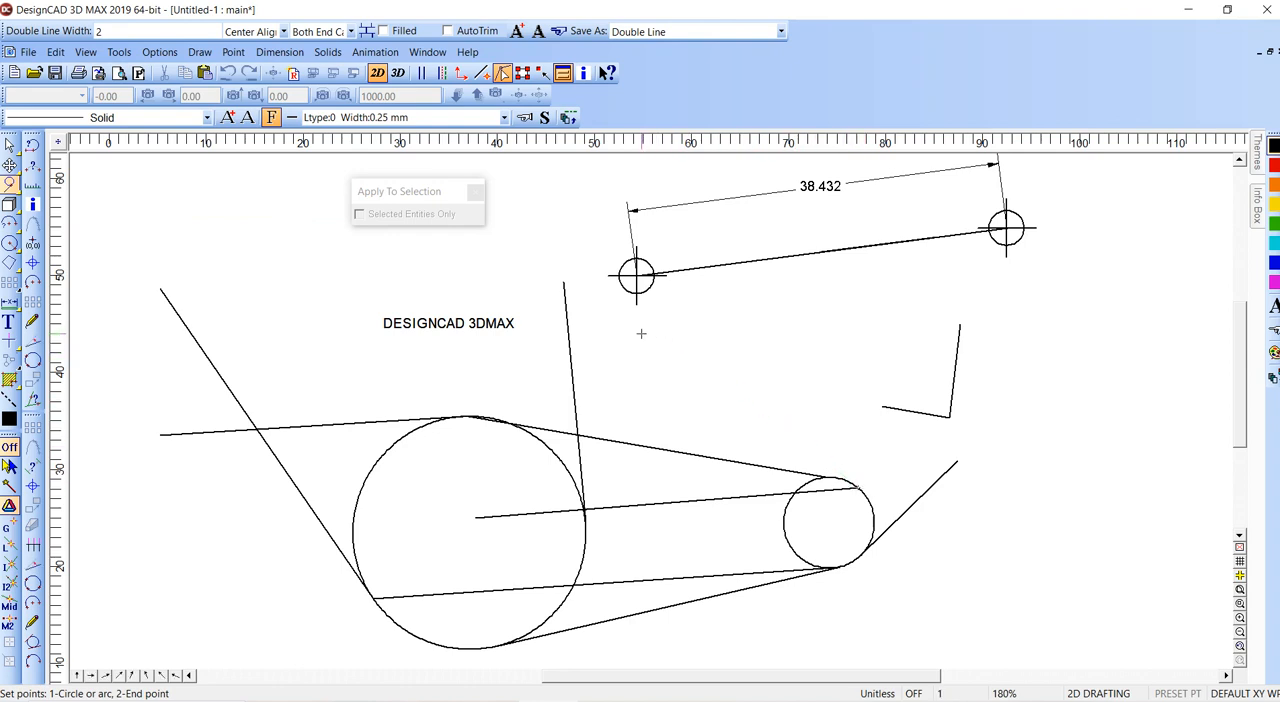
pyautogui.click(627, 344)
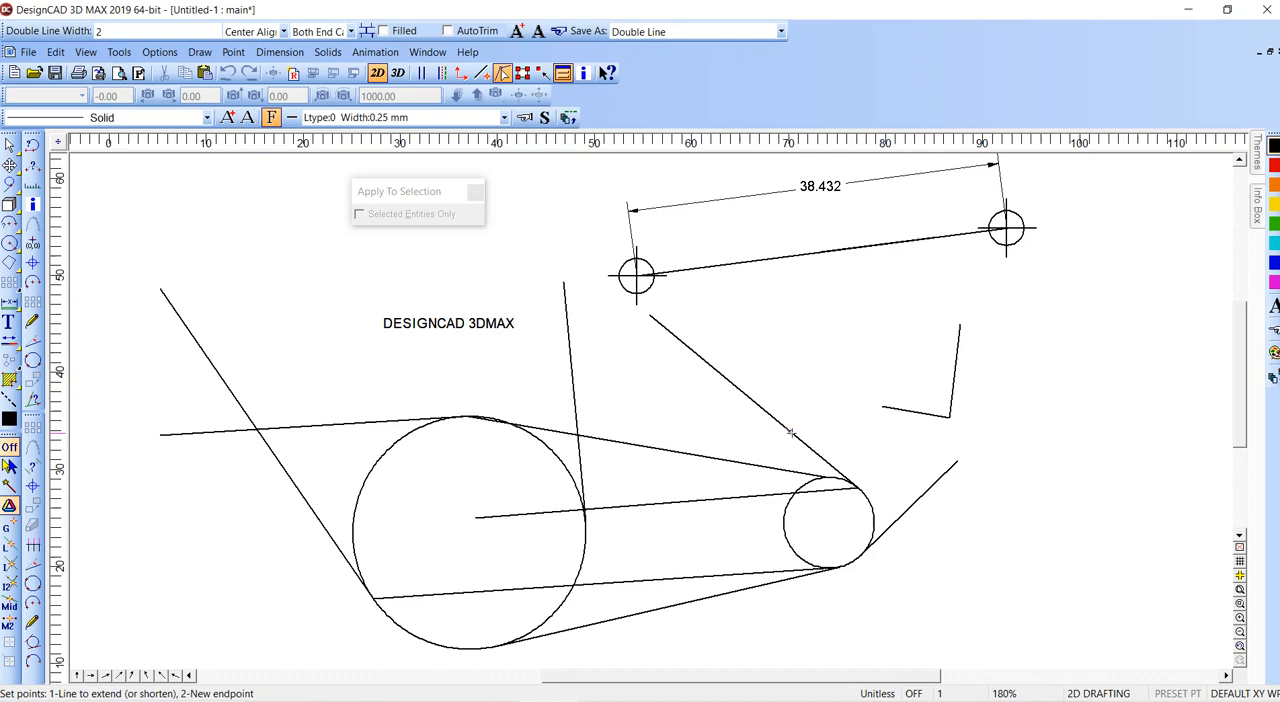
# - Shorten and extend the small circle's newest tangent line at its lower end, leaving it slightly past the circle's right side
pyautogui.click(834, 468)
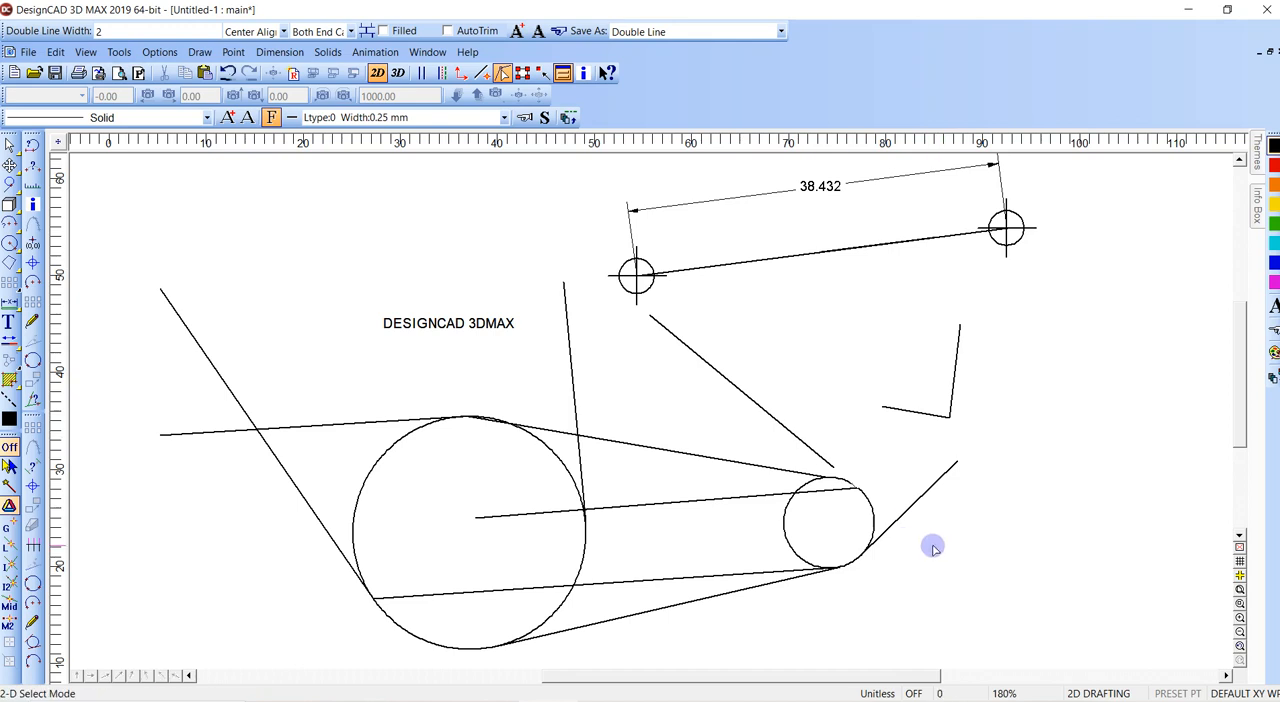
pyautogui.press('space')
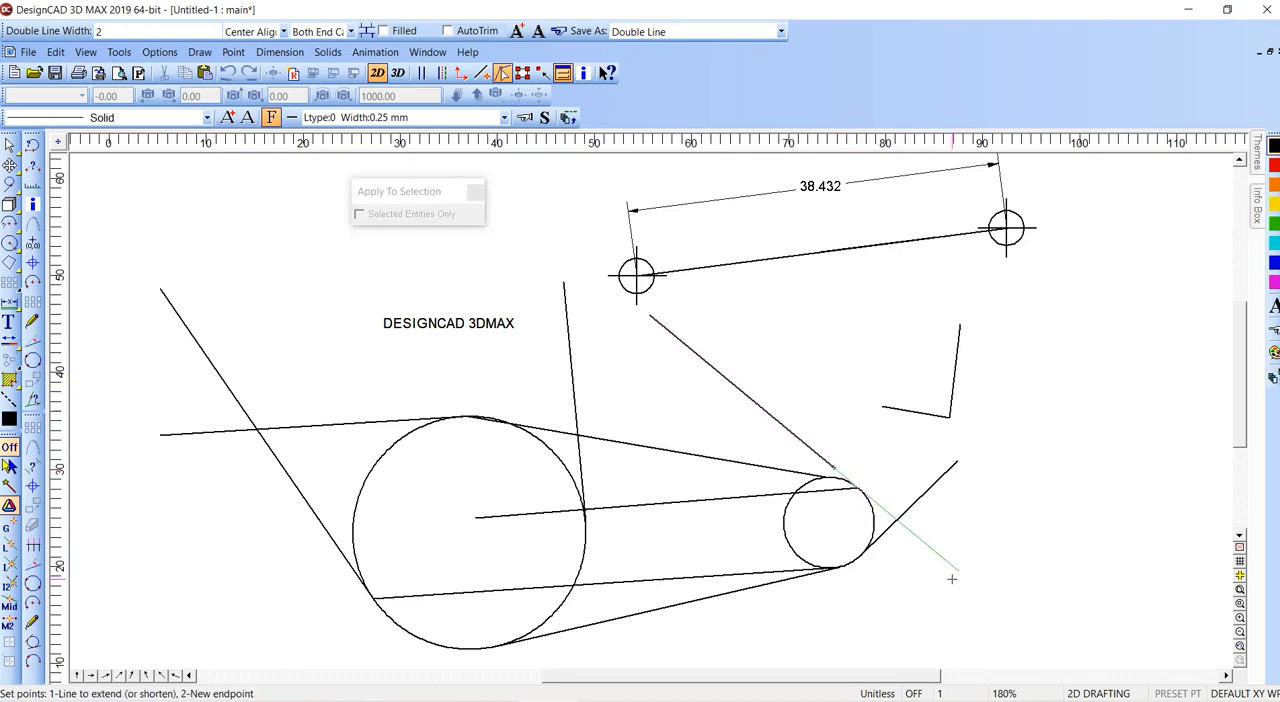
pyautogui.click(964, 598)
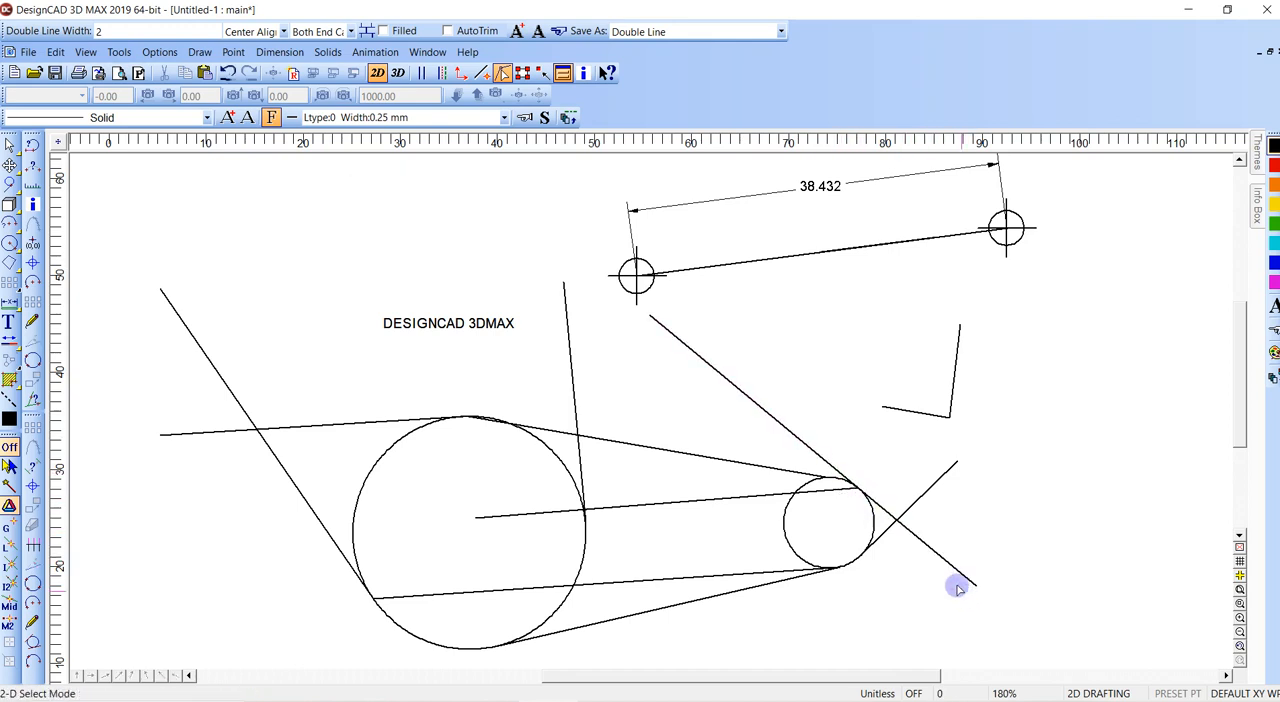
pyautogui.press('space')
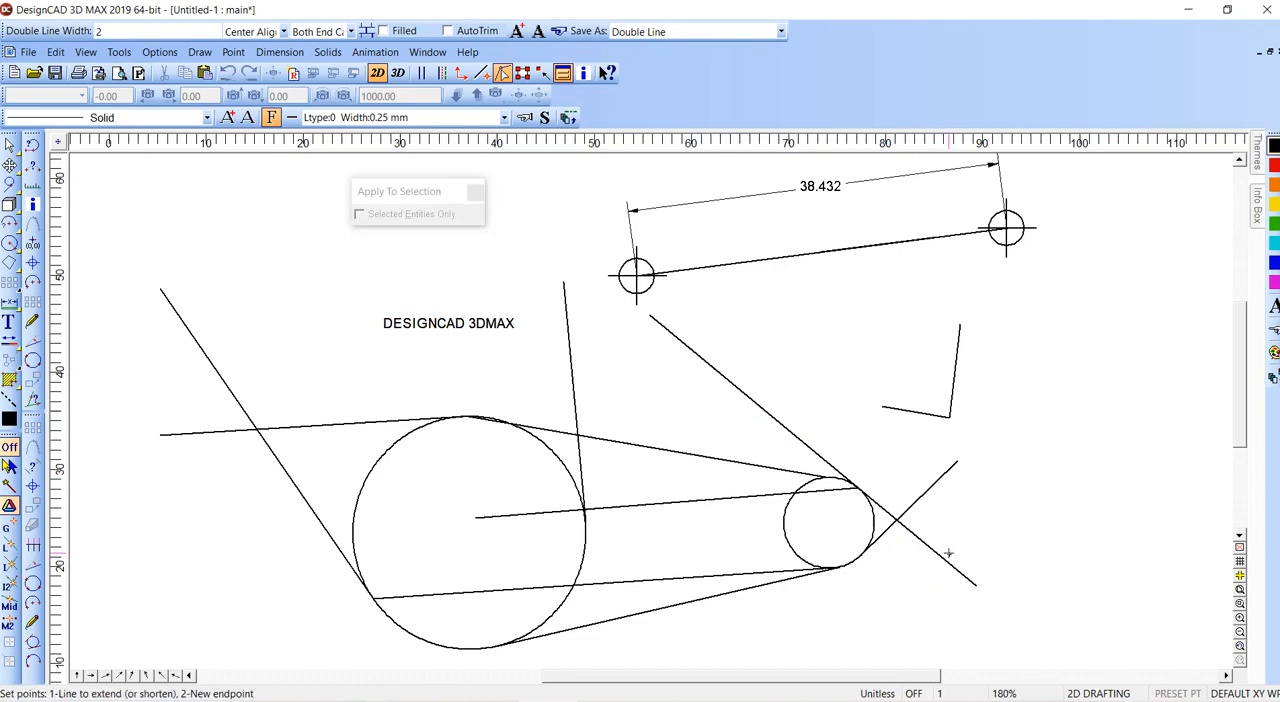
pyautogui.click(948, 553)
pyautogui.click(929, 545)
# - Shorten the long slanted line at the large circle's lower left to a short stub just left of the circle
pyautogui.press('space')
pyautogui.click(218, 348)
pyautogui.click(308, 503)
# - Draw a line from the free end of the shortened stub to the centre of the left crosshair circle
pyautogui.click(9, 184)
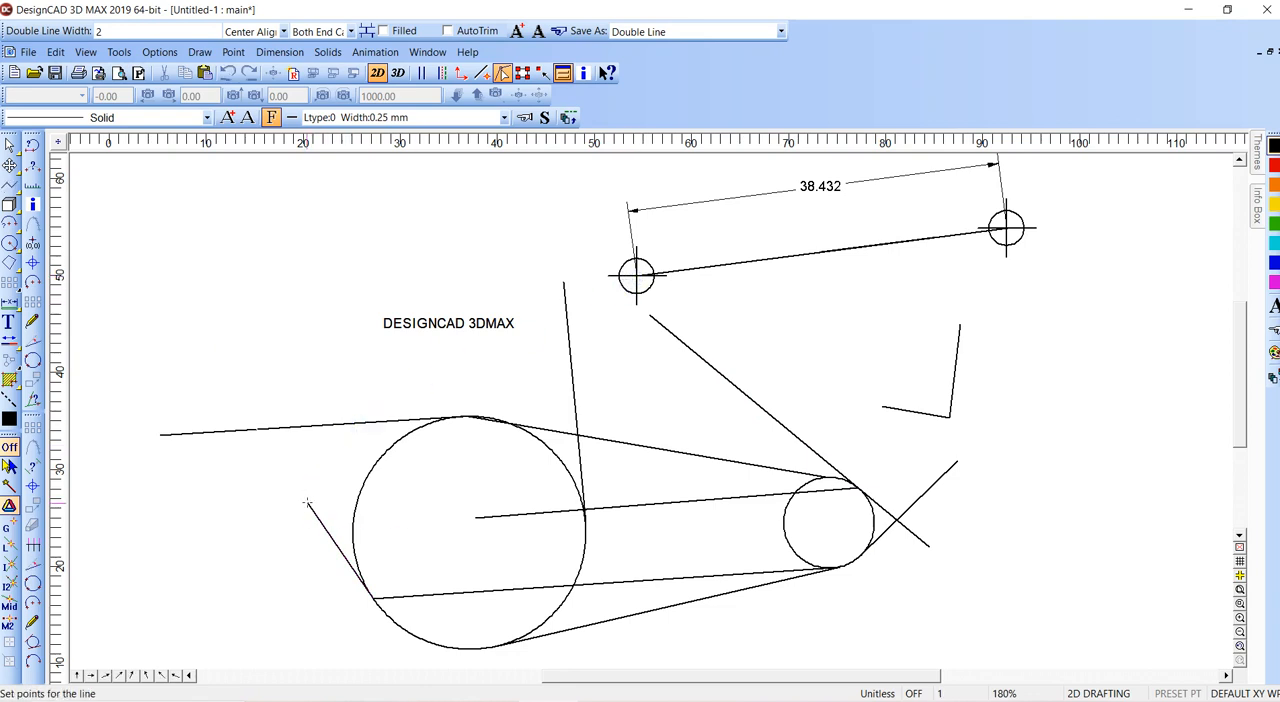
pyautogui.click(308, 503)
pyautogui.click(637, 277)
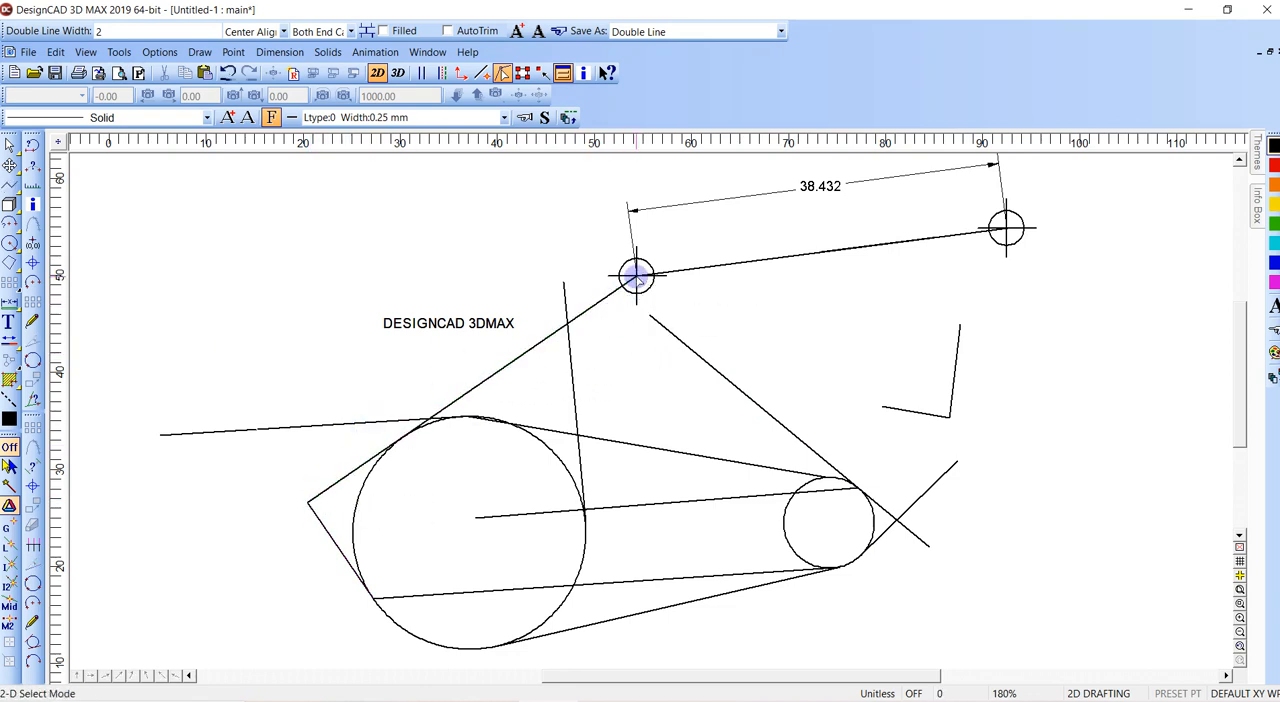
# - Dimension the angle between the two lines that meet just left of the large circle, placing the text inside the circle
pyautogui.click(280, 52)
pyautogui.click(298, 90)
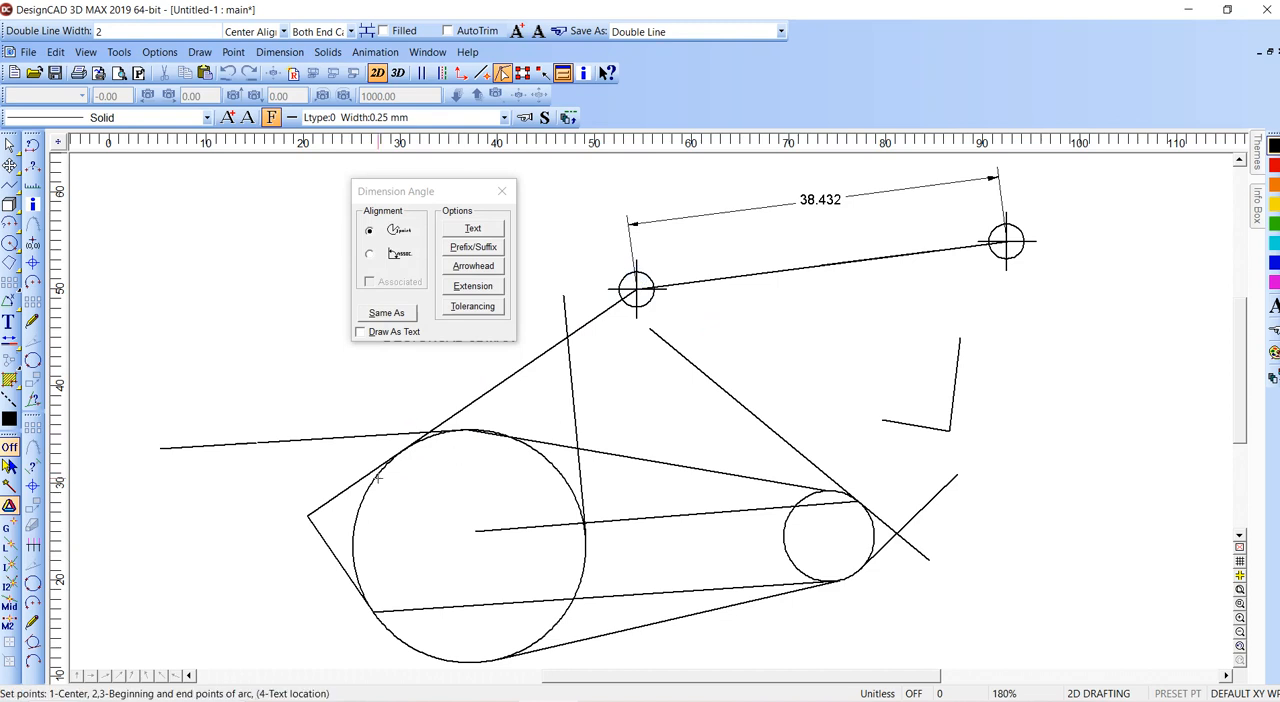
pyautogui.click(325, 535)
pyautogui.click(418, 520)
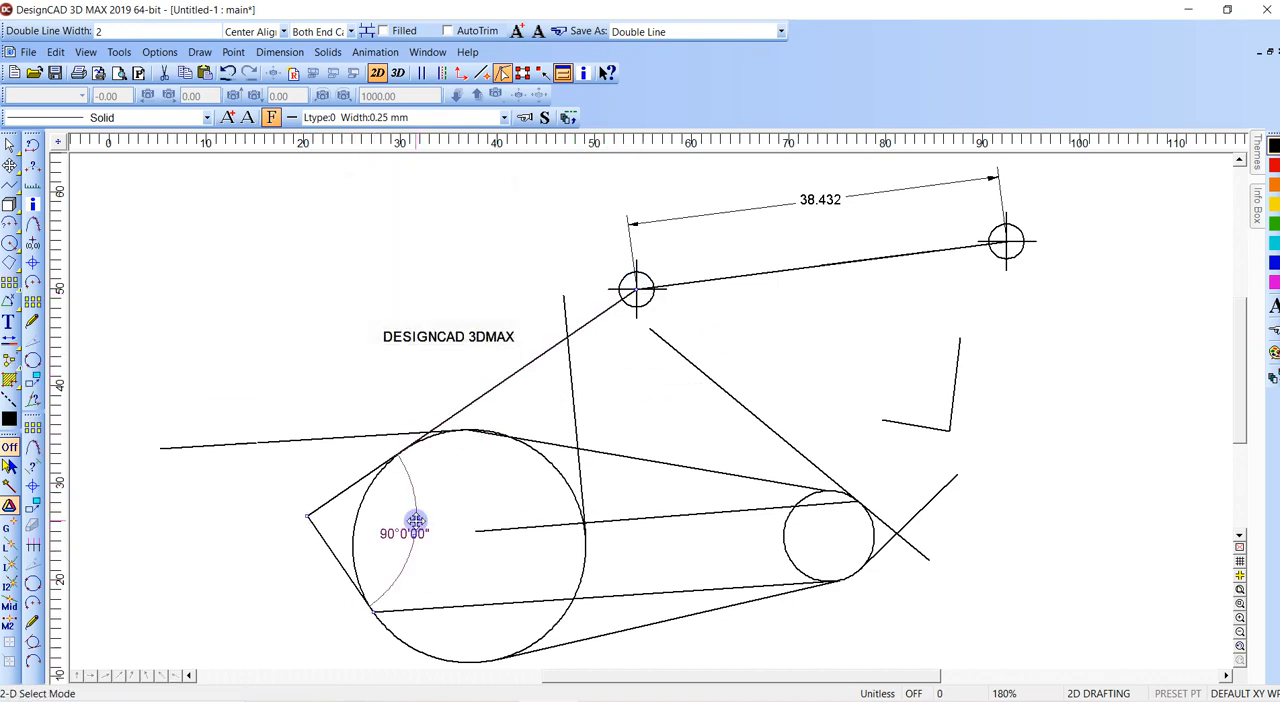
# - Delete the large and small circles with all their connected lines, the angle dimension and the separate bent line
pyautogui.moveTo(943, 391); pyautogui.dragTo(323, 614)
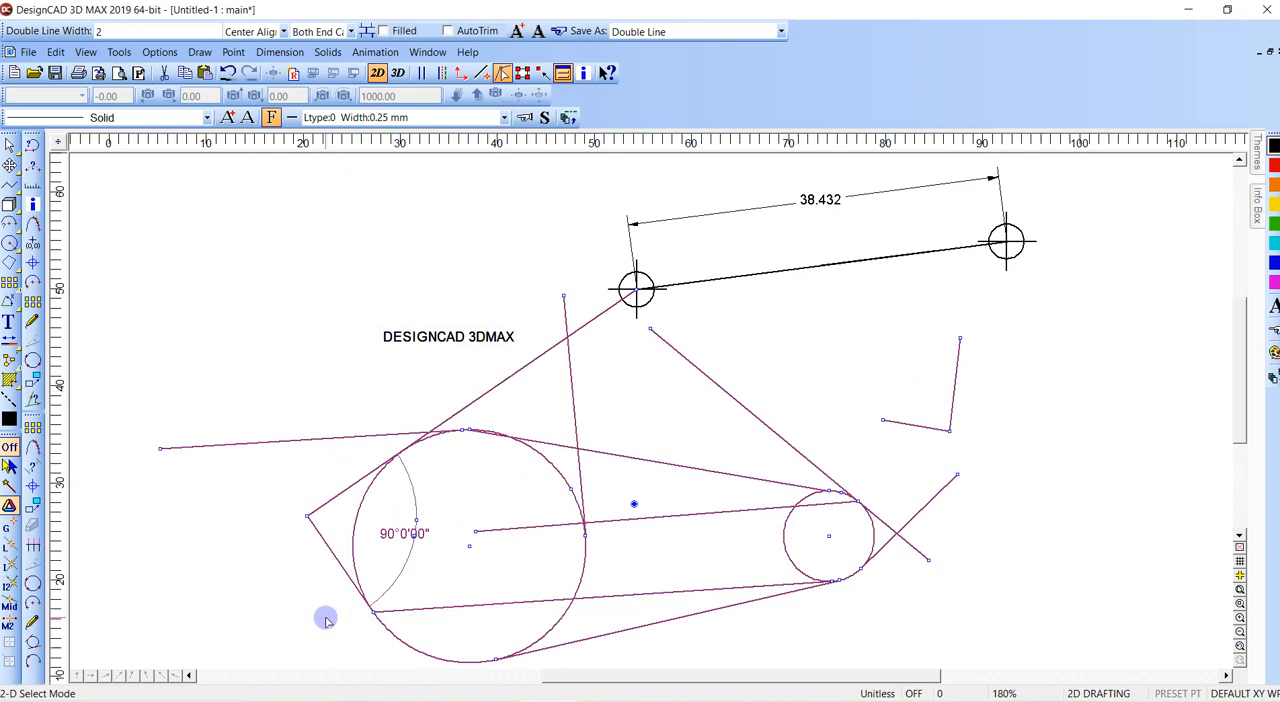
pyautogui.press('Delete')
pyautogui.scroll(-2, 651, 441)
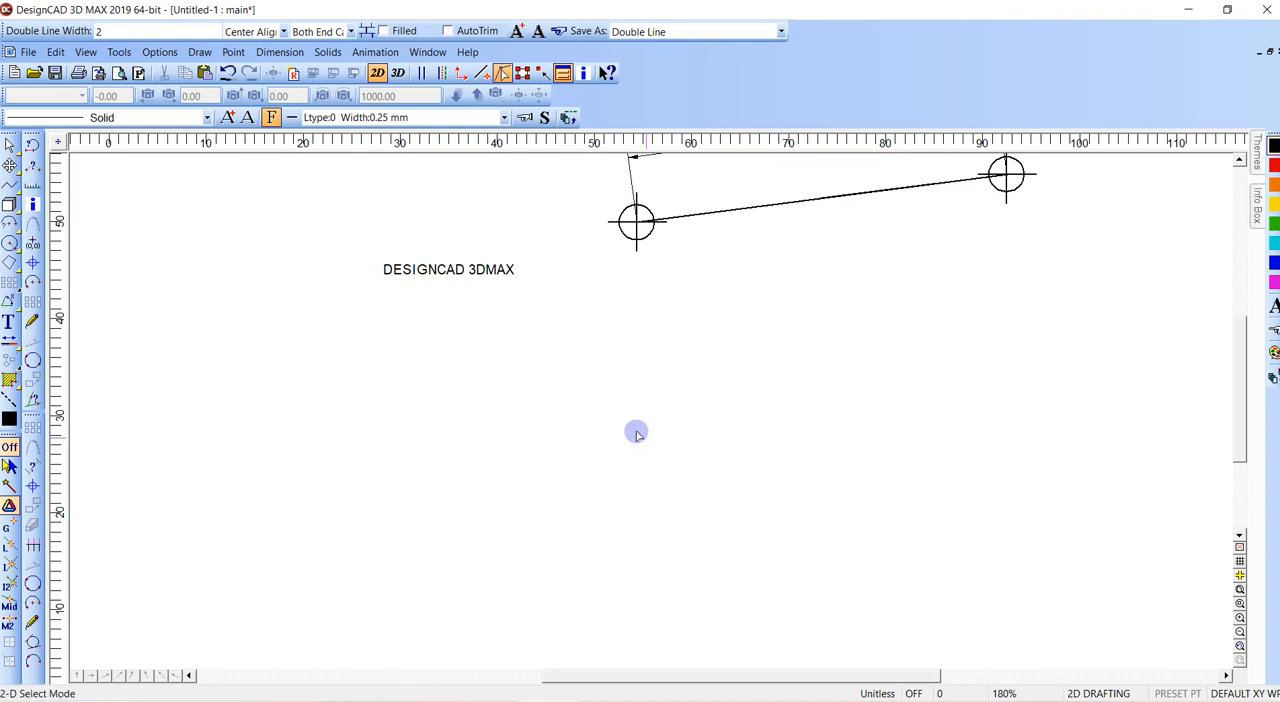
# - Draw a gently rising line about 40.6 units long below the DESIGNCAD 3DMAX text, constraining its direction with a fixed angle
pyautogui.press('v')
pyautogui.click(415, 508)
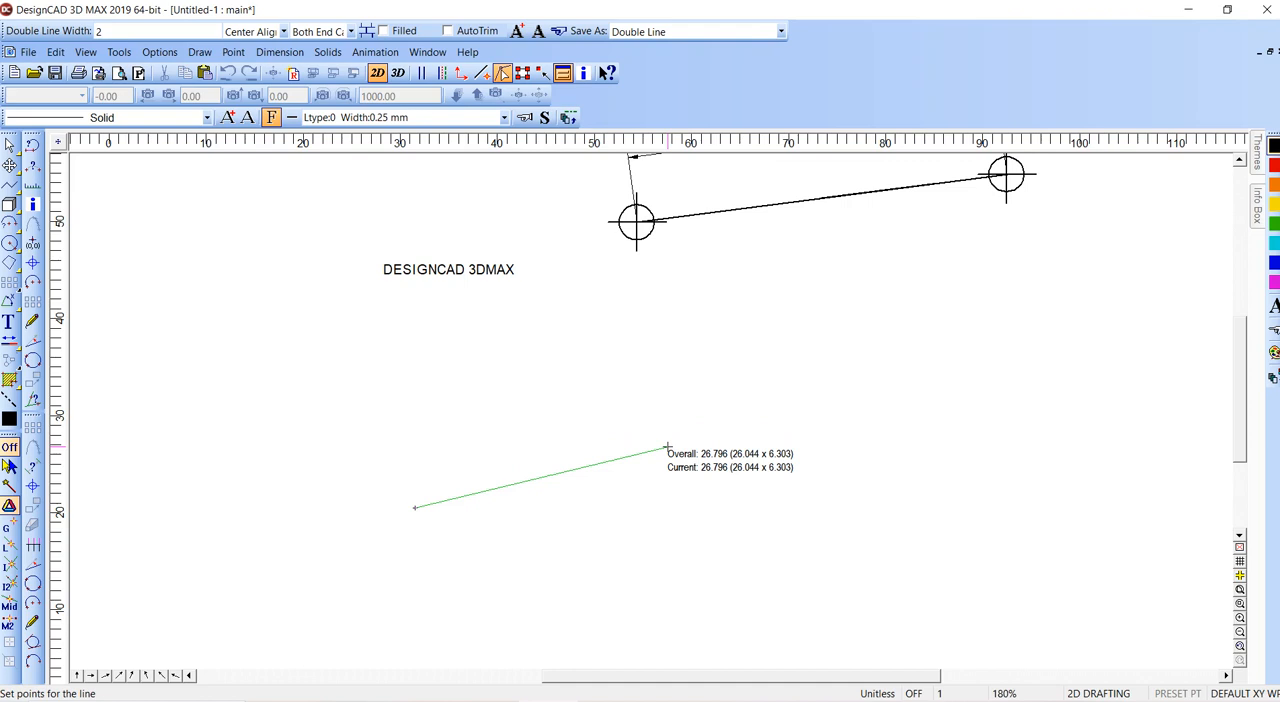
pyautogui.rightClick(668, 447)
pyautogui.write('a')
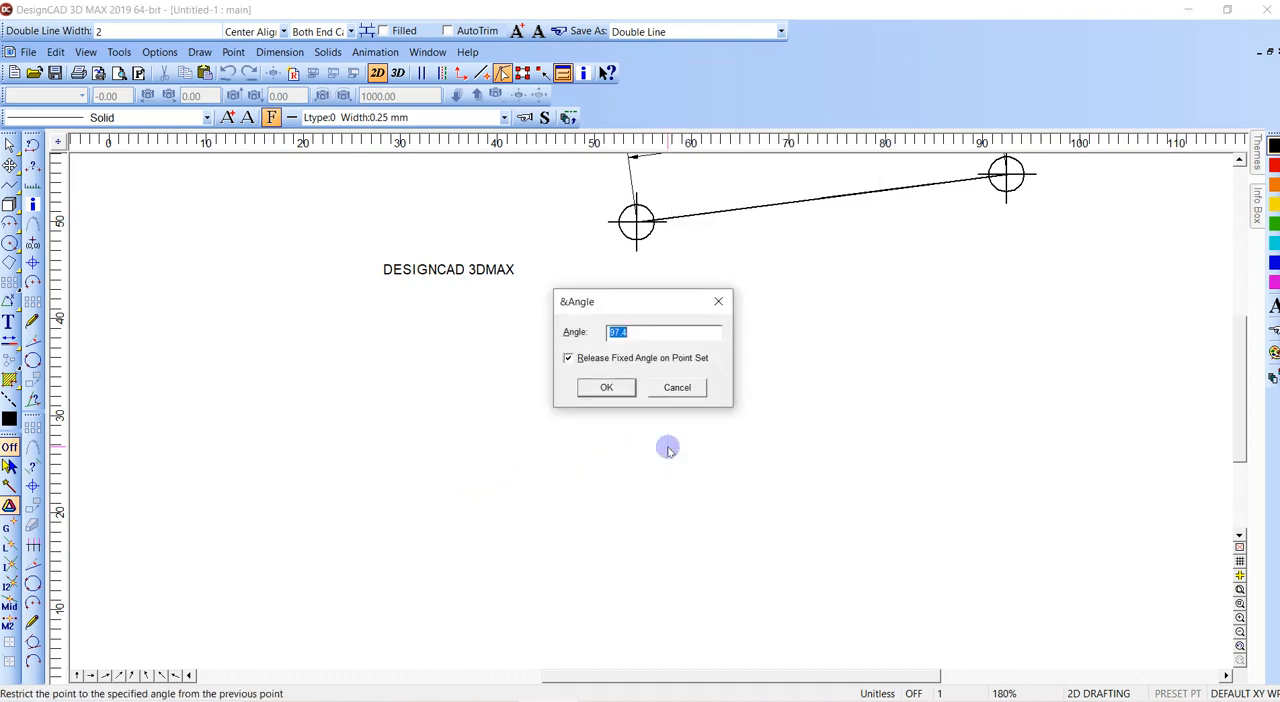
pyautogui.write('atan(.2')
pyautogui.press('Return')
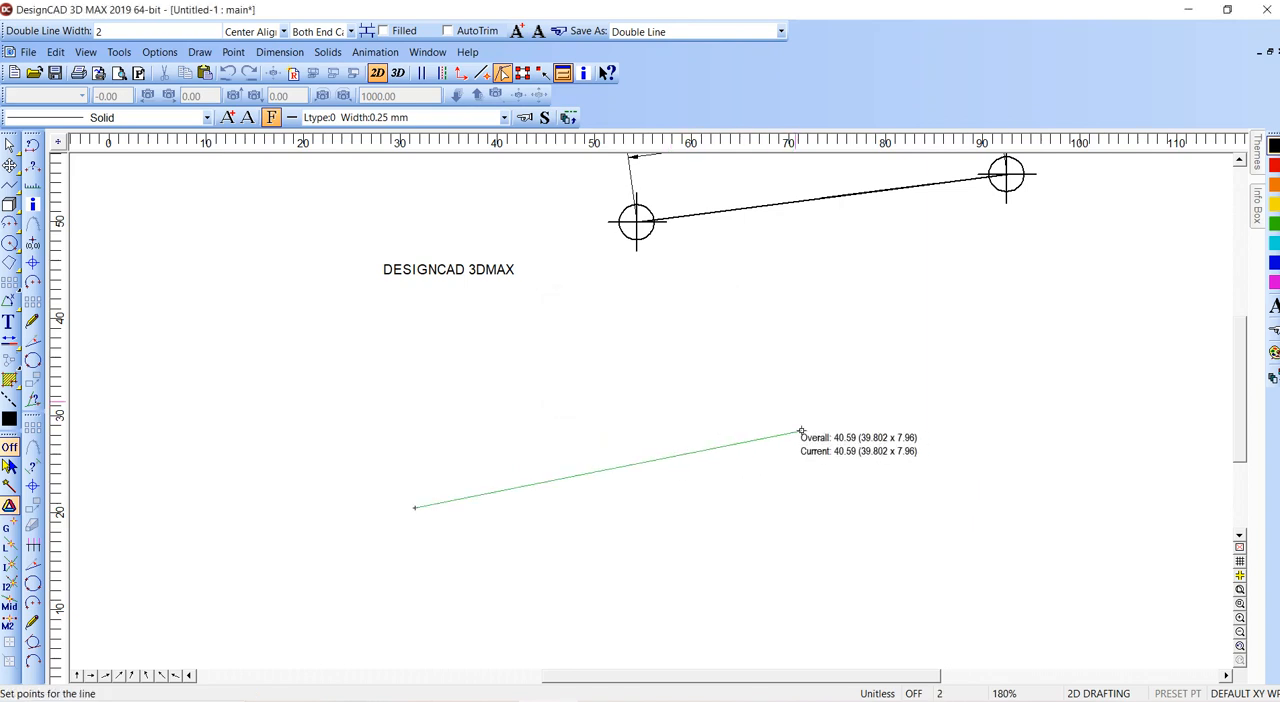
pyautogui.click(794, 401)
# - From the slanted line's lower end, draw a segment with relative DX 10, DY 0, followed by a vertical segment about 3 units high
pyautogui.rightClick(415, 508)
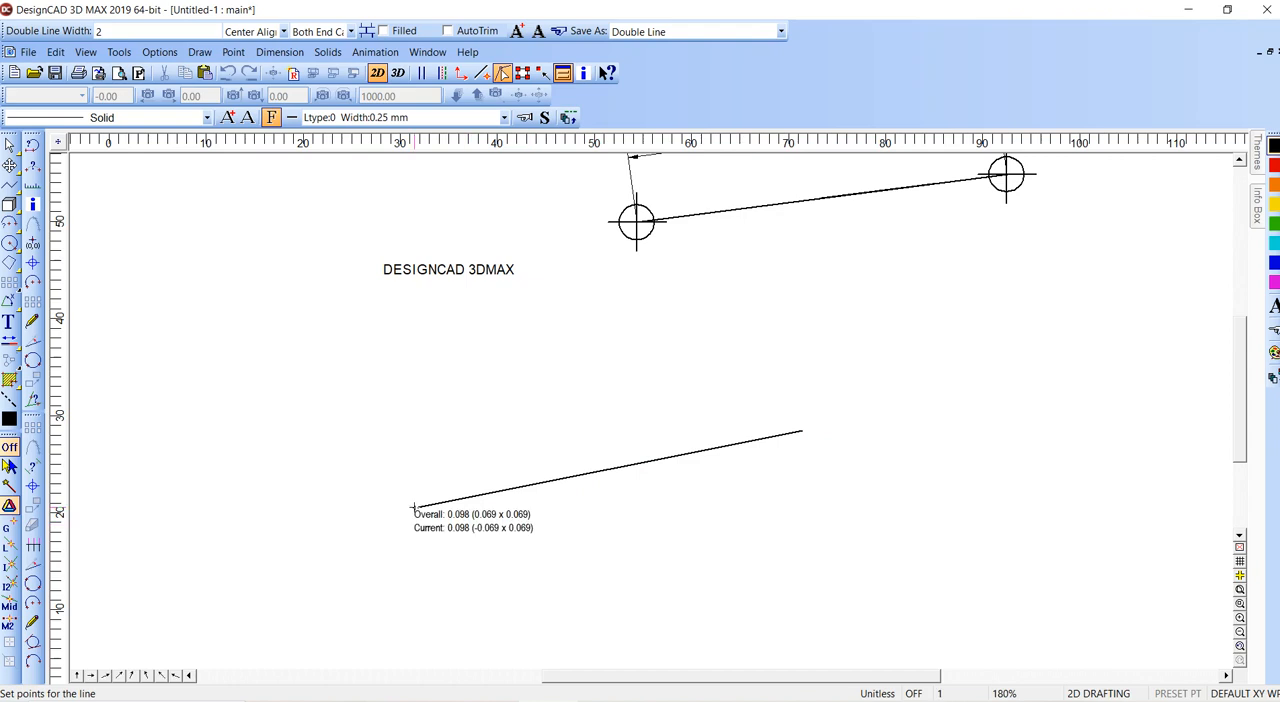
pyautogui.press("'")
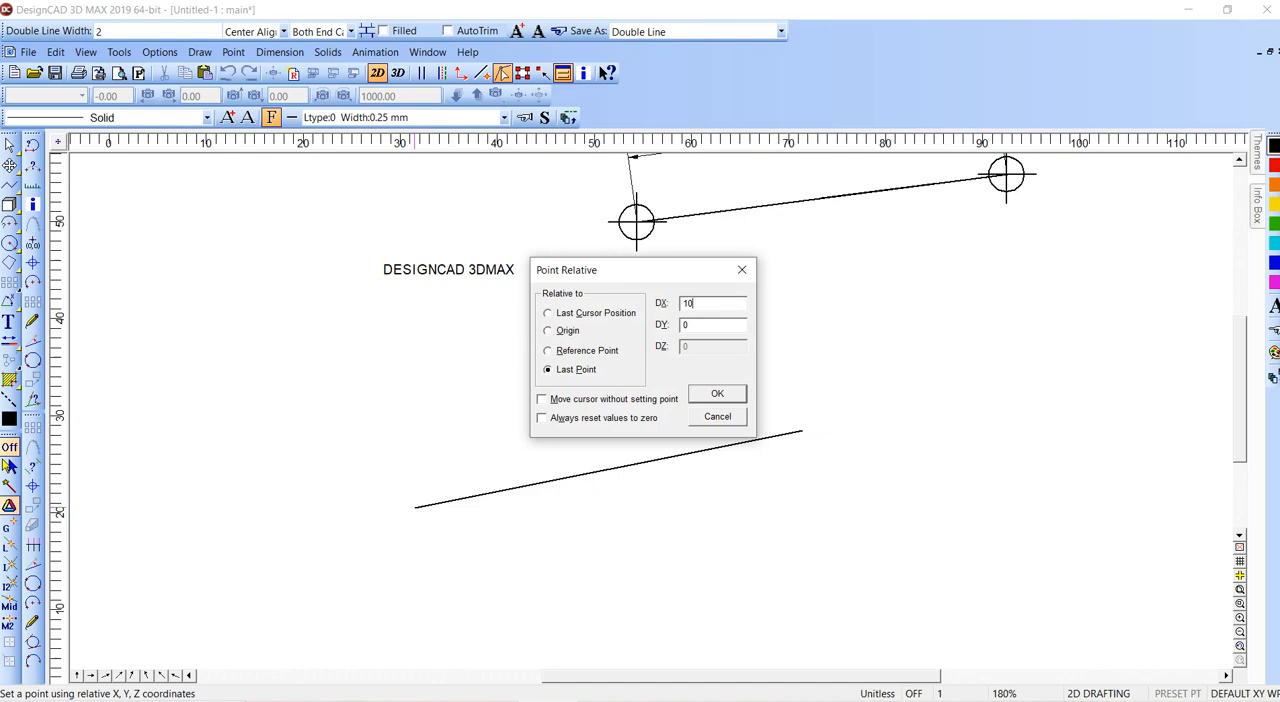
pyautogui.press('Return')
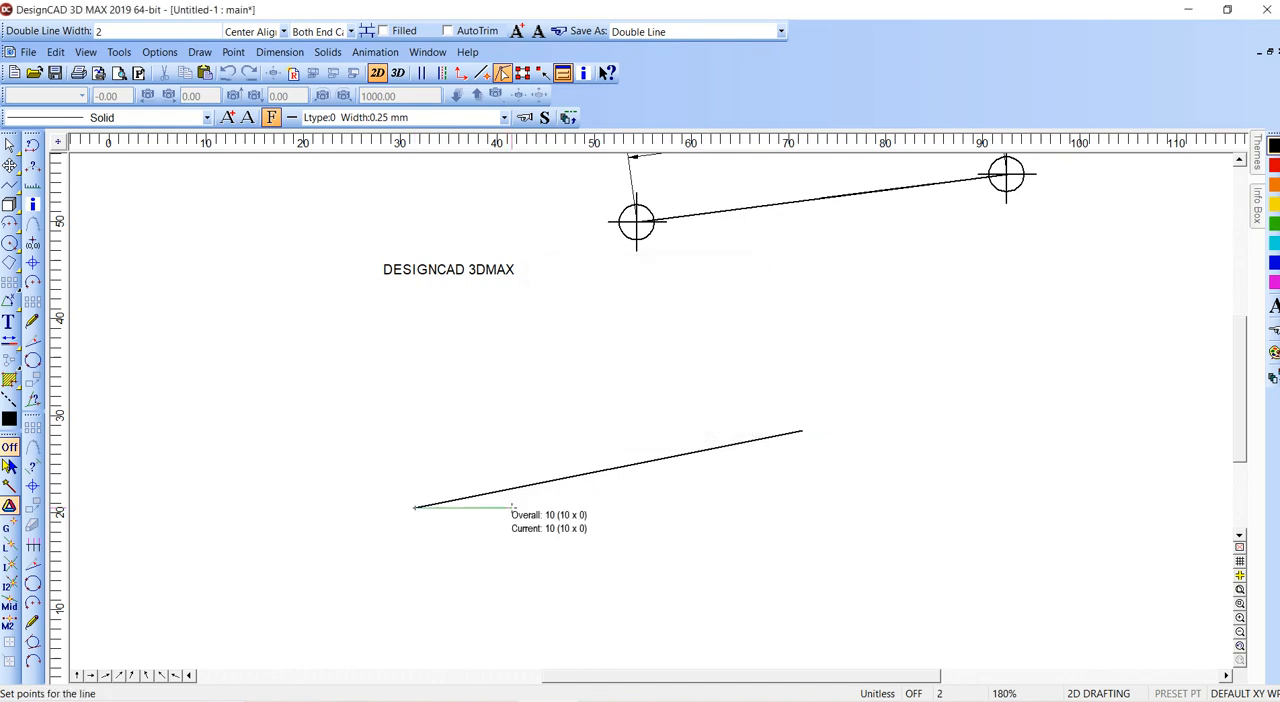
pyautogui.keyDown('shift'); pyautogui.click(512, 479); pyautogui.keyUp('shift')
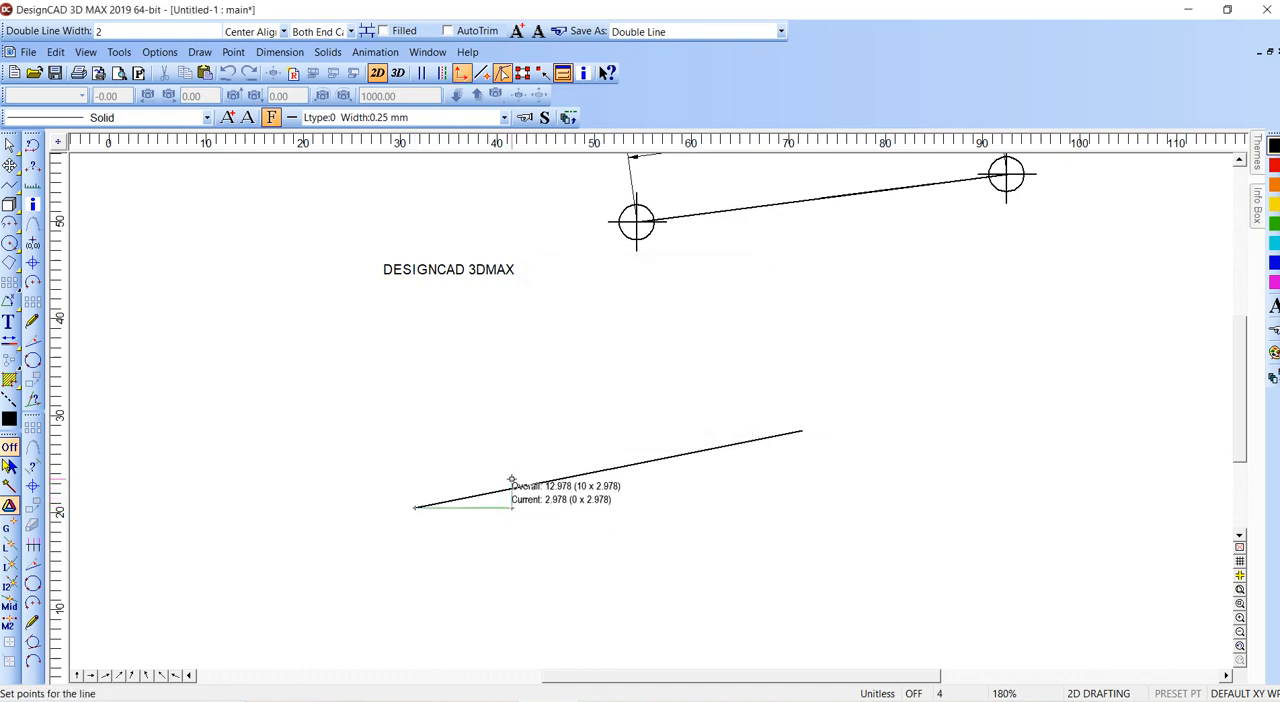
# - Trim the top of the vertical segment where it crosses the slanted line
pyautogui.press('t')
pyautogui.click(496, 491)
pyautogui.click(510, 503)
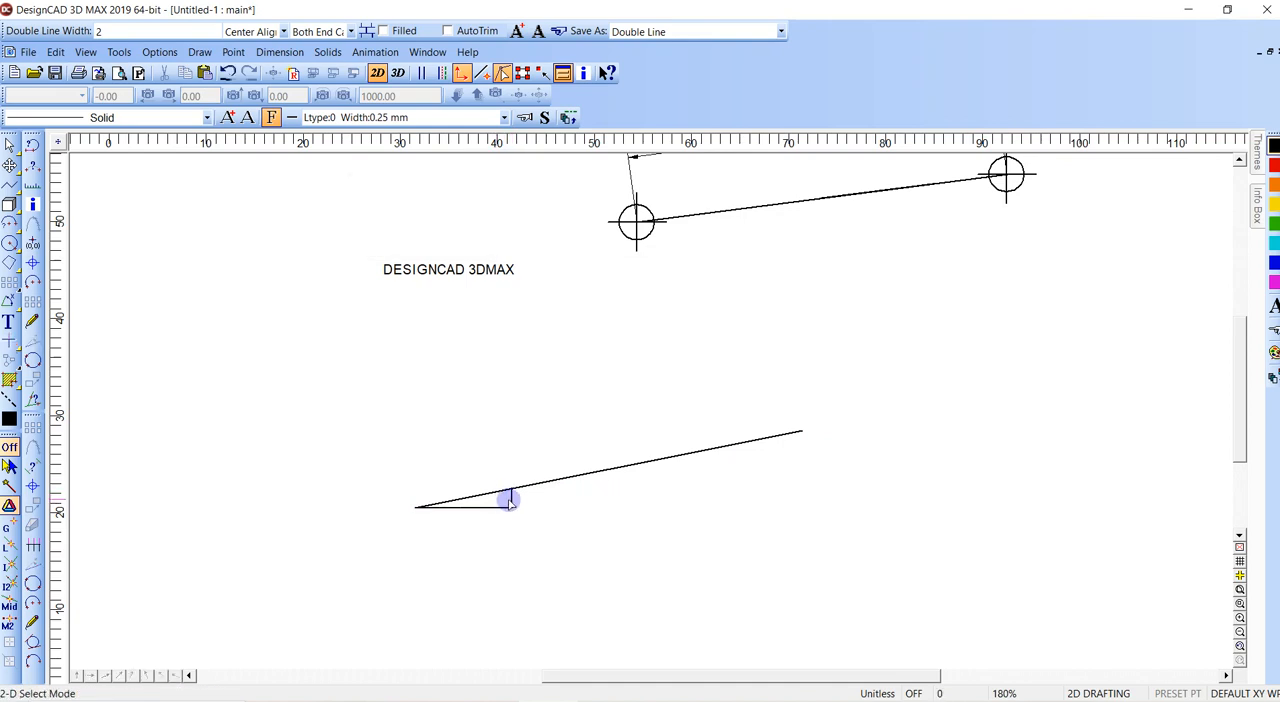
# - Dimension the height of the vertical segment with a FreeForm dimension, placing the text beside the small triangle
pyautogui.press('d')
pyautogui.click(512, 508)
pyautogui.click(512, 489)
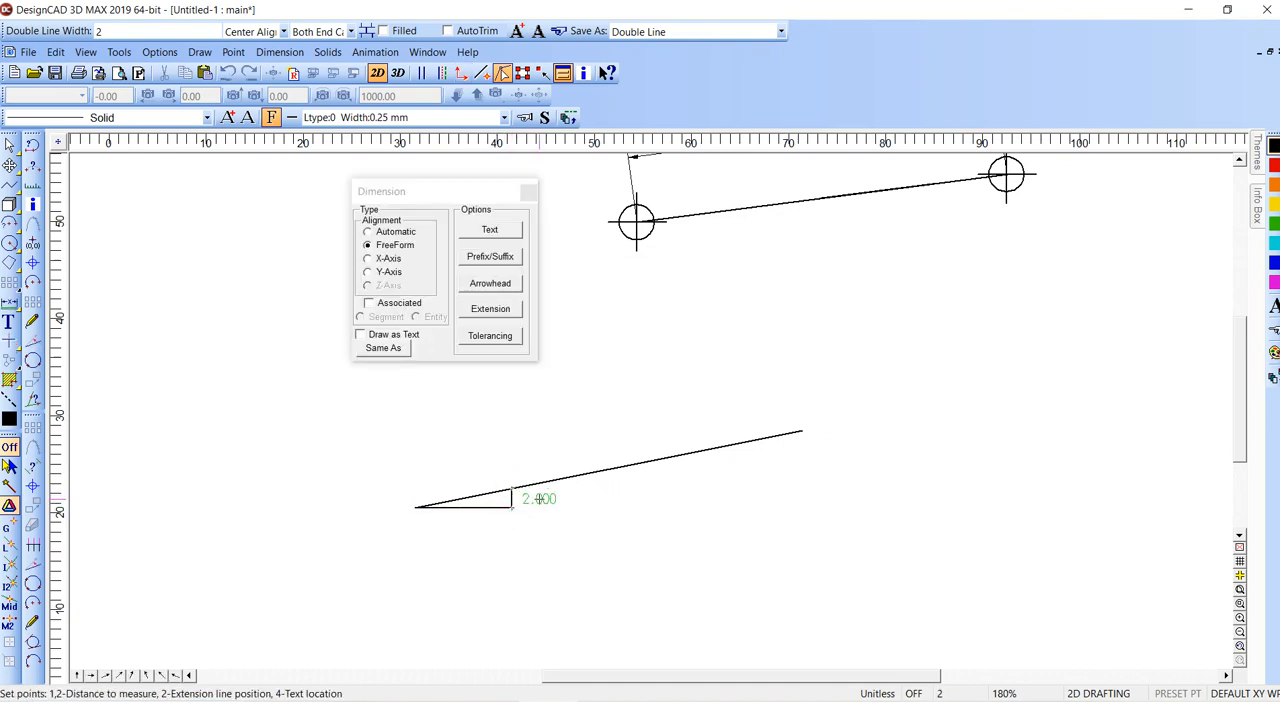
pyautogui.click(547, 501)
pyautogui.click(577, 501)
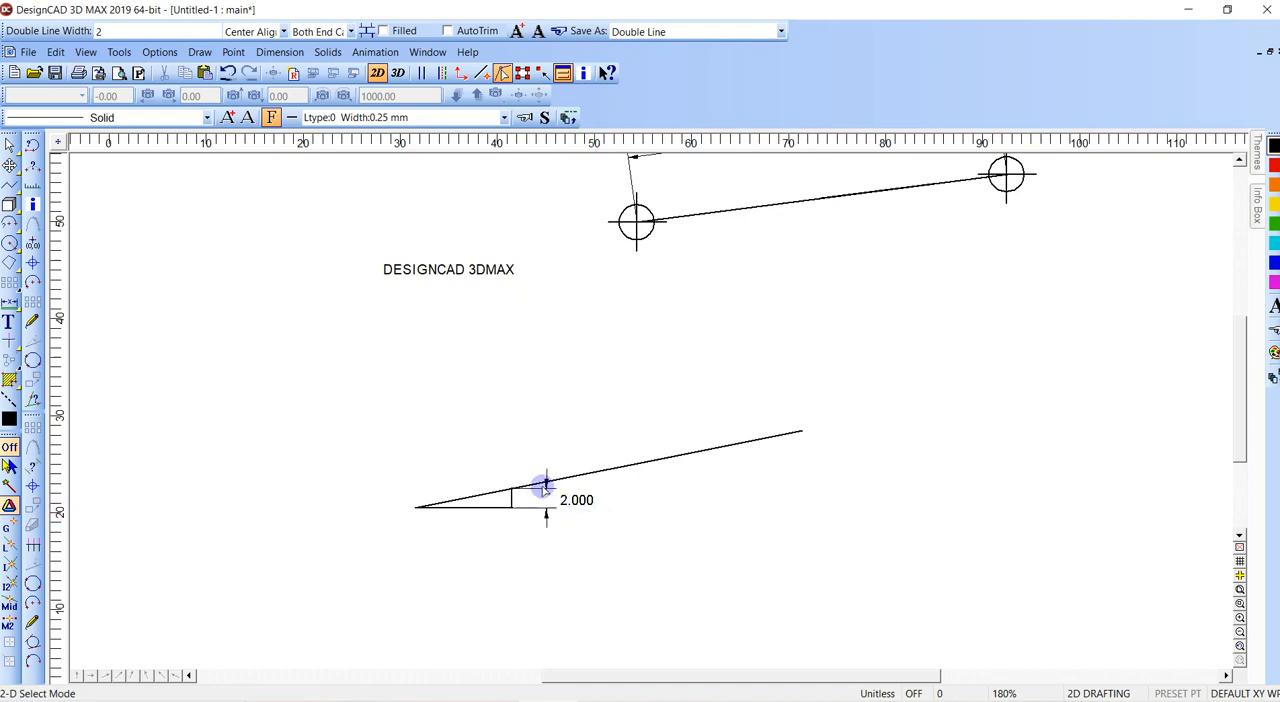
# - Delete the slanted line, the small triangle's segments and the height dimension
pyautogui.scroll(3, 540, 457)
pyautogui.scroll(-1, 500, 475)
pyautogui.moveTo(449, 493); pyautogui.dragTo(580, 596)
pyautogui.press('Delete')
# - Draw a V-shaped two-segment line about 69.7 units long overall below the DESIGNCAD 3DMAX text
pyautogui.press('l')
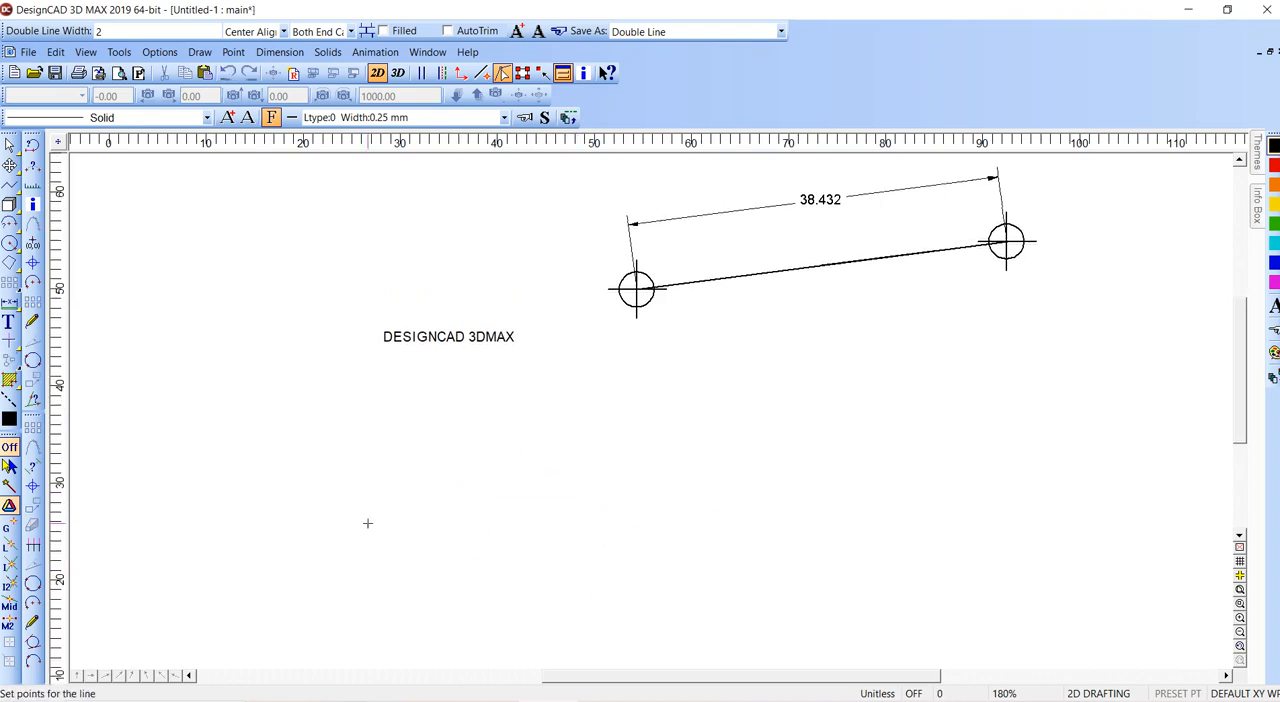
pyautogui.click(227, 412)
pyautogui.click(513, 591)
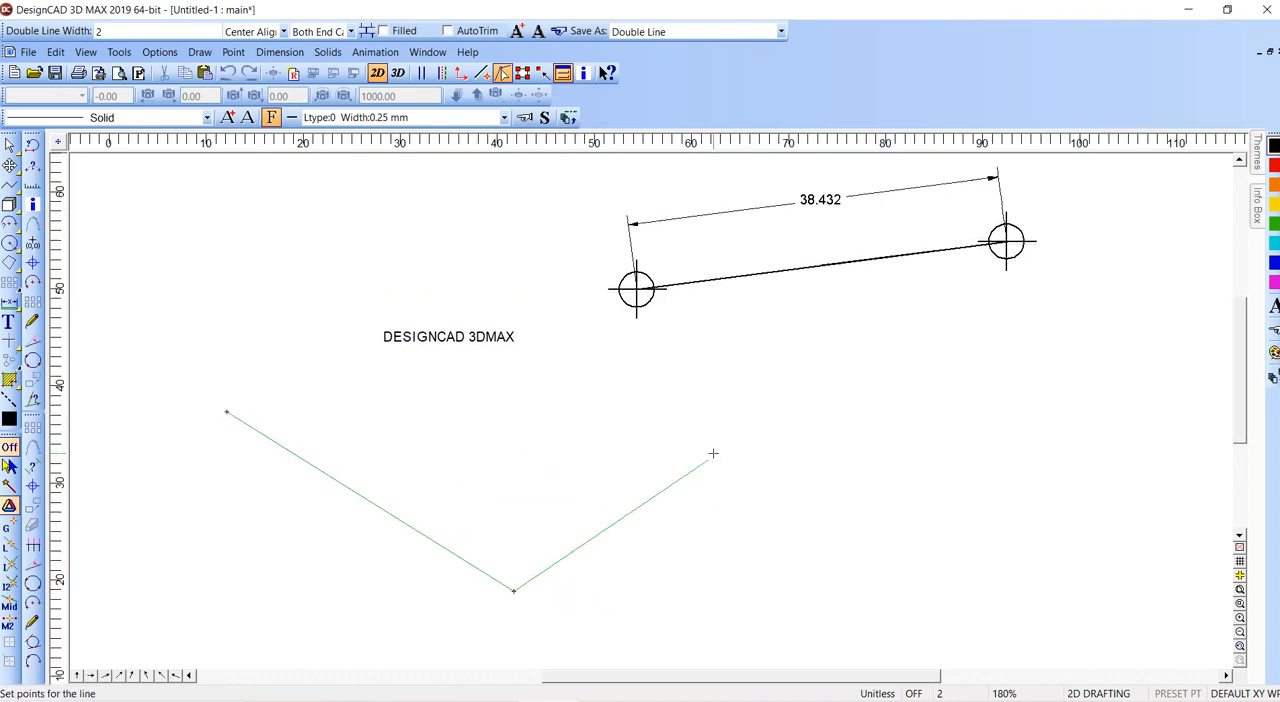
pyautogui.click(791, 397)
pyautogui.press('Return')
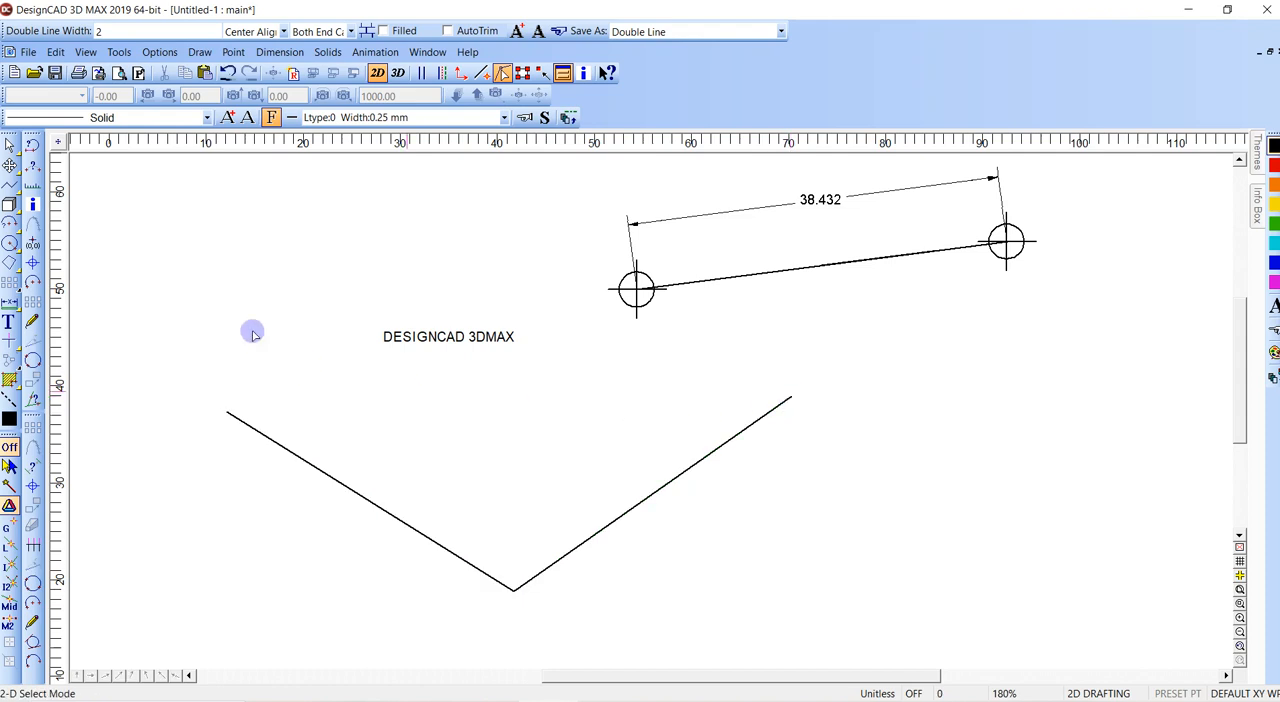
# - Draw a quadratic Control Curve using the V-shaped line's two ends and its vertex as points
pyautogui.click(200, 52)
pyautogui.moveTo(238, 55)
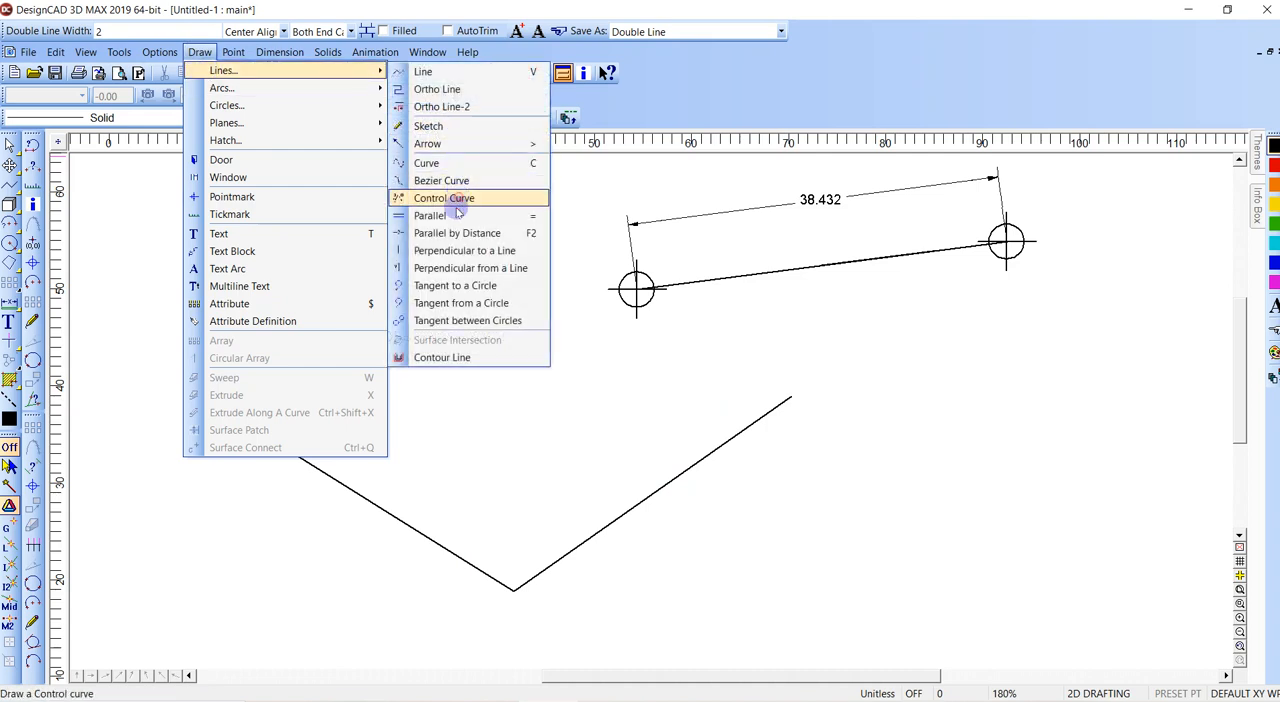
pyautogui.click(458, 199)
pyautogui.click(513, 590)
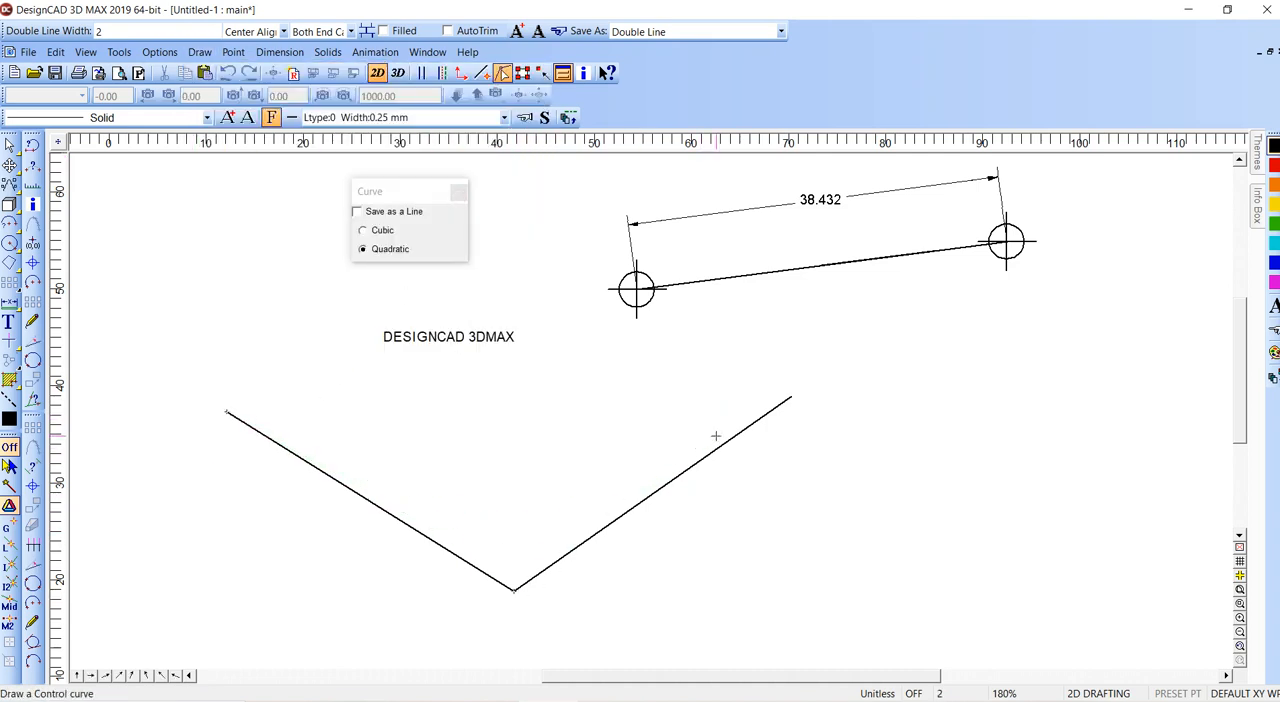
pyautogui.click(790, 398)
pyautogui.press('Return')
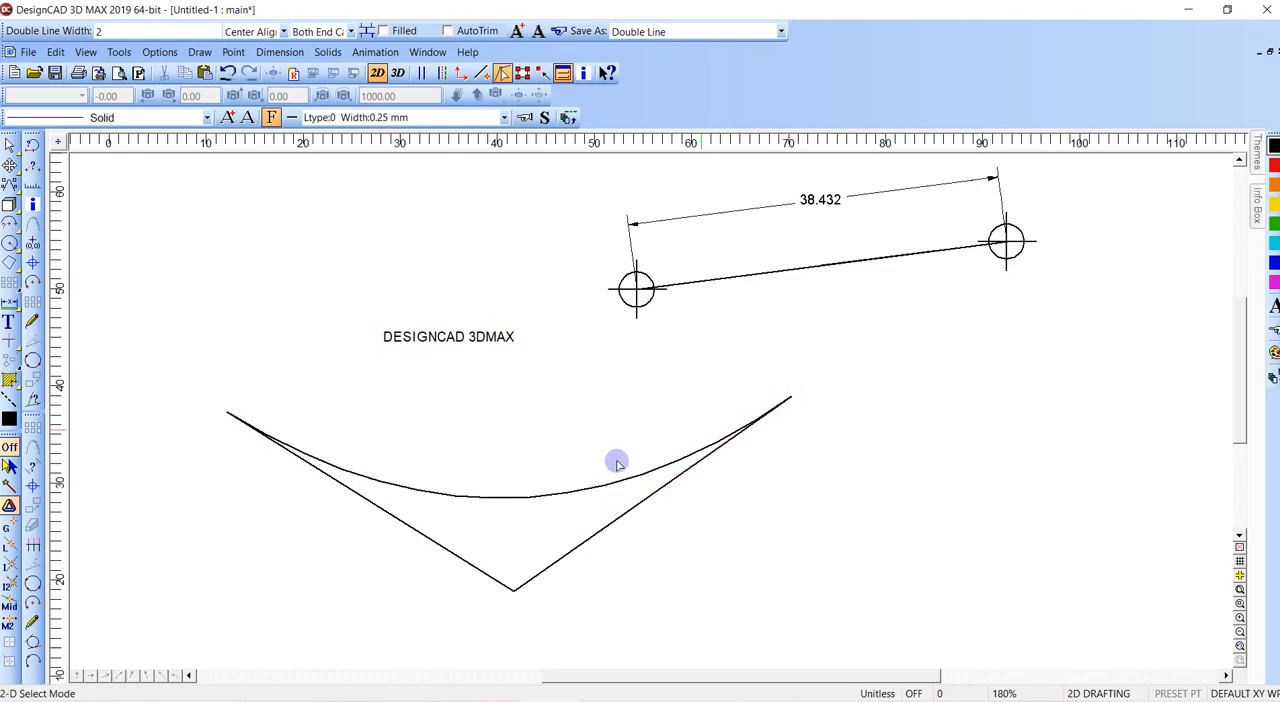
# - Stretch the control curve downward past the V's vertex with its selection handles and narrow it toward its right end
pyautogui.click(595, 487)
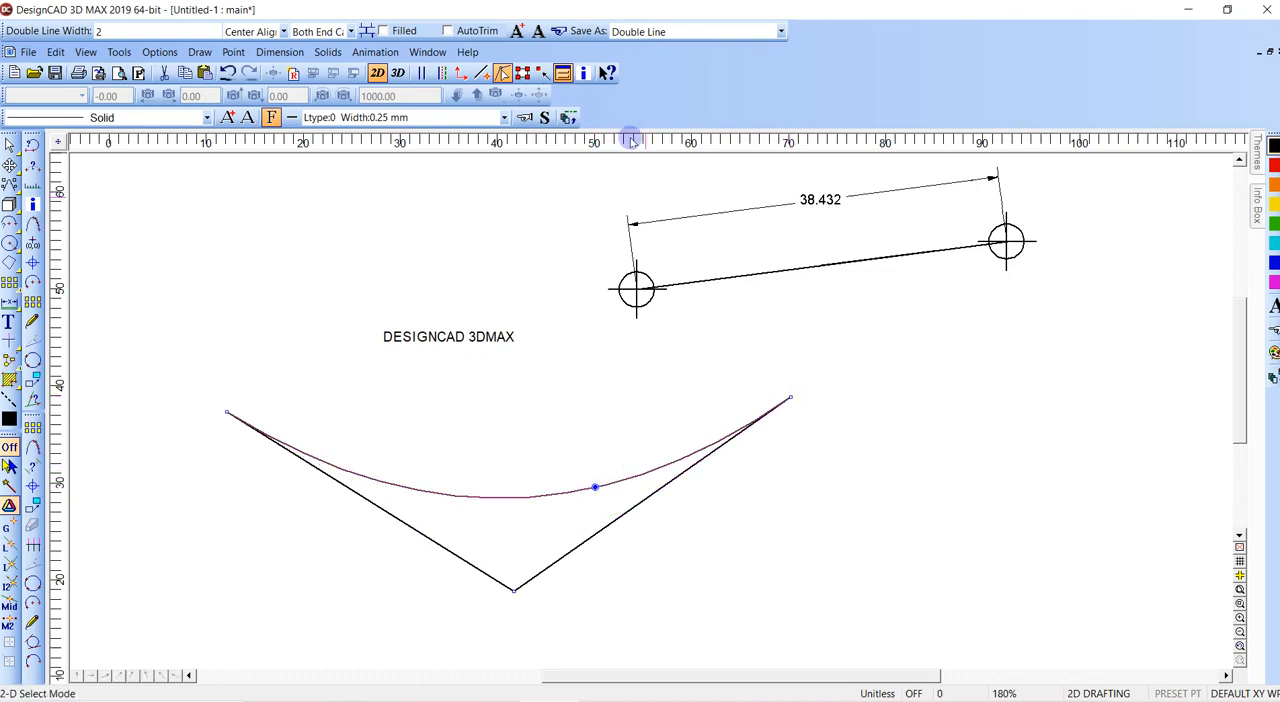
pyautogui.click(522, 73)
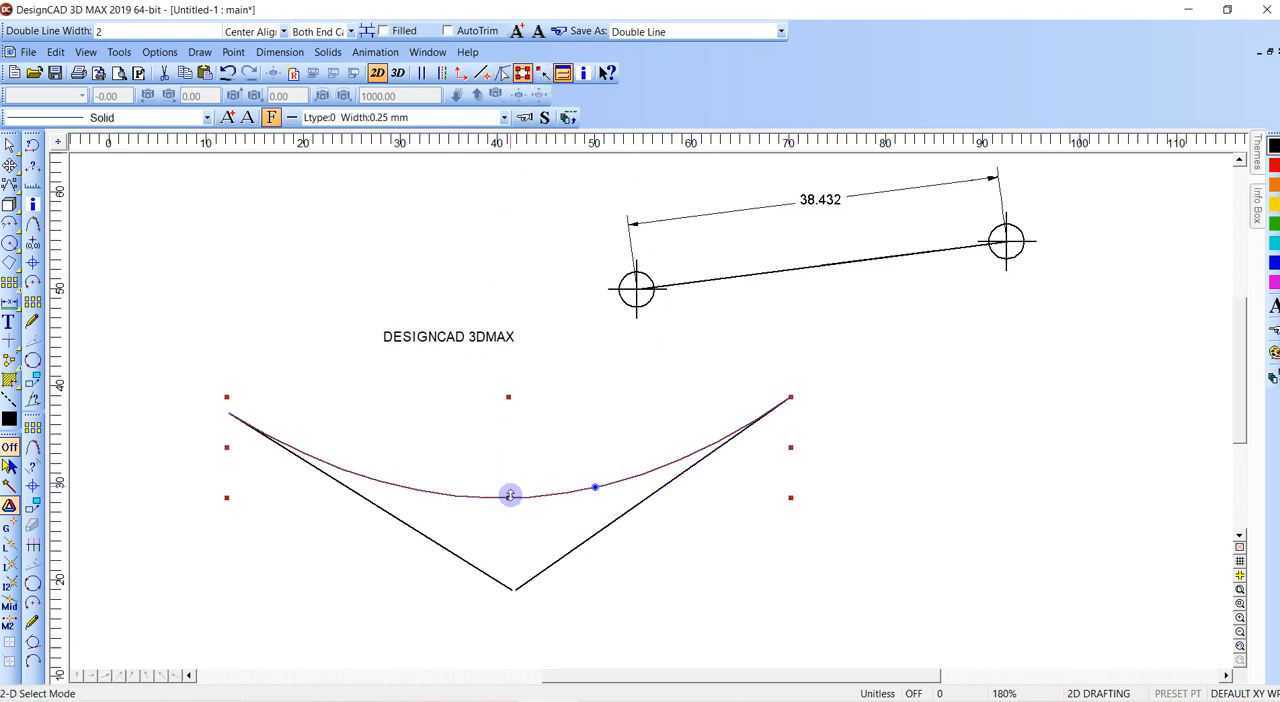
pyautogui.moveTo(508, 497); pyautogui.dragTo(497, 625)
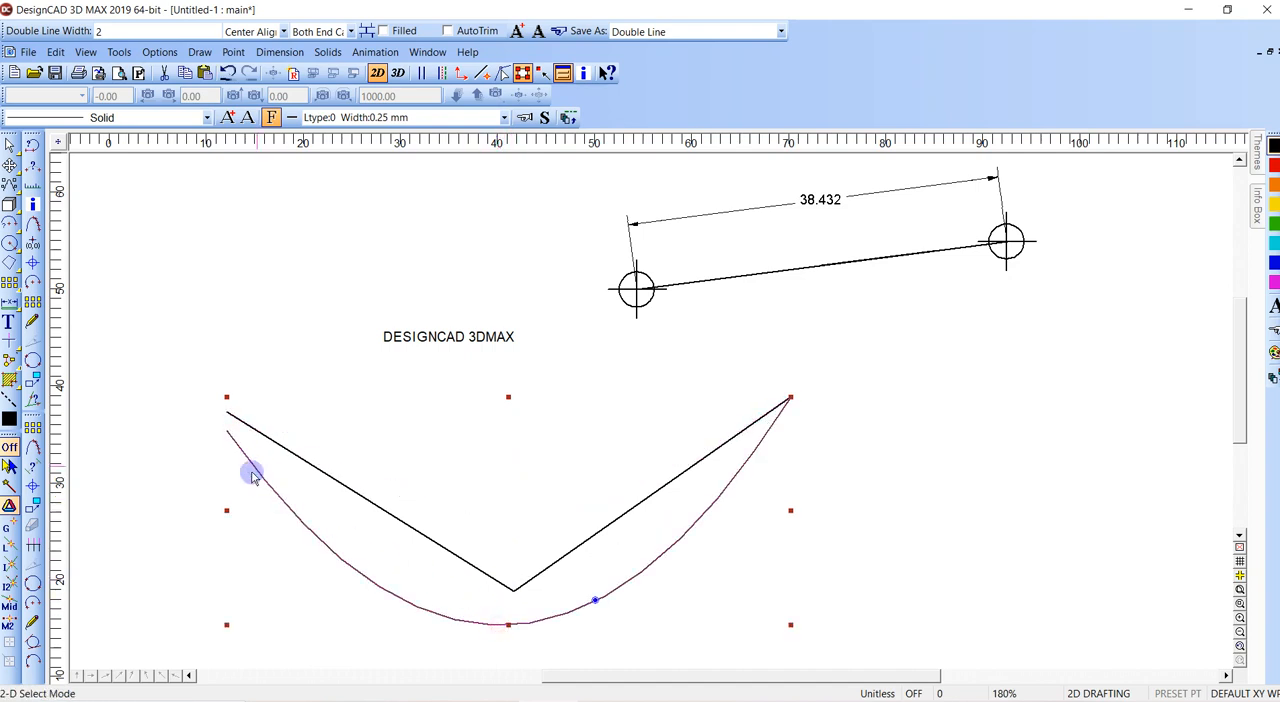
pyautogui.moveTo(226, 510); pyautogui.dragTo(567, 432)
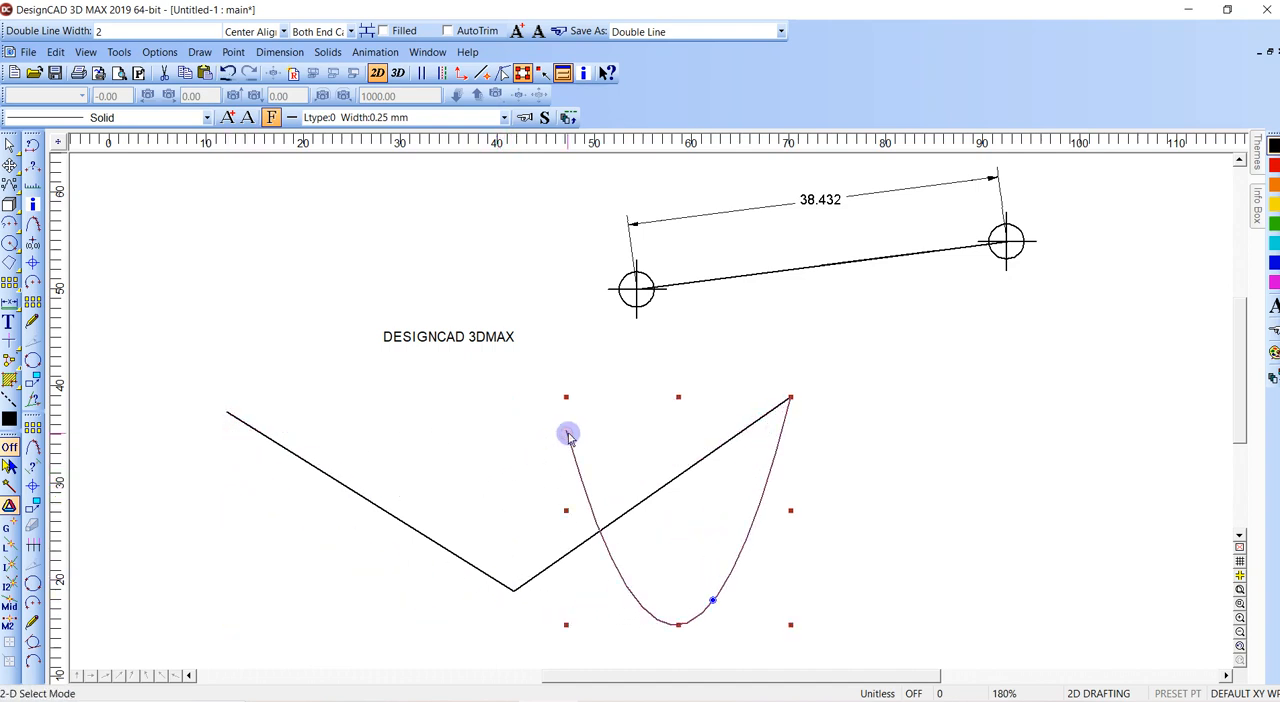
pyautogui.click(625, 434)
# - Undo the curve's resizing, the control curve and the V-shaped line
pyautogui.hotkey('ctrl', 'z')
pyautogui.hotkey('ctrl', 'z')
pyautogui.hotkey('ctrl', 'z')
pyautogui.hotkey('ctrl', 'z')
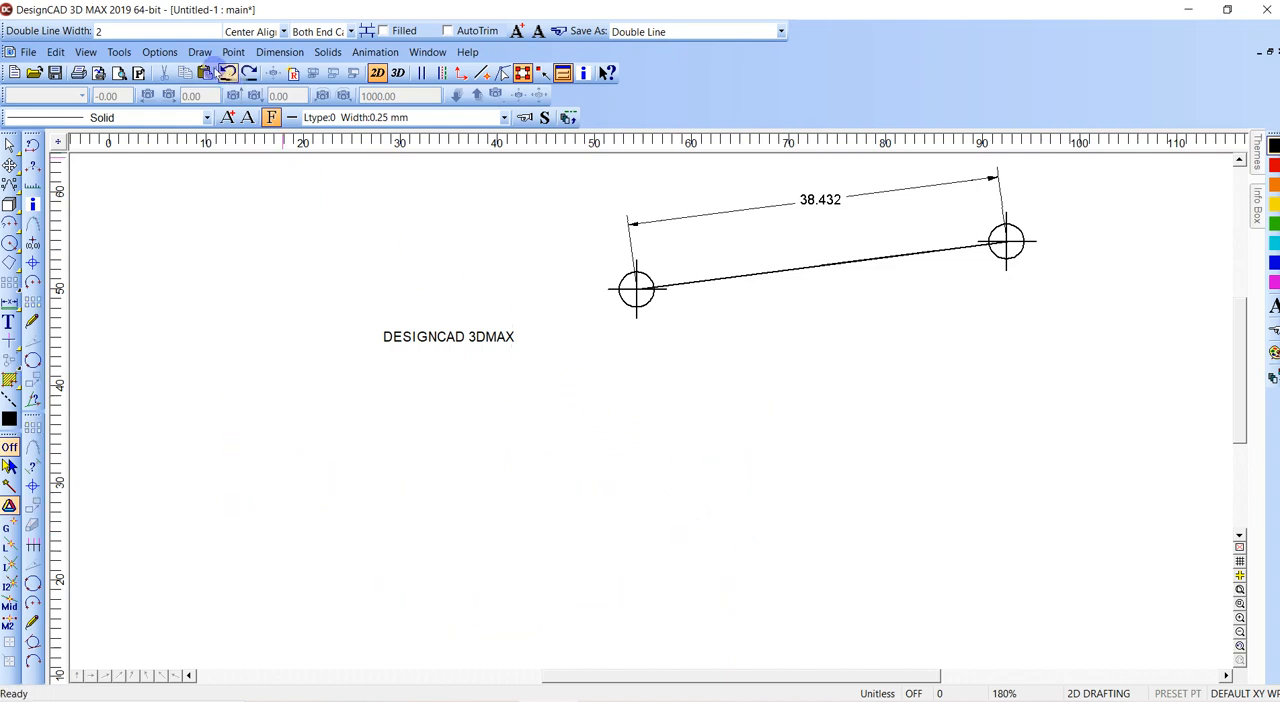
pyautogui.click(200, 52)
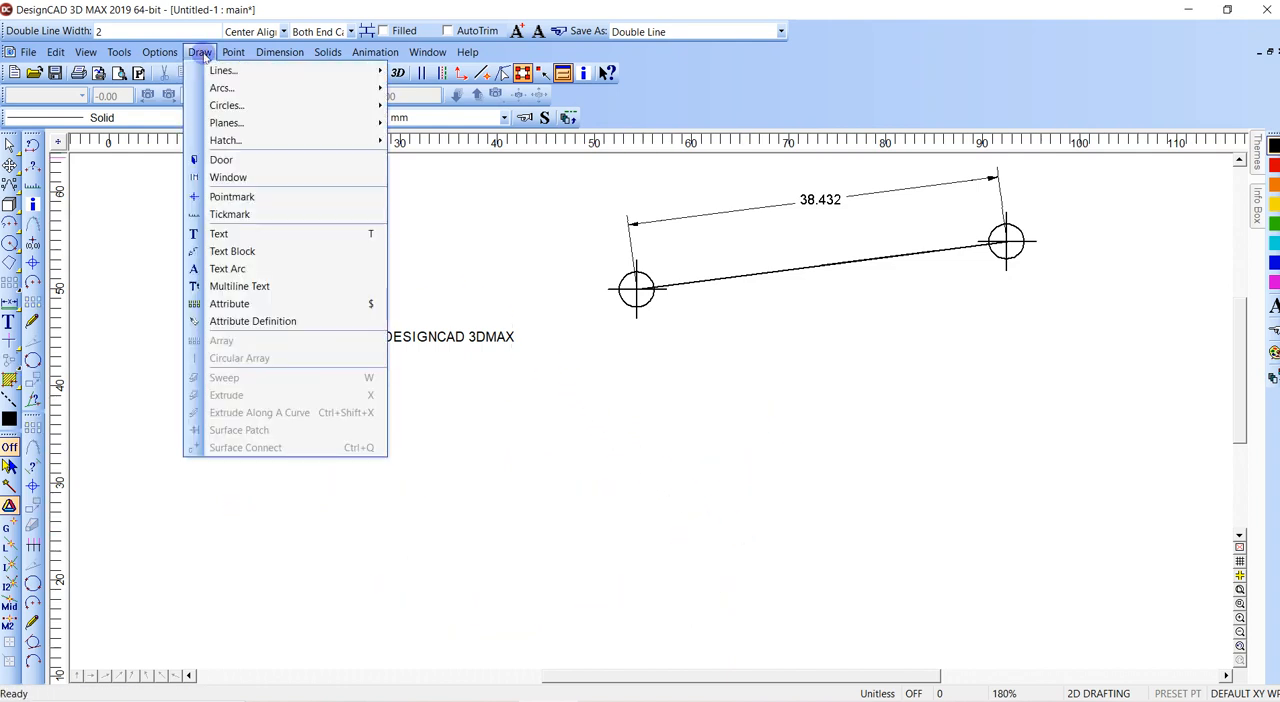
pyautogui.click(515, 405)
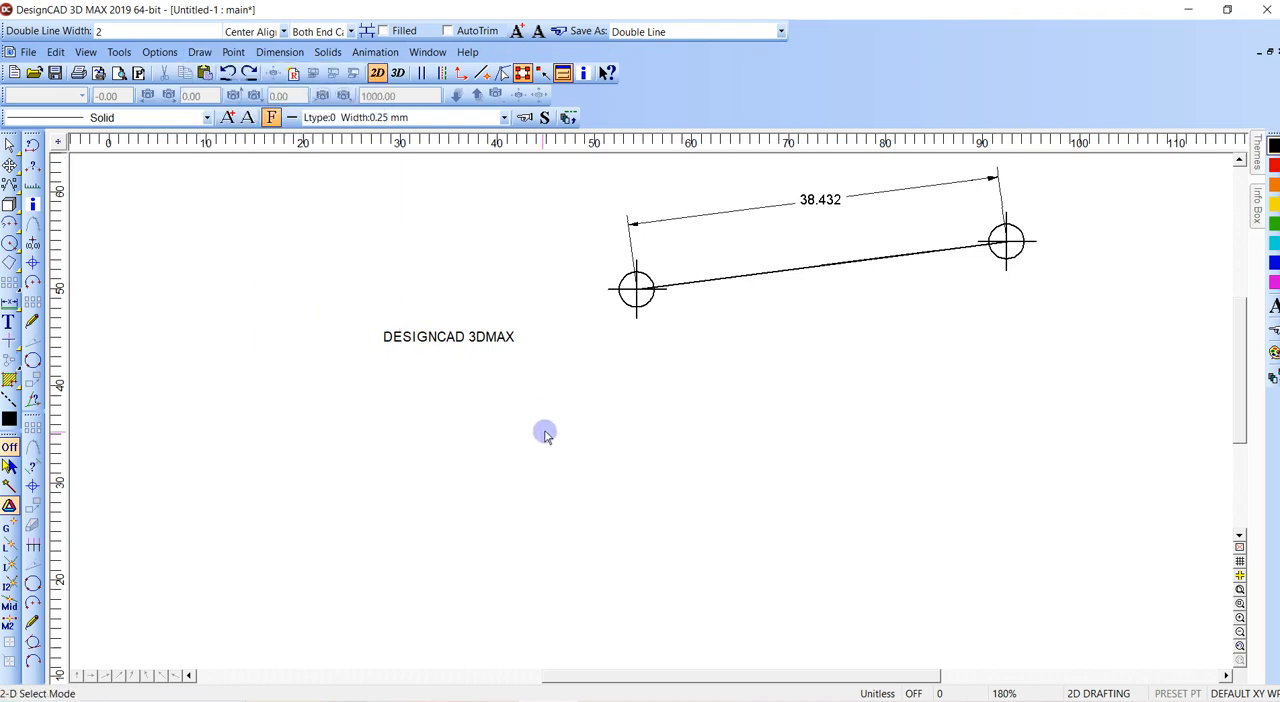
# - Draw a slanted line about 24.7 units long across the line joining the crosshair circles and trim off the part above that line
pyautogui.moveTo(600, 391); pyautogui.dragTo(491, 437, button='middle')
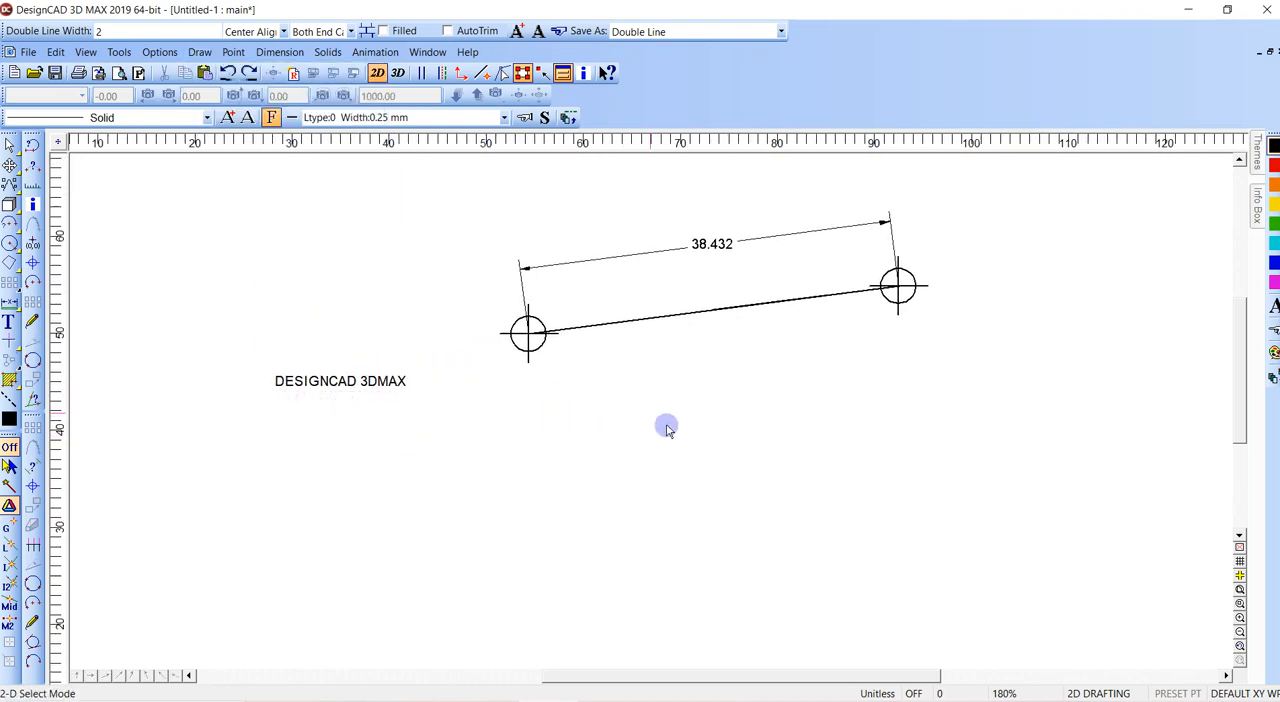
pyautogui.press('v')
pyautogui.click(652, 287)
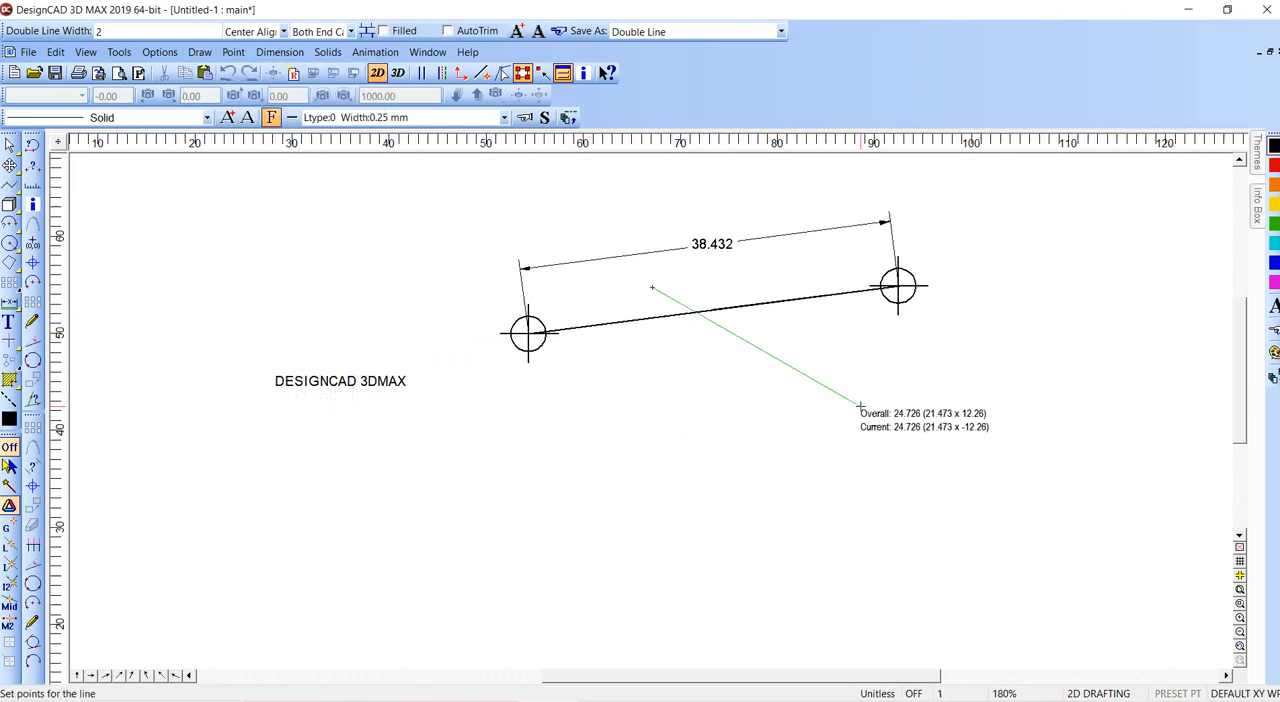
pyautogui.press('Return')
pyautogui.press('t')
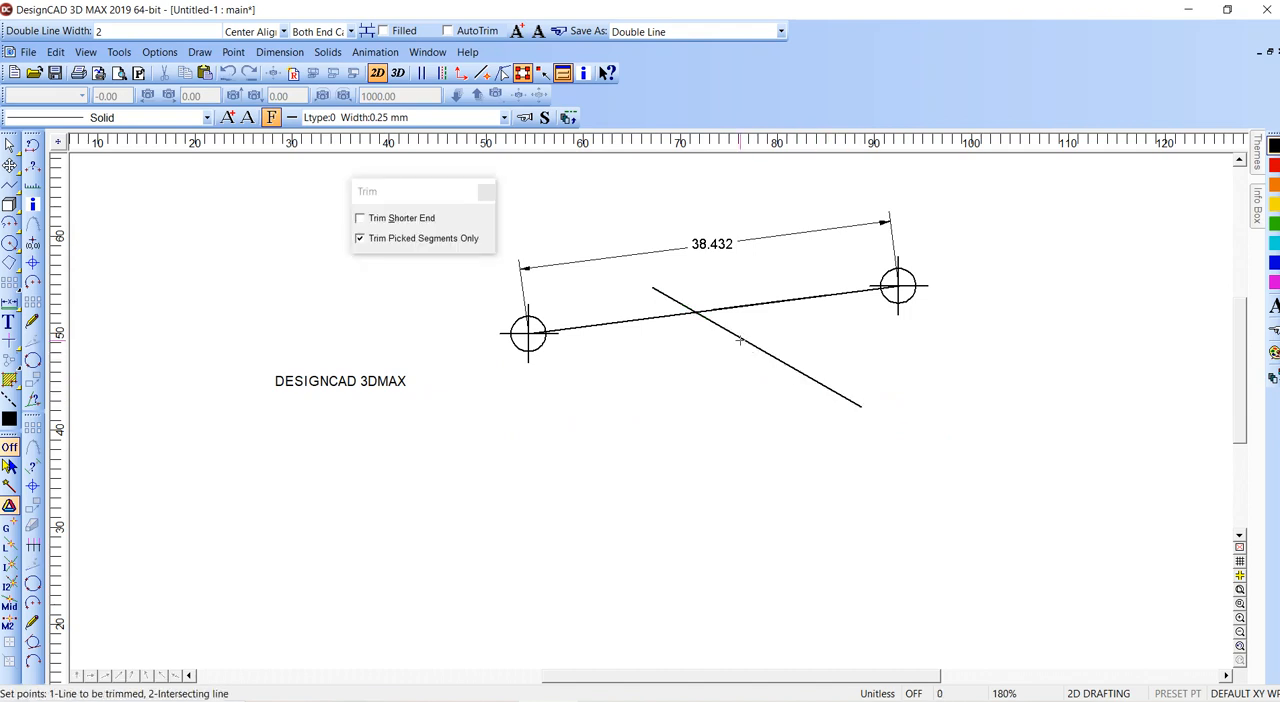
pyautogui.click(733, 308)
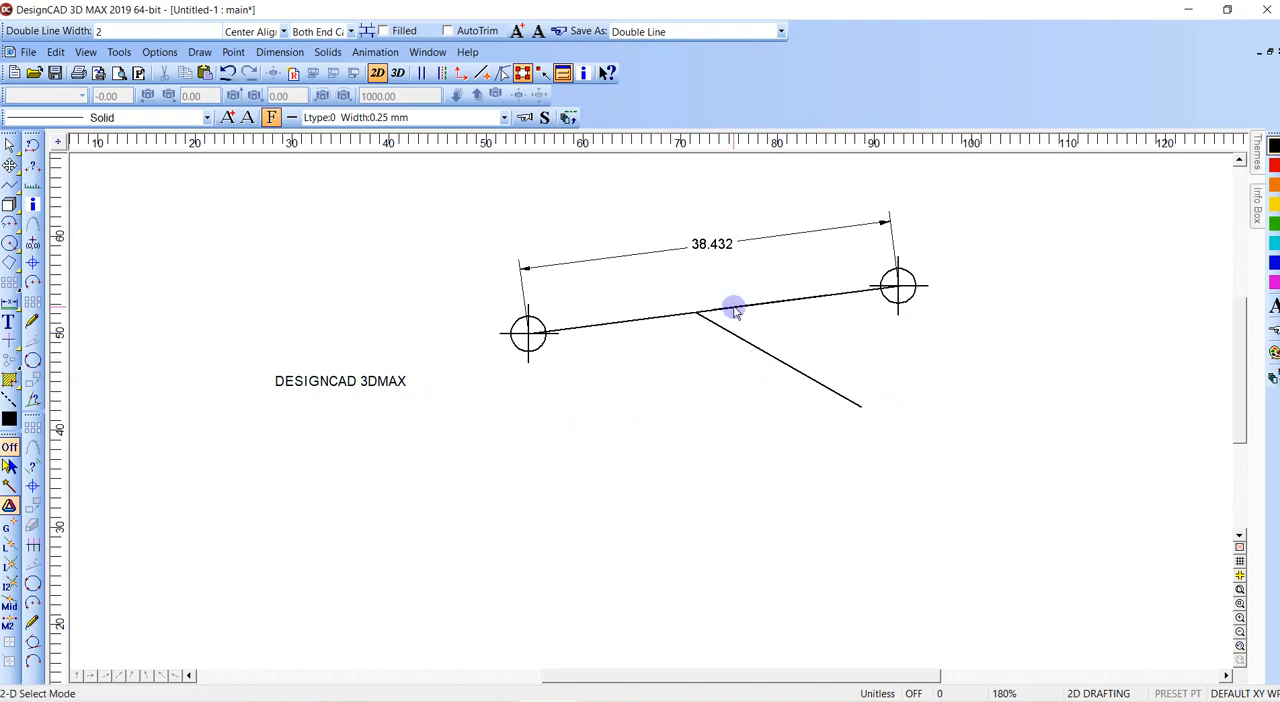
# - Shorten the slanted line's upper end, and use Trim to bring it back to the line joining the crosshair circles
pyautogui.press('e')
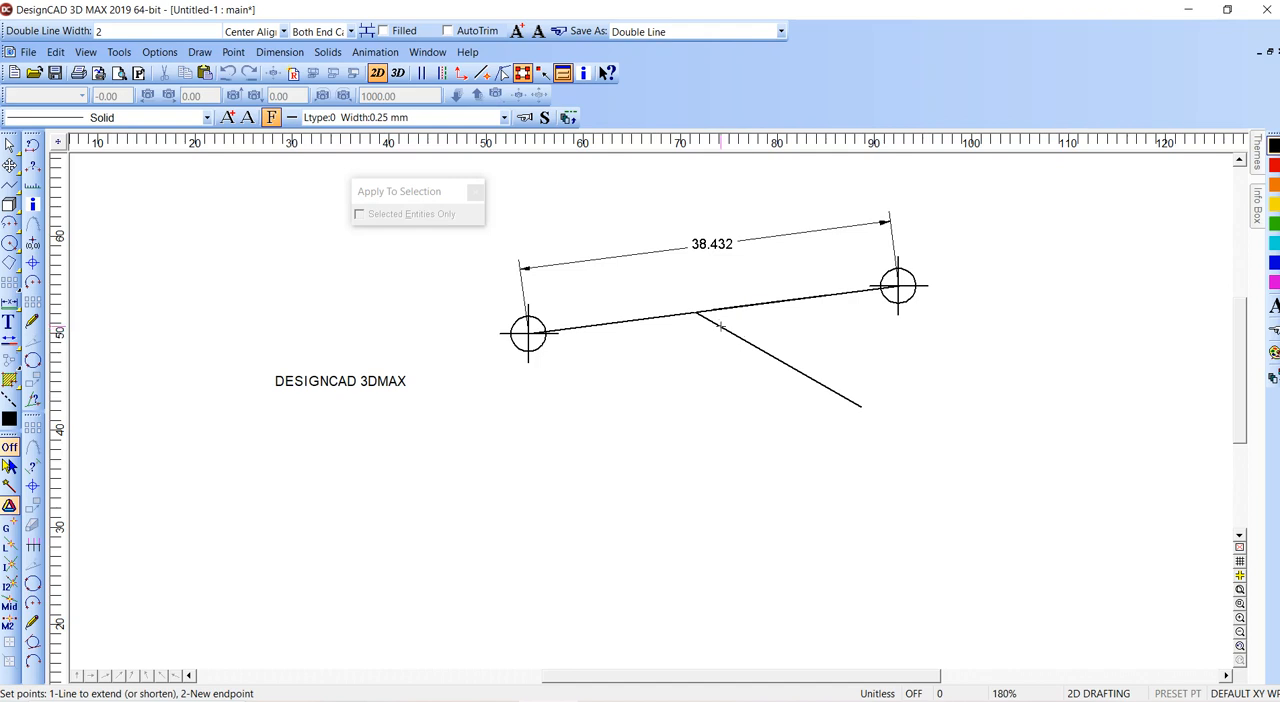
pyautogui.click(766, 356)
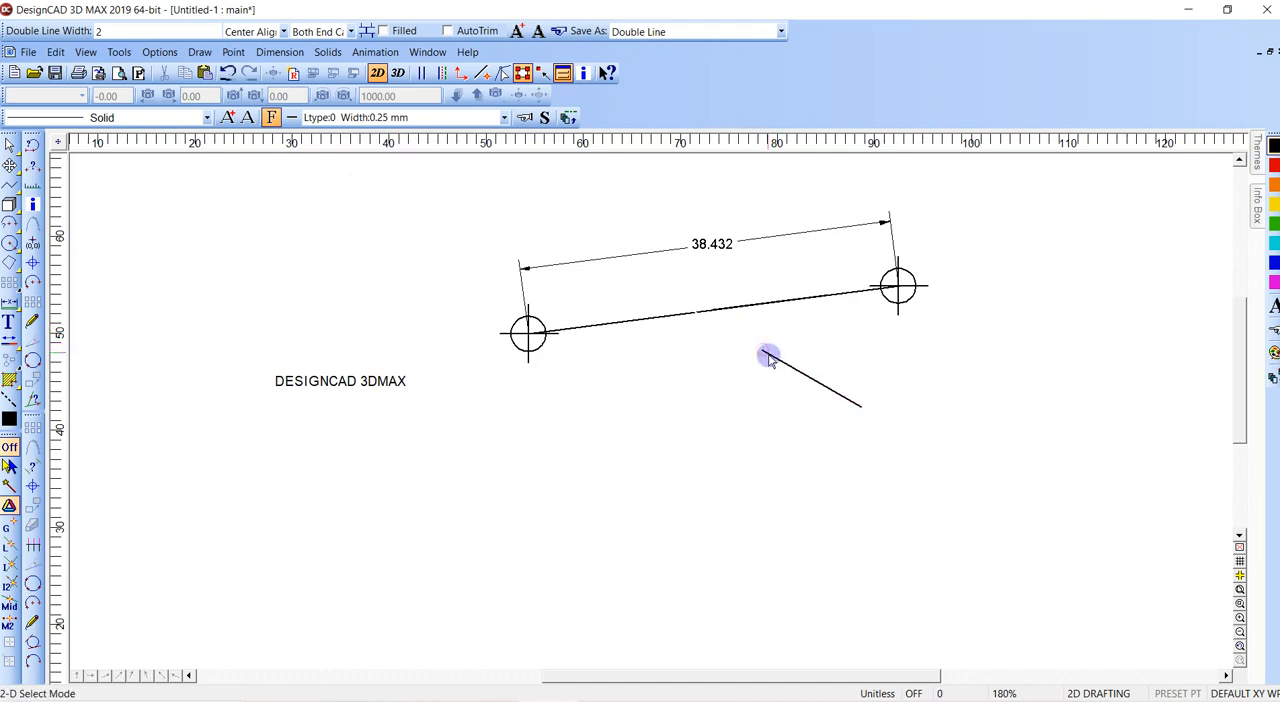
pyautogui.press('t')
pyautogui.click(726, 321)
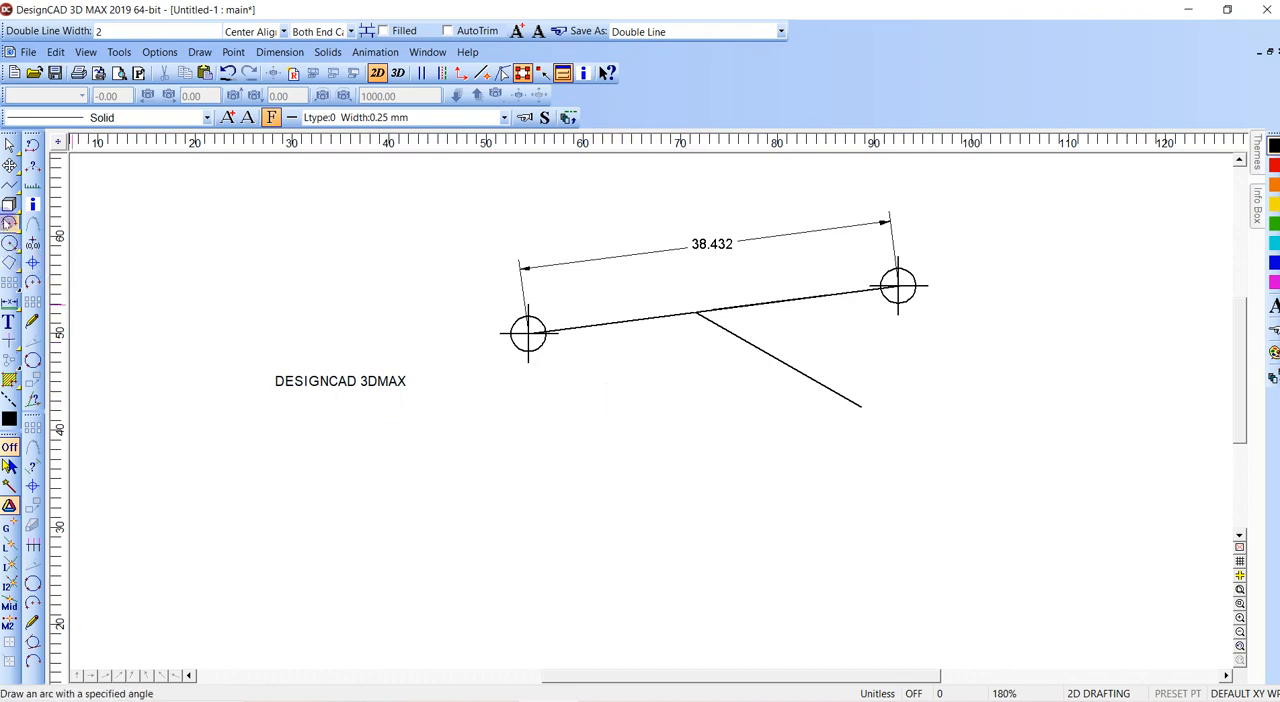
pyautogui.click(9, 204)
pyautogui.press('Escape')
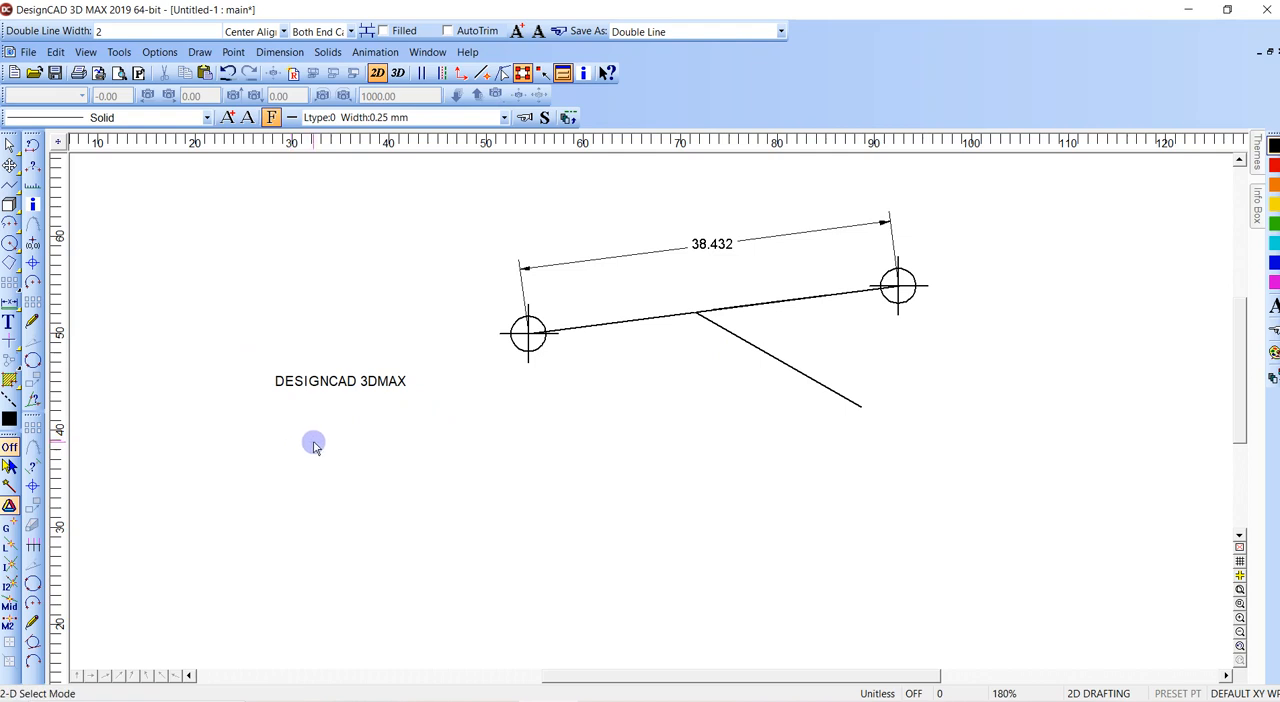
# - Draw a closed triangle about 41.7 wide below the line joining the crosshair circles
pyautogui.press('l')
pyautogui.click(365, 540)
pyautogui.click(506, 412)
pyautogui.click(770, 534)
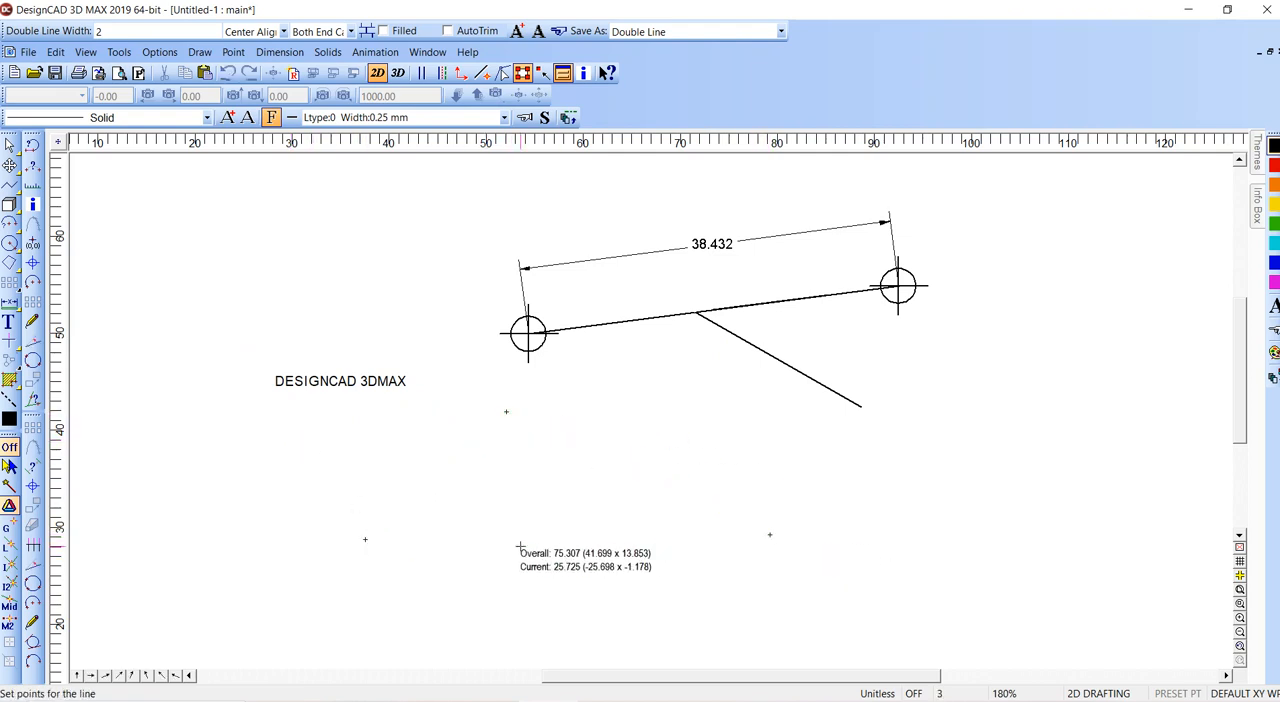
pyautogui.click(365, 539)
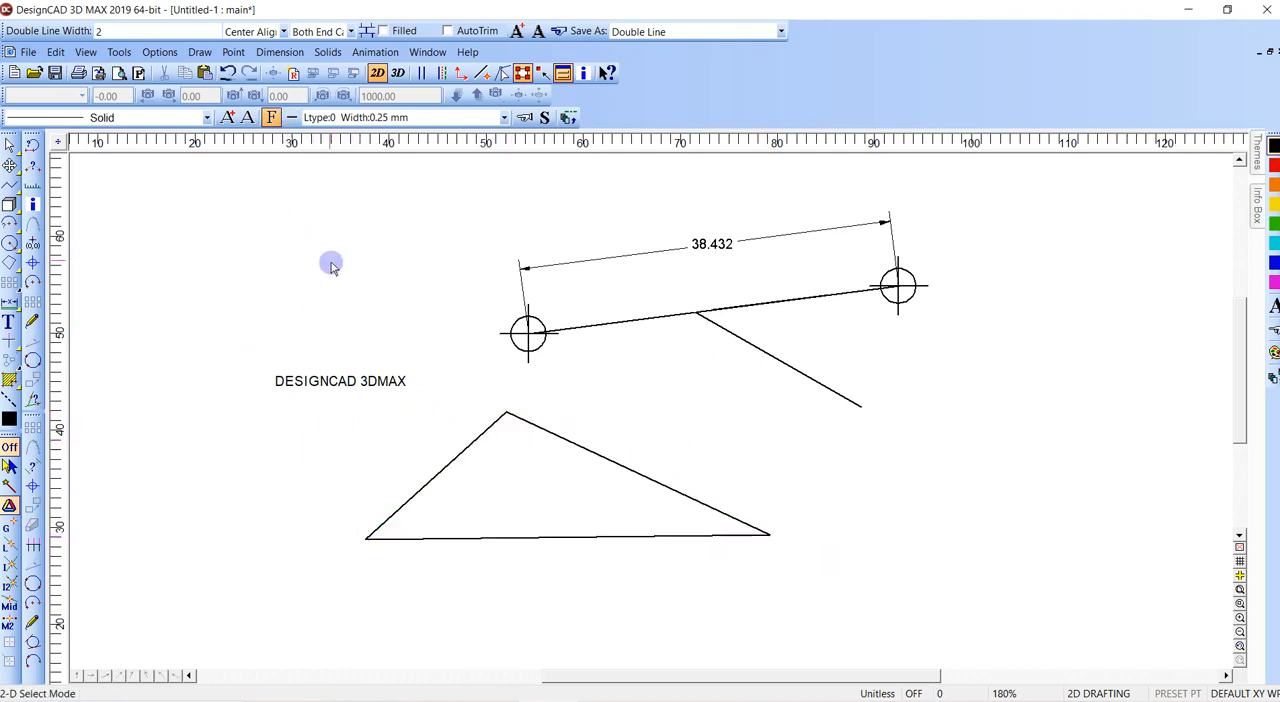
# - Draw a line from the triangle's Center of Gravity point down to a spot below its base
pyautogui.press('l')
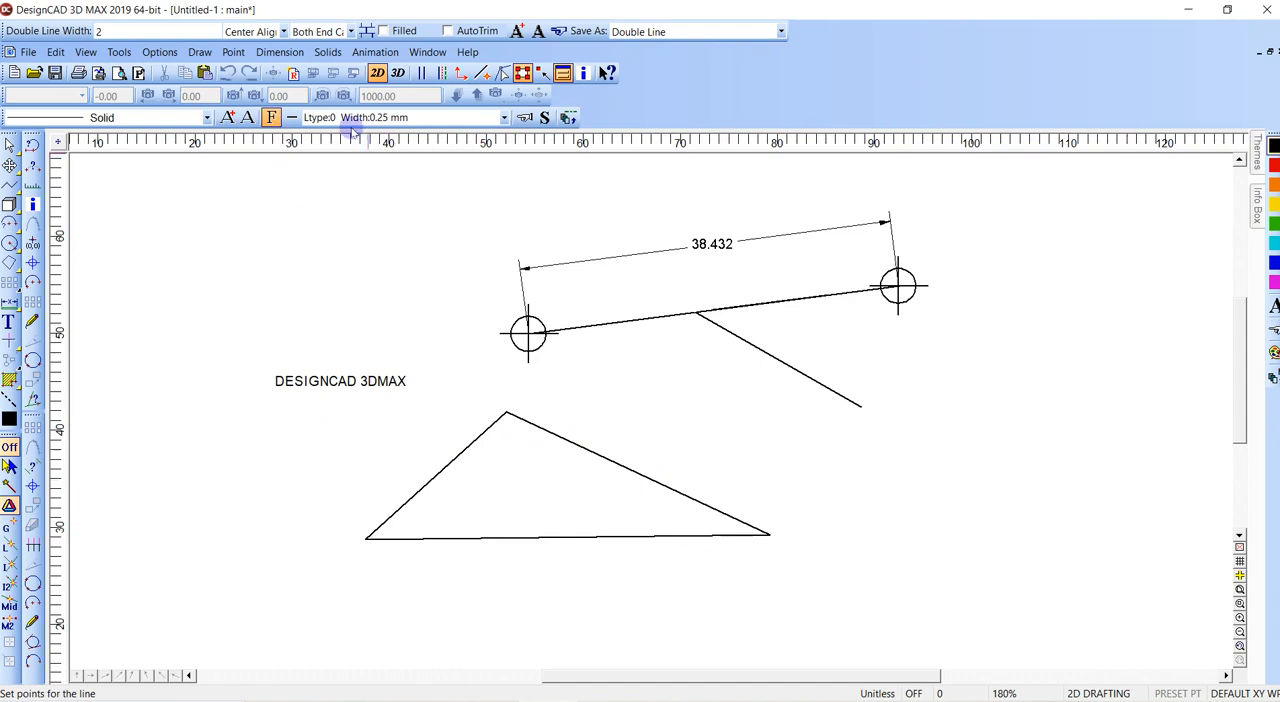
pyautogui.click(233, 53)
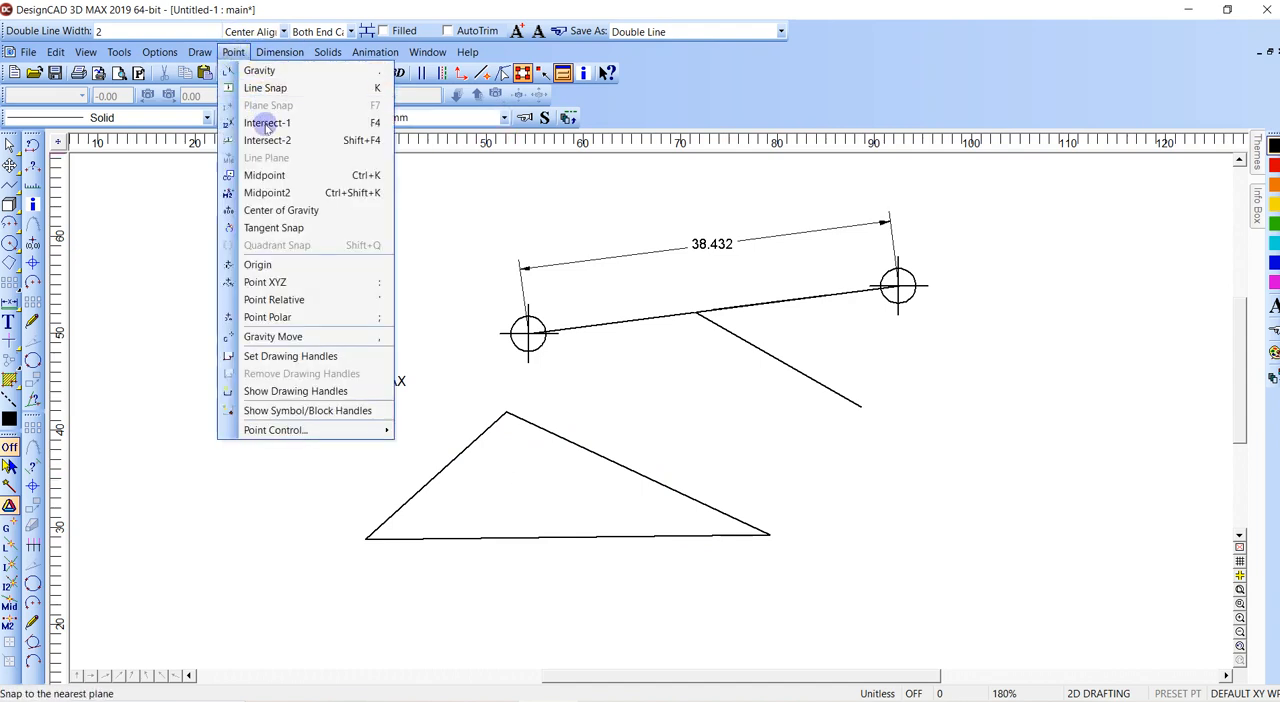
pyautogui.click(285, 210)
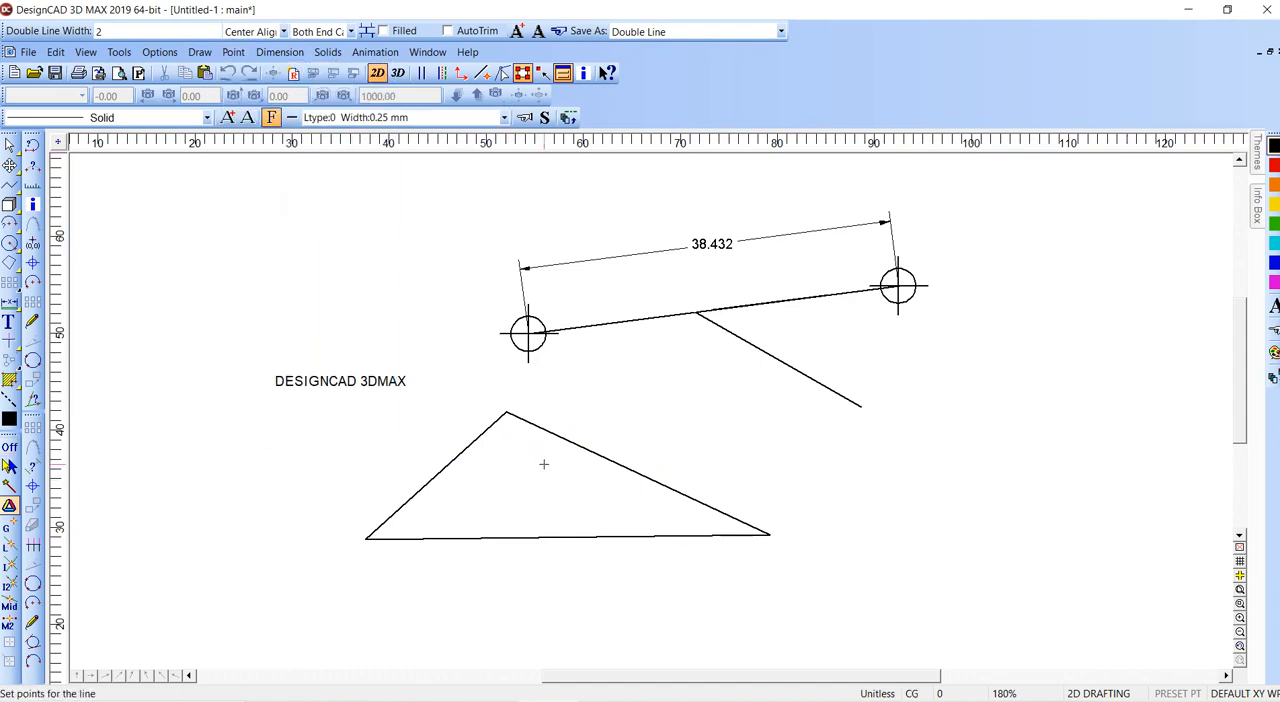
pyautogui.click(571, 442)
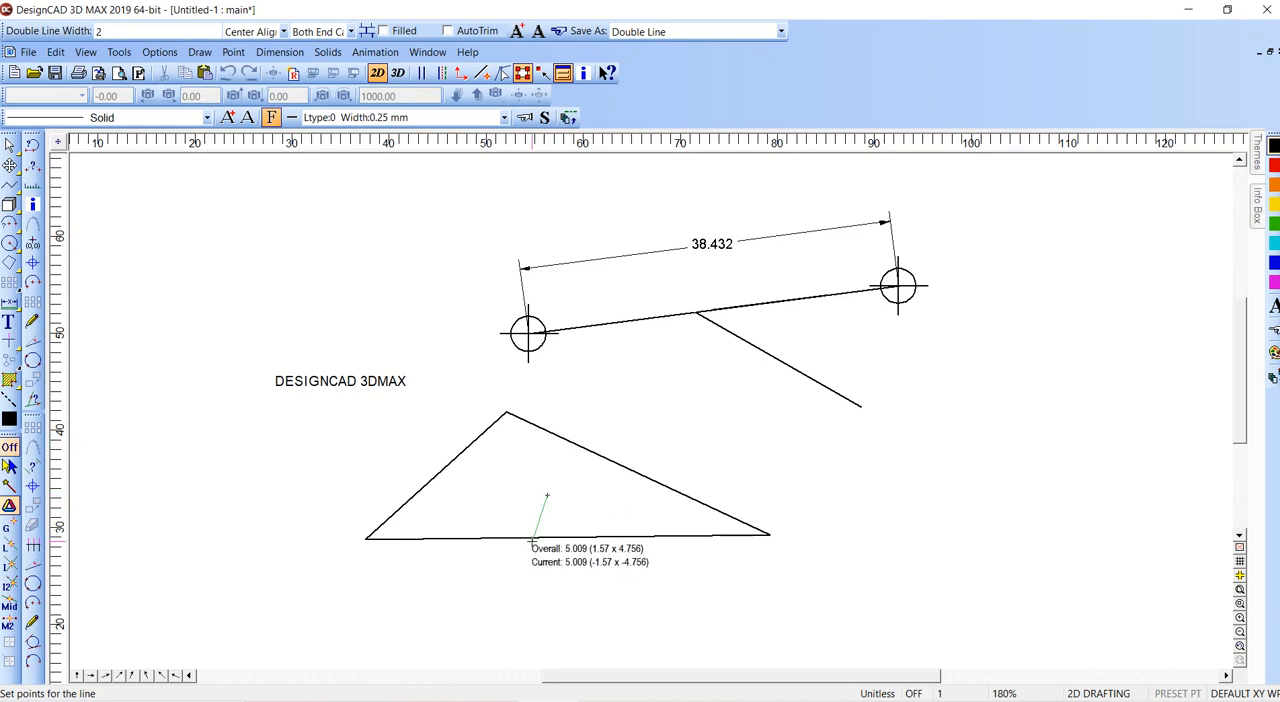
pyautogui.click(525, 585)
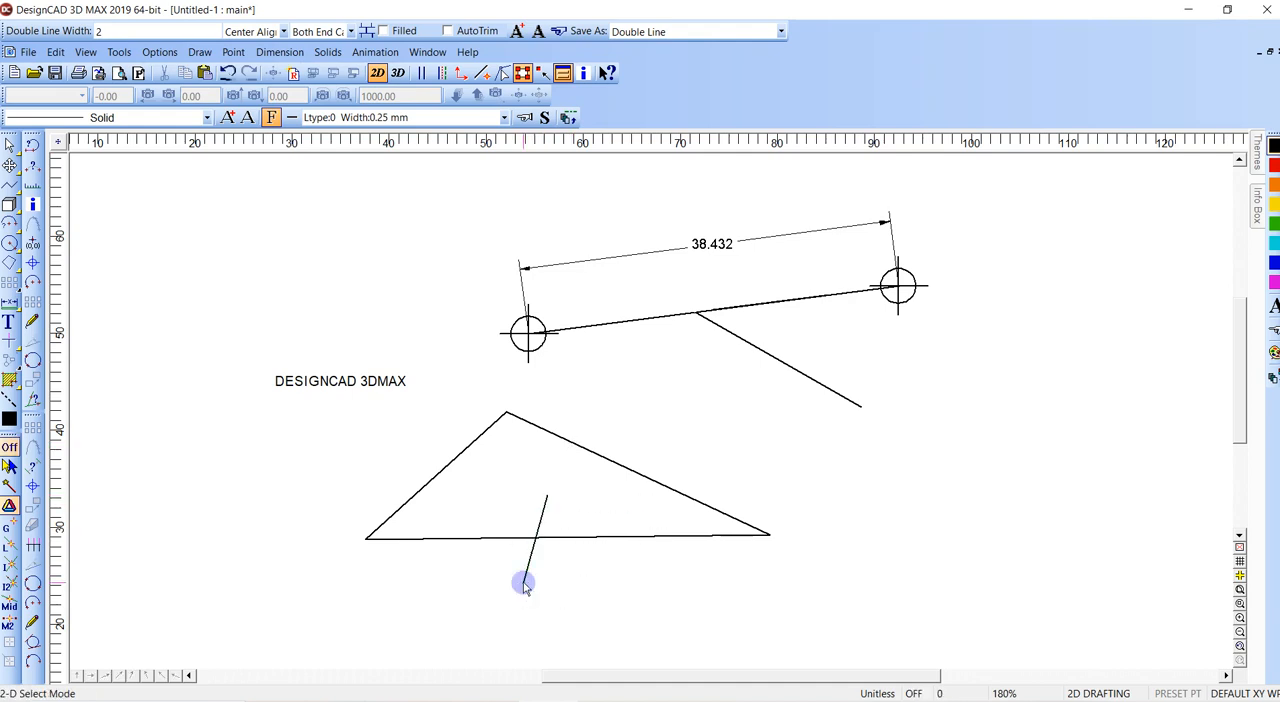
# - Draw the triangle's three medians from each corner to the opposite side's midpoint, and delete the triangle with all its added lines
pyautogui.press('space')
pyautogui.click(770, 535)
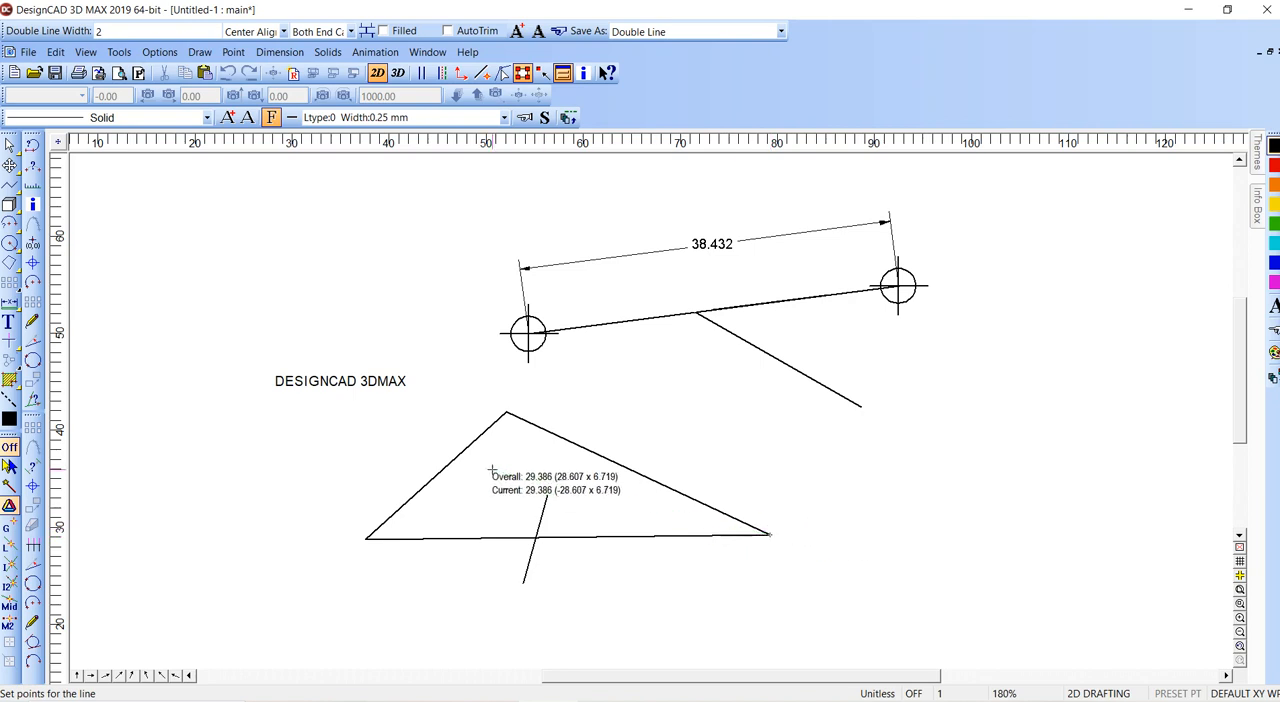
pyautogui.click(434, 477)
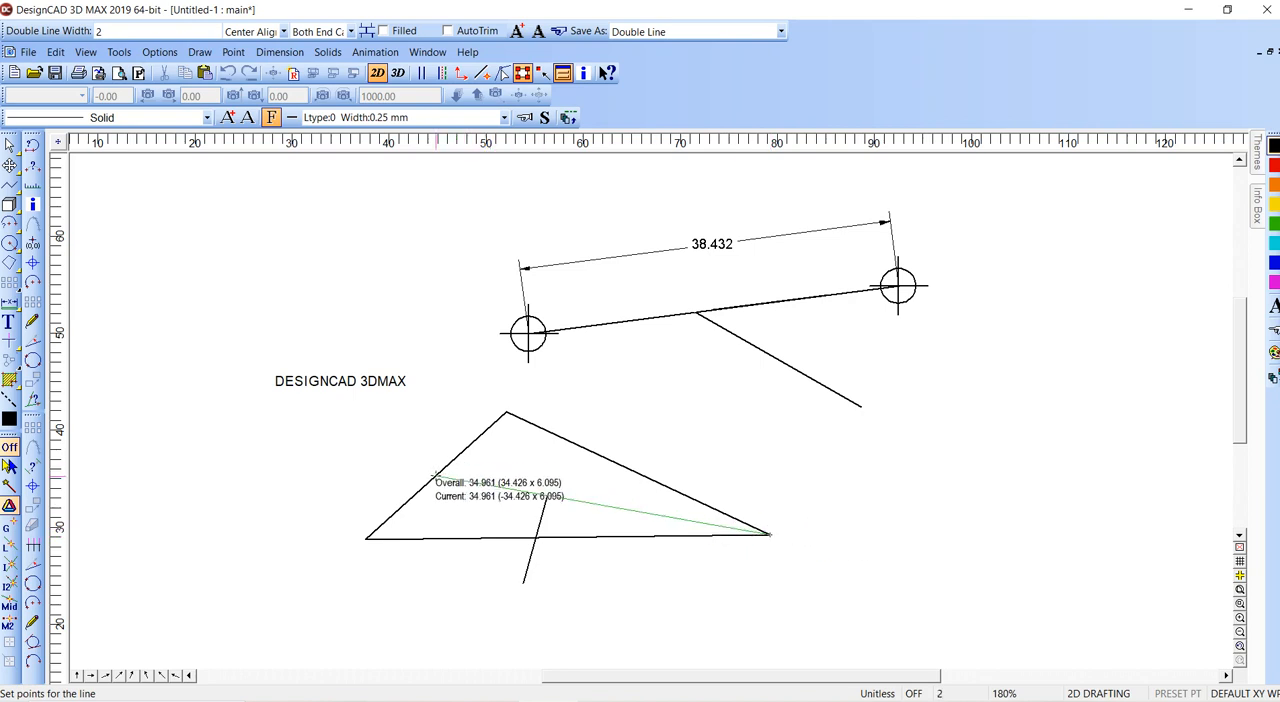
pyautogui.click(366, 538)
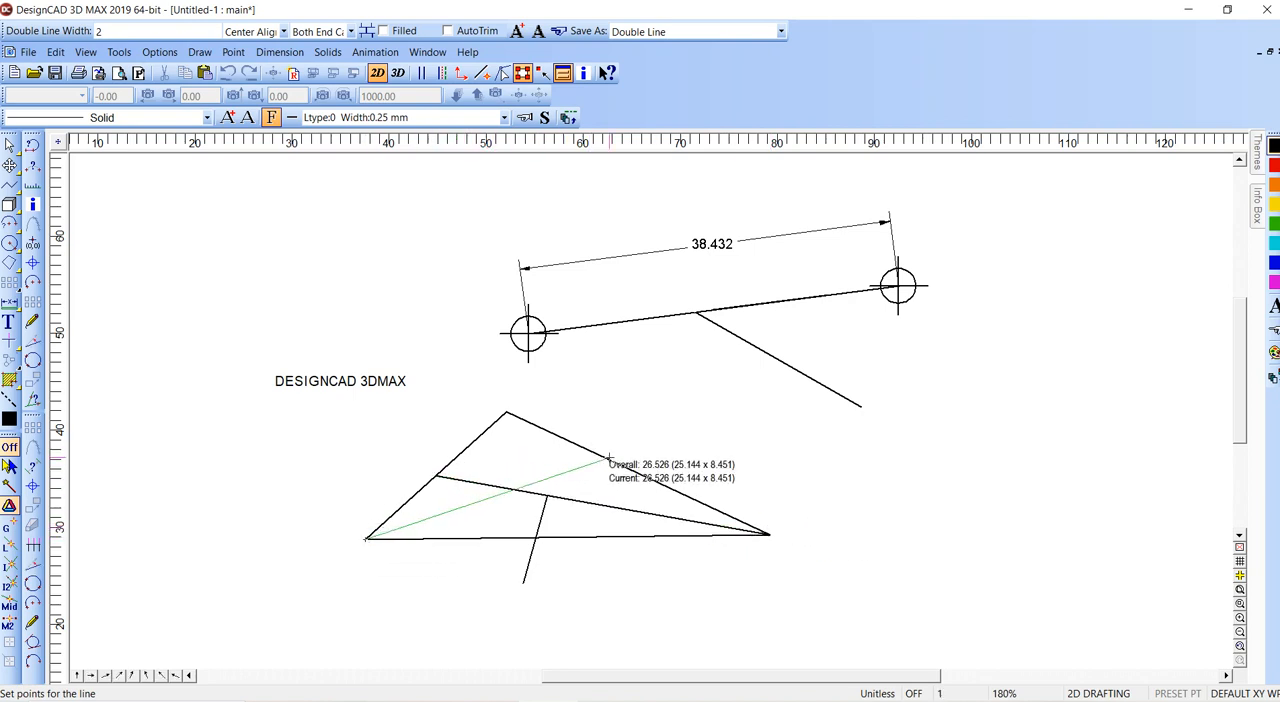
pyautogui.click(638, 472)
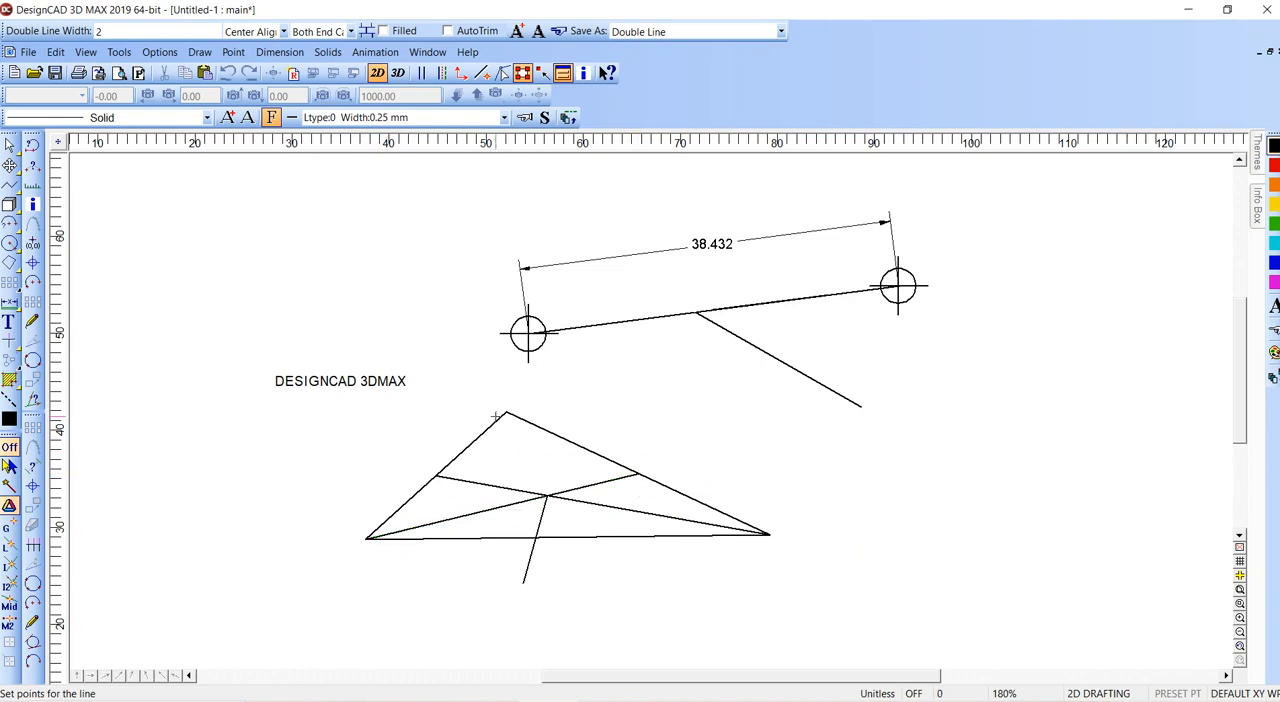
pyautogui.click(506, 412)
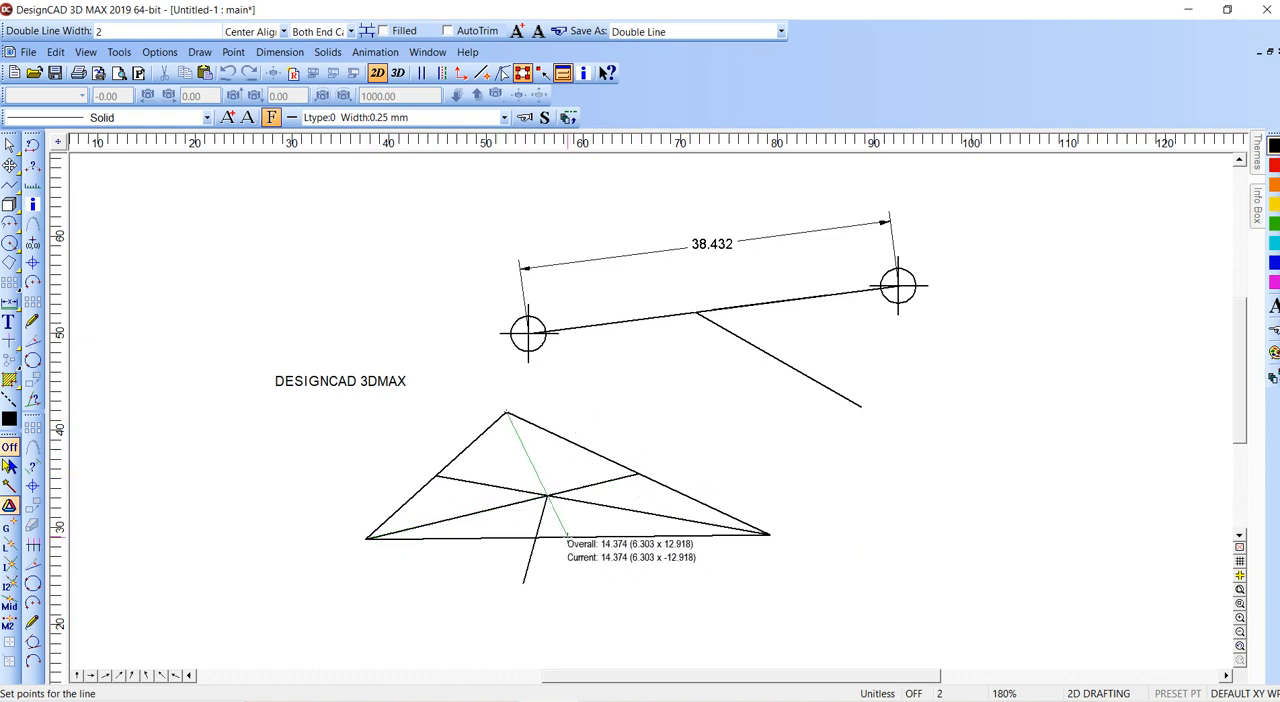
pyautogui.click(568, 541)
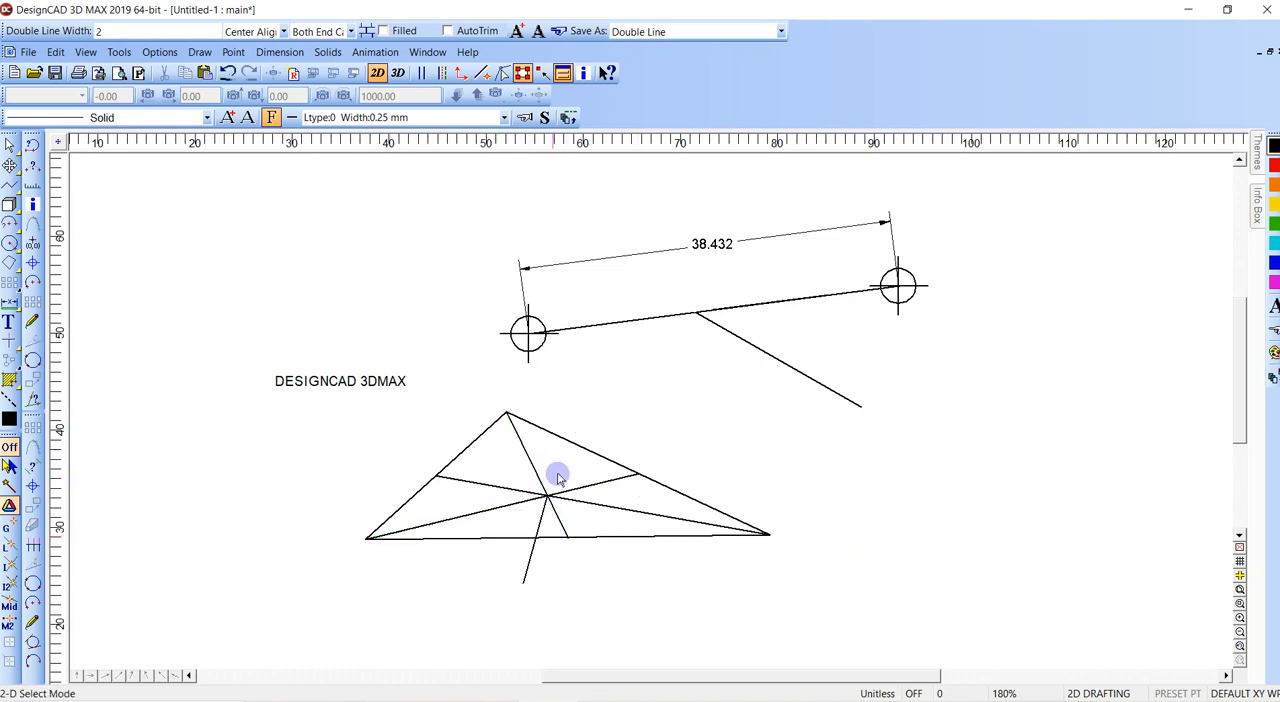
pyautogui.moveTo(594, 464); pyautogui.dragTo(450, 557)
pyautogui.press('Delete')
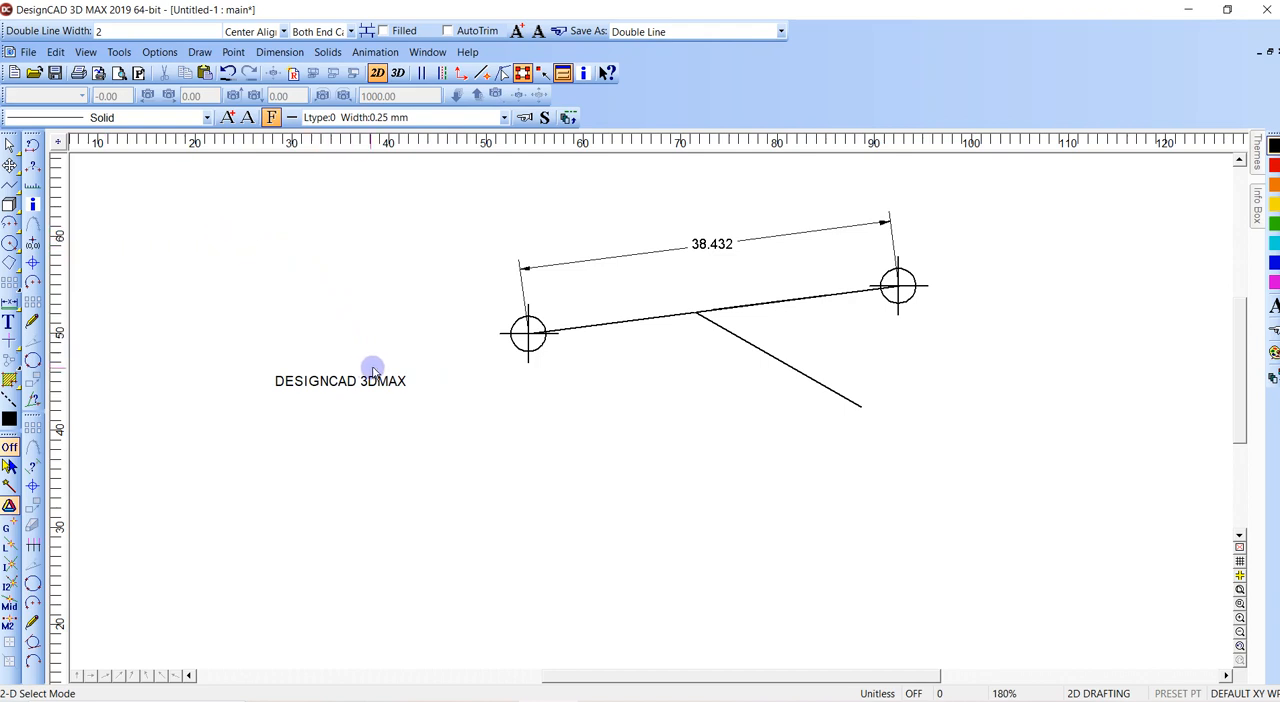
# - Switch the drawing to 3D mode and draw a flat, nearly square upright box in the main view
pyautogui.click(399, 74)
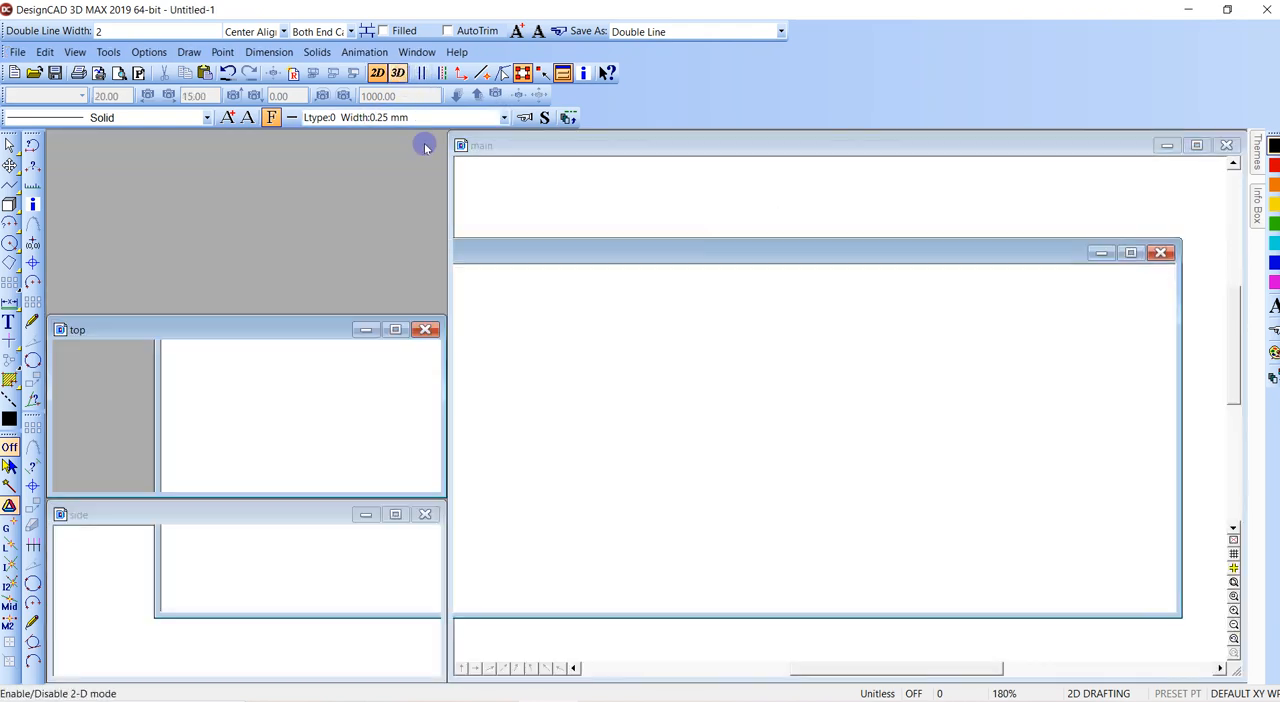
pyautogui.middleClick(579, 312)
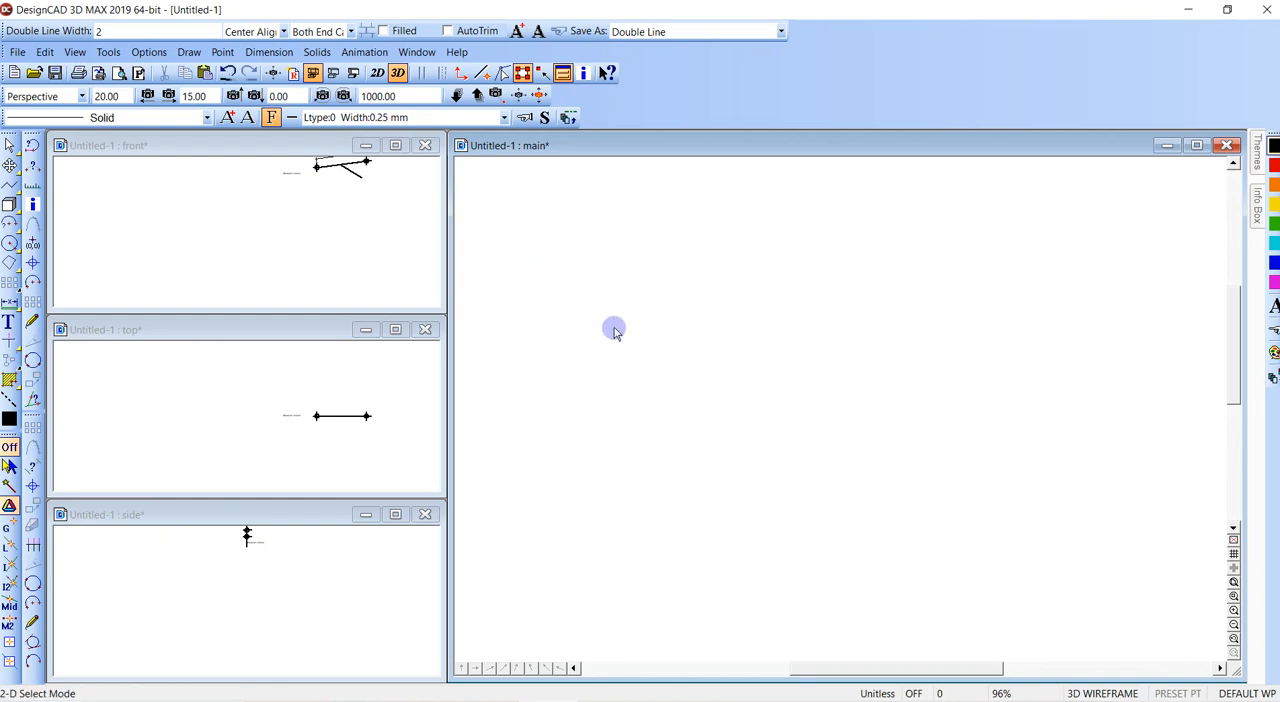
pyautogui.click(9, 203)
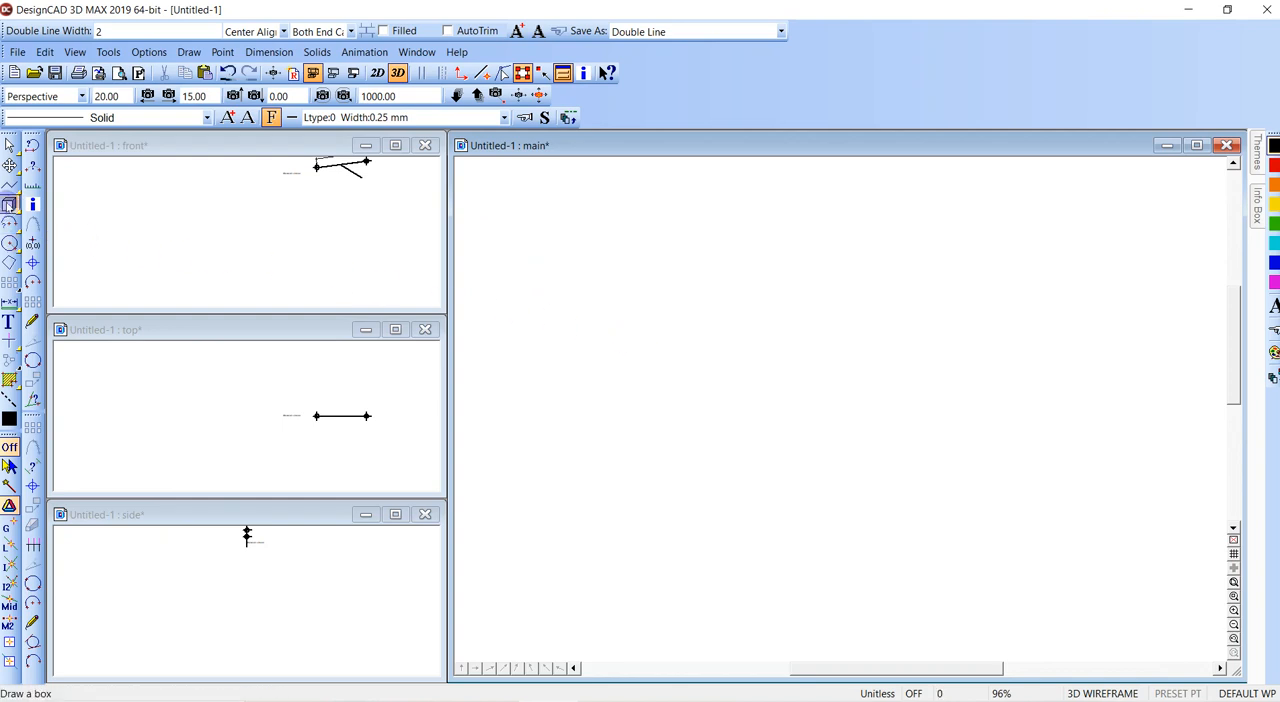
pyautogui.click(616, 385)
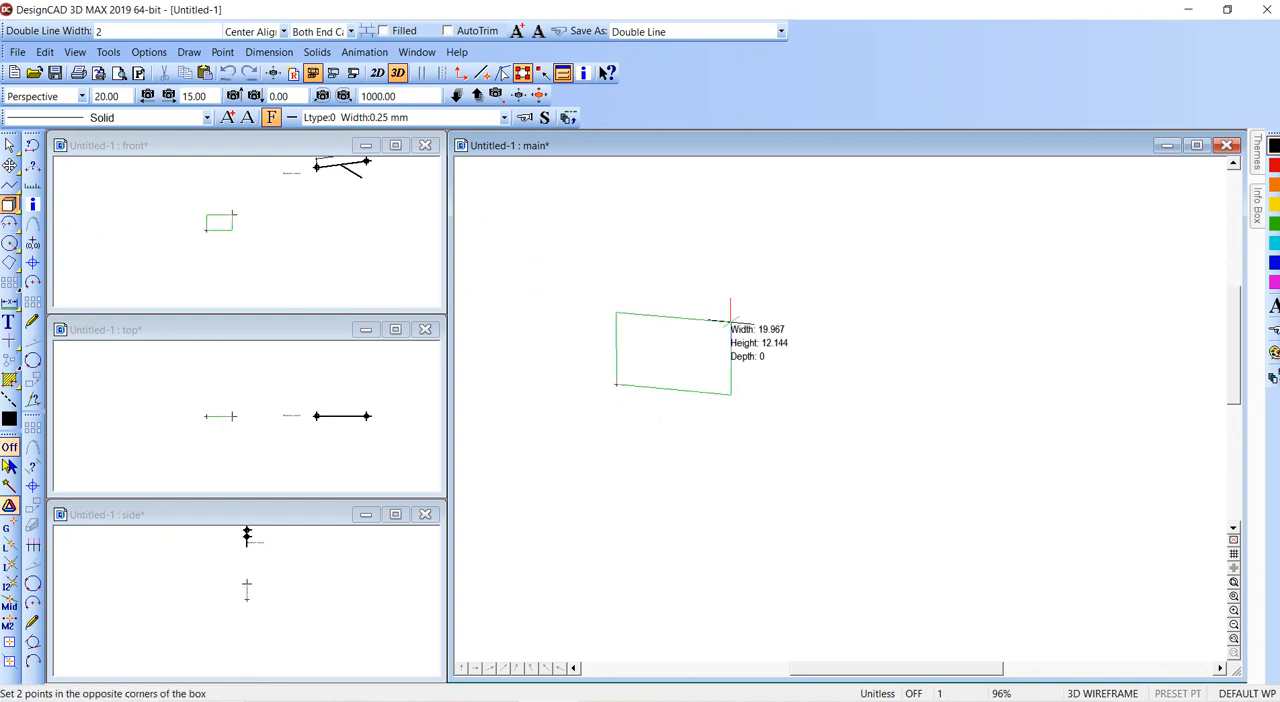
pyautogui.click(757, 268)
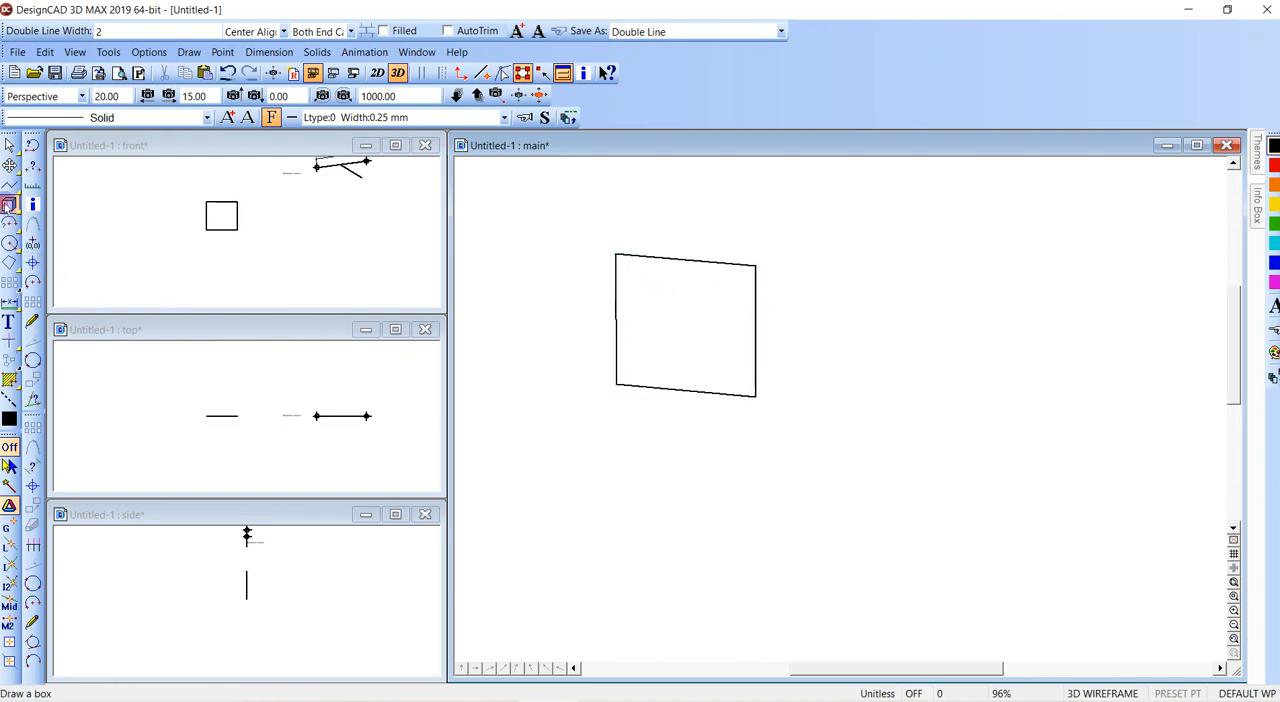
# - Draw a long box about 6.7 wide, 5.6 high and 68 deep passing through the upright plane
pyautogui.click(9, 204)
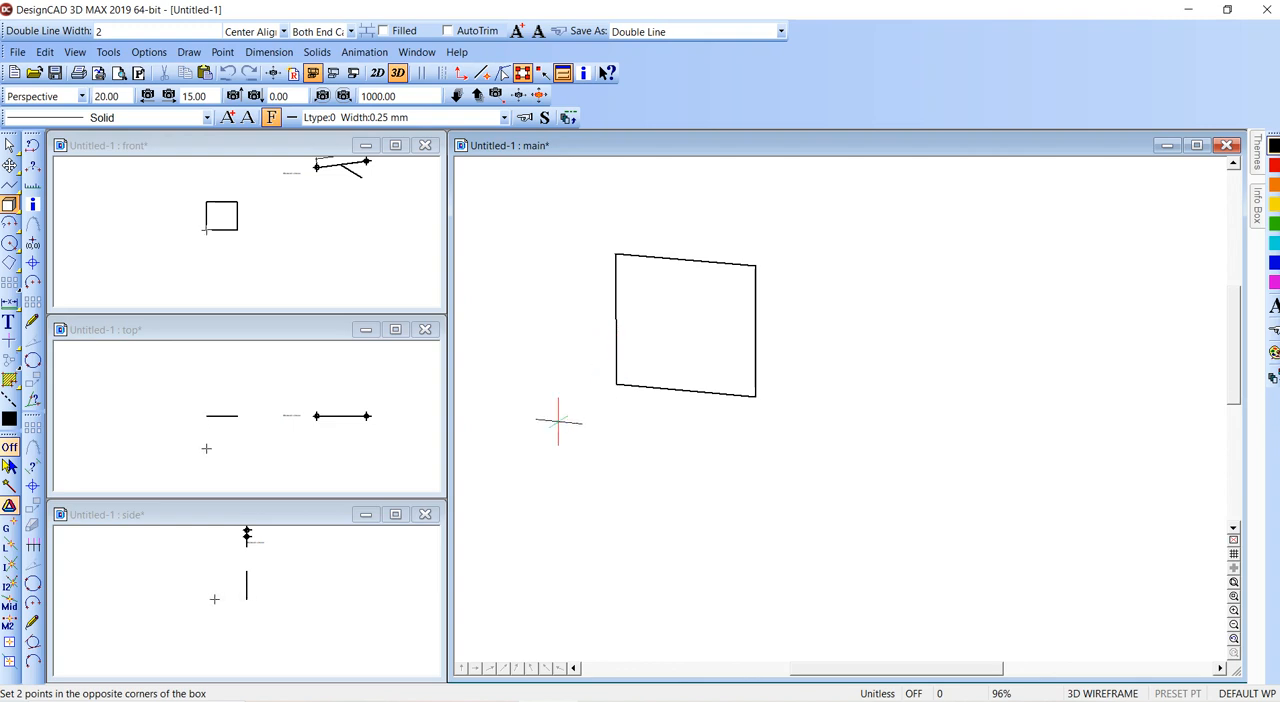
pyautogui.click(590, 381)
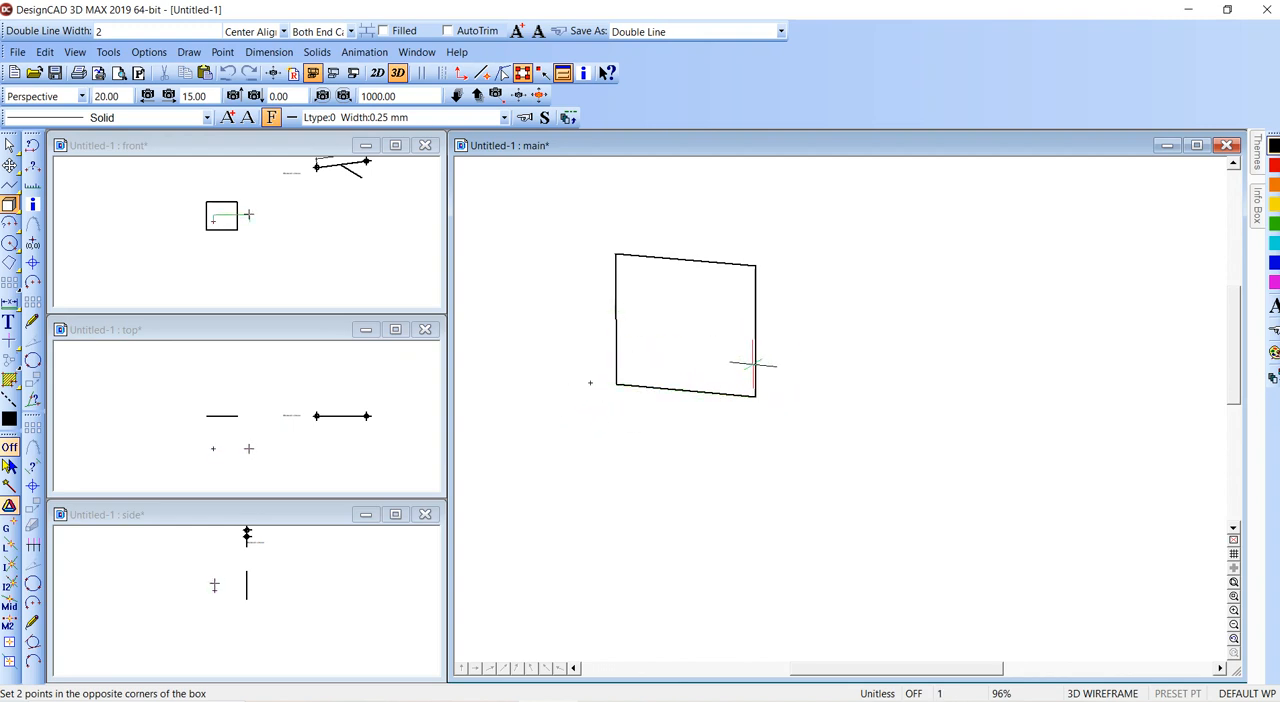
pyautogui.click(628, 352)
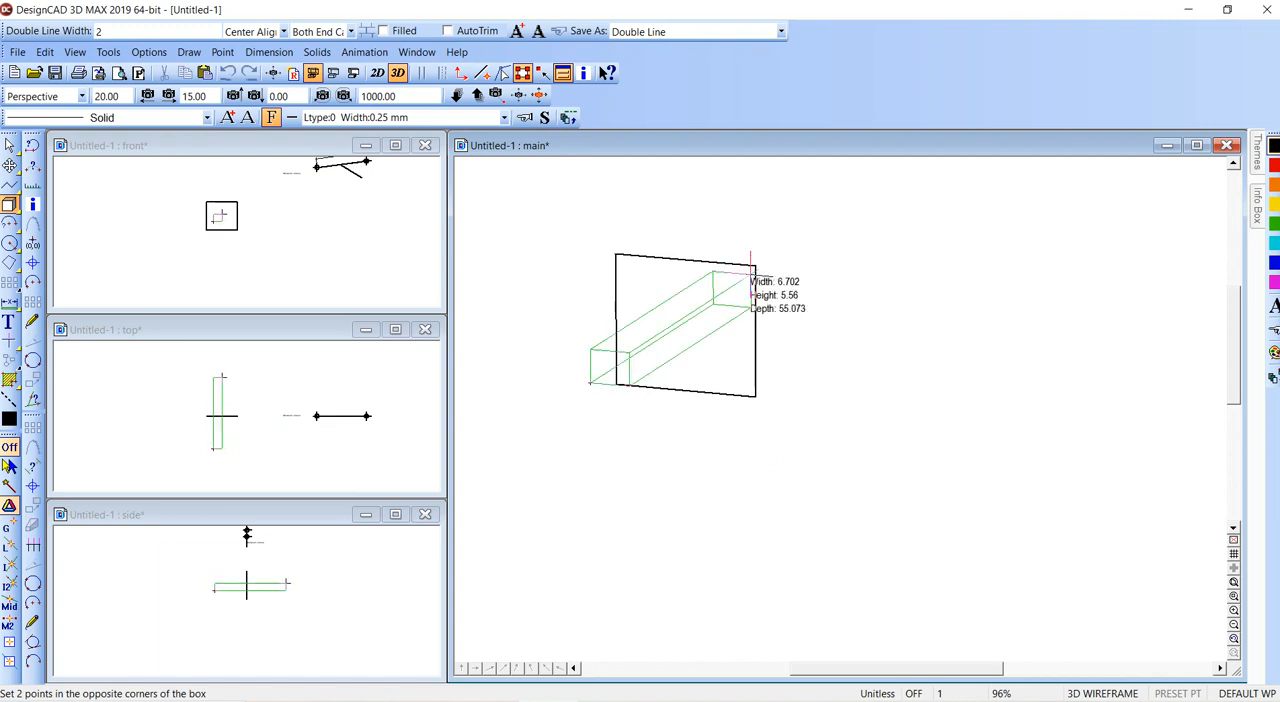
pyautogui.click(778, 262)
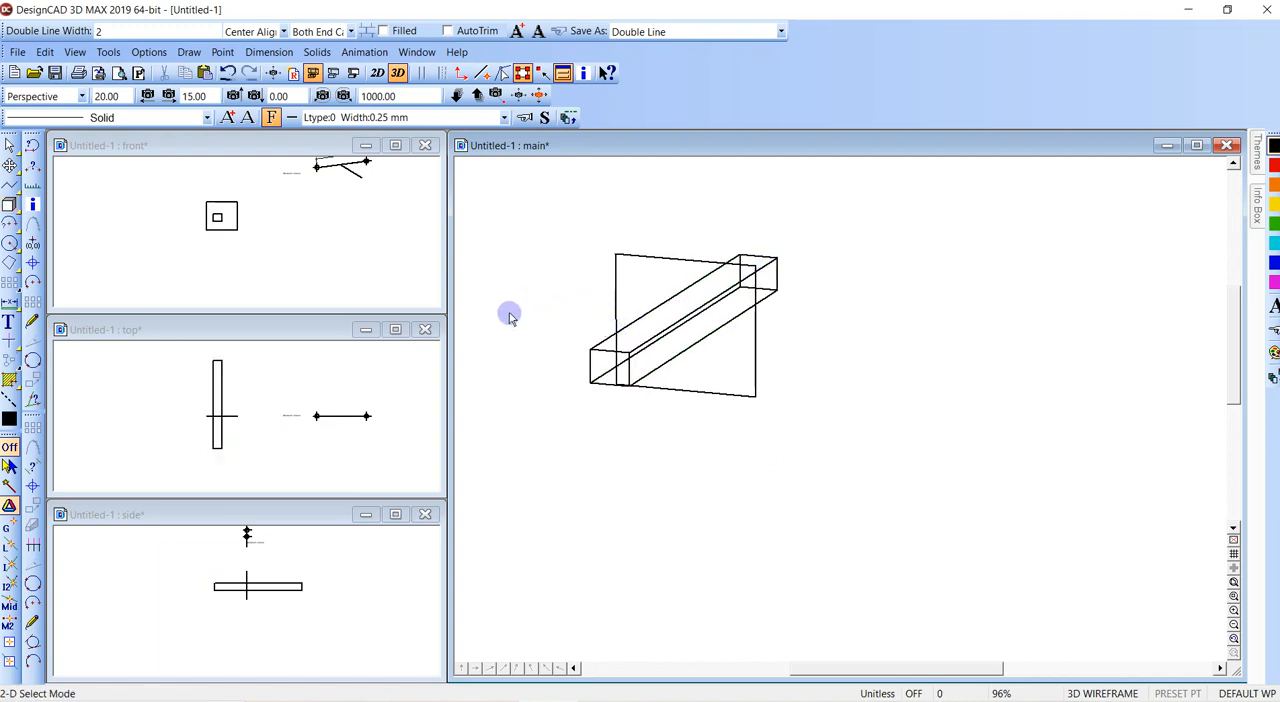
# - Render the view with the GDI render type and the Hidden Line render mode
pyautogui.click(353, 73)
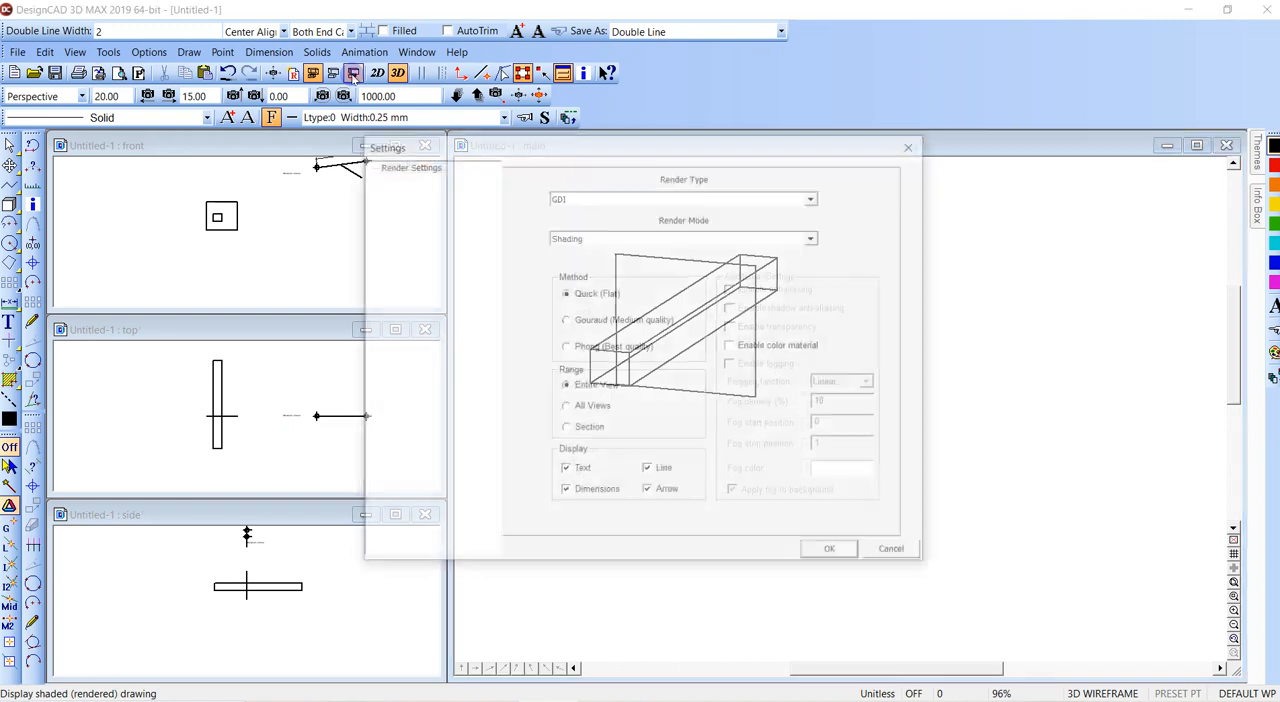
pyautogui.click(631, 241)
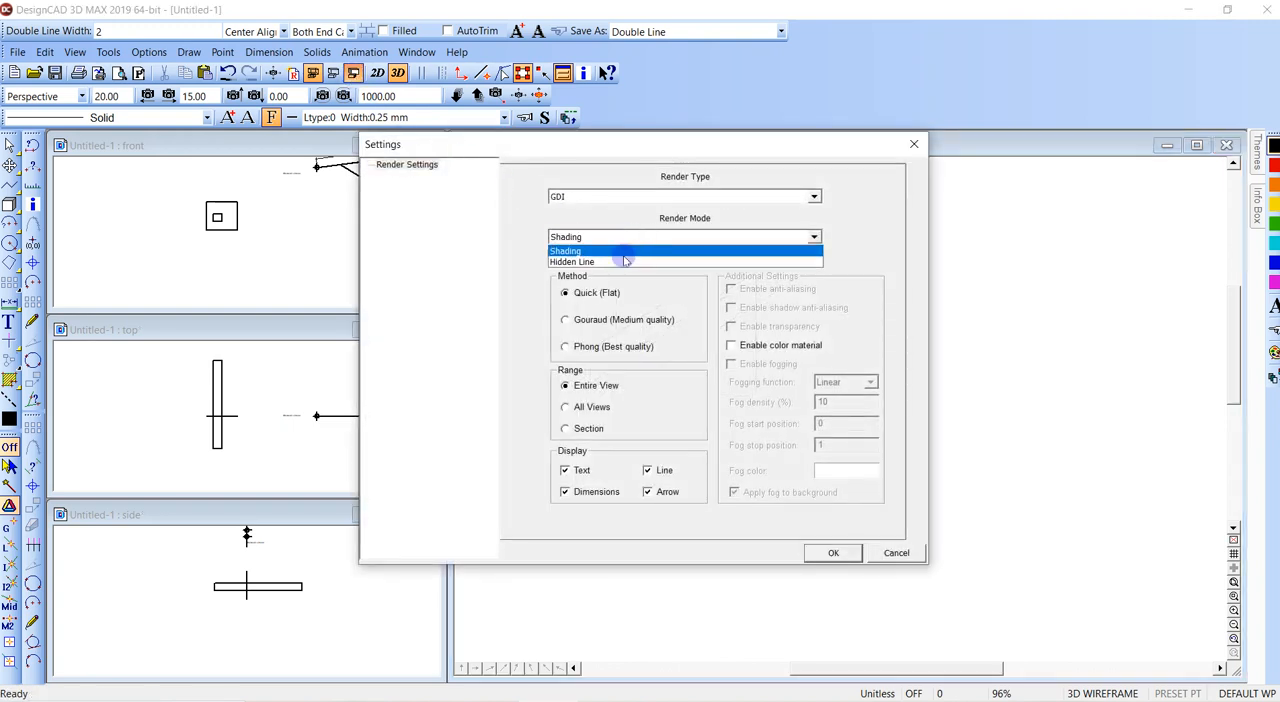
pyautogui.click(626, 258)
pyautogui.click(836, 553)
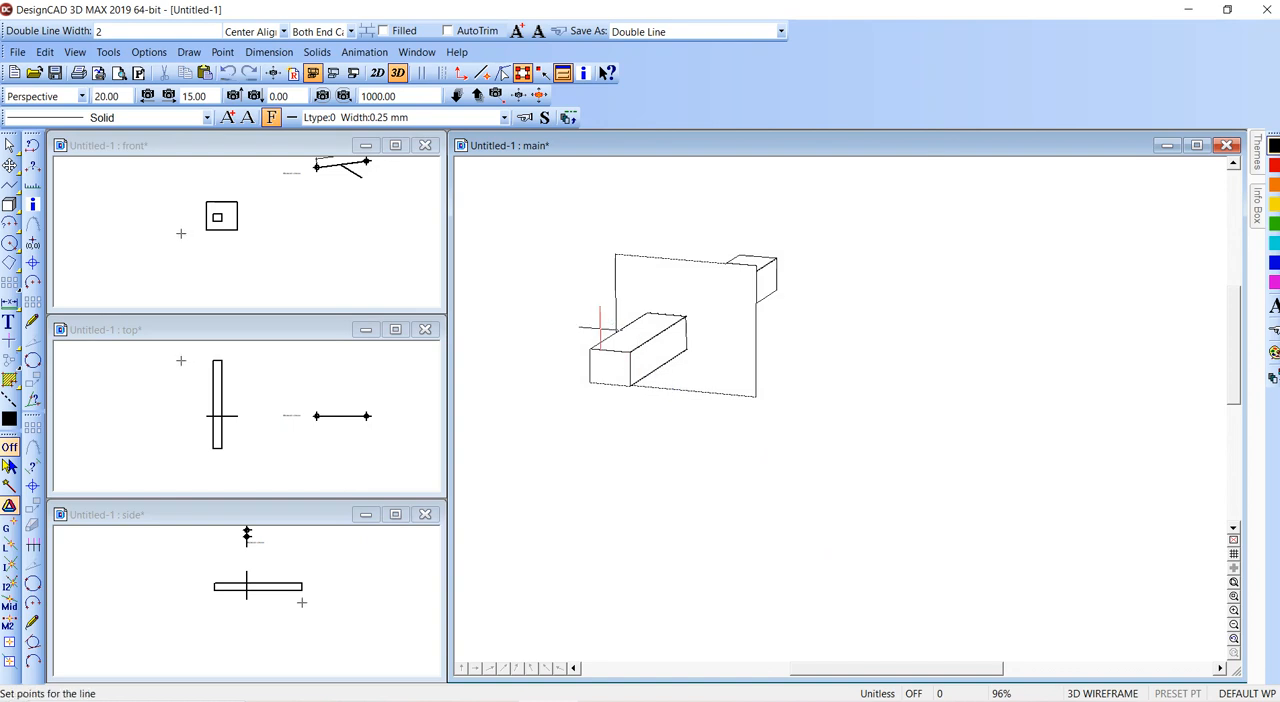
# - Draw a line between diagonally opposite corners of the long box, and delete the box
pyautogui.click(590, 349)
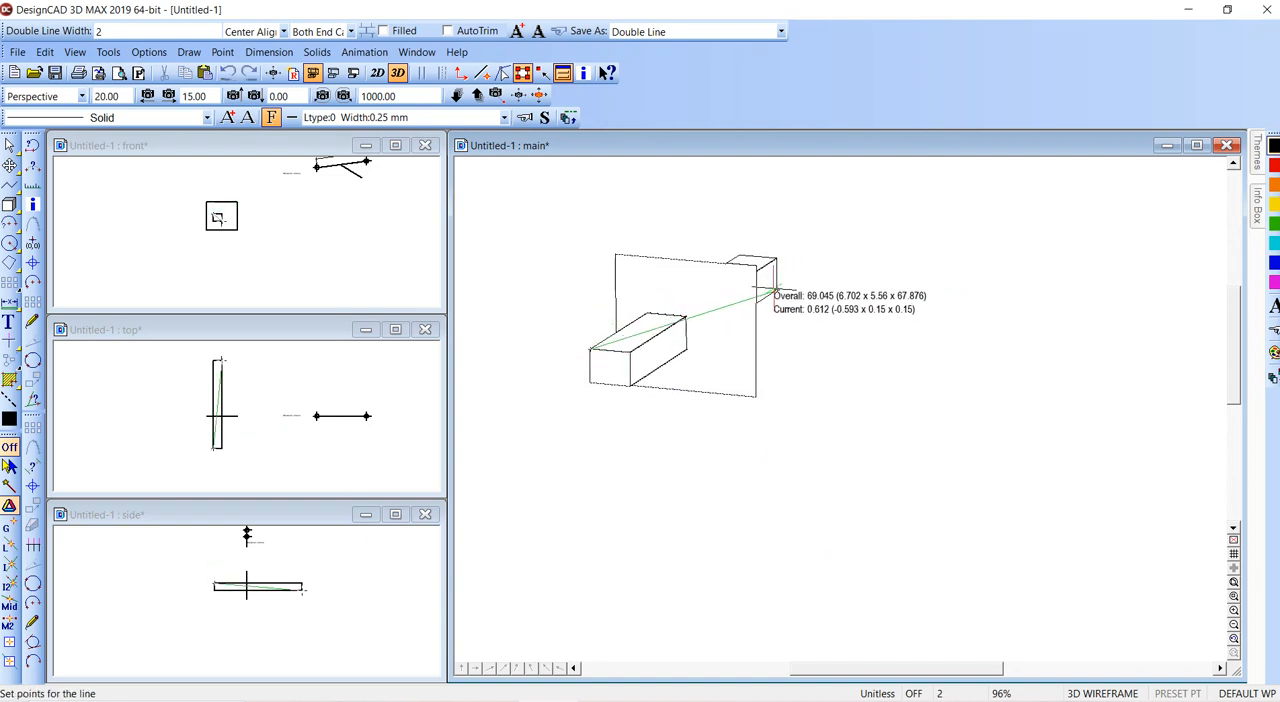
pyautogui.click(775, 291)
pyautogui.click(779, 254)
pyautogui.press('Delete')
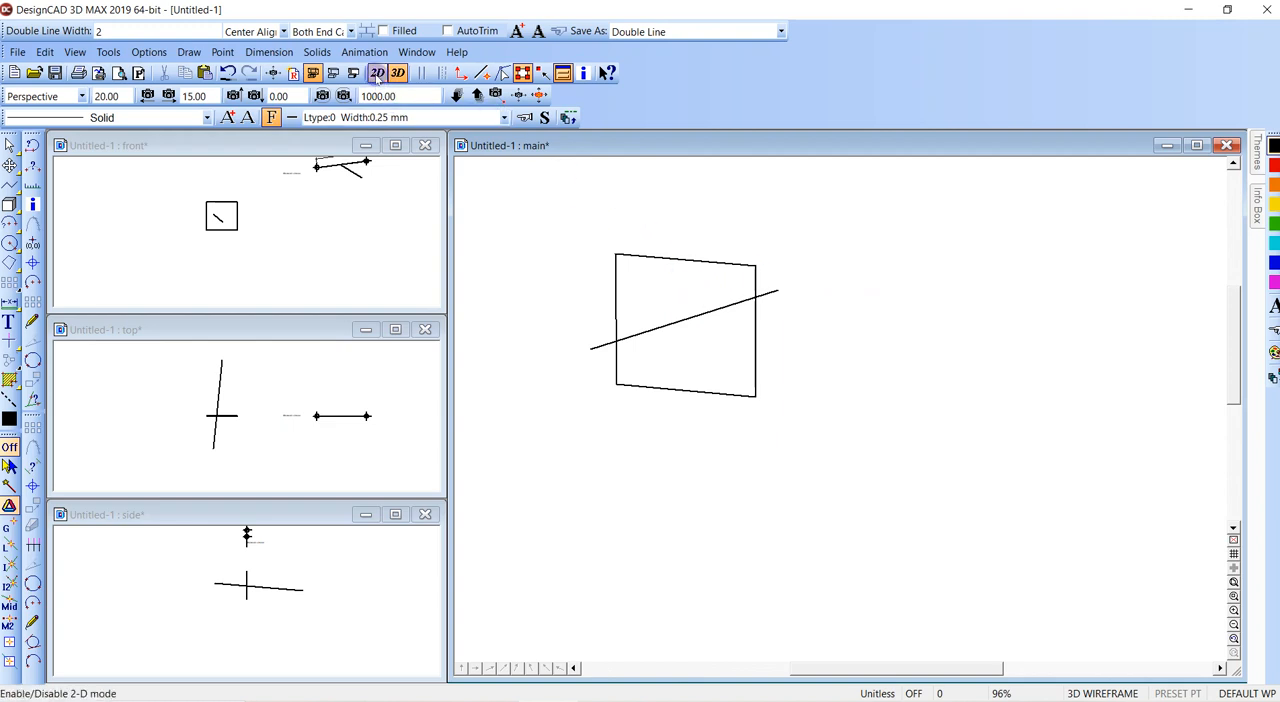
# - Render the plane and line in Hidden Line mode with GDI, and repeat it with the render type set to OpenGL
pyautogui.click(333, 75)
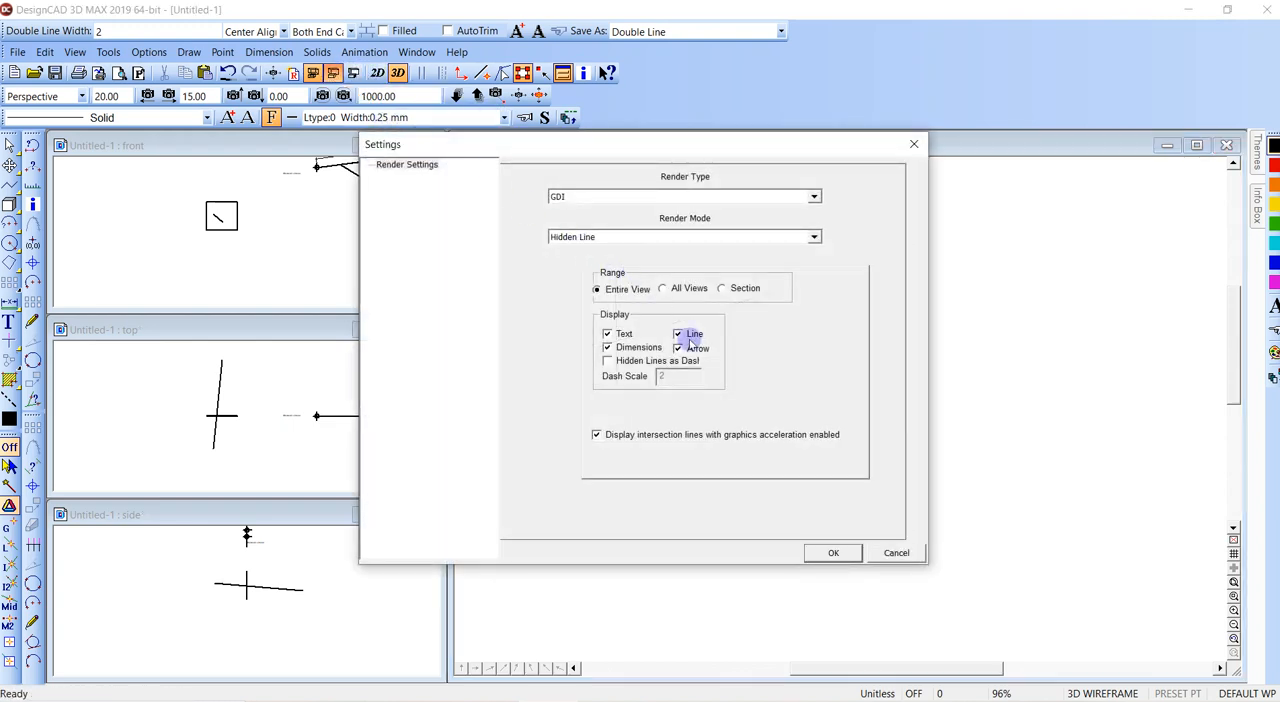
pyautogui.click(833, 553)
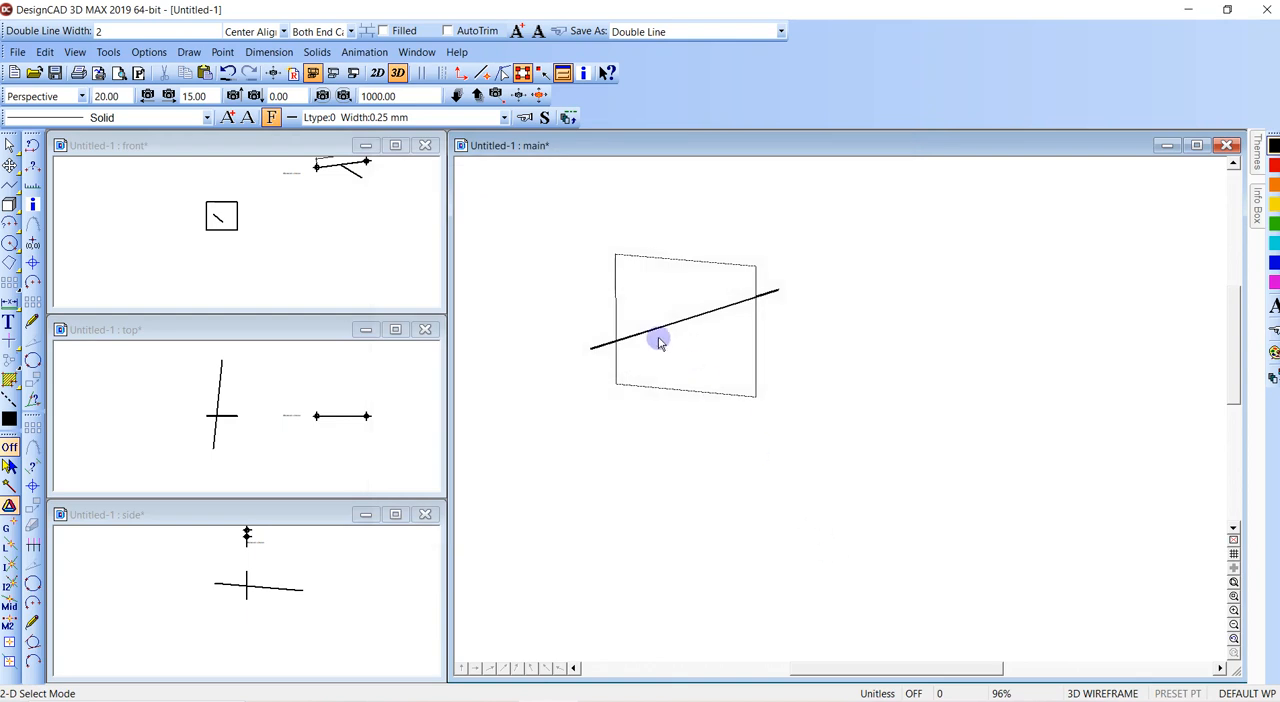
pyautogui.click(334, 75)
pyautogui.click(560, 197)
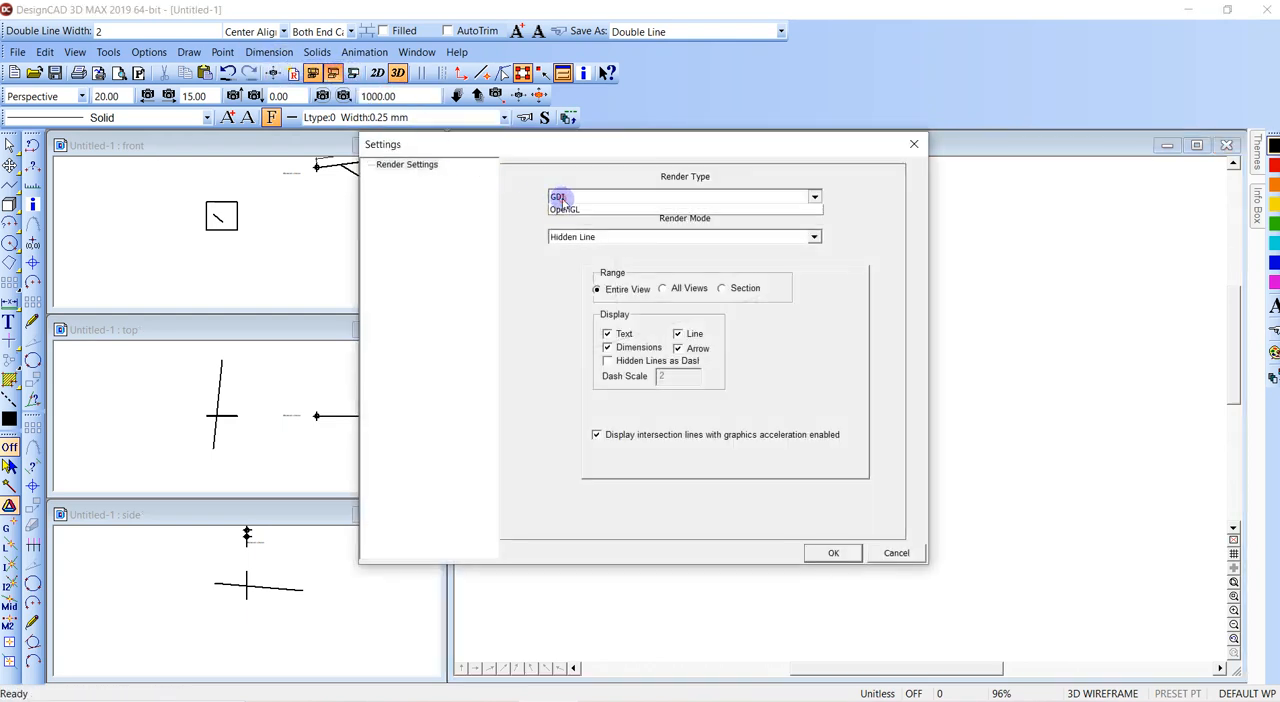
pyautogui.click(576, 220)
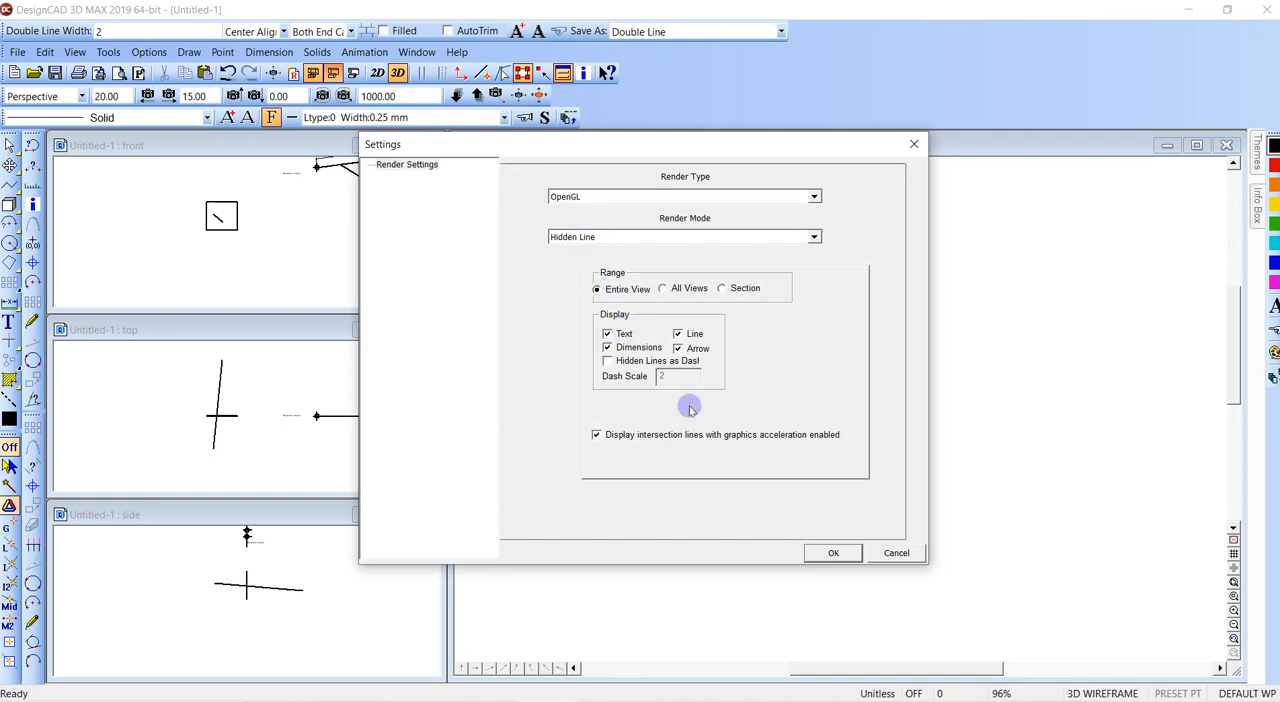
pyautogui.click(833, 553)
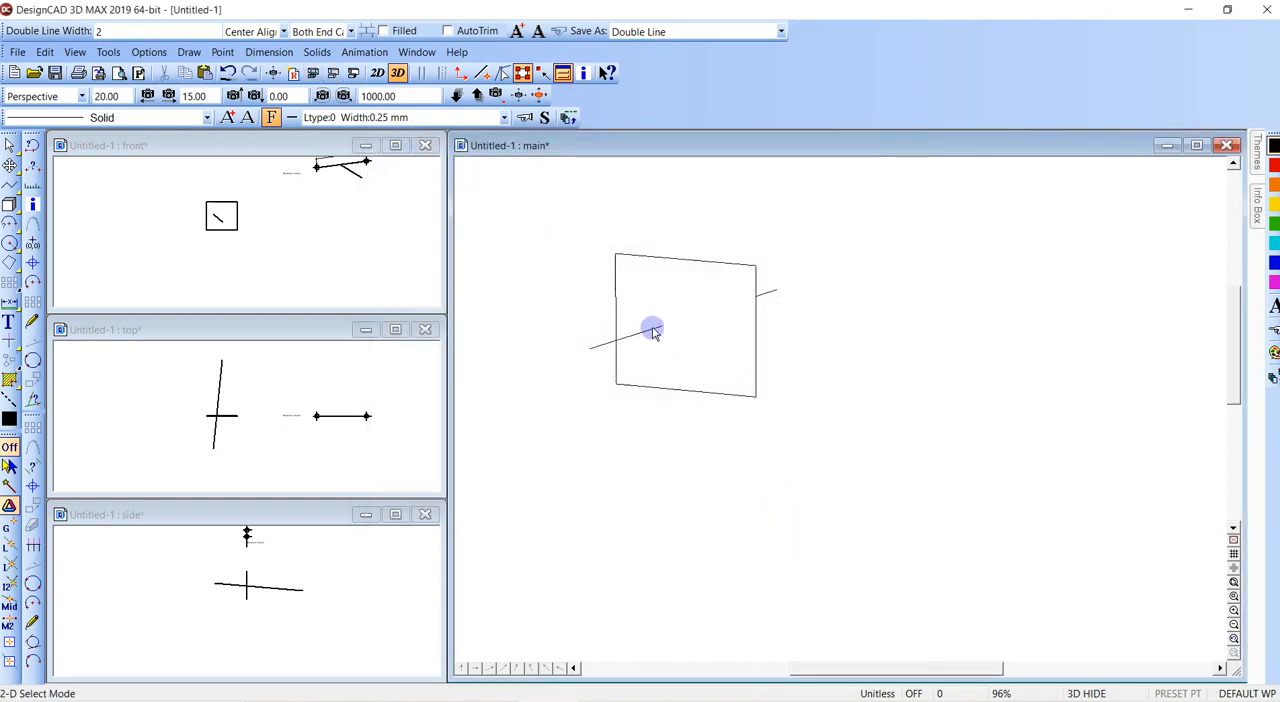
pyautogui.click(616, 384)
pyautogui.click(644, 366)
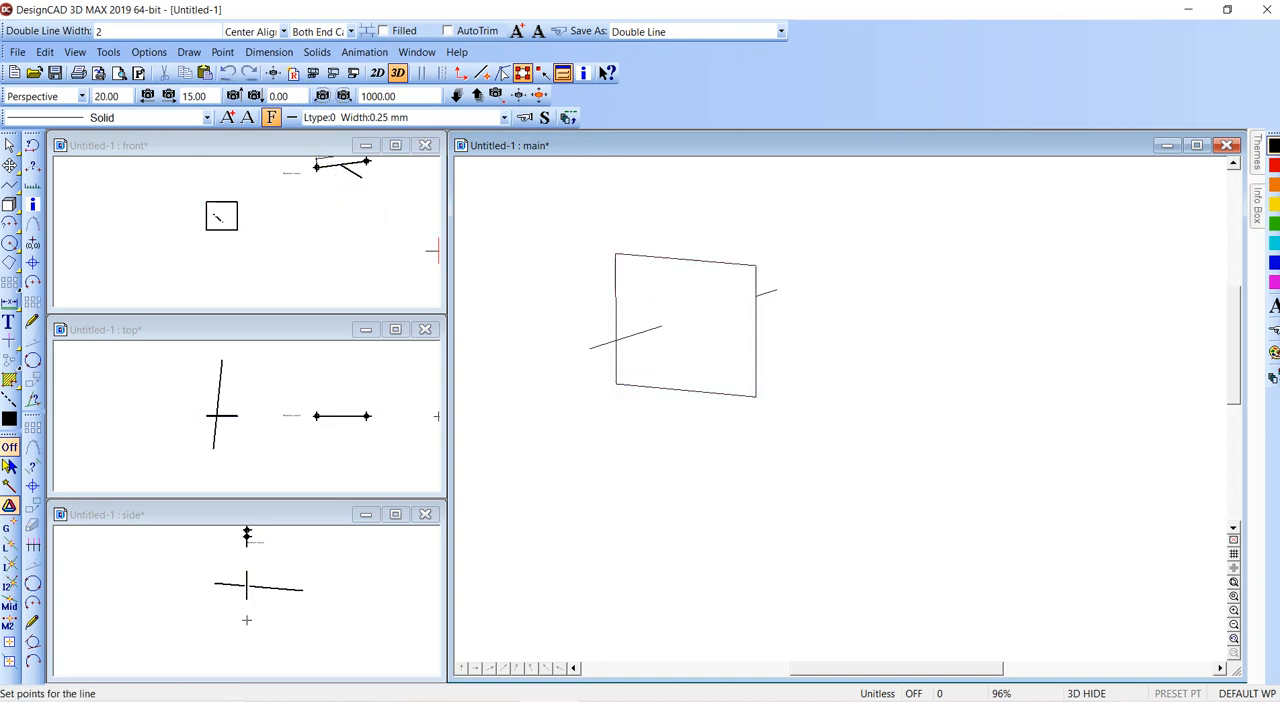
pyautogui.click(226, 54)
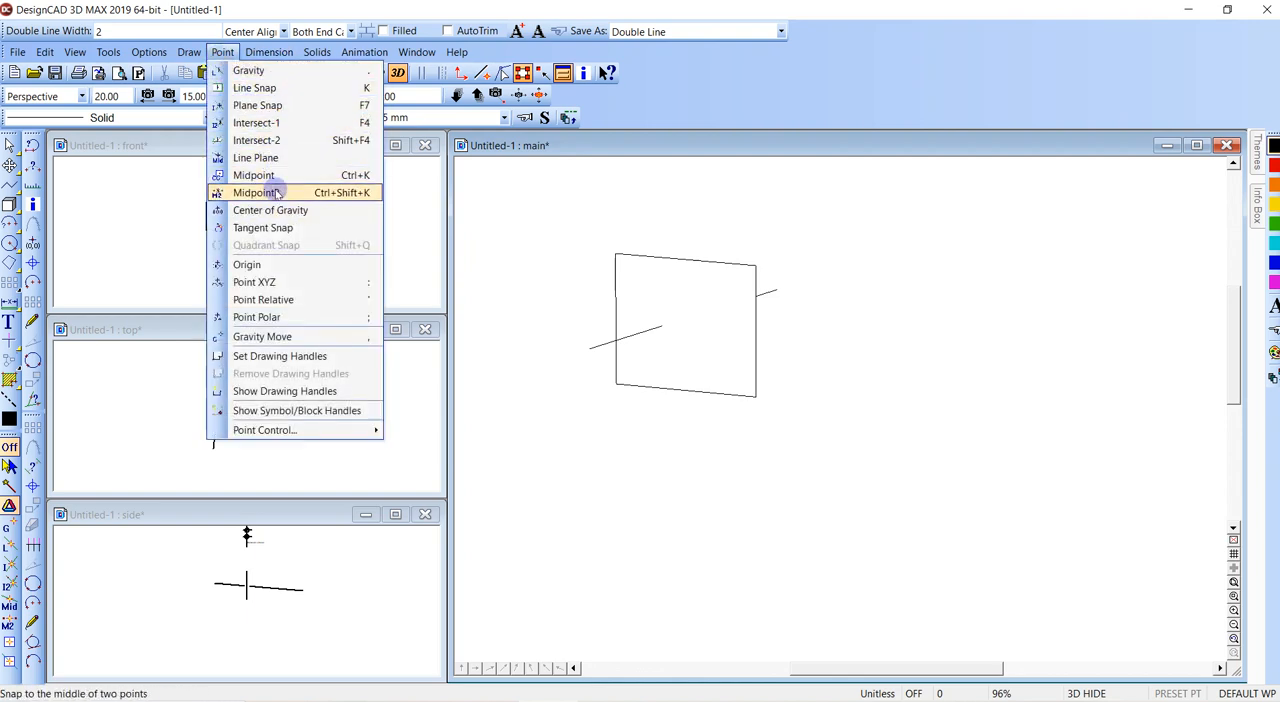
pyautogui.click(280, 108)
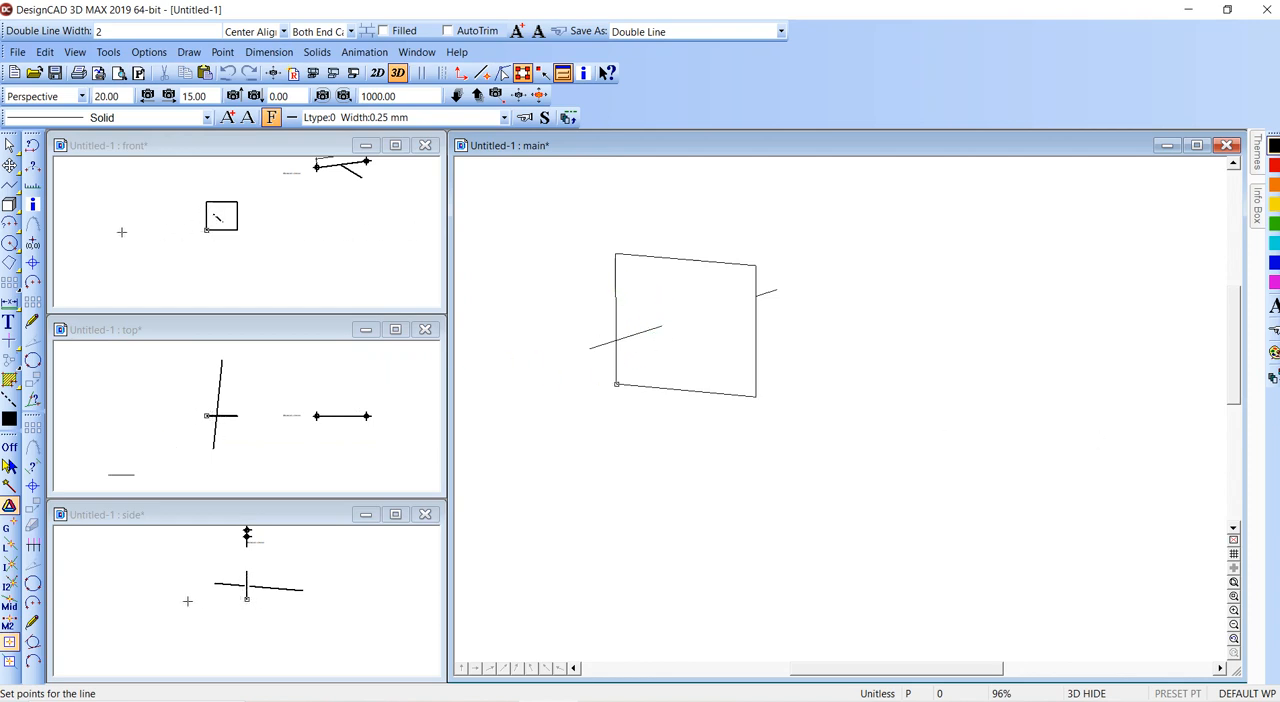
pyautogui.click(9, 447)
pyautogui.press('Escape')
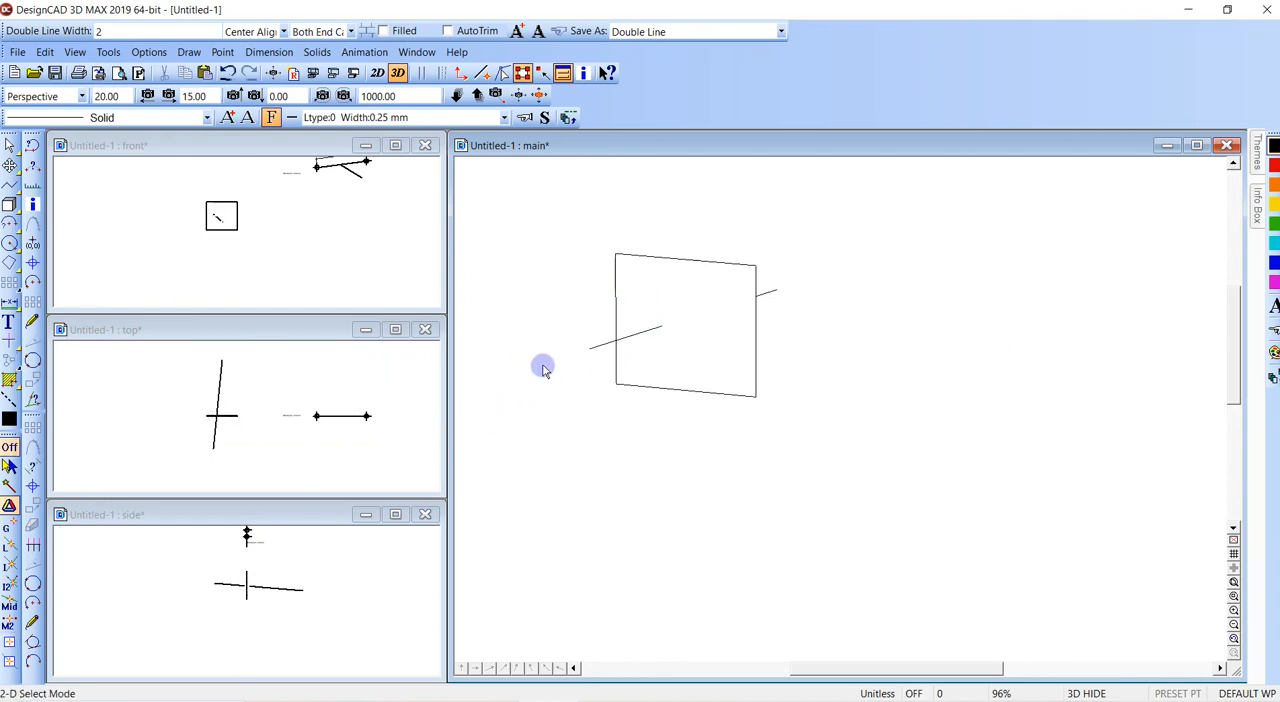
# - Draw an orthogonal line about 16.6 long from the line-plane intersection point to the plane's right-hand edge, using the Line Plane snap
pyautogui.press('v')
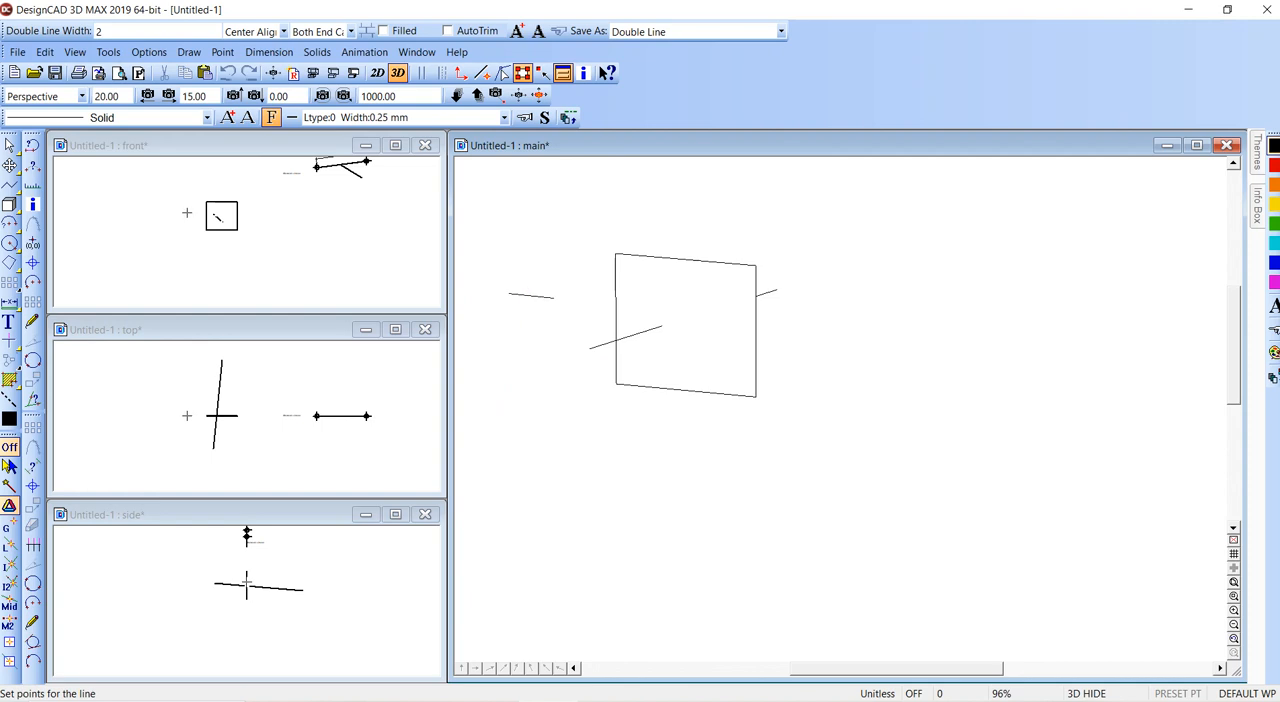
pyautogui.click(200, 55)
pyautogui.moveTo(222, 52)
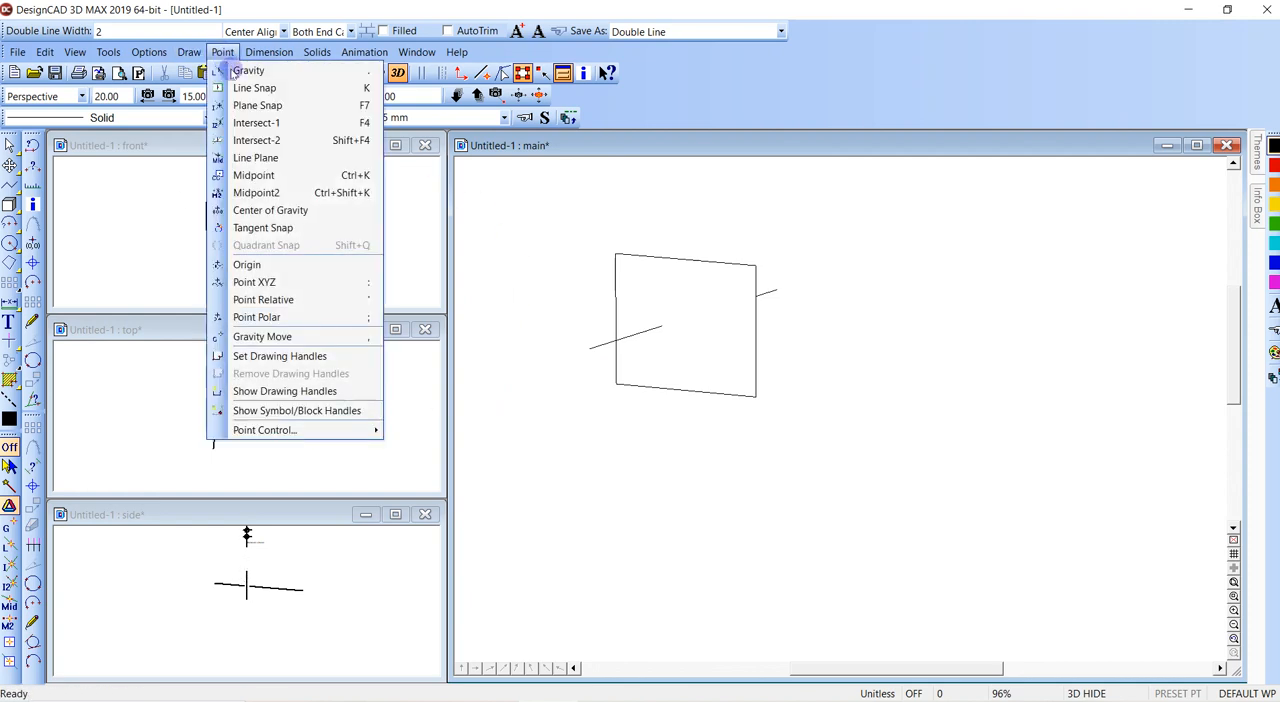
pyautogui.click(277, 160)
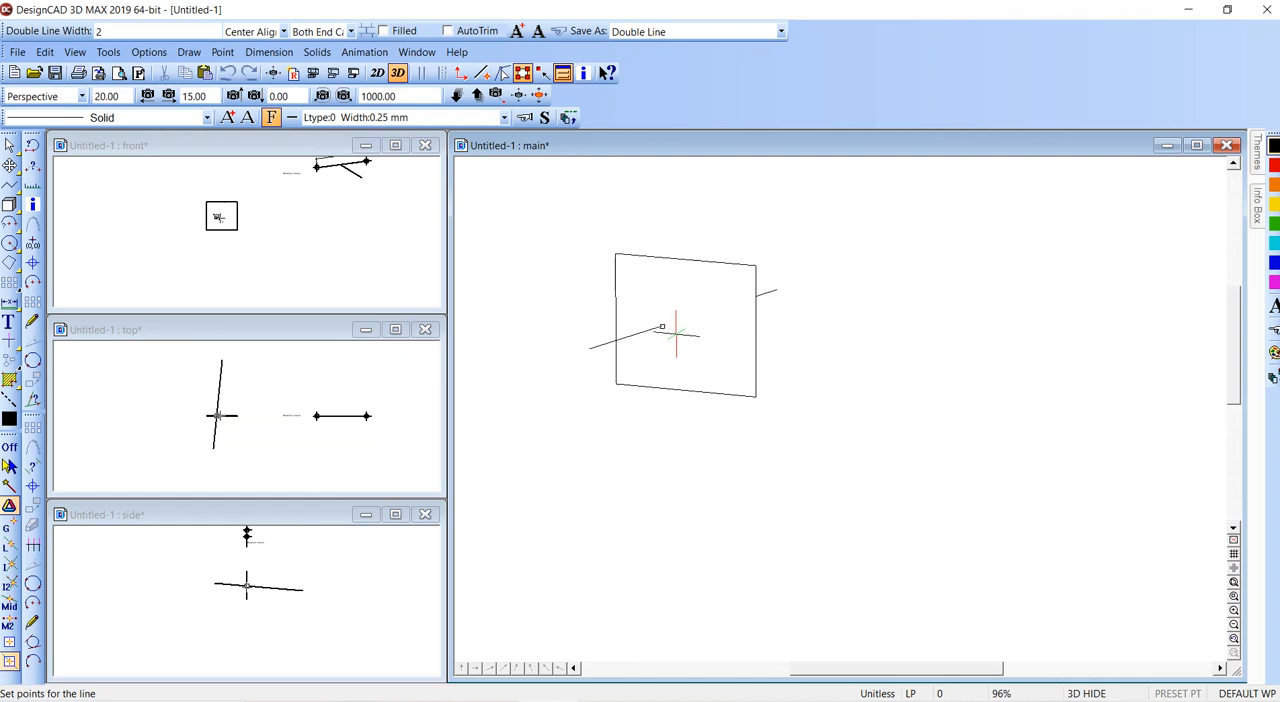
pyautogui.click(676, 333)
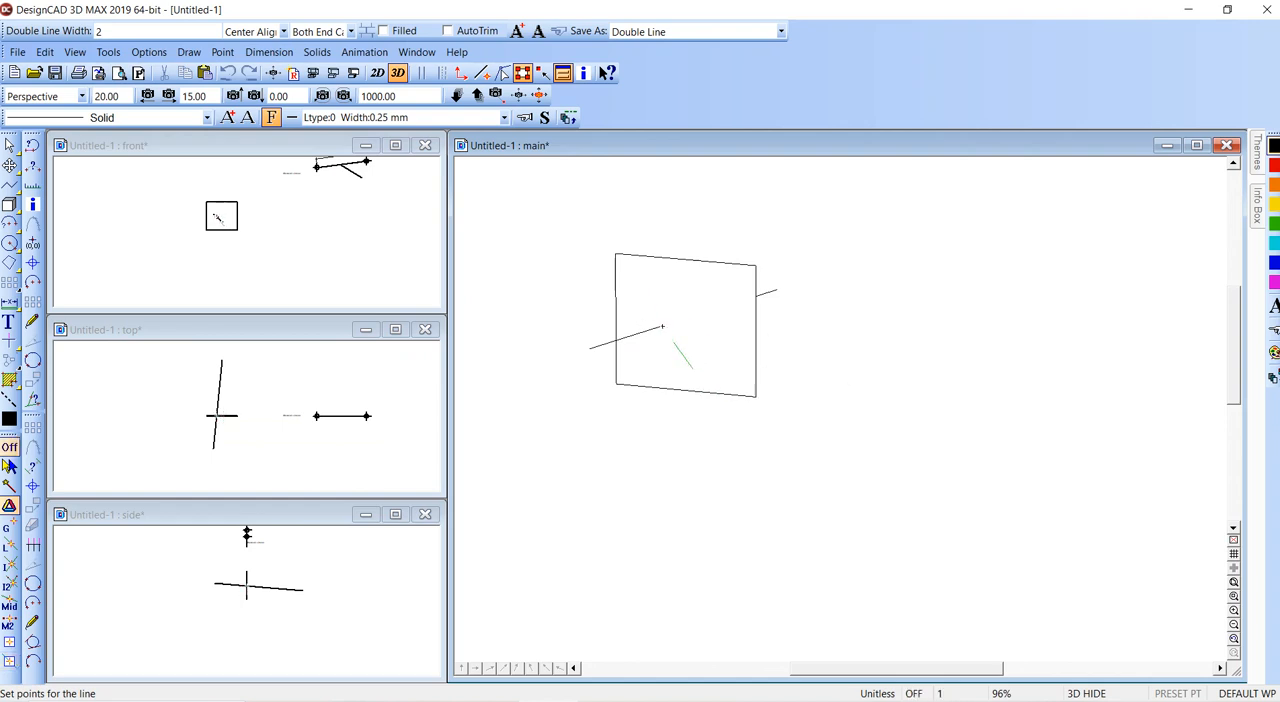
pyautogui.click(461, 73)
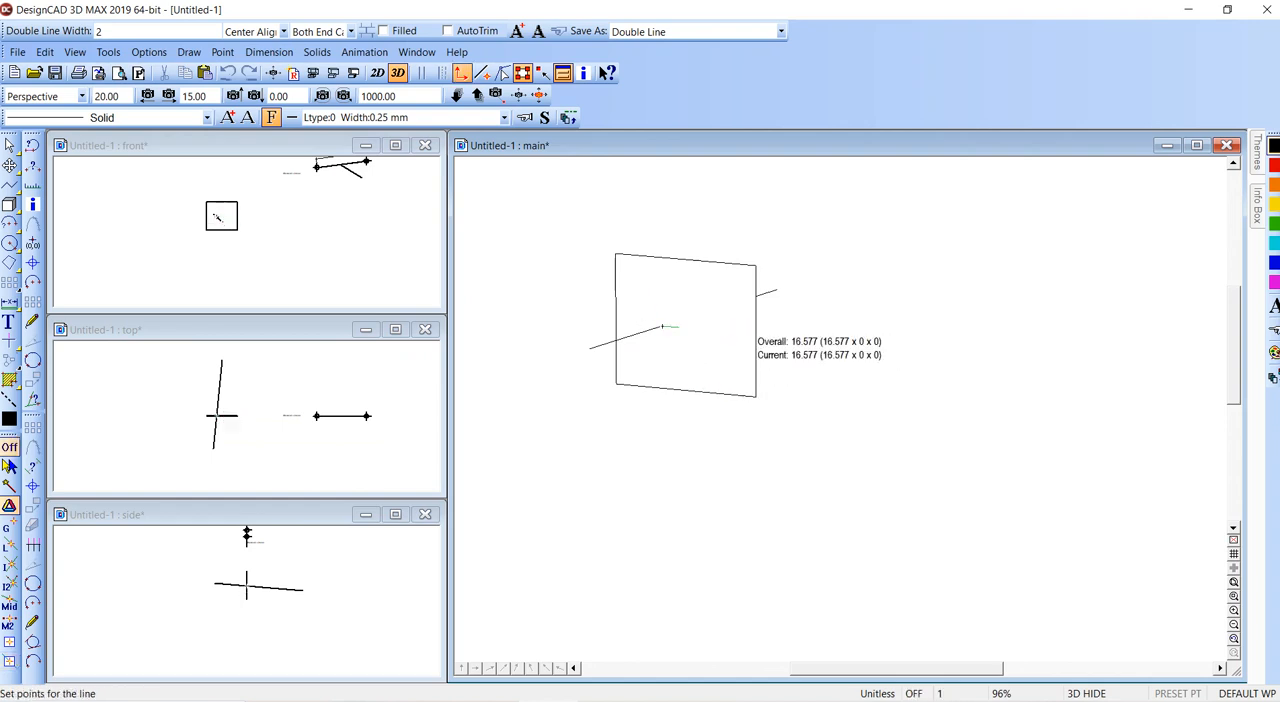
pyautogui.click(755, 333)
pyautogui.press('Return')
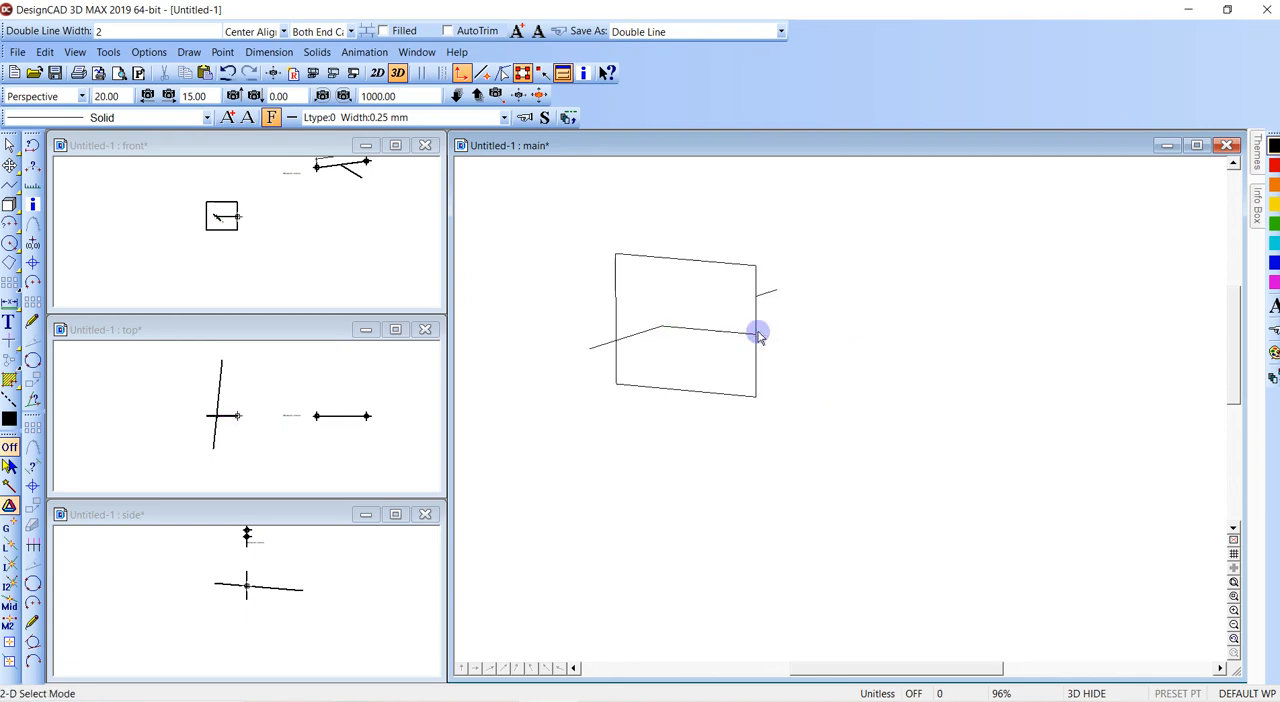
# - Render the plane and lines in Hidden Line mode with OpenGL, and return all views to wireframe
pyautogui.press('w')
pyautogui.click(593, 235)
pyautogui.click(810, 425)
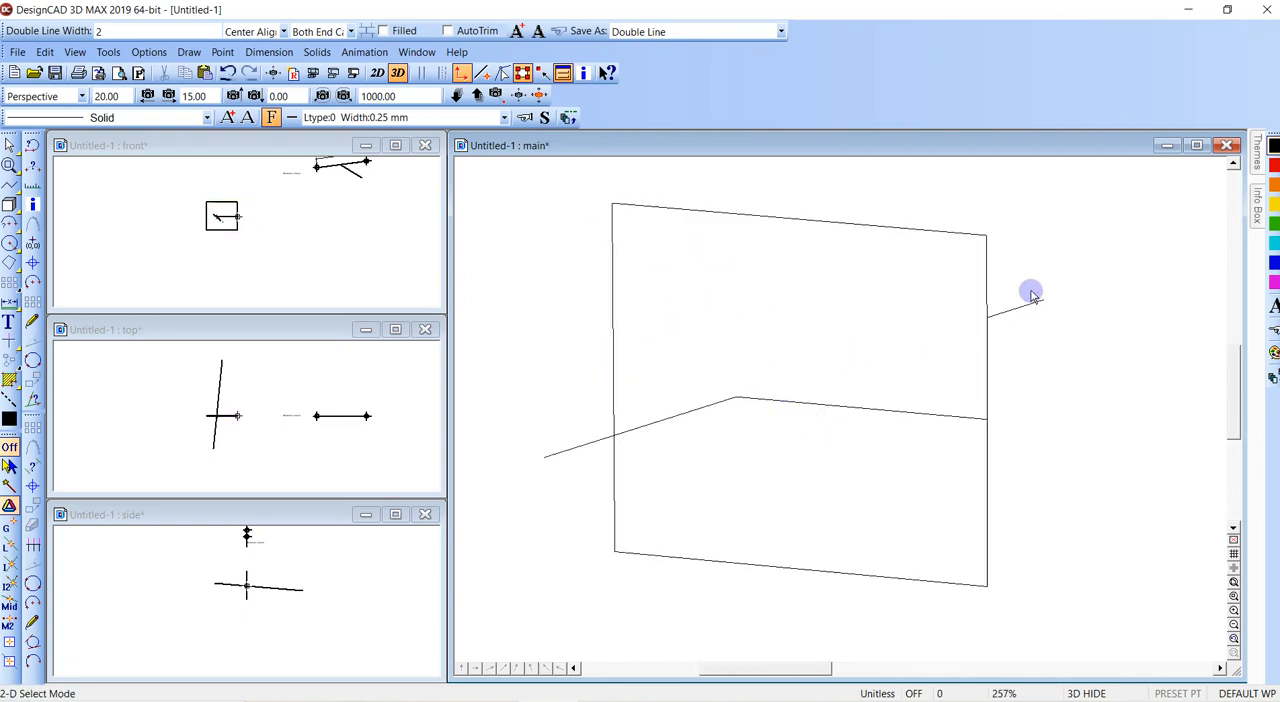
pyautogui.click(333, 73)
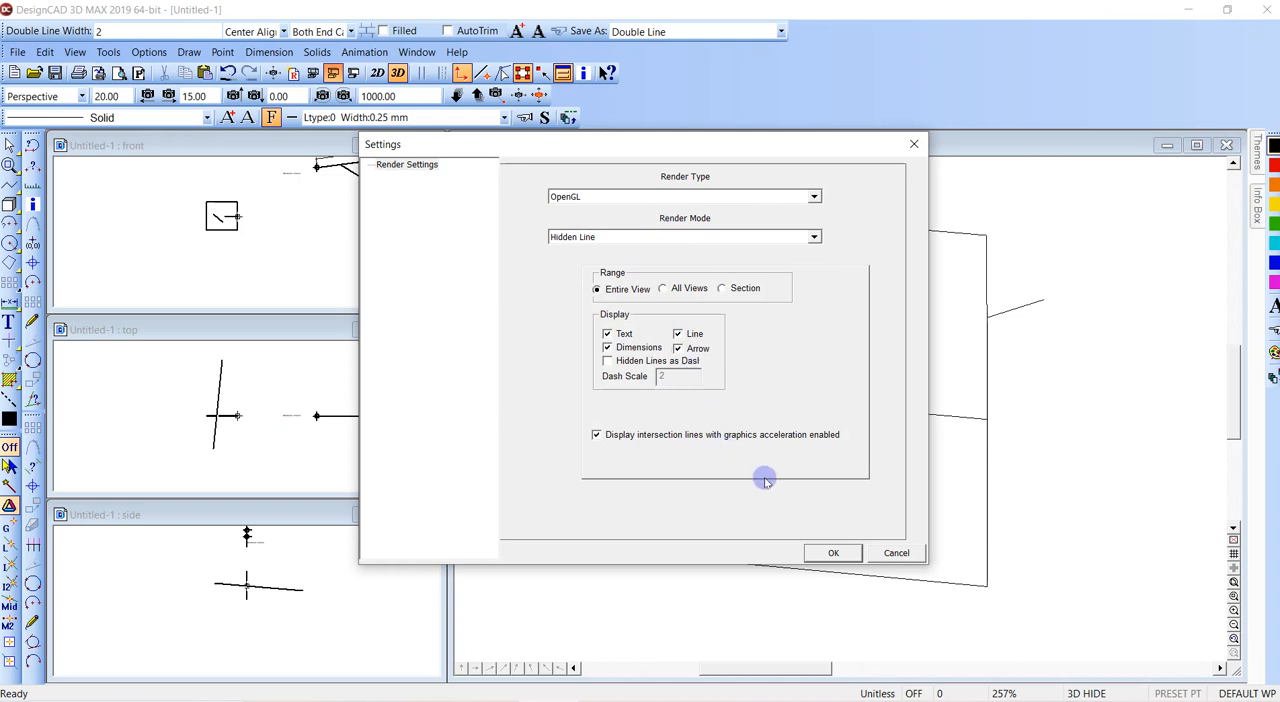
pyautogui.click(829, 553)
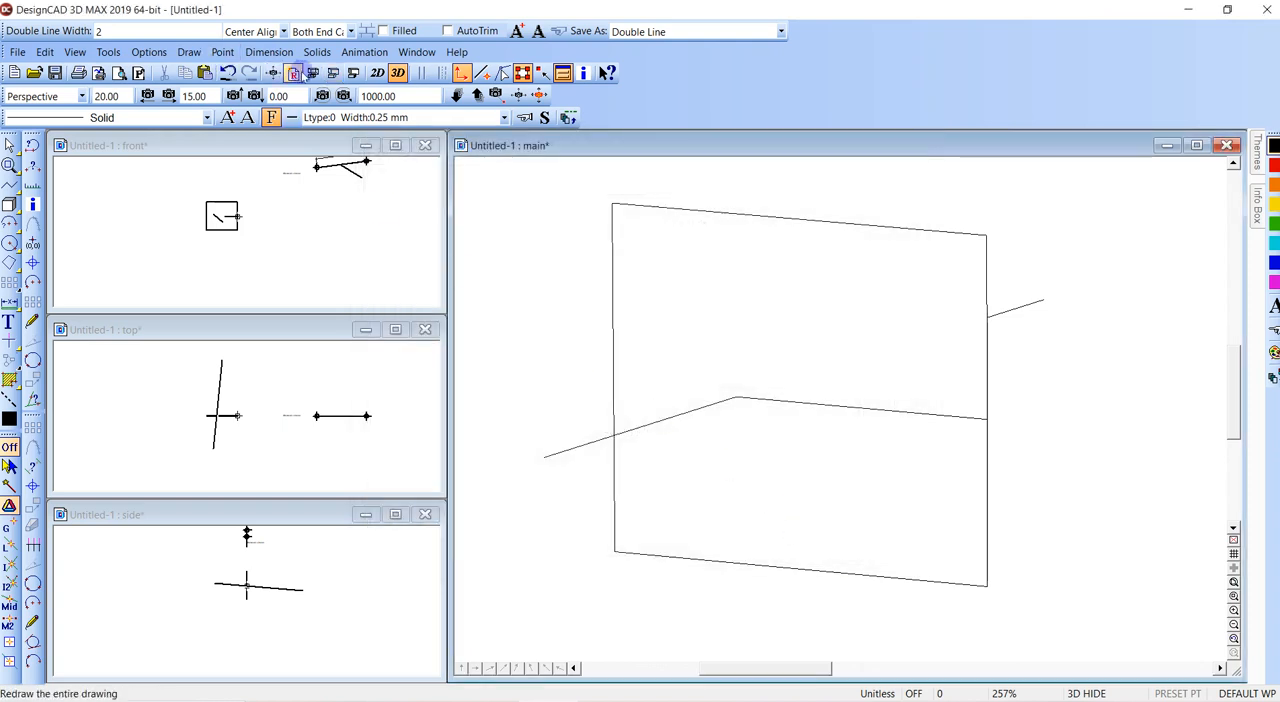
pyautogui.click(313, 73)
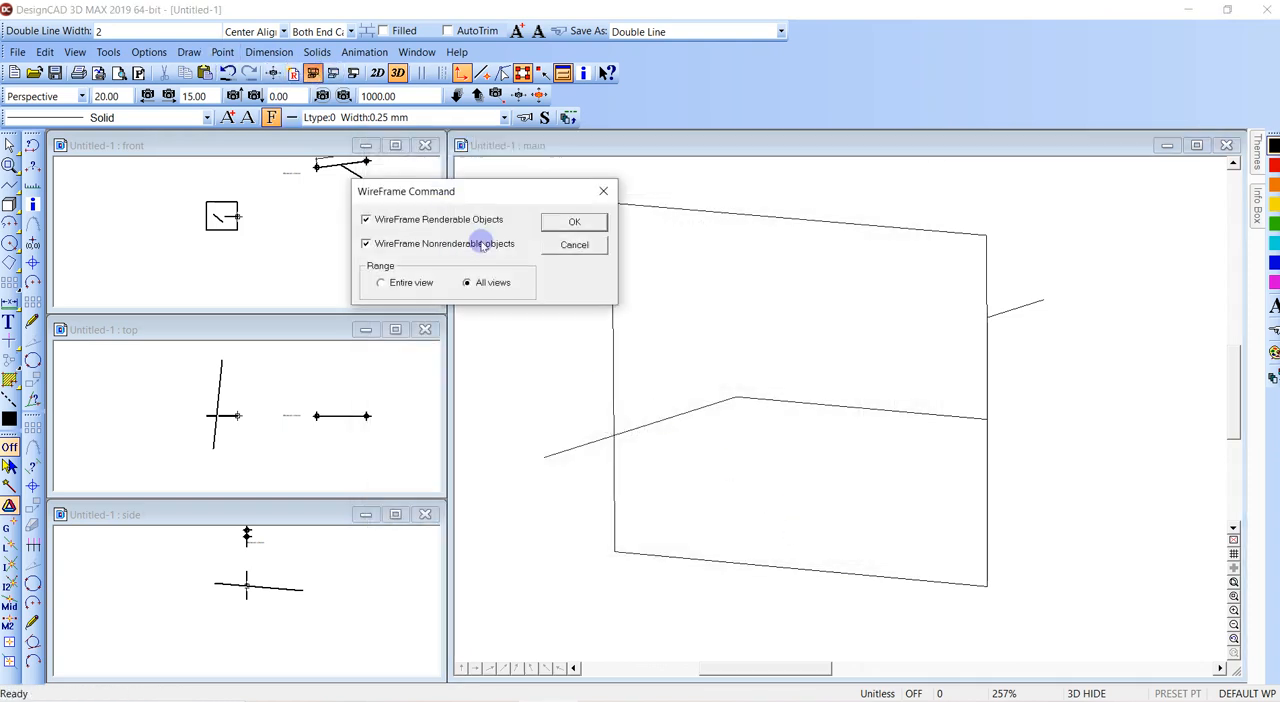
pyautogui.click(561, 222)
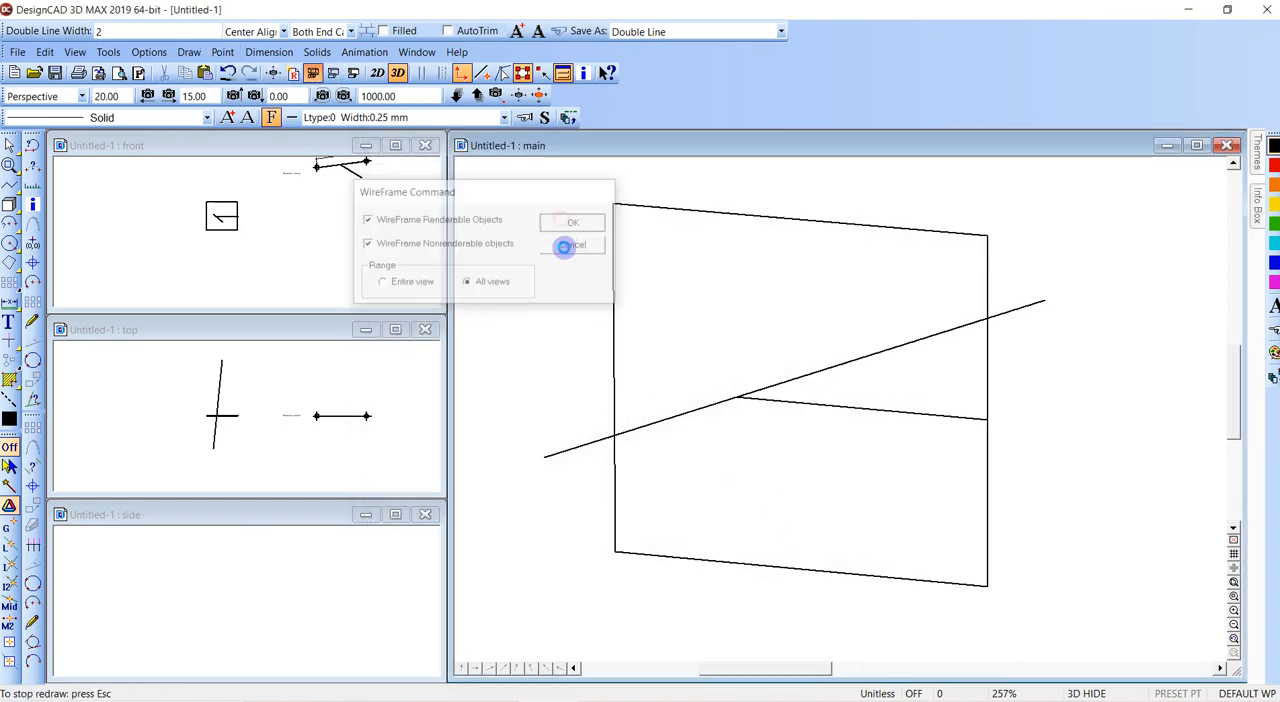
# - Extend the horizontal line past the intersection to the plane's opposite vertical edge with the Trim command
pyautogui.press('t')
pyautogui.click(780, 397)
pyautogui.click(611, 372)
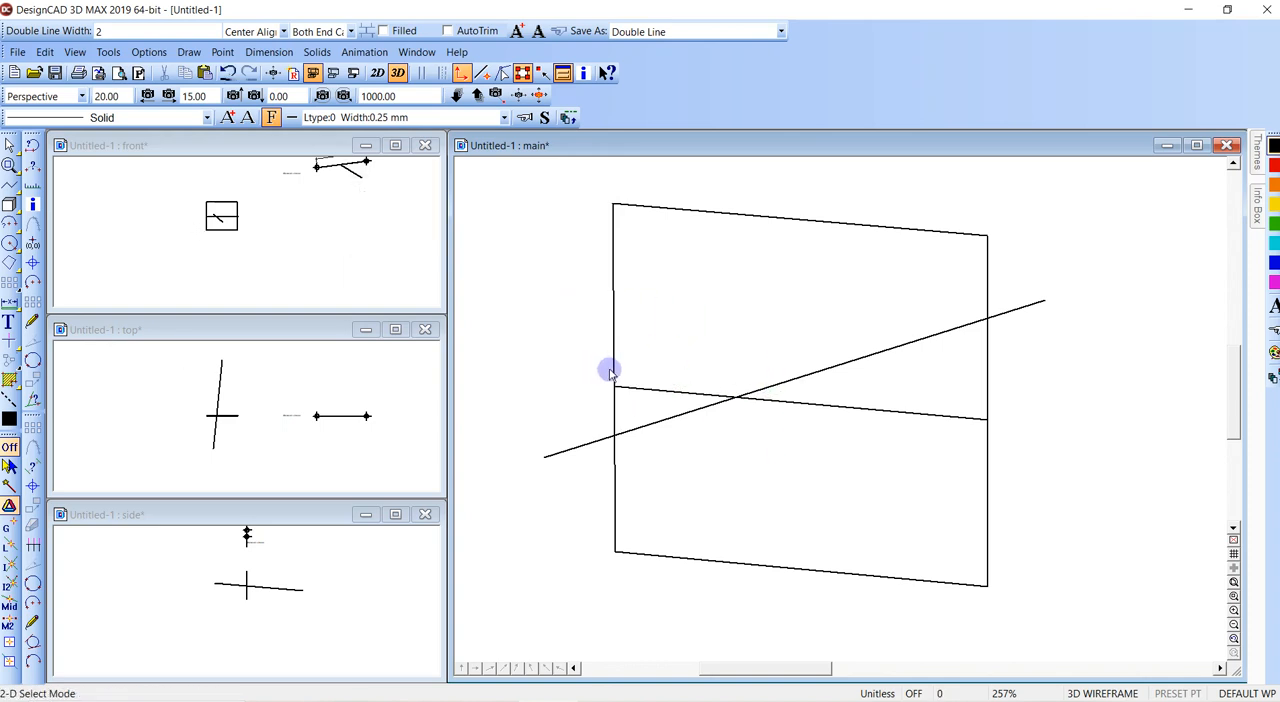
pyautogui.press('t')
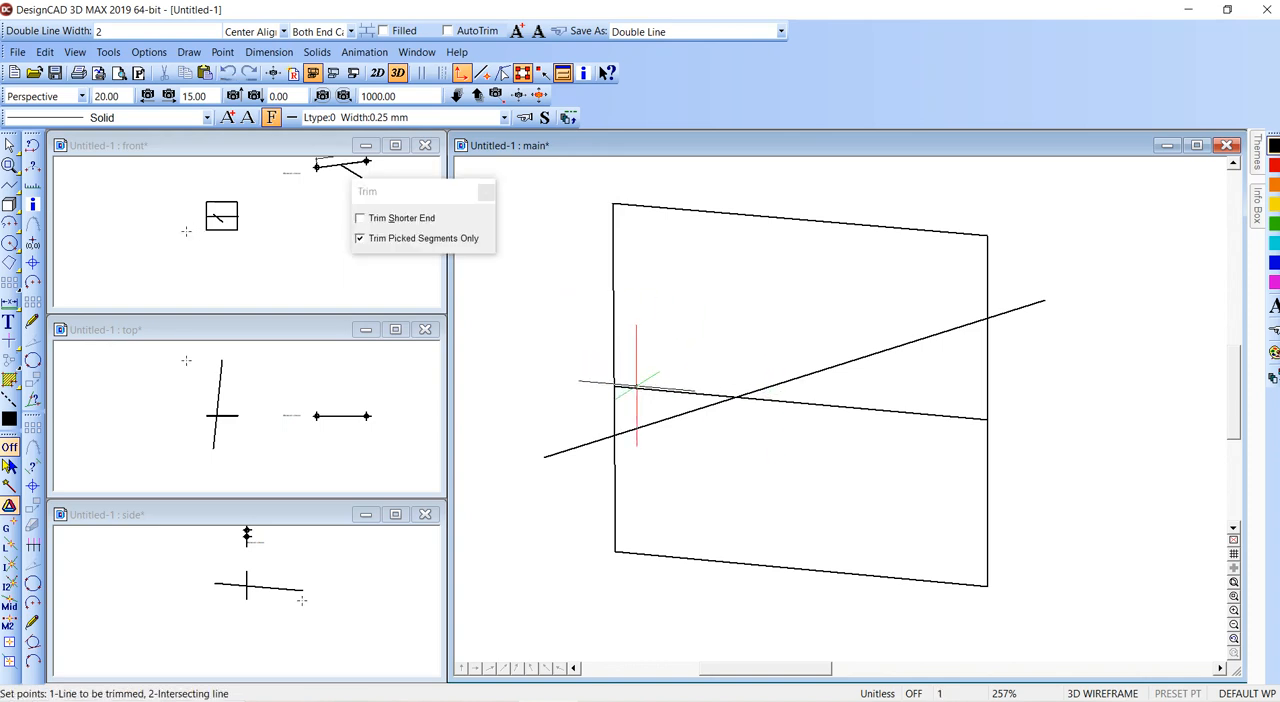
pyautogui.click(616, 355)
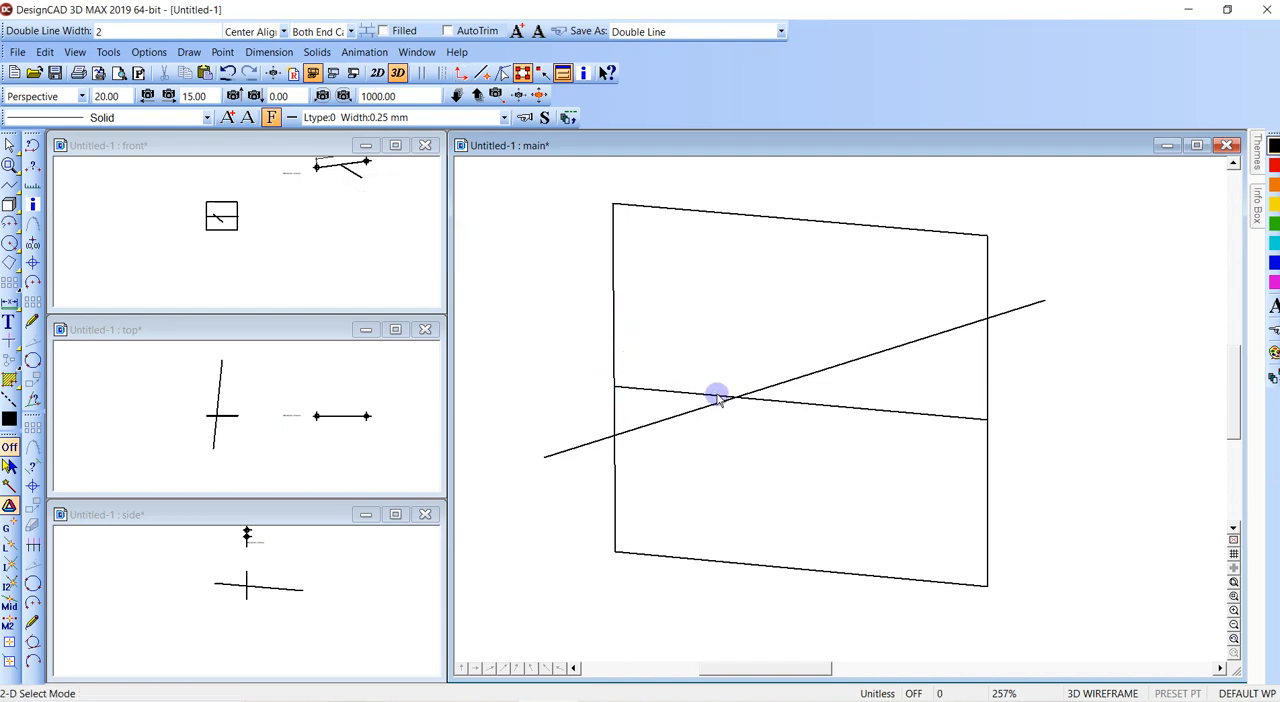
# - Draw a low, flat 3D box in the empty area beside the upright plane
pyautogui.scroll(-2, 717, 397)
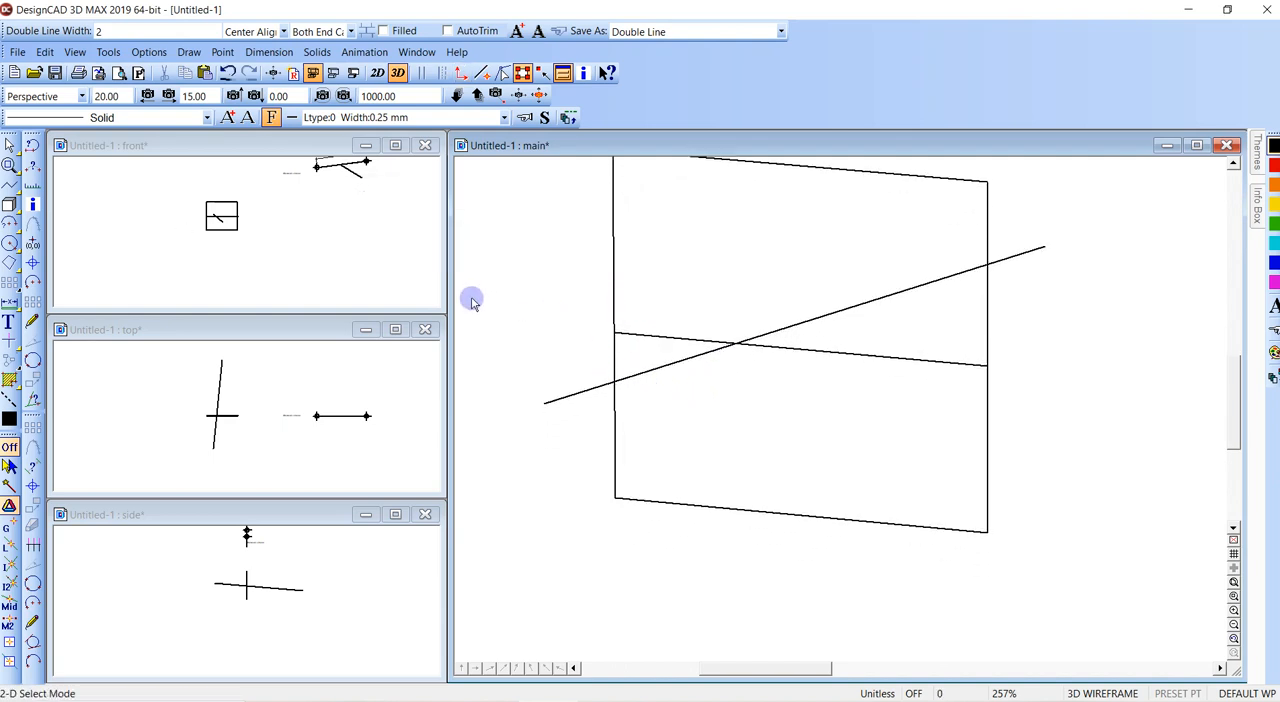
pyautogui.scroll(-1, 471, 299)
pyautogui.keyDown('ctrl'); pyautogui.scroll(-6, 471, 299); pyautogui.keyUp('ctrl')
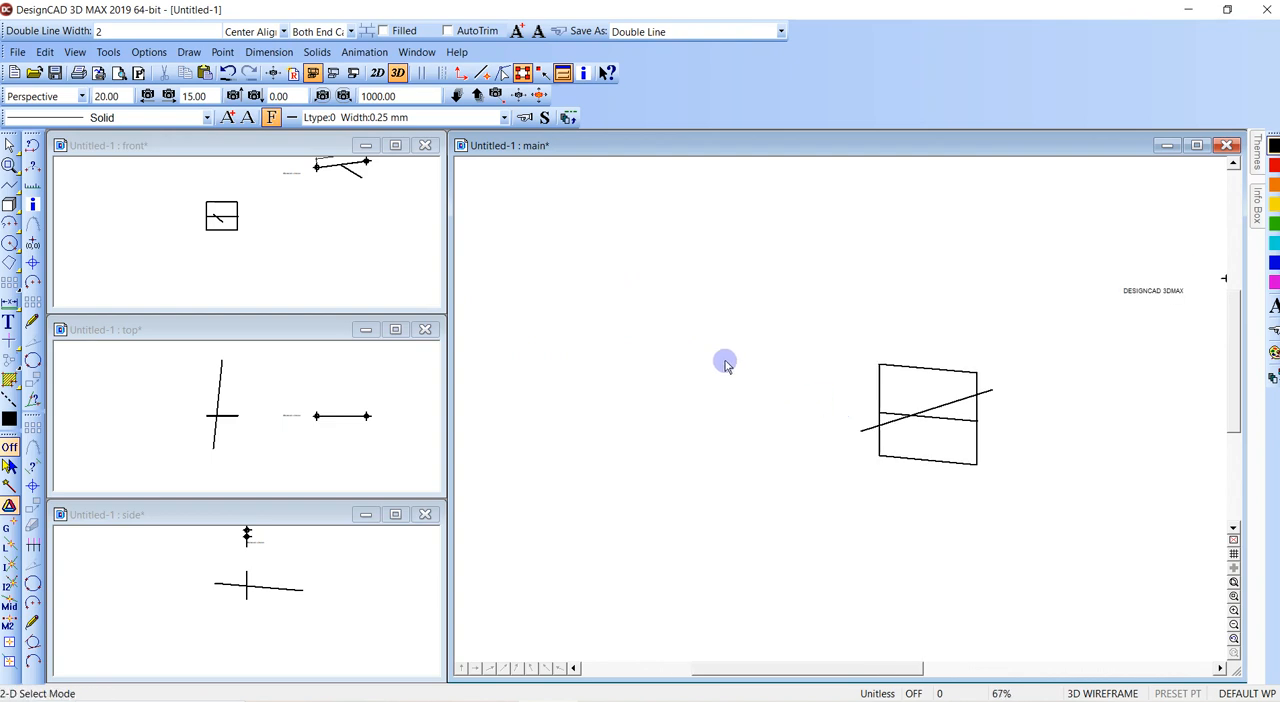
pyautogui.moveTo(679, 347); pyautogui.dragTo(801, 303, button='middle')
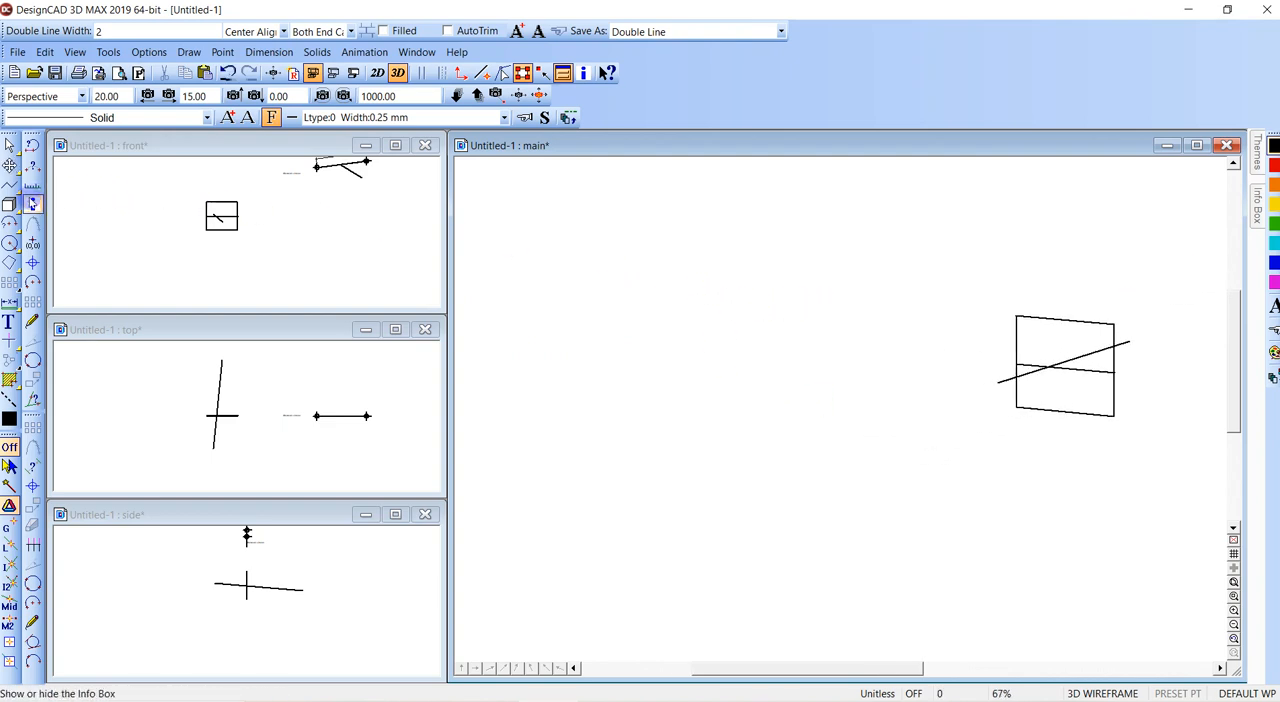
pyautogui.click(9, 204)
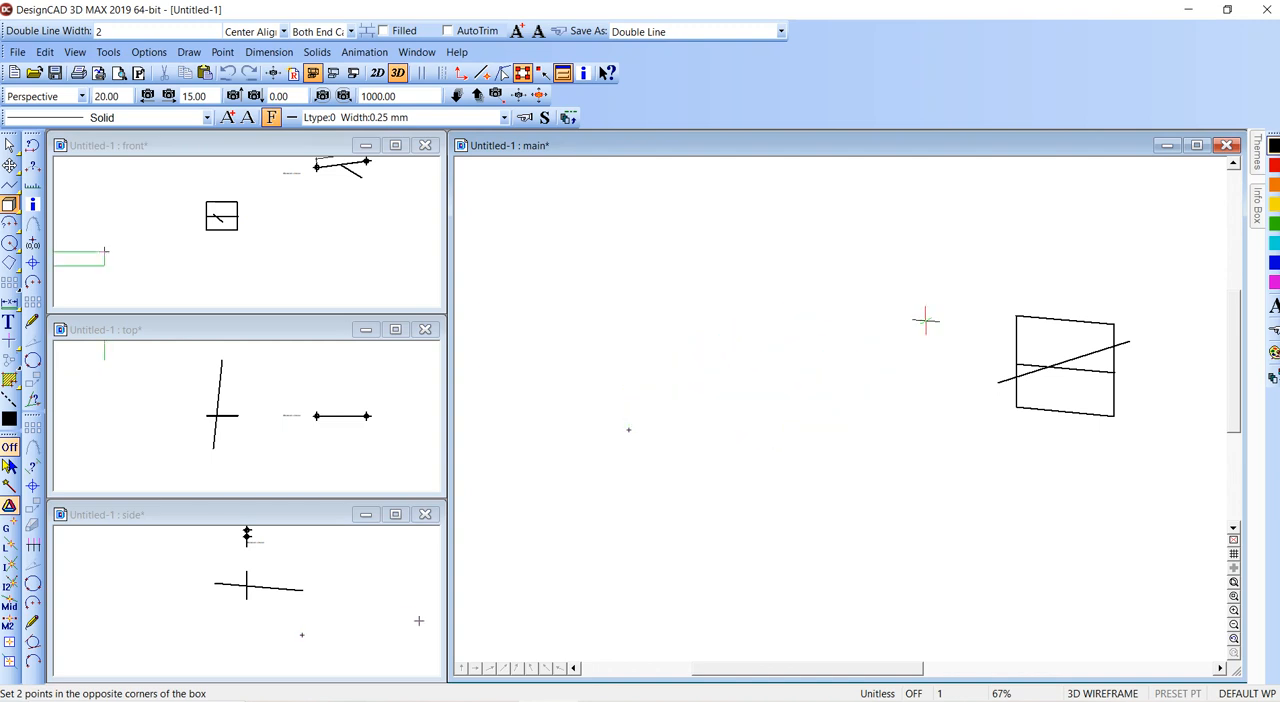
pyautogui.click(952, 347)
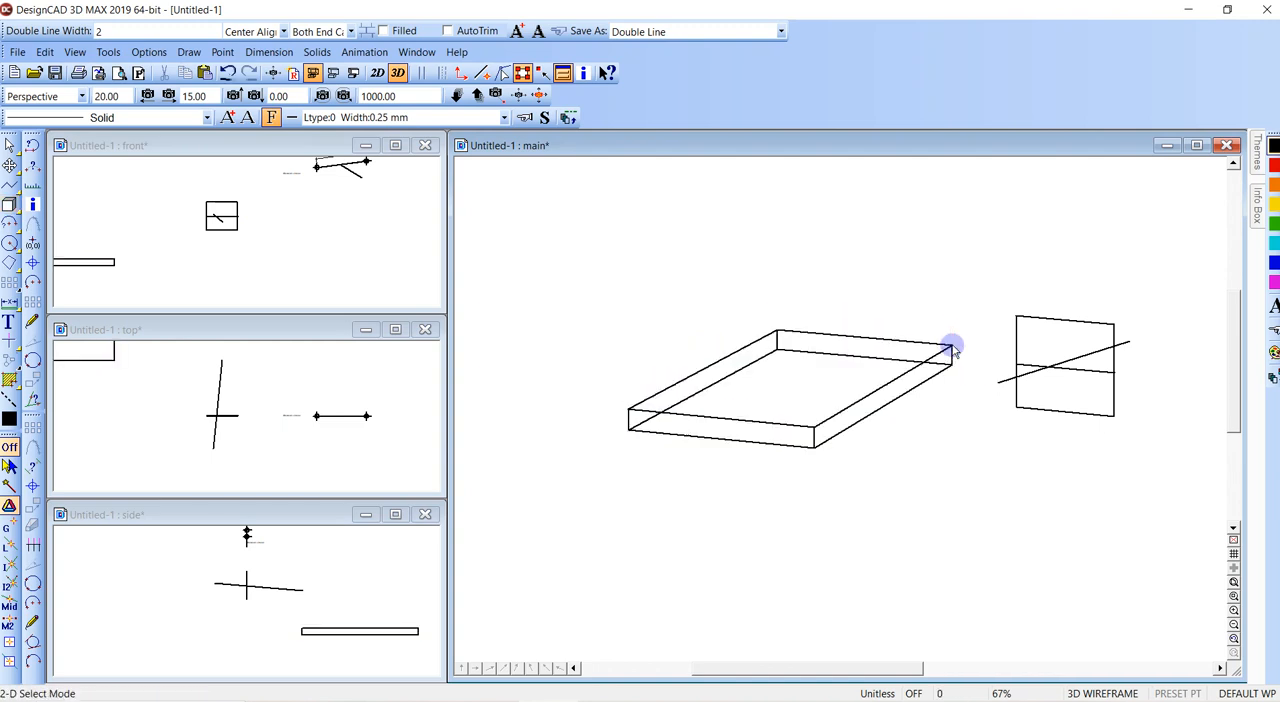
# - Draw a three-point curve arching between the two lower corners of the flat box's front face
pyautogui.press('c')
pyautogui.click(813, 446)
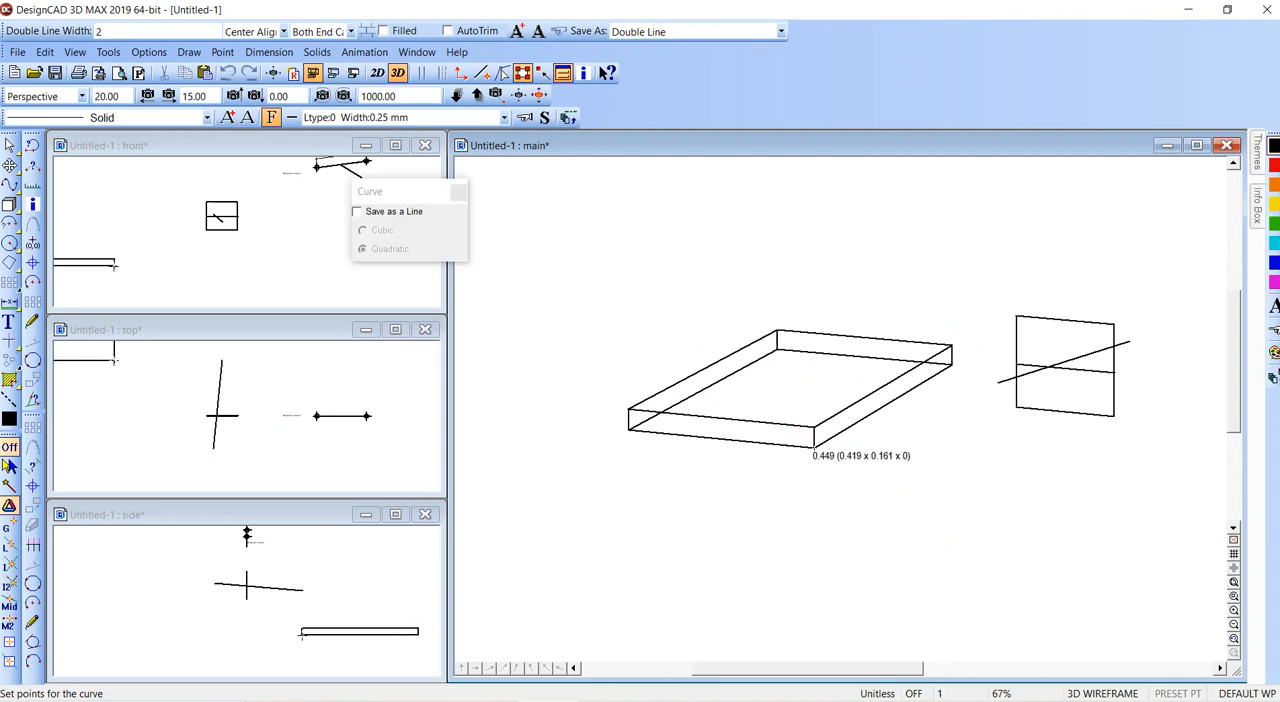
pyautogui.click(729, 423)
pyautogui.click(628, 430)
pyautogui.press('Return')
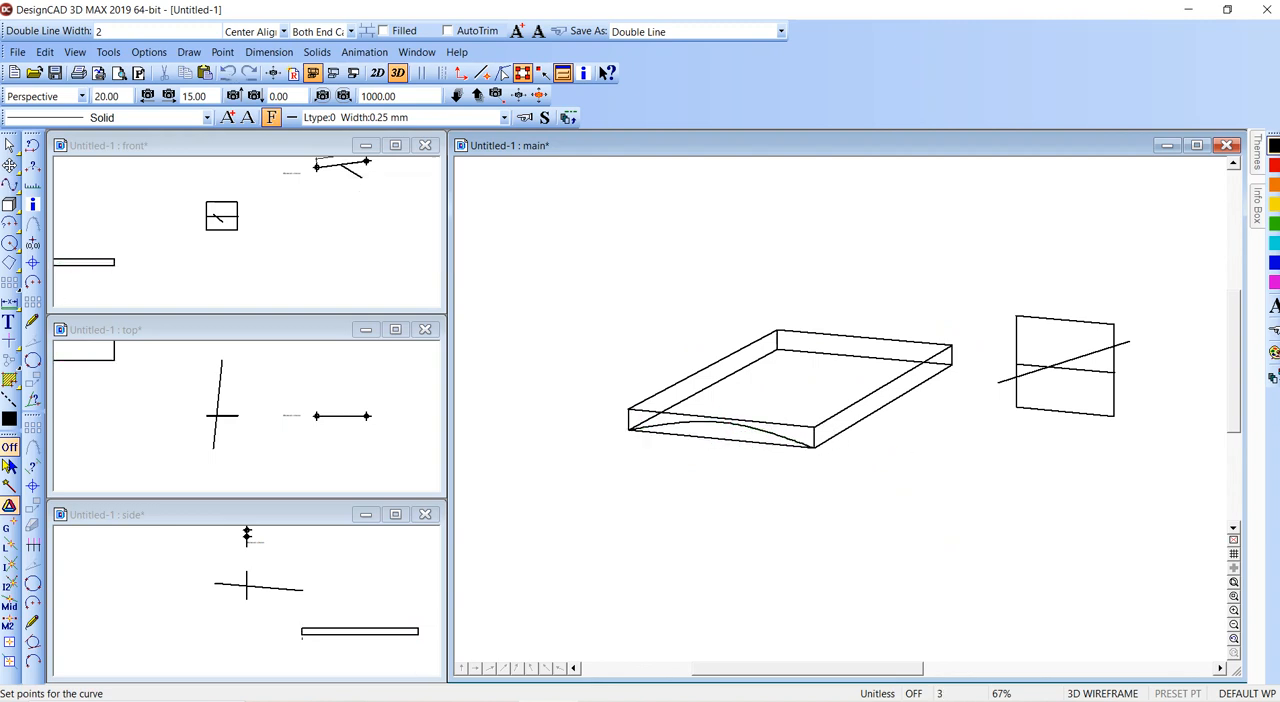
pyautogui.rightClick(840, 420)
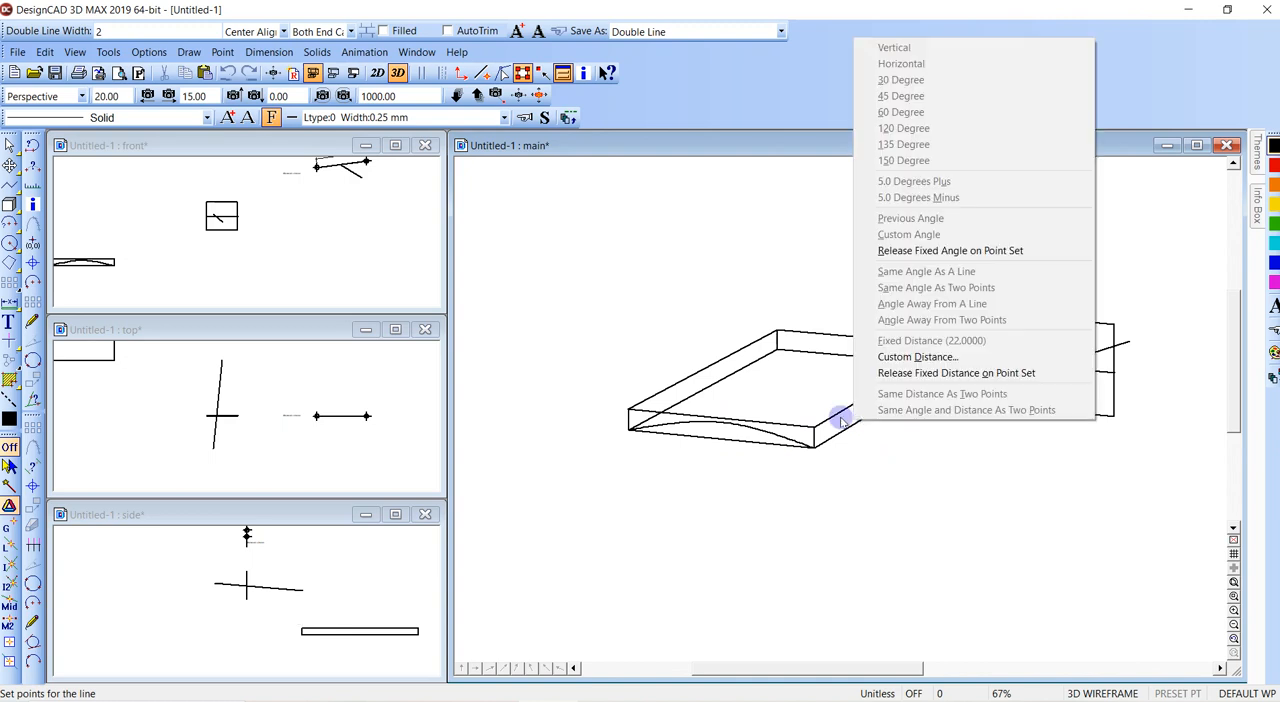
pyautogui.press('Escape')
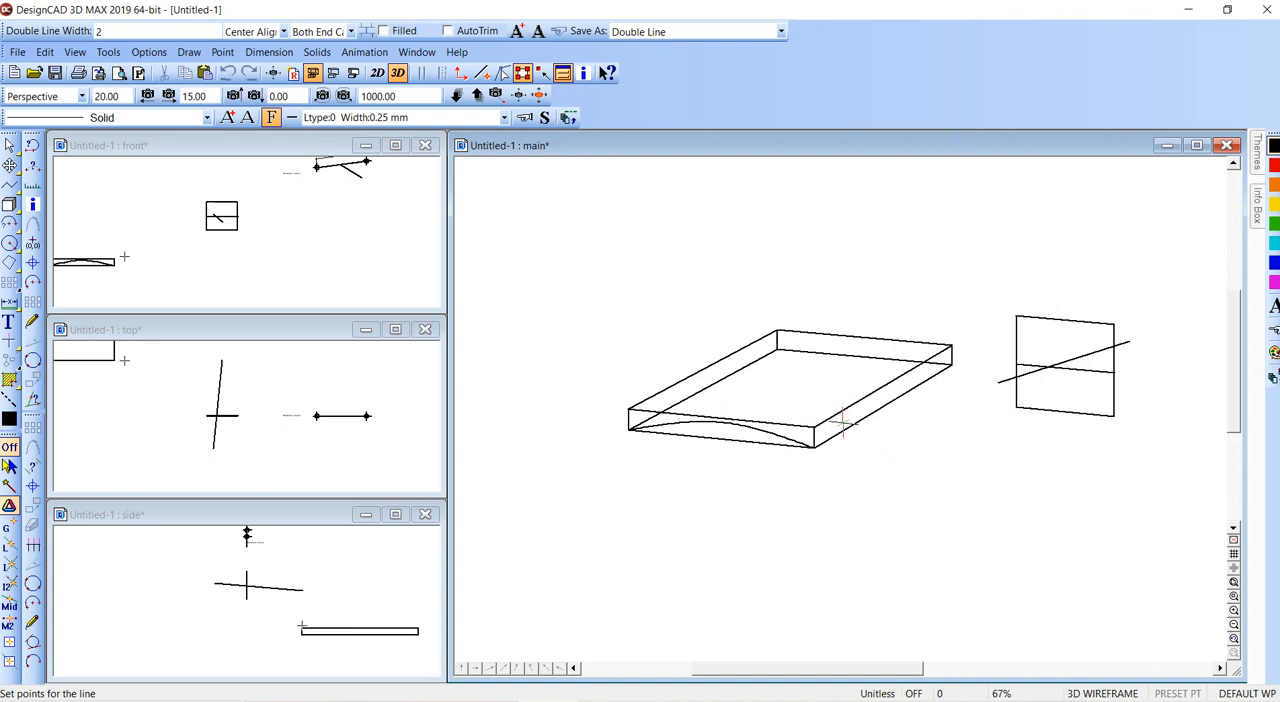
pyautogui.click(845, 427)
pyautogui.click(778, 385)
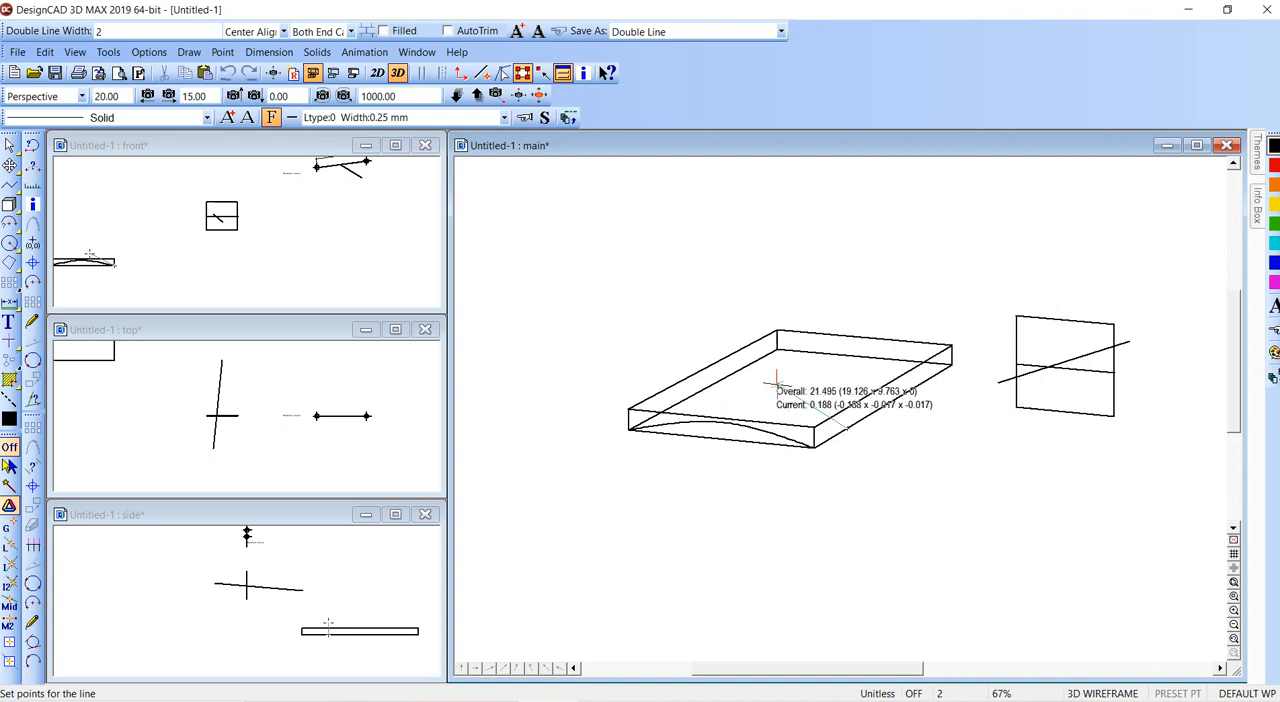
pyautogui.press('Escape')
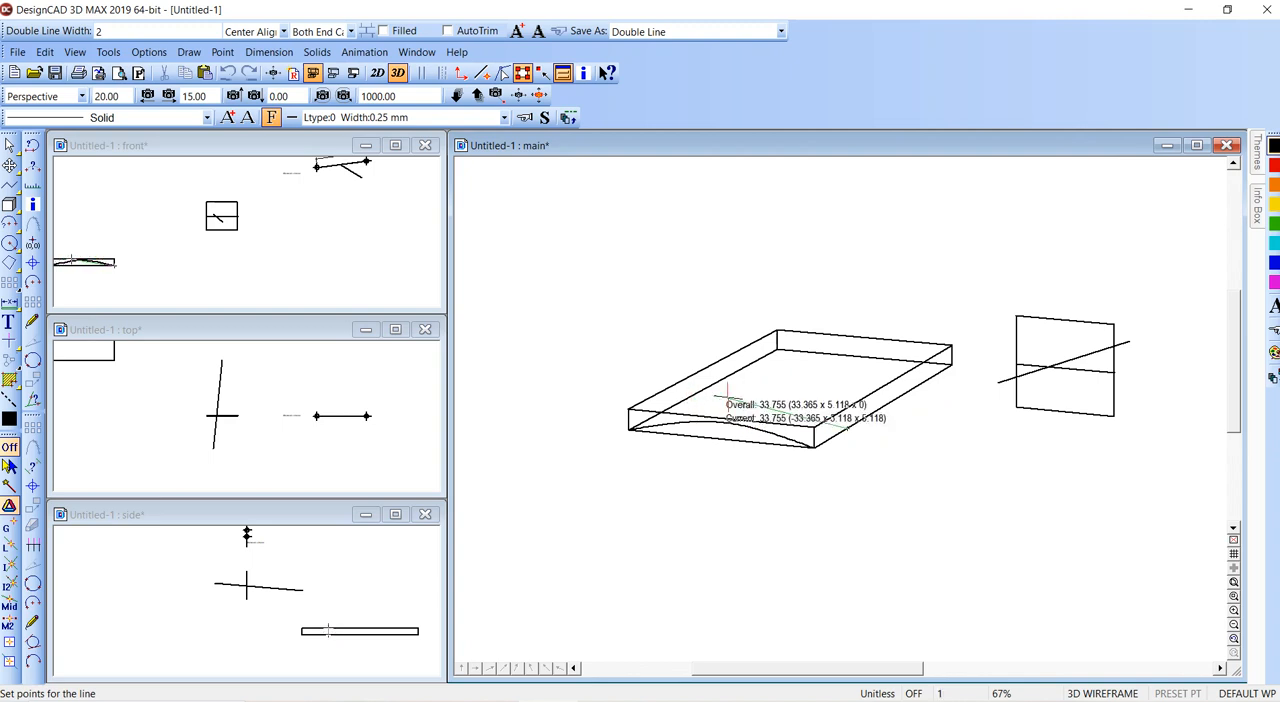
# - Draw a second, higher three-point curve about 51 wide across the flat box, a short distance behind the front curve
pyautogui.press('o')
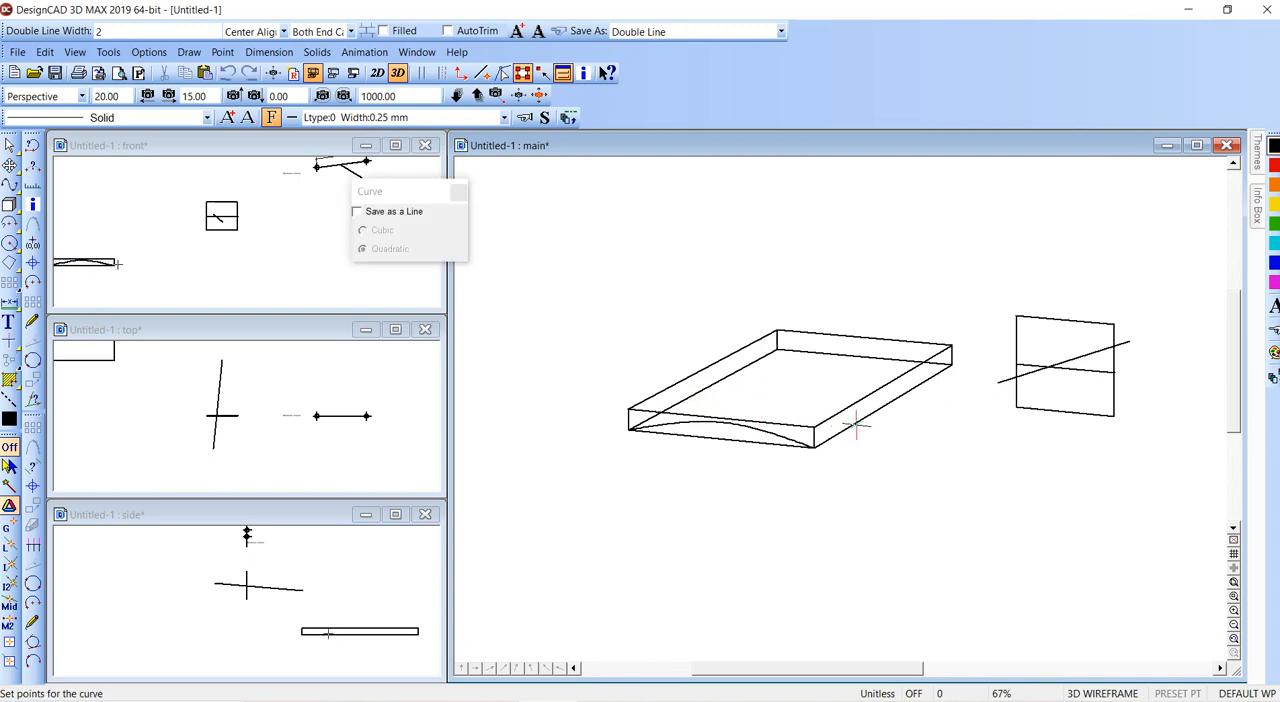
pyautogui.click(855, 427)
pyautogui.click(778, 386)
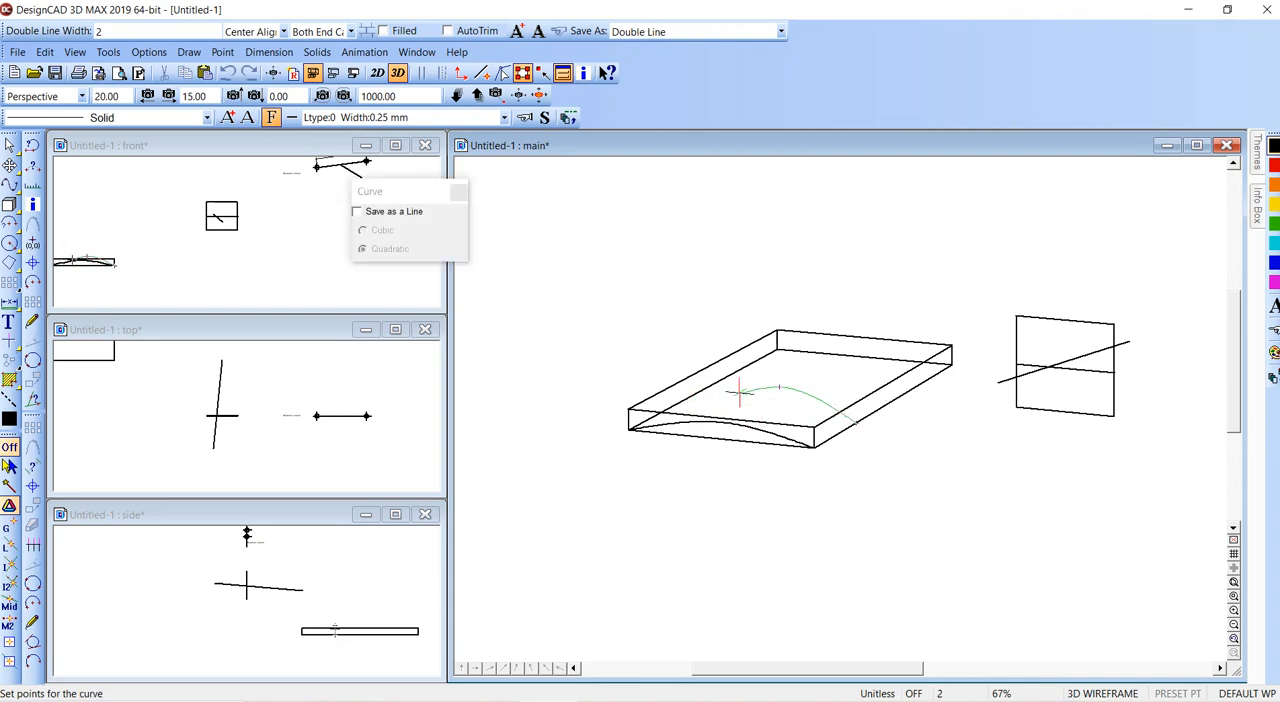
pyautogui.click(676, 403)
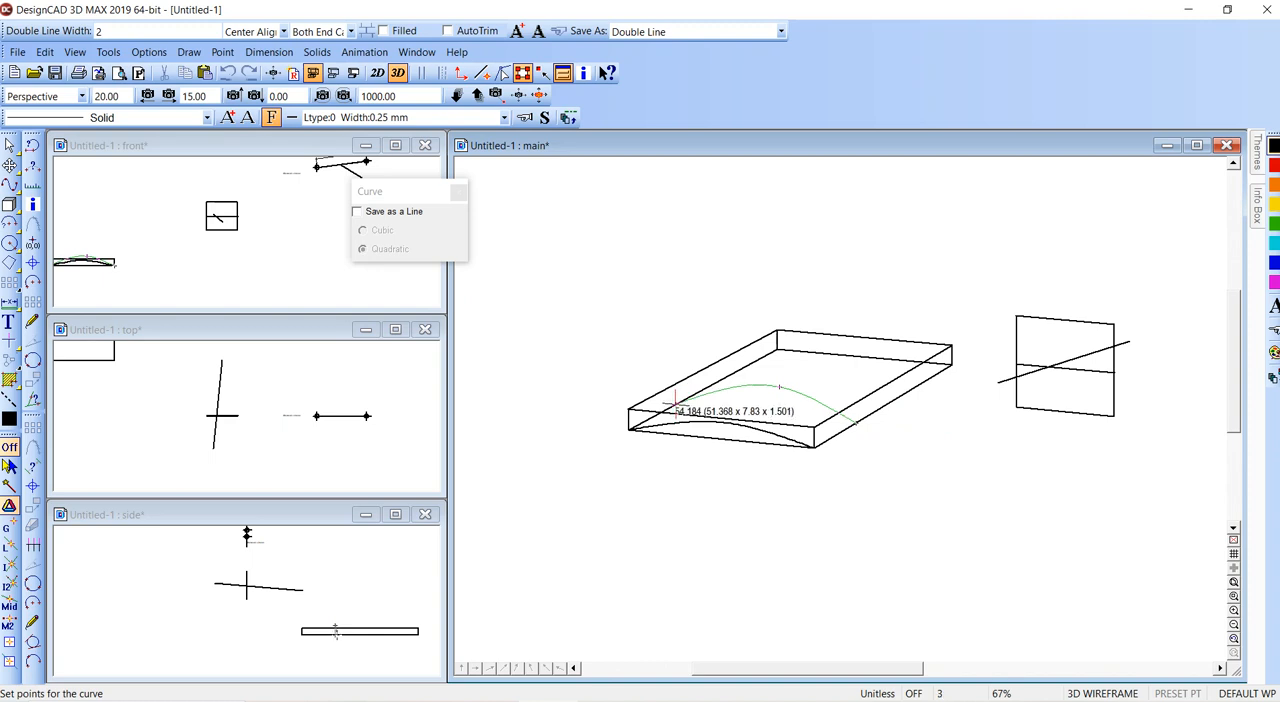
pyautogui.press('Return')
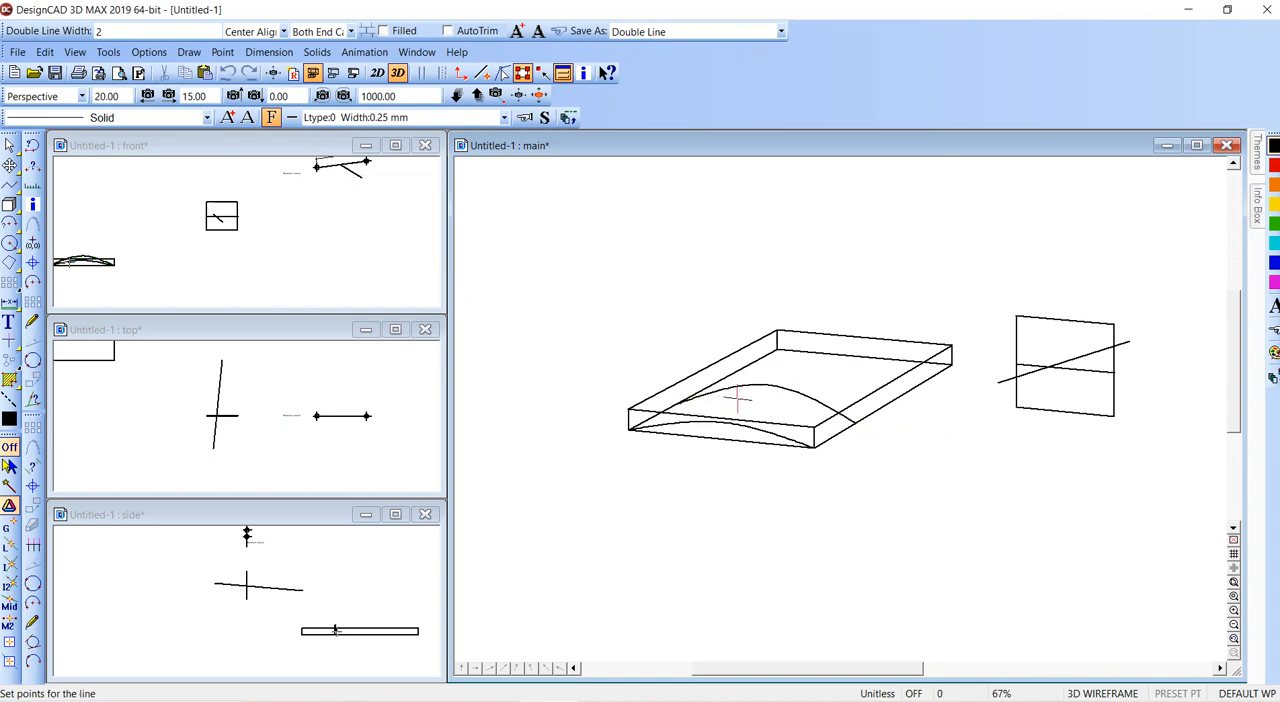
pyautogui.click(875, 406)
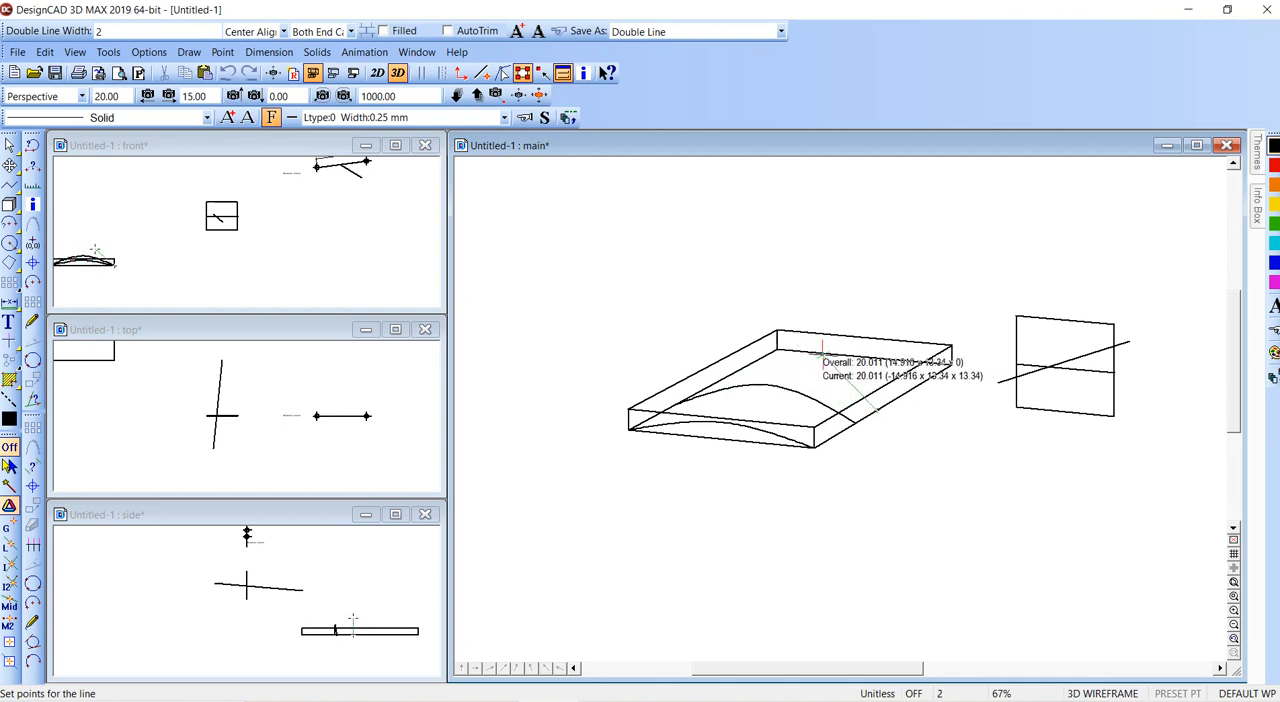
pyautogui.click(822, 355)
pyautogui.press('Escape')
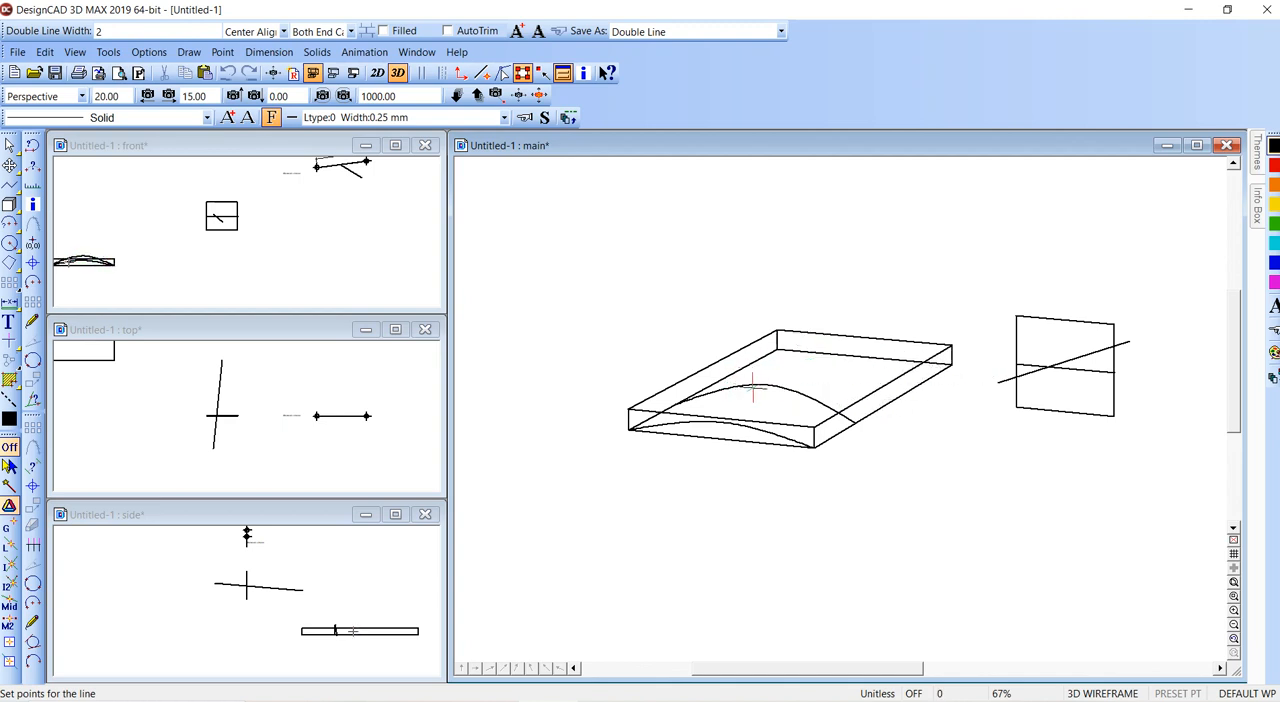
# - Draw a third, higher three-point curve across the flat box, a short distance behind the second curve
pyautogui.press('o')
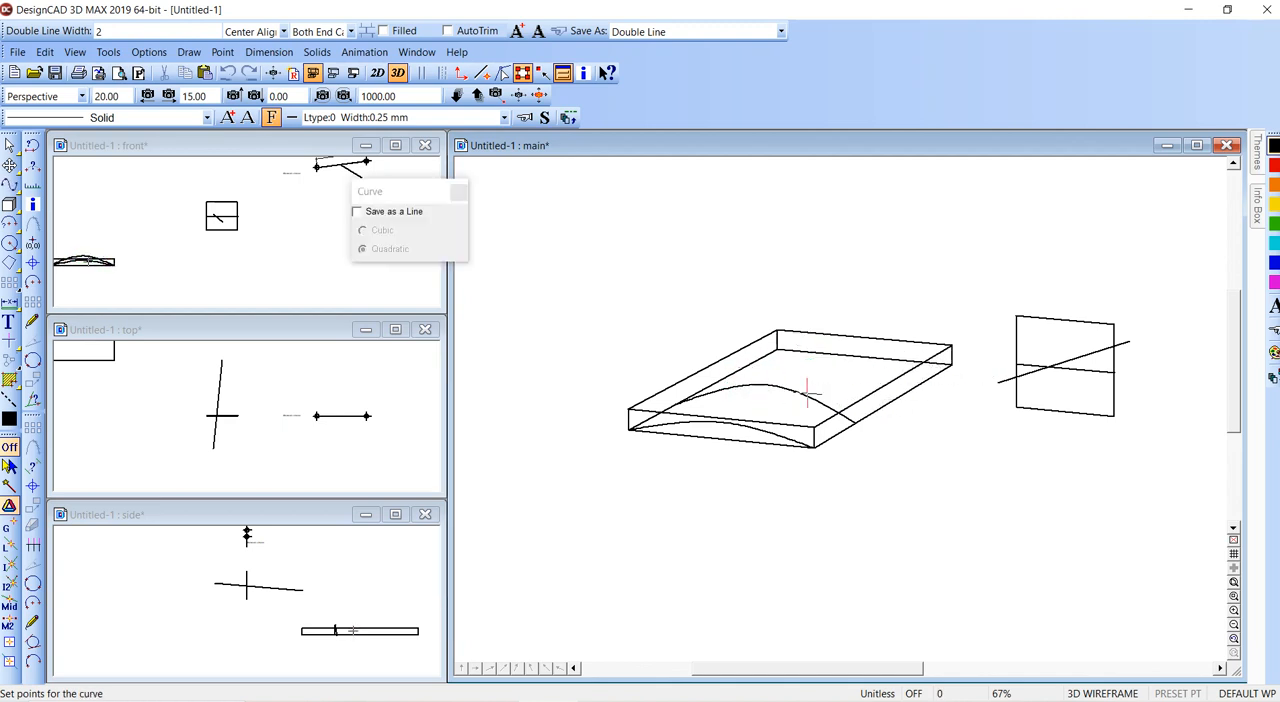
pyautogui.click(882, 410)
pyautogui.click(848, 370)
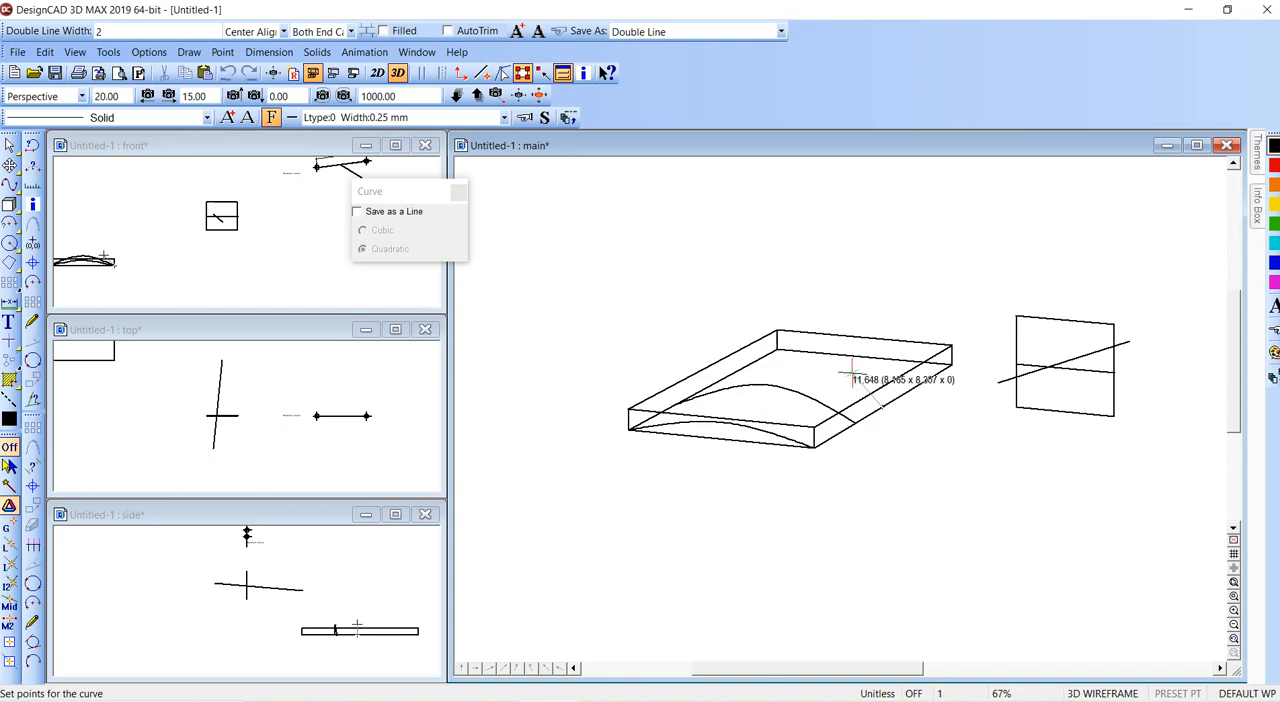
pyautogui.click(721, 380)
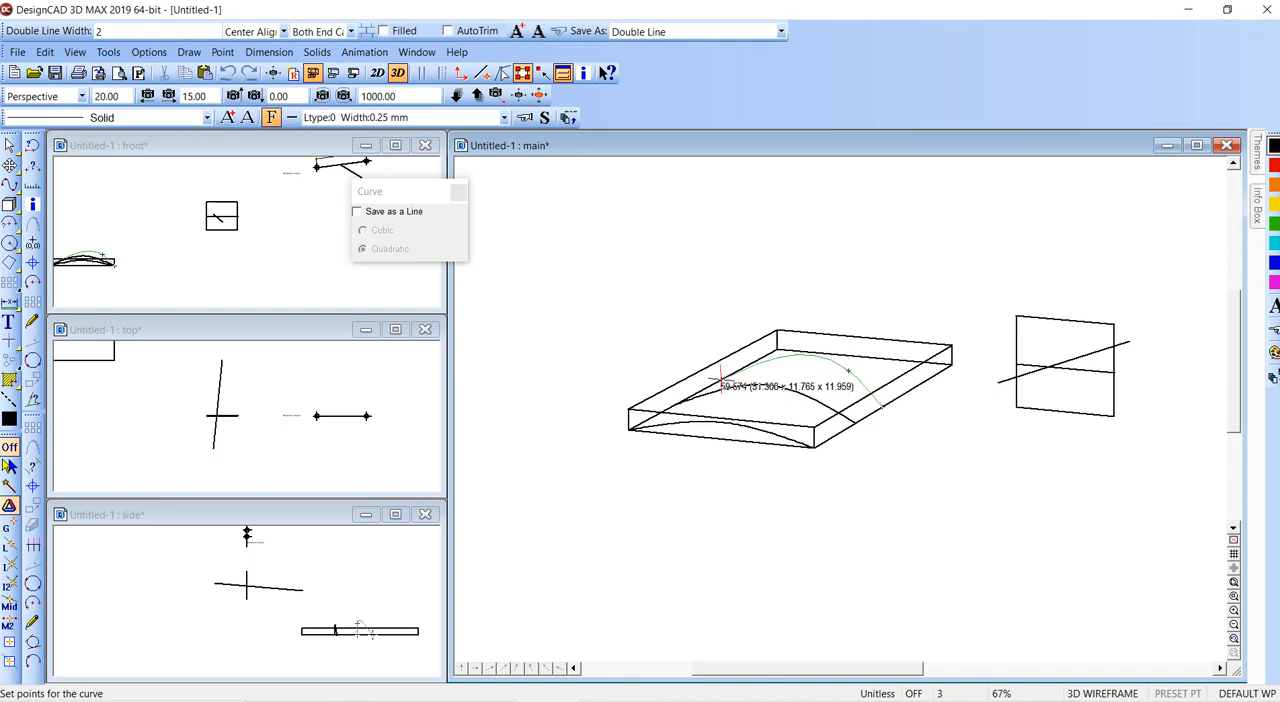
pyautogui.press('Return')
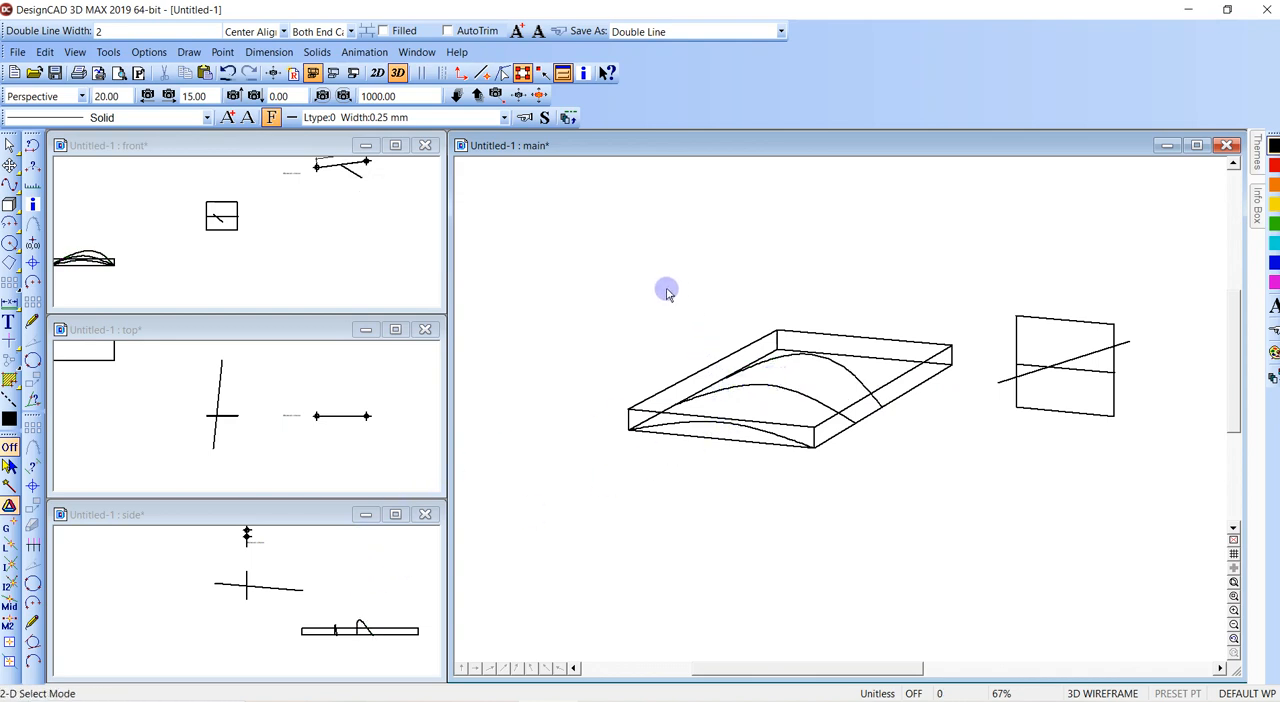
# - Draw a fourth, much taller three-point curve about 50 wide across the flat box, between the third curve and the rear face
pyautogui.click(515, 97)
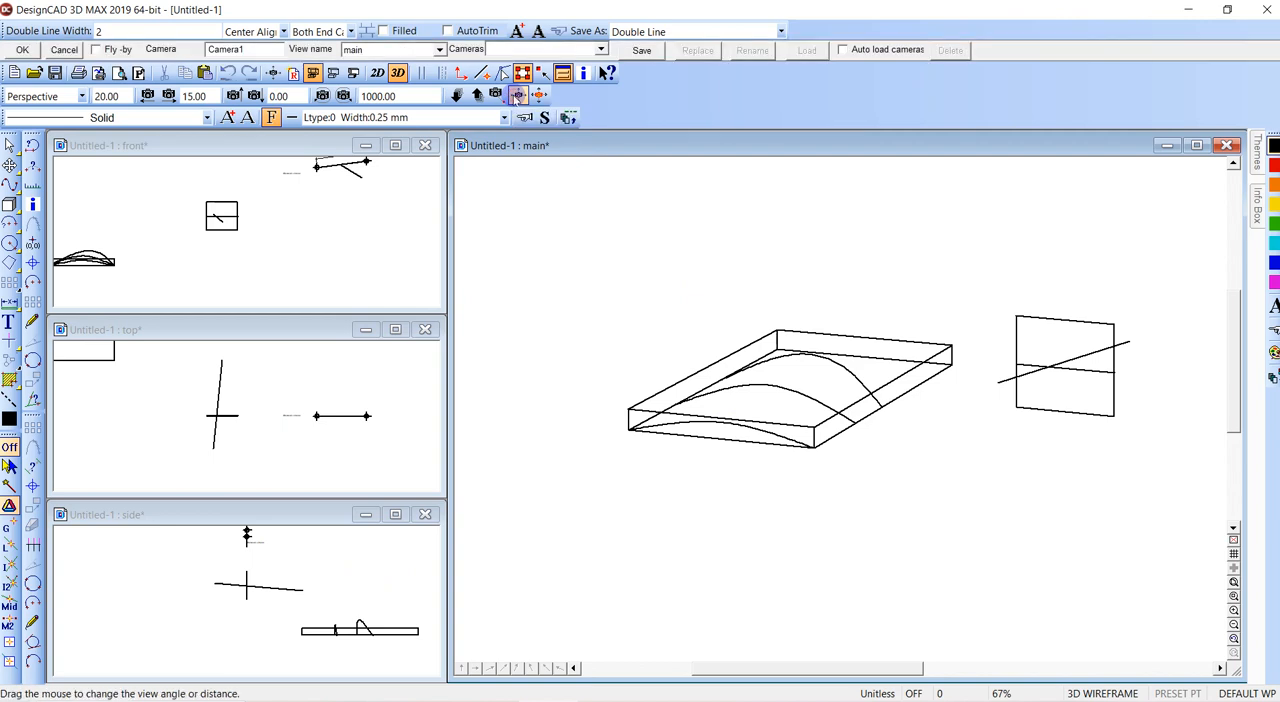
pyautogui.click(496, 96)
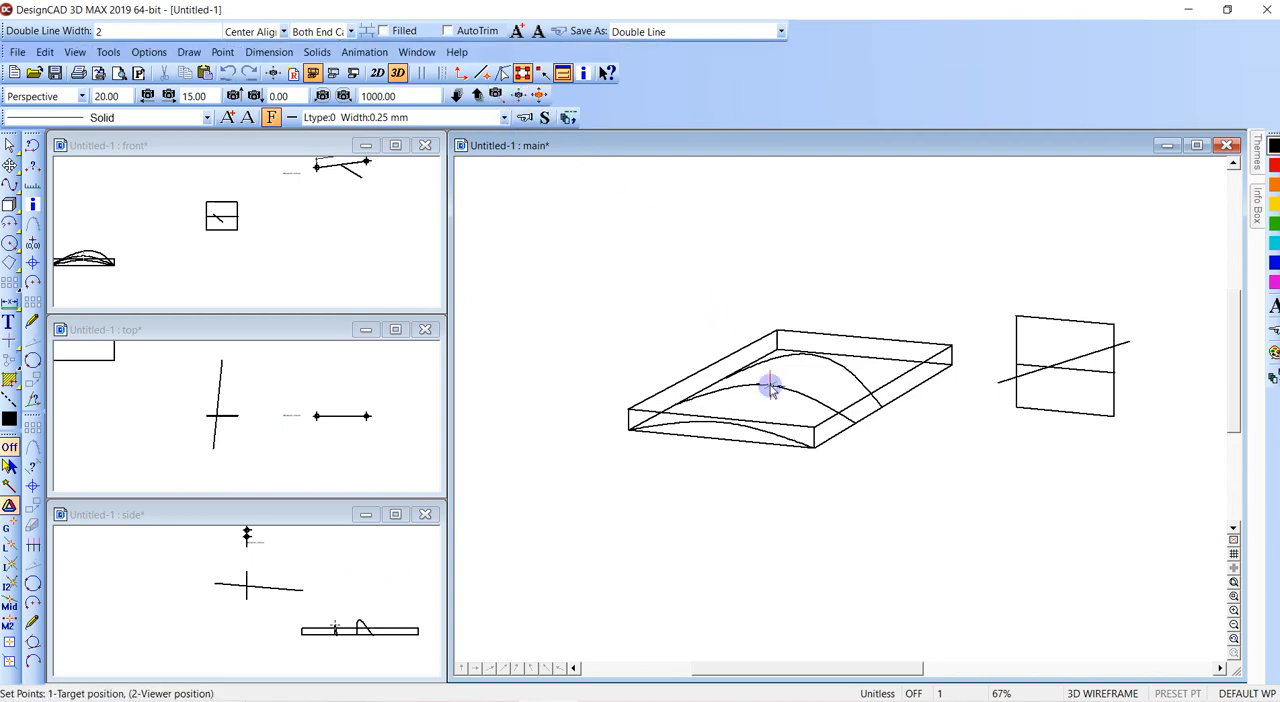
pyautogui.click(769, 386)
pyautogui.click(514, 96)
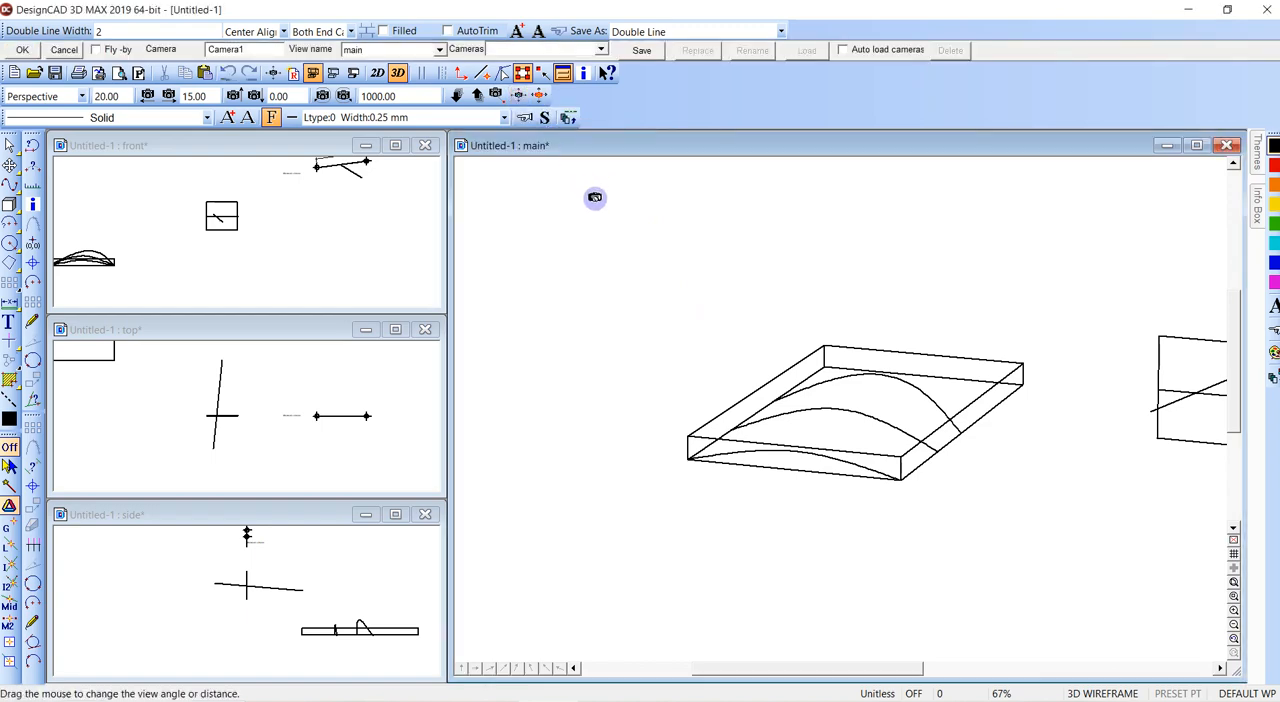
pyautogui.moveTo(595, 198); pyautogui.dragTo(726, 583)
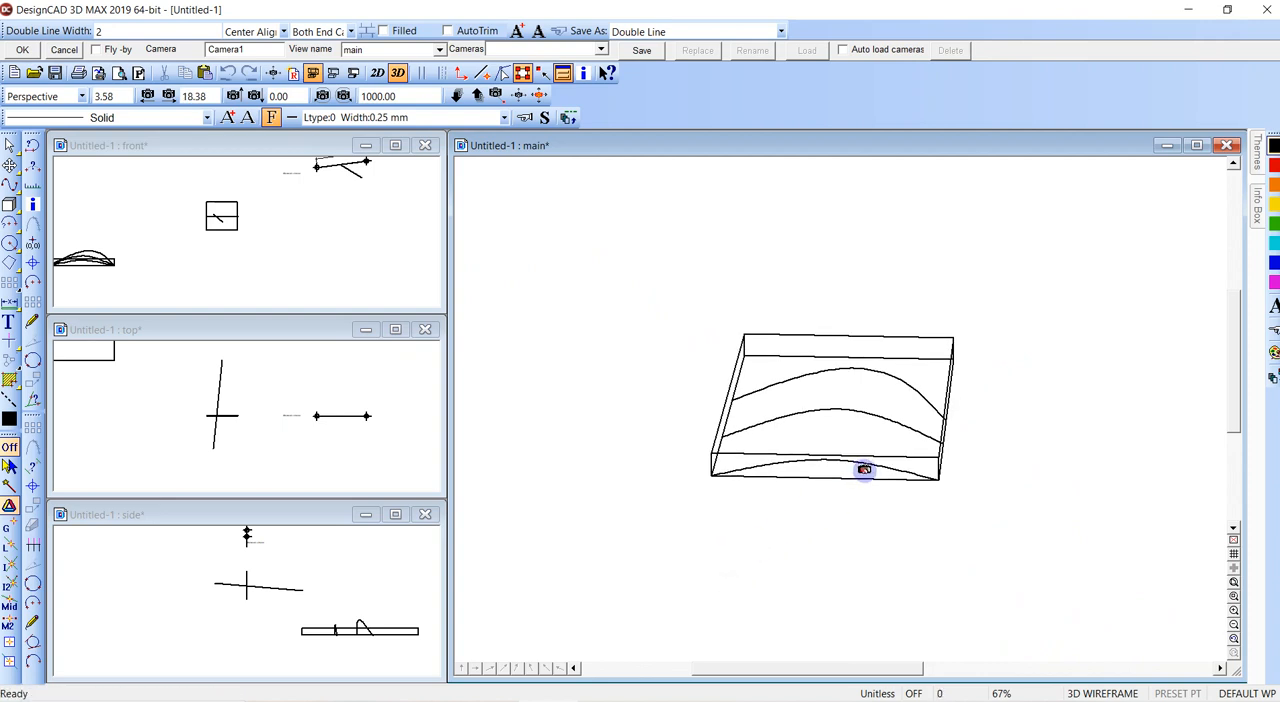
pyautogui.press('Escape')
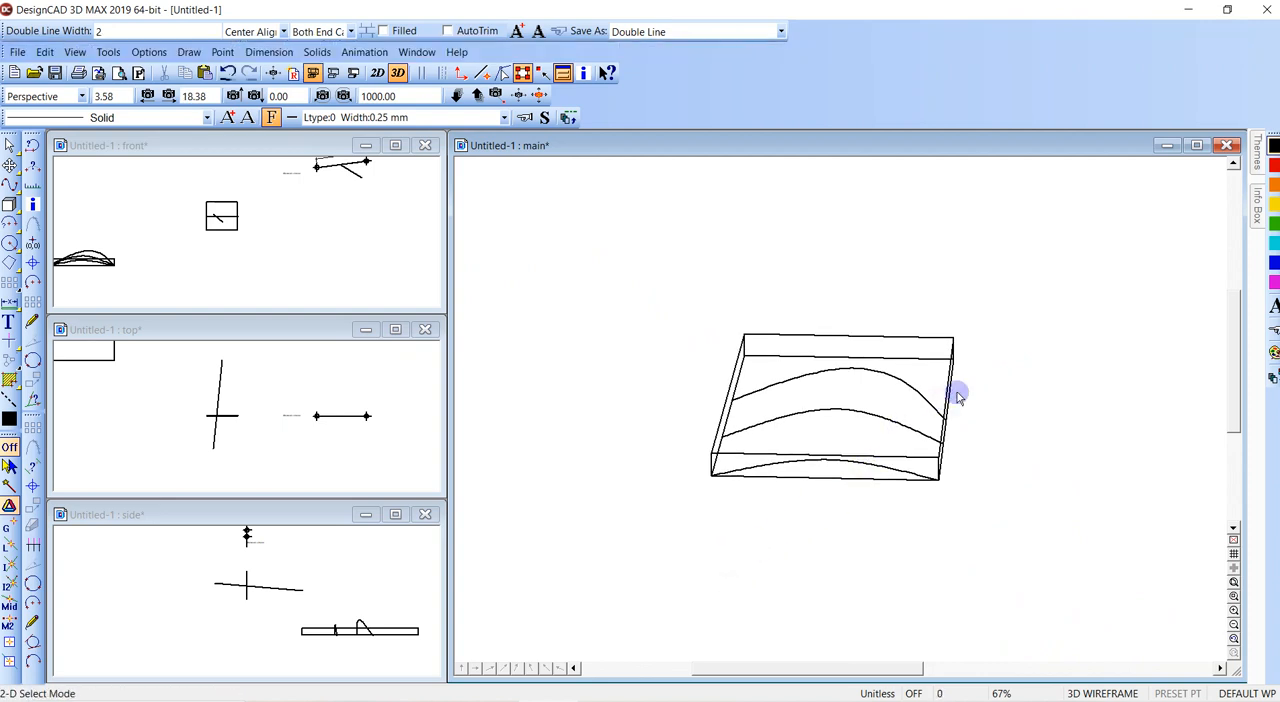
pyautogui.press('c')
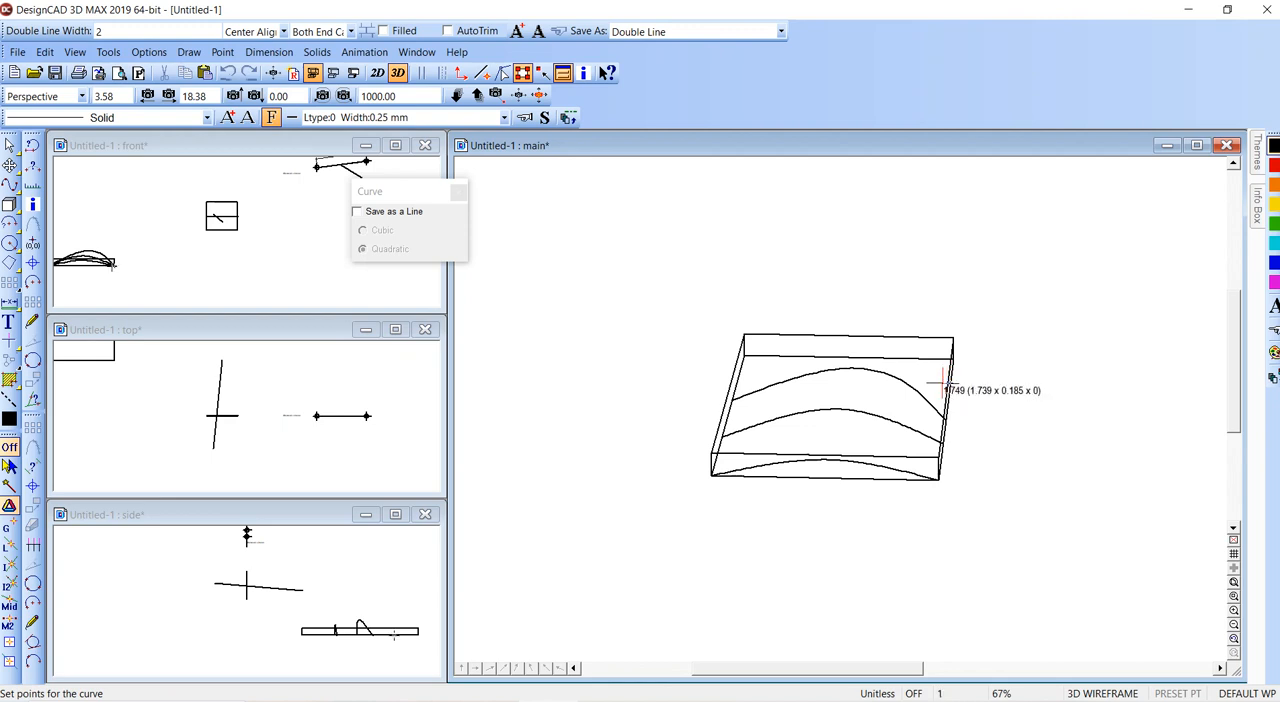
pyautogui.click(814, 304)
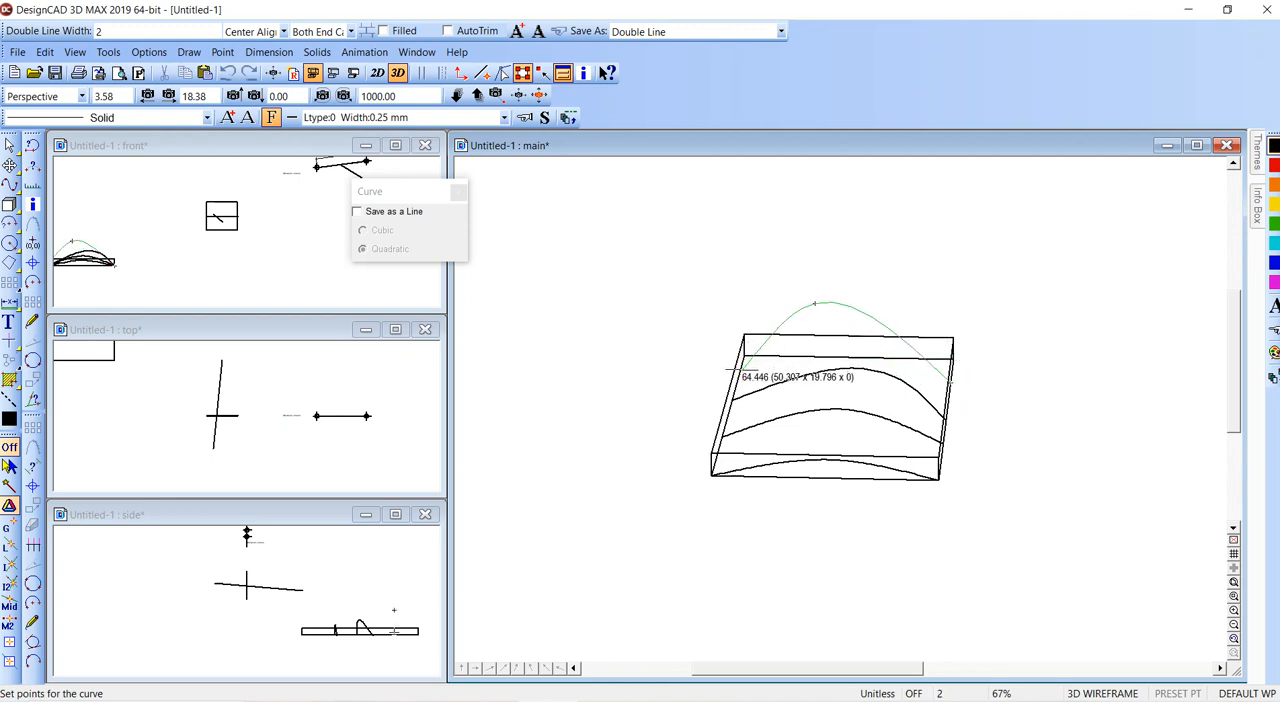
pyautogui.doubleClick(745, 382)
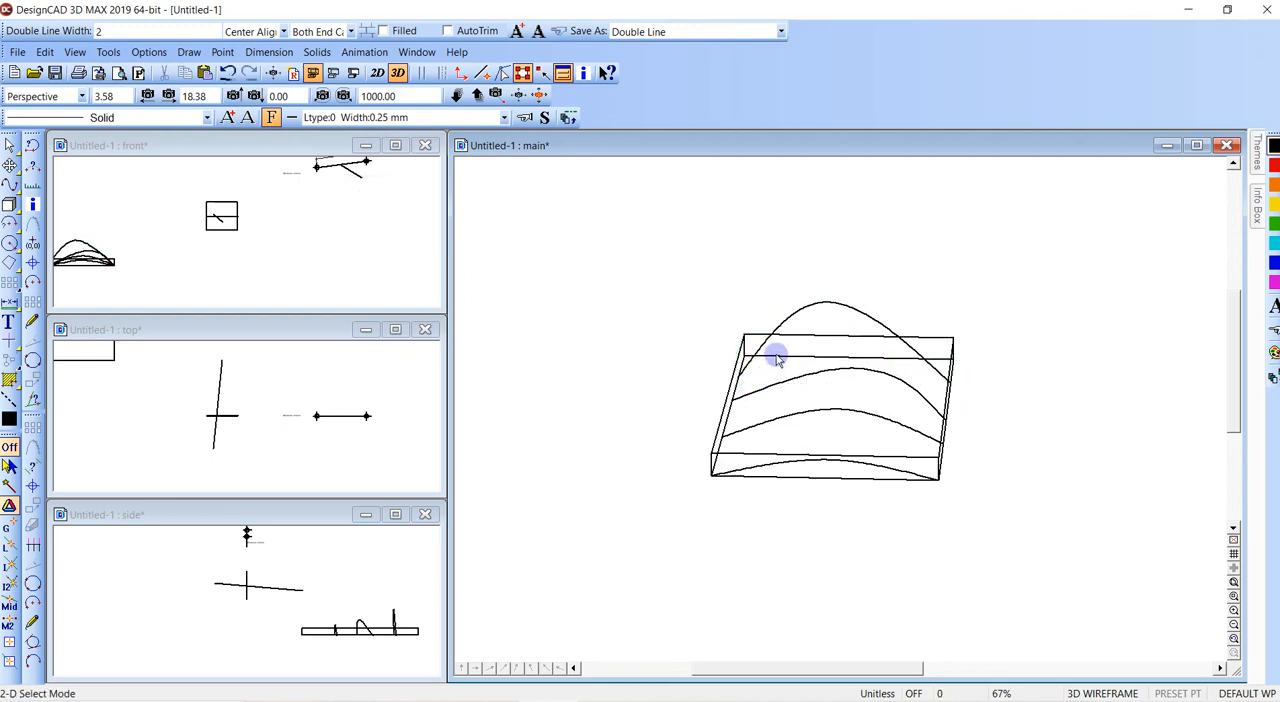
# - Draw a three-point curve between the two lower corners of the flat box's rear face, and delete the box
pyautogui.moveTo(824, 243)
pyautogui.mouseDown(button='middle')
pyautogui.moveTo(622, 151)
pyautogui.moveTo(623, 171)
pyautogui.mouseUp(button='middle')
pyautogui.click(520, 96)
pyautogui.moveTo(627, 218); pyautogui.dragTo(840, 422)
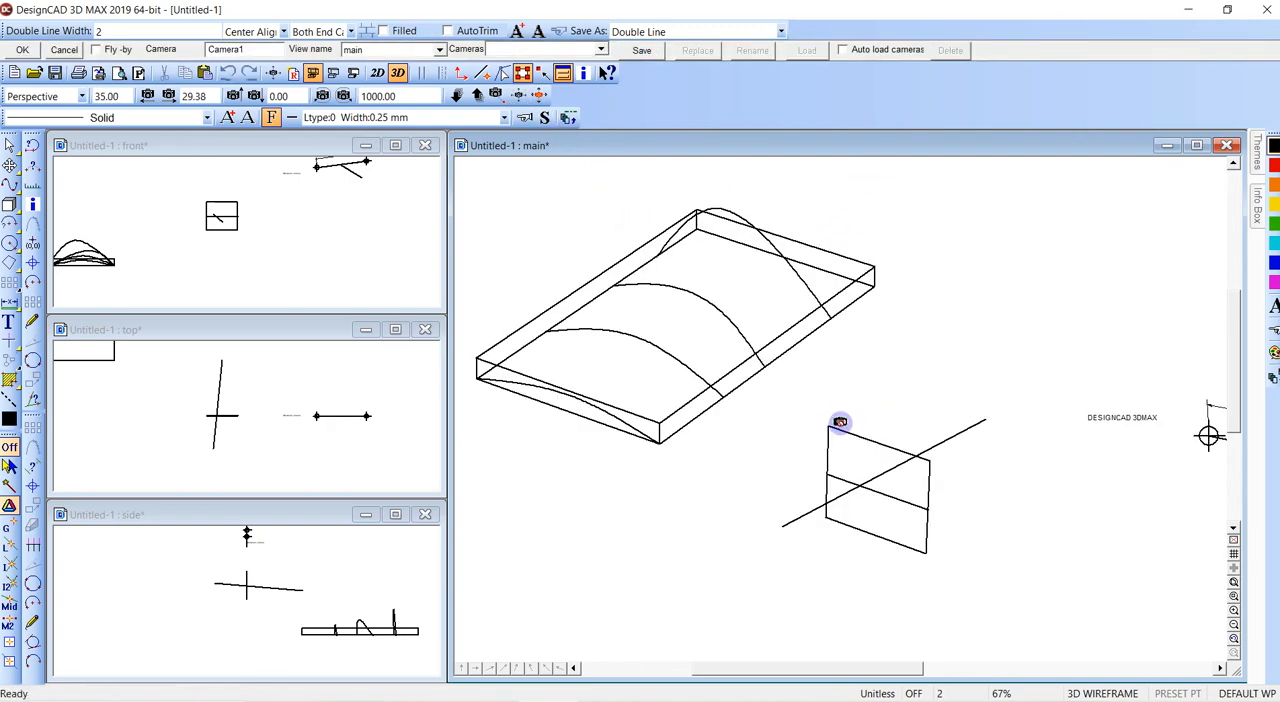
pyautogui.press('Escape')
pyautogui.press('c')
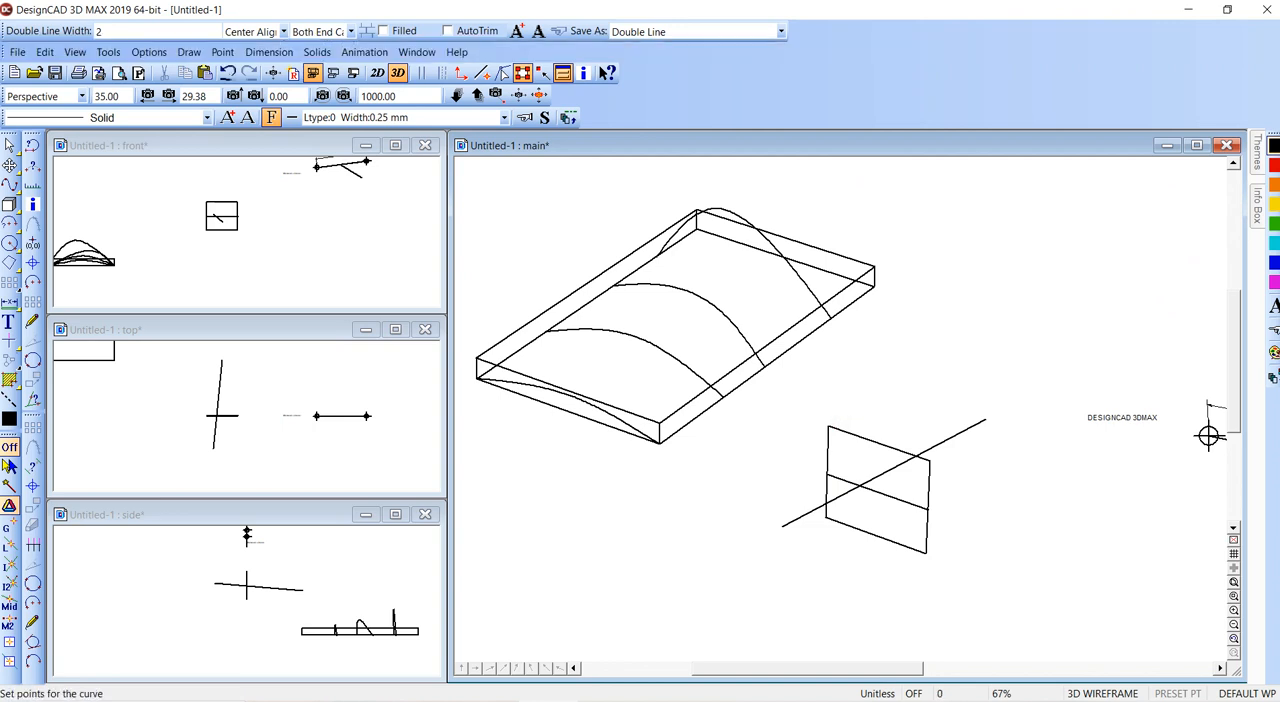
pyautogui.rightClick(875, 288)
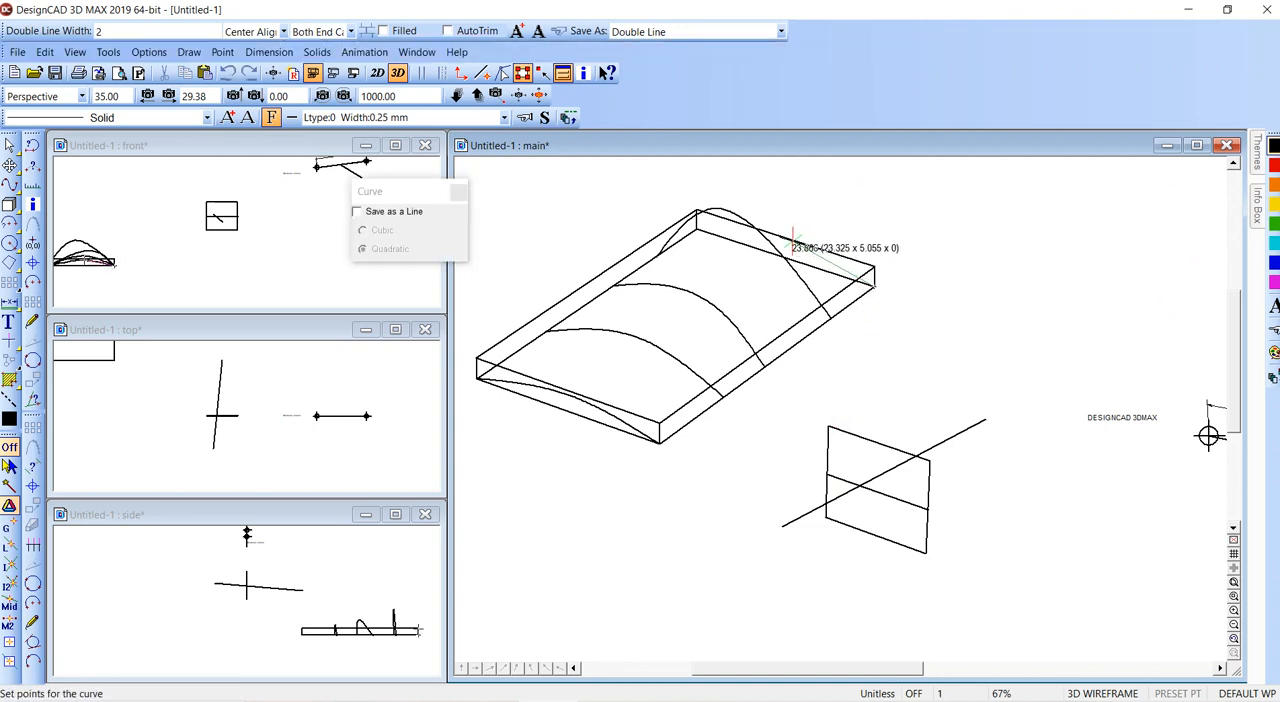
pyautogui.rightClick(695, 234)
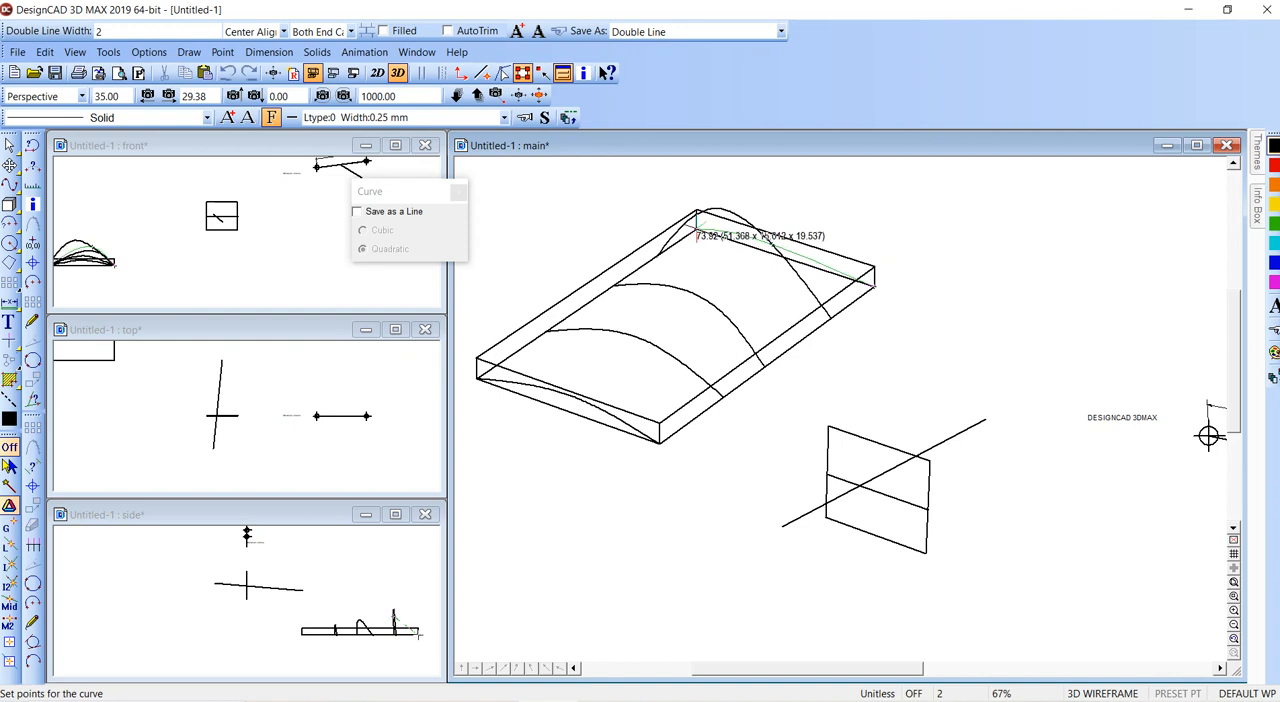
pyautogui.rightClick(700, 241)
pyautogui.press('Return')
pyautogui.click(874, 268)
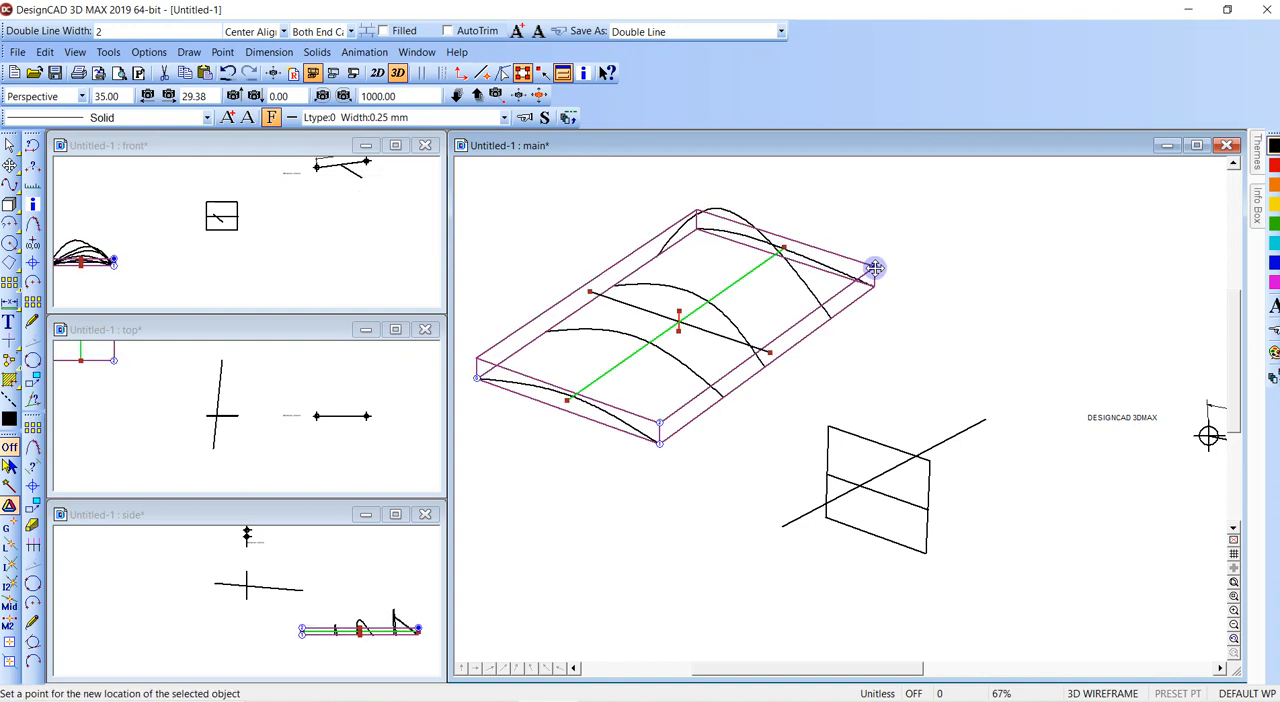
pyautogui.press('Delete')
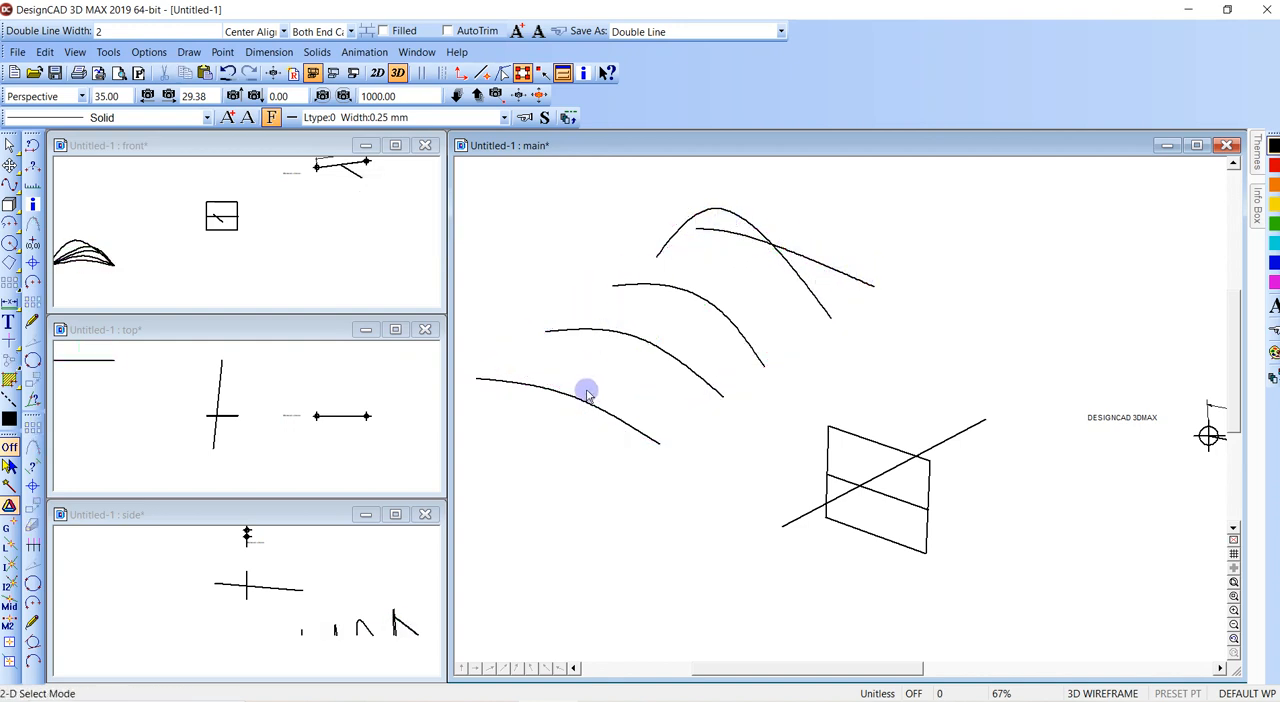
# - Draw an orthogonal guide polyline from the front curve's near end to the tall curve's end, about 32 inward, and up to its crest
pyautogui.press('v')
pyautogui.rightClick(659, 447)
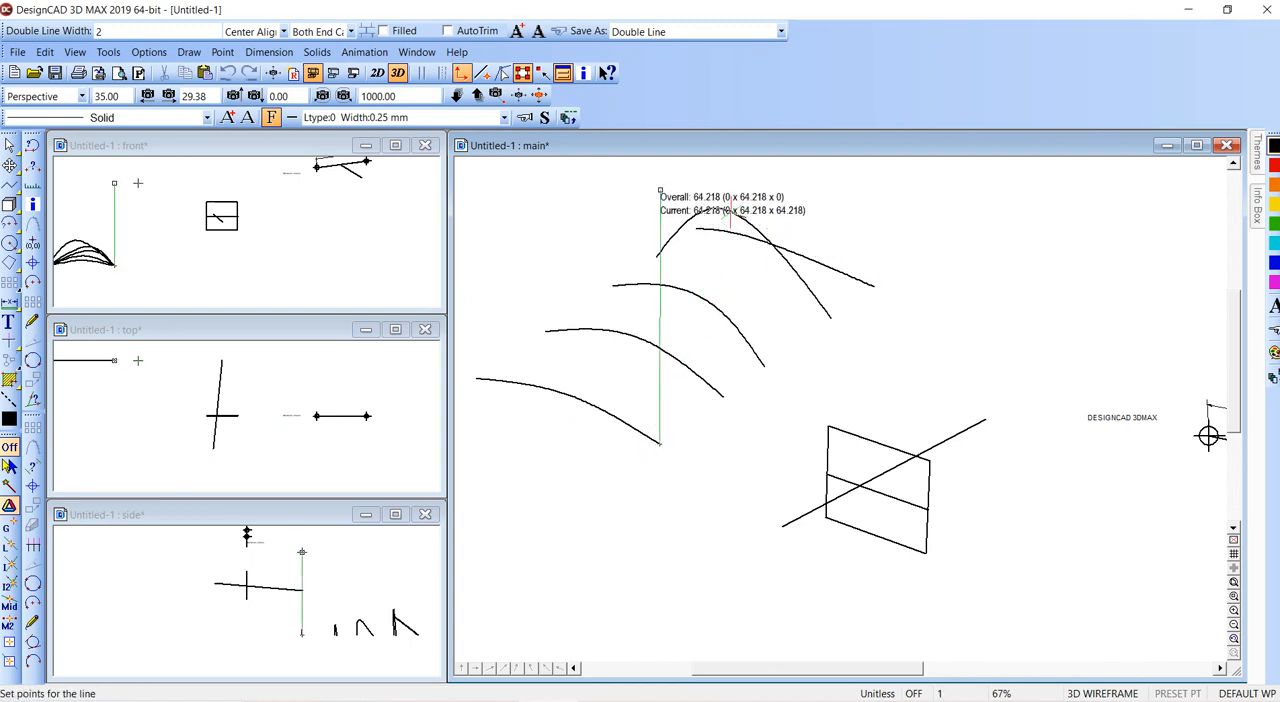
pyautogui.click(830, 317)
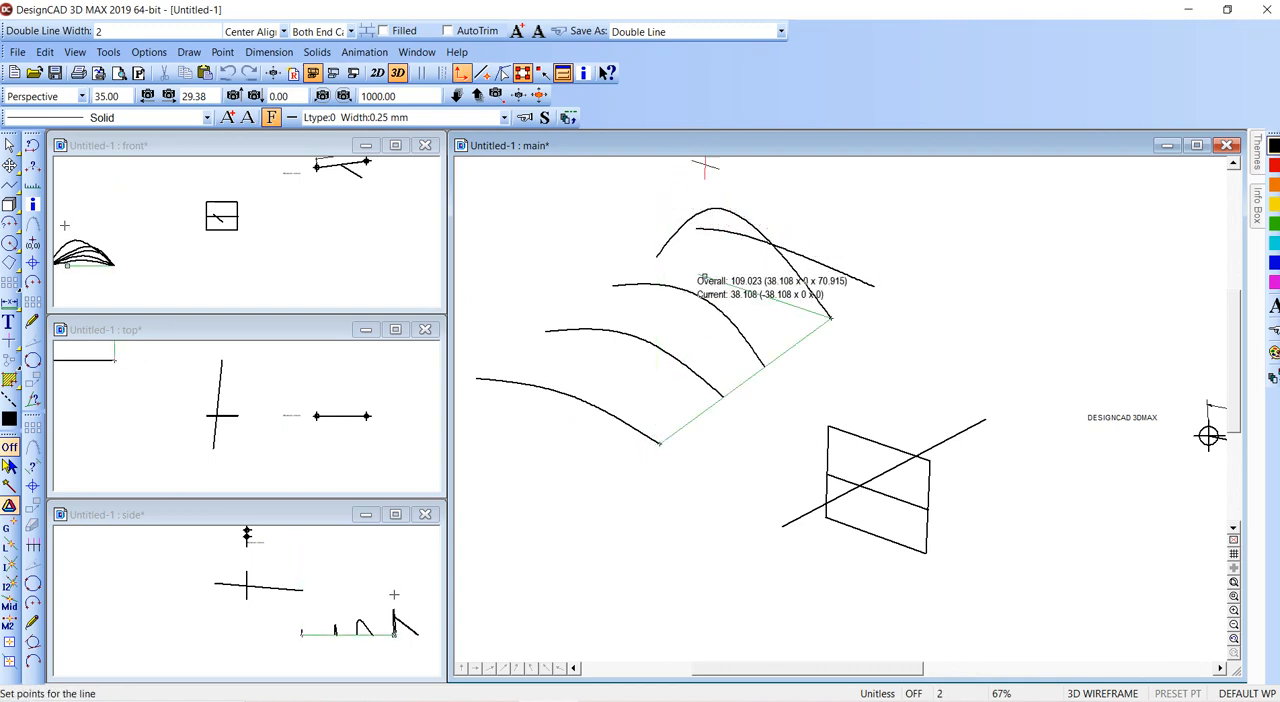
pyautogui.click(719, 282)
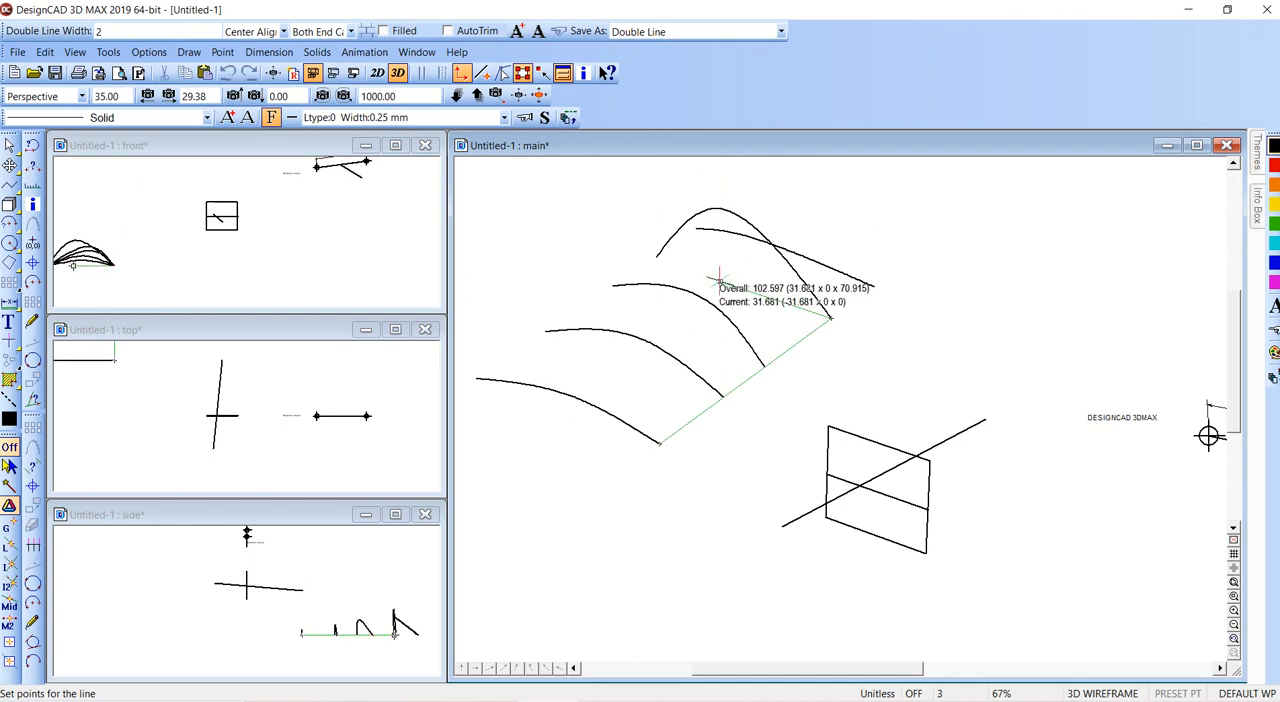
pyautogui.click(721, 208)
pyautogui.press('Return')
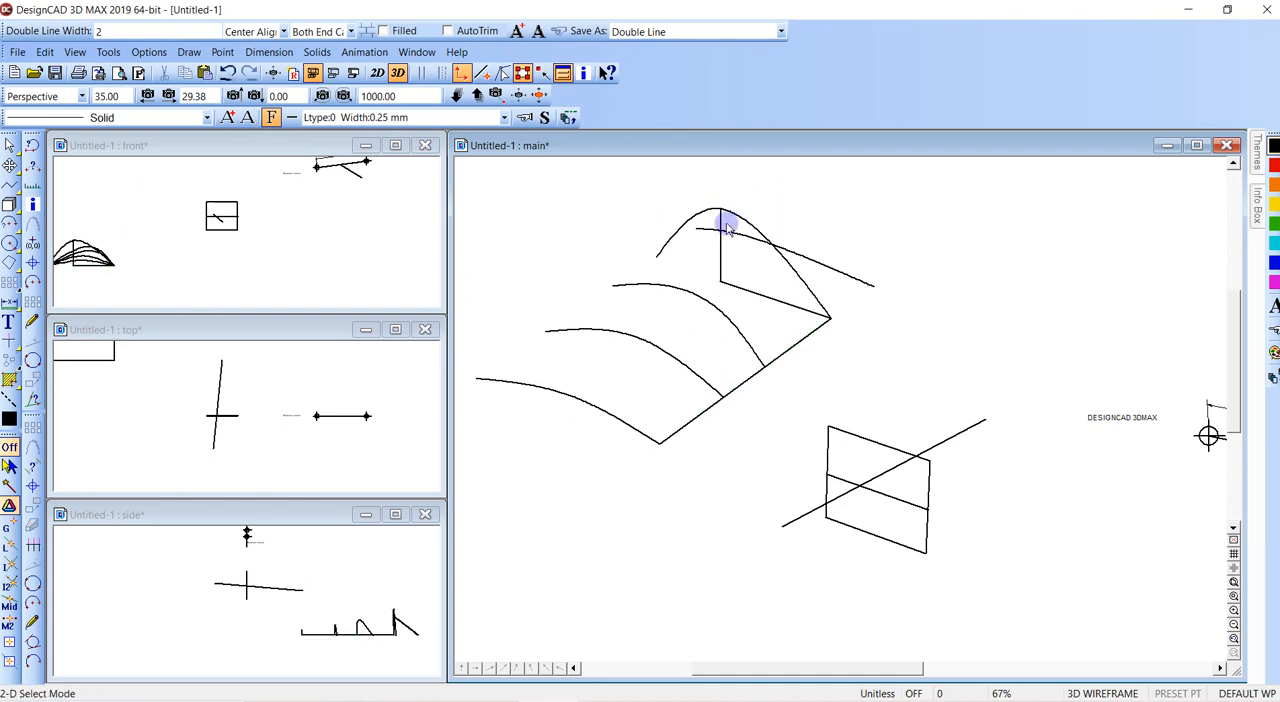
# - Draw a separate vertical line over the guide polyline's upright segment under the tall curve, and delete the guide polyline
pyautogui.press('v')
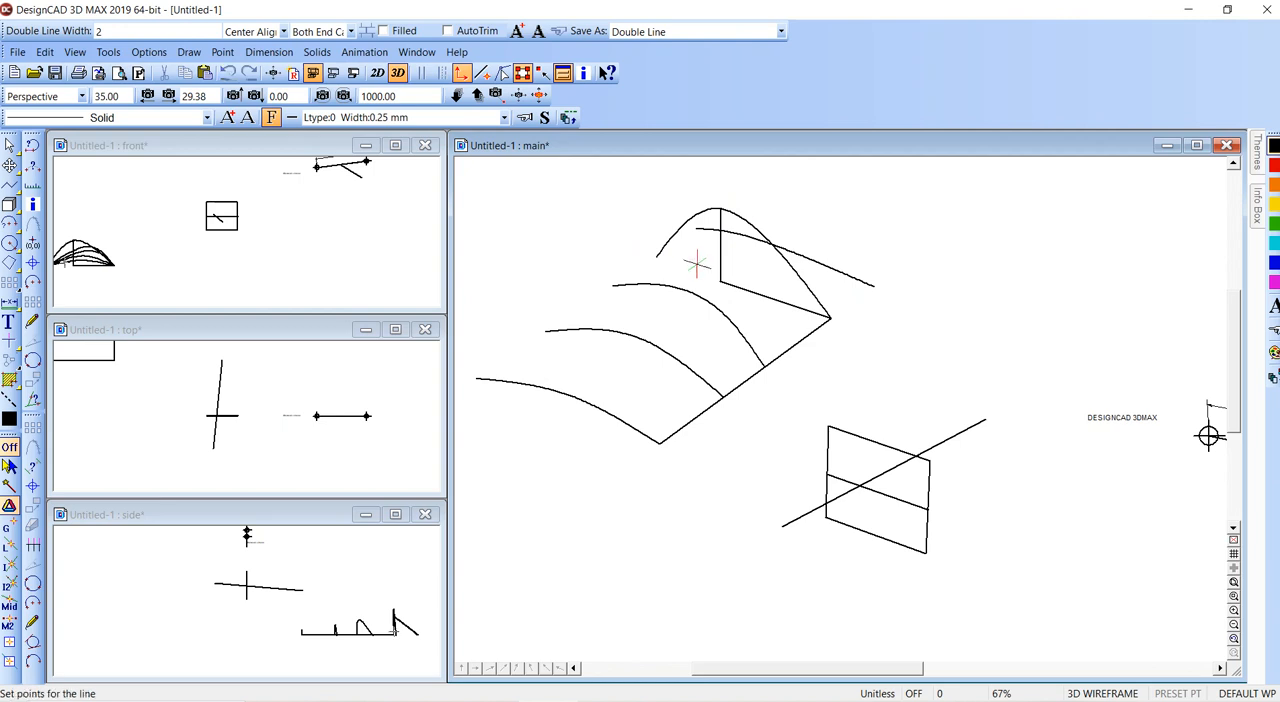
pyautogui.click(720, 282)
pyautogui.click(720, 208)
pyautogui.press('Return')
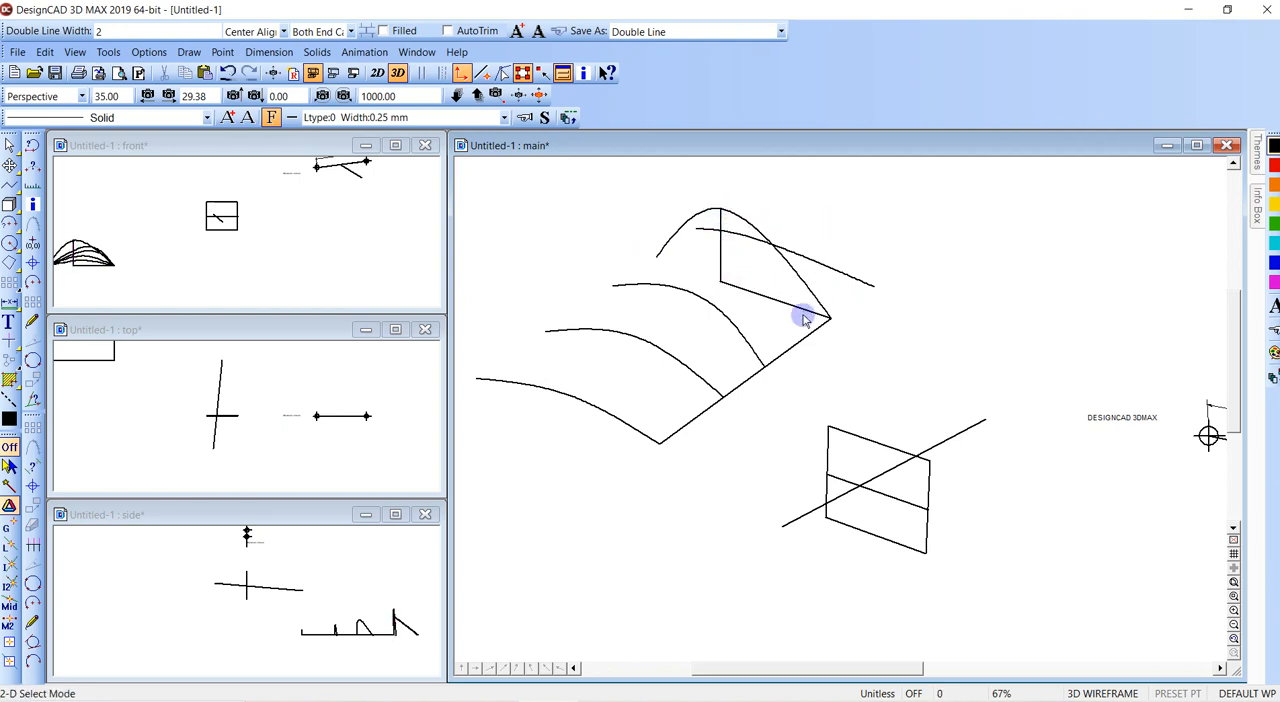
pyautogui.click(788, 308)
pyautogui.press('Delete')
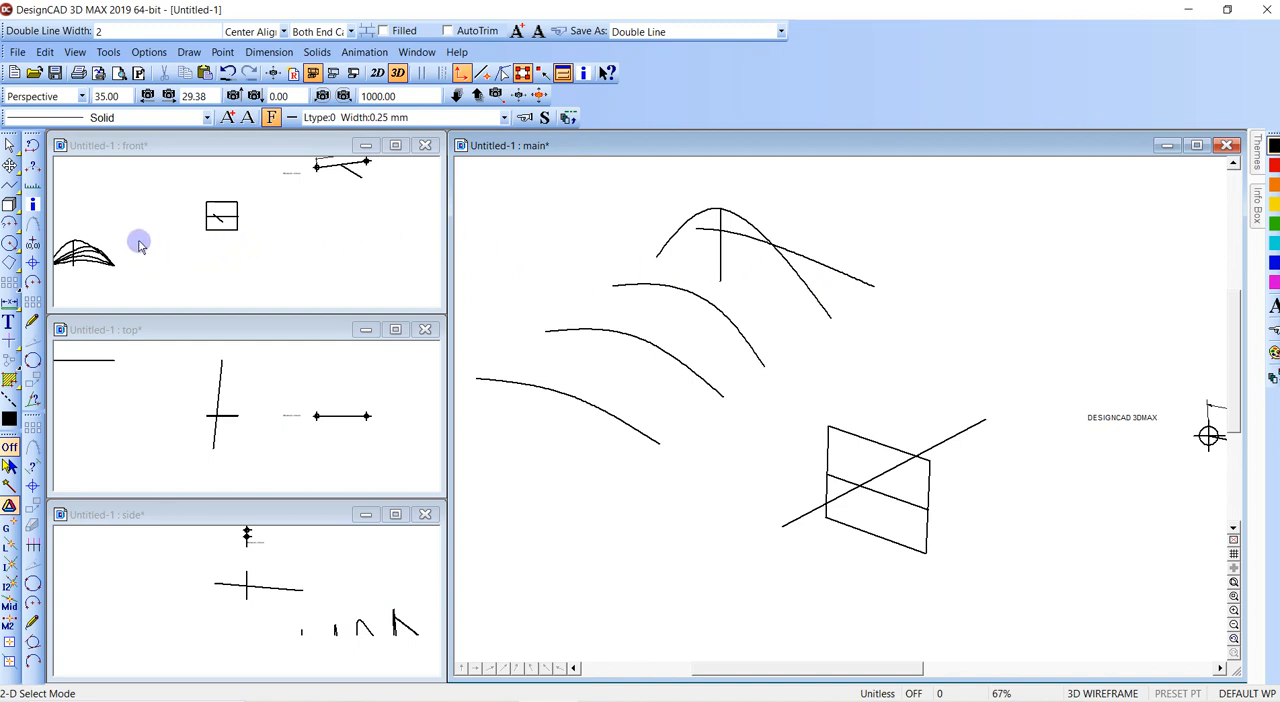
# - Add tick marks to the vertical line with 4 sections, 4 divisions, large ticks of 5 and small ticks of 1
pyautogui.click(189, 52)
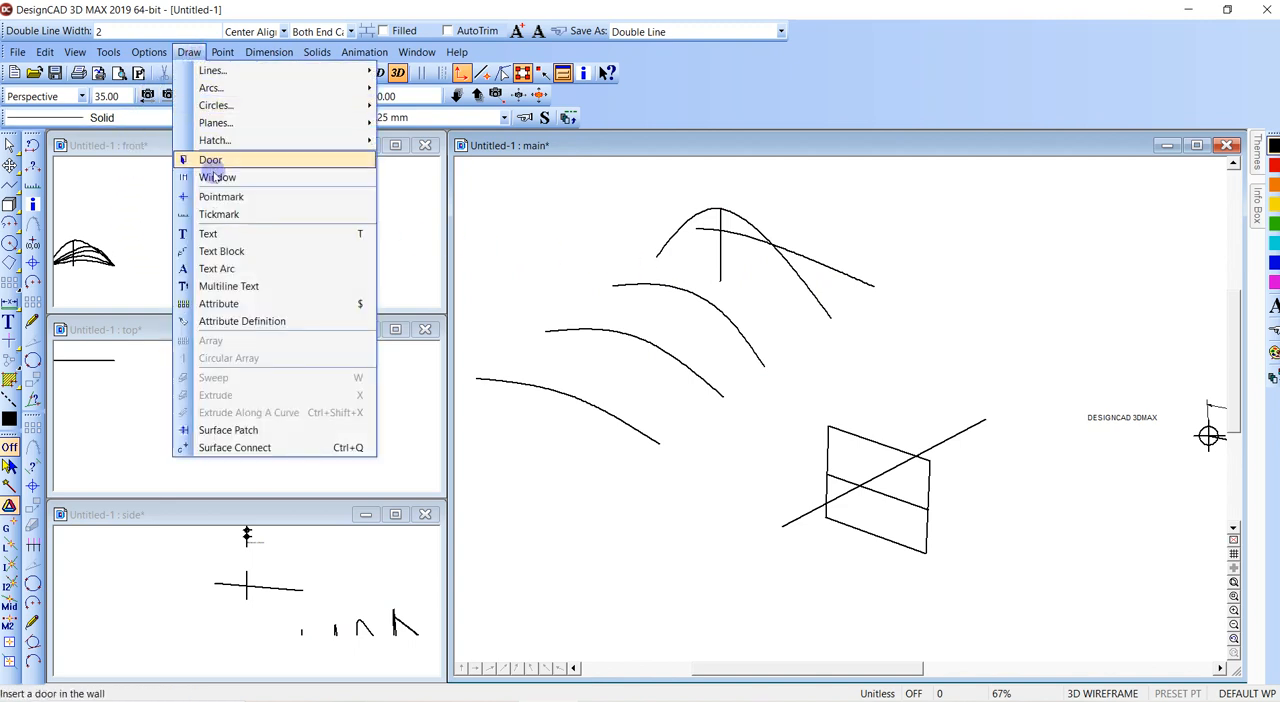
pyautogui.click(231, 215)
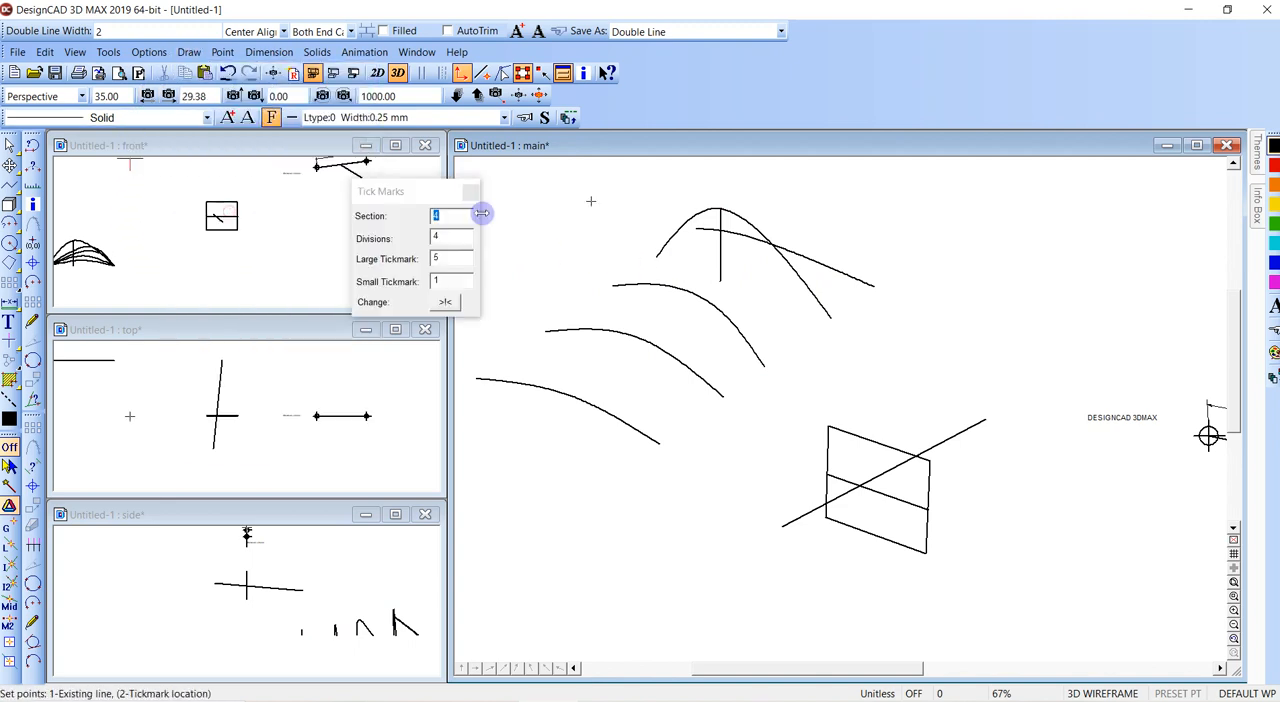
pyautogui.click(700, 260)
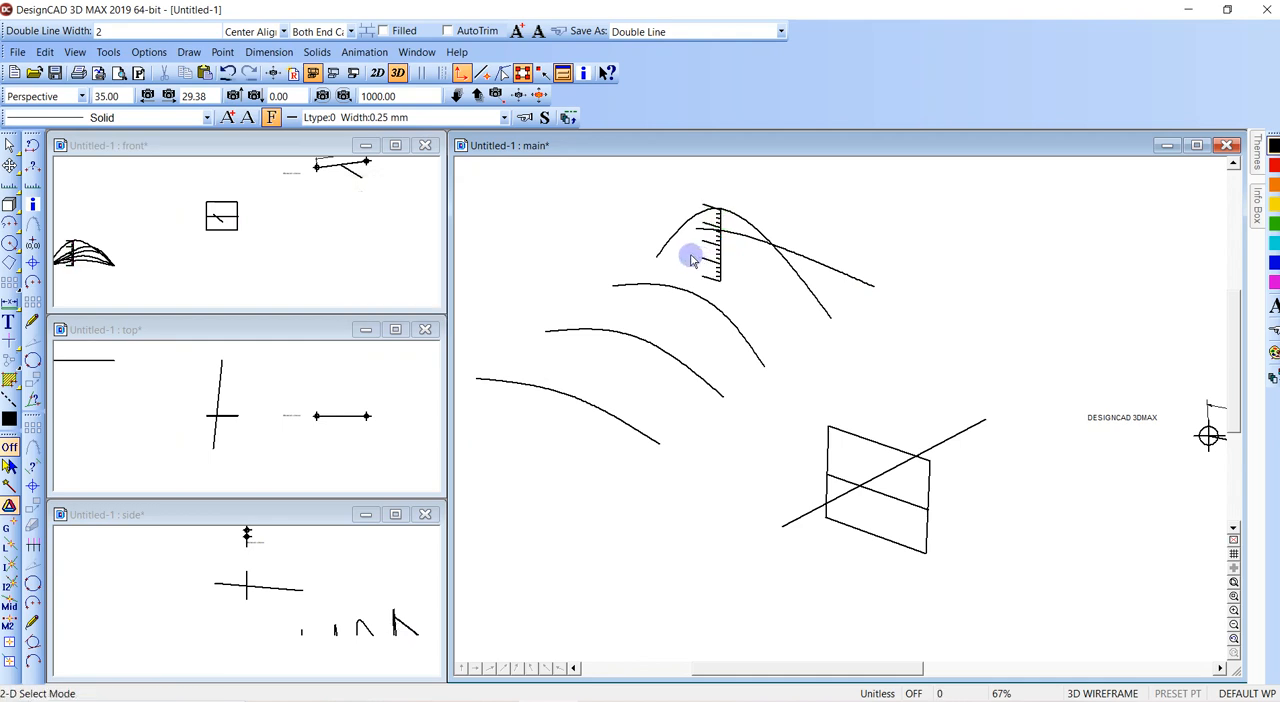
# - Try to create a contour line with the XZ plane through a point beside the tick-marked vertical line
pyautogui.click(189, 52)
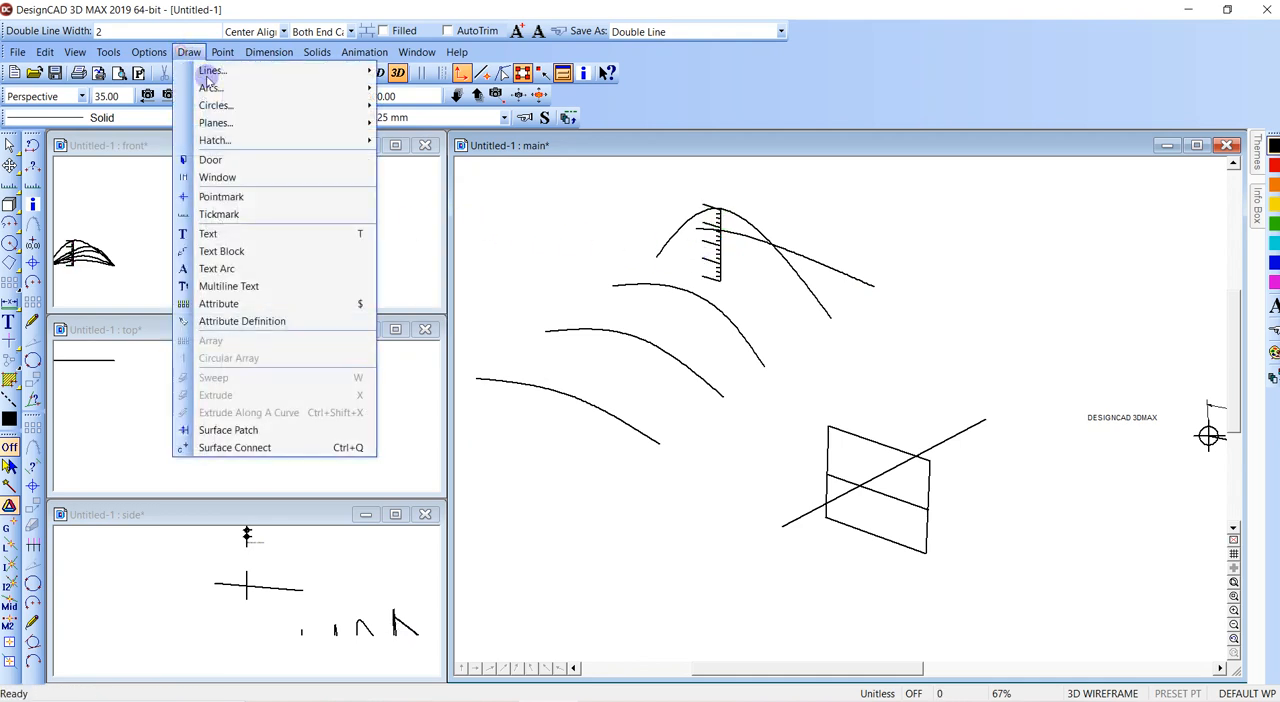
pyautogui.moveTo(215, 70)
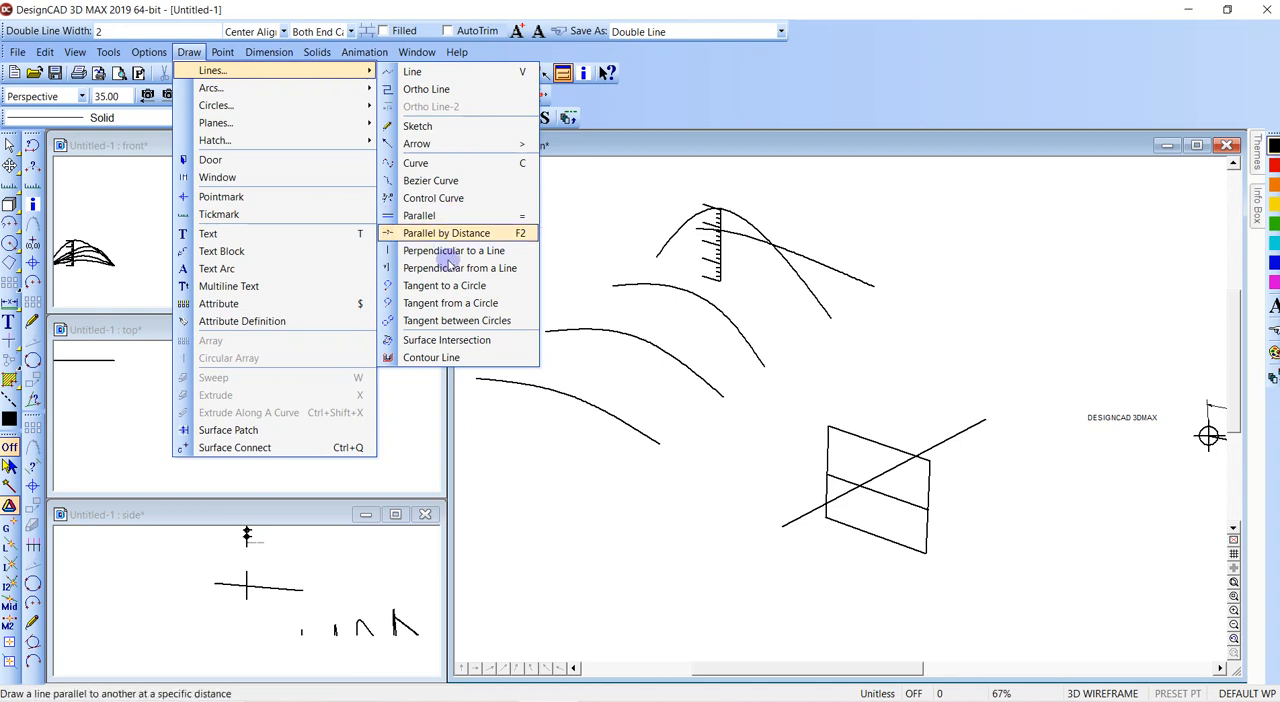
pyautogui.click(431, 357)
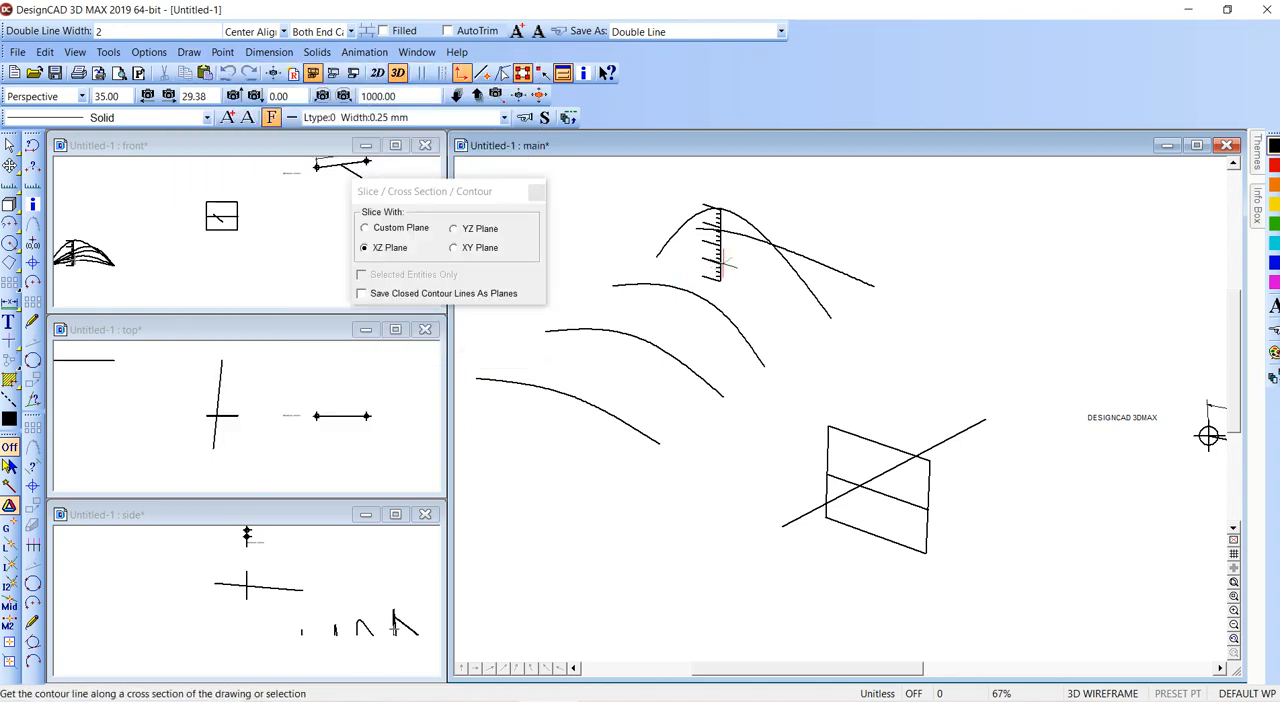
pyautogui.click(726, 263)
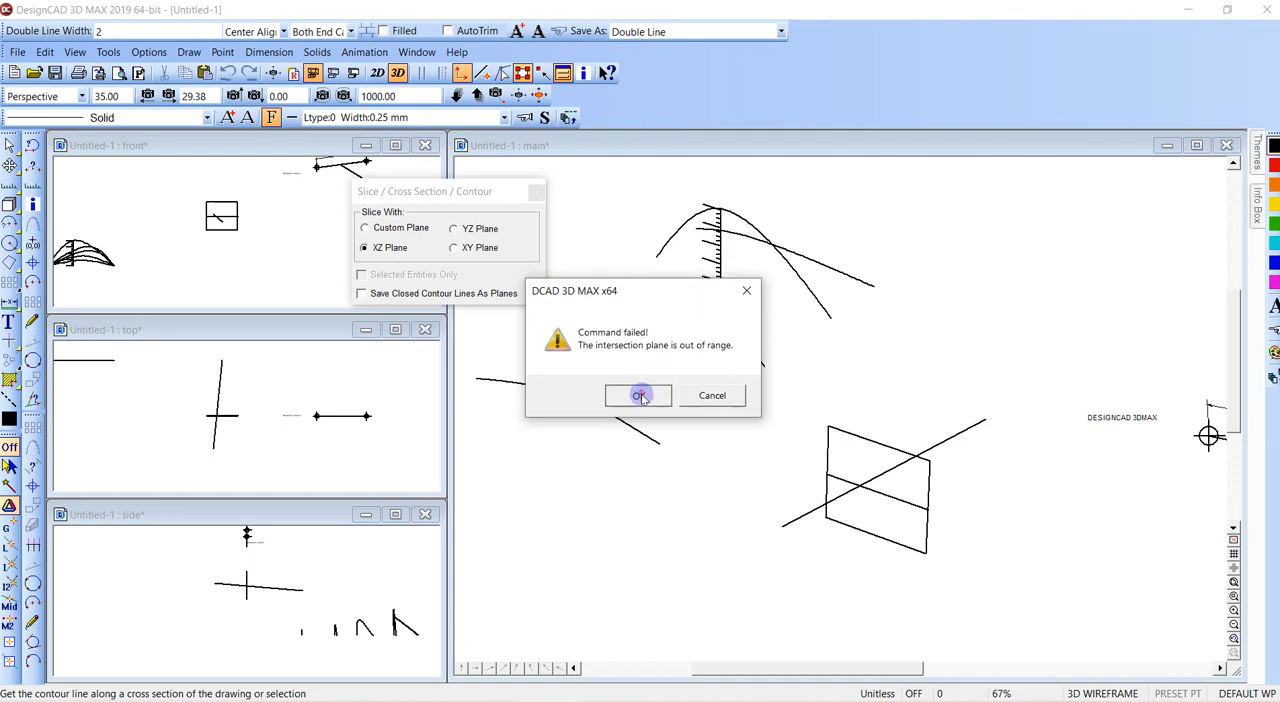
pyautogui.click(639, 396)
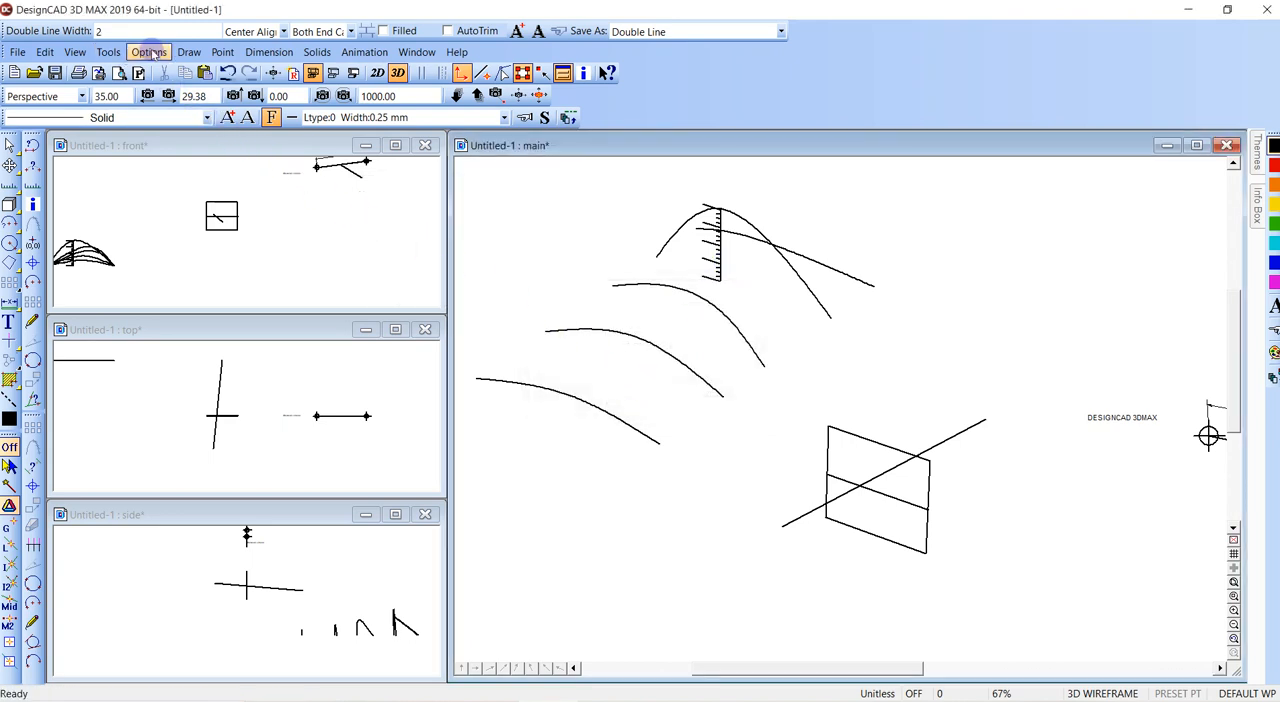
# - Connect the five curves in order with a Smooth surface using 11 planes per line and 11 intermediate breaks
pyautogui.click(189, 52)
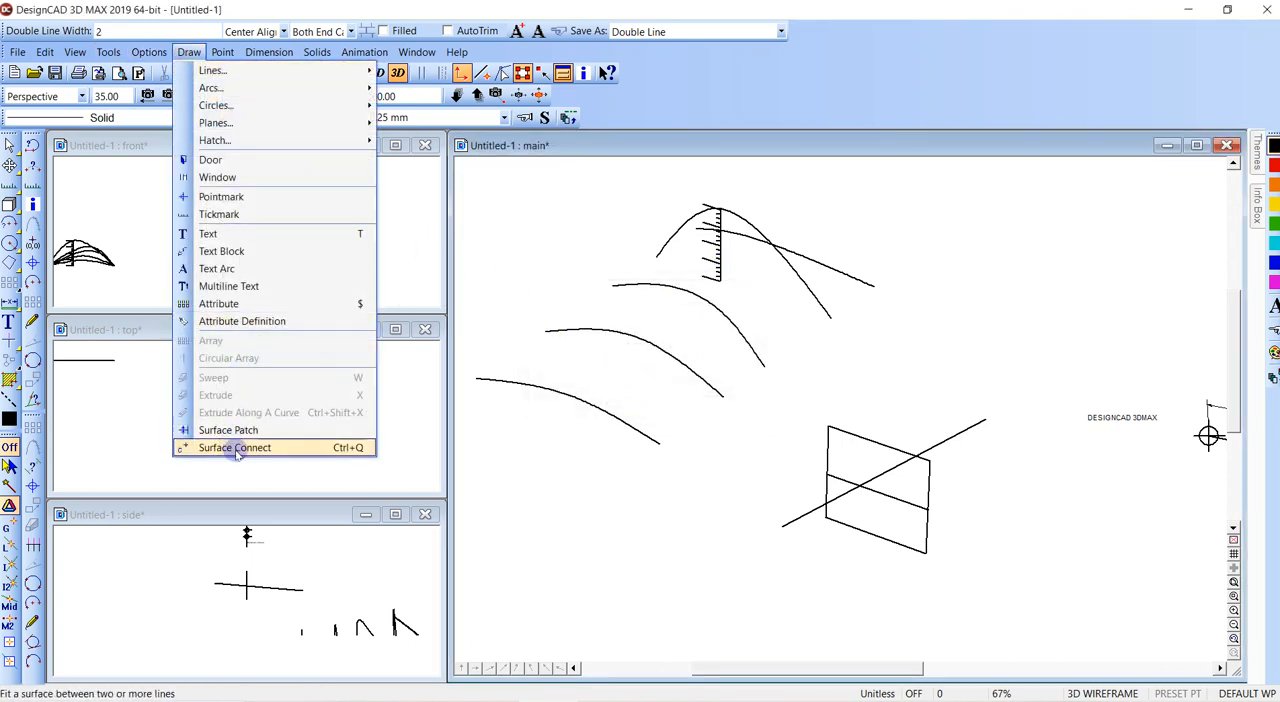
pyautogui.click(235, 448)
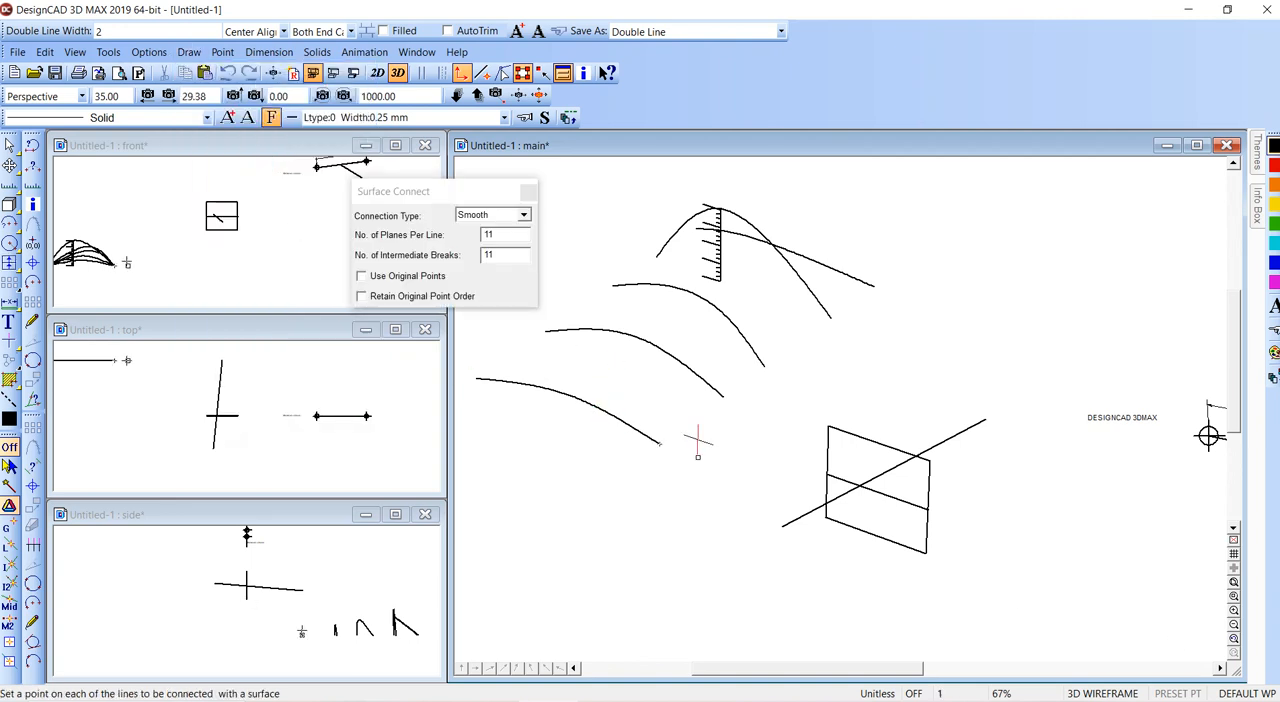
pyautogui.click(765, 363)
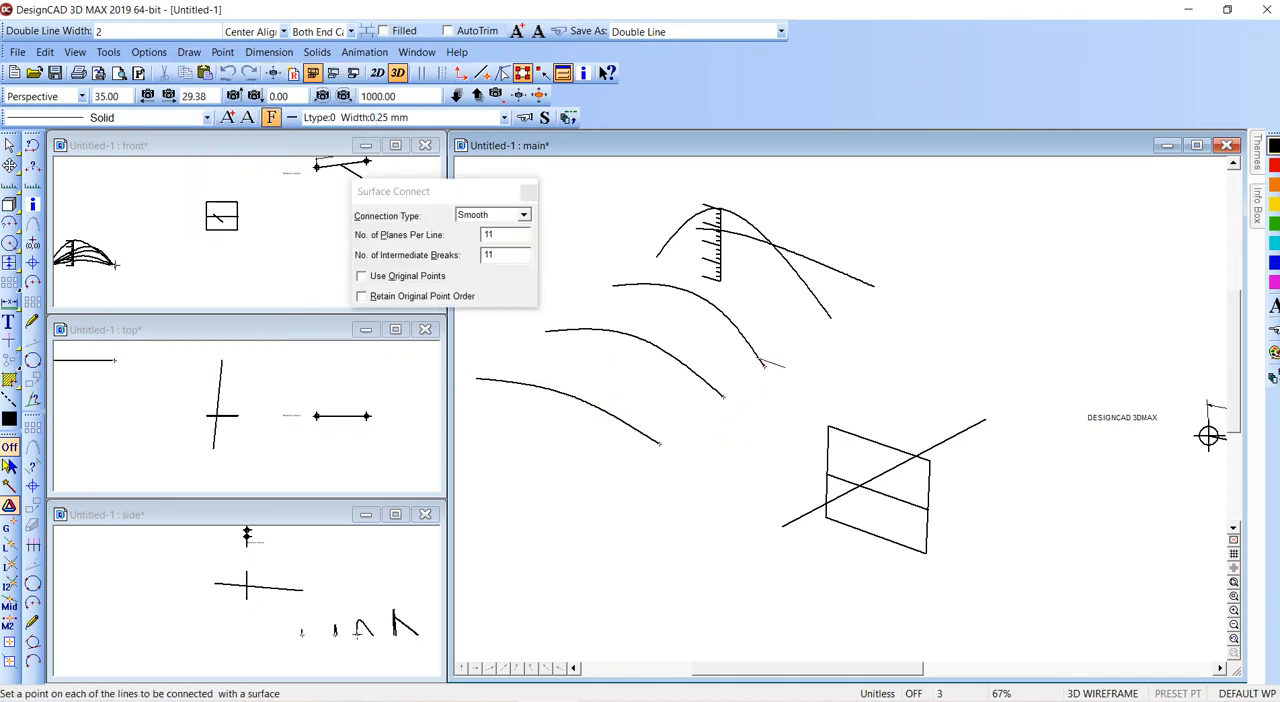
pyautogui.press('Return')
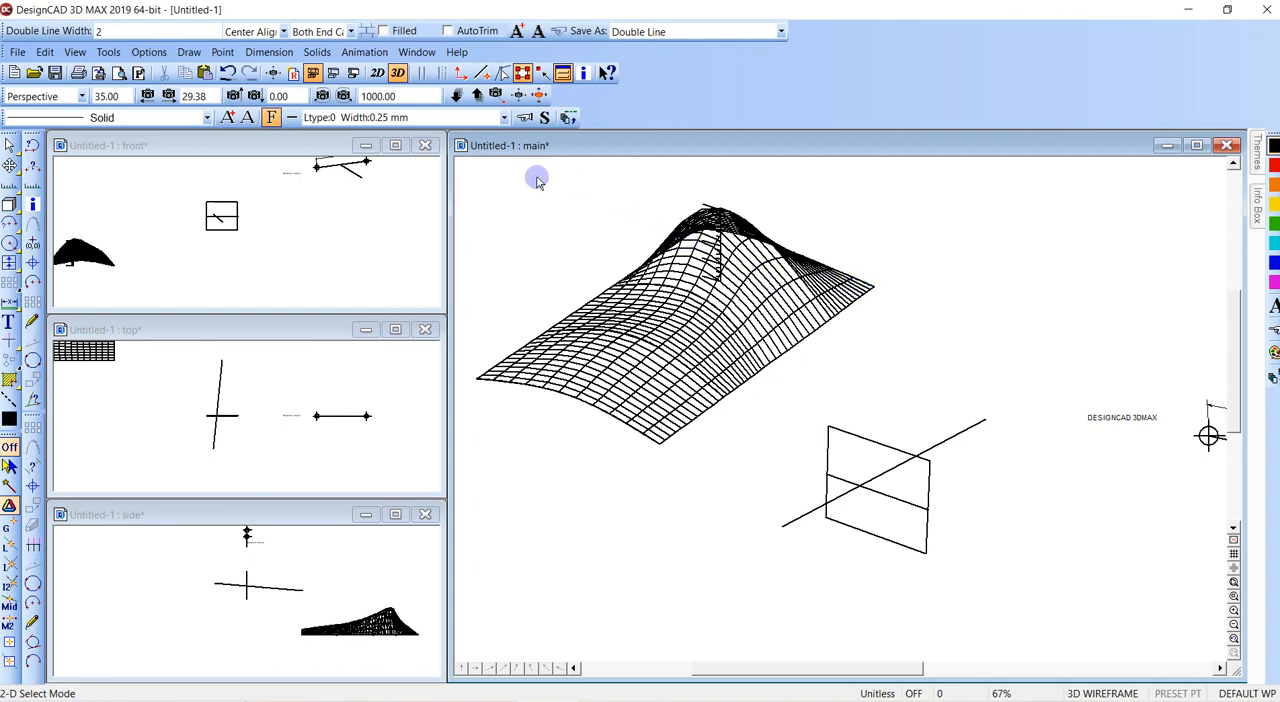
# - Create contour lines across the connected surface with the XZ plane, through tick marks along the vertical line
pyautogui.press('w')
pyautogui.click(642, 191)
pyautogui.click(776, 310)
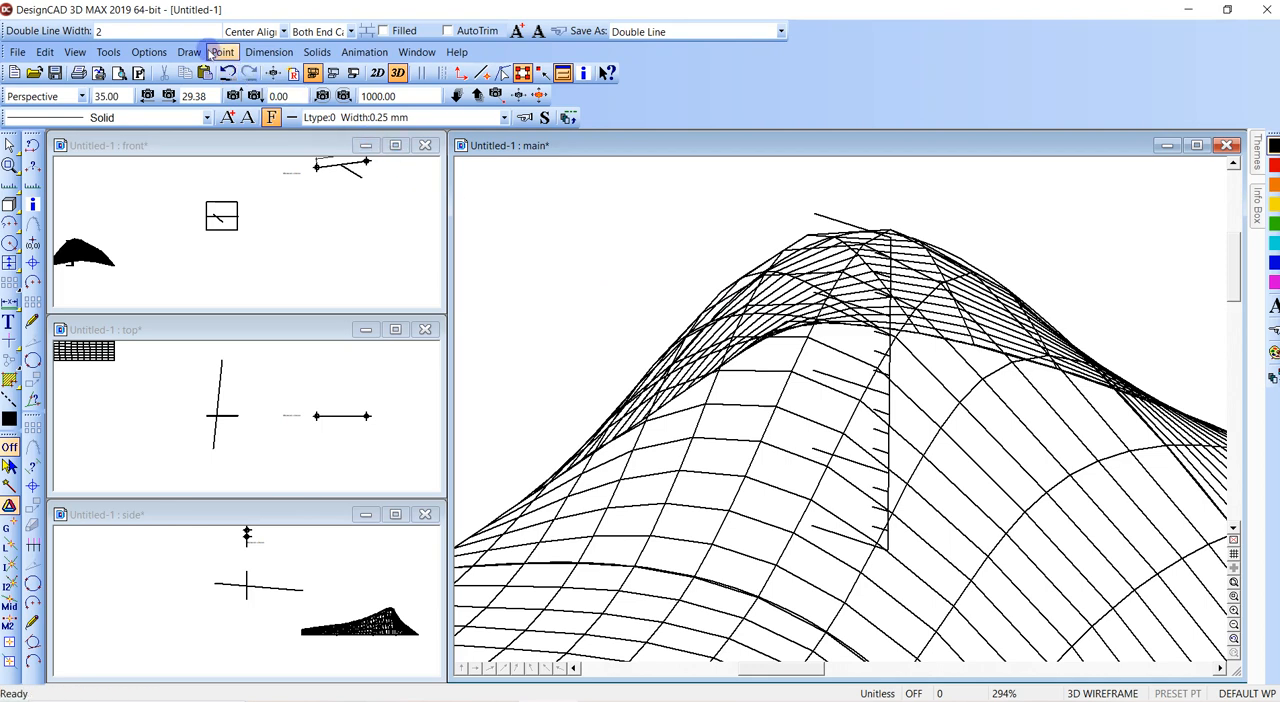
pyautogui.click(197, 55)
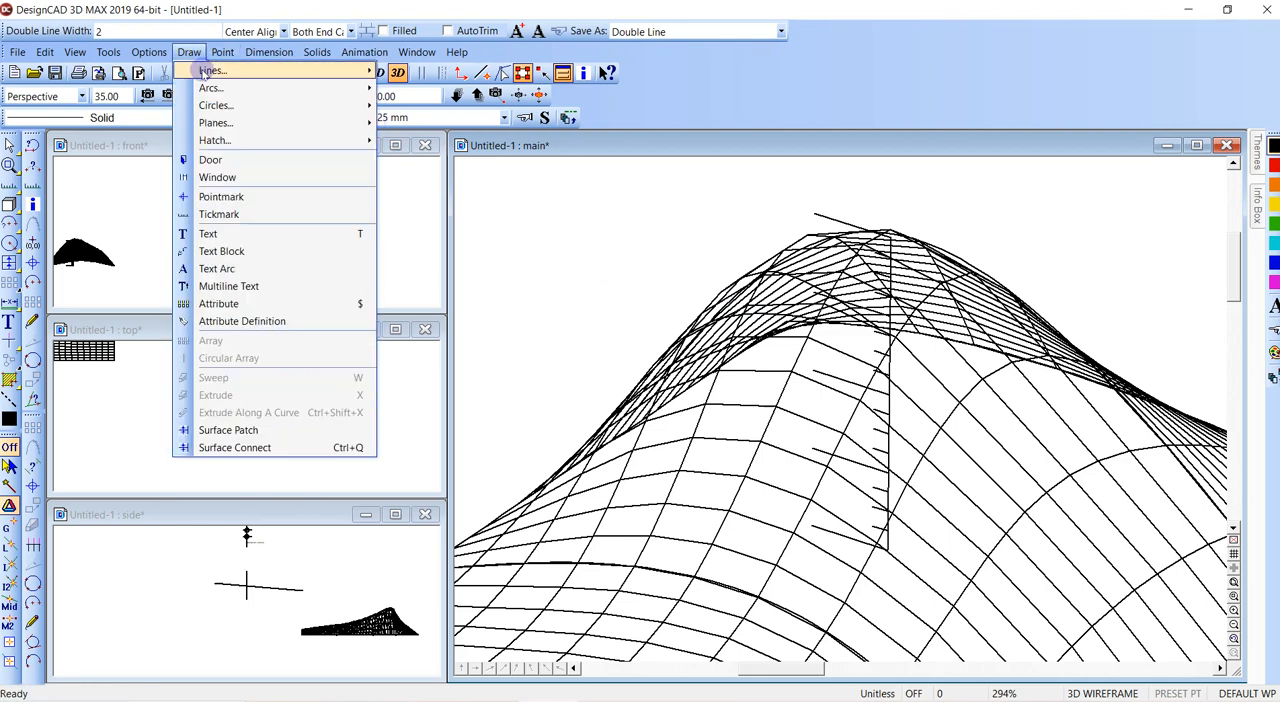
pyautogui.moveTo(213, 70)
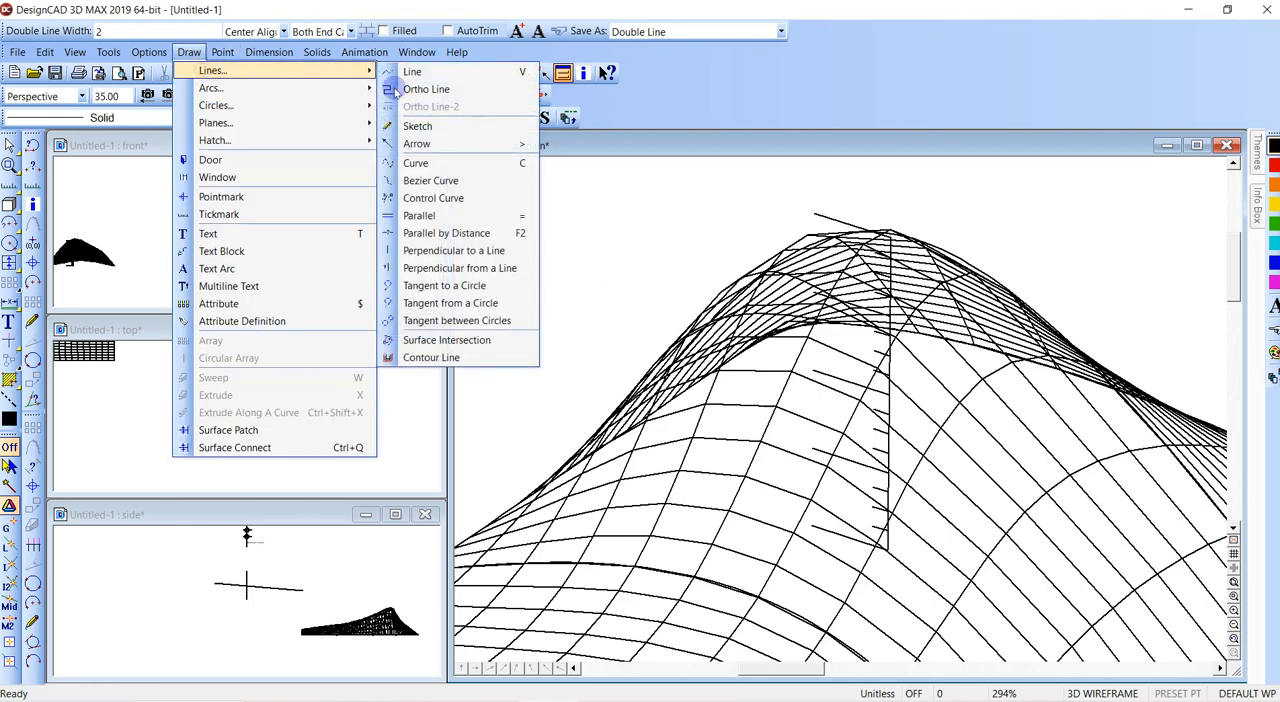
pyautogui.click(440, 357)
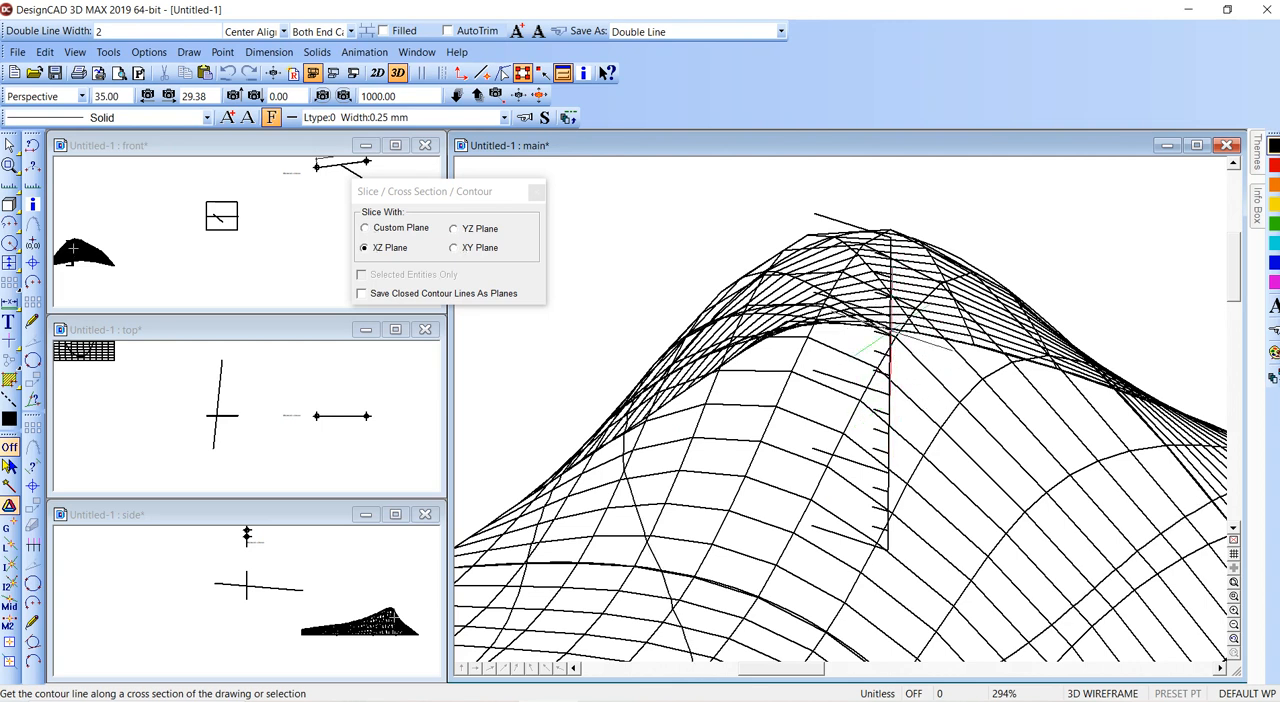
pyautogui.press('w')
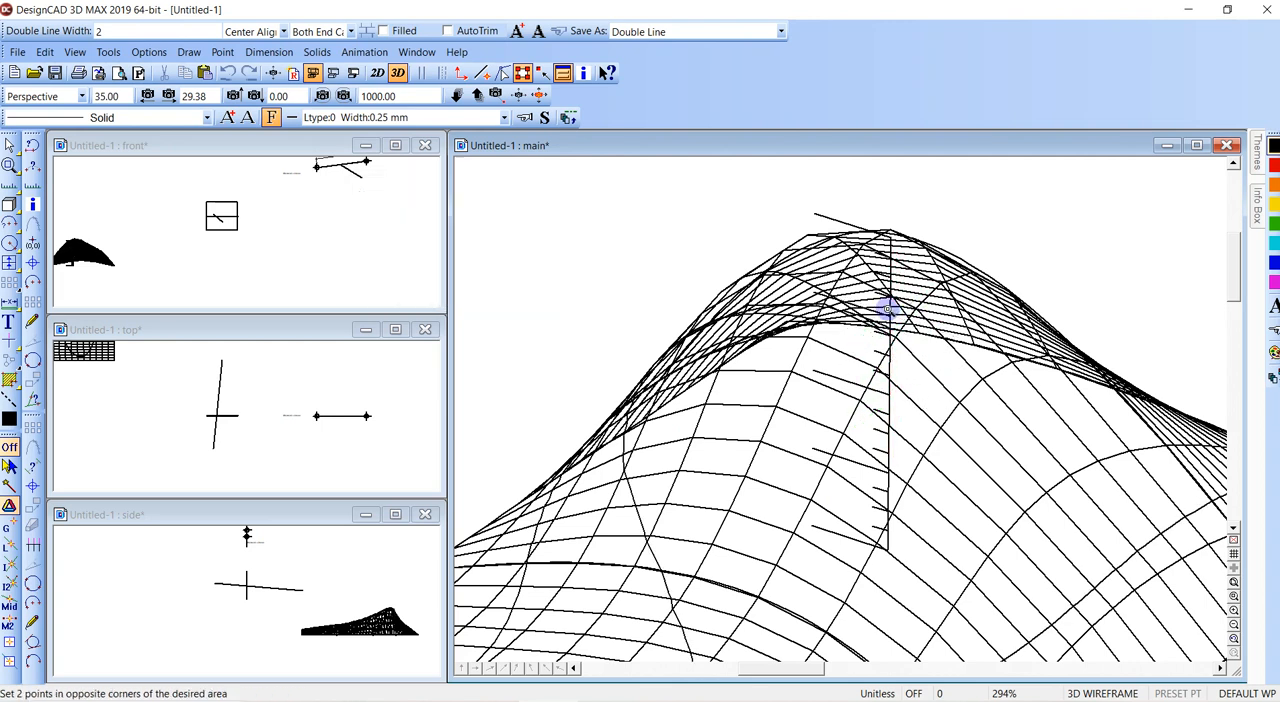
pyautogui.click(881, 296)
pyautogui.click(925, 363)
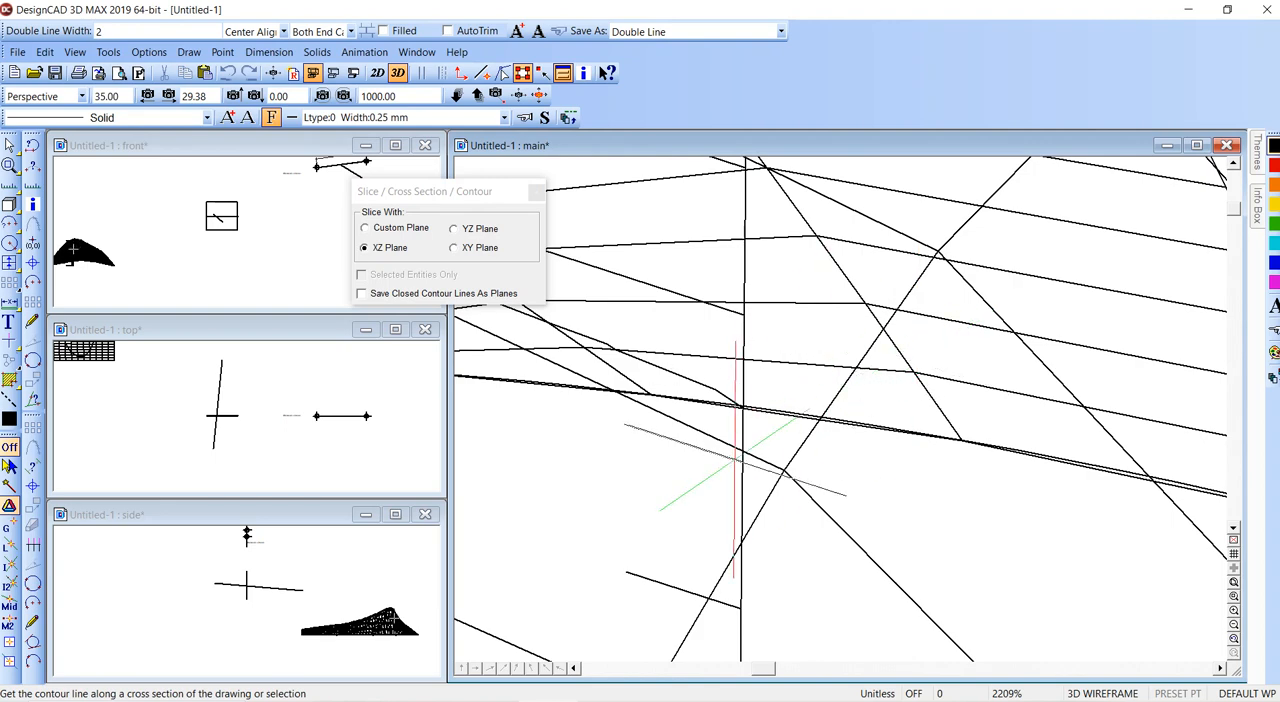
pyautogui.scroll(-2, 843, 375)
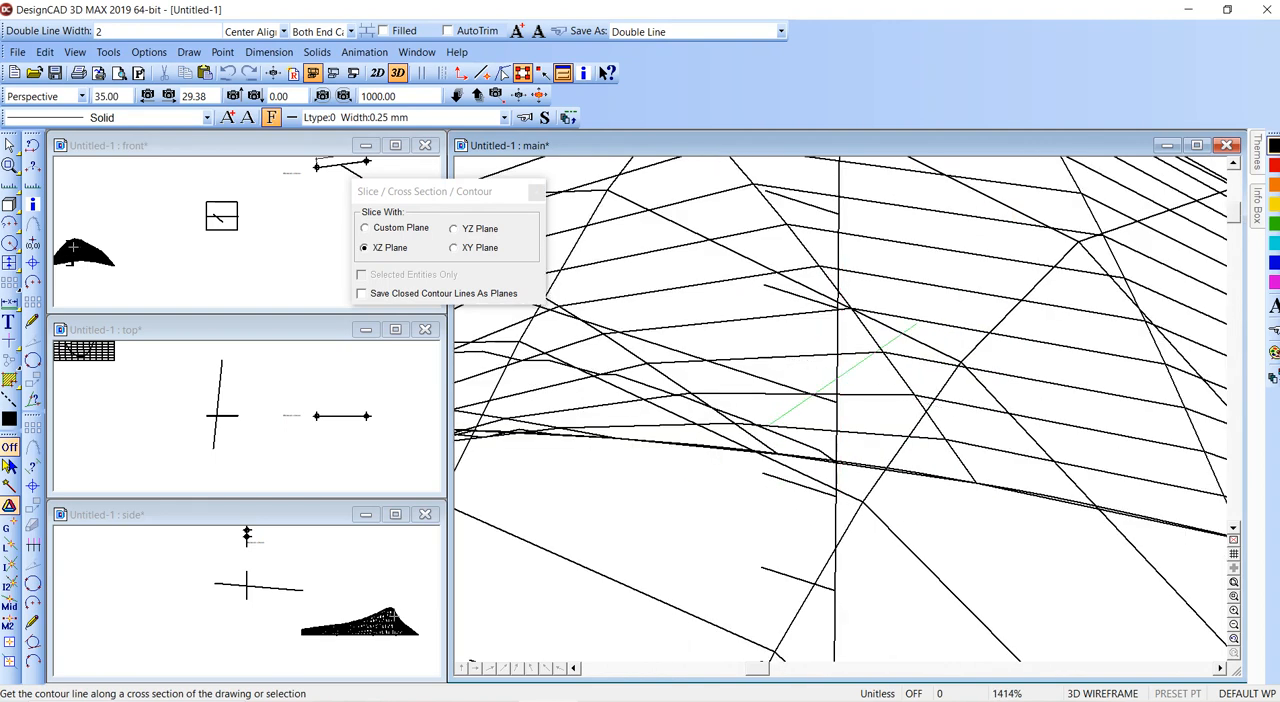
pyautogui.scroll(-1, 840, 390)
pyautogui.press('Escape')
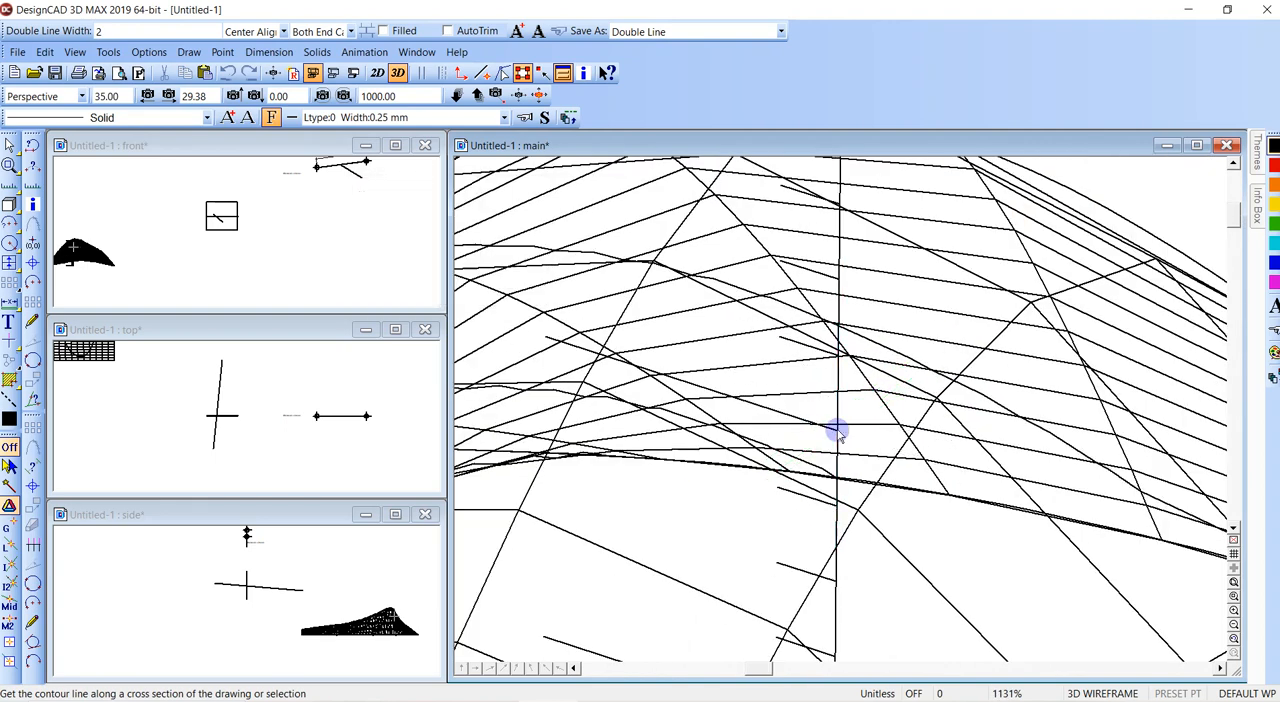
# - Examine the contour lines on the surface from above and from changed camera angles in the main view
pyautogui.scroll(-8, 836, 430)
pyautogui.scroll(-2, 840, 410)
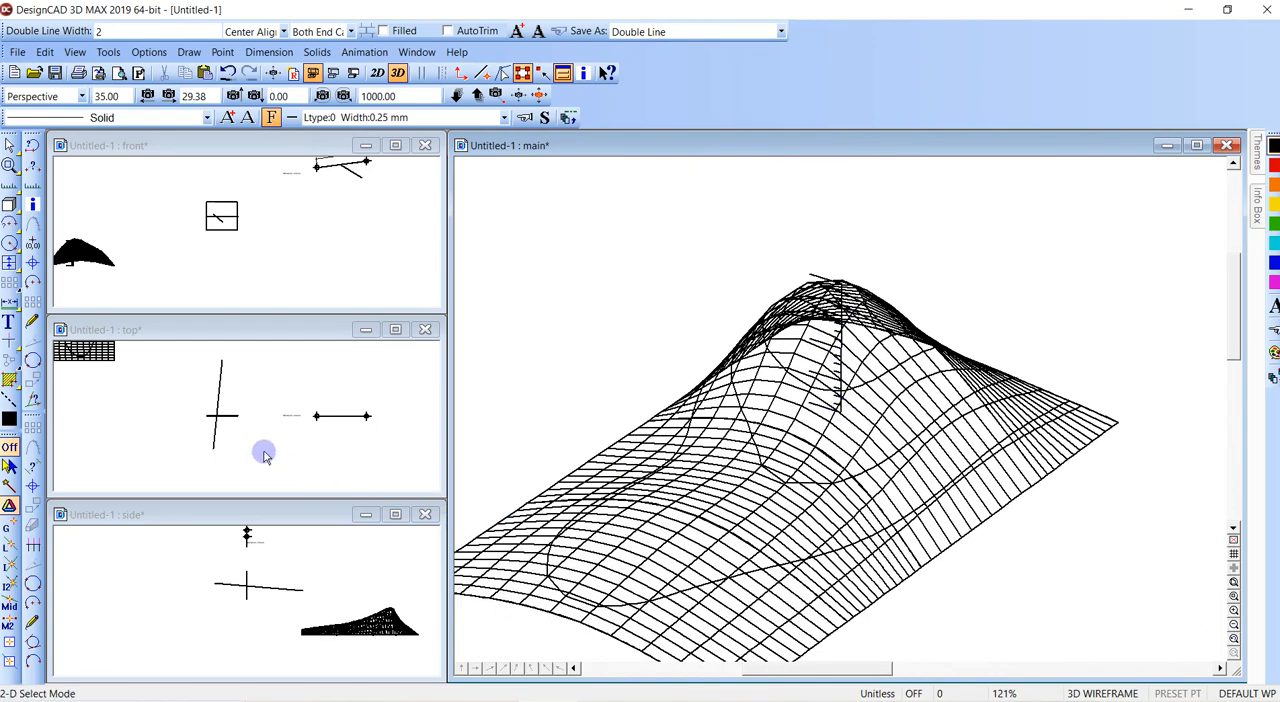
pyautogui.scroll(7, 149, 407)
pyautogui.moveTo(149, 407); pyautogui.dragTo(260, 380, button='middle')
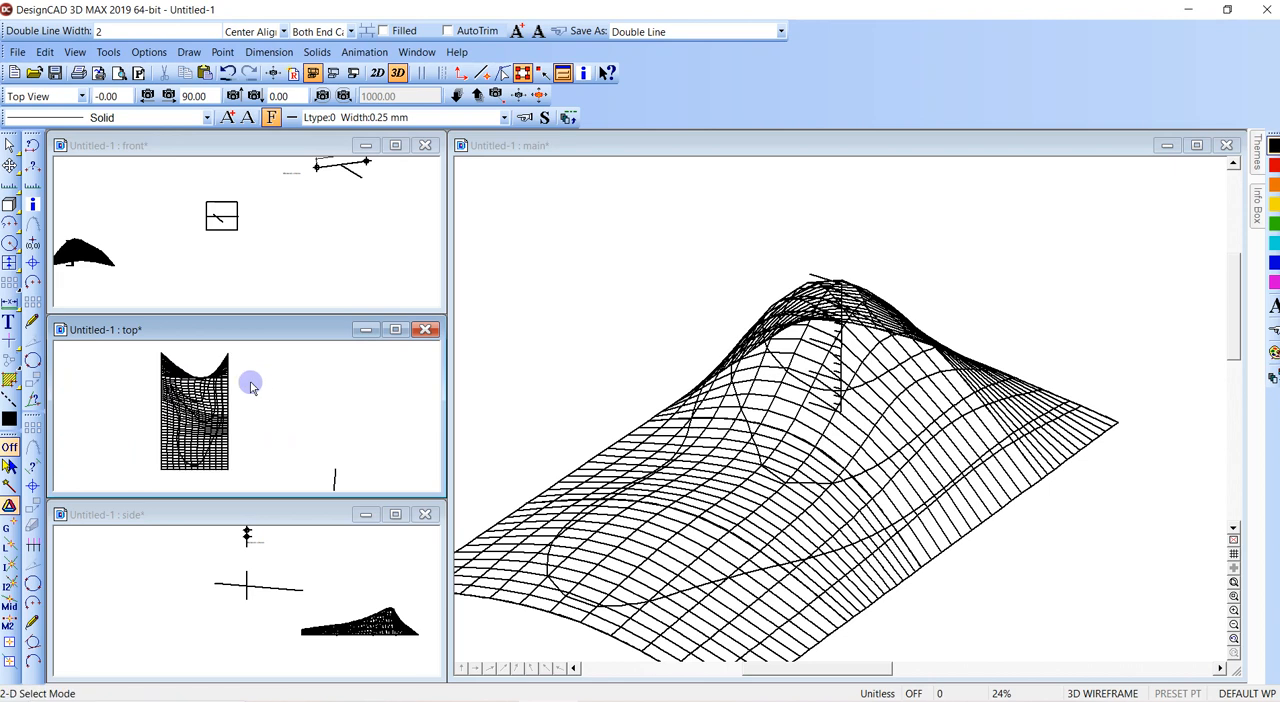
pyautogui.press('w')
pyautogui.click(149, 357)
pyautogui.click(246, 457)
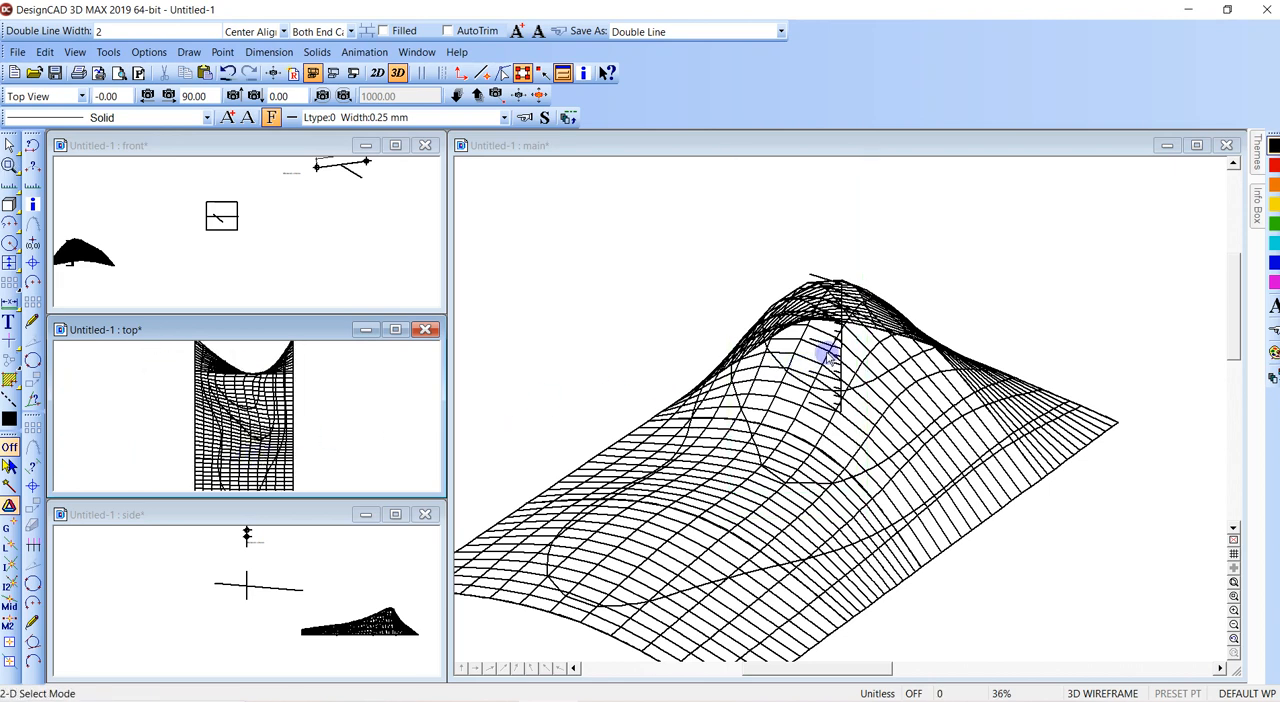
pyautogui.scroll(-1, 840, 411)
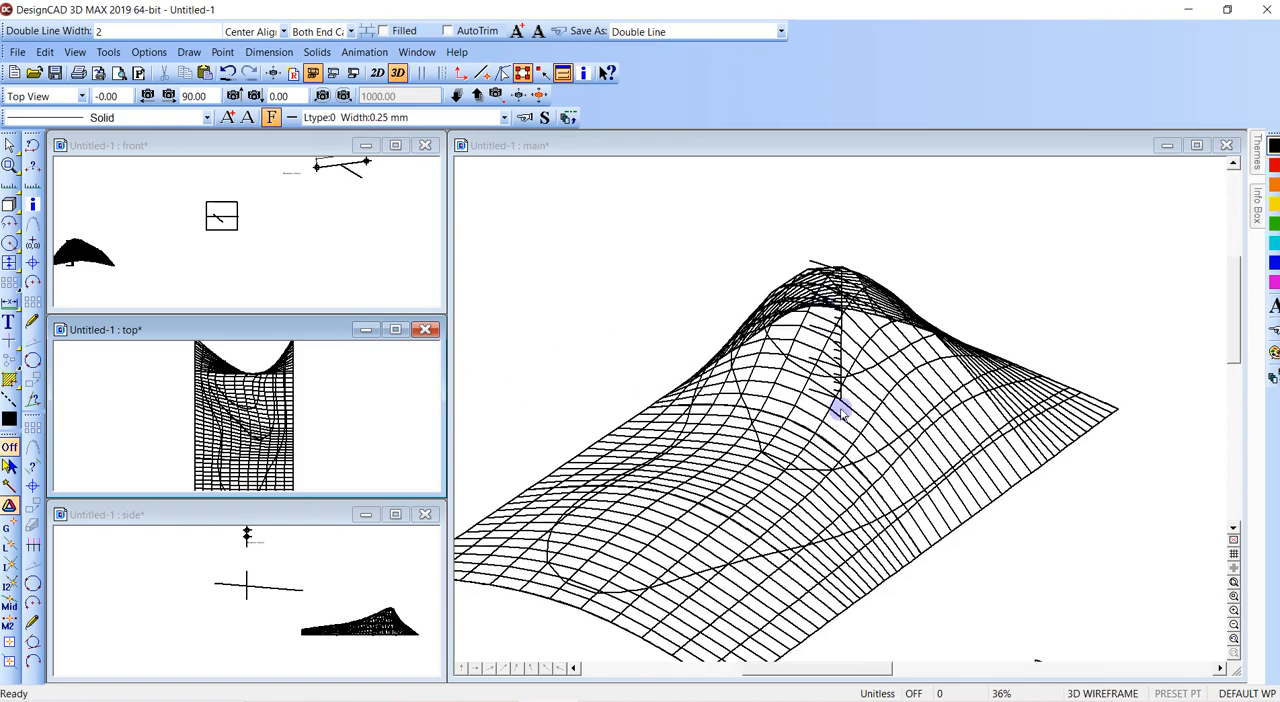
pyautogui.click(506, 76)
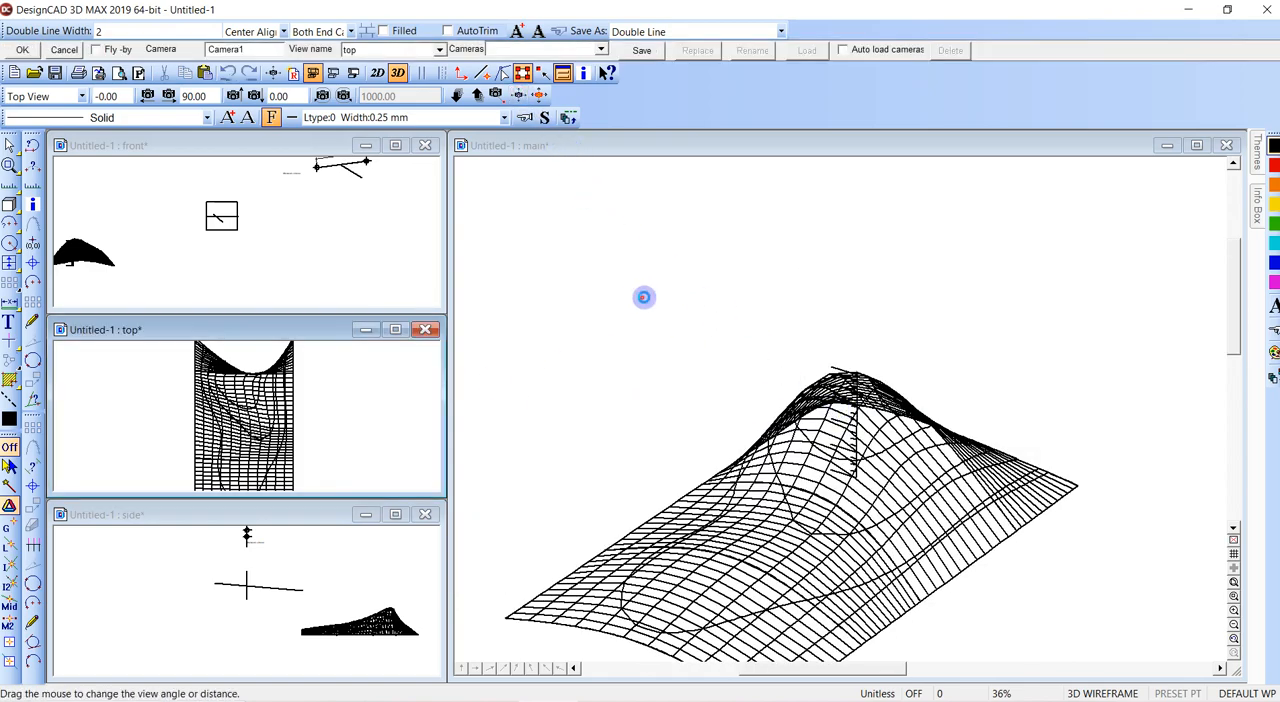
pyautogui.moveTo(643, 297); pyautogui.dragTo(980, 368)
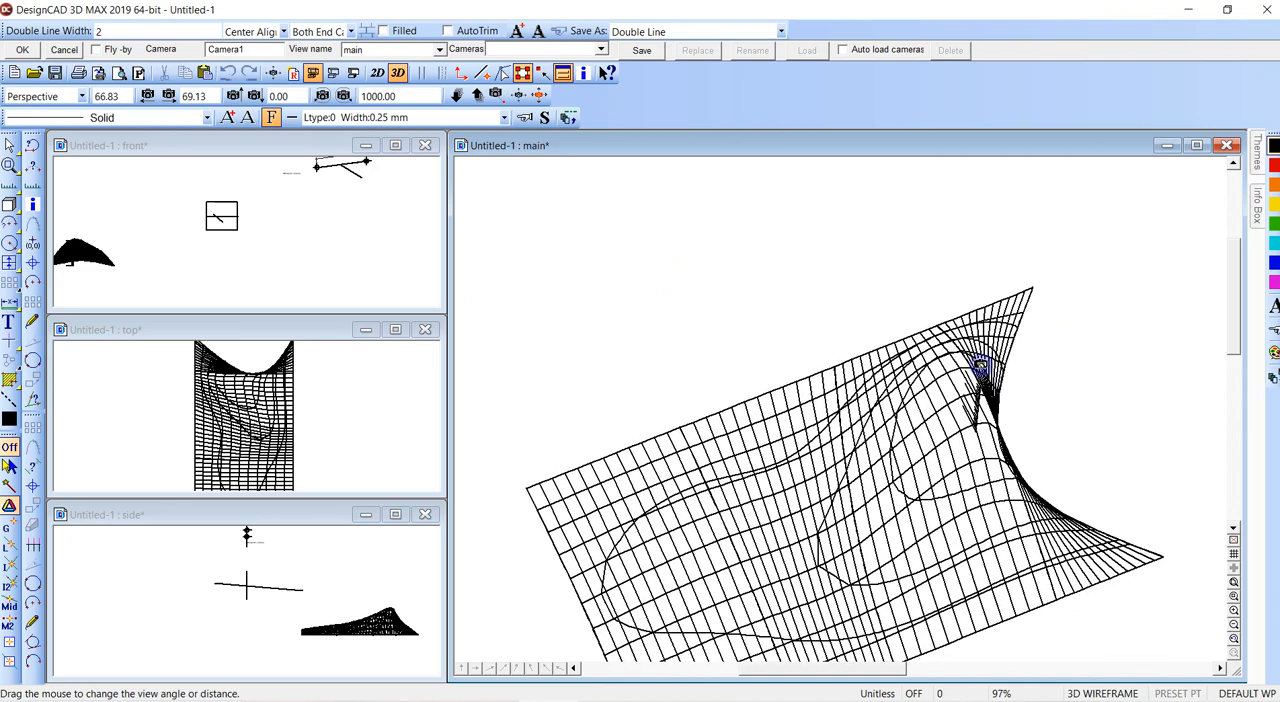
pyautogui.moveTo(980, 368); pyautogui.dragTo(810, 405)
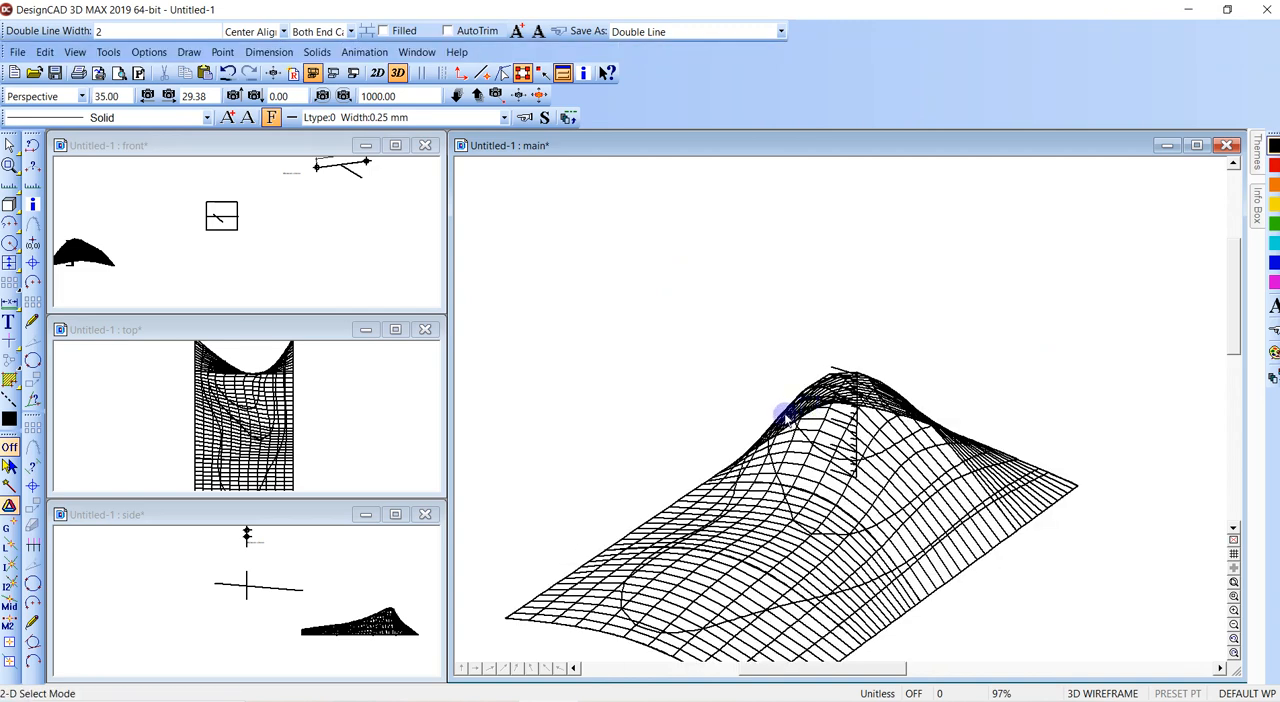
pyautogui.moveTo(711, 381); pyautogui.dragTo(807, 351, button='middle')
pyautogui.scroll(-2, 725, 343)
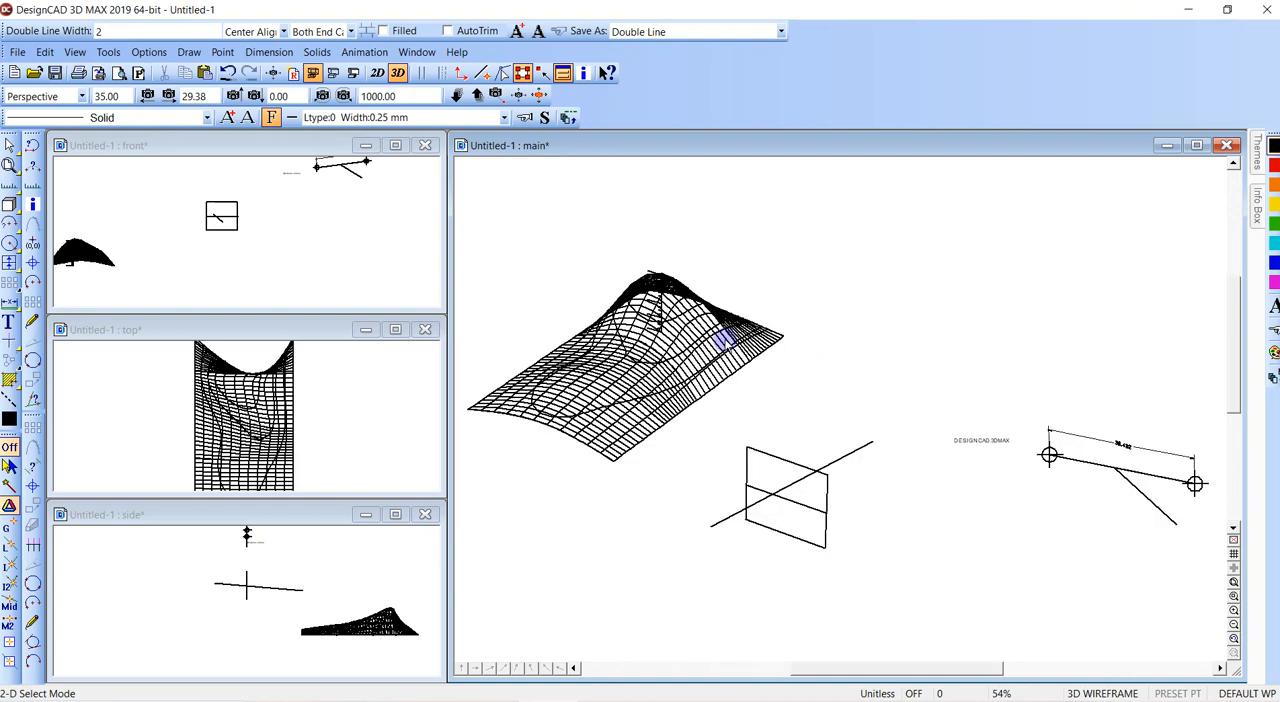
pyautogui.hotkey('alt', 'Tab')
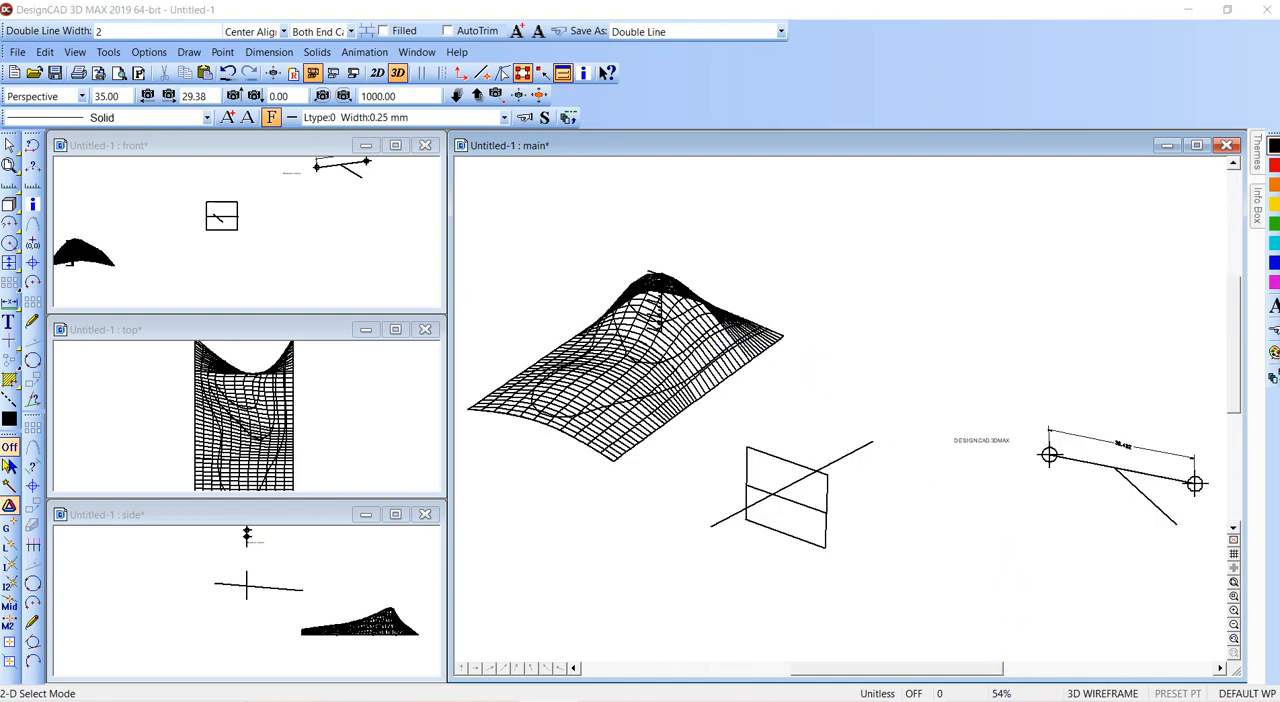
pyautogui.hotkey('alt', 'Tab')
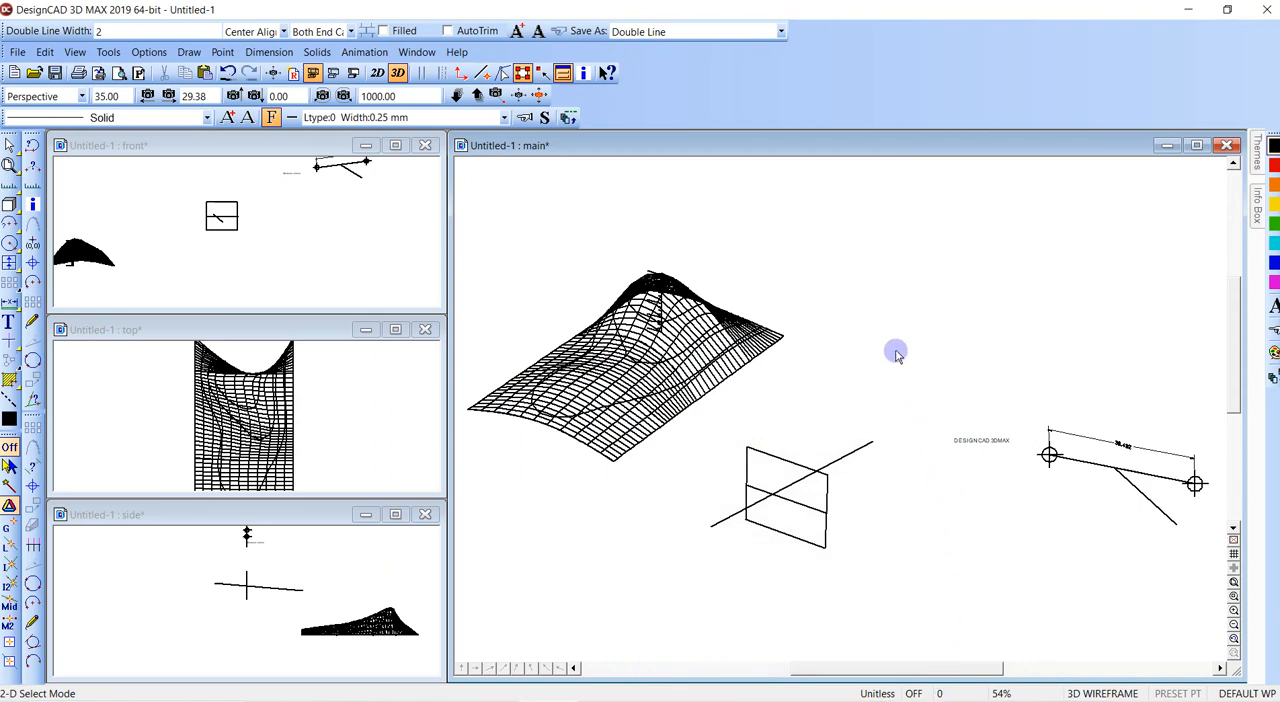
pyautogui.scroll(-2, 840, 410)
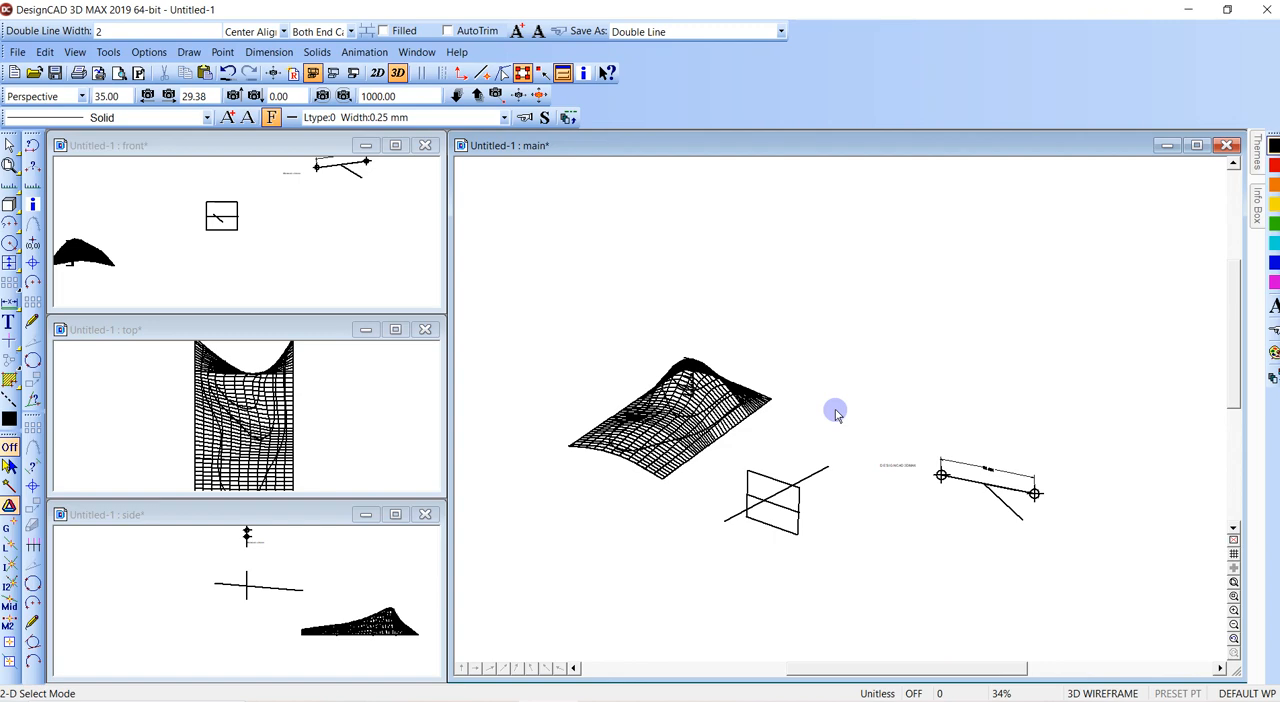
pyautogui.click(518, 95)
pyautogui.moveTo(786, 266); pyautogui.dragTo(920, 293)
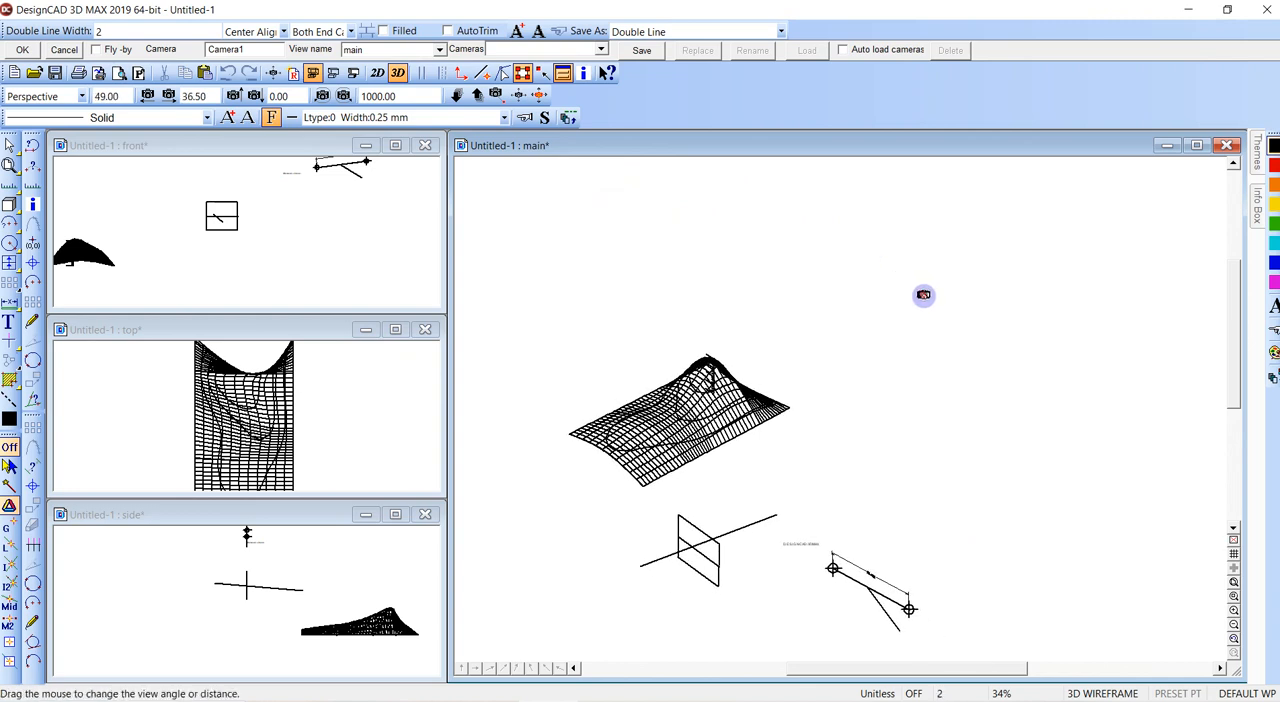
pyautogui.press('Escape')
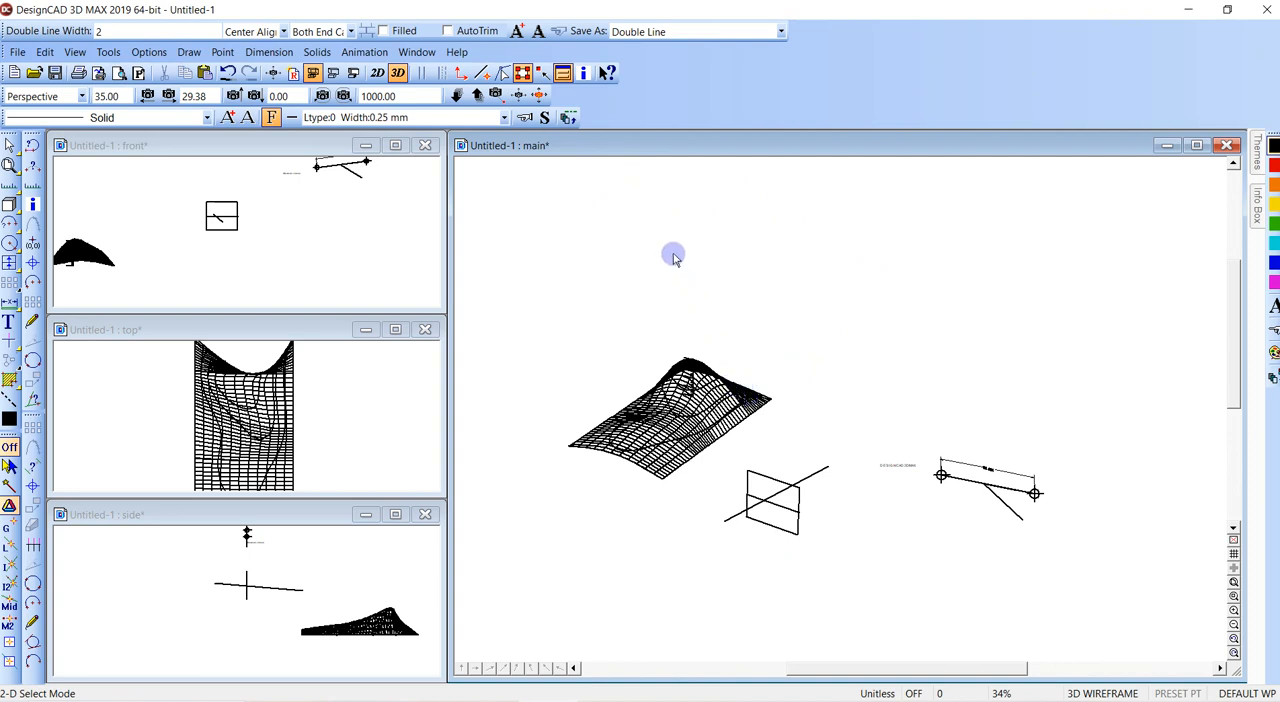
pyautogui.hotkey('alt', 'Tab')
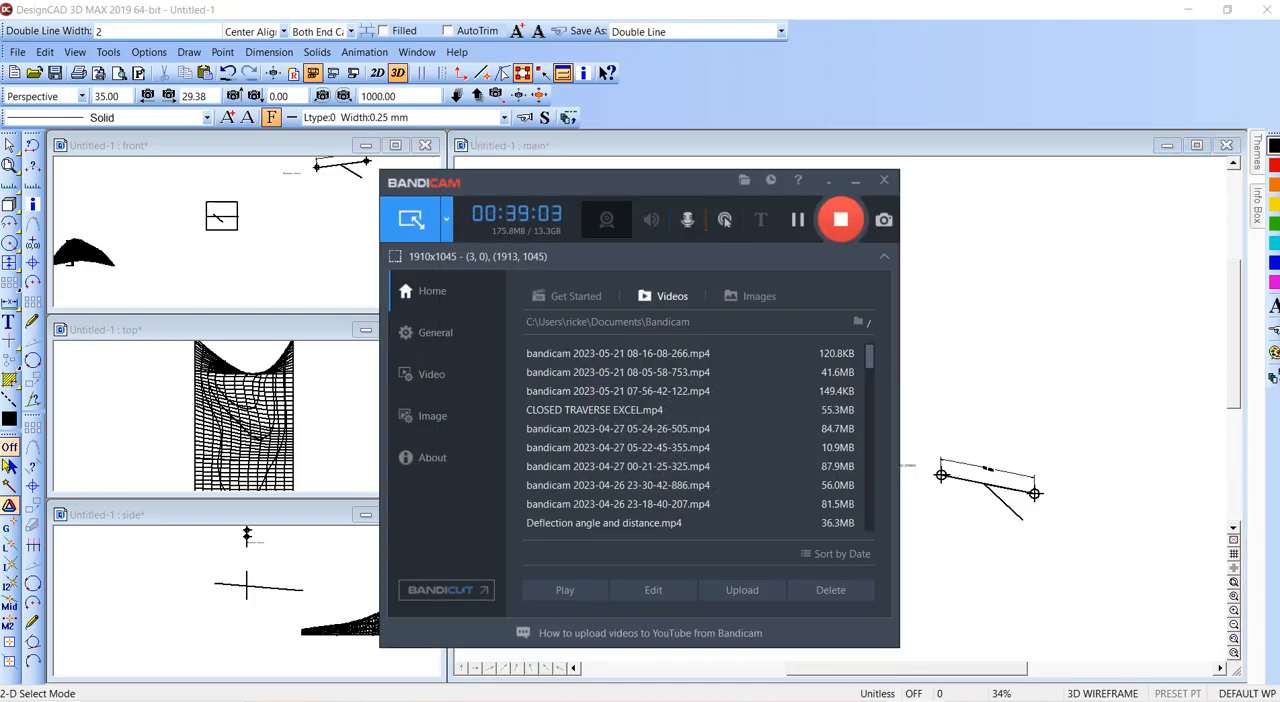